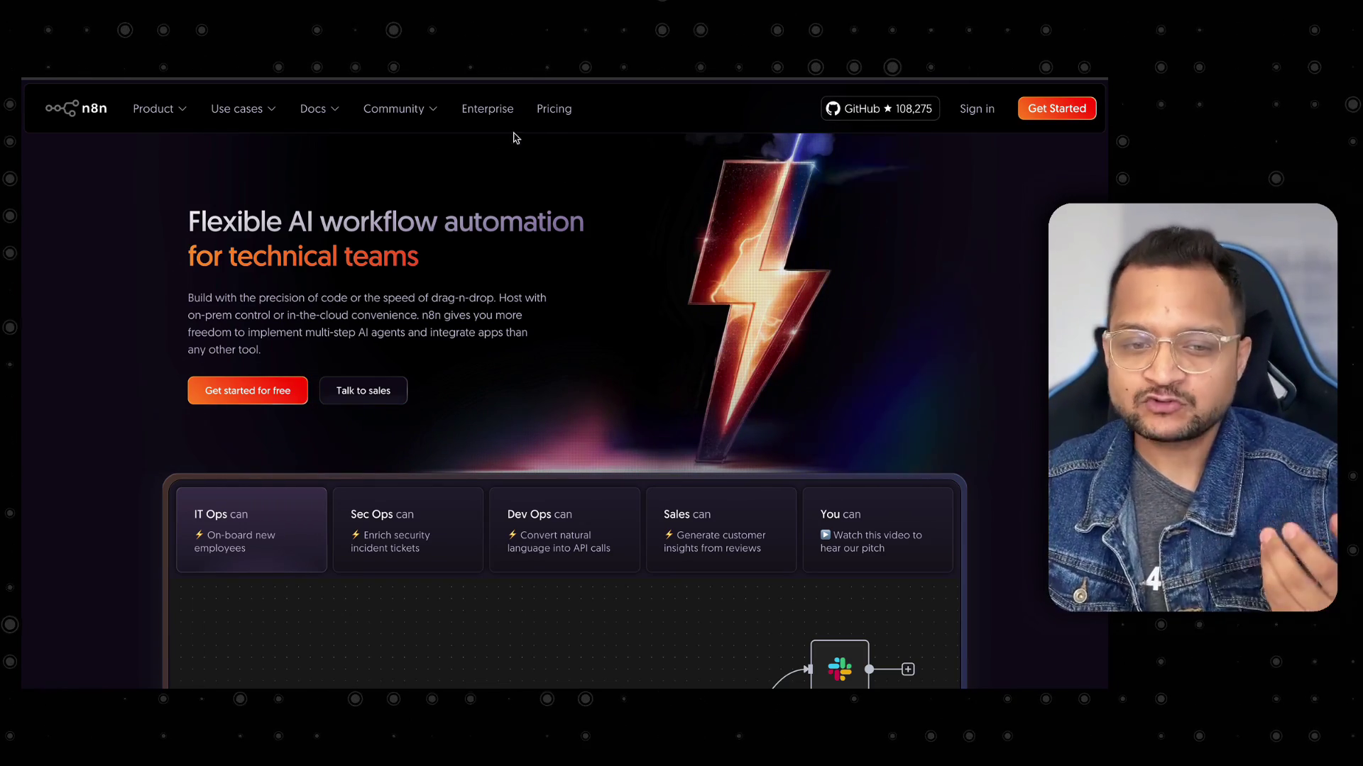
Open n8n's Pricing page and review the annual Starter €20, Pro €50 and Enterprise plans.
click(544, 114)
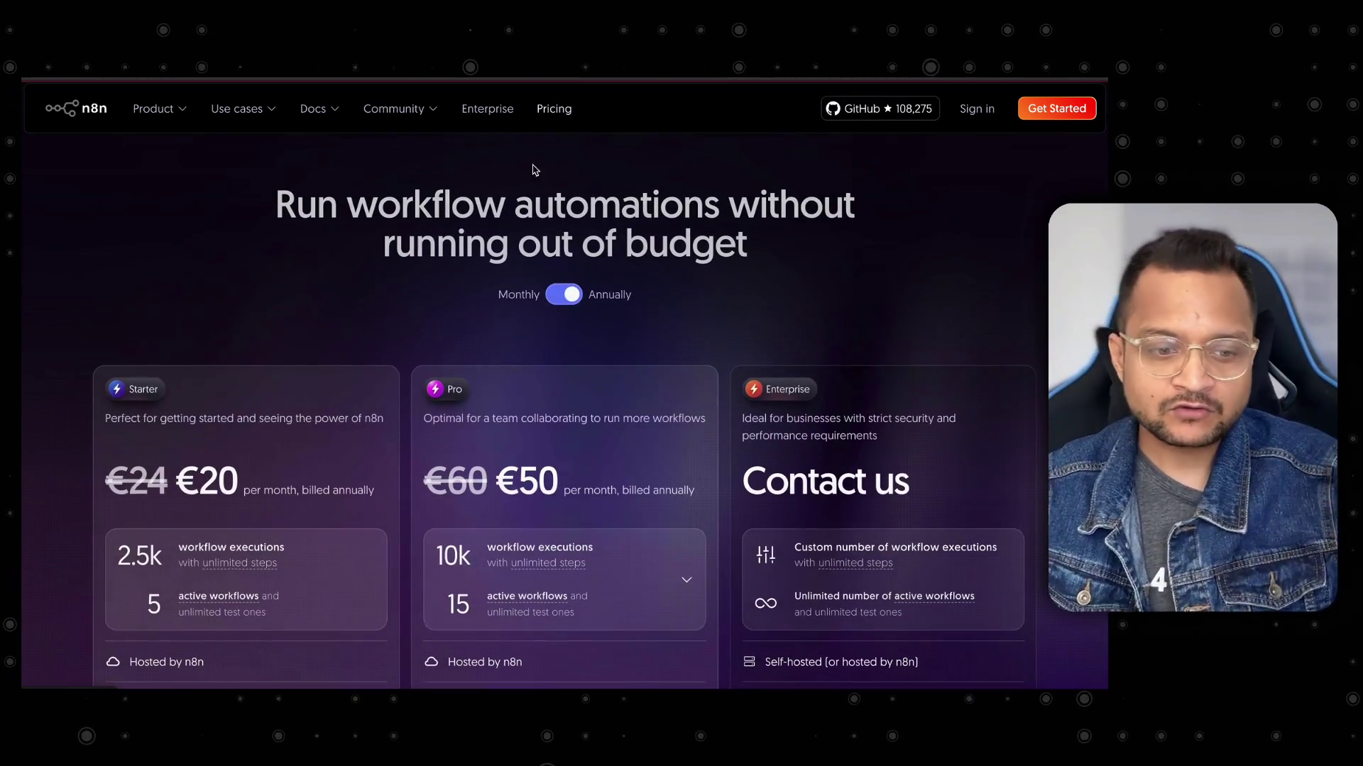
scroll(366, 339, down, 3)
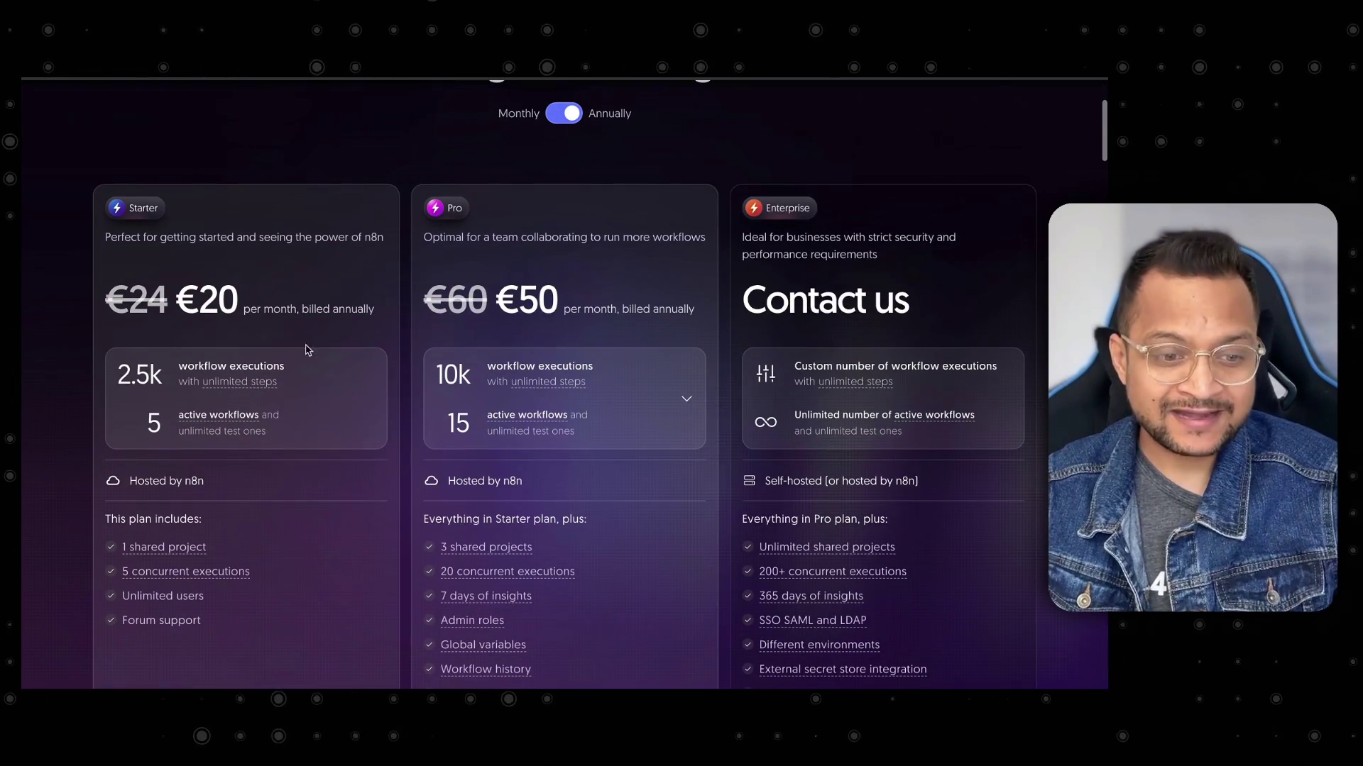
drag(288, 310, 379, 306)
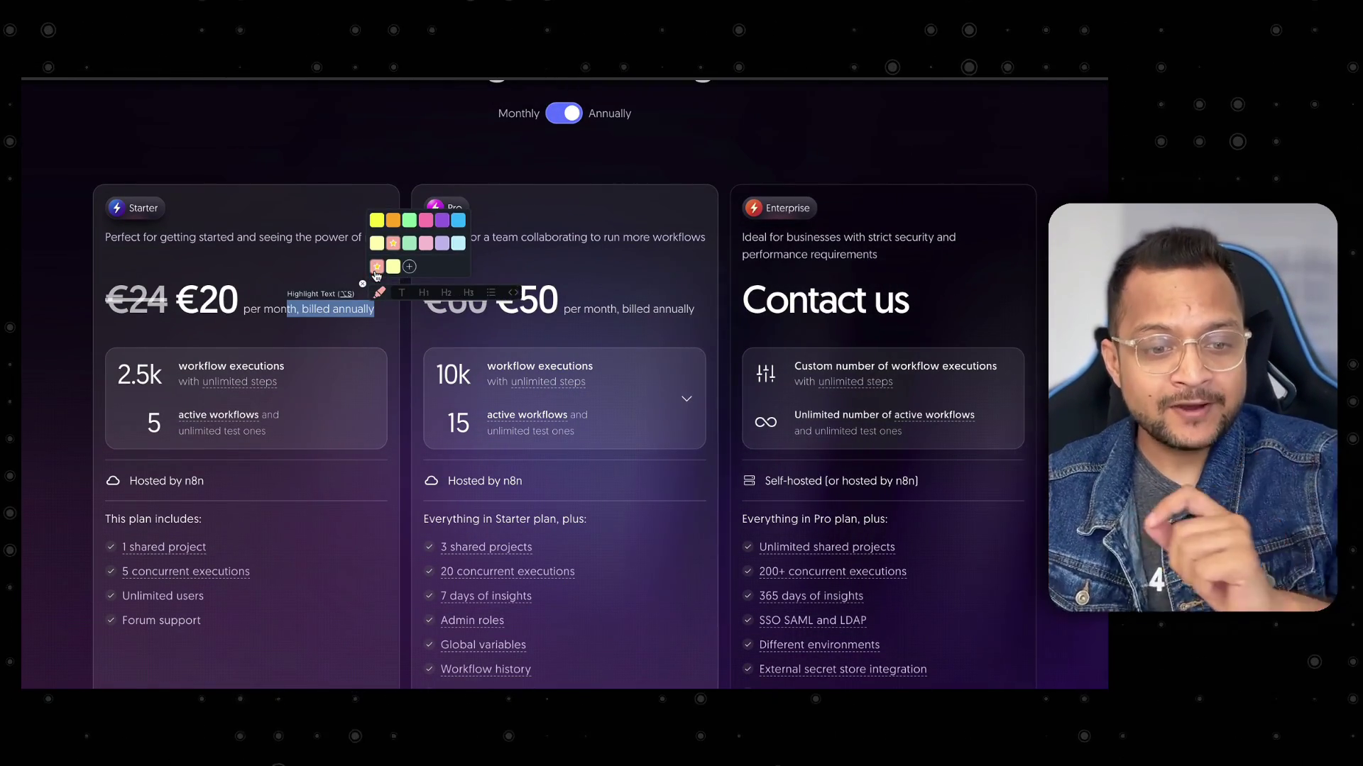
click(243, 278)
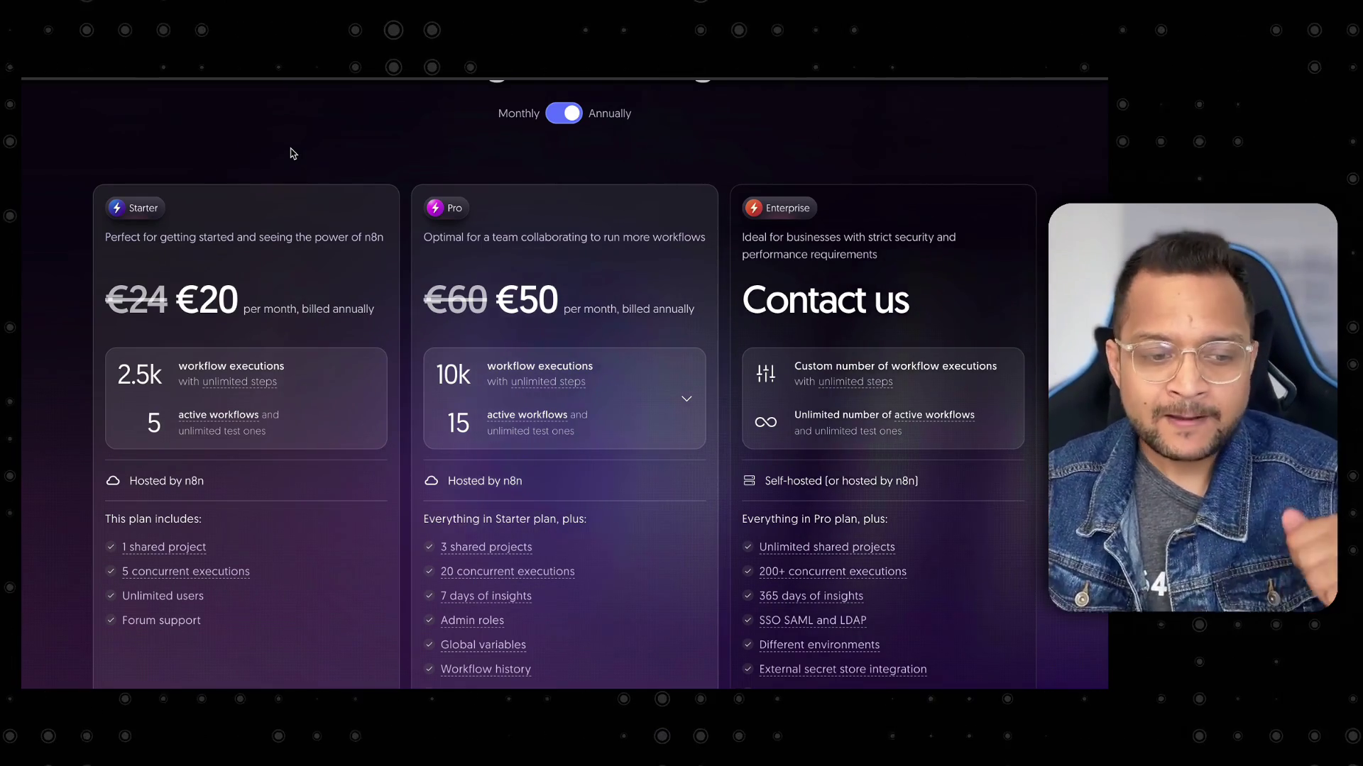
scroll(292, 154, up, 2)
scroll(298, 155, up, 1)
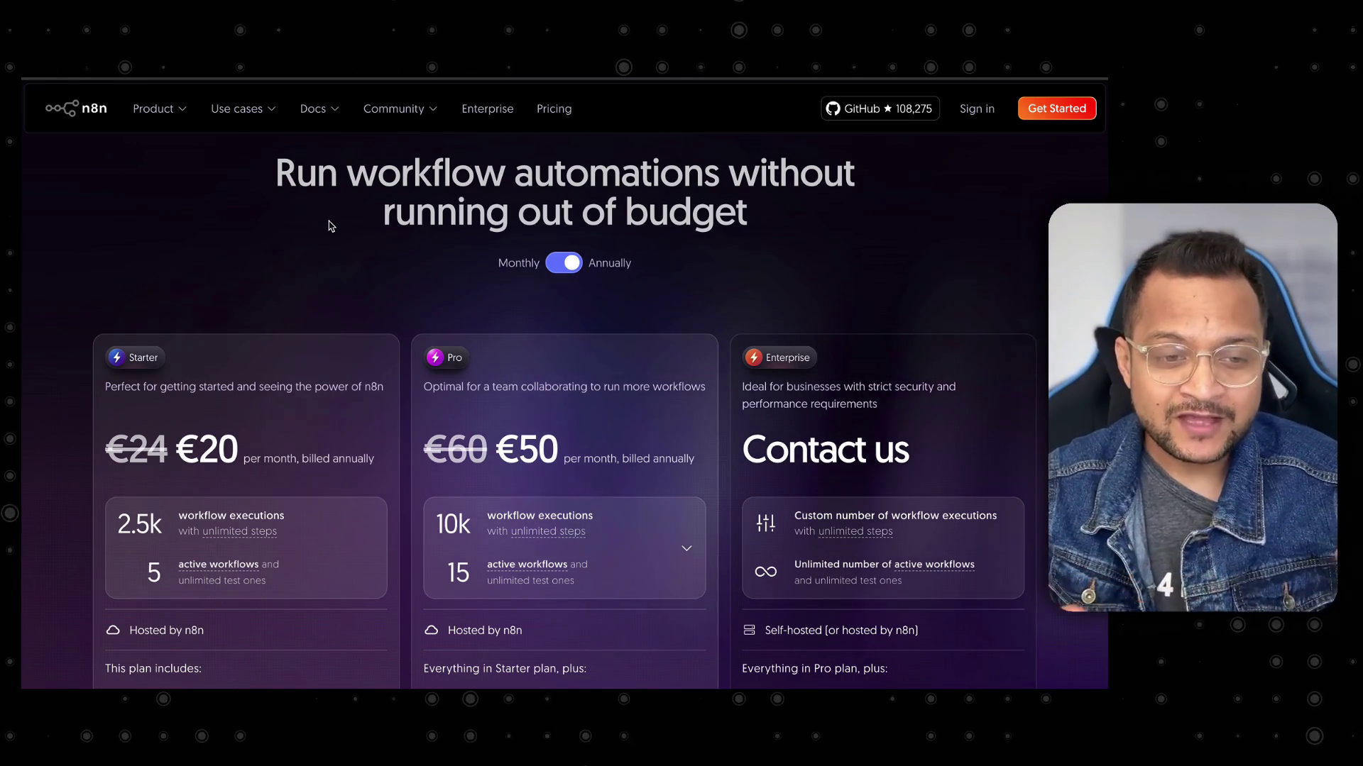
Open the Docker installation guide and find the docker volume create n8n_data command under Starting n8n.
key(ctrl+Tab)
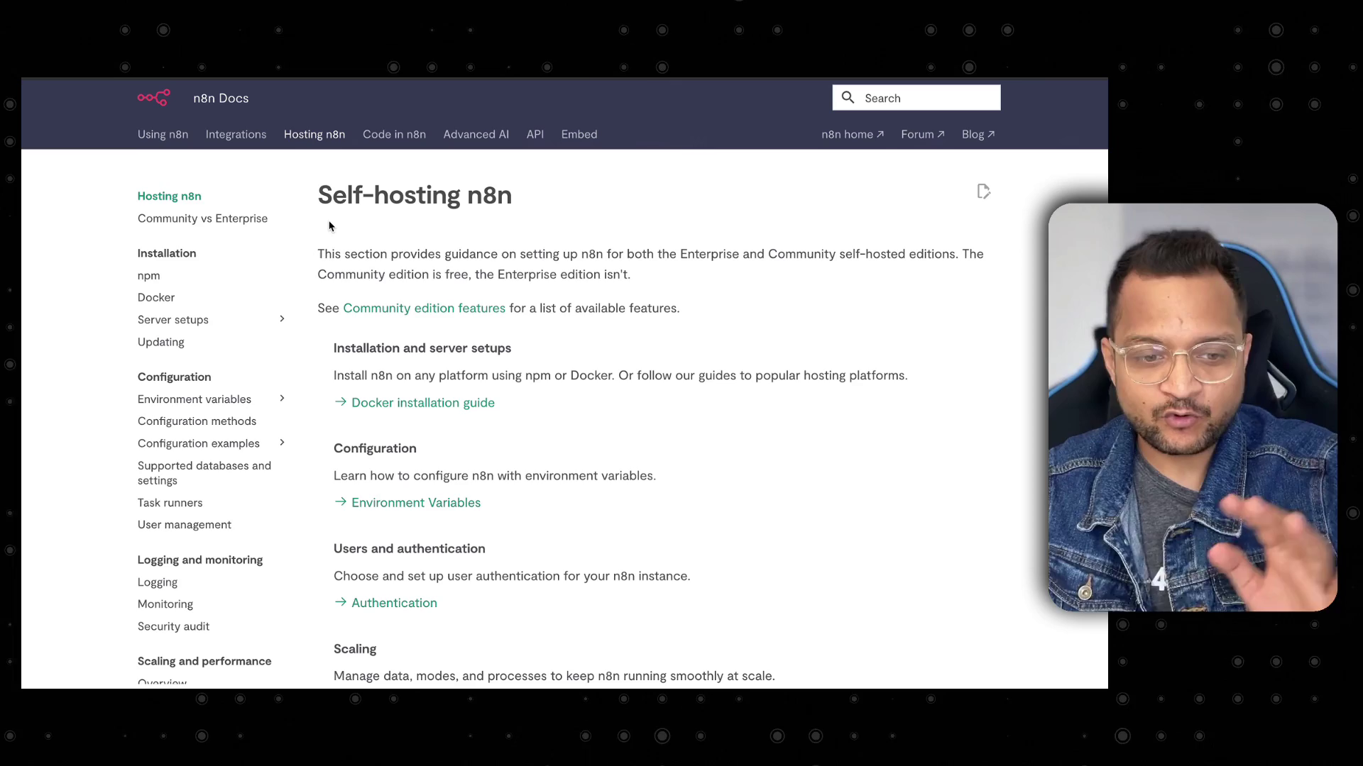
scroll(398, 236, down, 2)
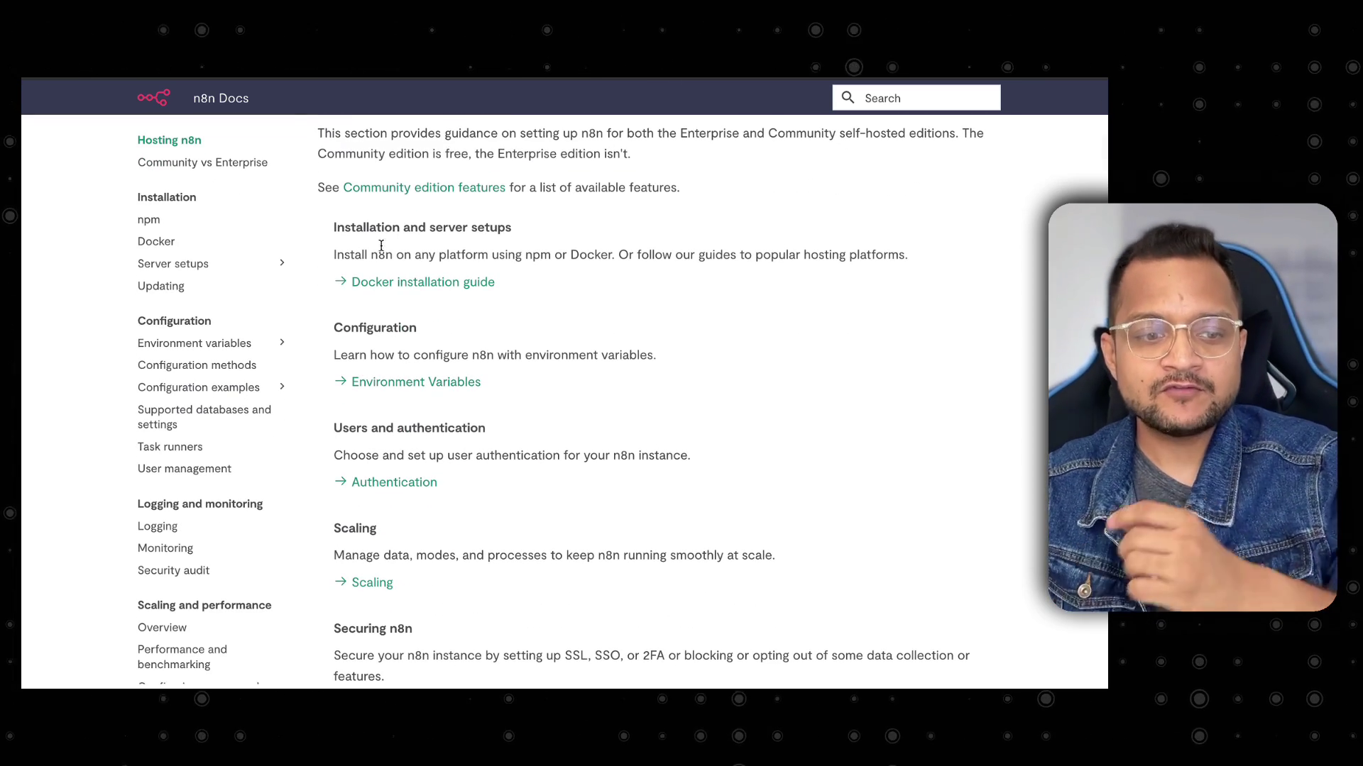
click(155, 241)
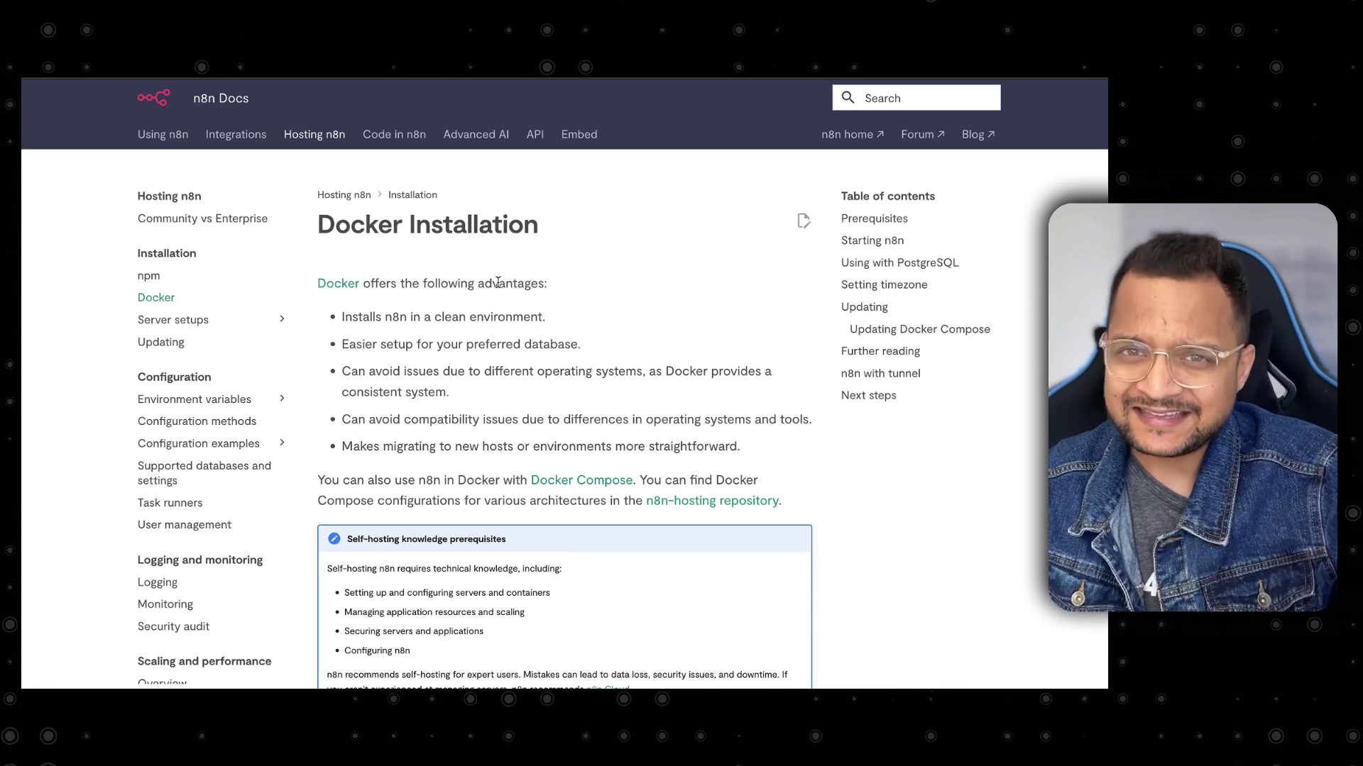
click(162, 277)
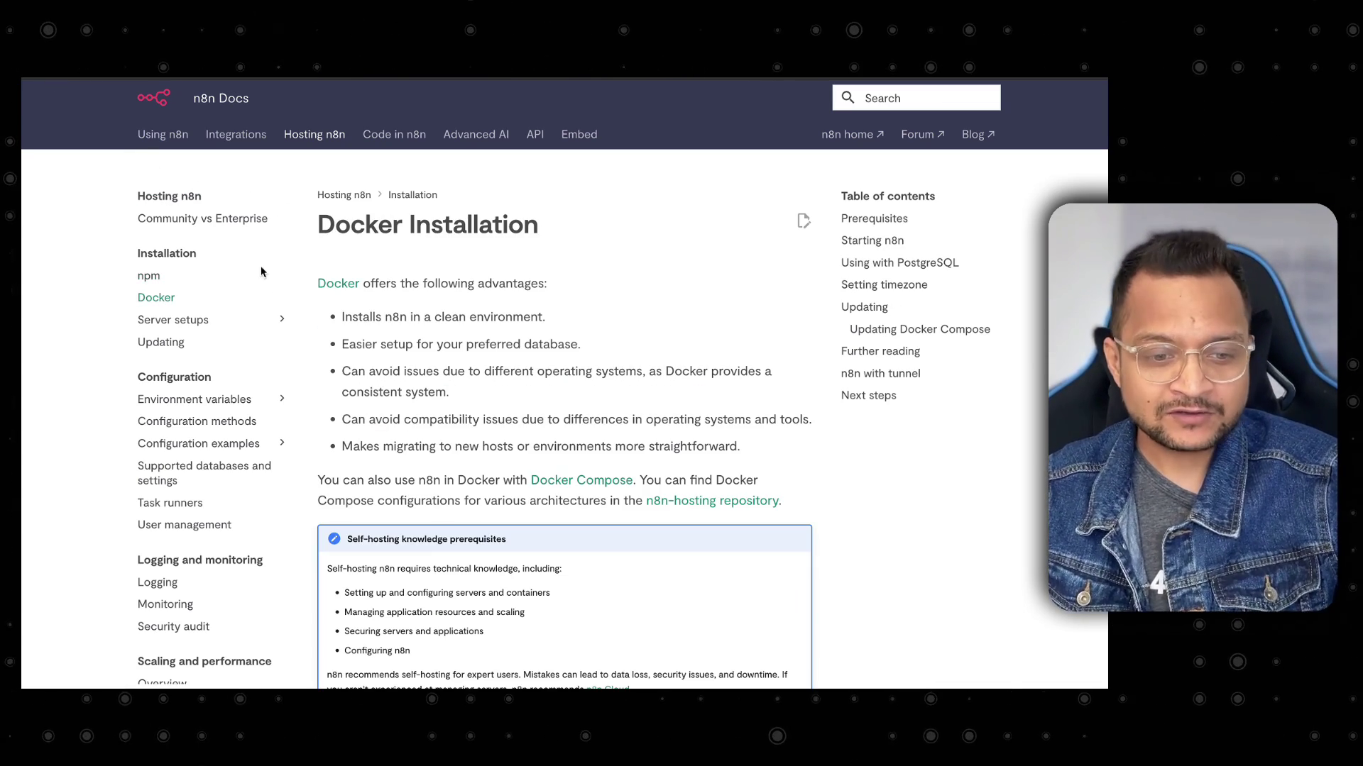
scroll(615, 387, down, 9)
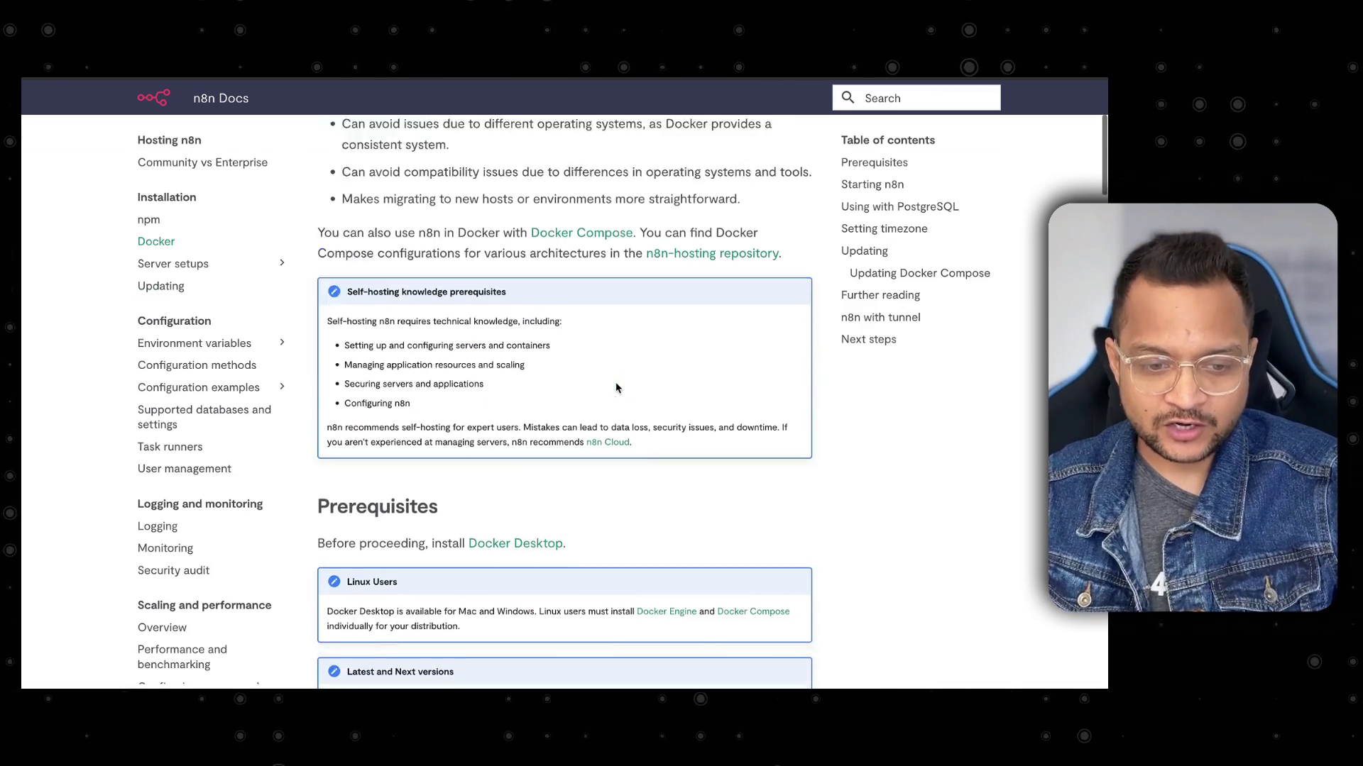
scroll(616, 387, down, 4)
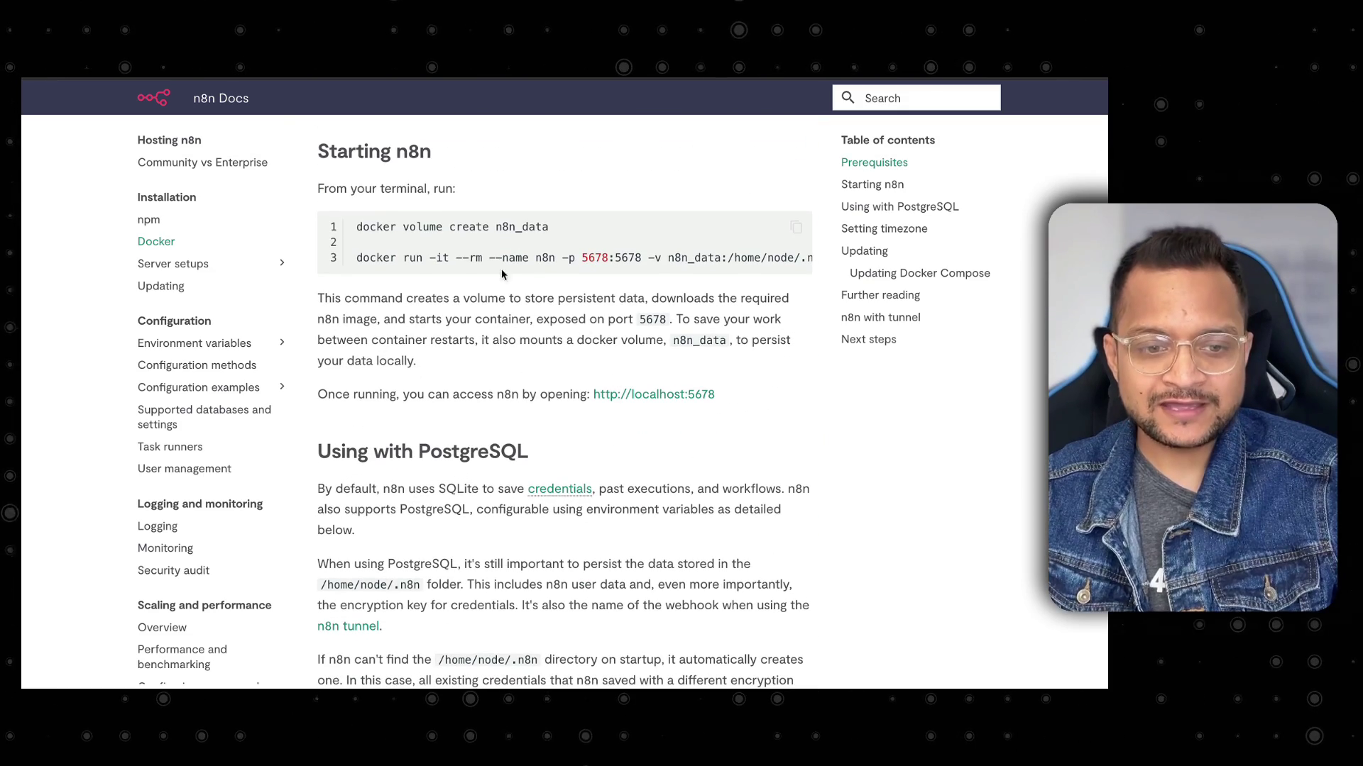
drag(348, 227, 555, 229)
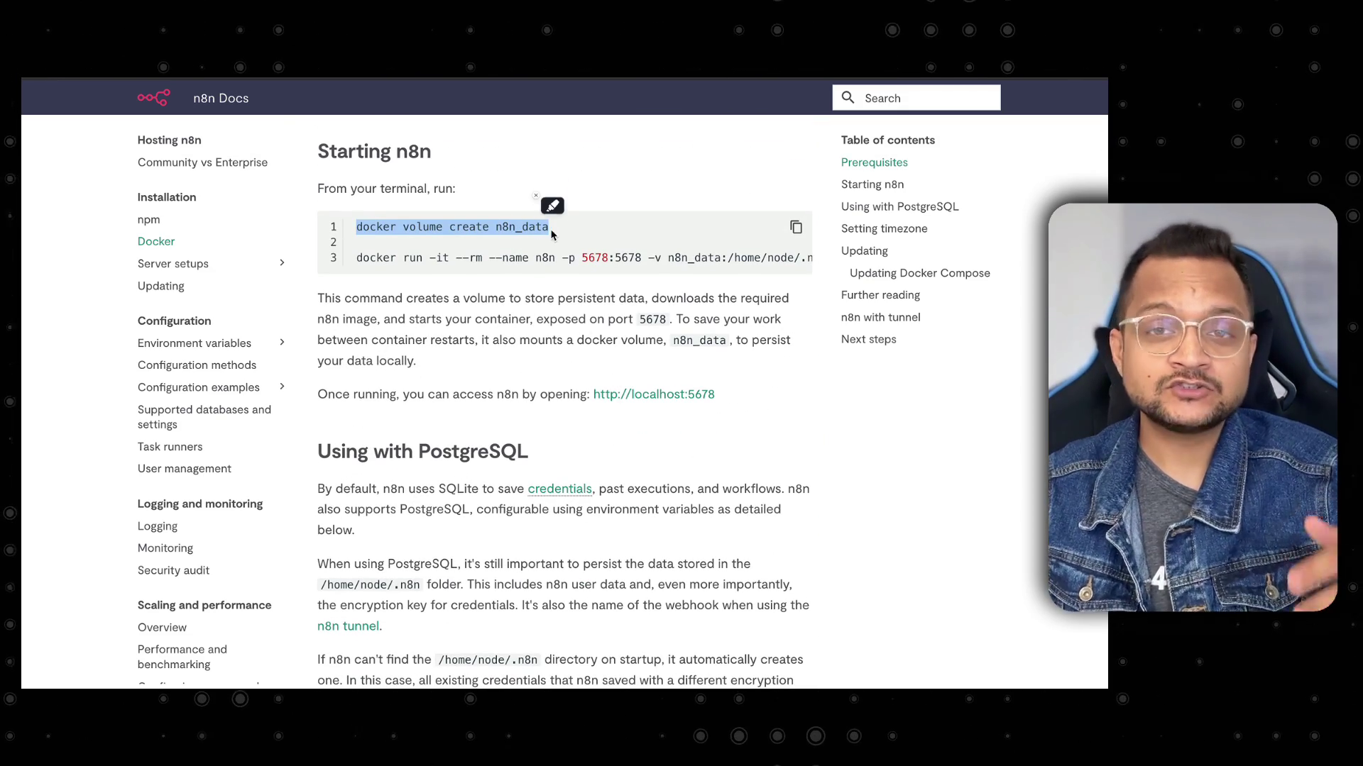
click(605, 241)
Search Google for 'docker' and view the Docker Desktop page's download options.
key(ctrl+t)
text(docker)
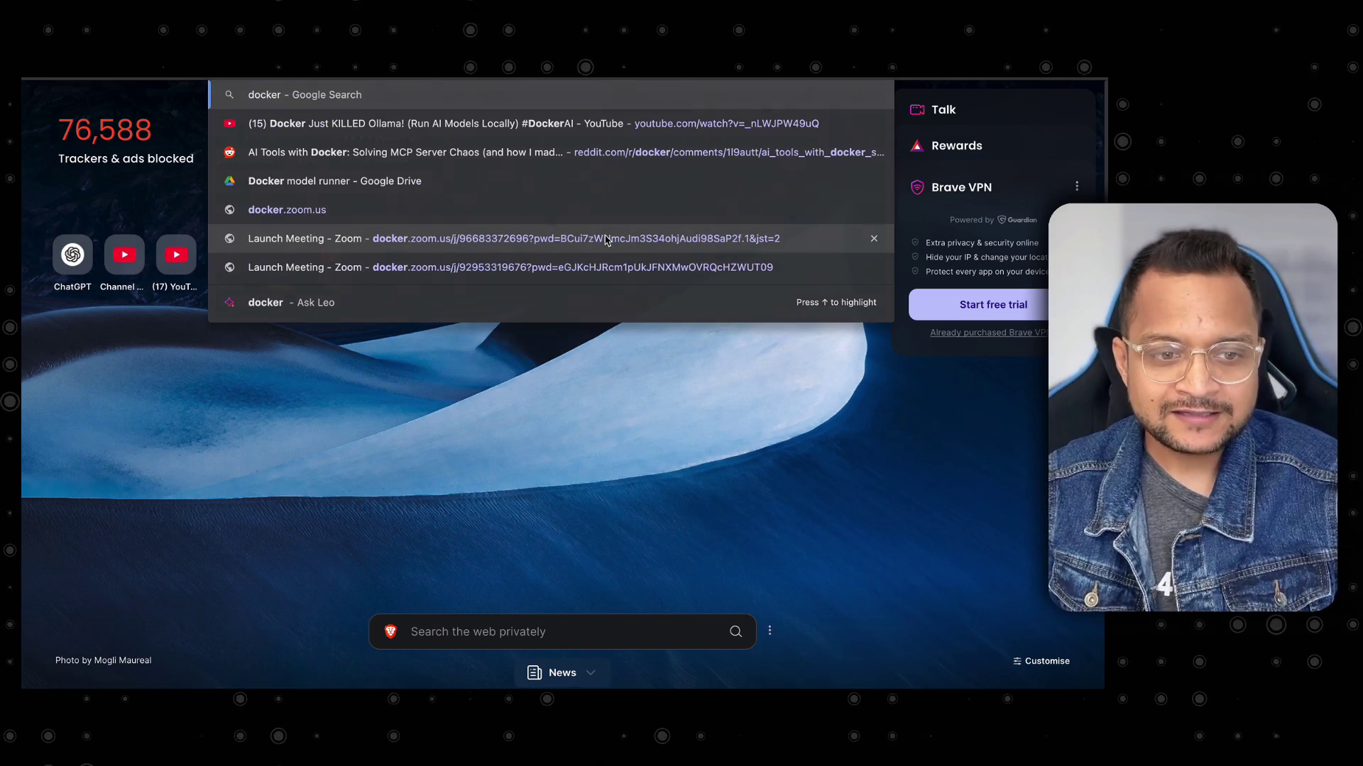
key(Return)
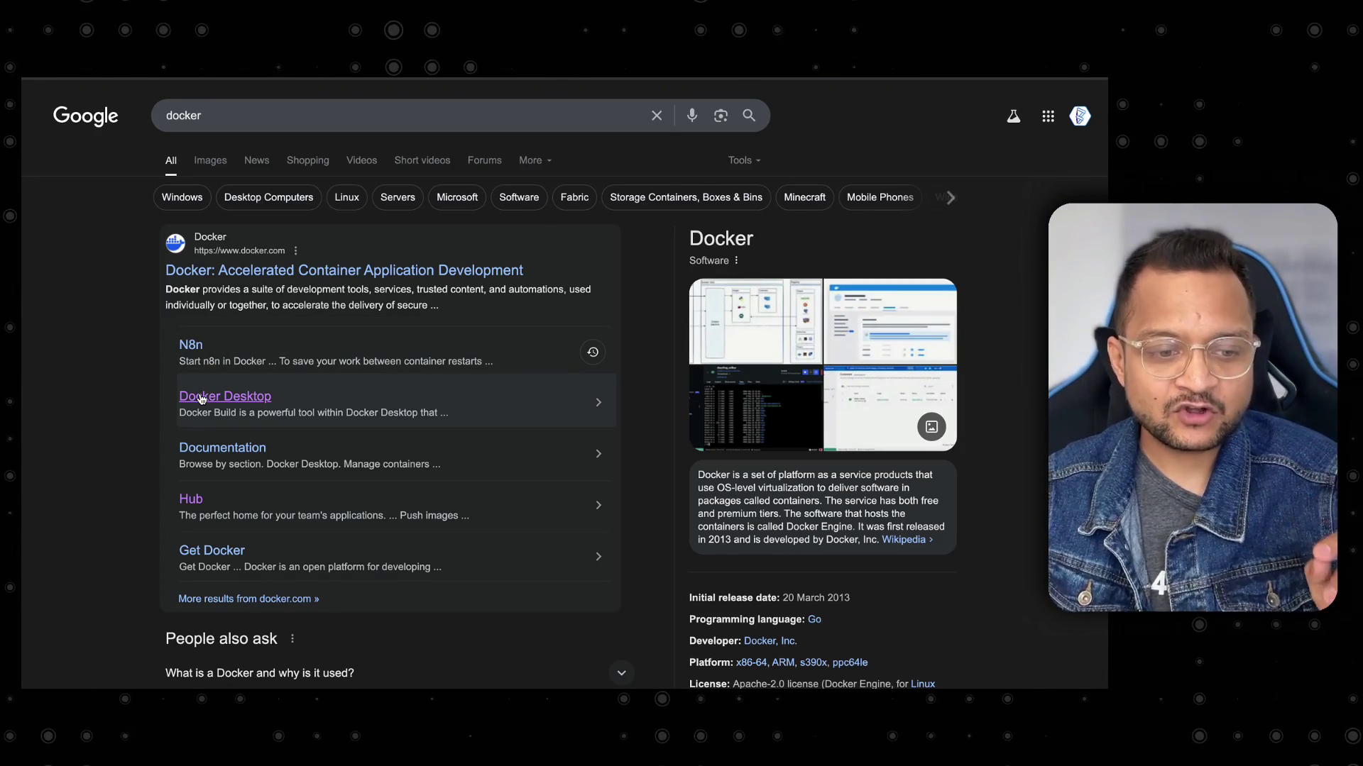
click(290, 385)
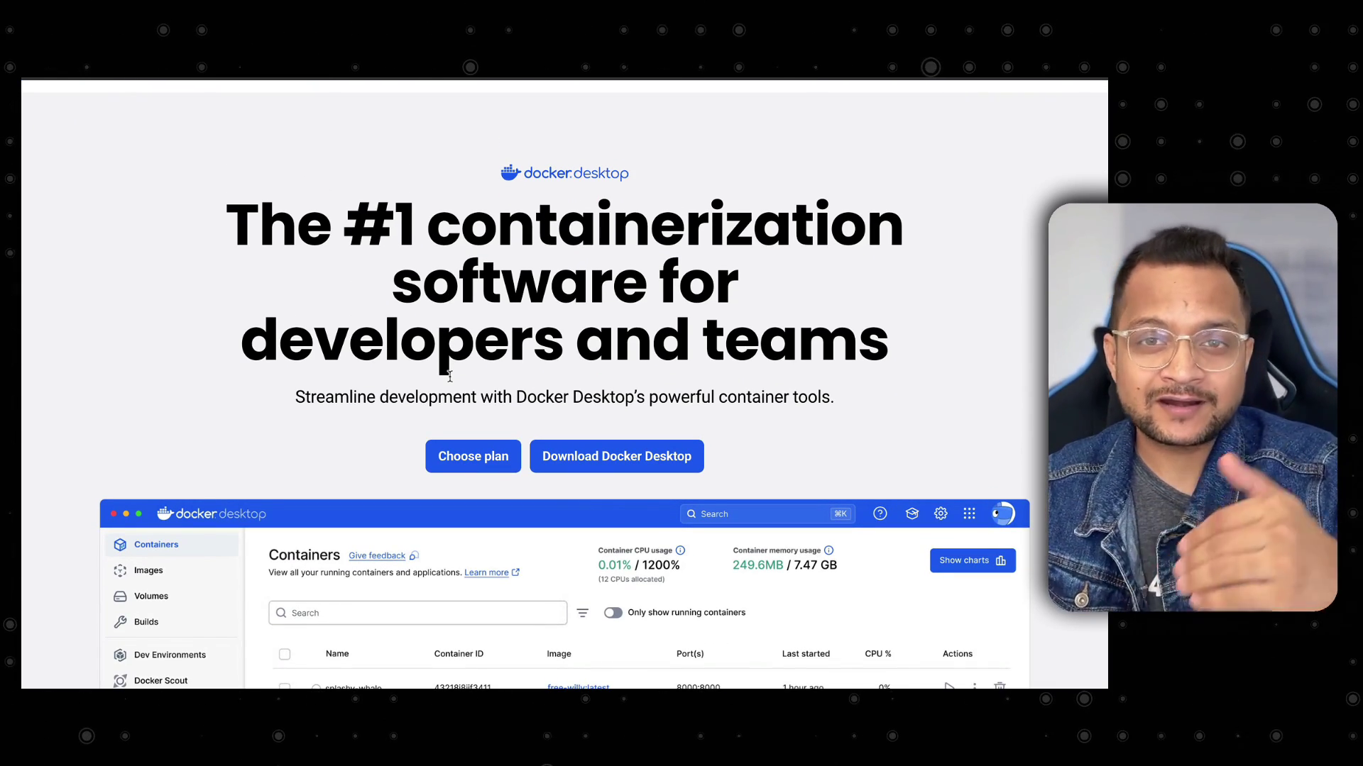
click(616, 456)
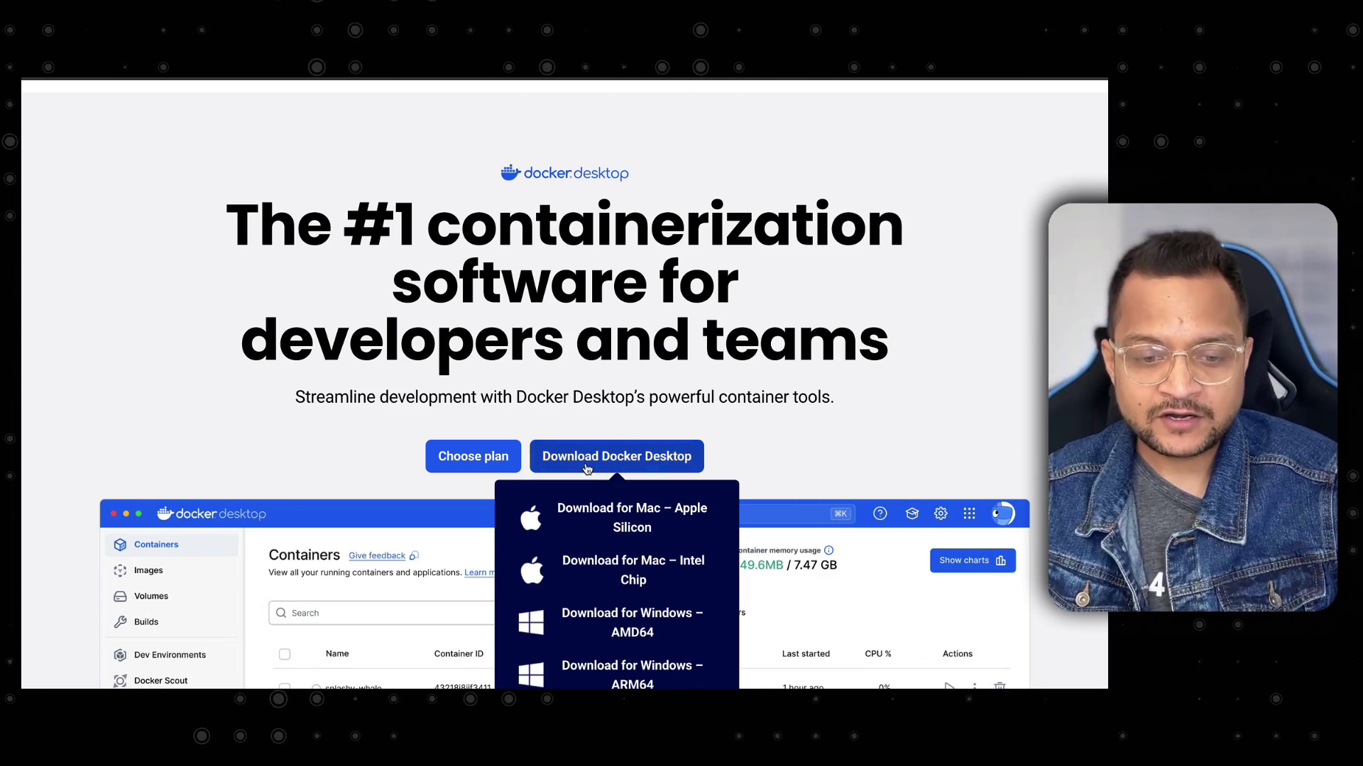
scroll(586, 468, down, 2)
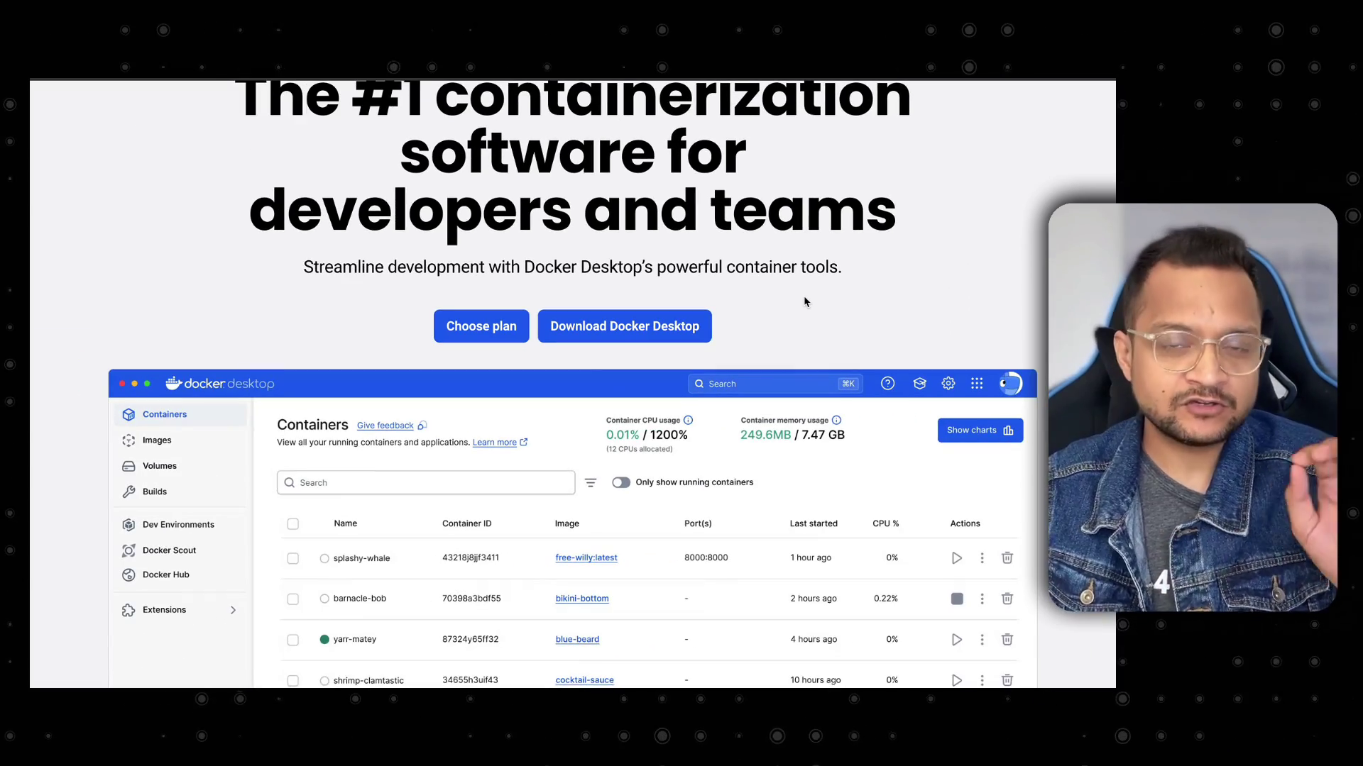
scroll(709, 274, up, 1)
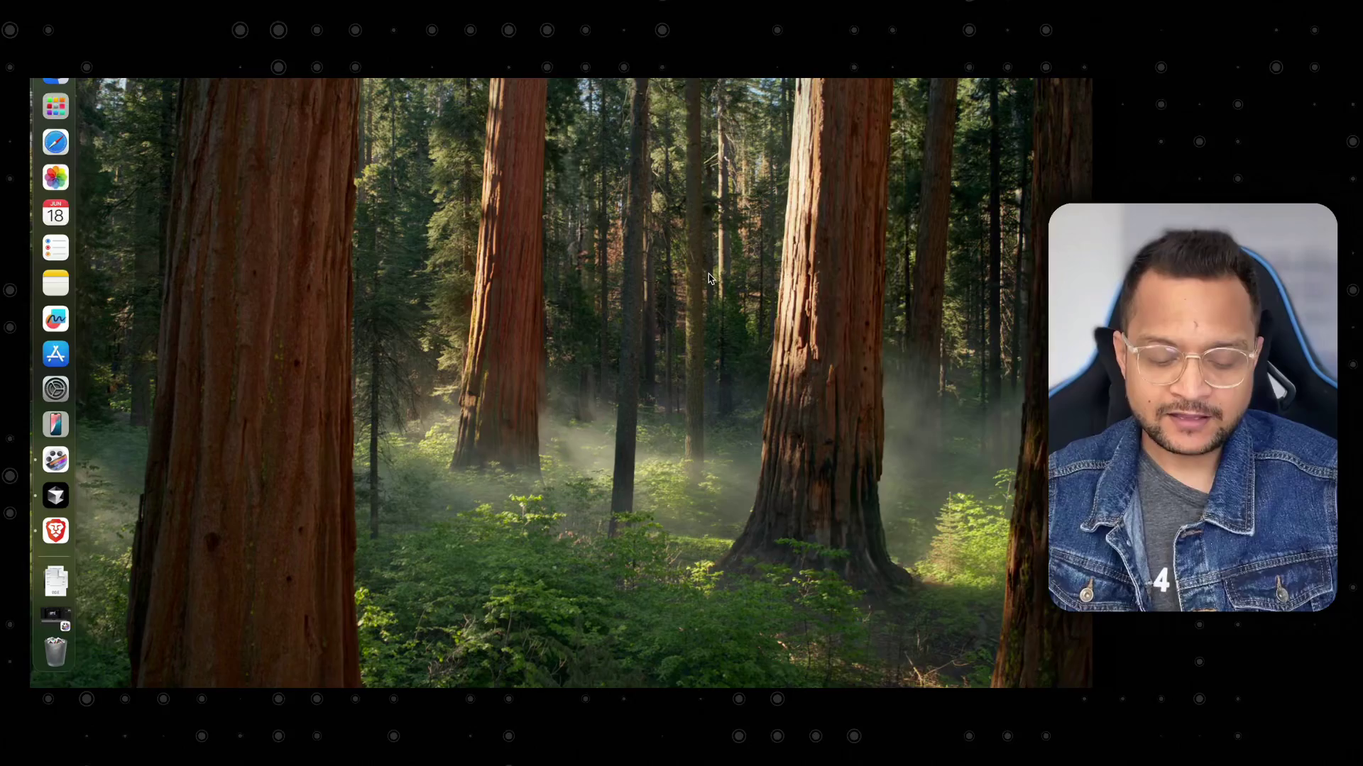
Launch the Warp terminal through the Raycast launcher.
key(alt+space)
text(wa)
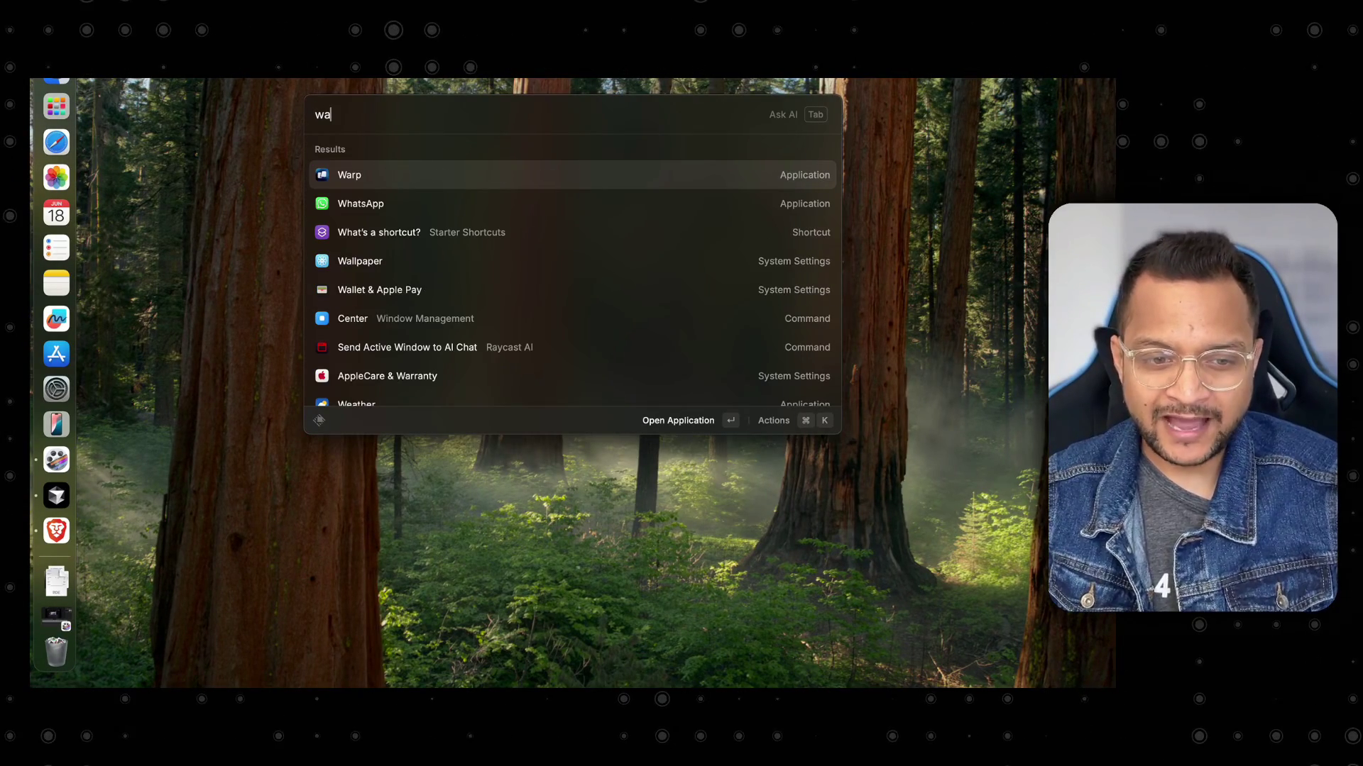
key(Return)
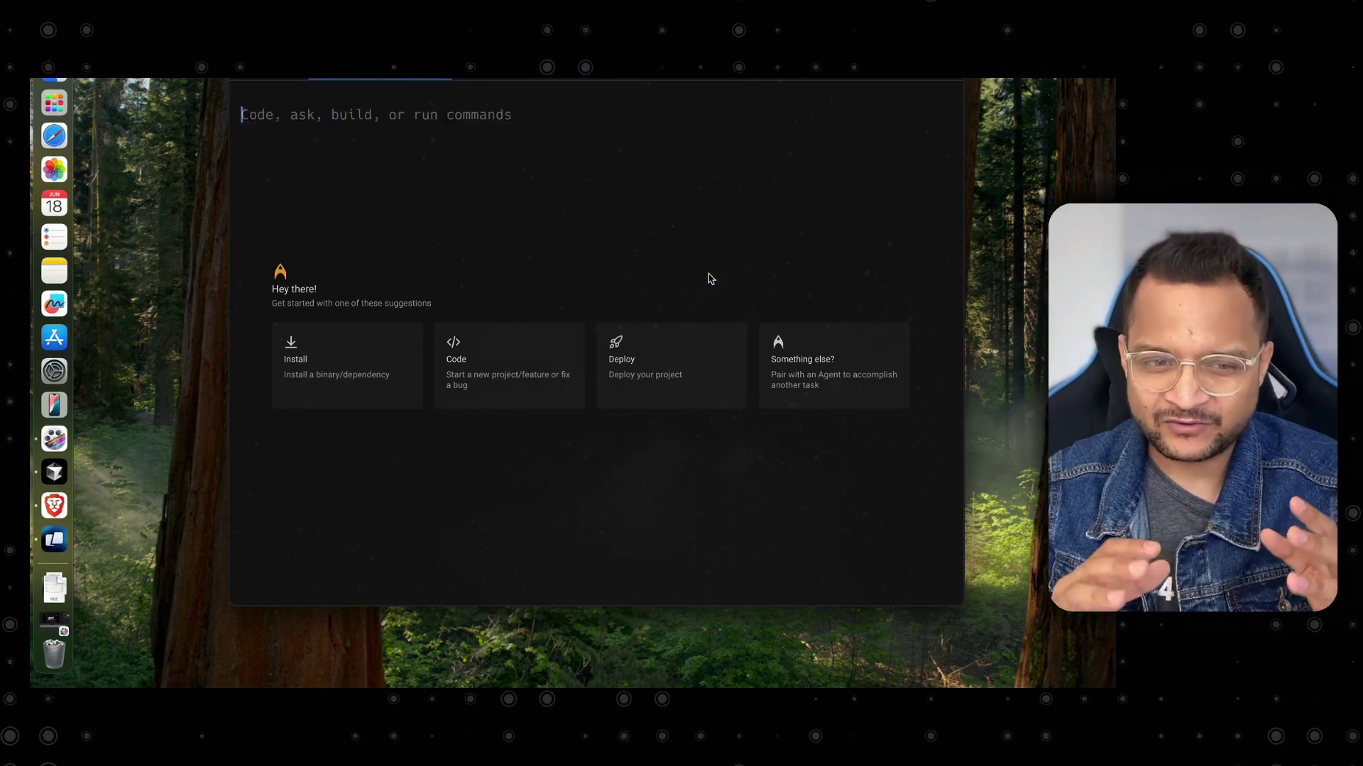
key(alt+space)
key(Escape)
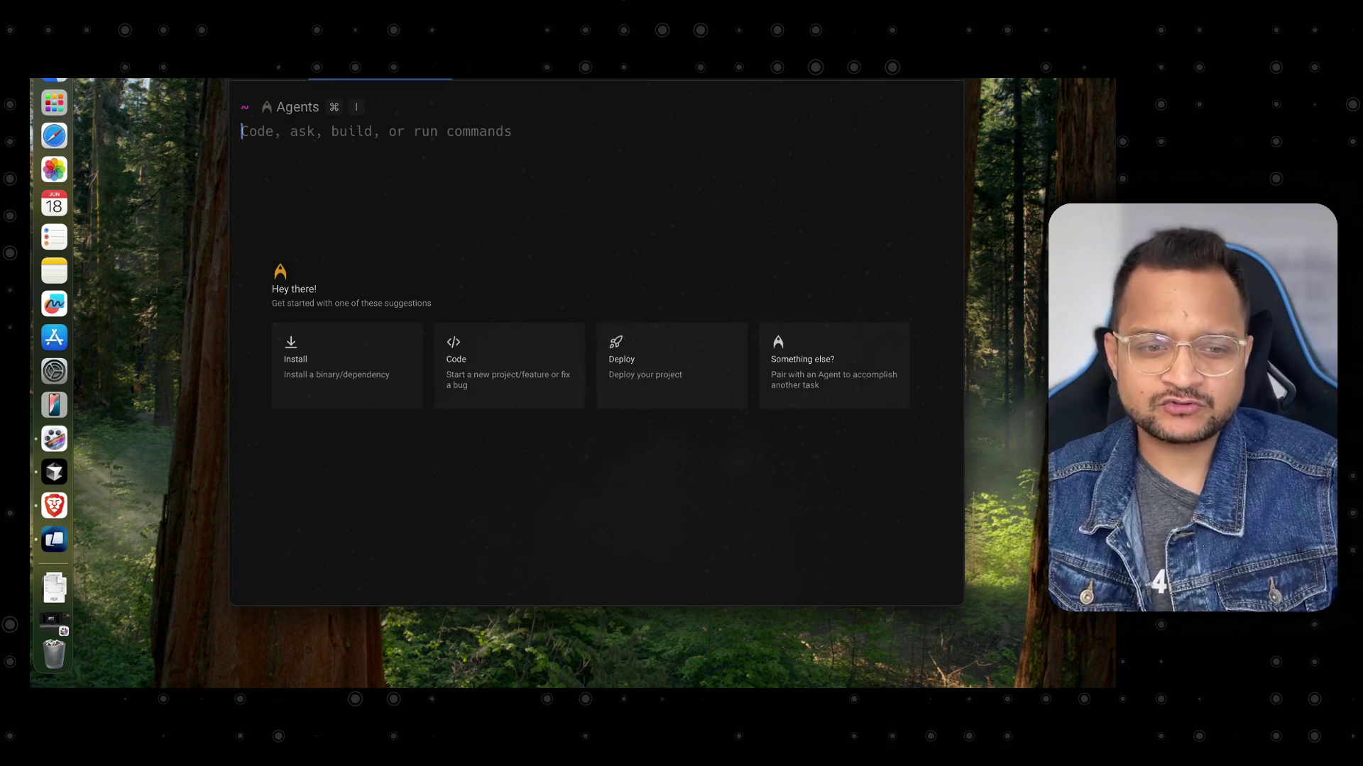
key(super+q)
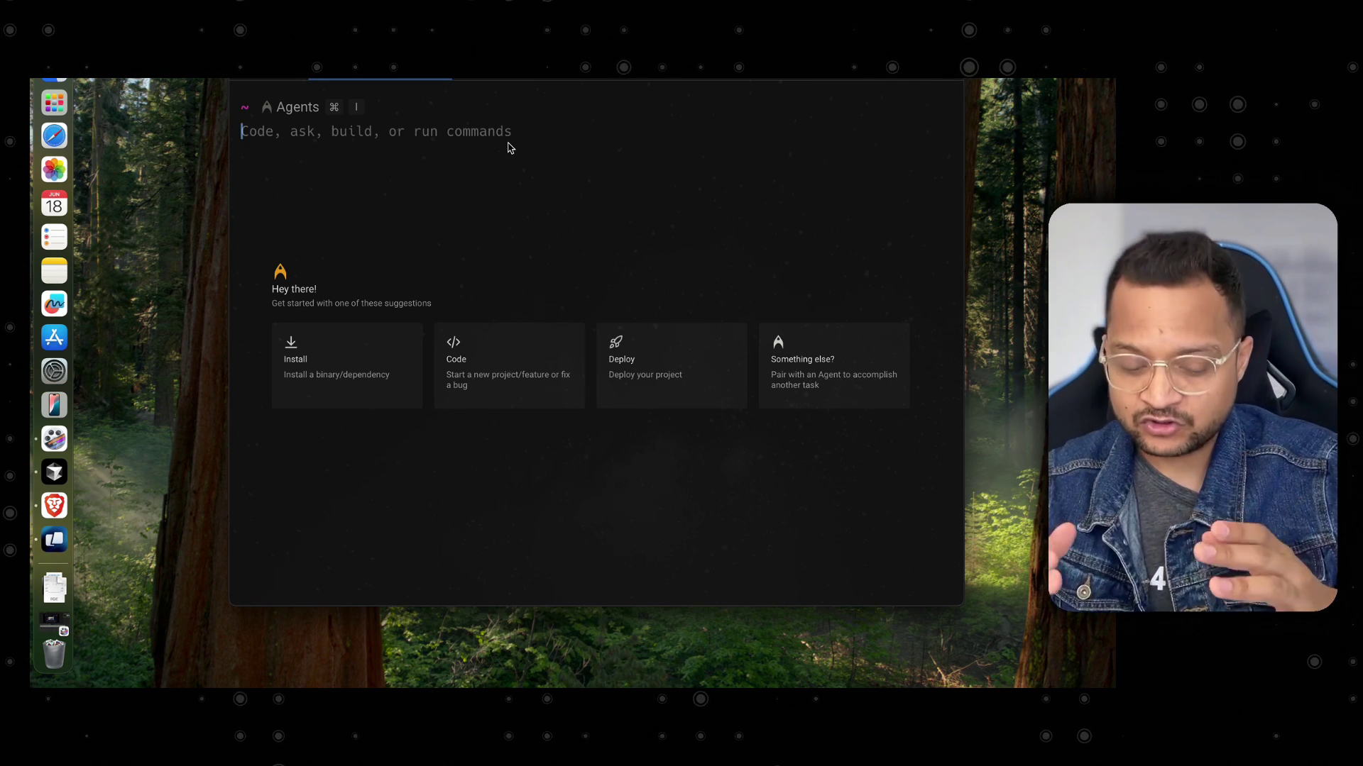
Run docker --version to confirm Docker 28.0.4, then clear the terminal.
text(docker --v)
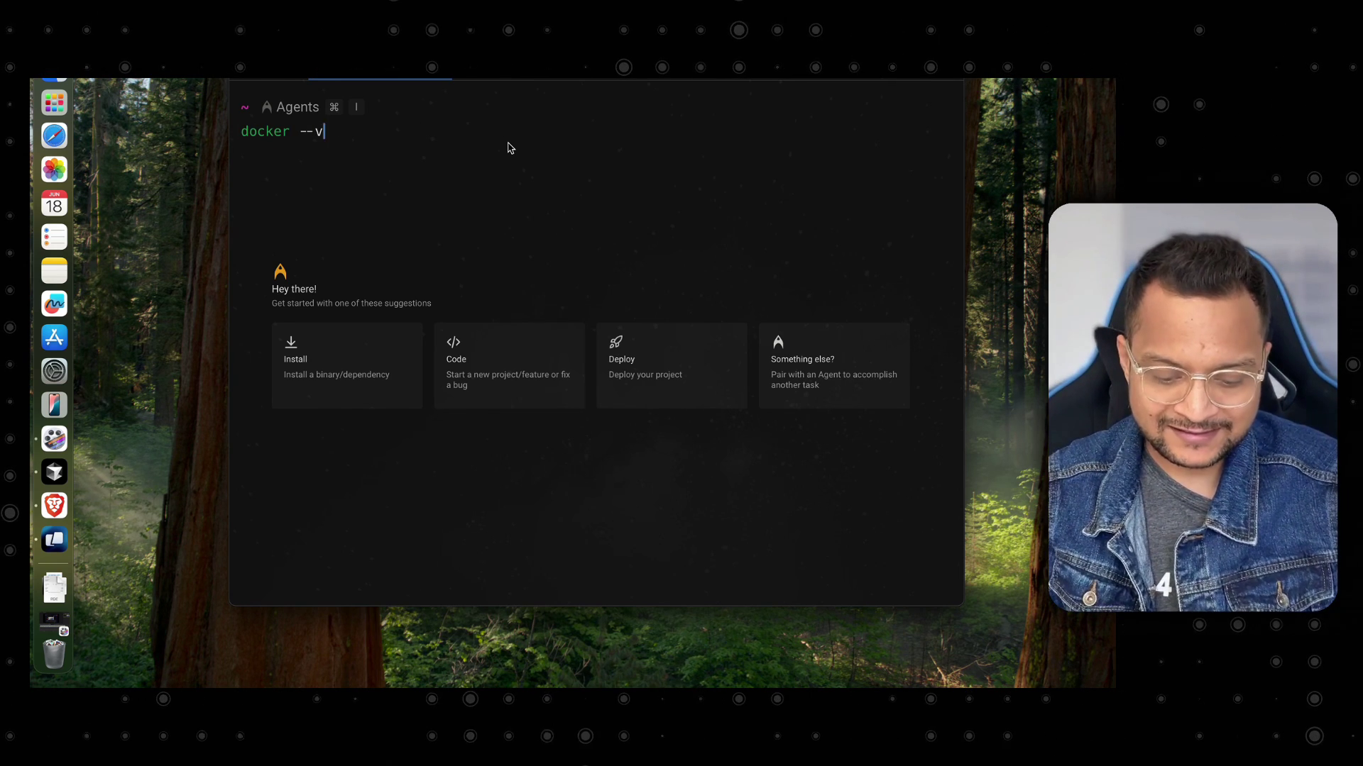
text(ersion)
key(Return)
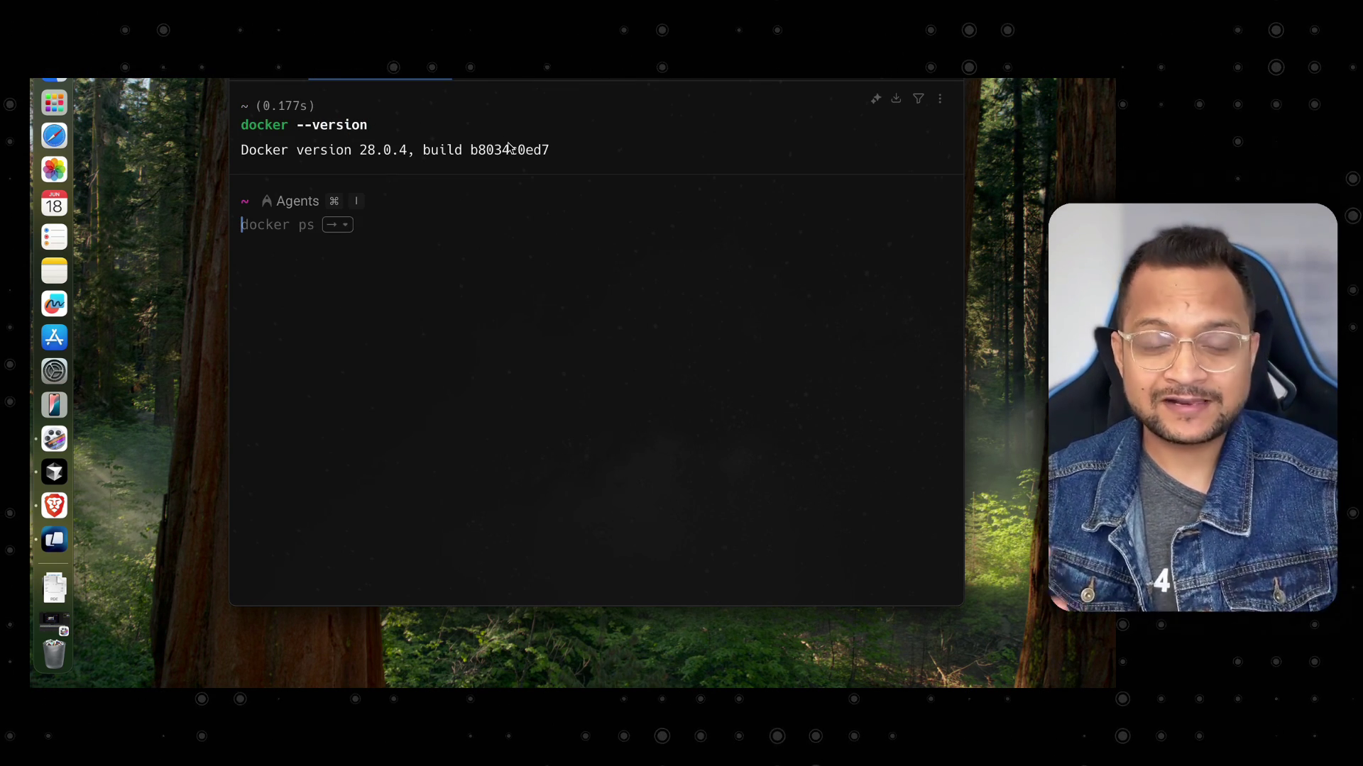
key(super+k)
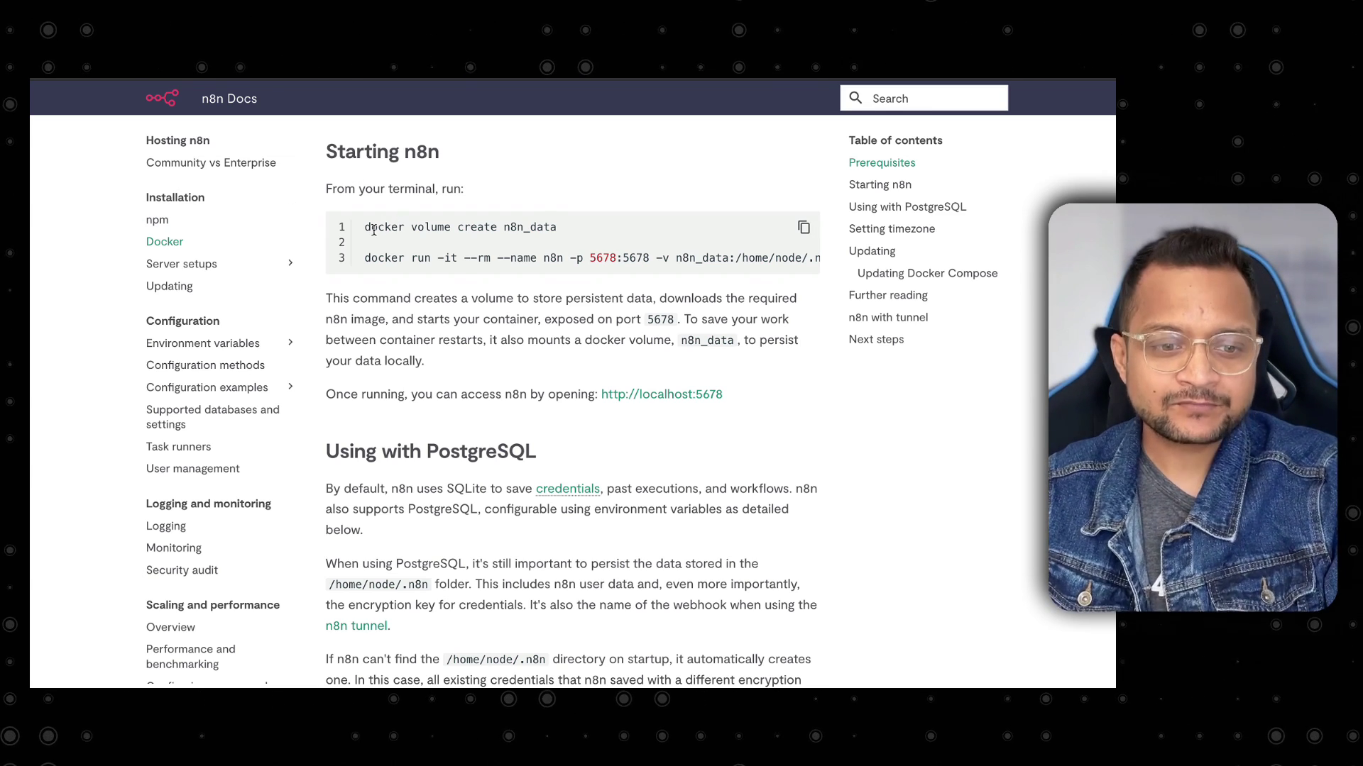
Create the n8n_data volume by running docker volume create n8n_data in Warp.
drag(364, 228, 574, 234)
key(super+c)
click(628, 237)
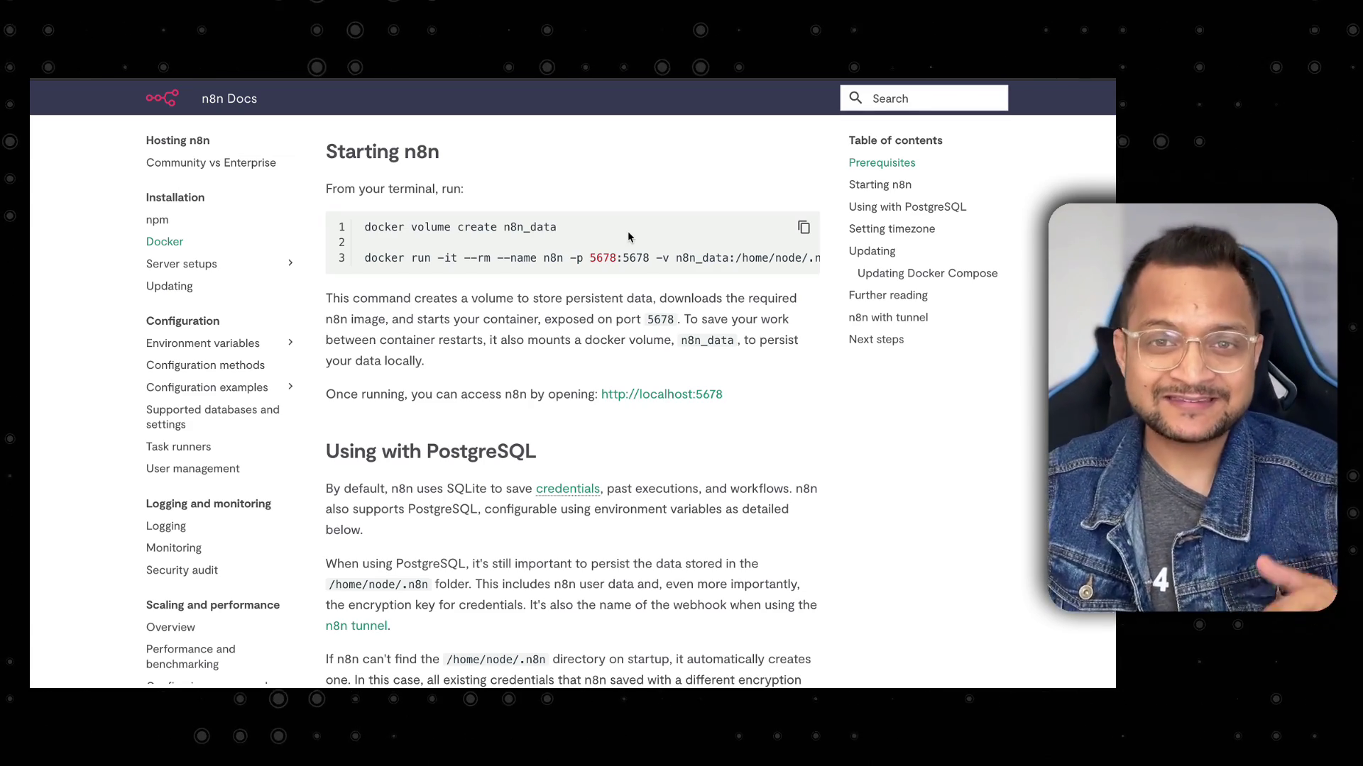
key(ctrl+Left)
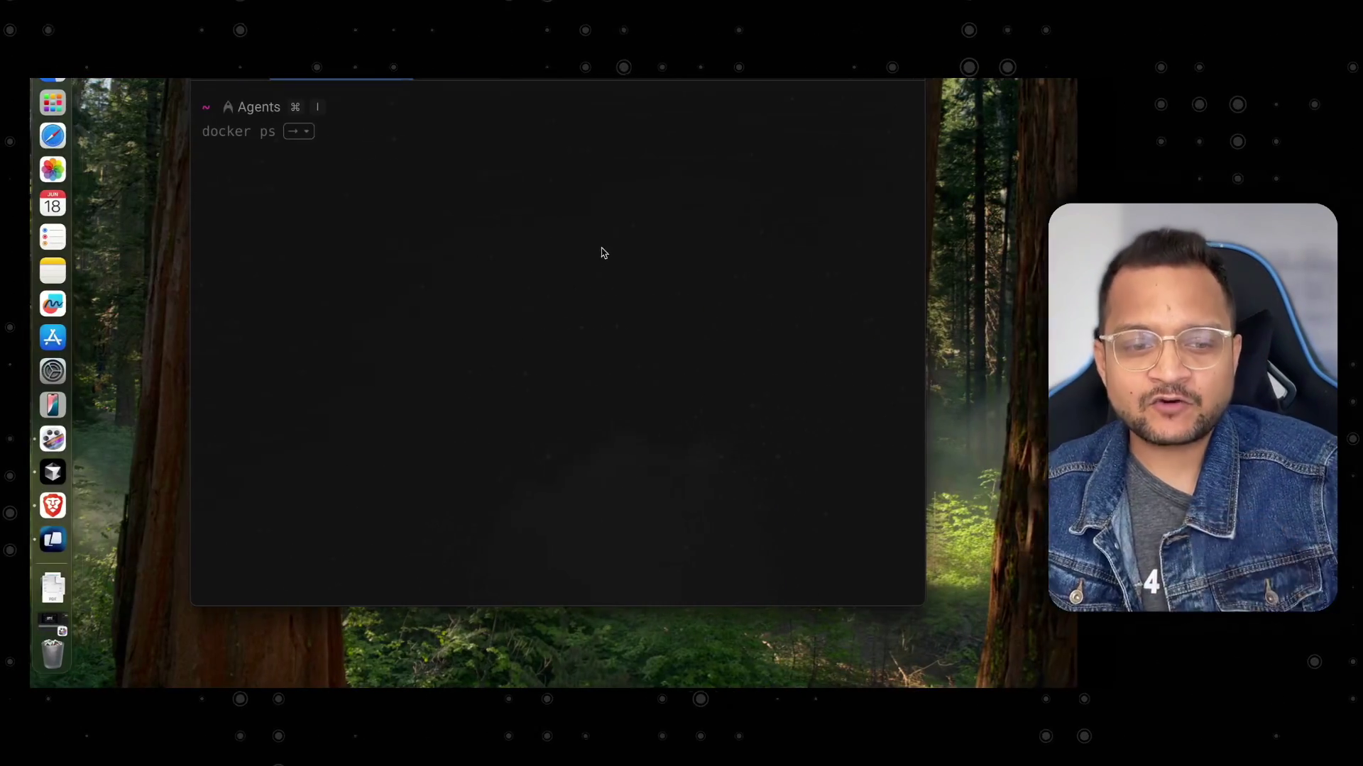
key(super+v)
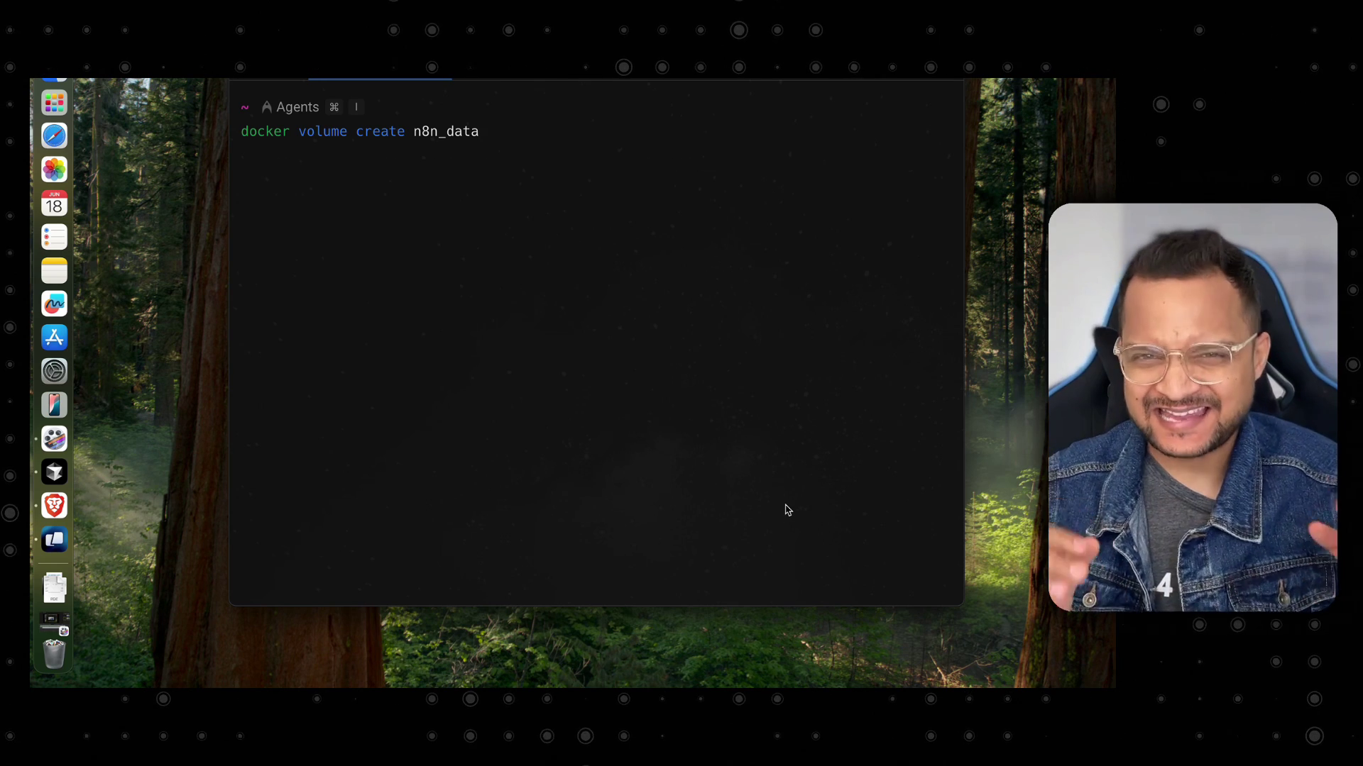
key(Return)
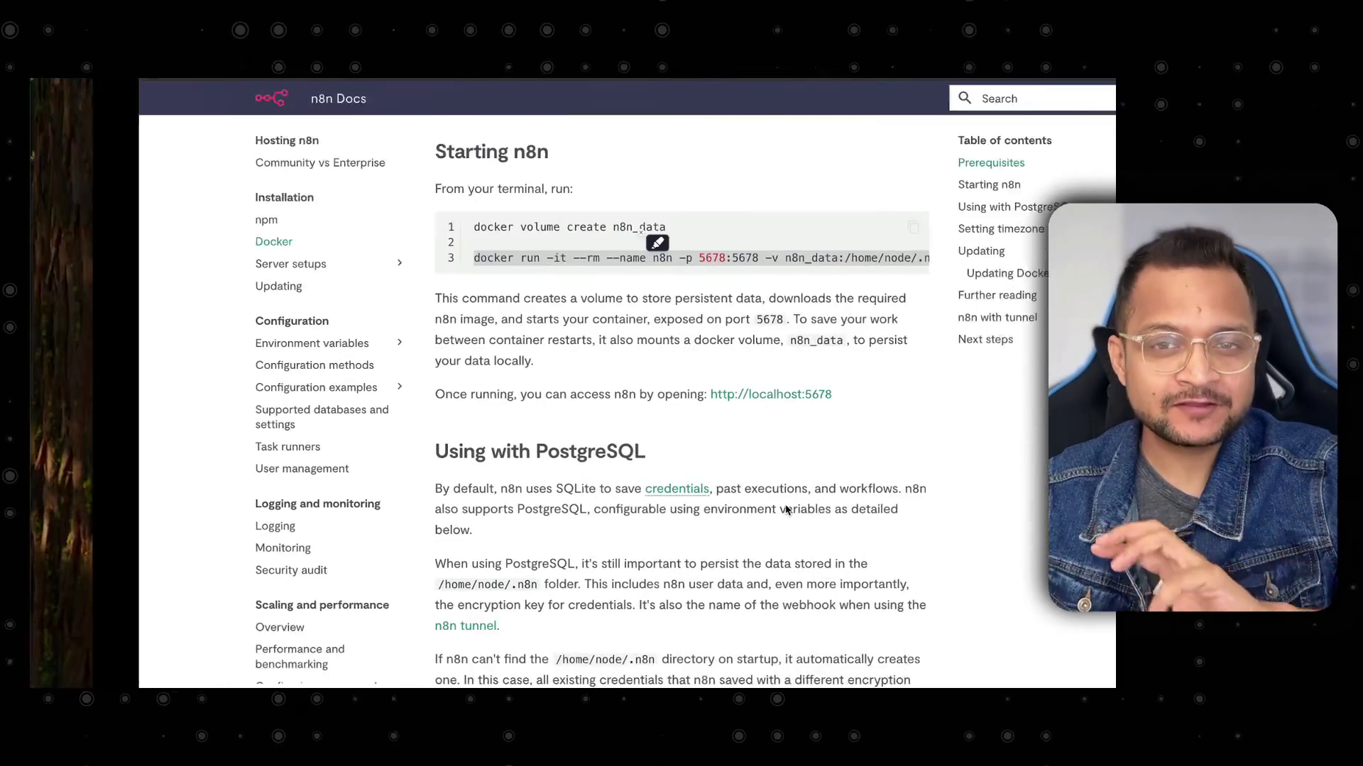
Copy the docker run command for n8n from the docs and paste it into Warp.
click(596, 298)
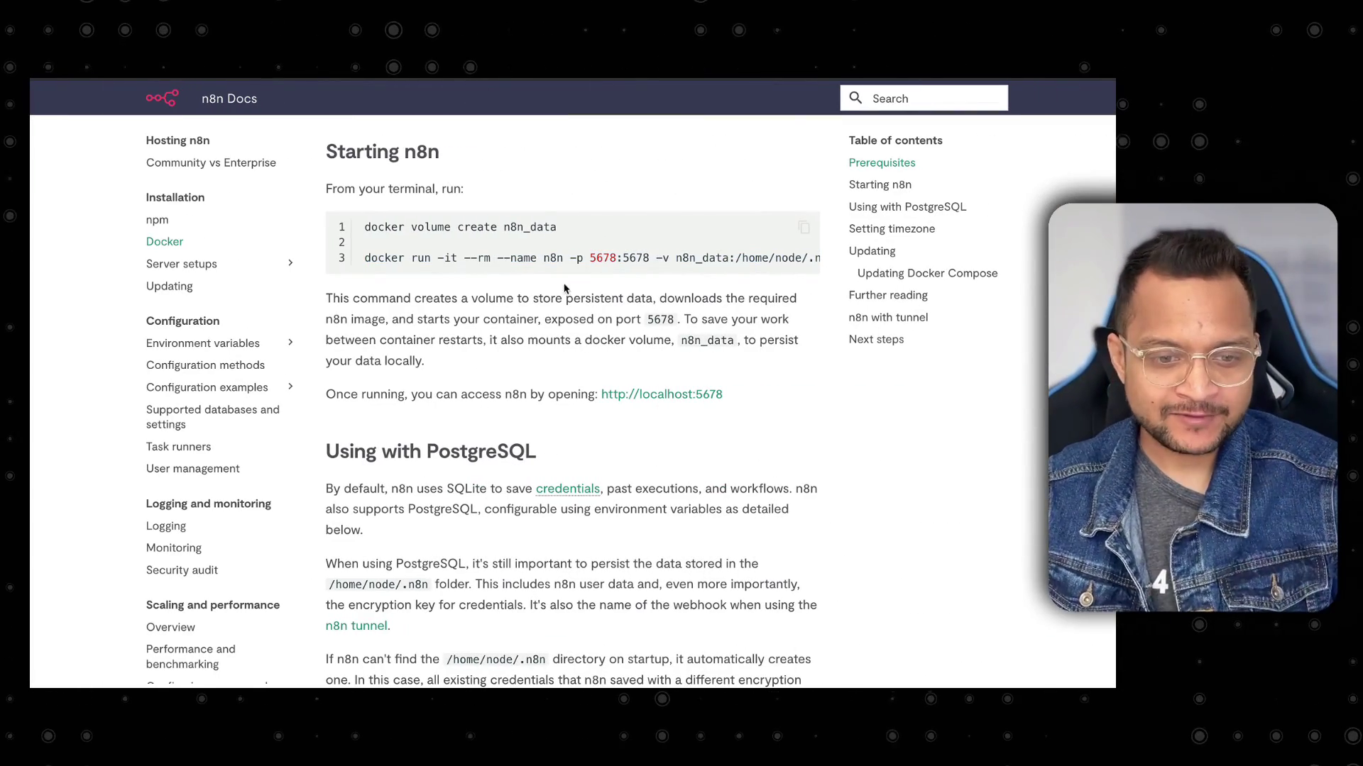
triple_click(555, 258)
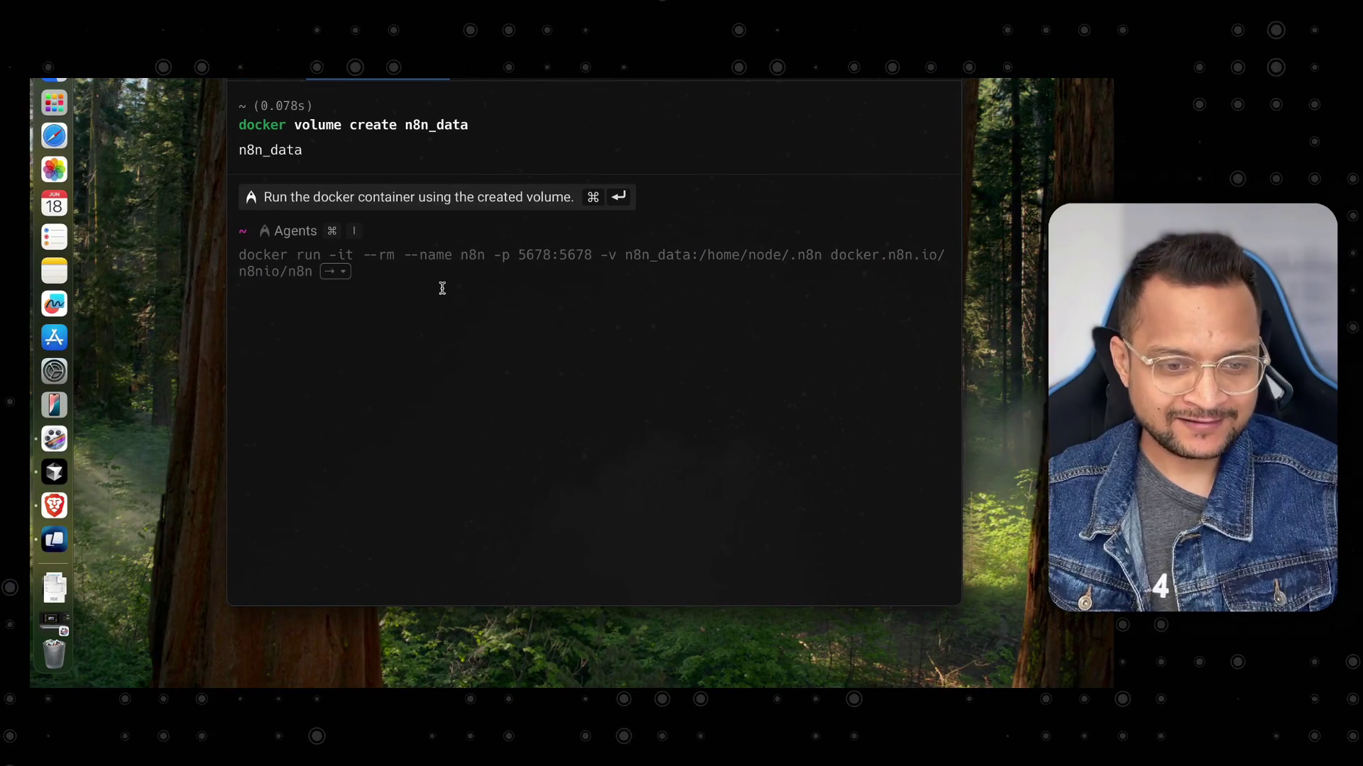
key(super+v)
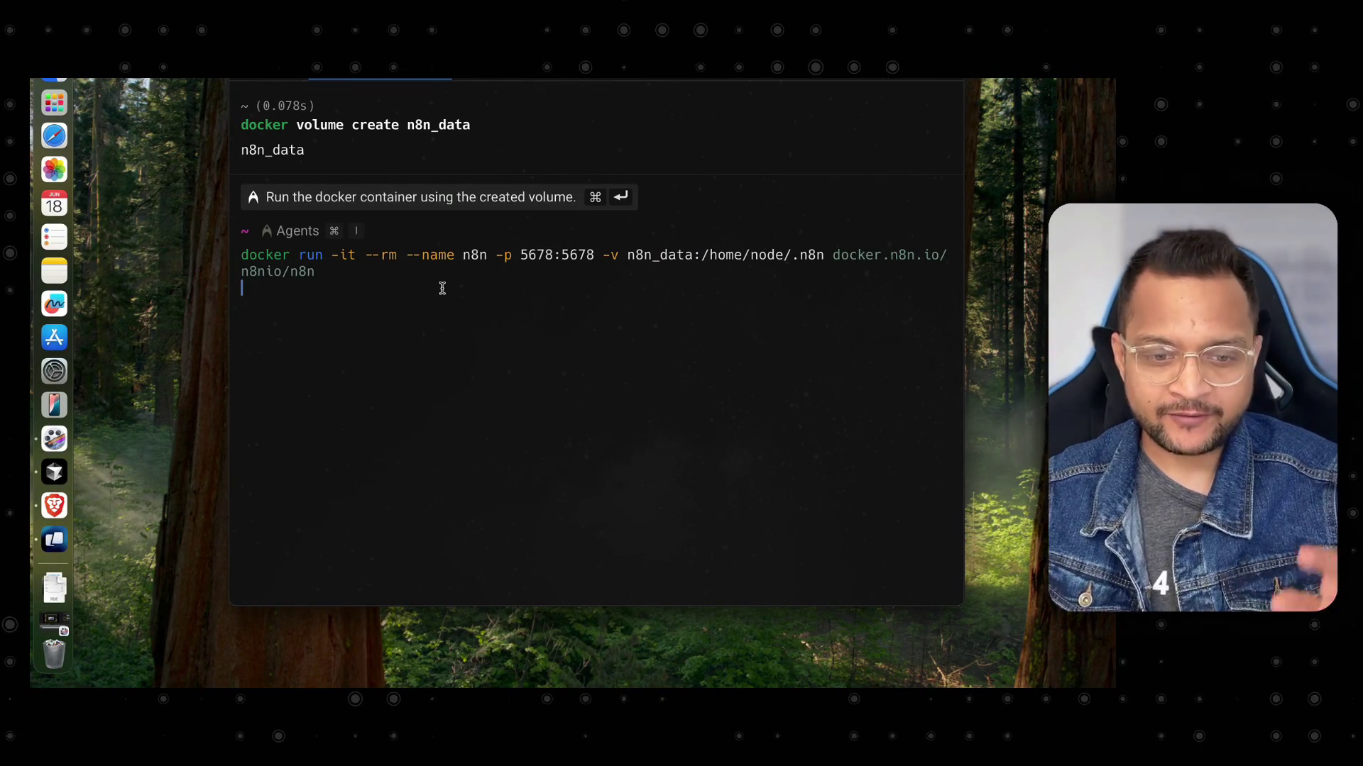
Run the n8n container as a shell command and open its editor at localhost:5678.
key(super+i)
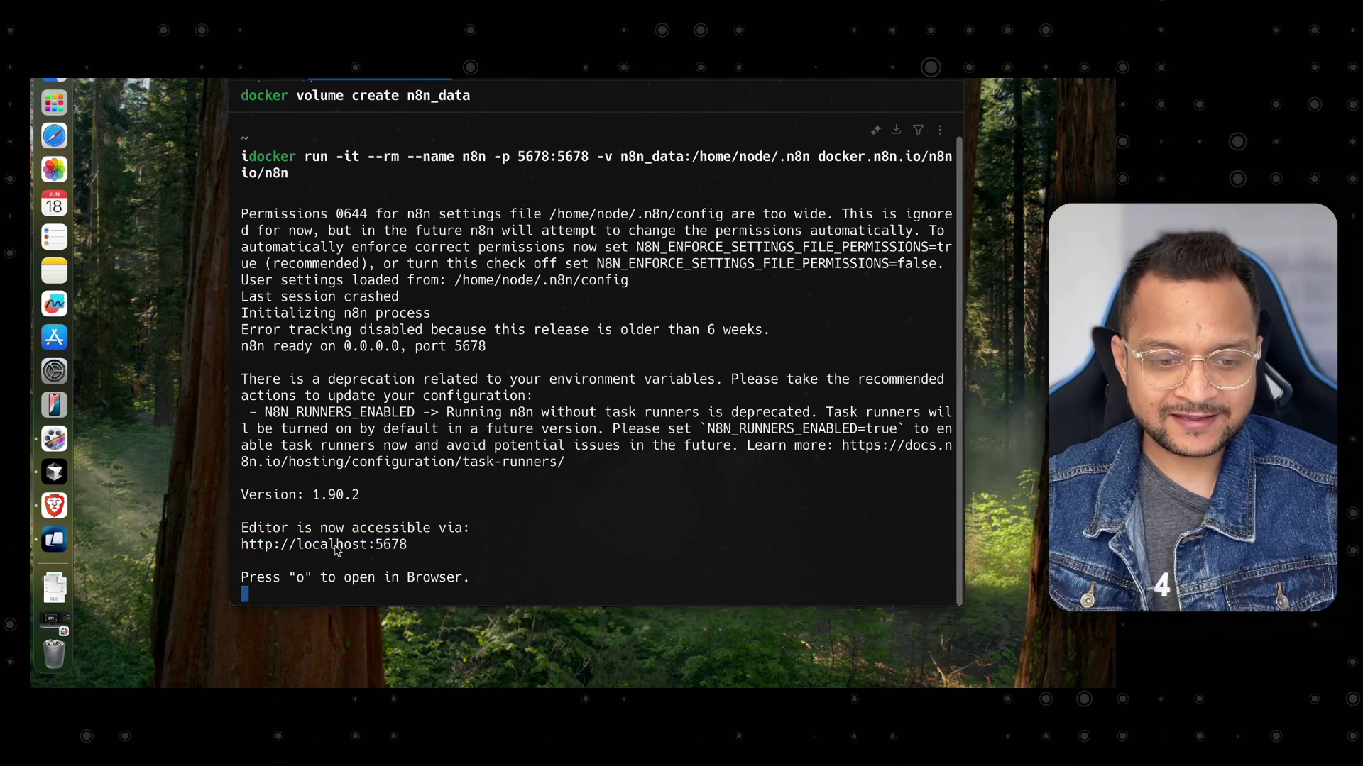
key(o)
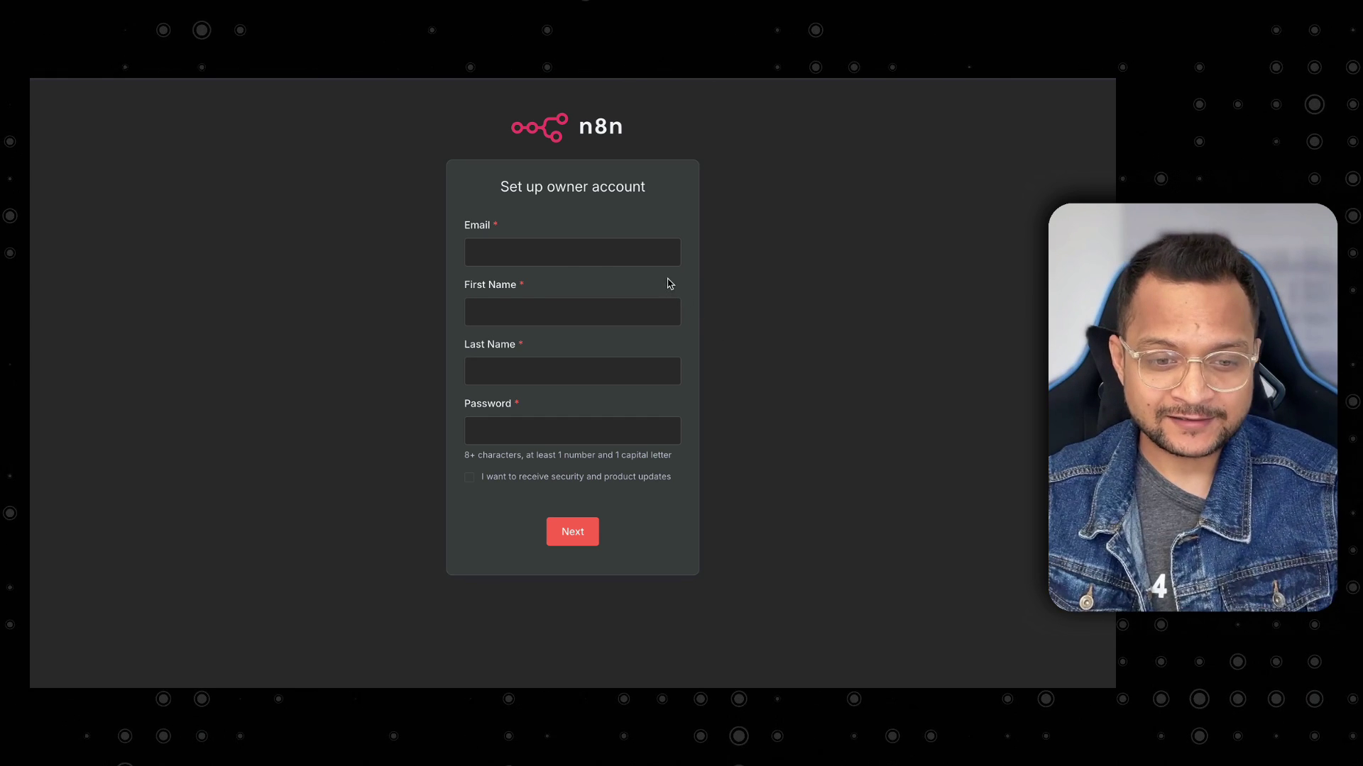
Enter the owner's email address, first name and last name.
click(577, 247)
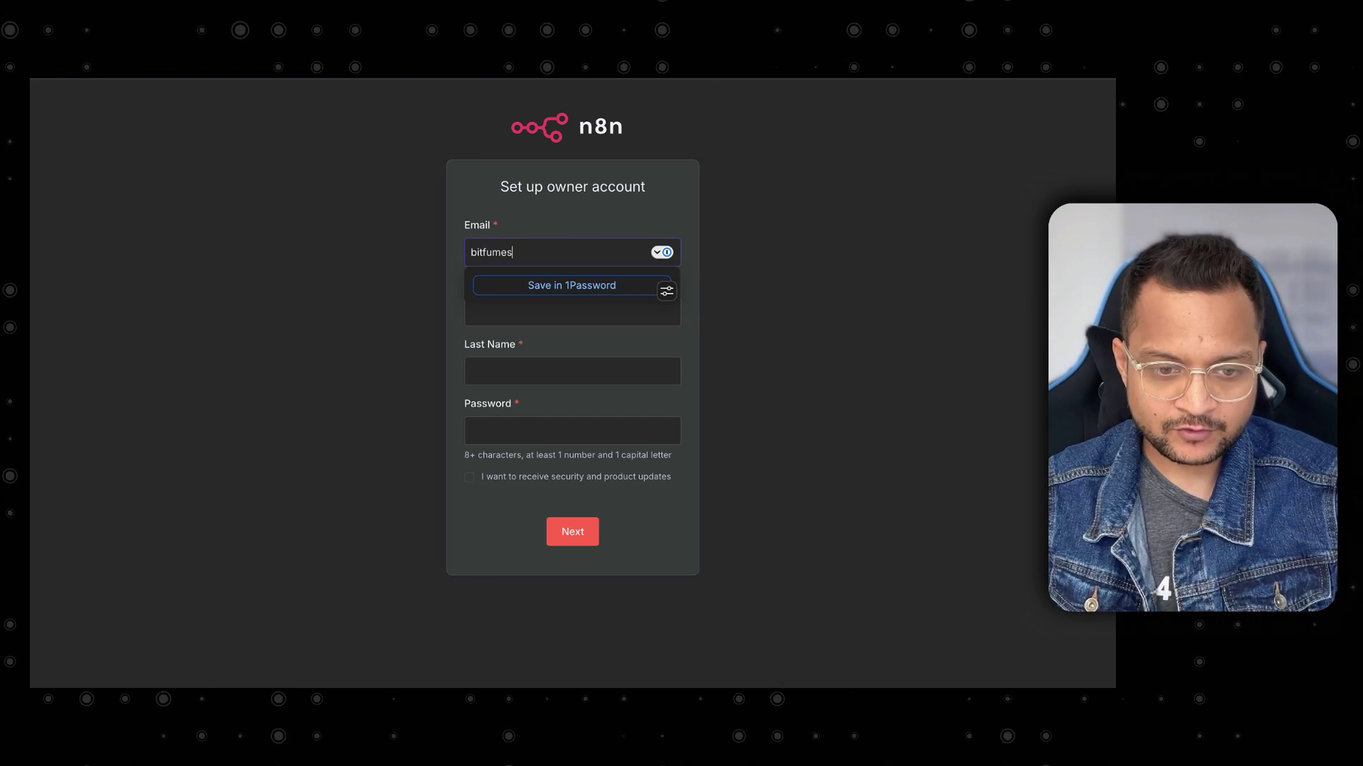
key(Tab)
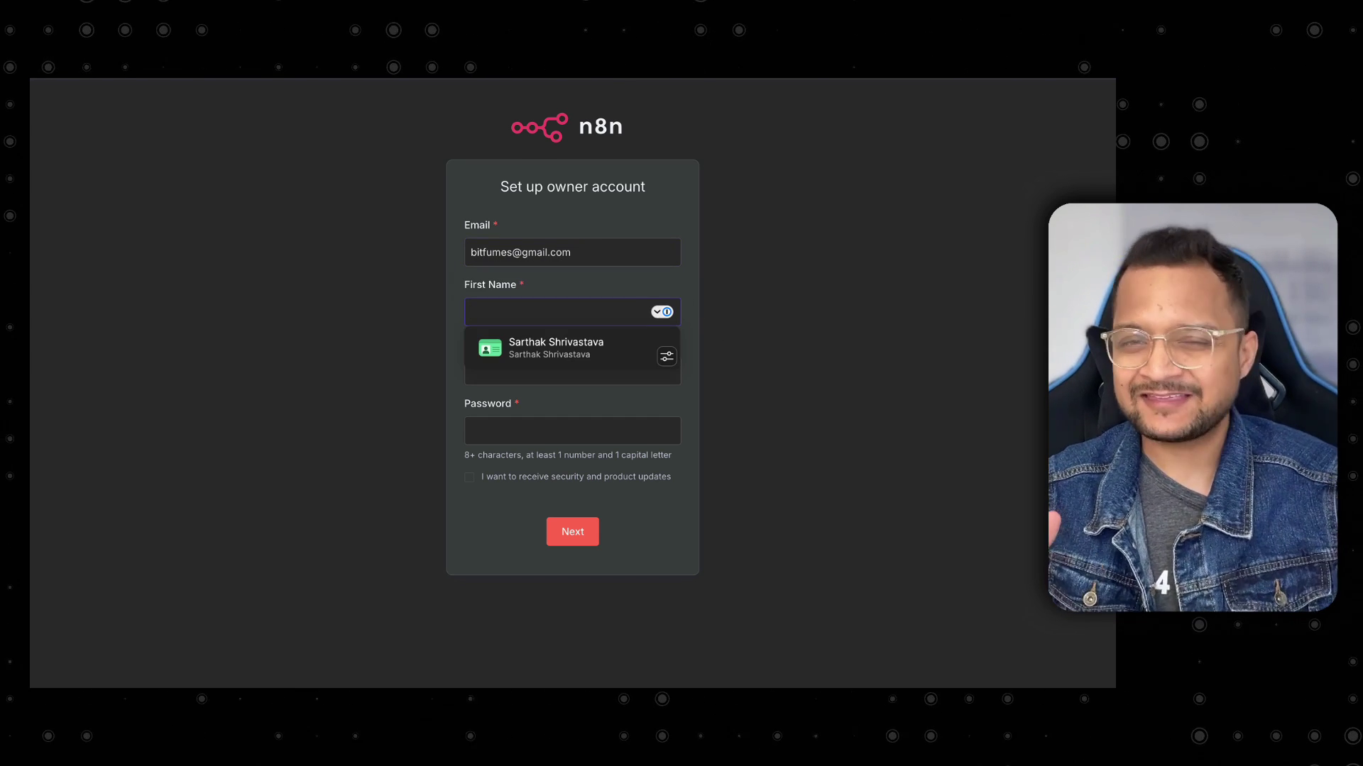
text(Sarthak)
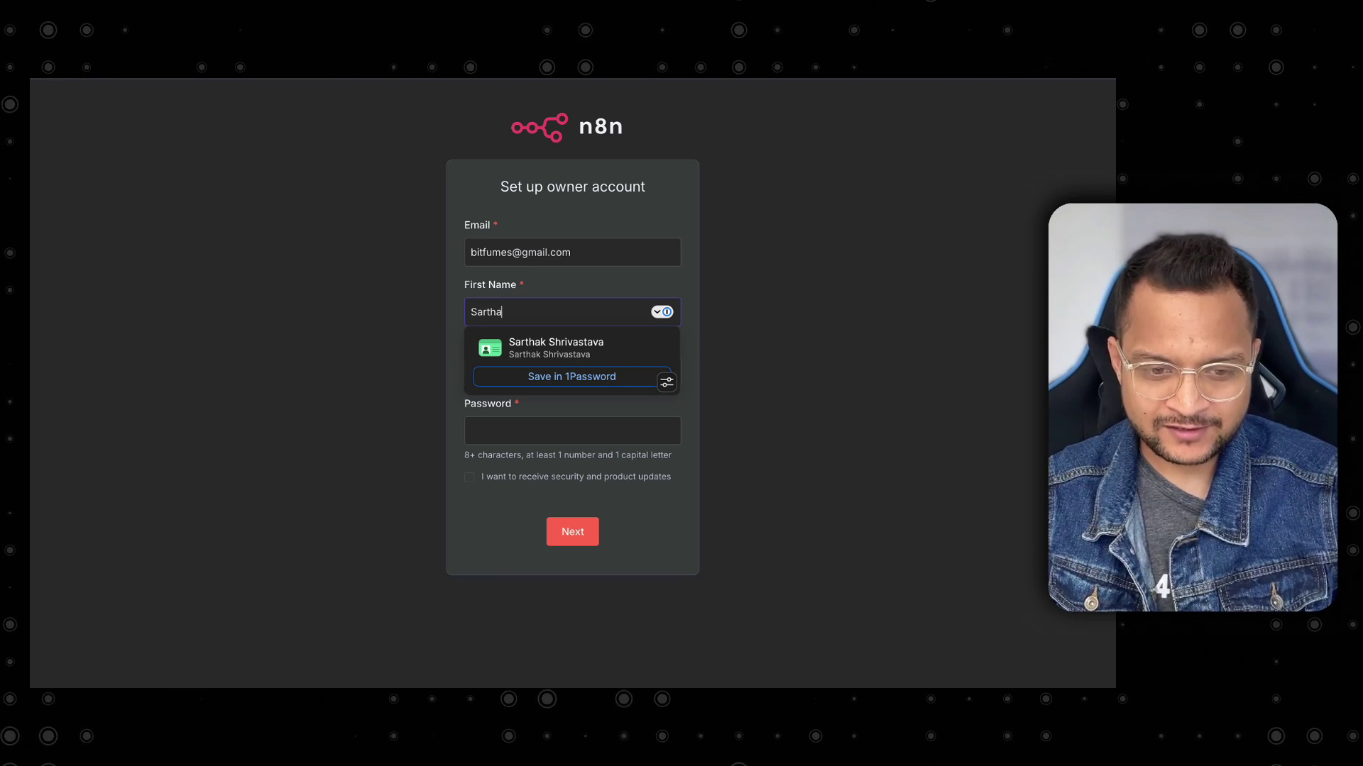
key(Tab)
text(shrivastav)
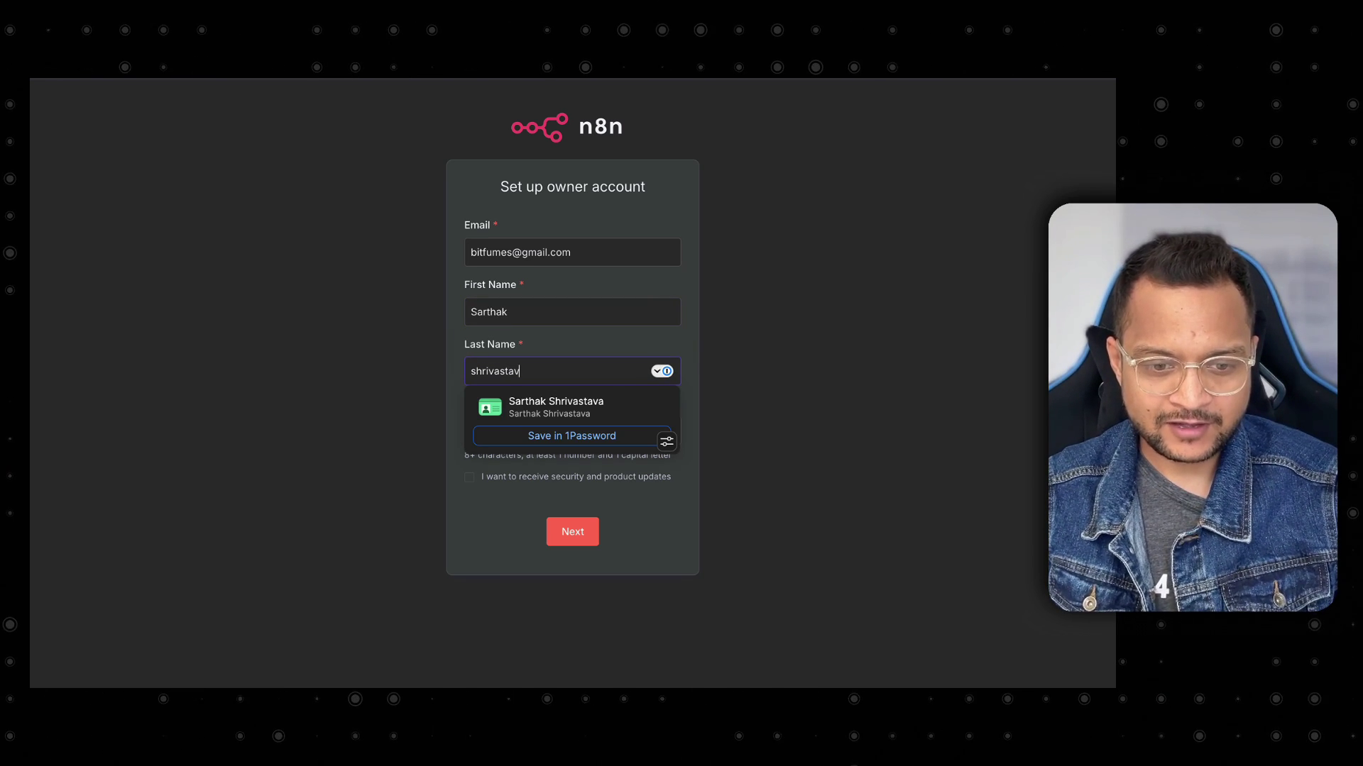
text(a)
key(Tab)
Enter a valid password with 8+ characters, a number and a capital, then submit the account.
text(•)
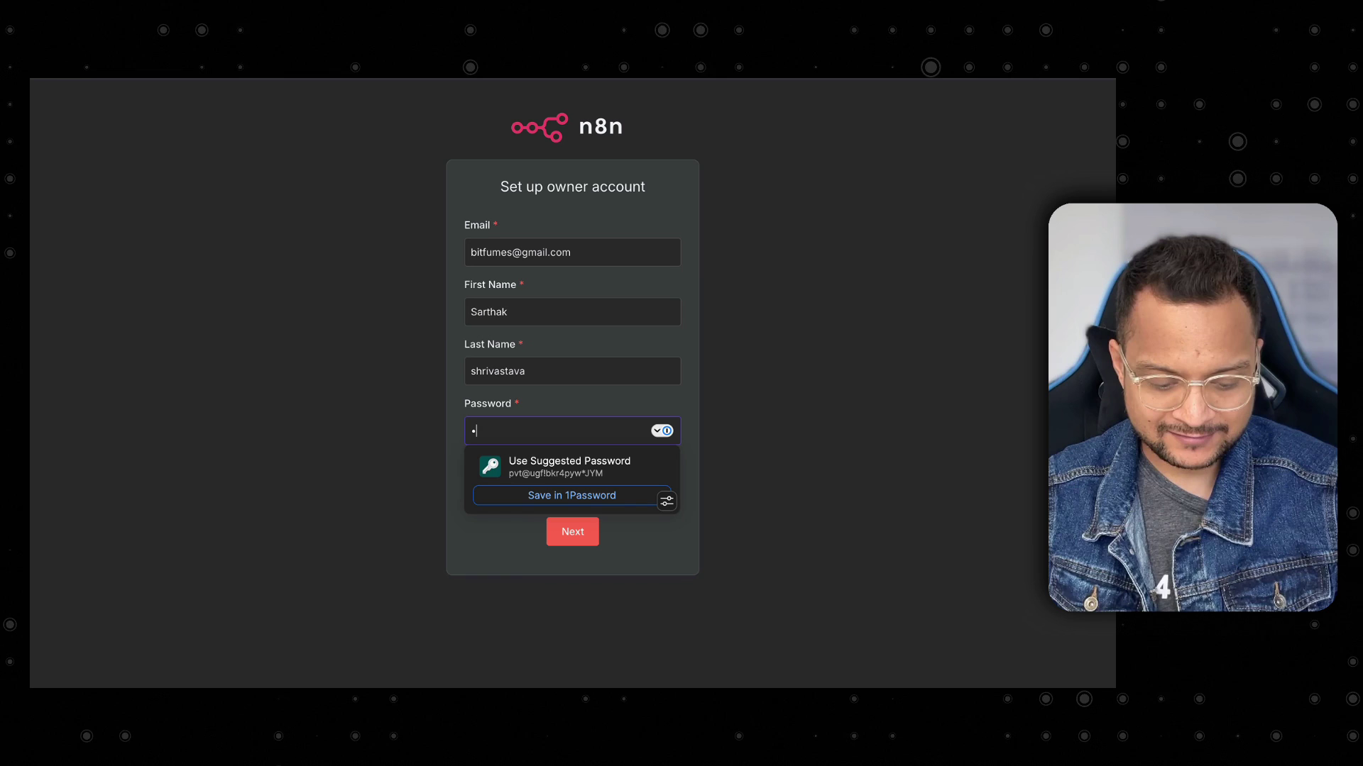
click(337, 334)
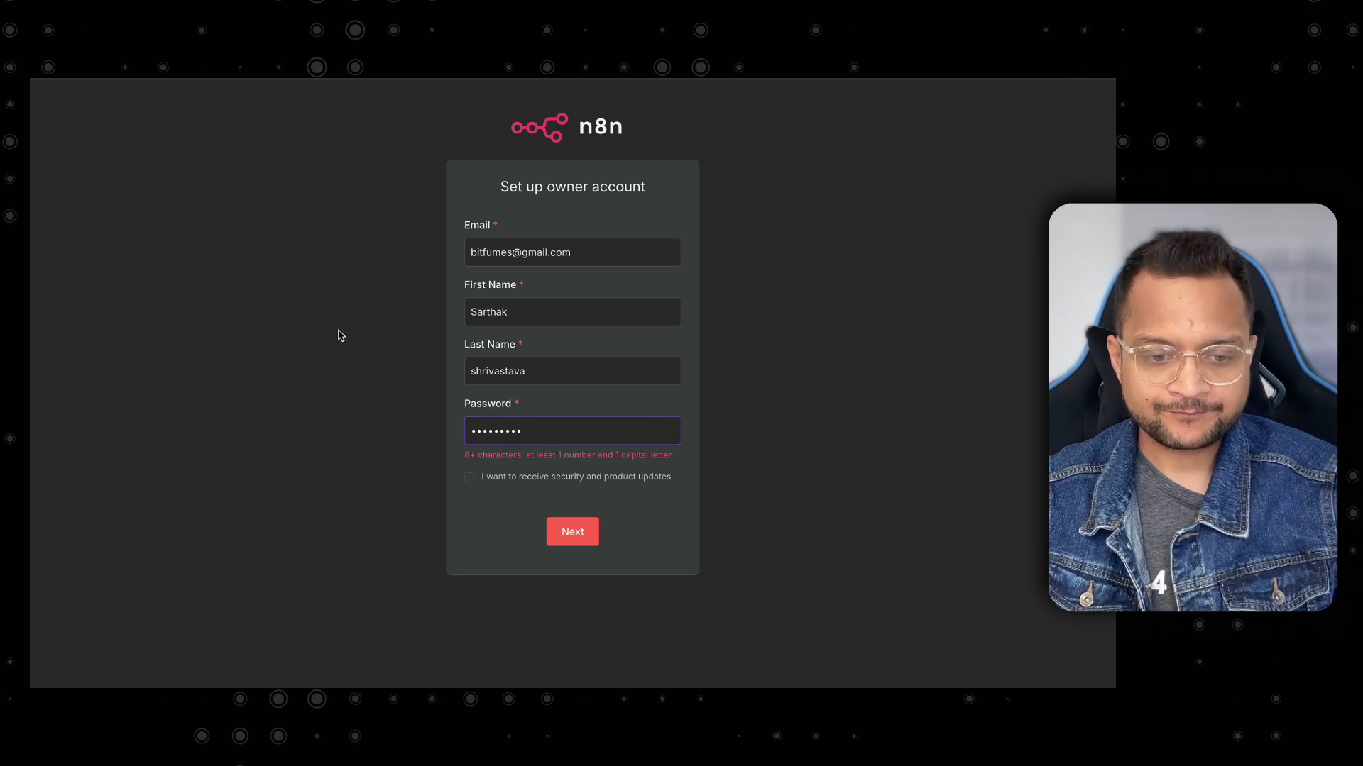
double_click(571, 435)
text(••••••••••)
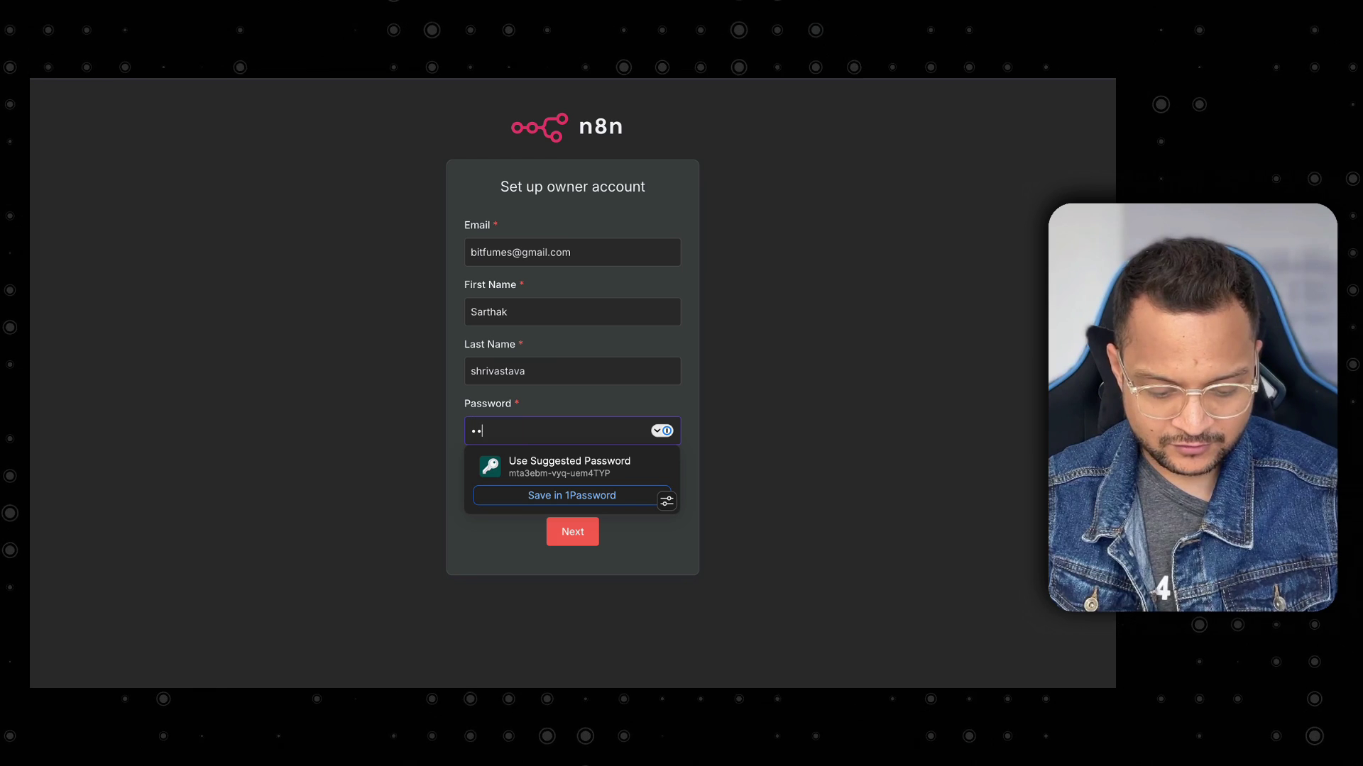
click(424, 479)
click(552, 431)
key(ctrl+a)
key(BackSpace)
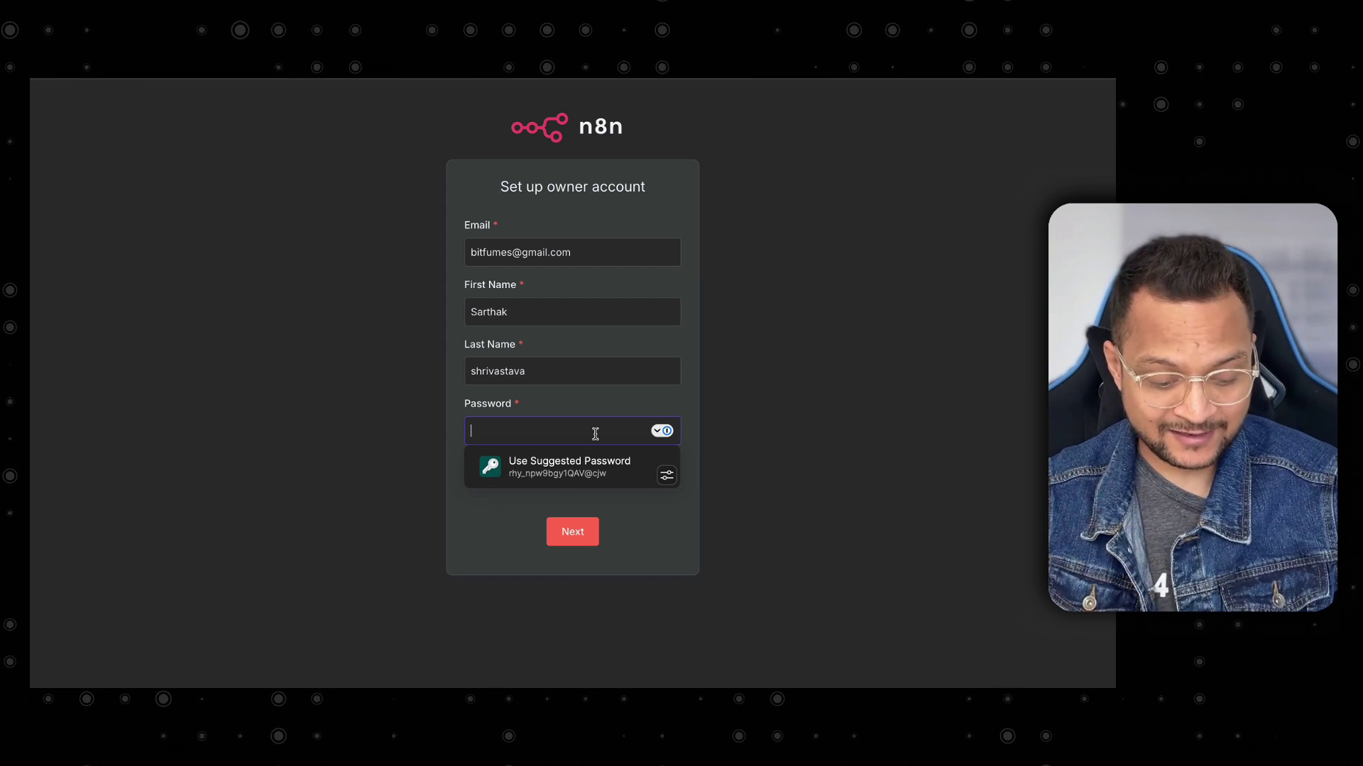
text(•••••••)
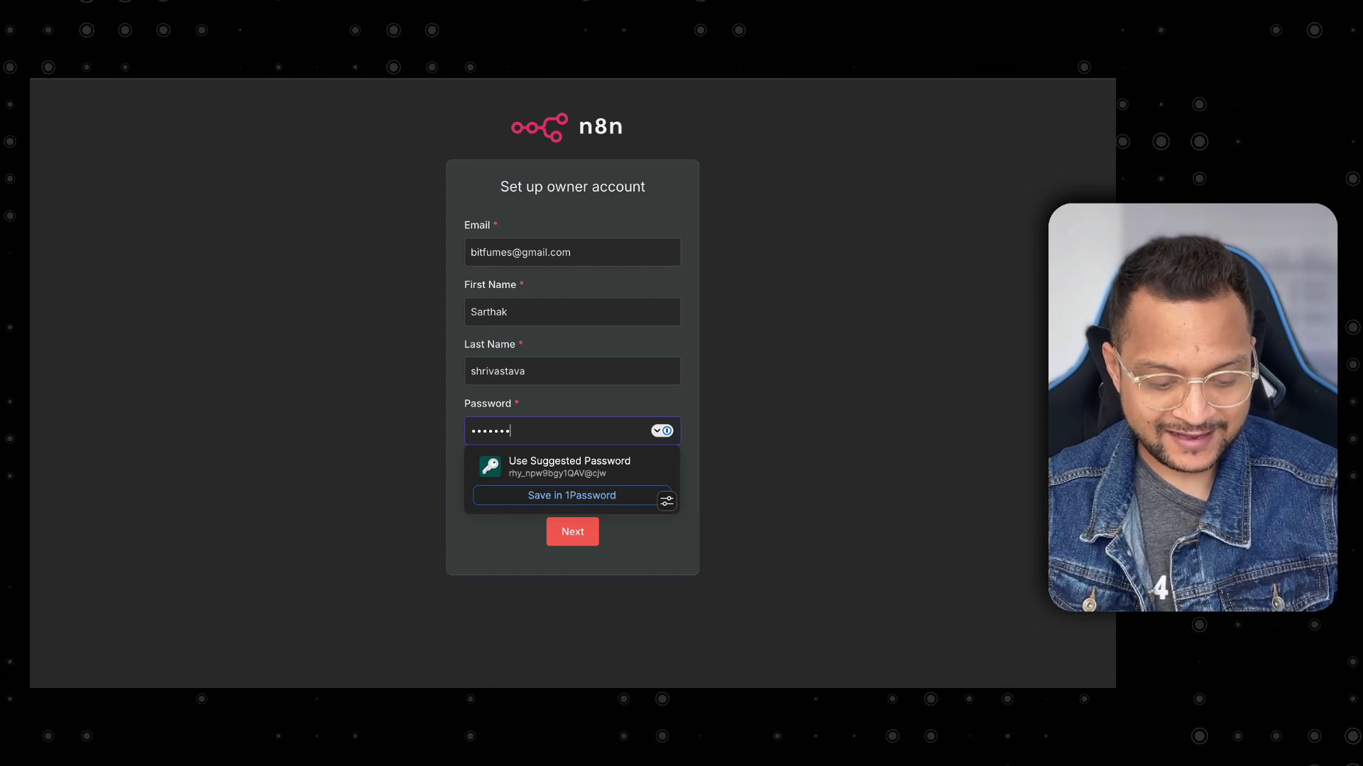
text(•••)
click(283, 556)
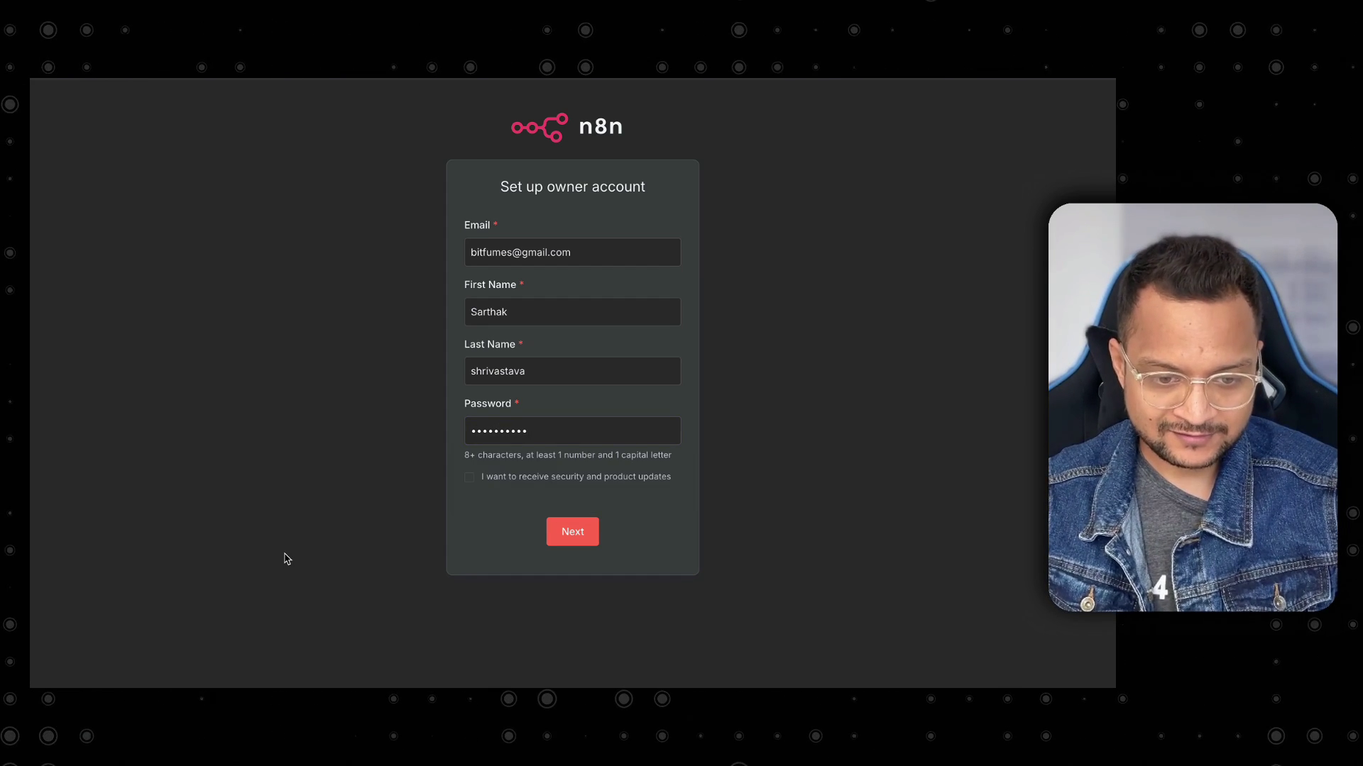
click(569, 538)
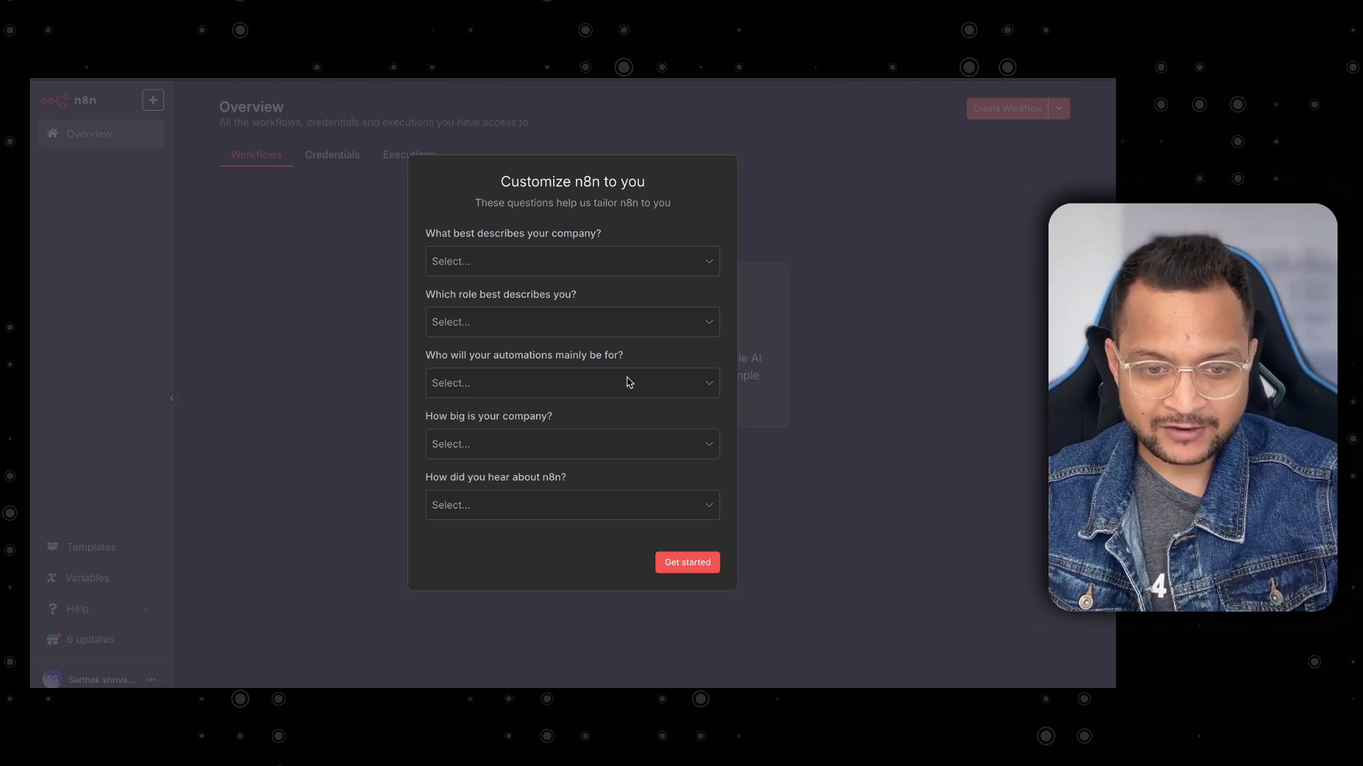
Finish the Customize n8n questionnaire with Get started and skip the free license key.
click(692, 564)
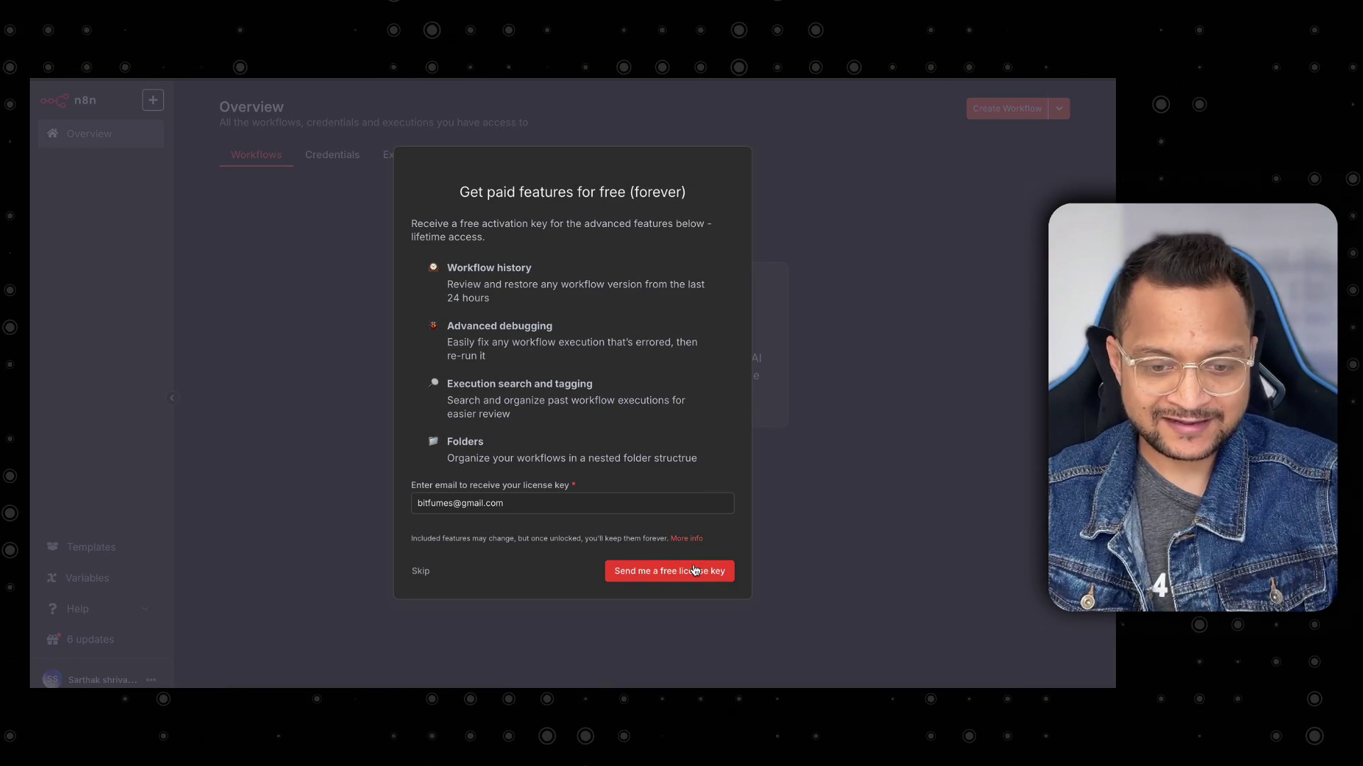
click(421, 572)
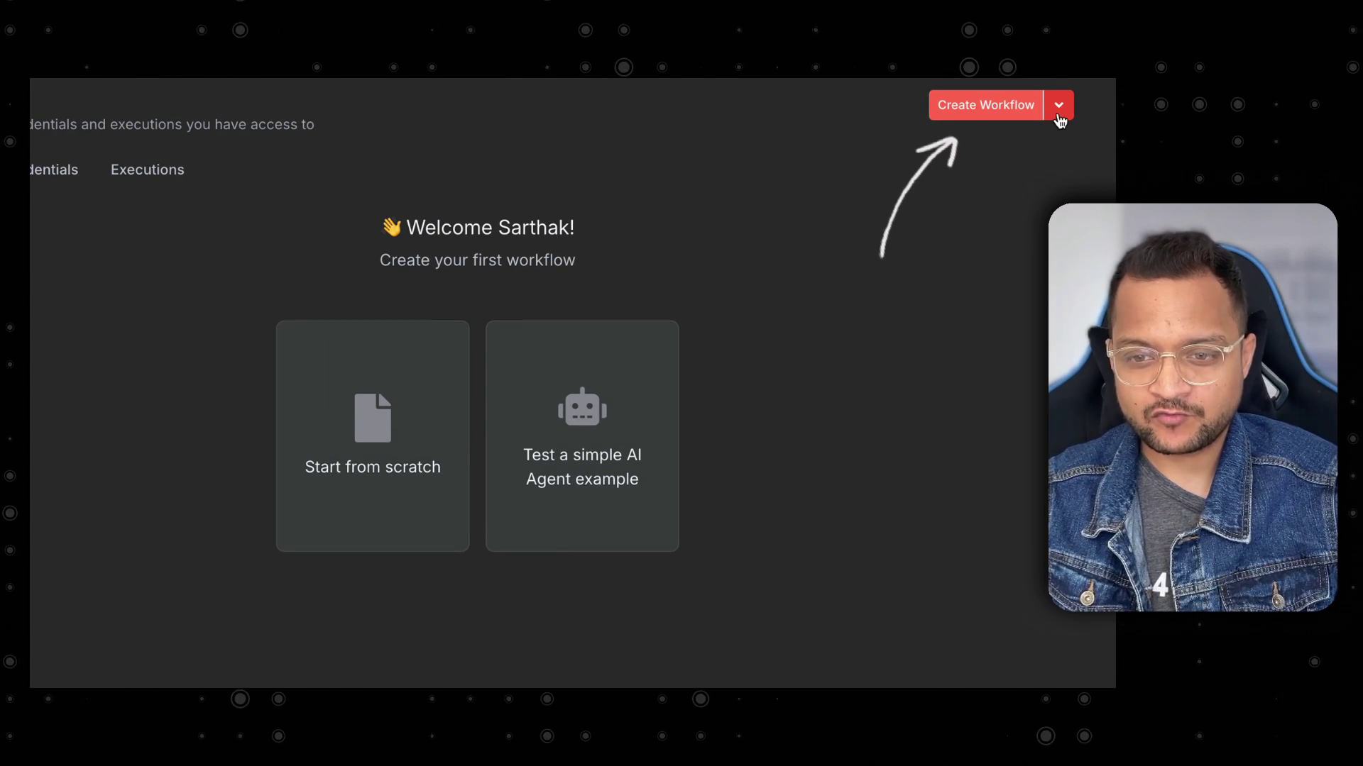
click(1068, 119)
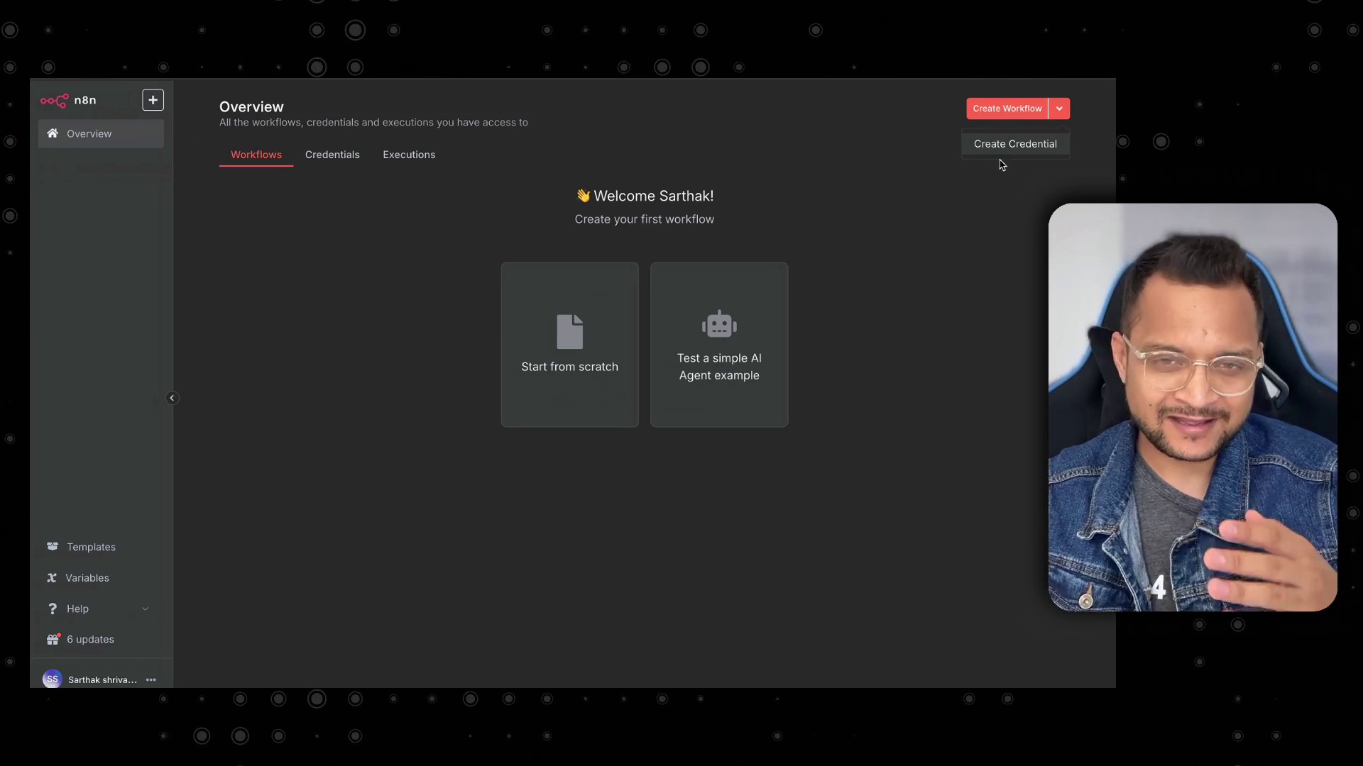
click(400, 159)
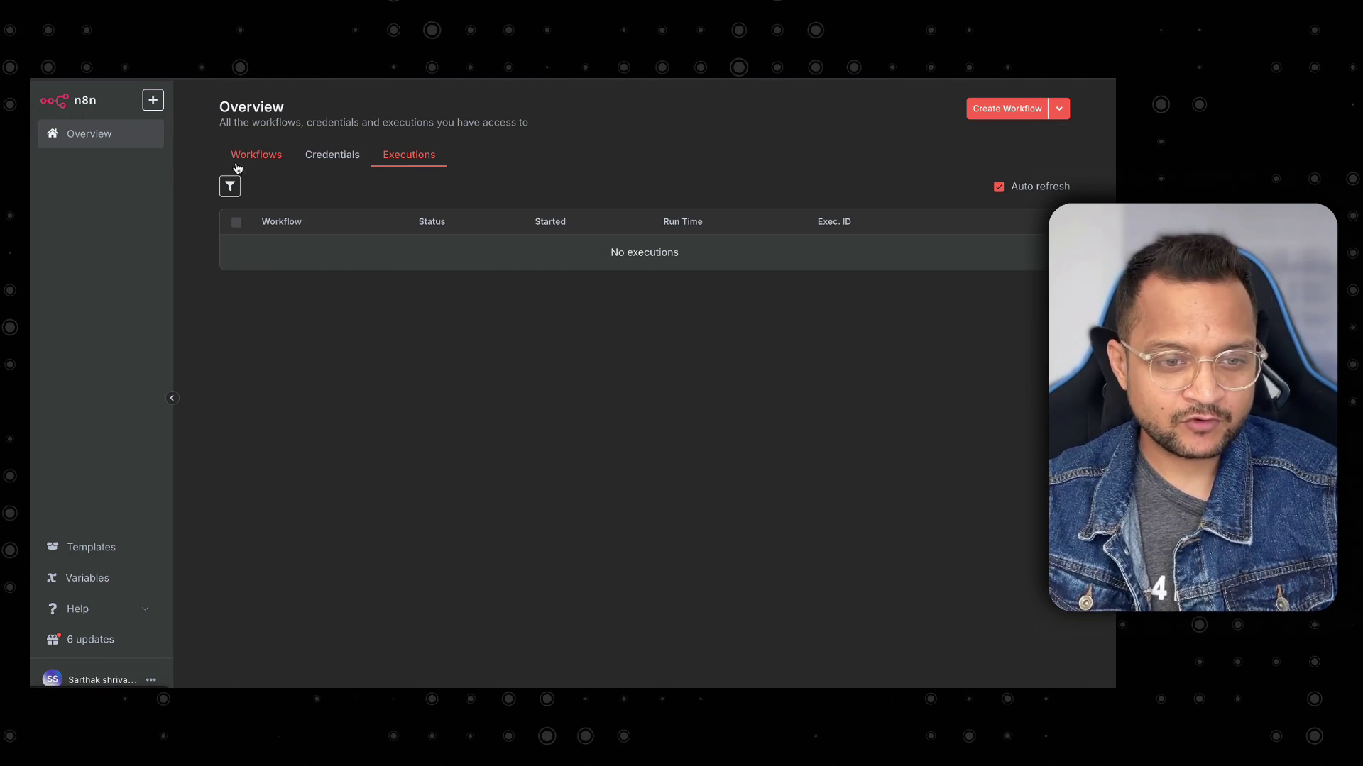
click(327, 155)
click(406, 158)
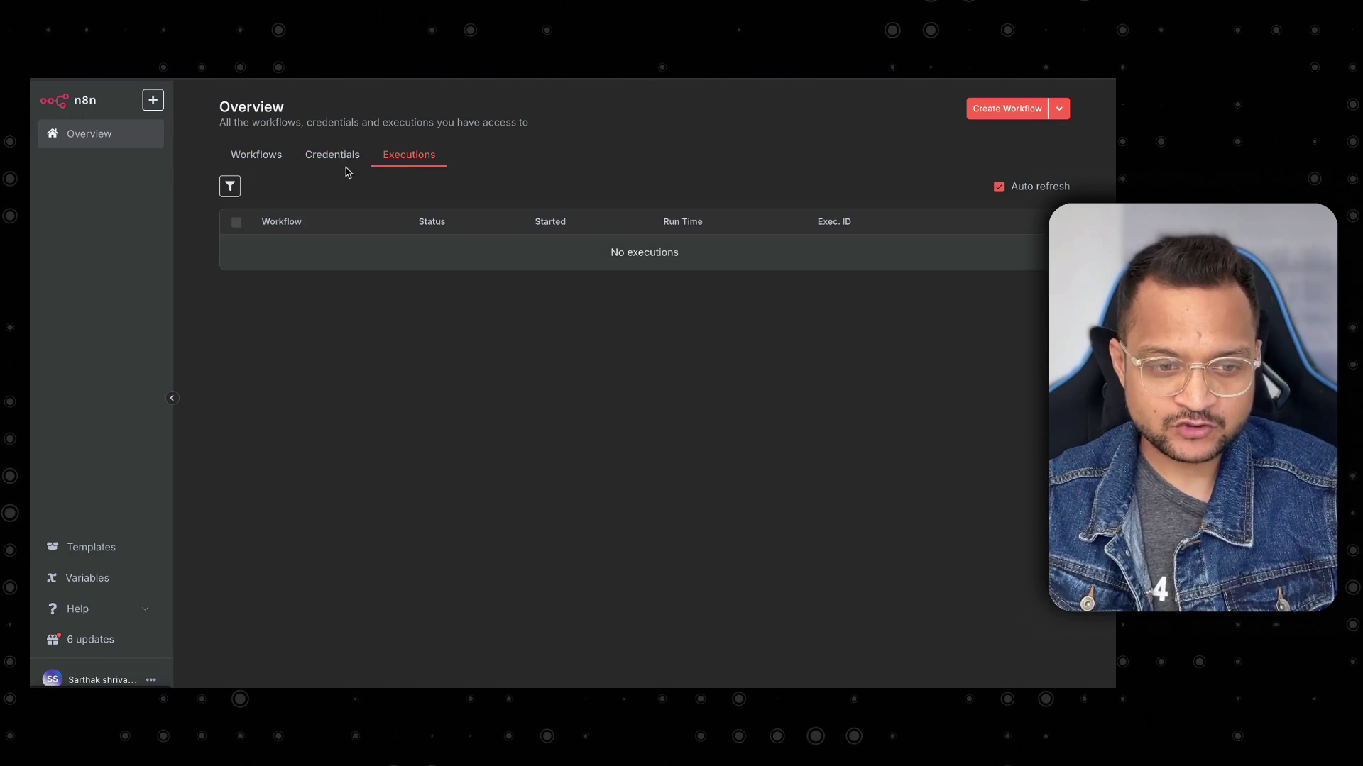
click(273, 161)
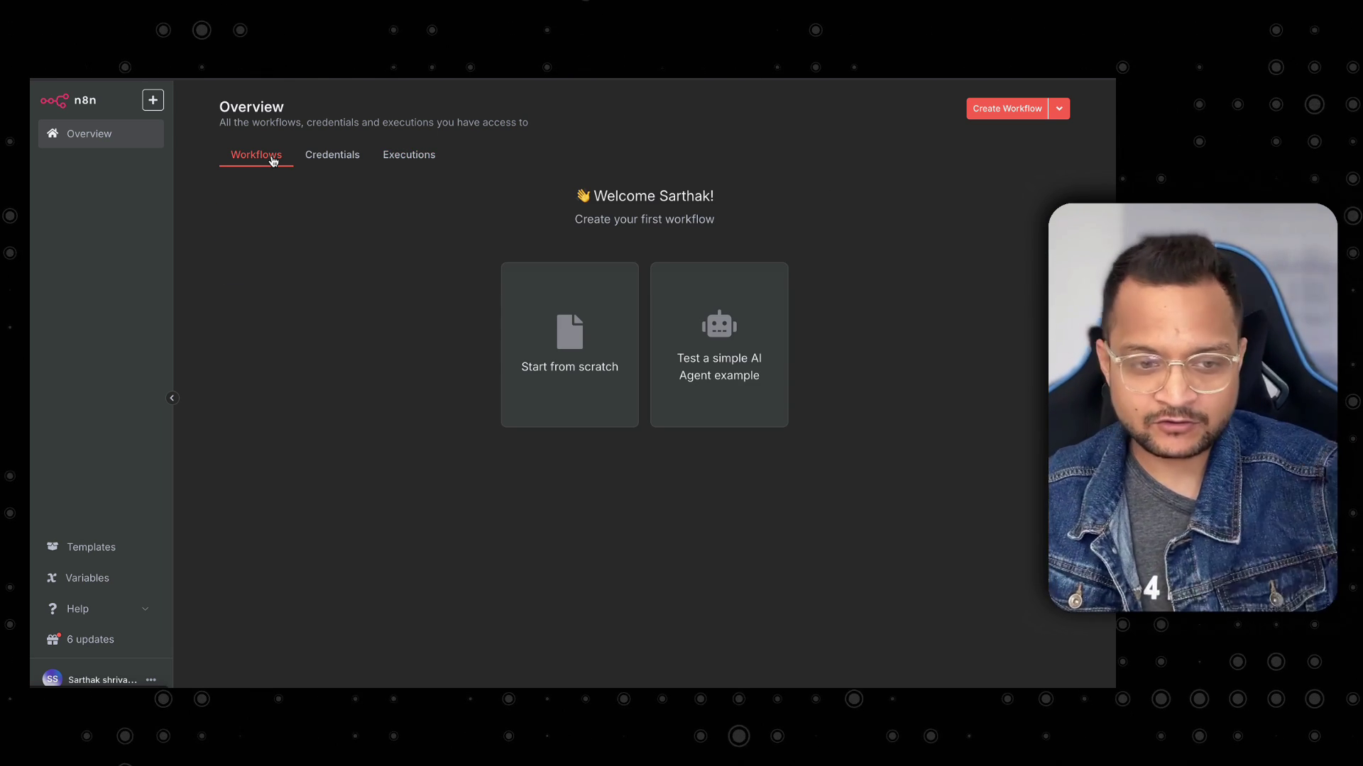
click(313, 158)
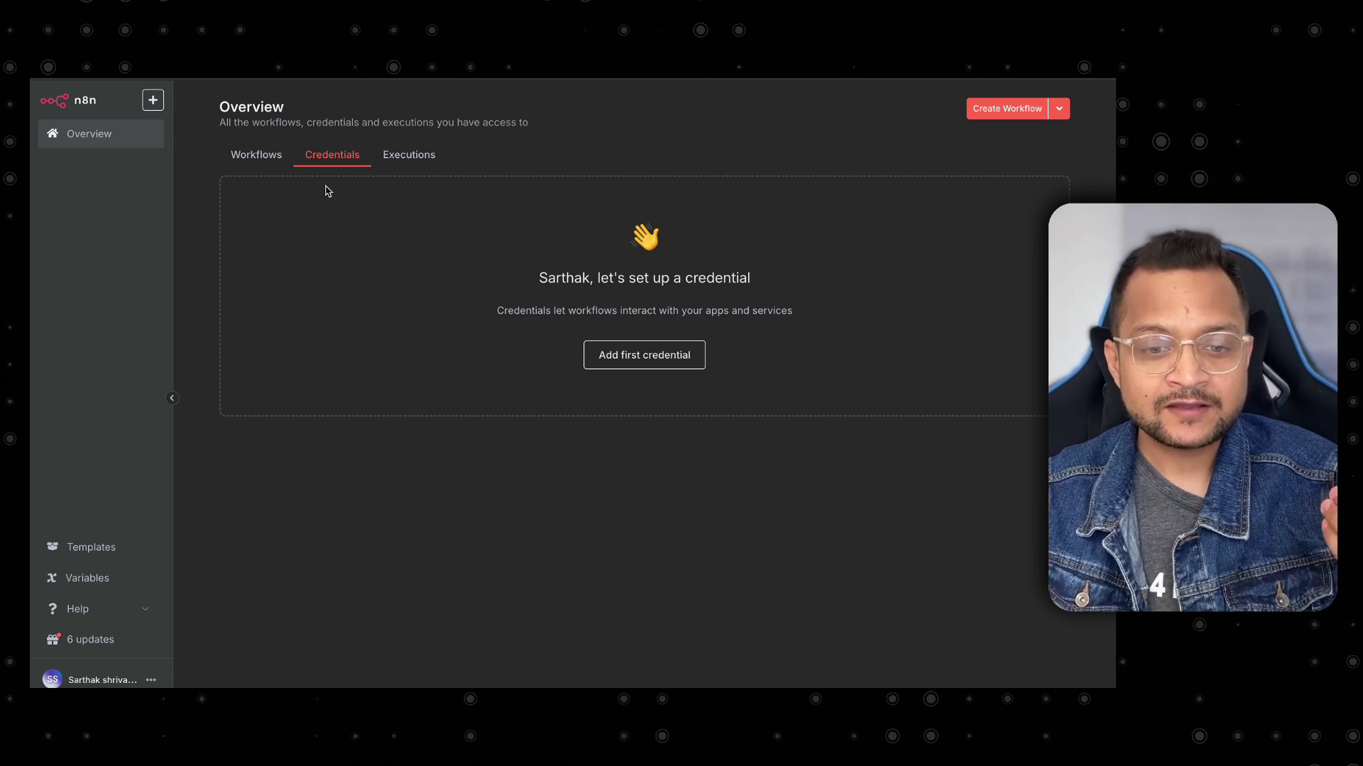
click(396, 157)
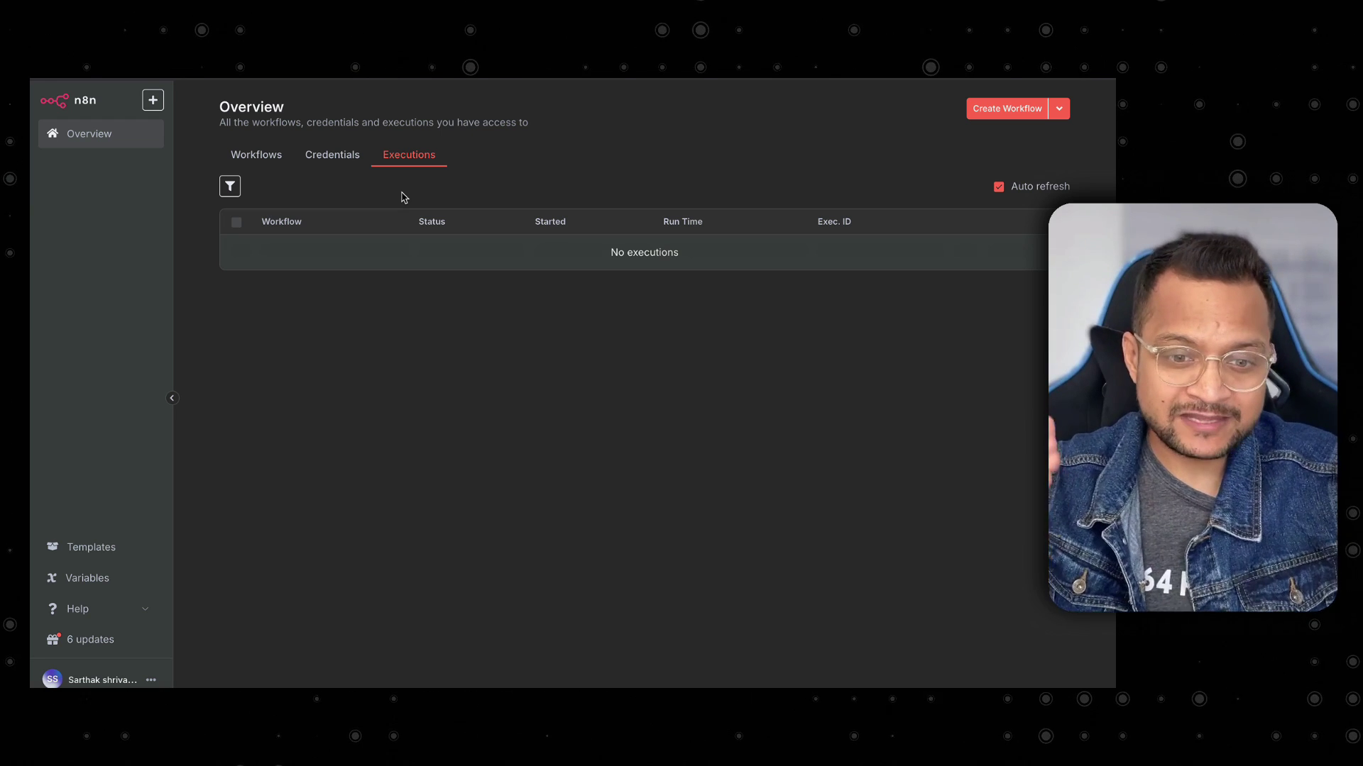
click(270, 168)
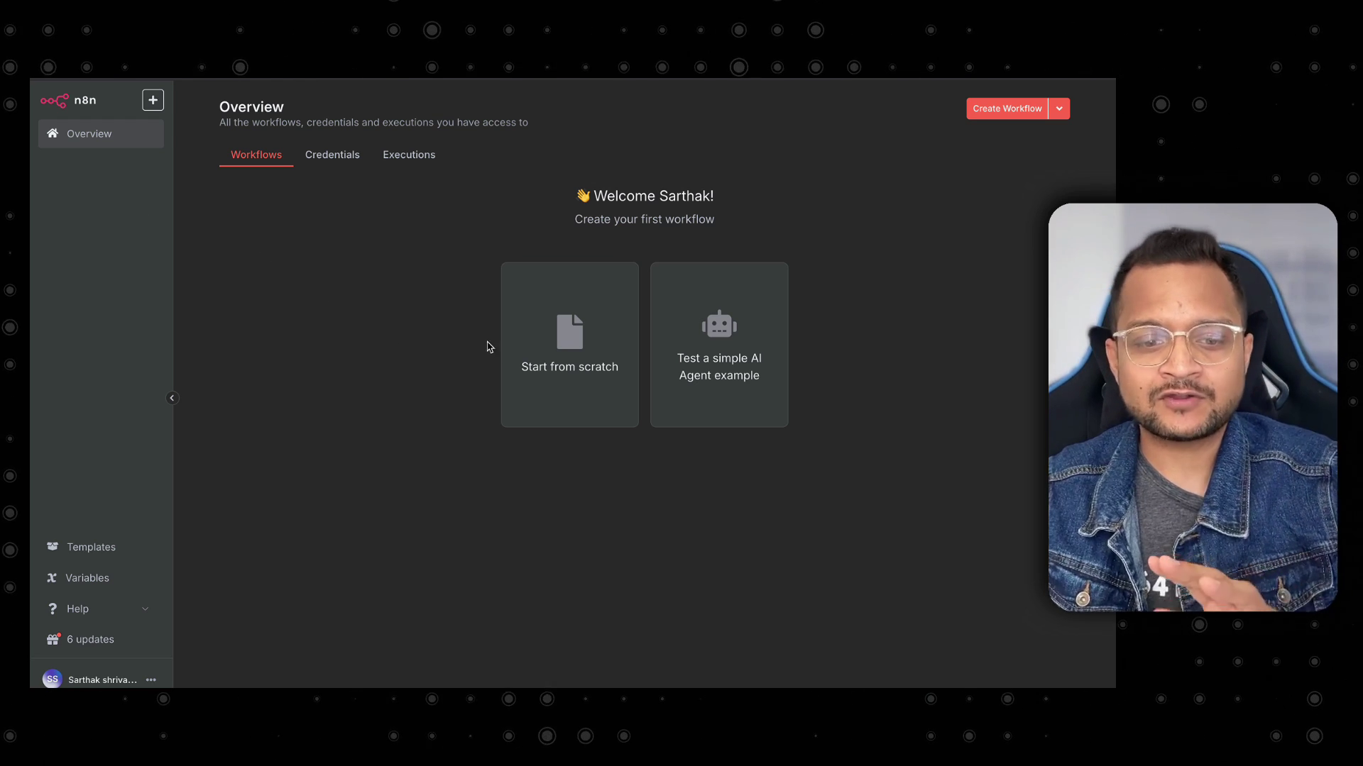
Start a blank 'My workflow' from scratch and bring up the trigger choices.
click(535, 351)
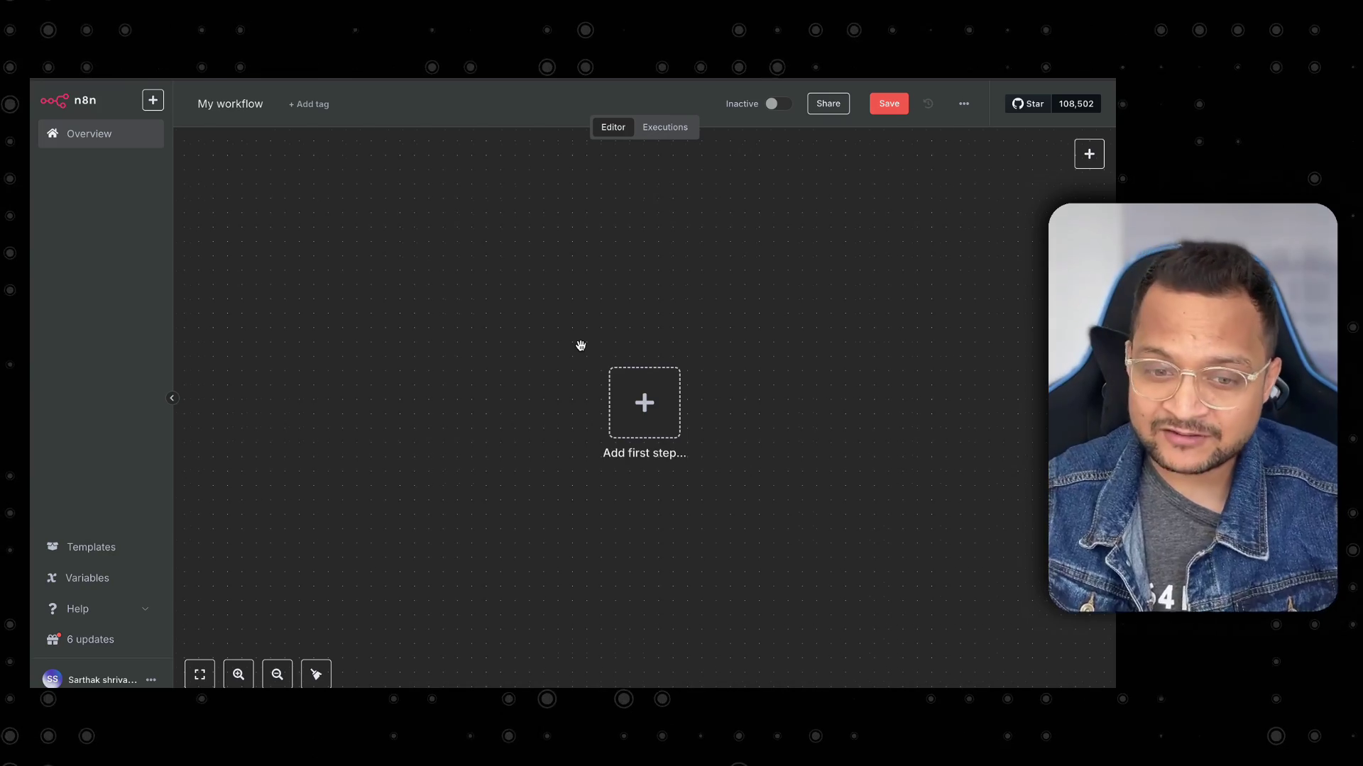
scroll(581, 345, down, 3)
scroll(581, 346, up, 5)
scroll(581, 346, up, 2)
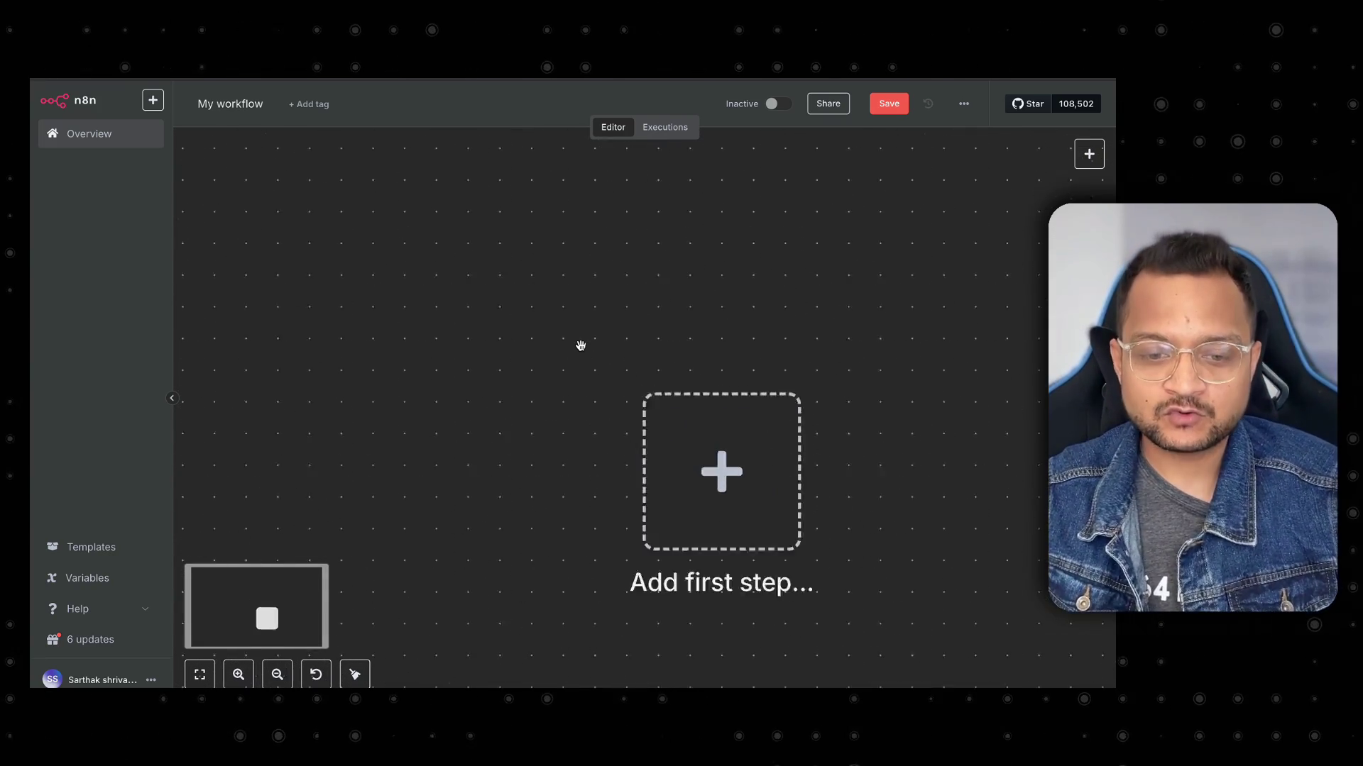
scroll(581, 345, down, 4)
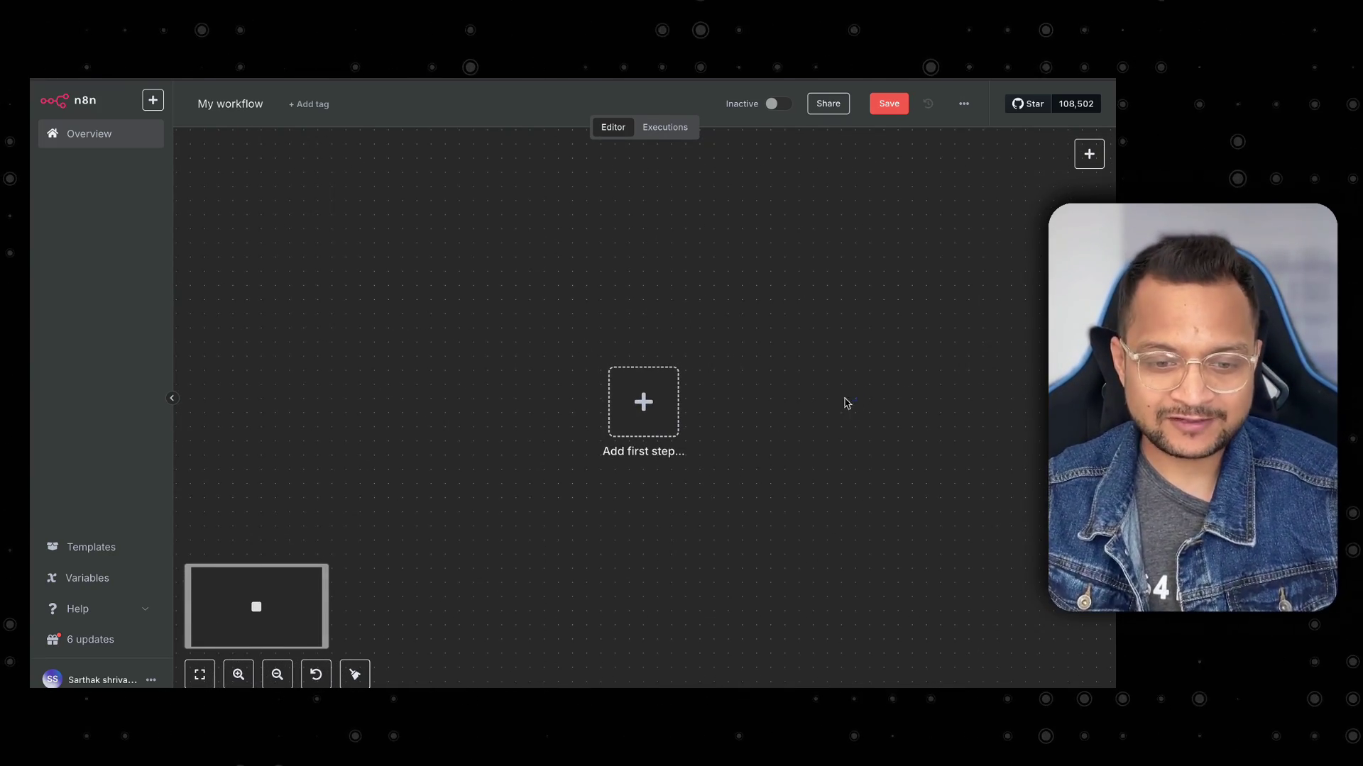
drag(738, 429, 695, 394)
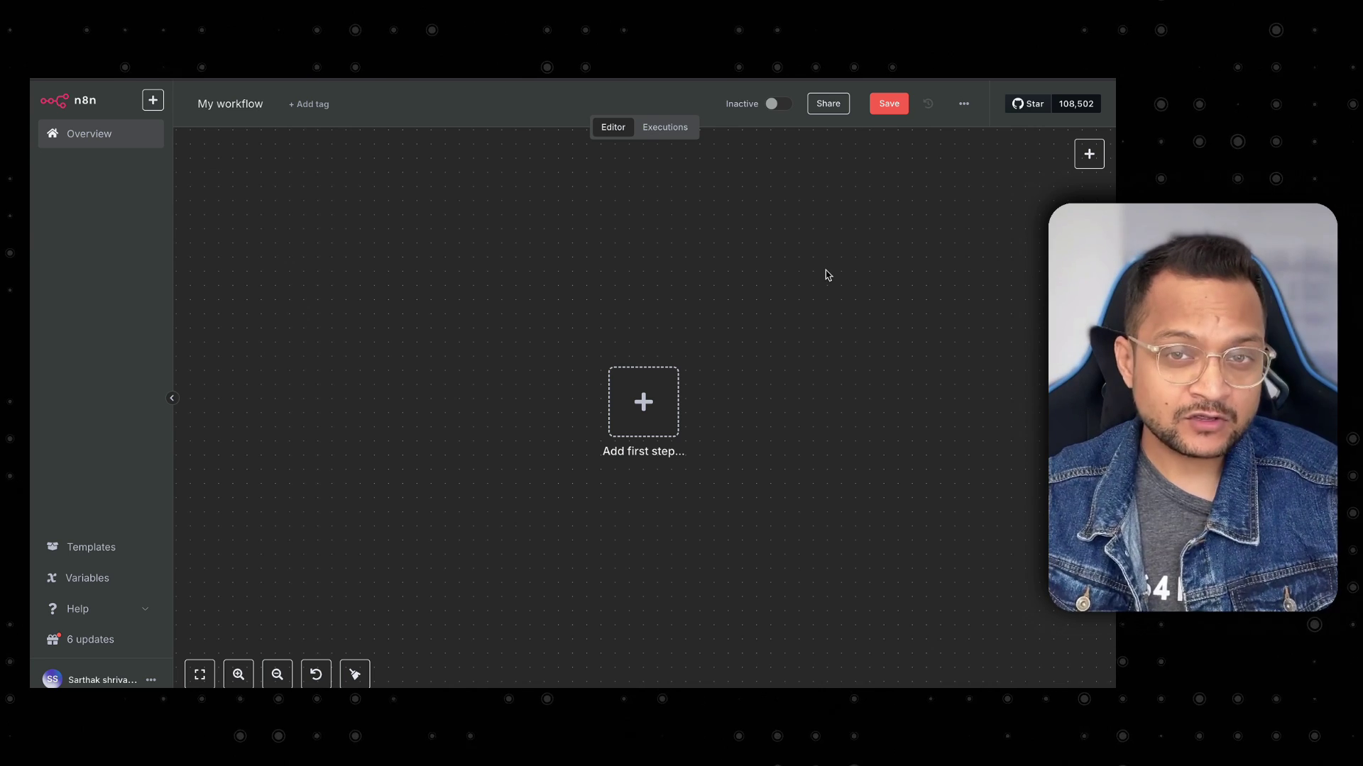
key(Tab)
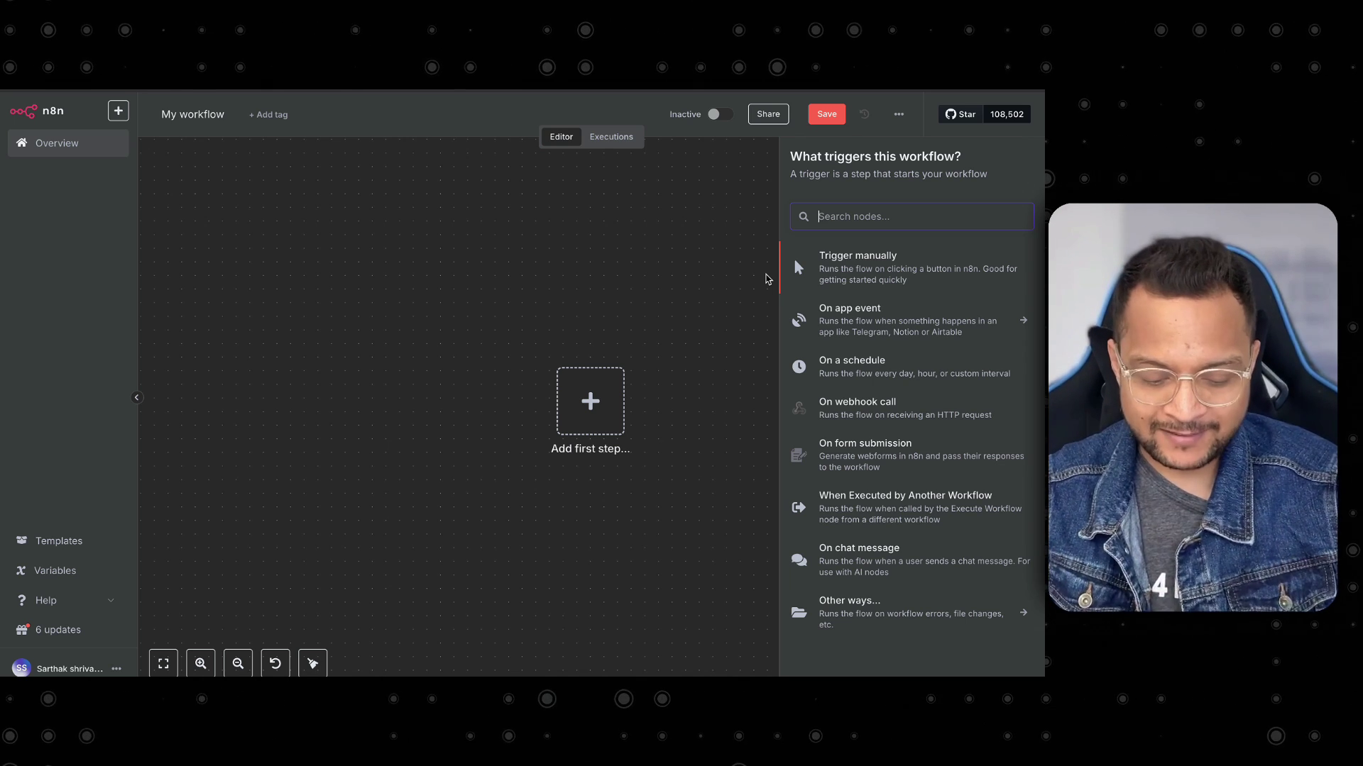
Add the When chat message received trigger and rename the node 'Start workflow'.
text(chat)
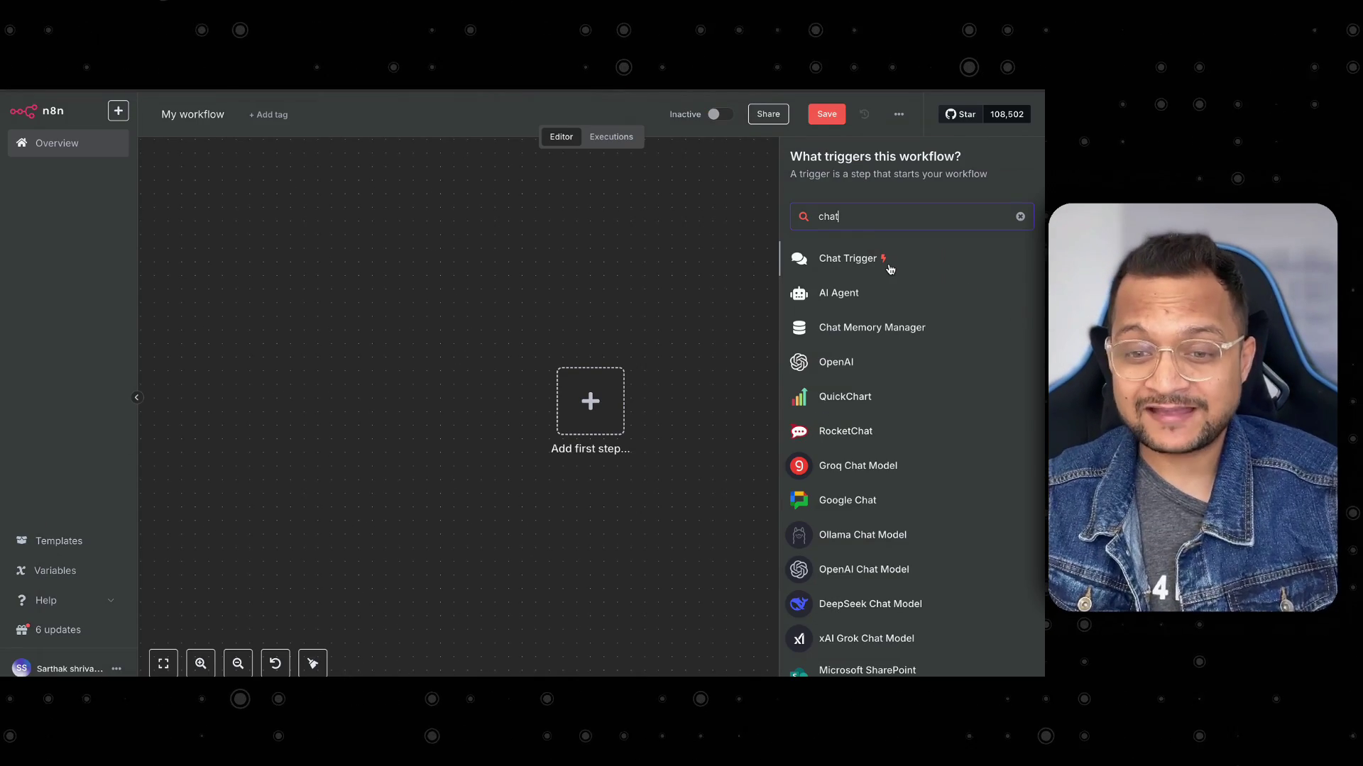
click(890, 263)
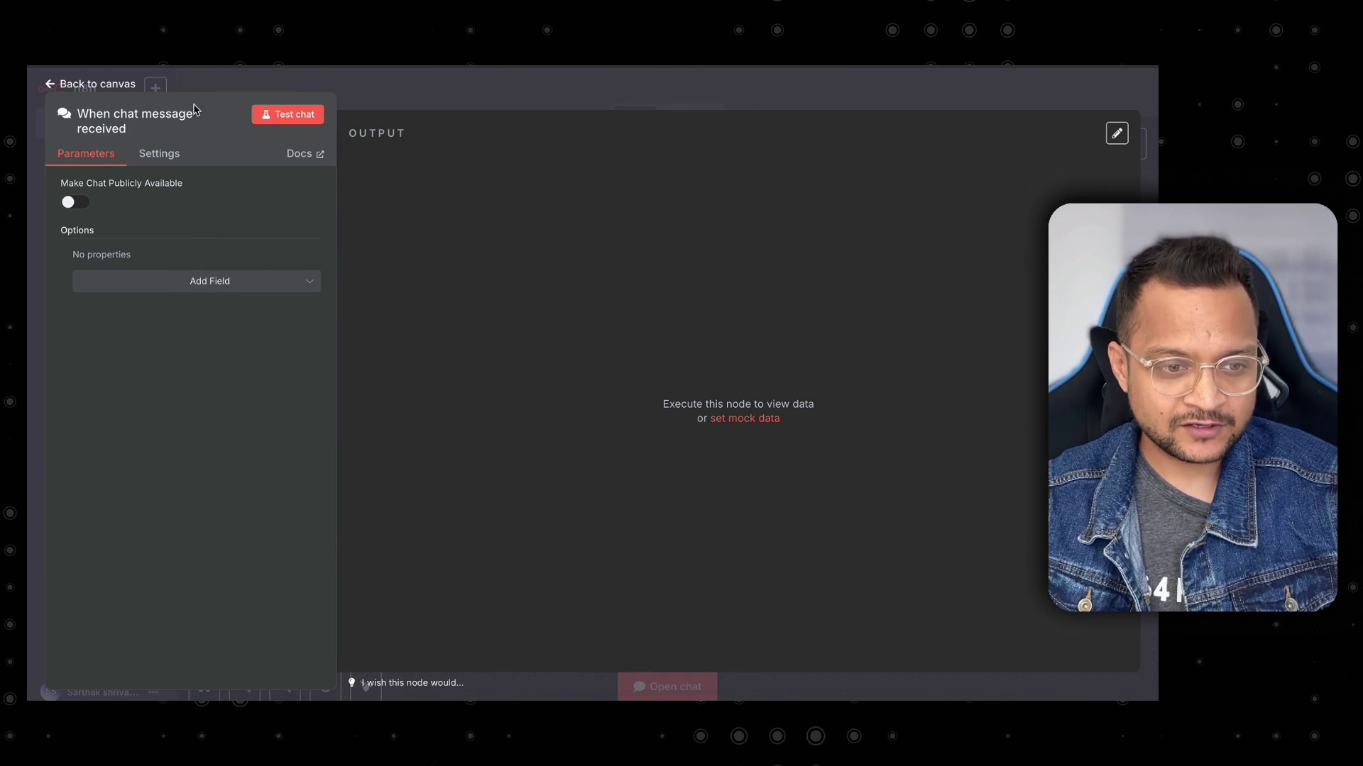
double_click(178, 126)
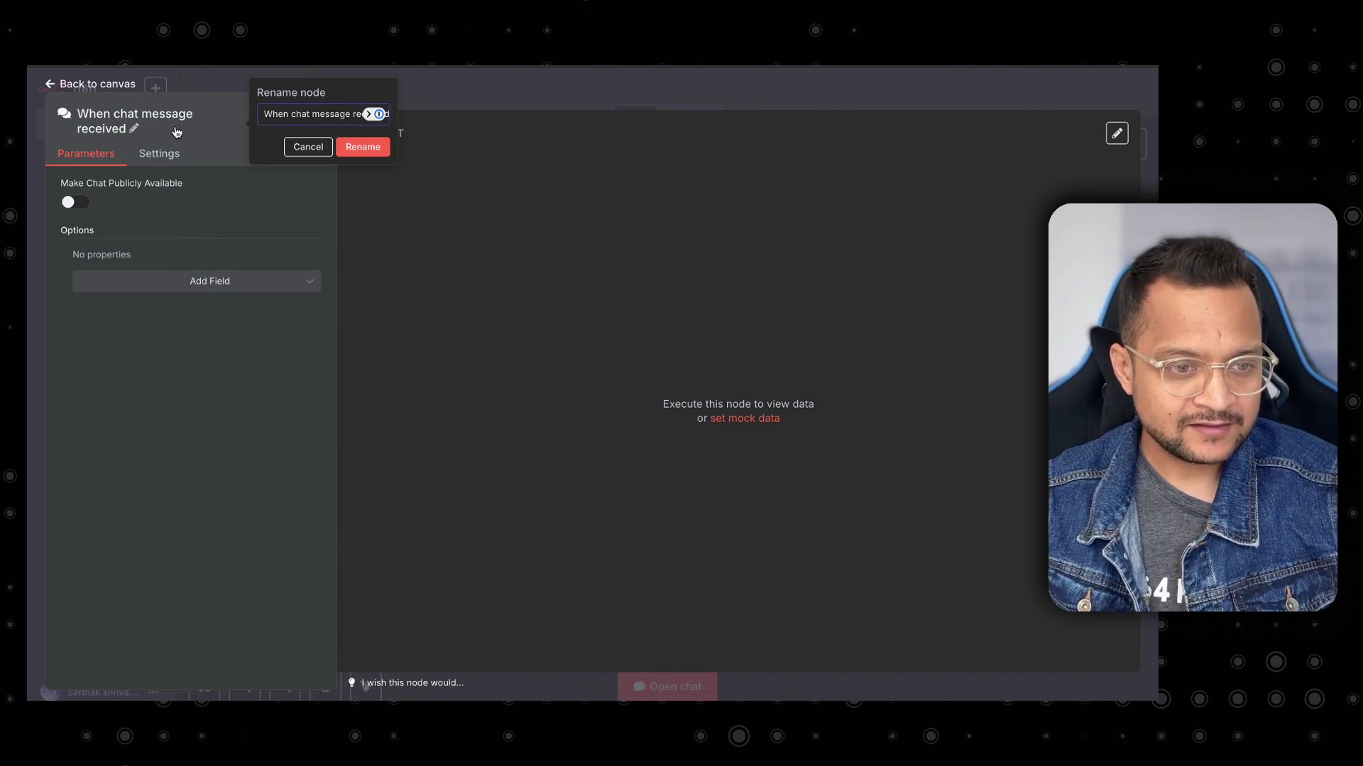
key(ctrl+a)
text(St)
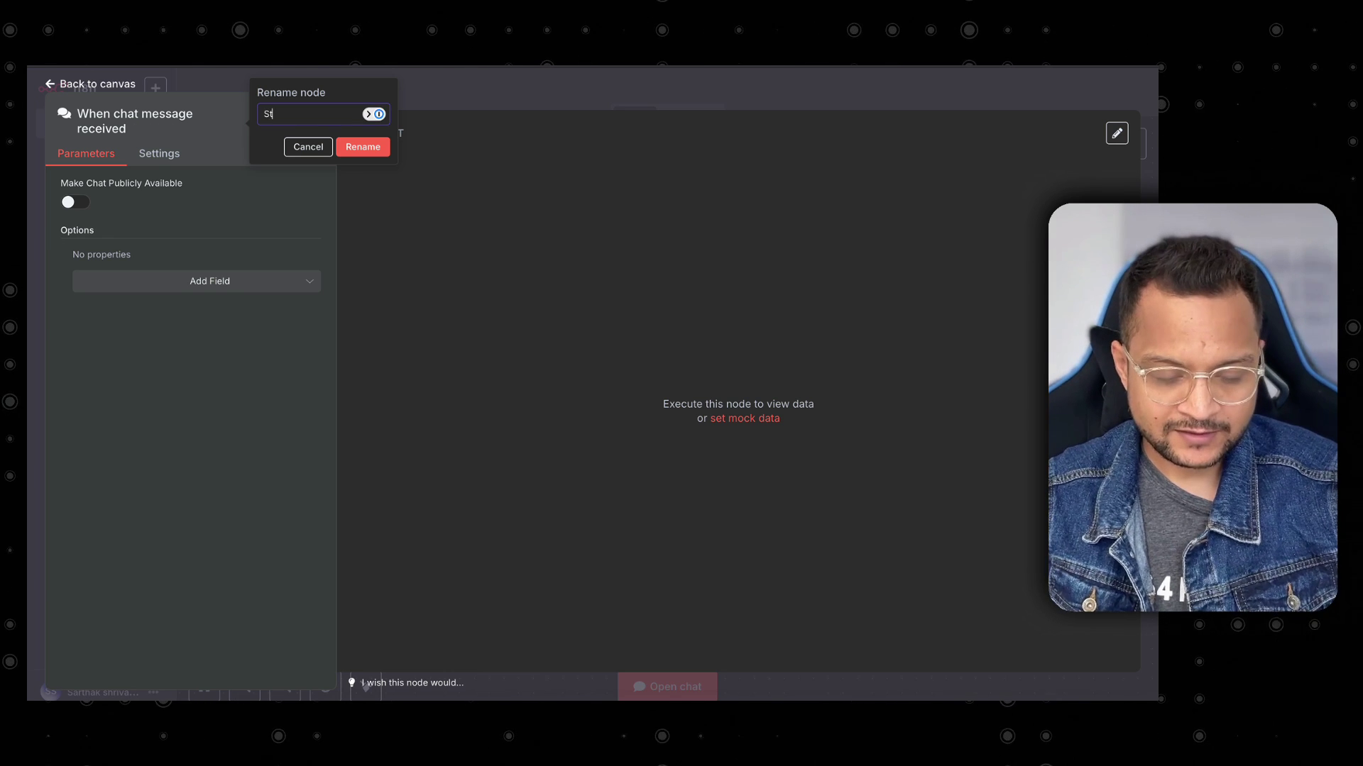
text(art workflow)
key(Return)
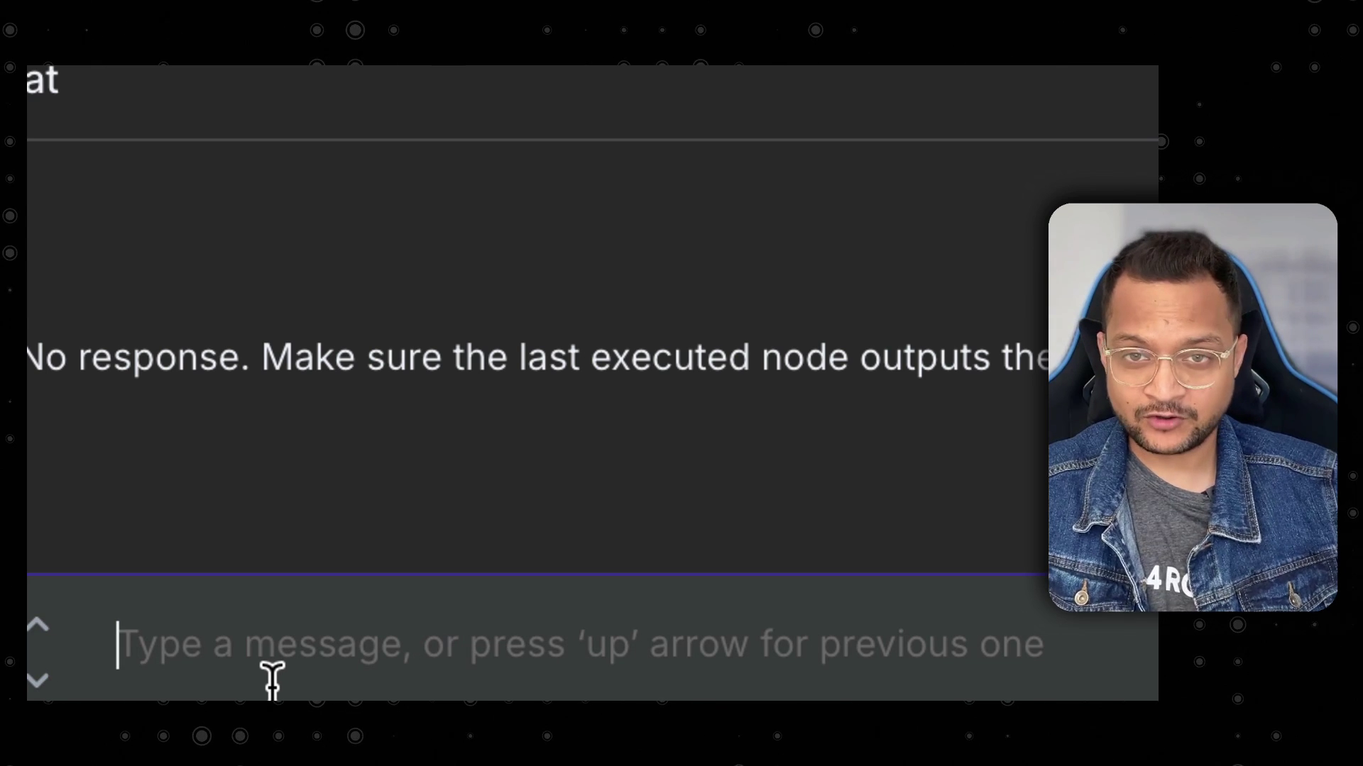
Send the test chat messages 'hi' and 'hello' so the chat trigger passes 1 item onward.
text(hi)
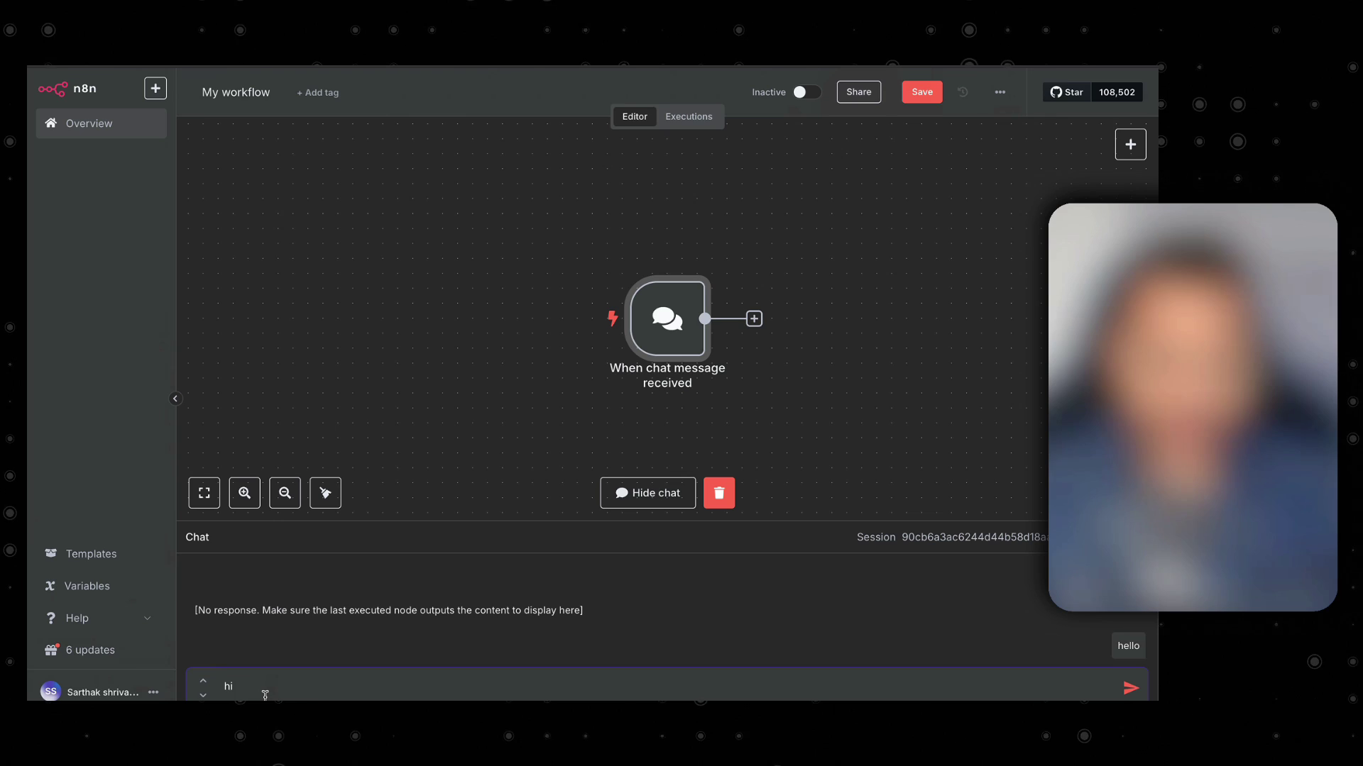
key(Return)
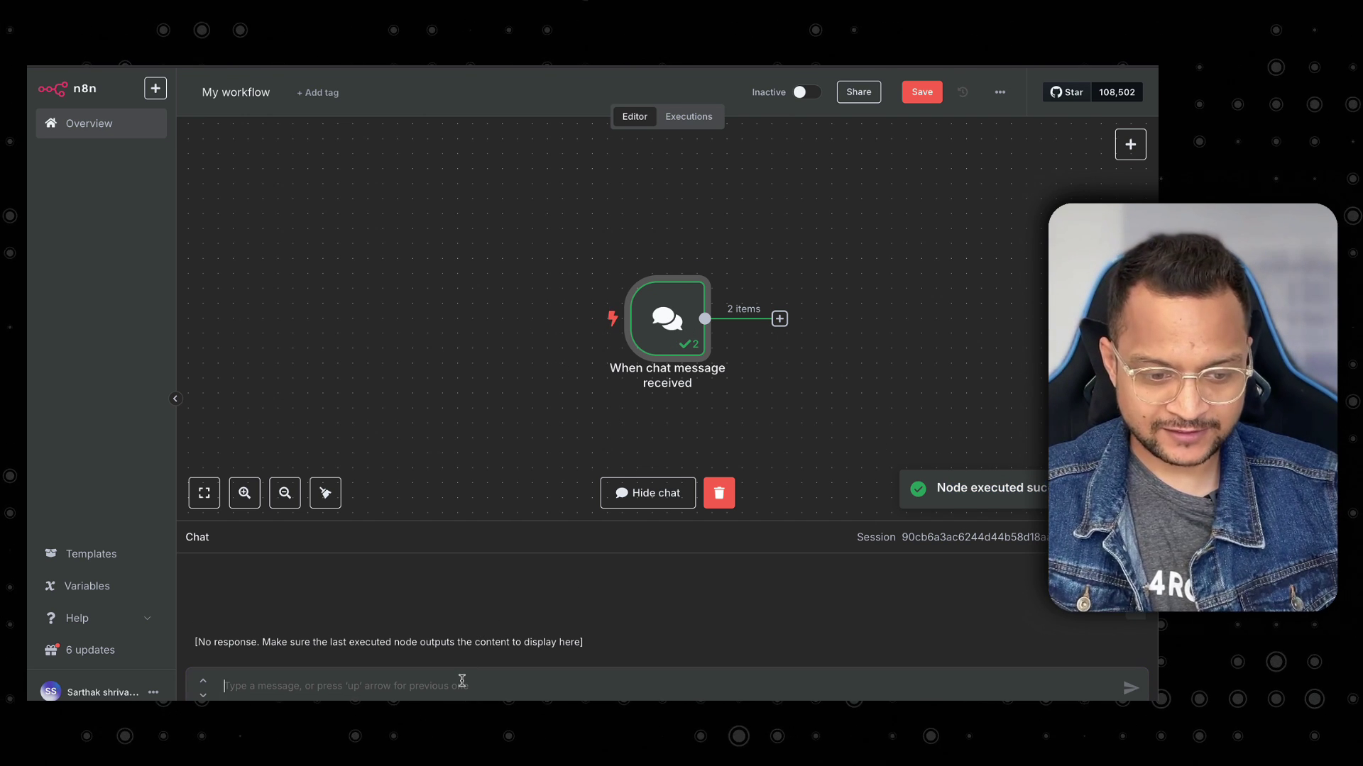
text(hello)
key(Return)
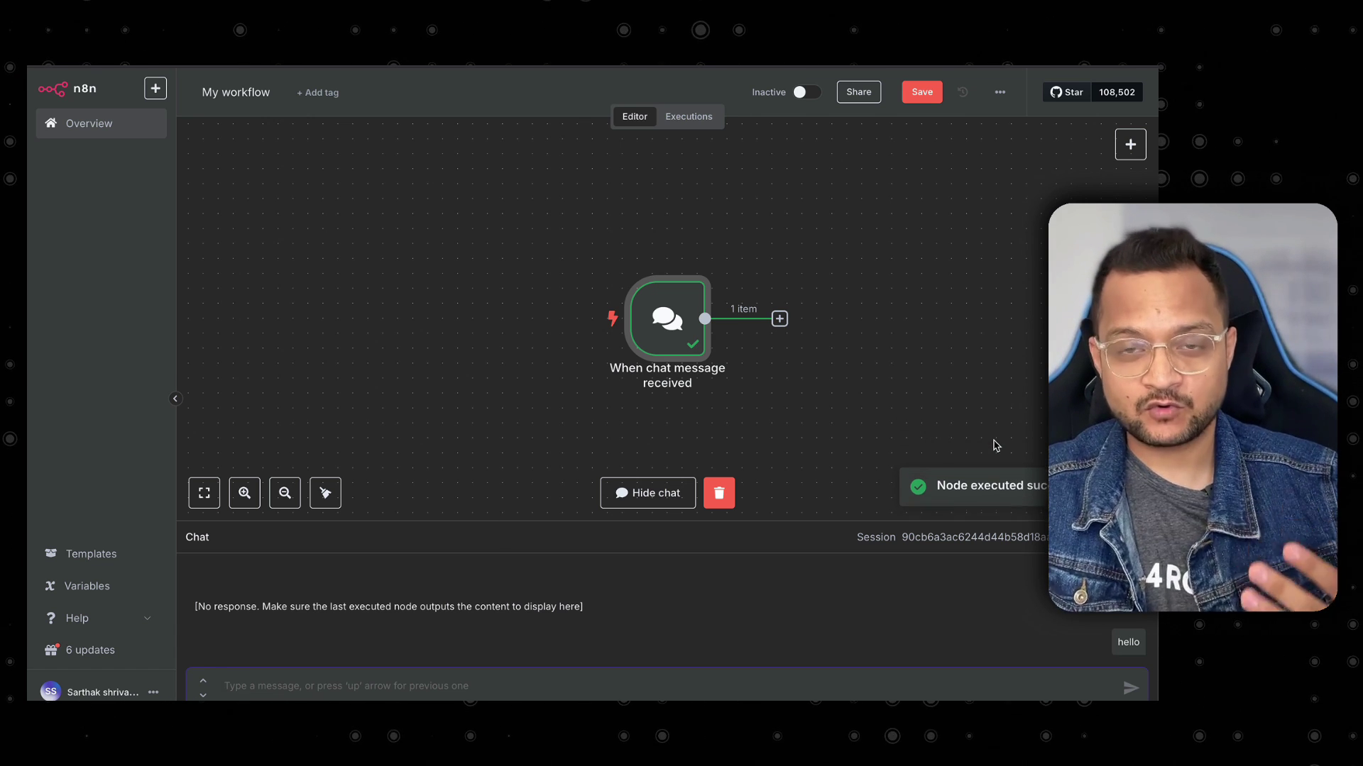
mouse_move(678, 345)
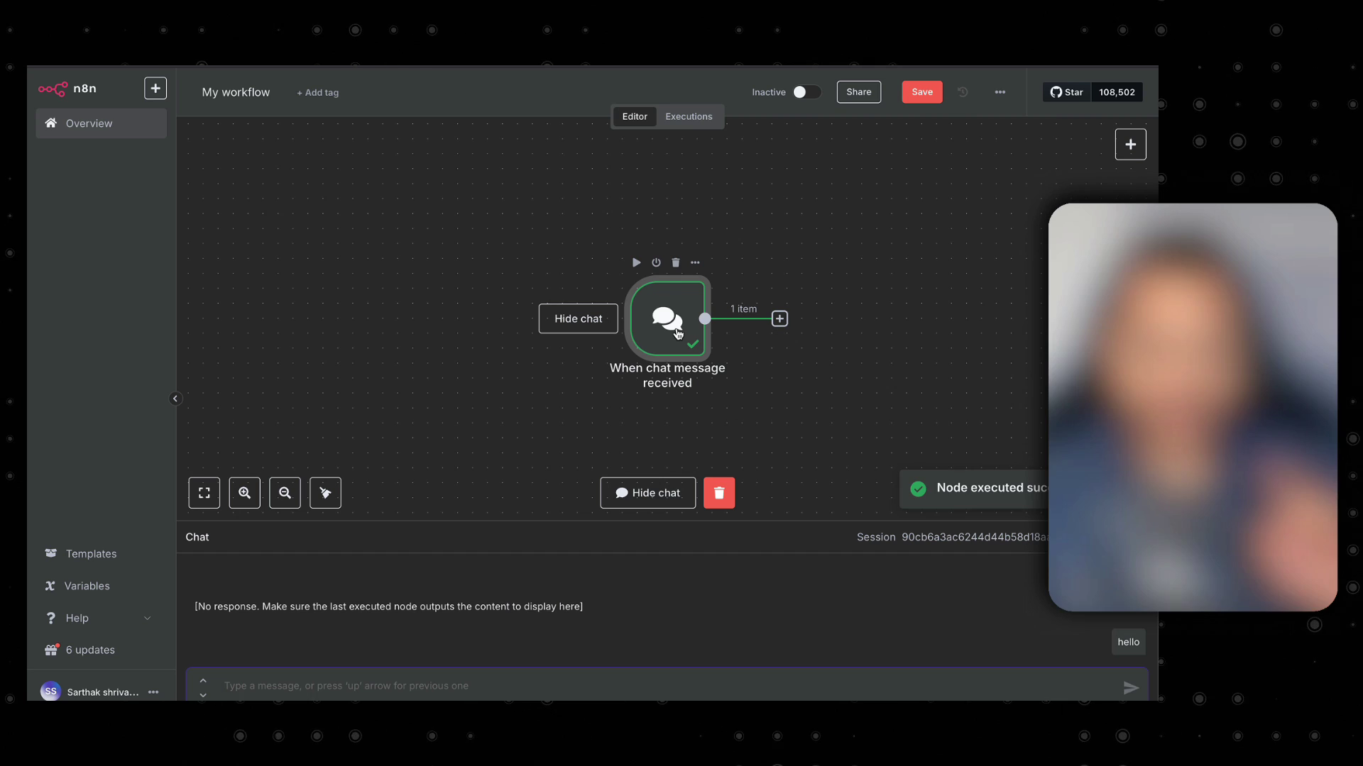
double_click(675, 332)
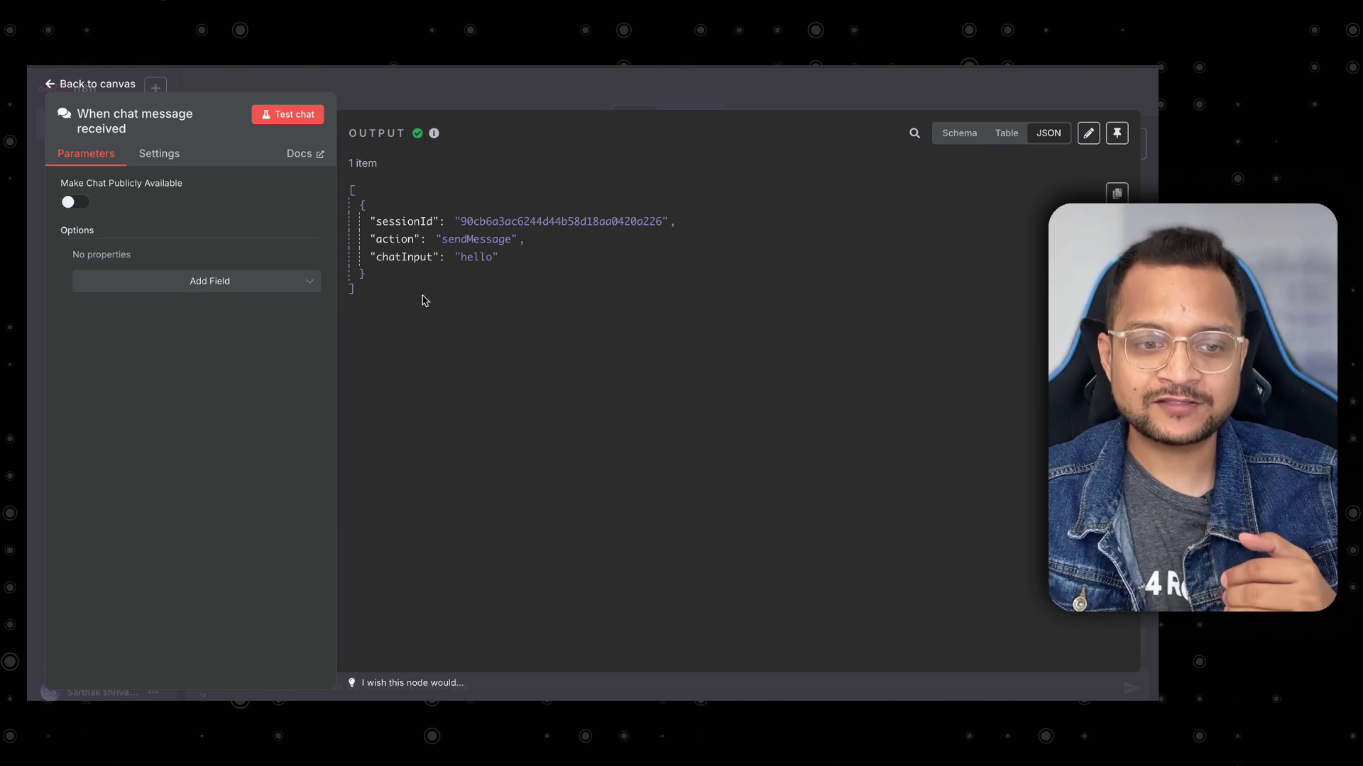
drag(376, 240, 418, 275)
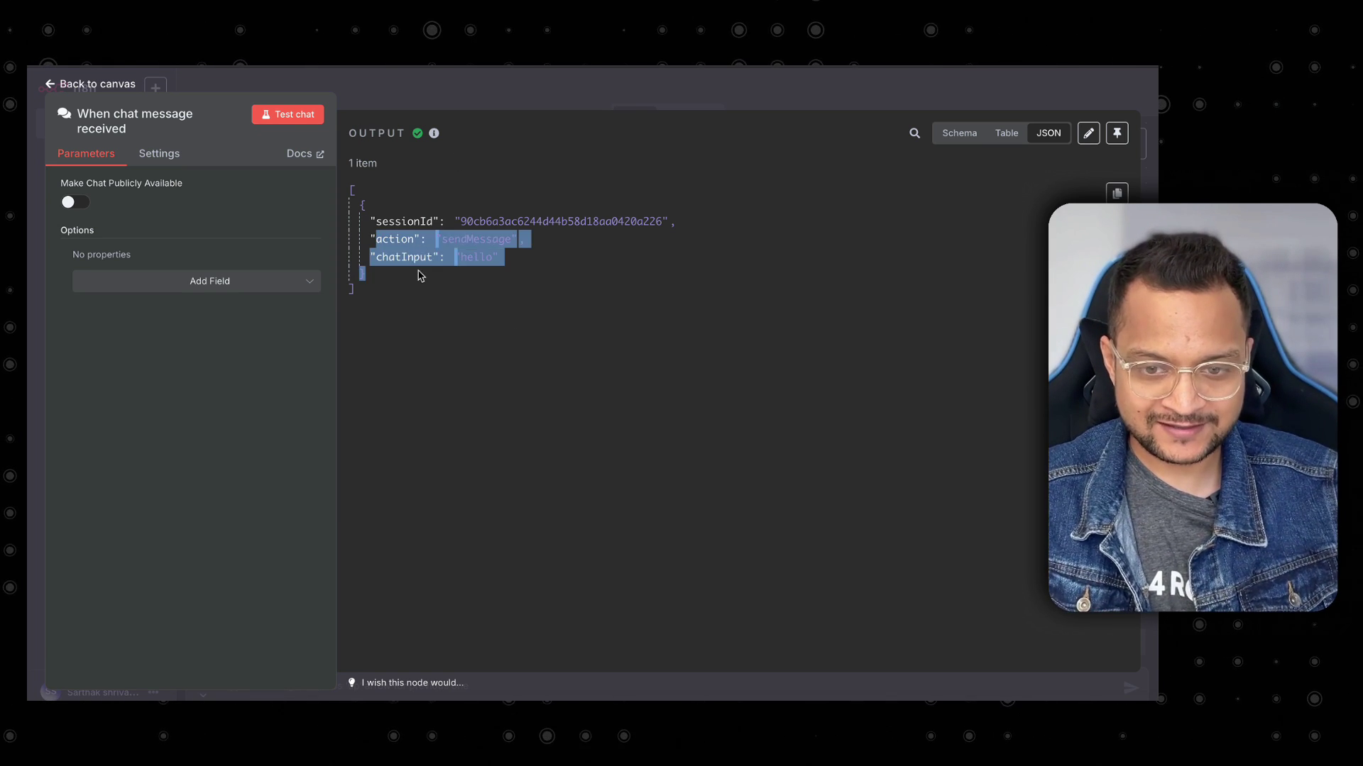
click(420, 275)
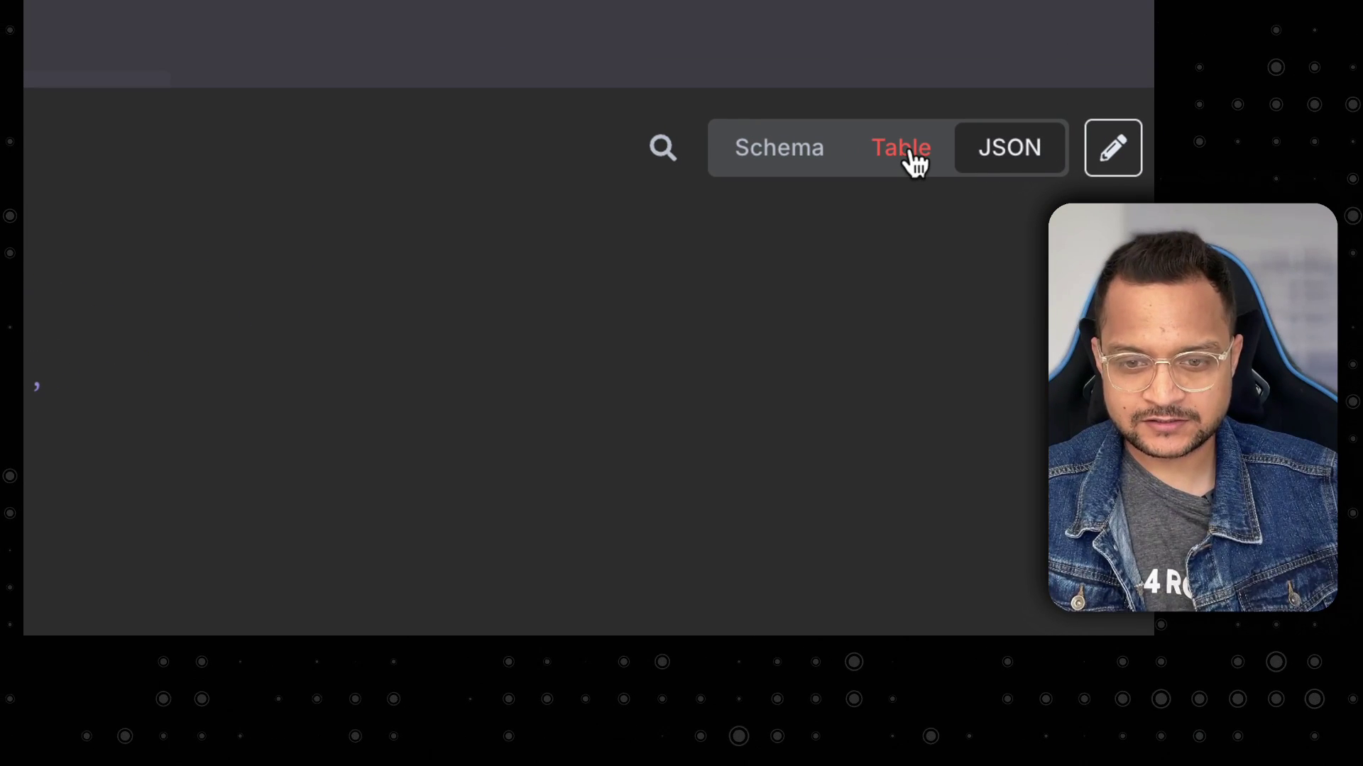
click(914, 162)
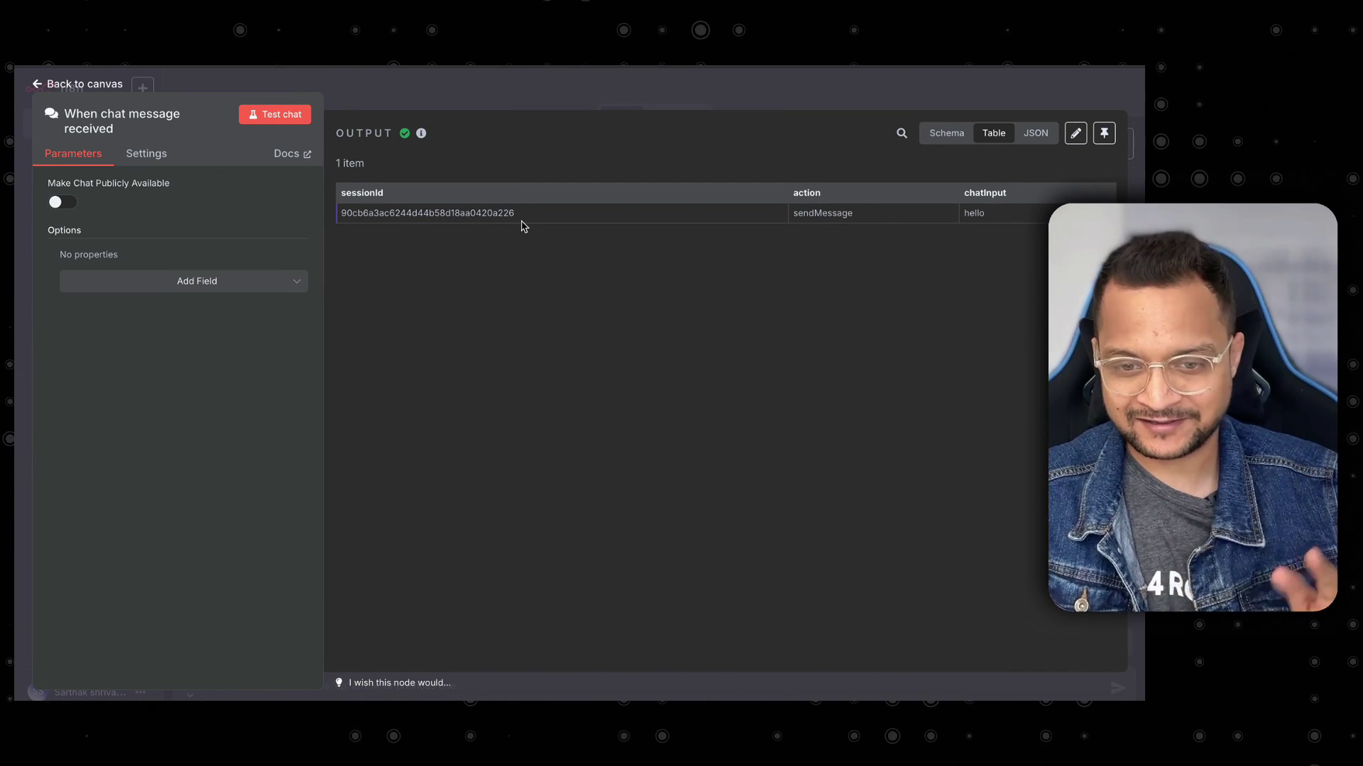
click(944, 135)
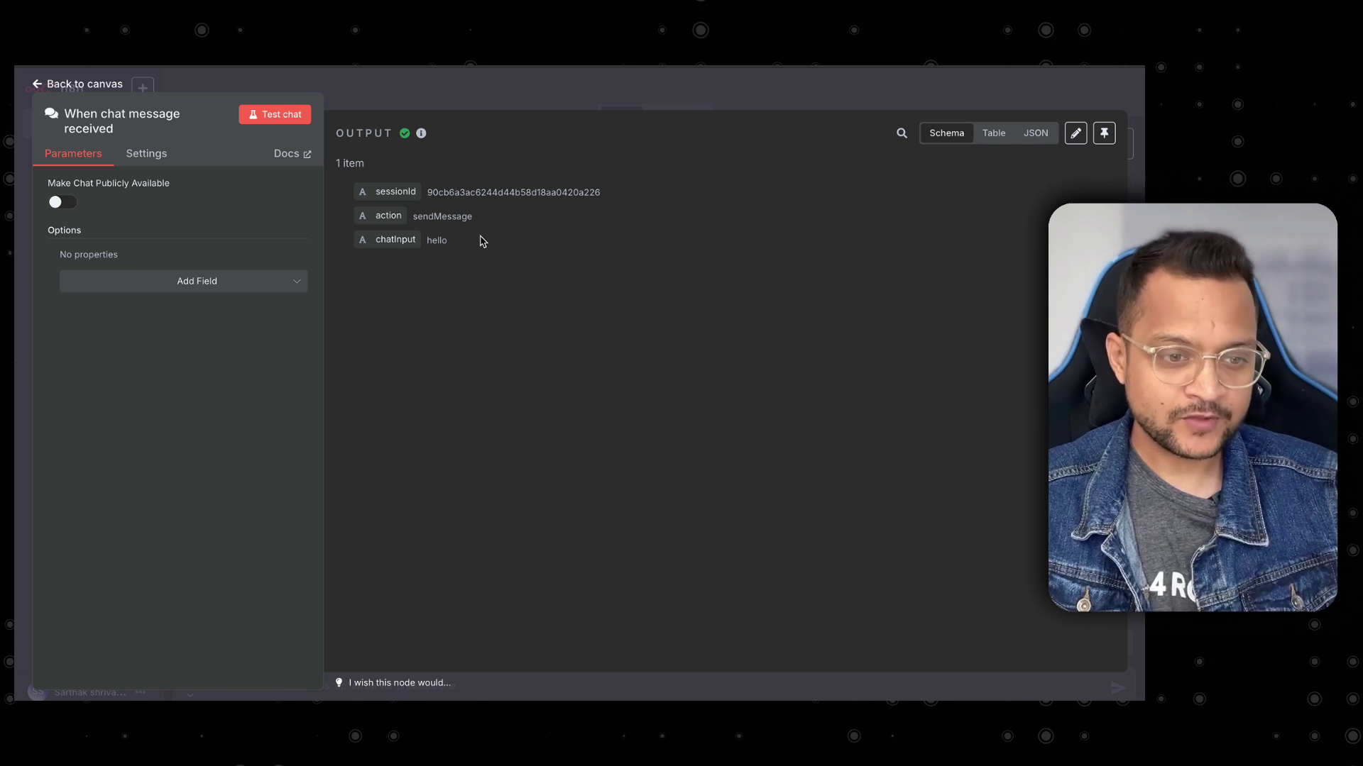
click(403, 94)
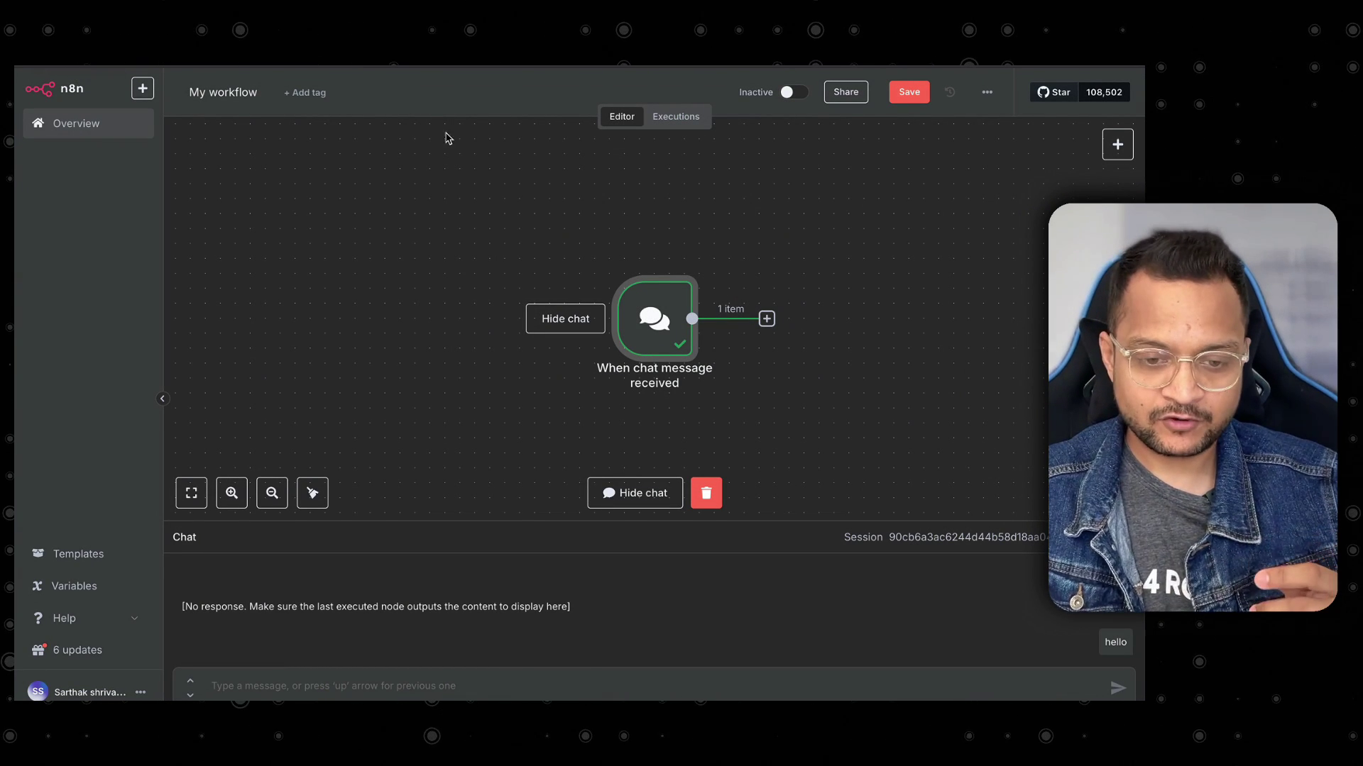
Search the next-node chooser after the chat trigger for 'ai age' to list AI Agent.
scroll(568, 320, down, 3)
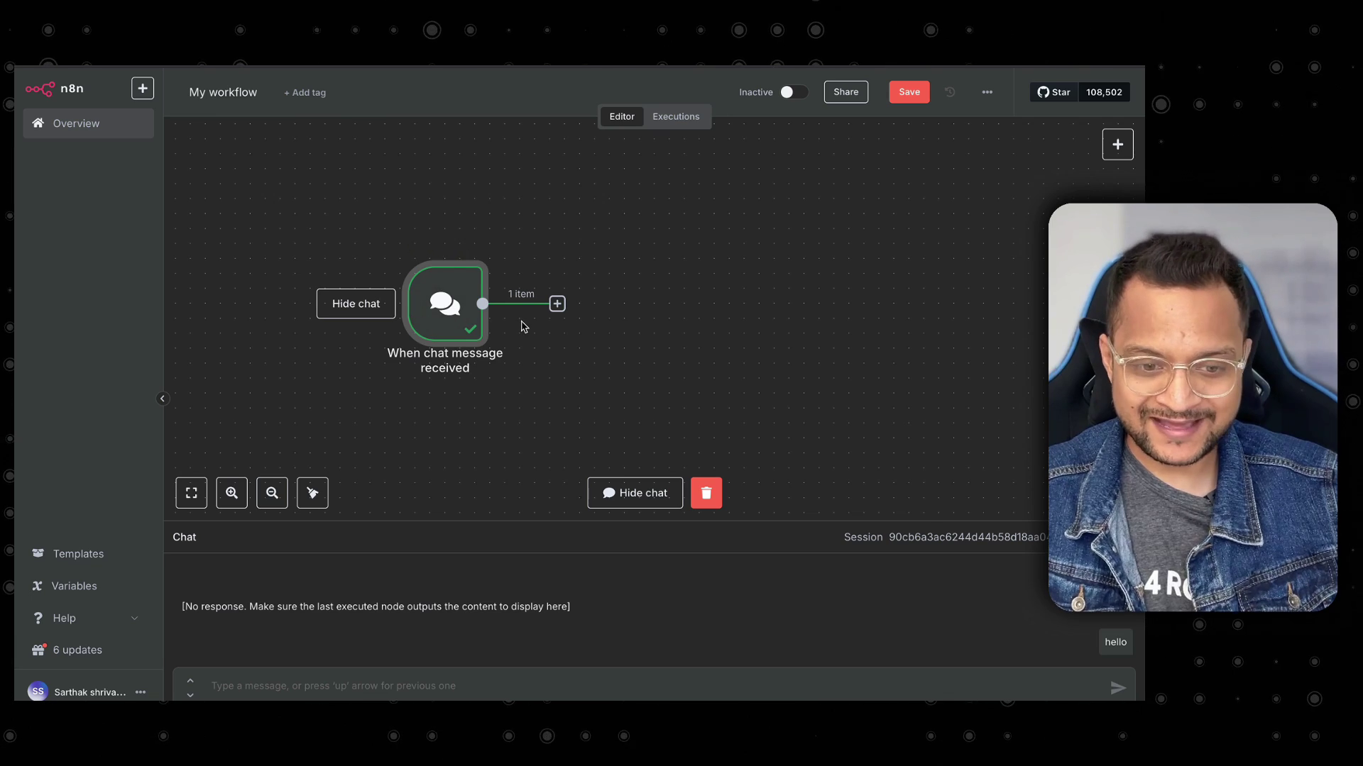
scroll(521, 322, down, 1)
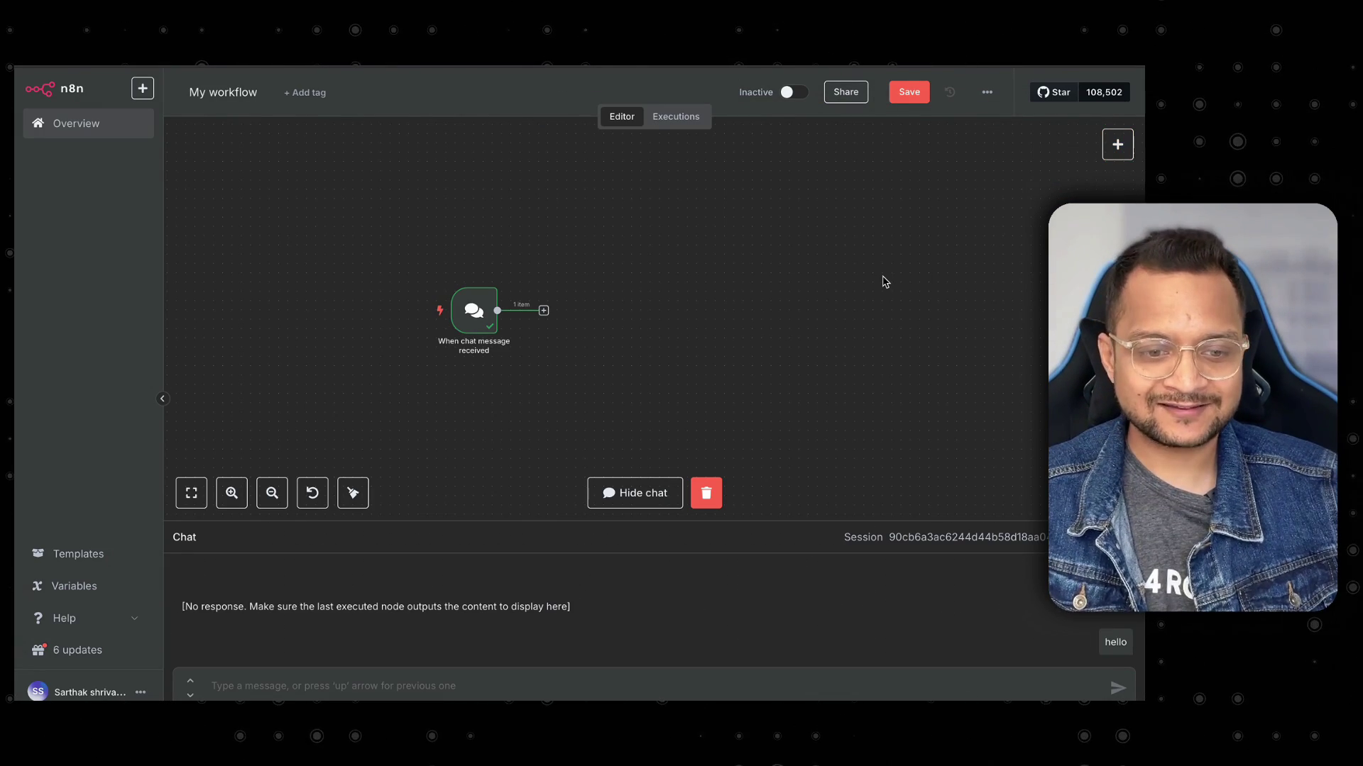
key(Tab)
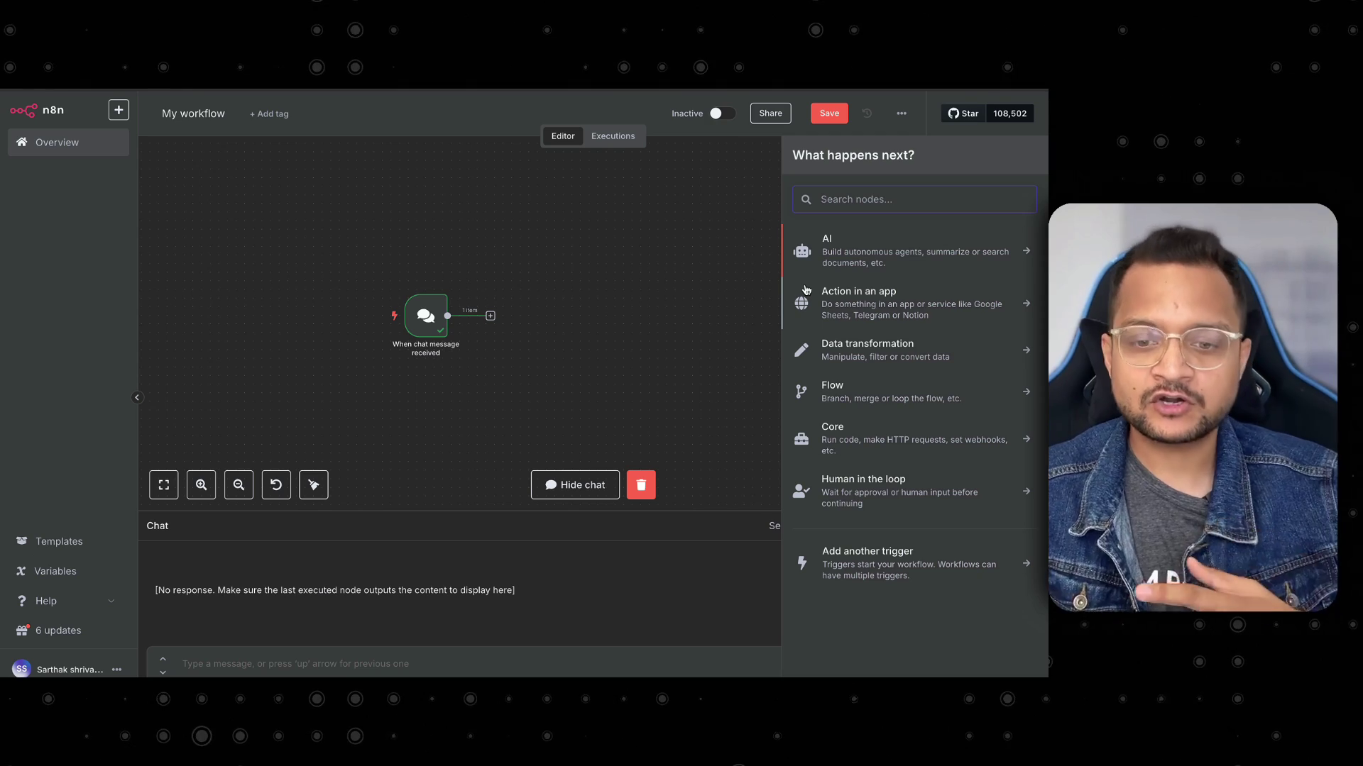
click(754, 296)
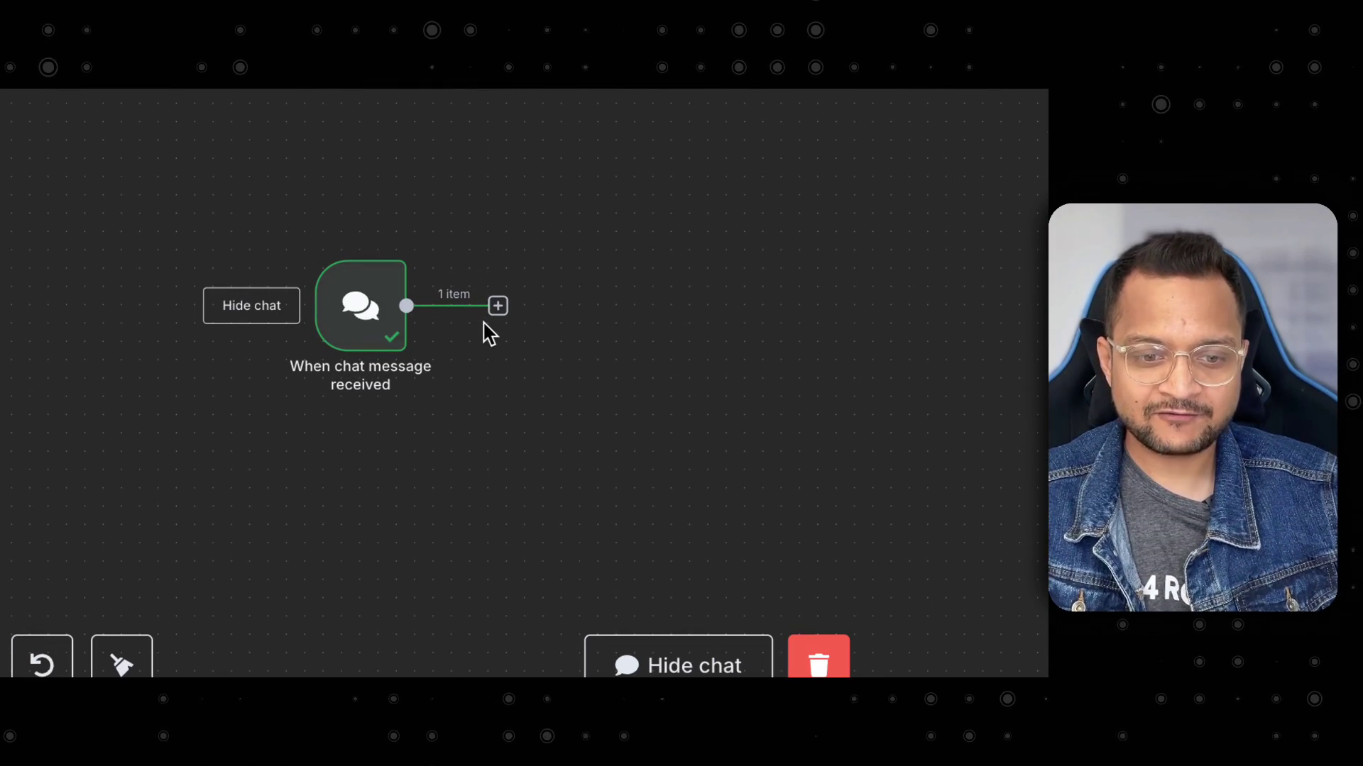
click(498, 306)
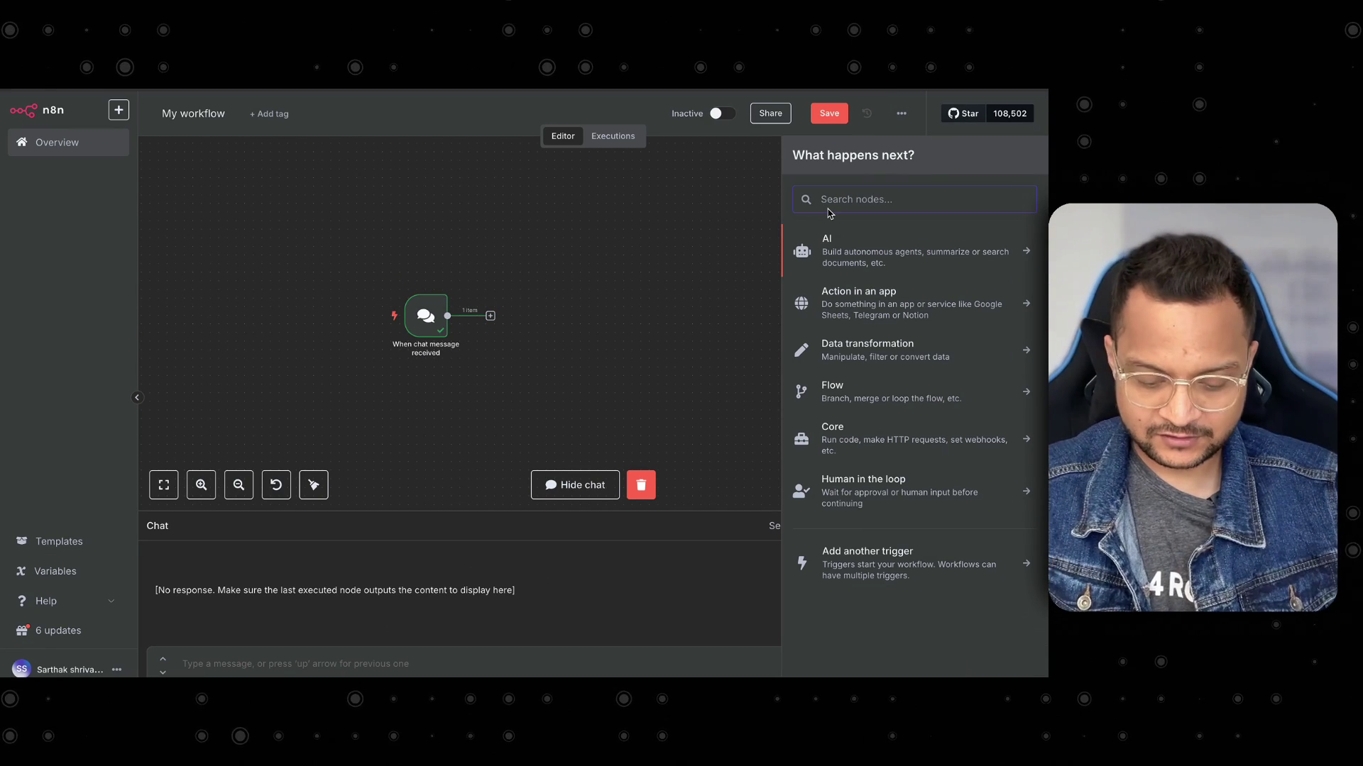
text(ai age)
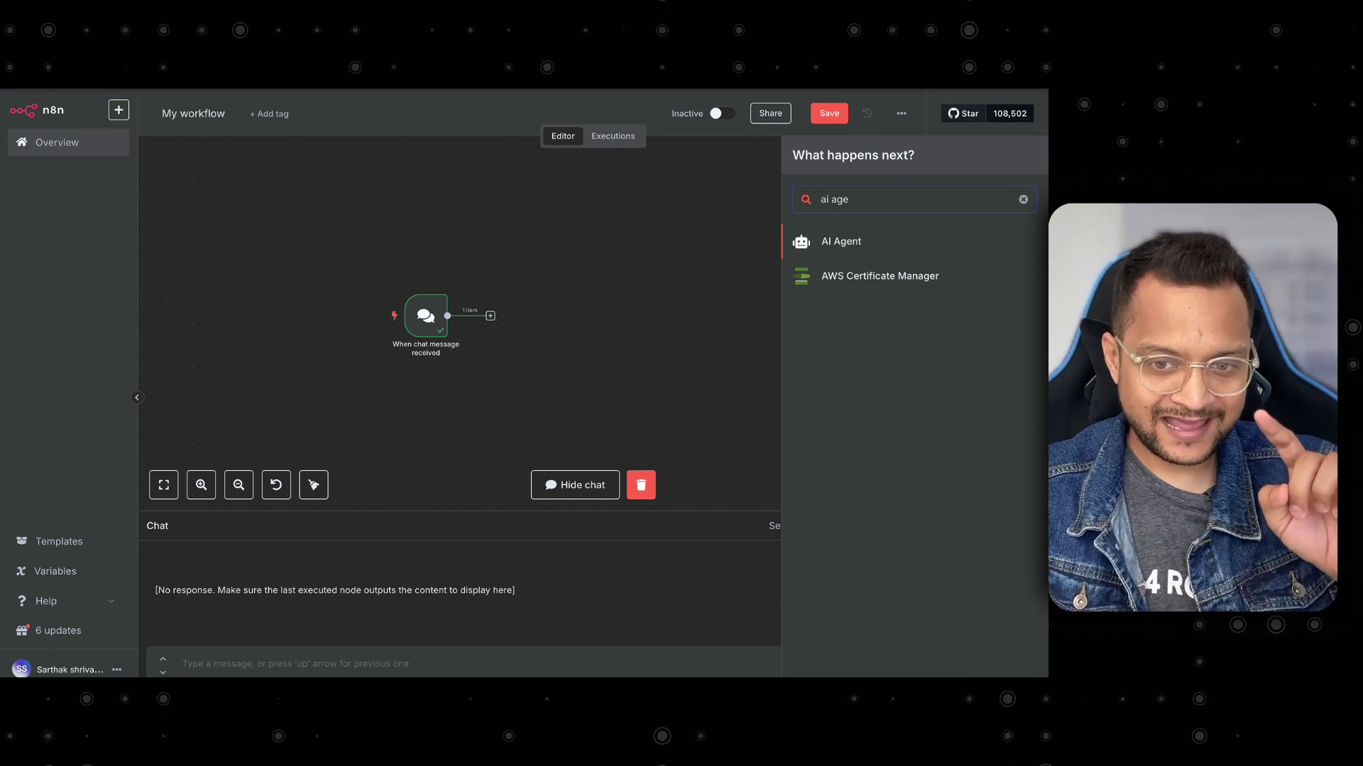
Add an AI Agent node after the chat trigger and inspect its input showing 'hello'.
click(823, 241)
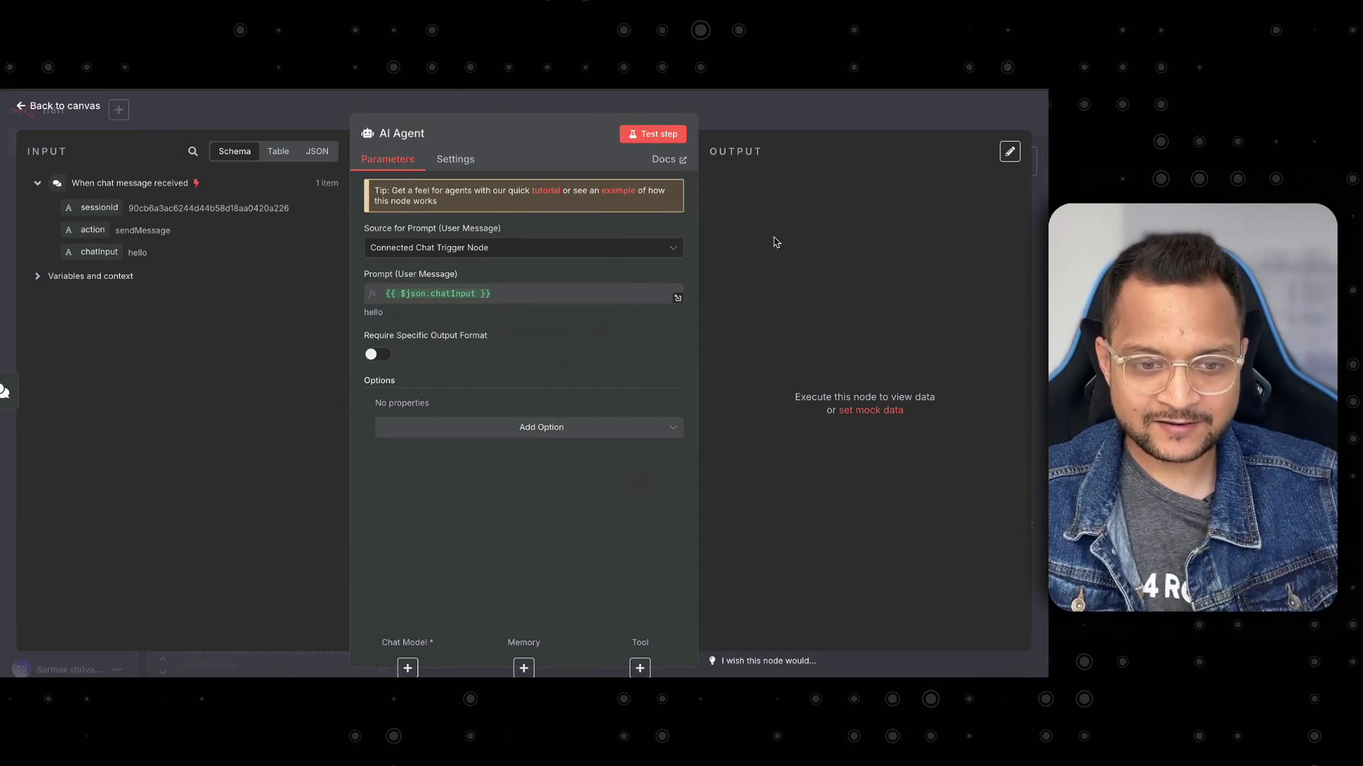
click(58, 109)
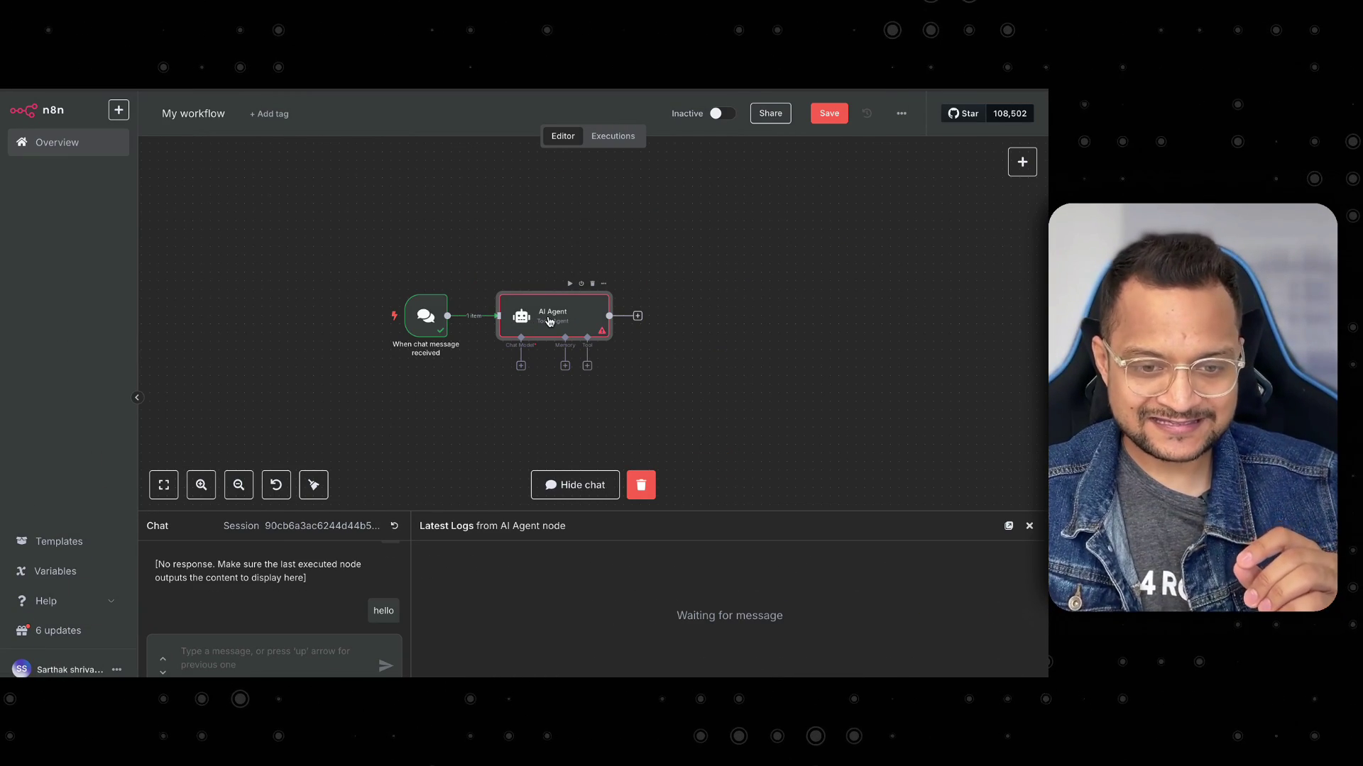
double_click(550, 322)
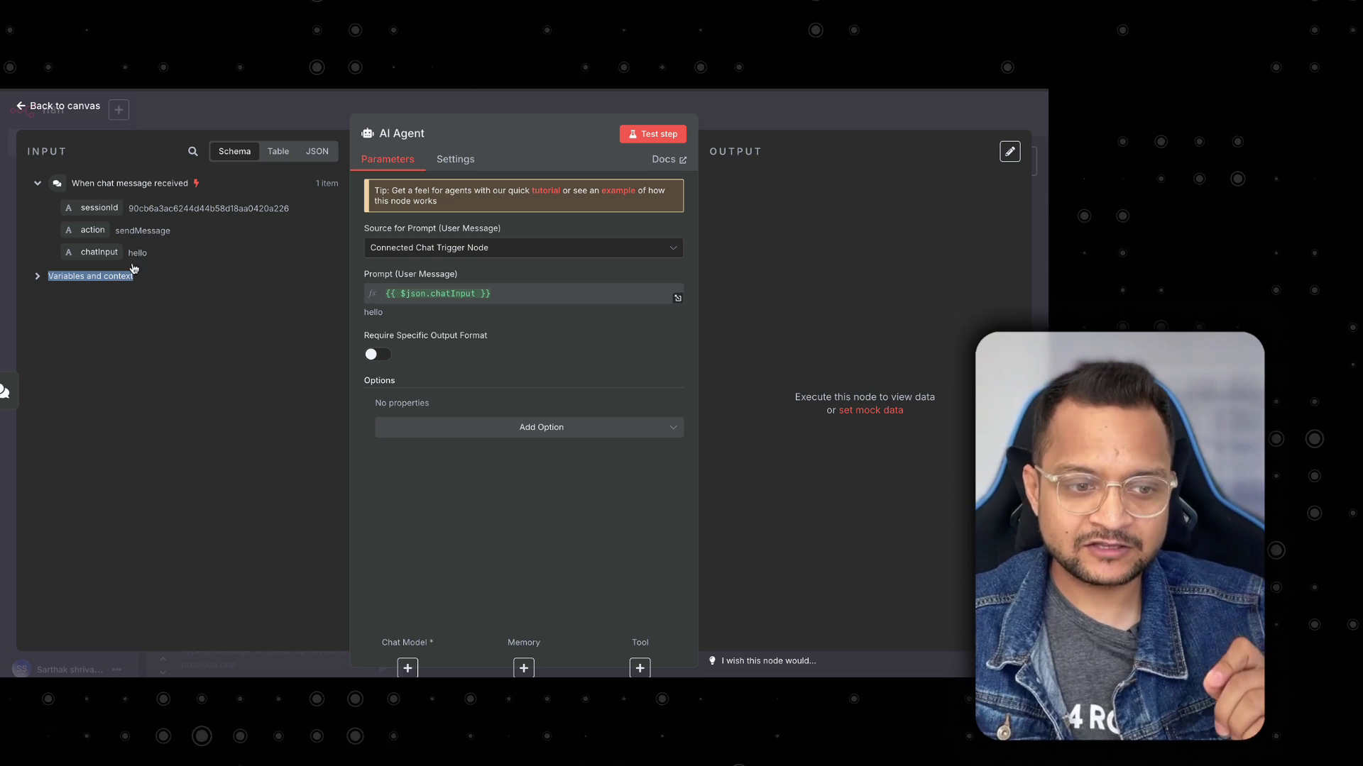
drag(134, 268, 57, 187)
click(125, 311)
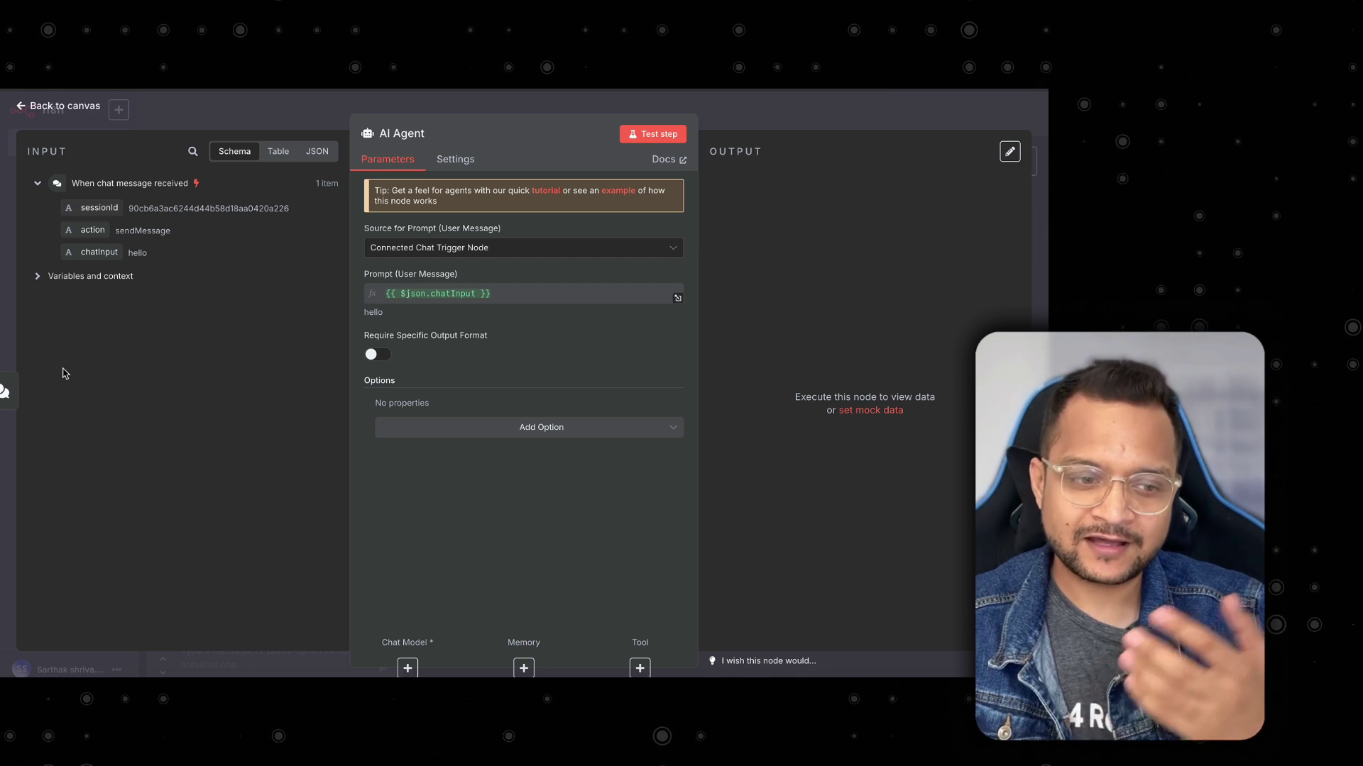
click(8, 391)
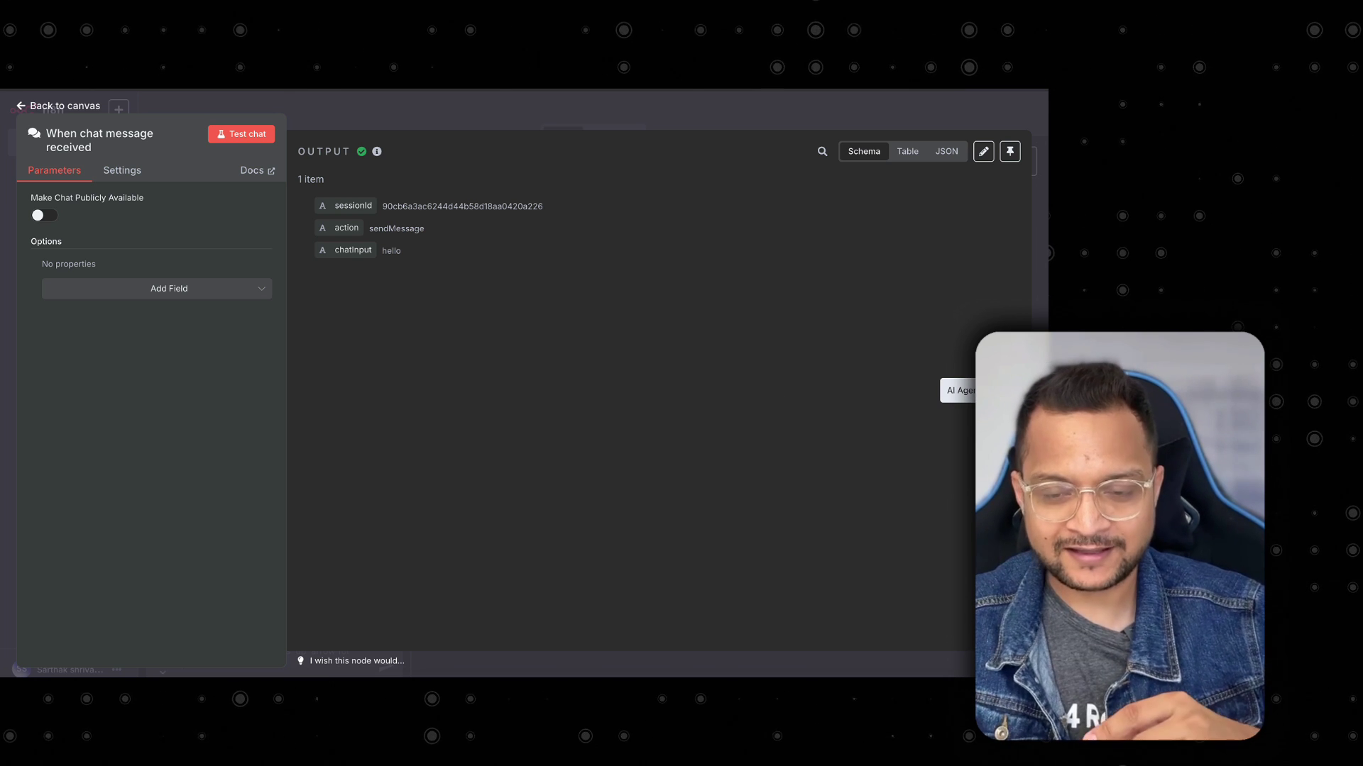
click(1036, 391)
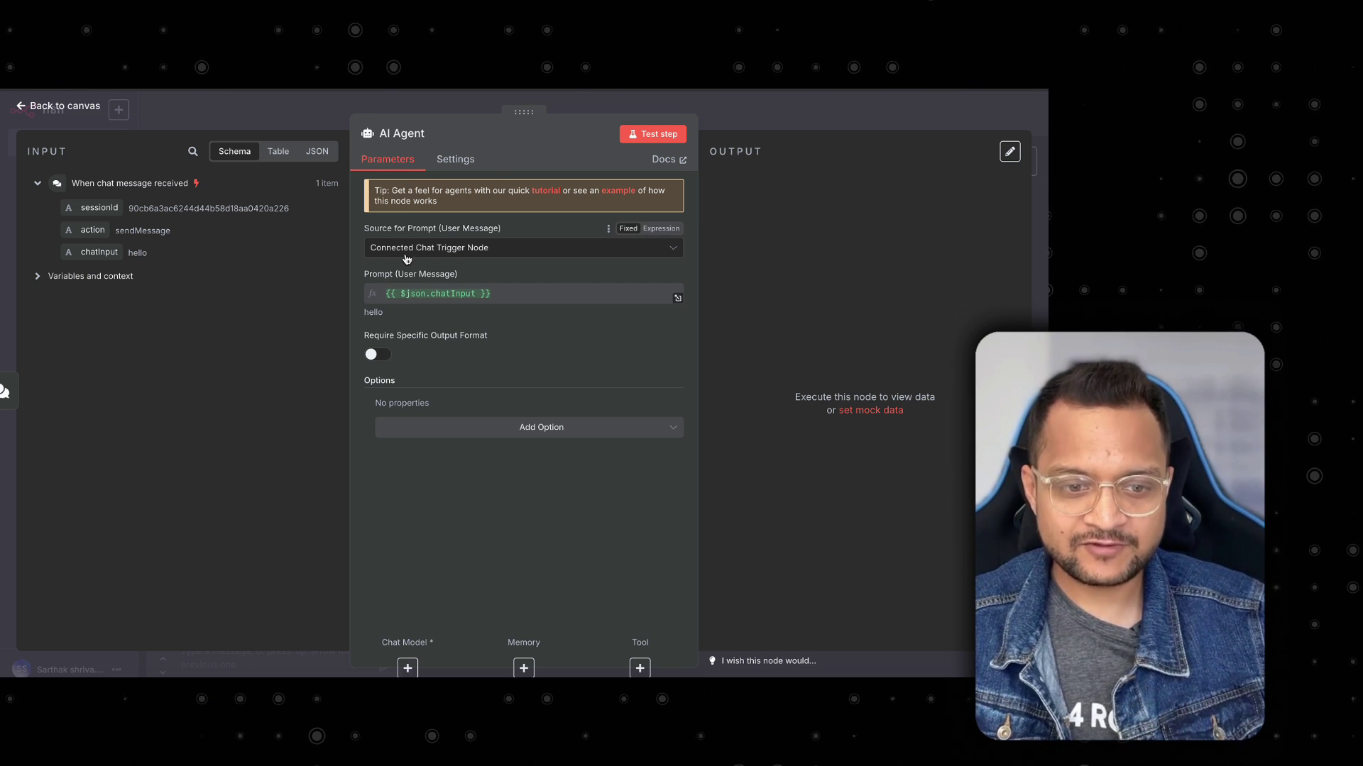
Define the agent's prompt manually as 'You are a helpful AI agent' and test the step.
click(468, 251)
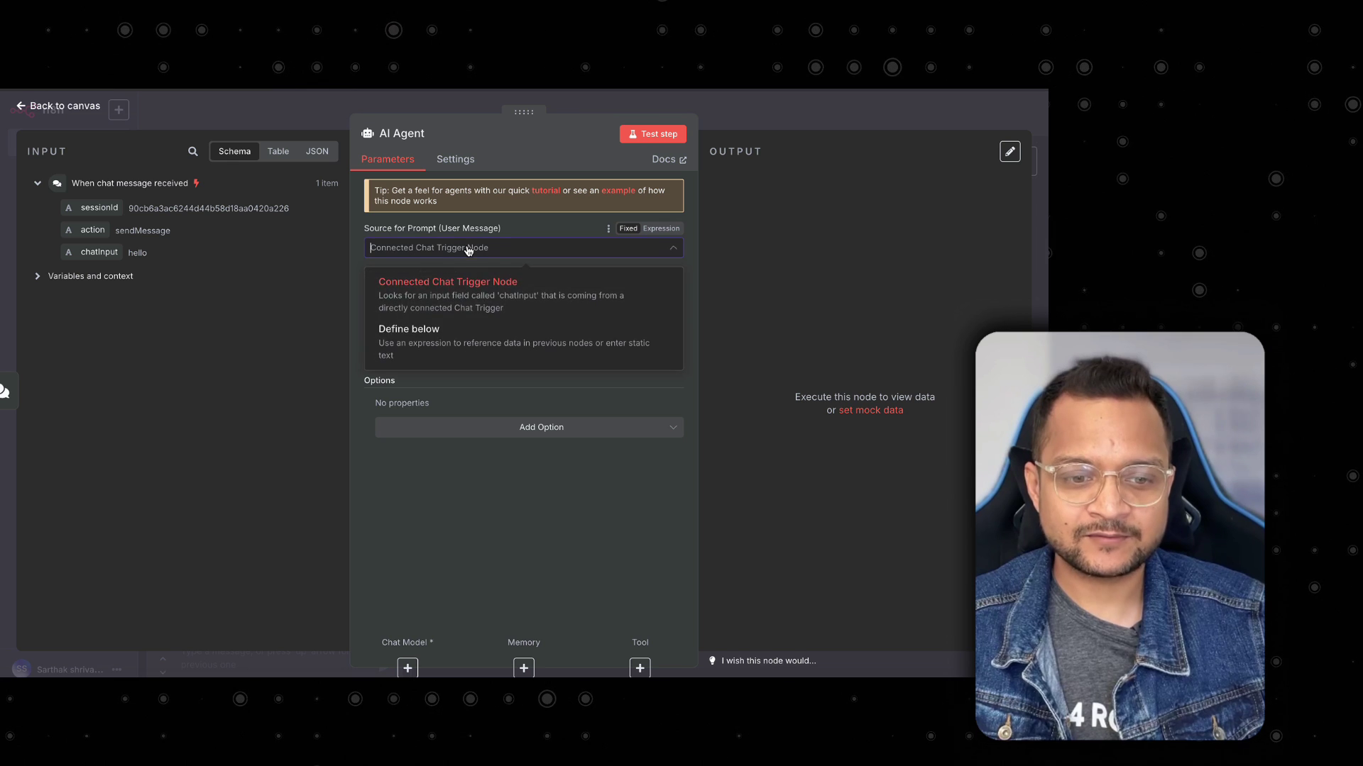
click(443, 349)
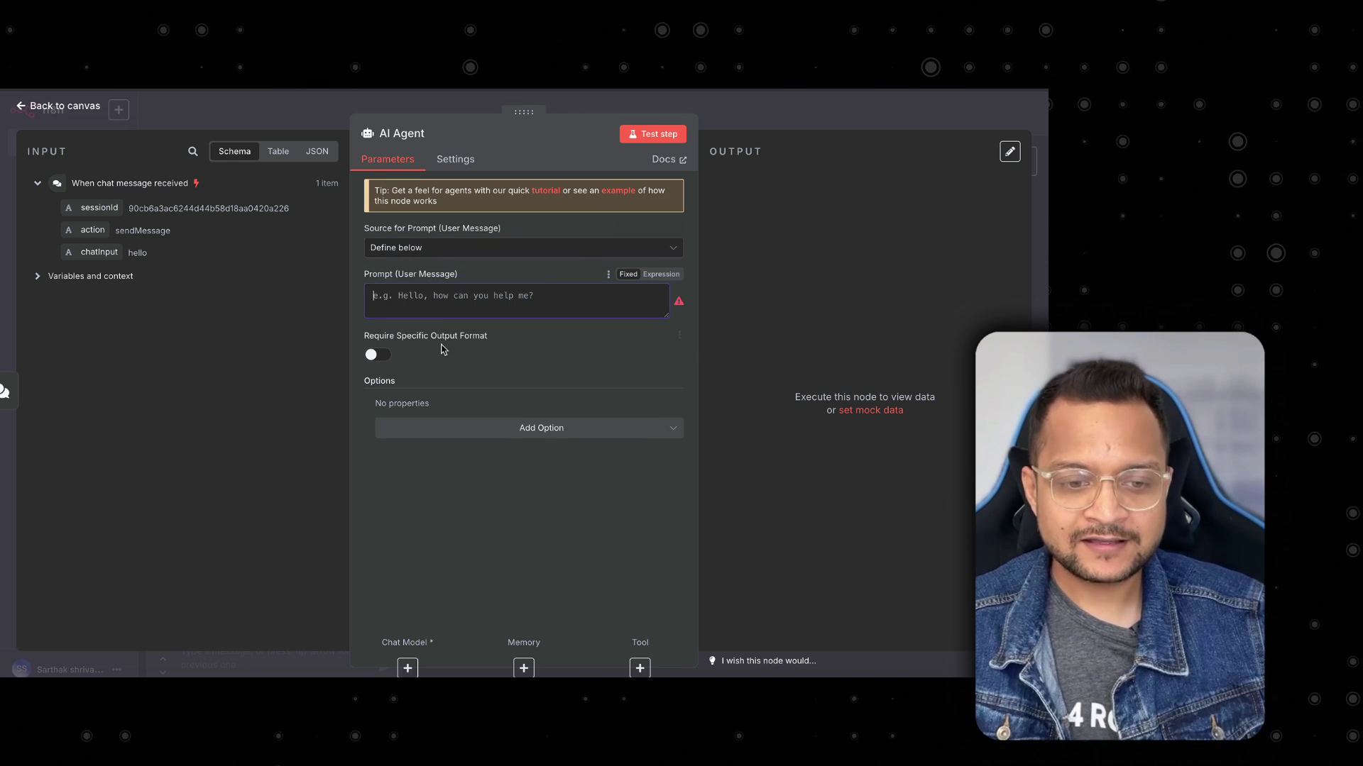
click(428, 305)
text(A)
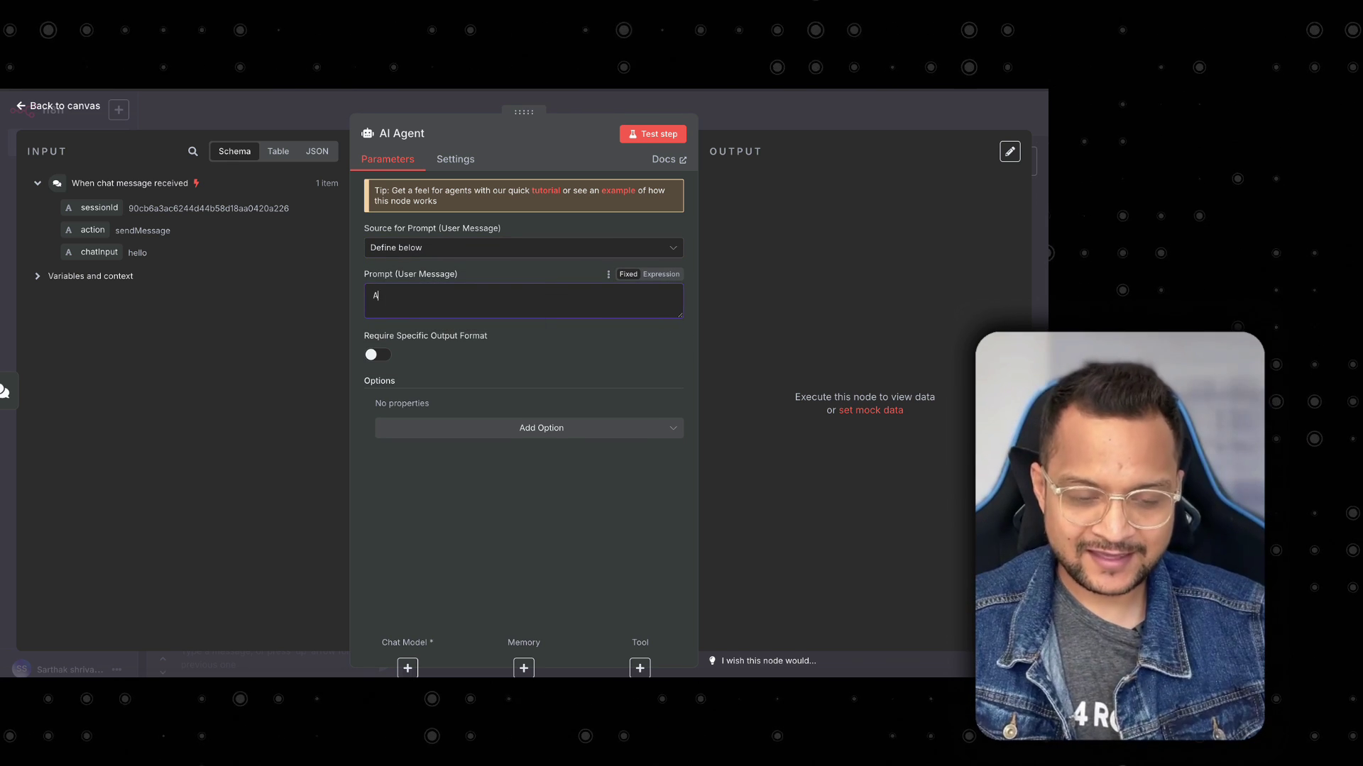
key(BackSpace)
text(You )
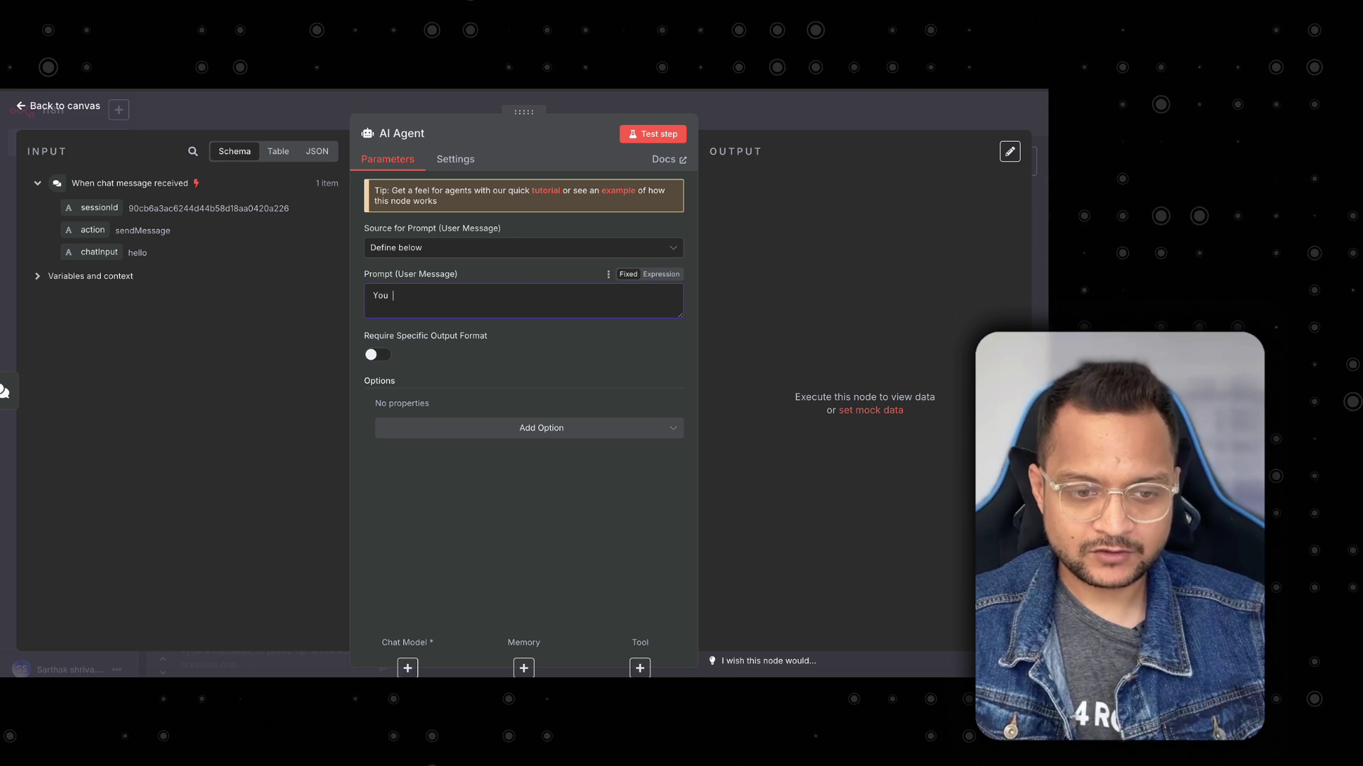
text(are a )
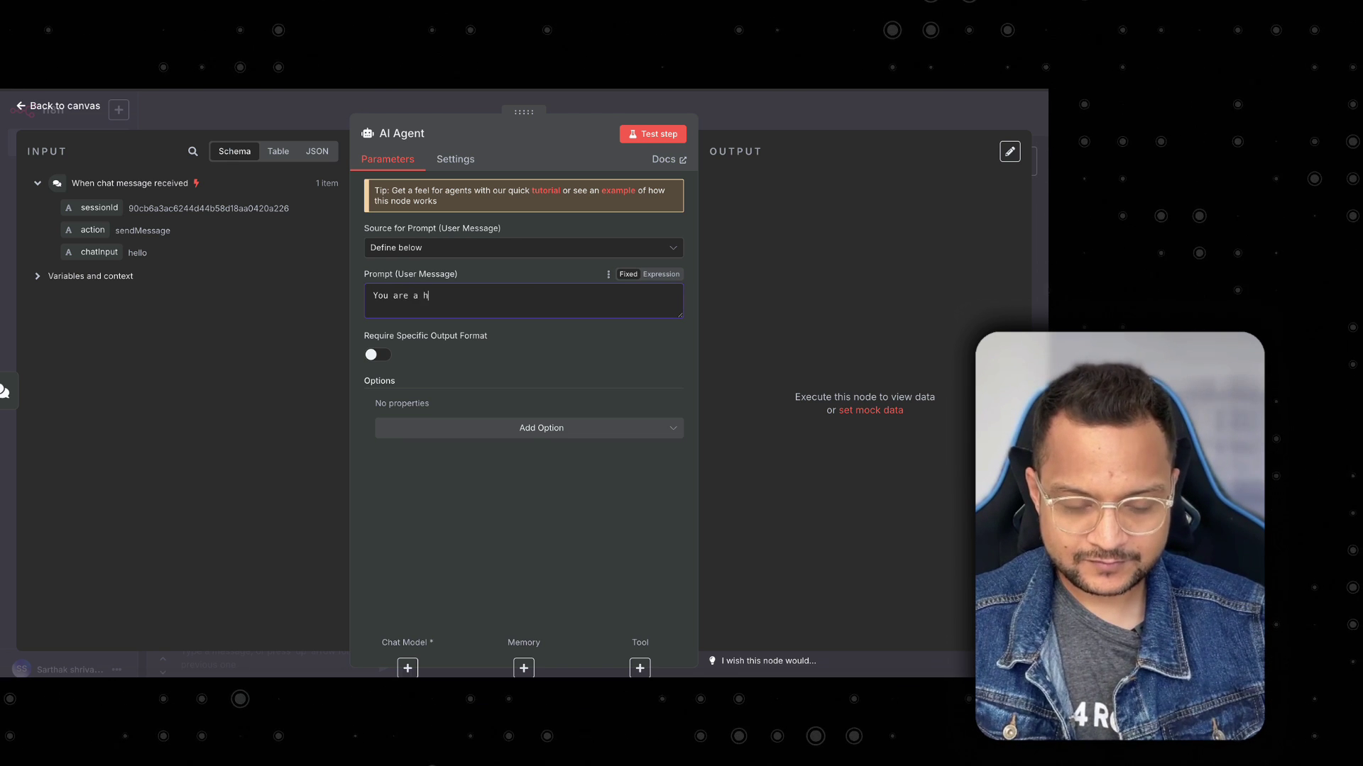
text(helpful AI agent)
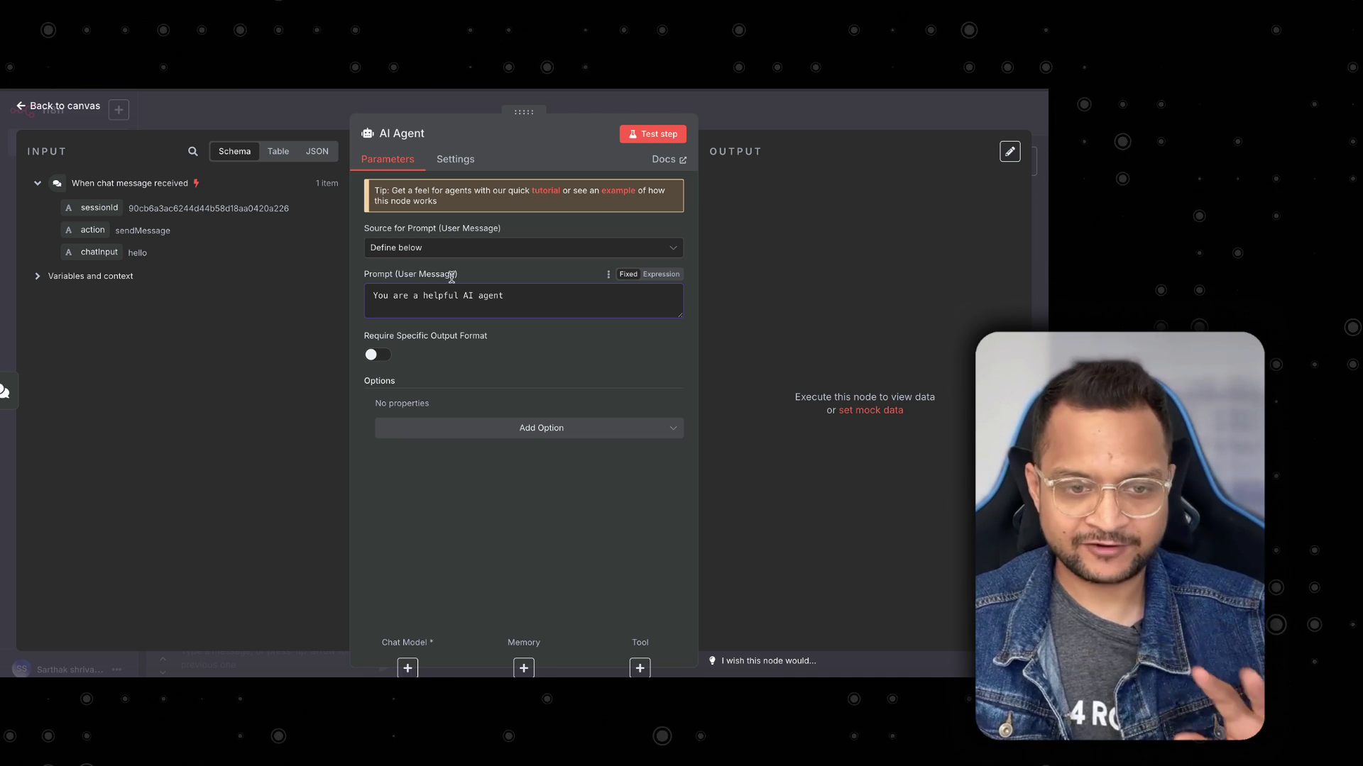
click(639, 139)
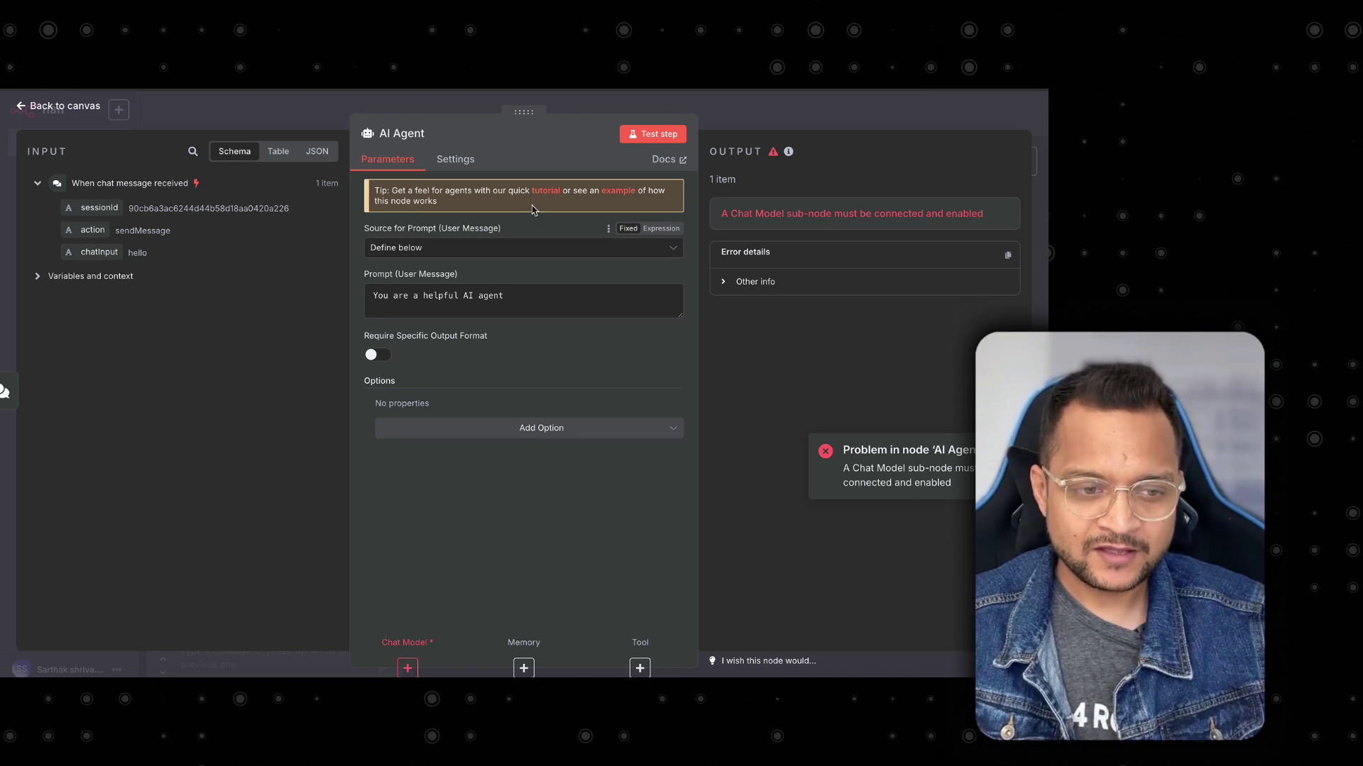
click(71, 108)
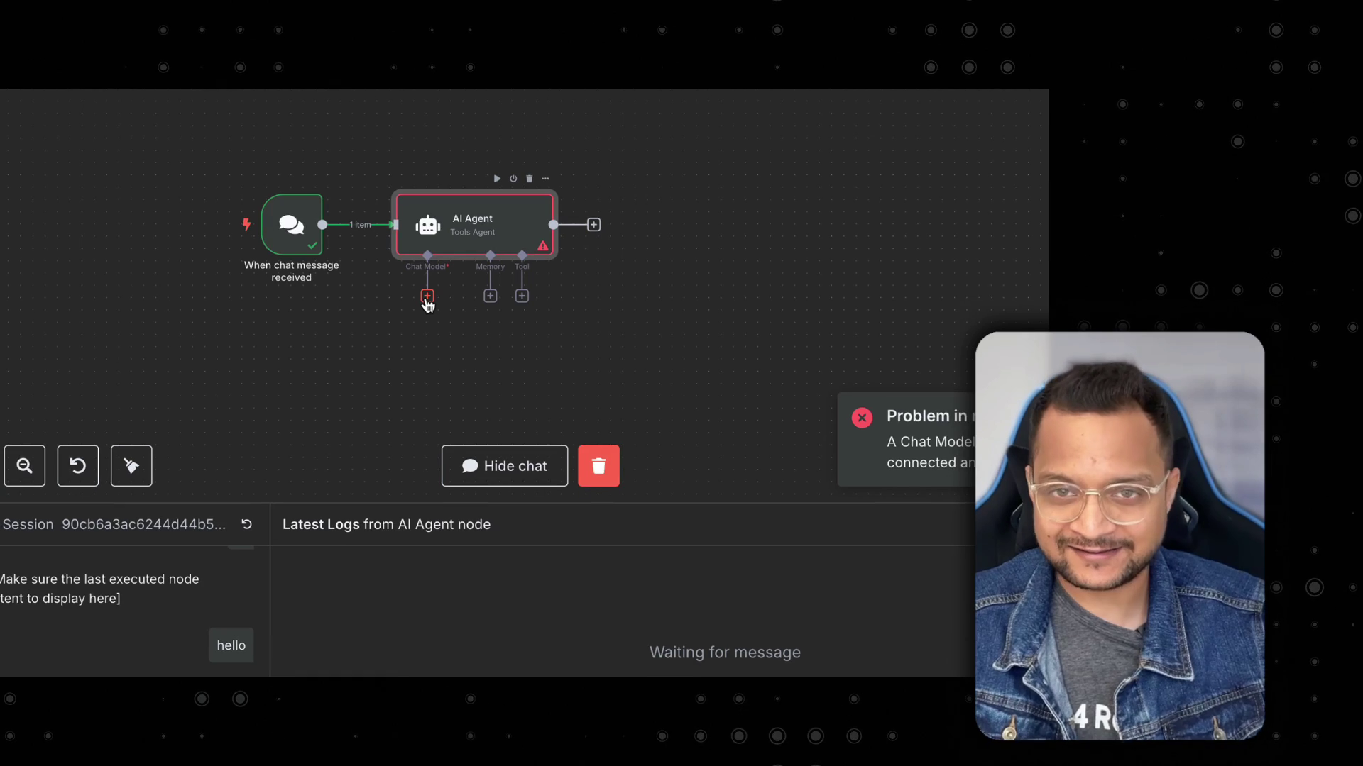
Attach an OpenAI Chat Model under the AI Agent via search 'opena', then open its settings.
click(427, 297)
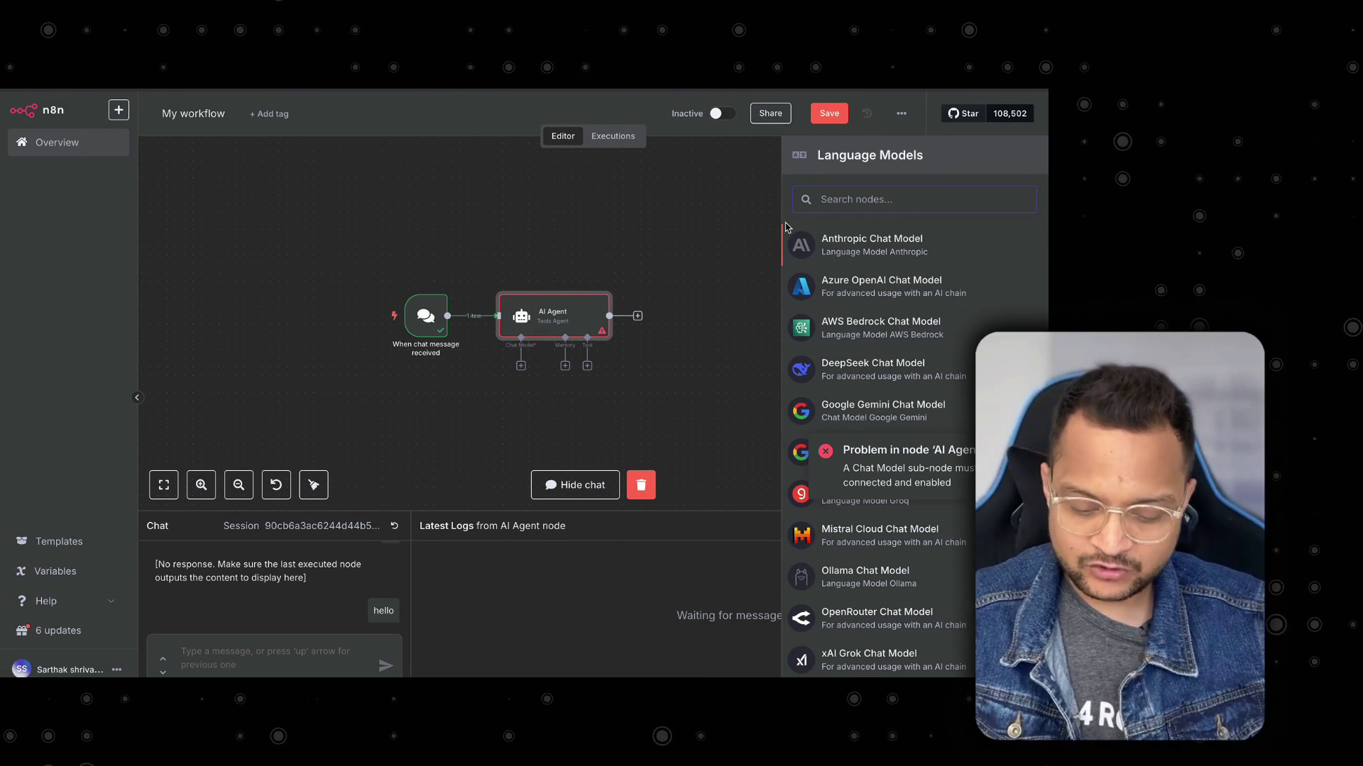
text(opena)
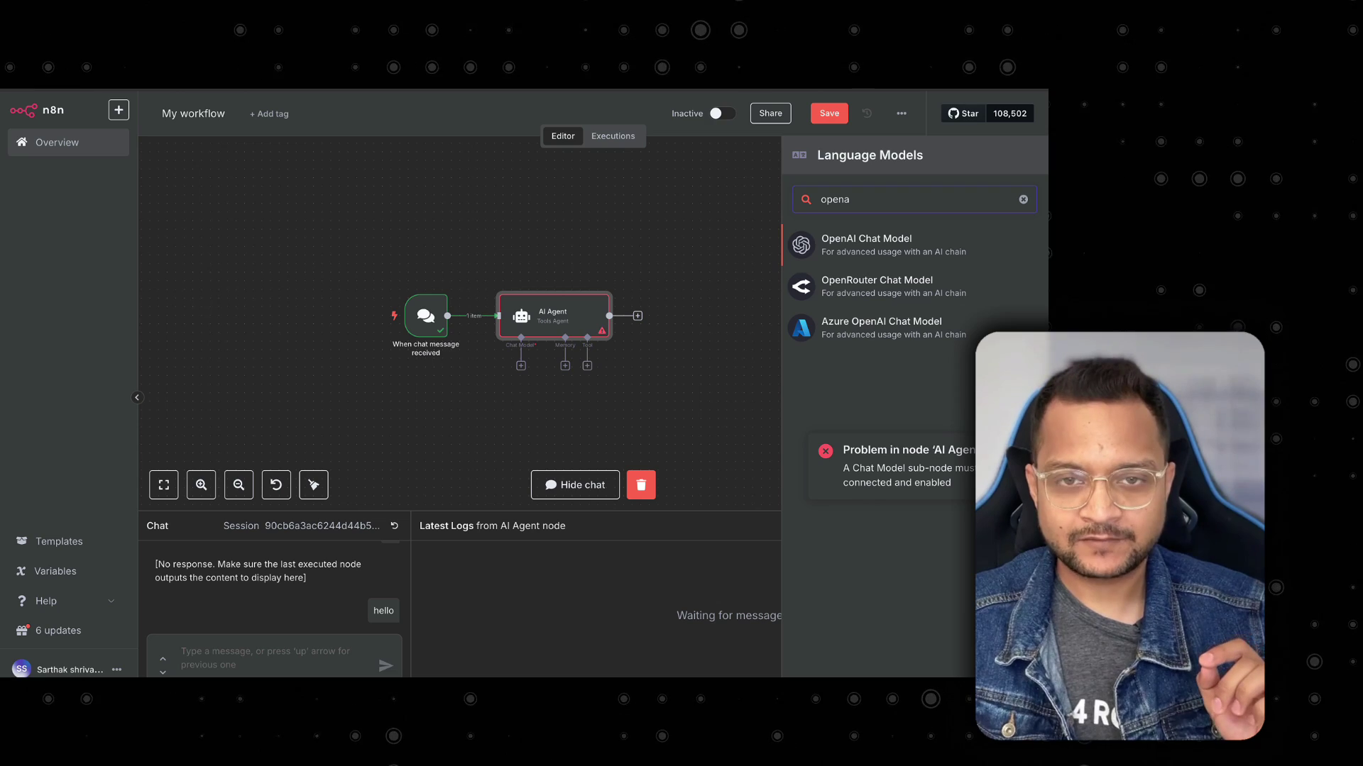
key(Return)
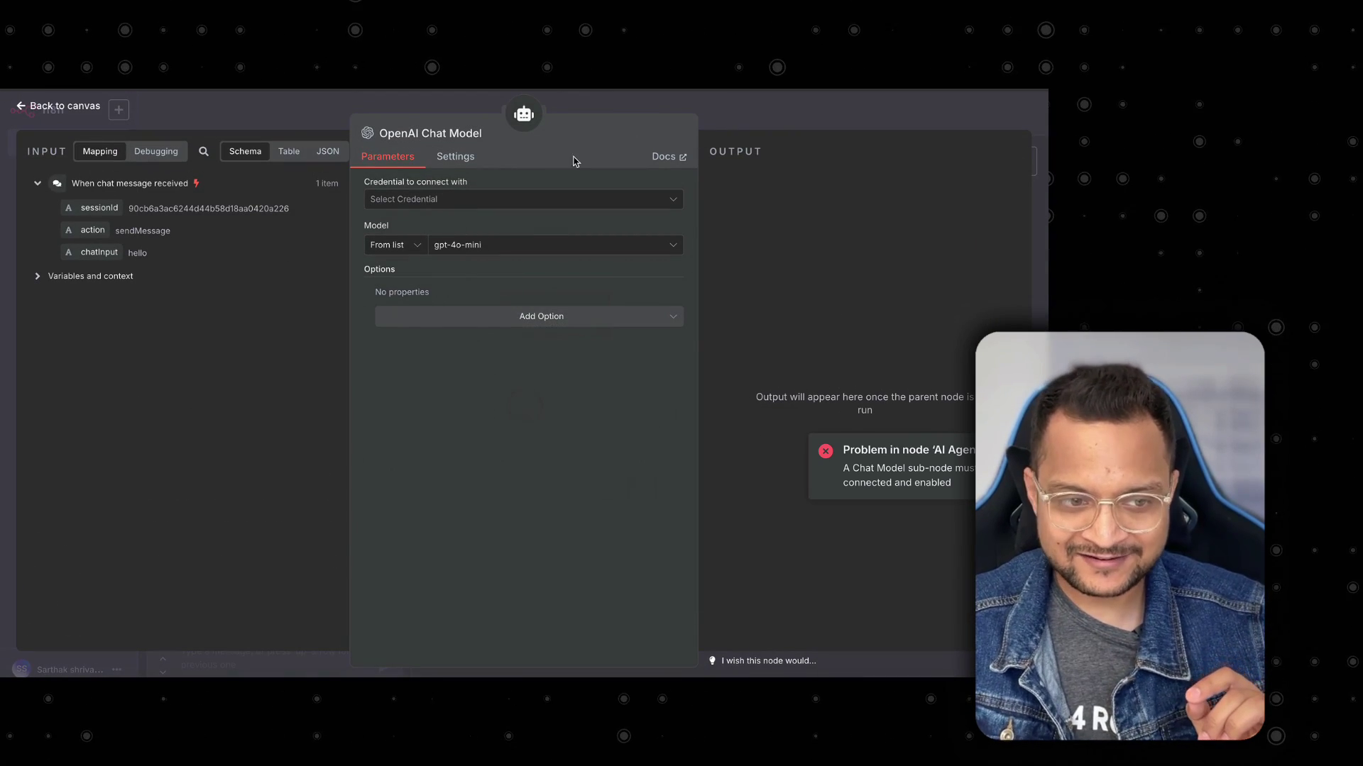
click(43, 106)
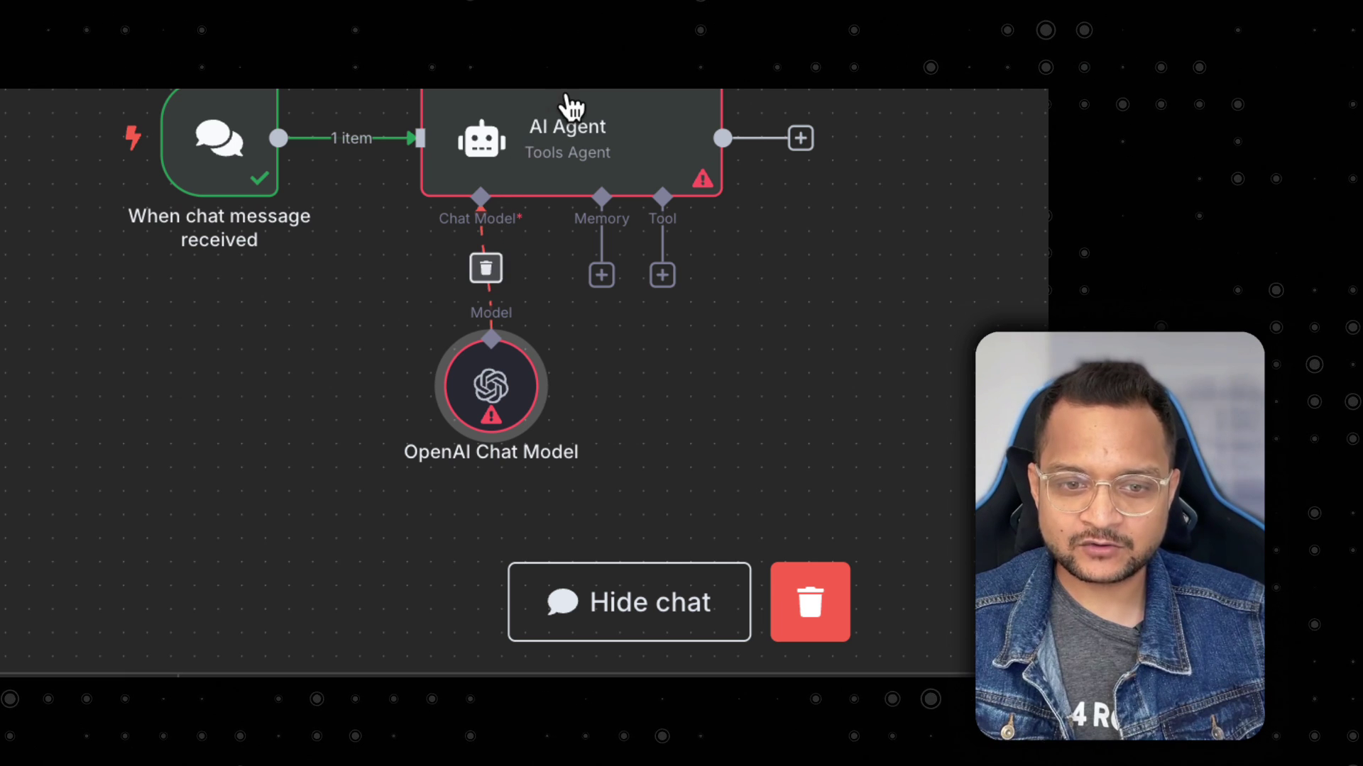
mouse_move(493, 395)
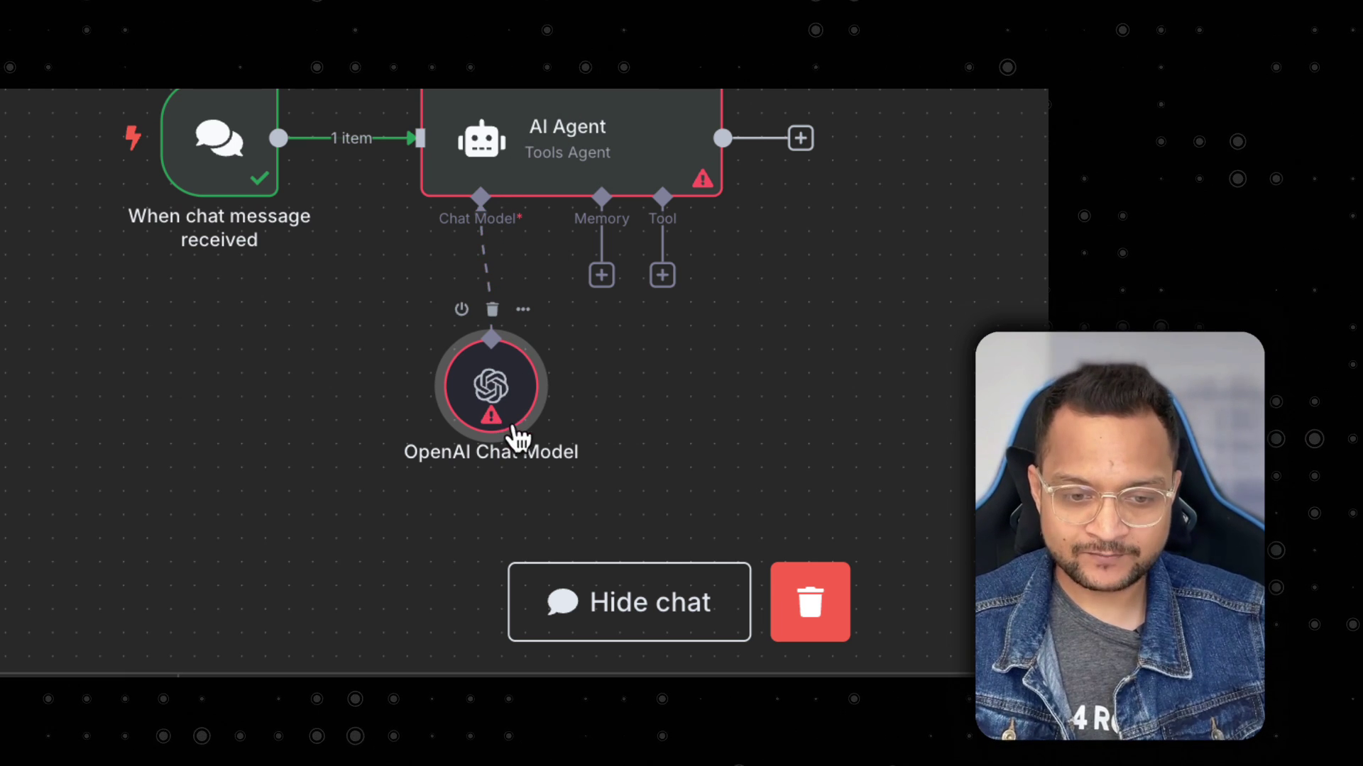
double_click(508, 396)
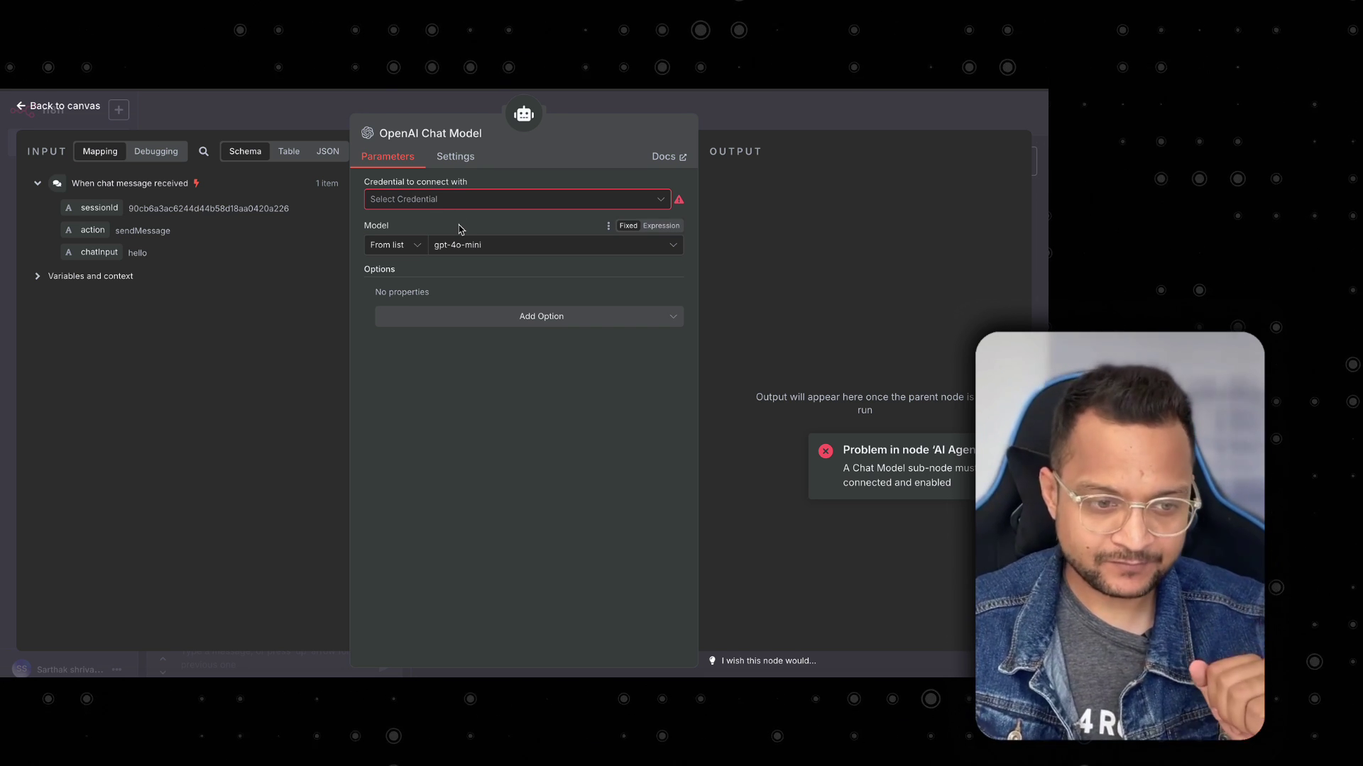
Start a new OpenAI account credential from the chat model's Credential list.
mouse_move(673, 203)
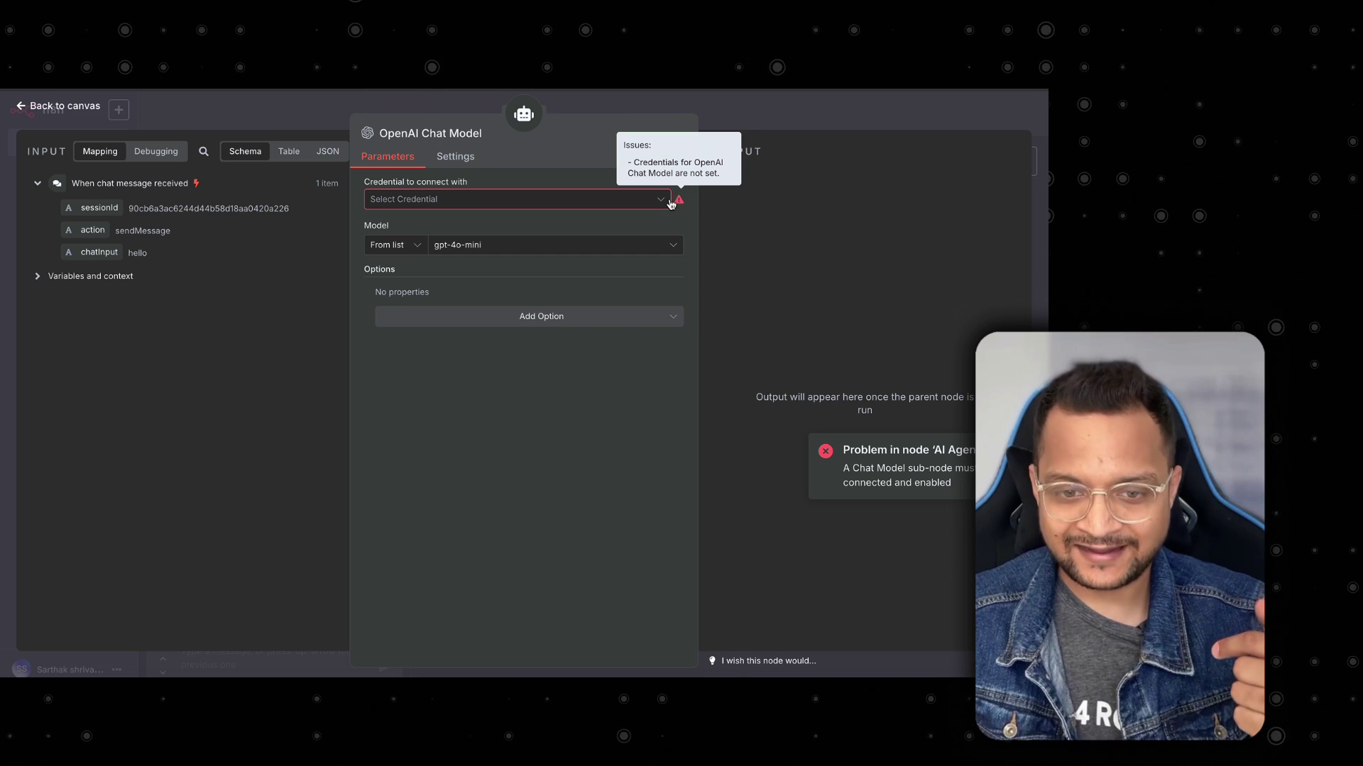
click(519, 202)
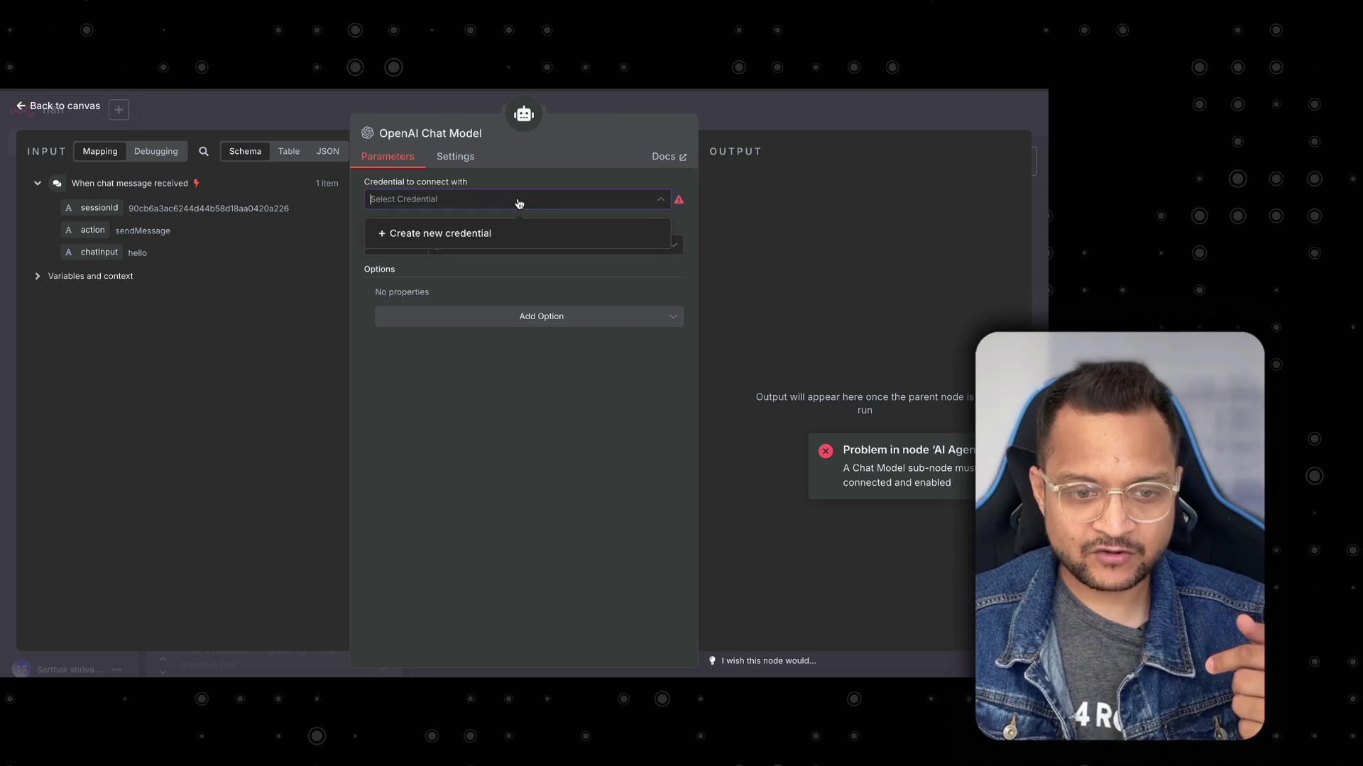
click(467, 234)
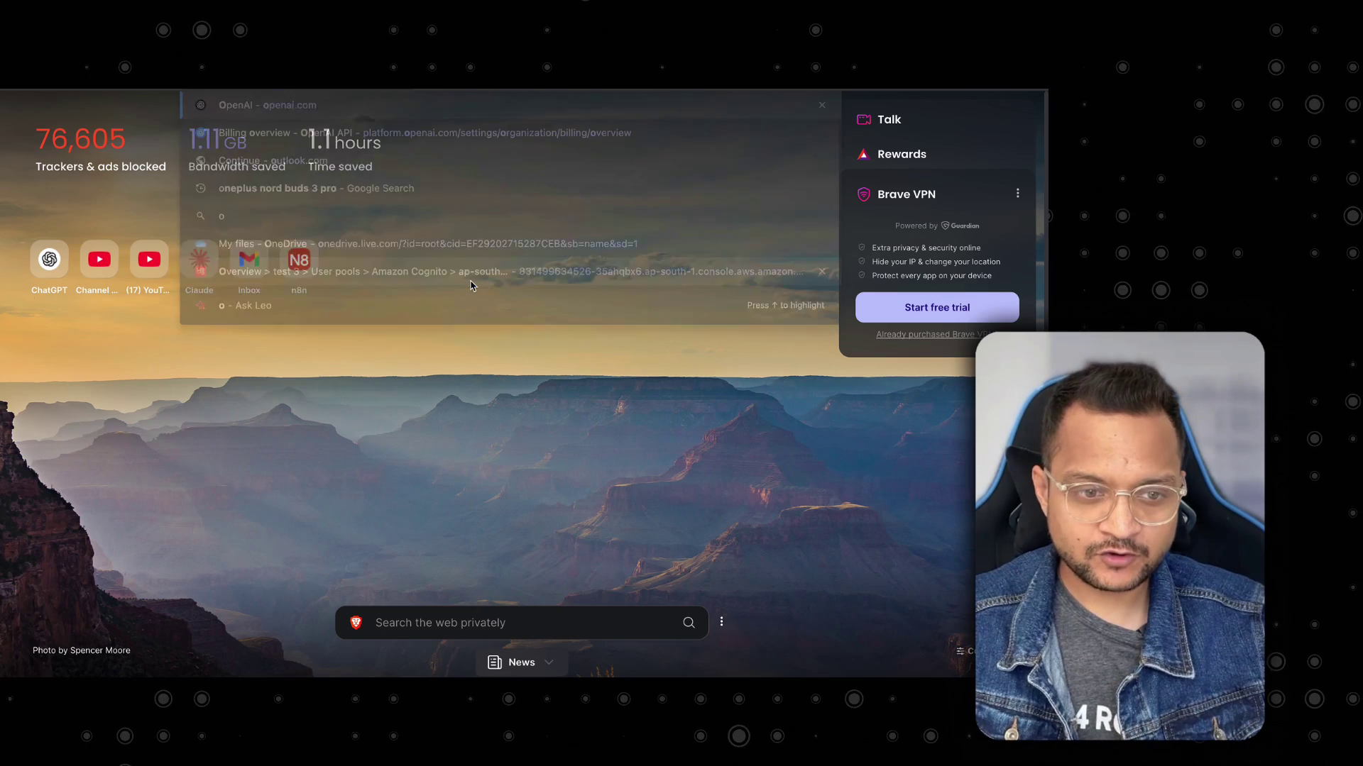
Load the OpenAI Platform API keys page in the browser.
text(pen)
key(Down)
key(Return)
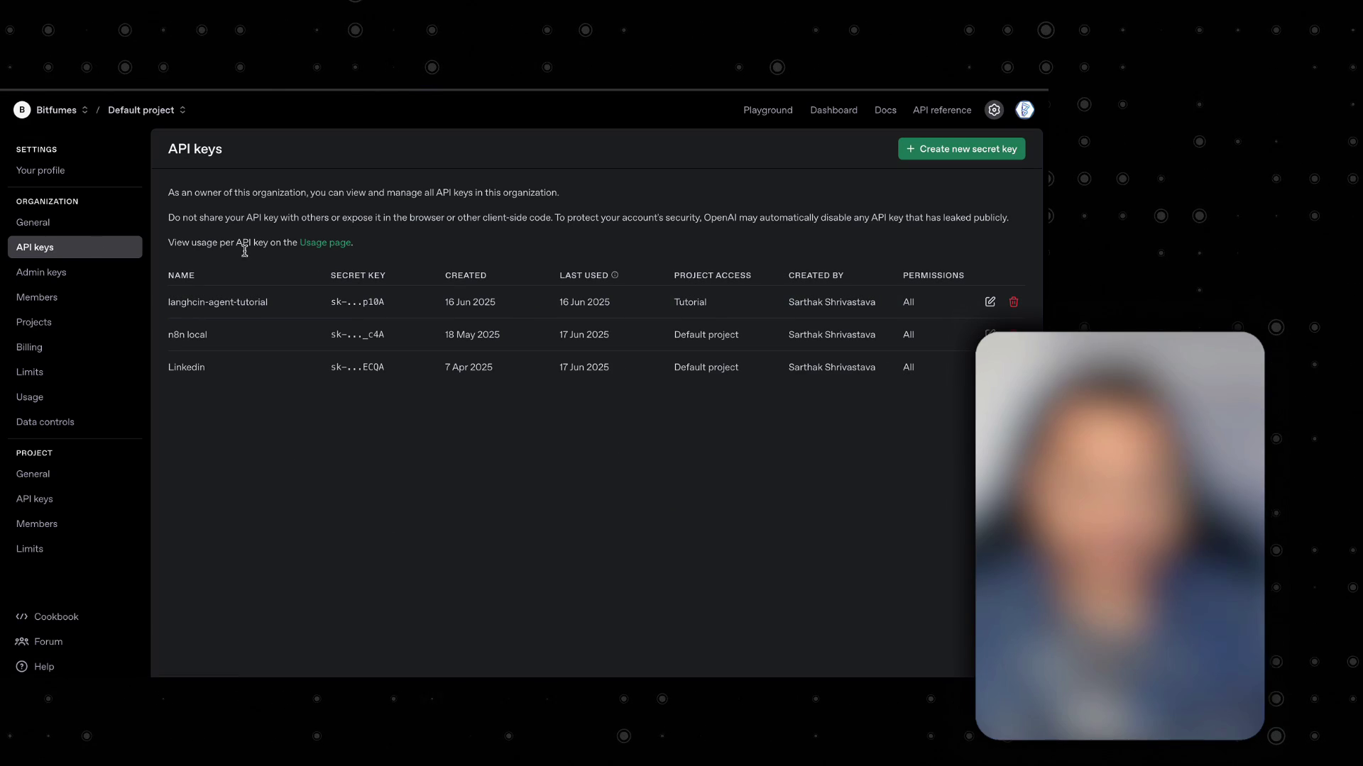
Generate a secret key named 'n8n-beginner' in the Tutorial project on OpenAI Platform.
click(964, 149)
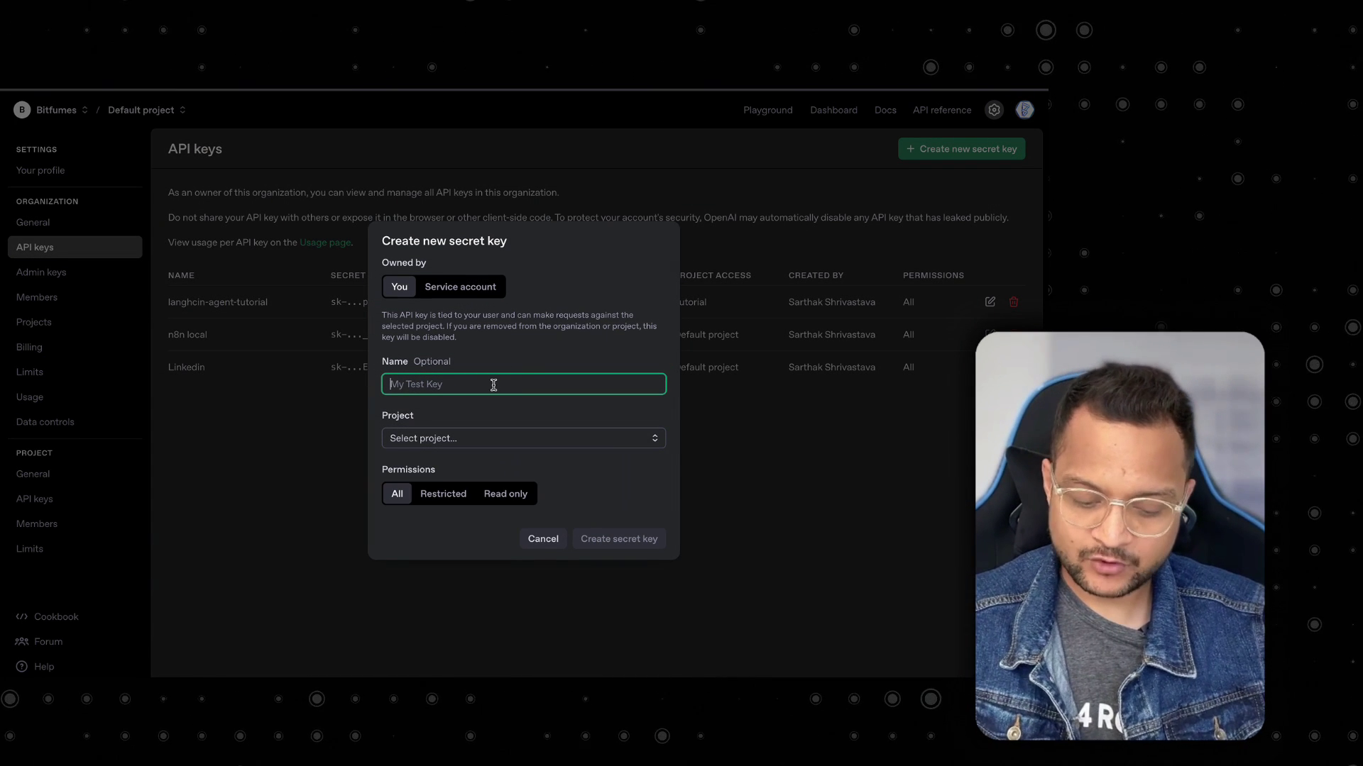
text(n8n)
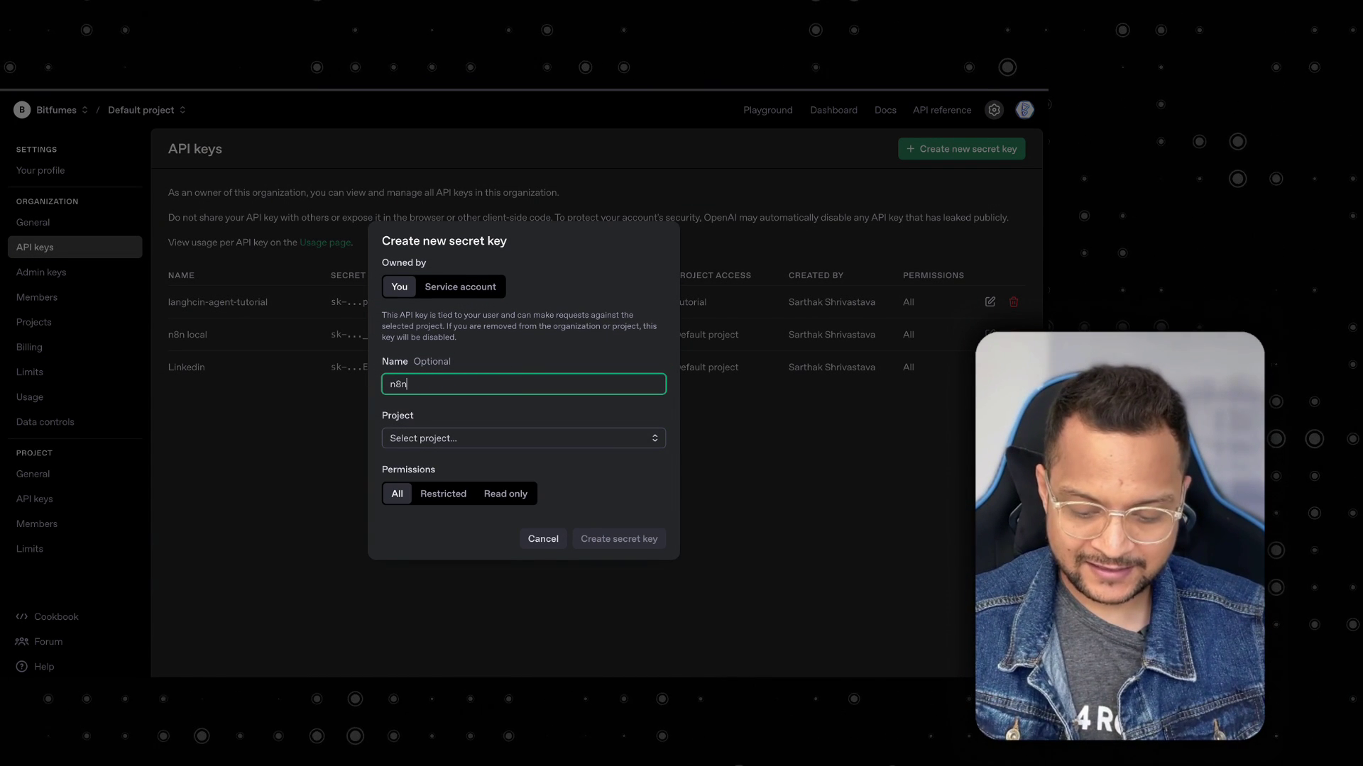
text(-beginner)
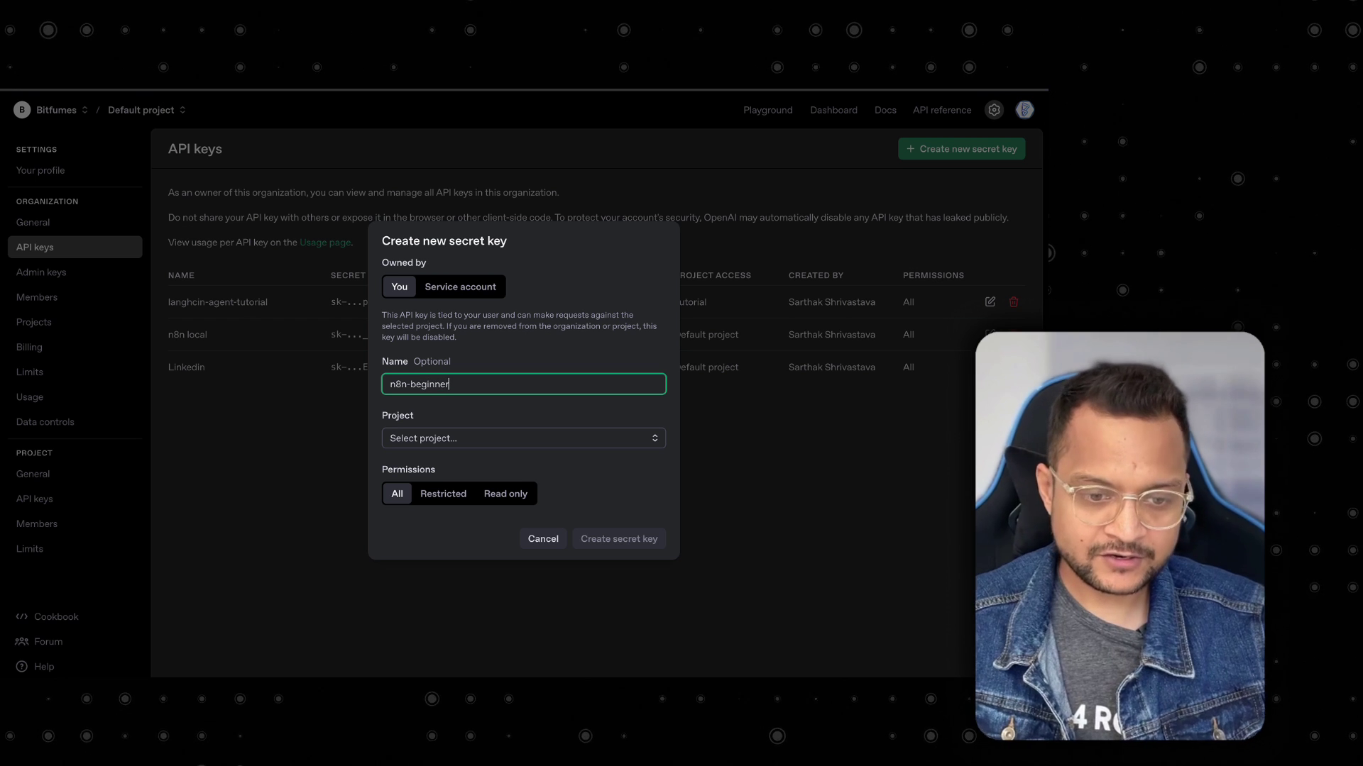
click(528, 438)
click(473, 468)
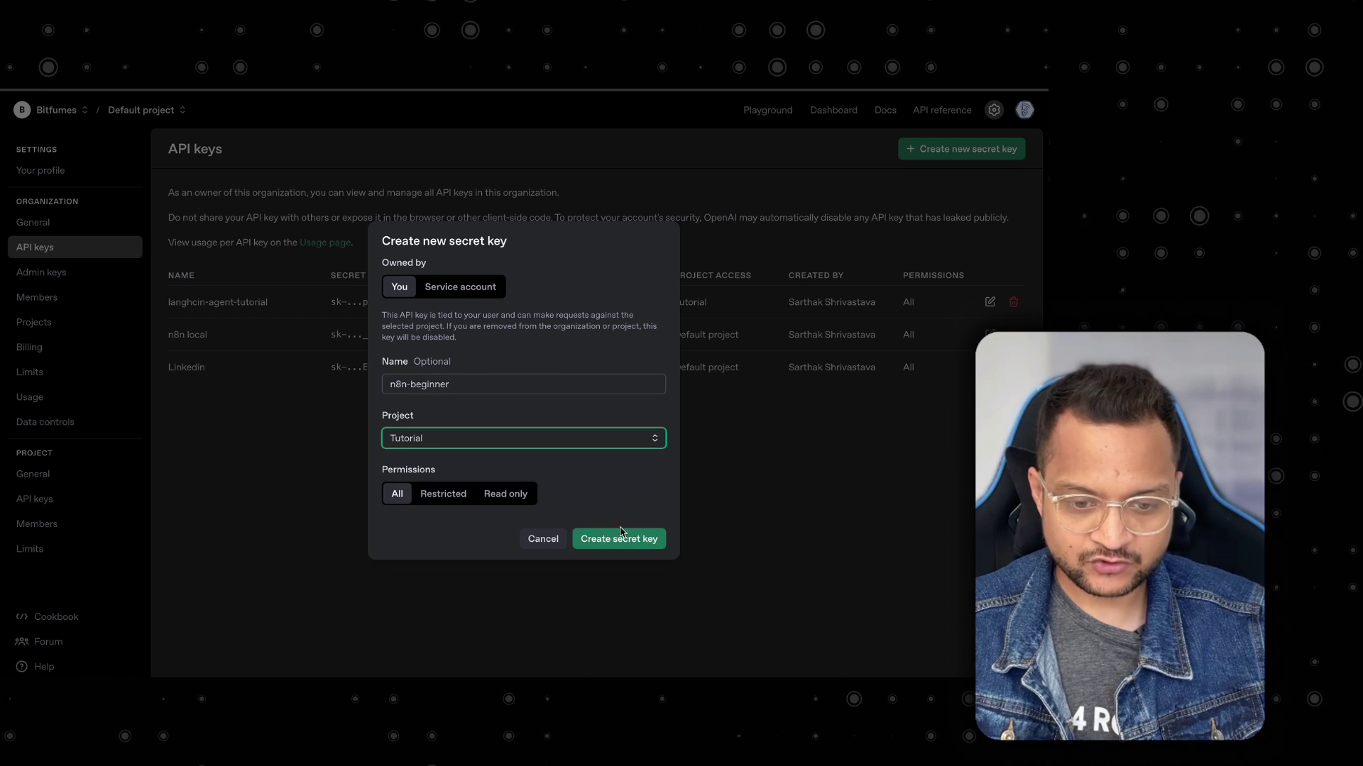
click(623, 540)
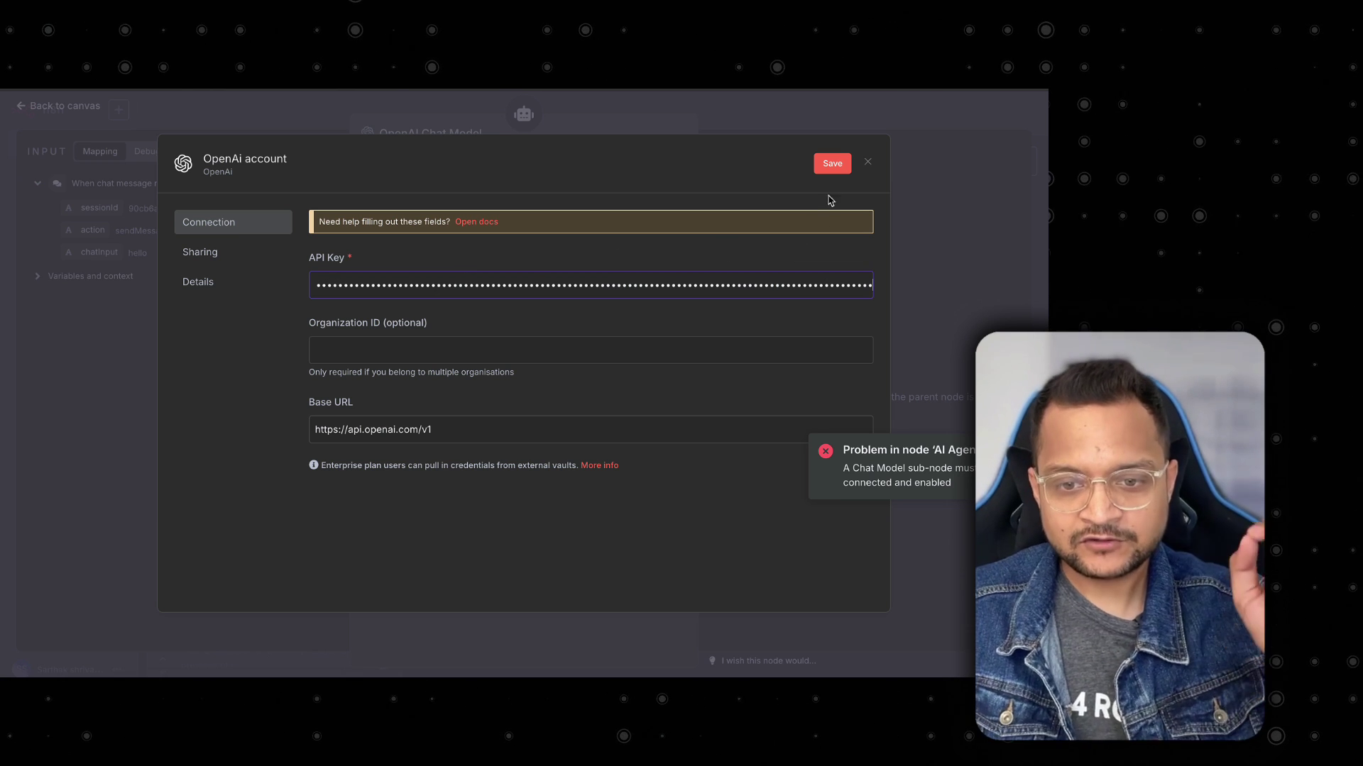
Save the OpenAI account credential, re-pasting the full API key until the connection test passes.
click(832, 164)
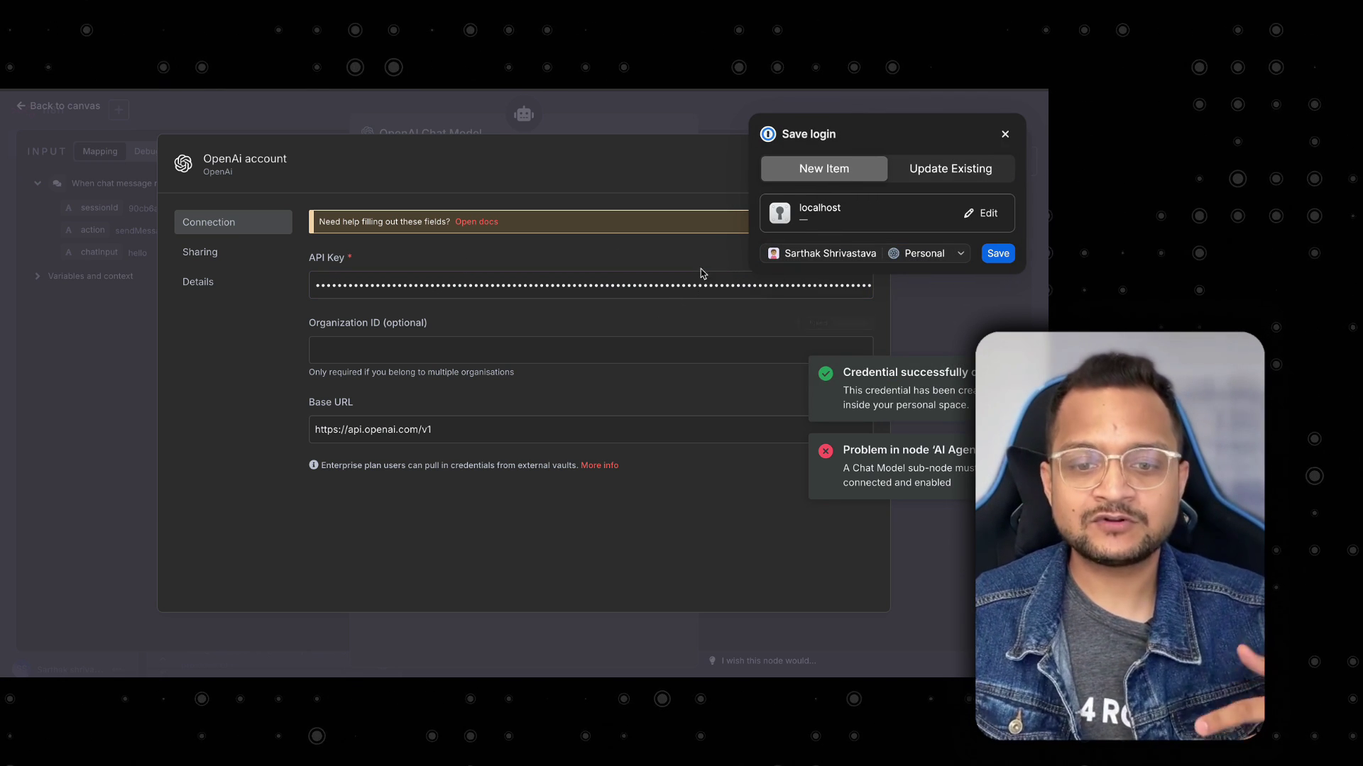
click(1005, 135)
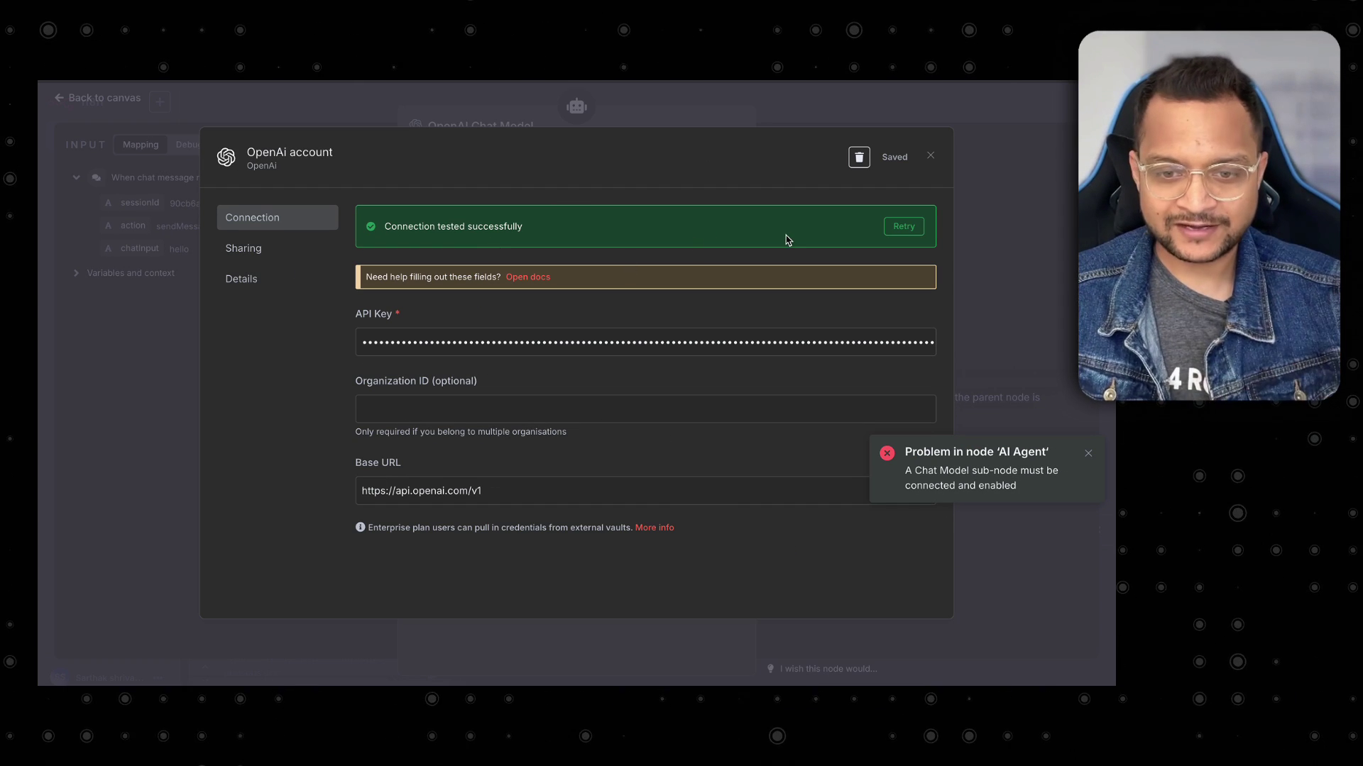
click(770, 342)
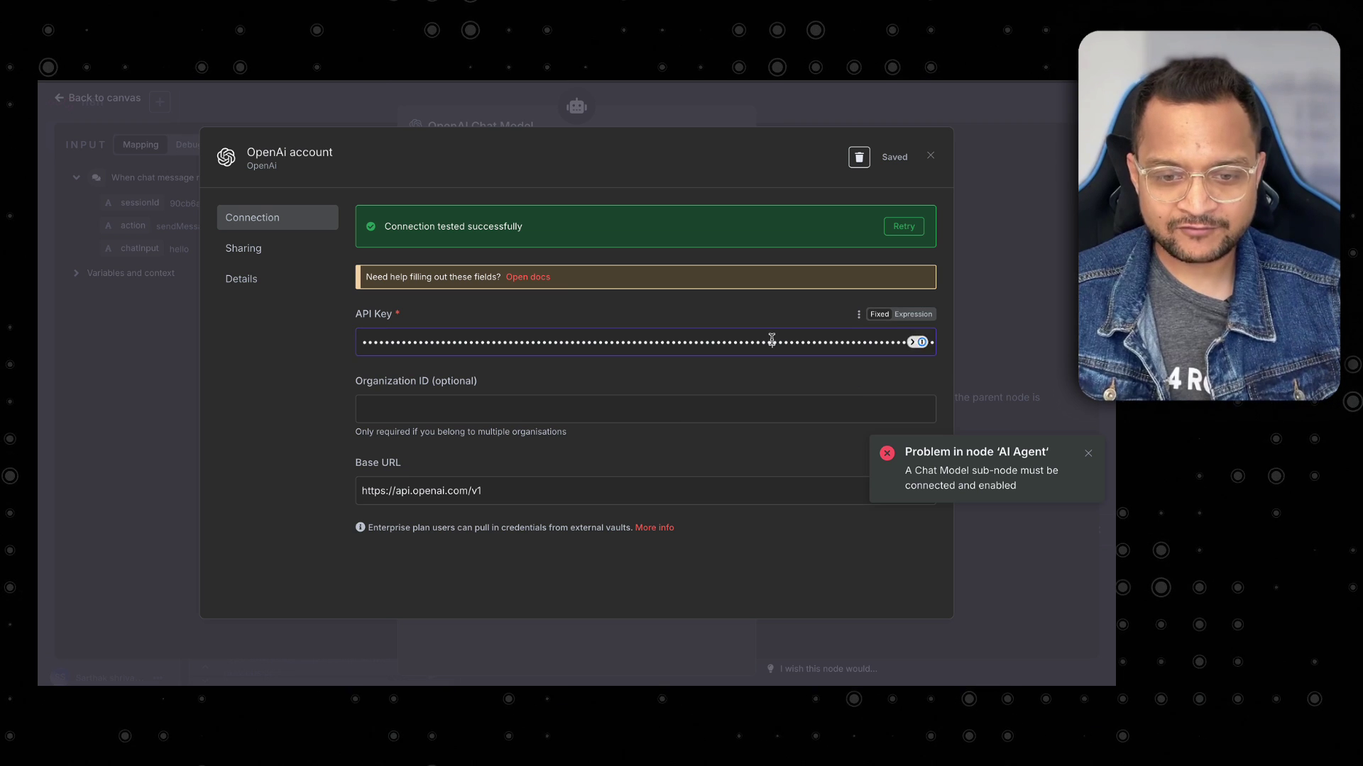
key(ctrl+a)
key(ctrl+v)
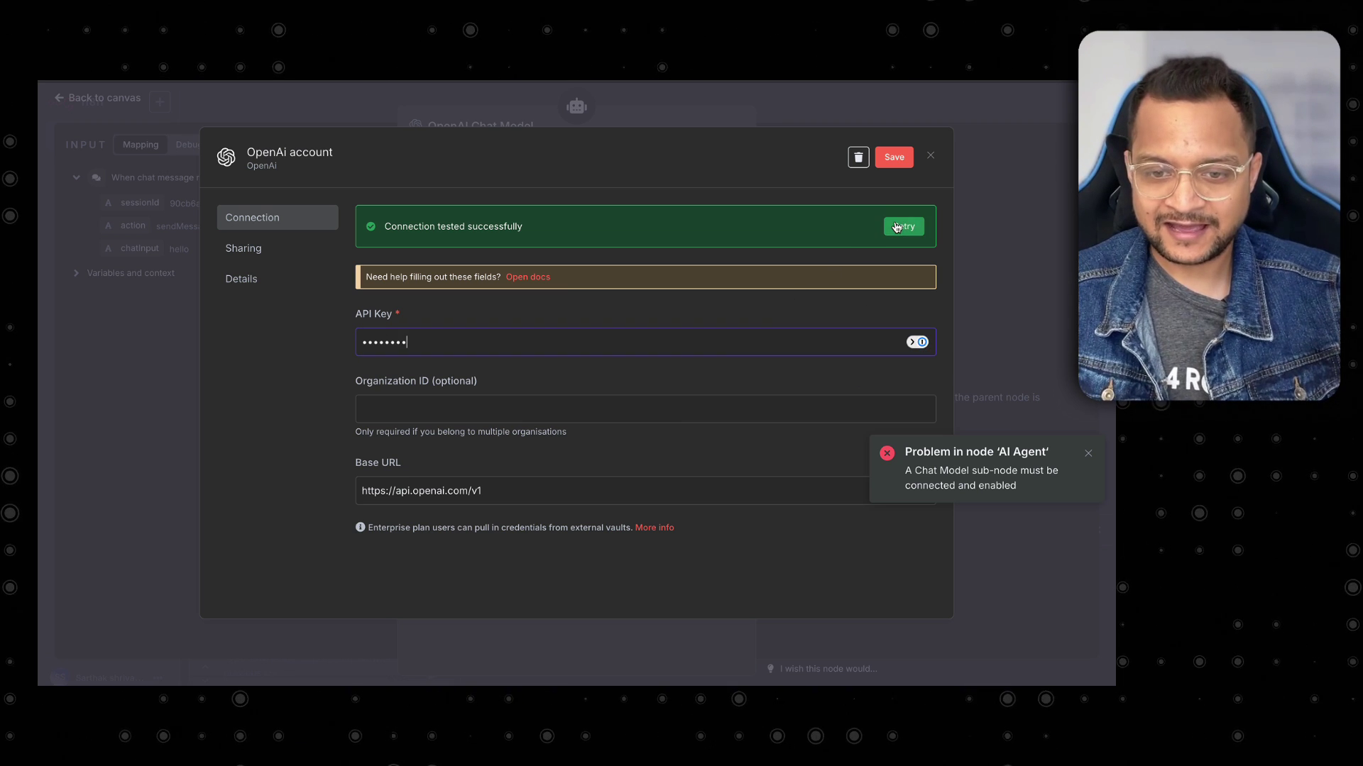
click(896, 157)
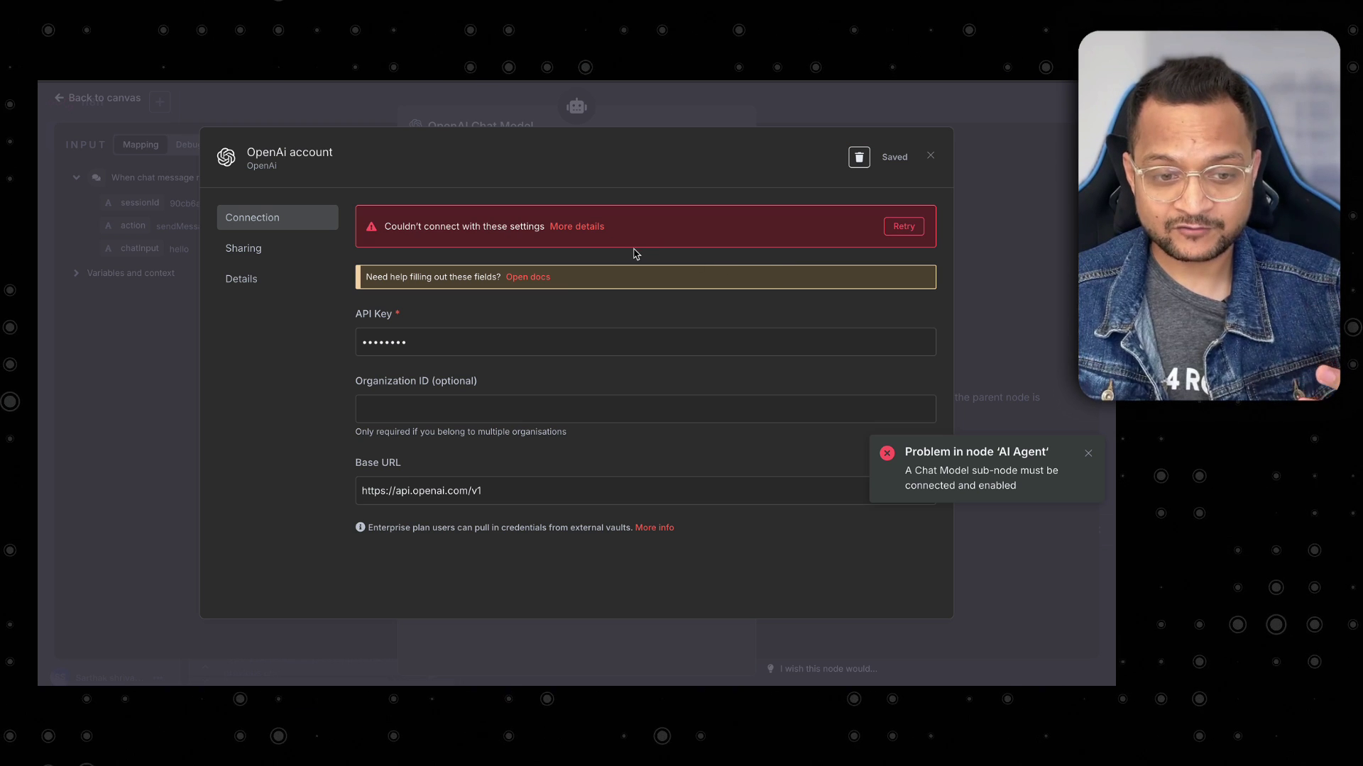
click(609, 350)
key(ctrl+a)
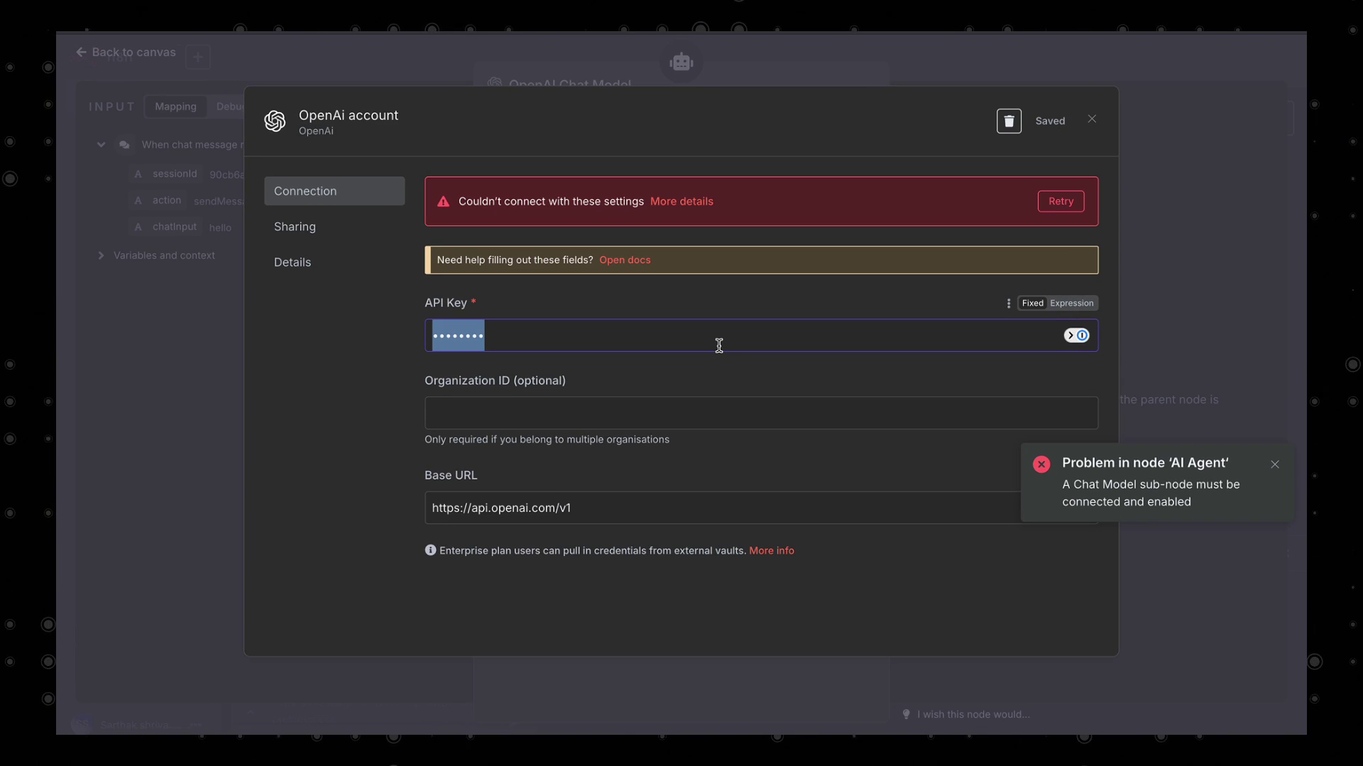
key(ctrl+v)
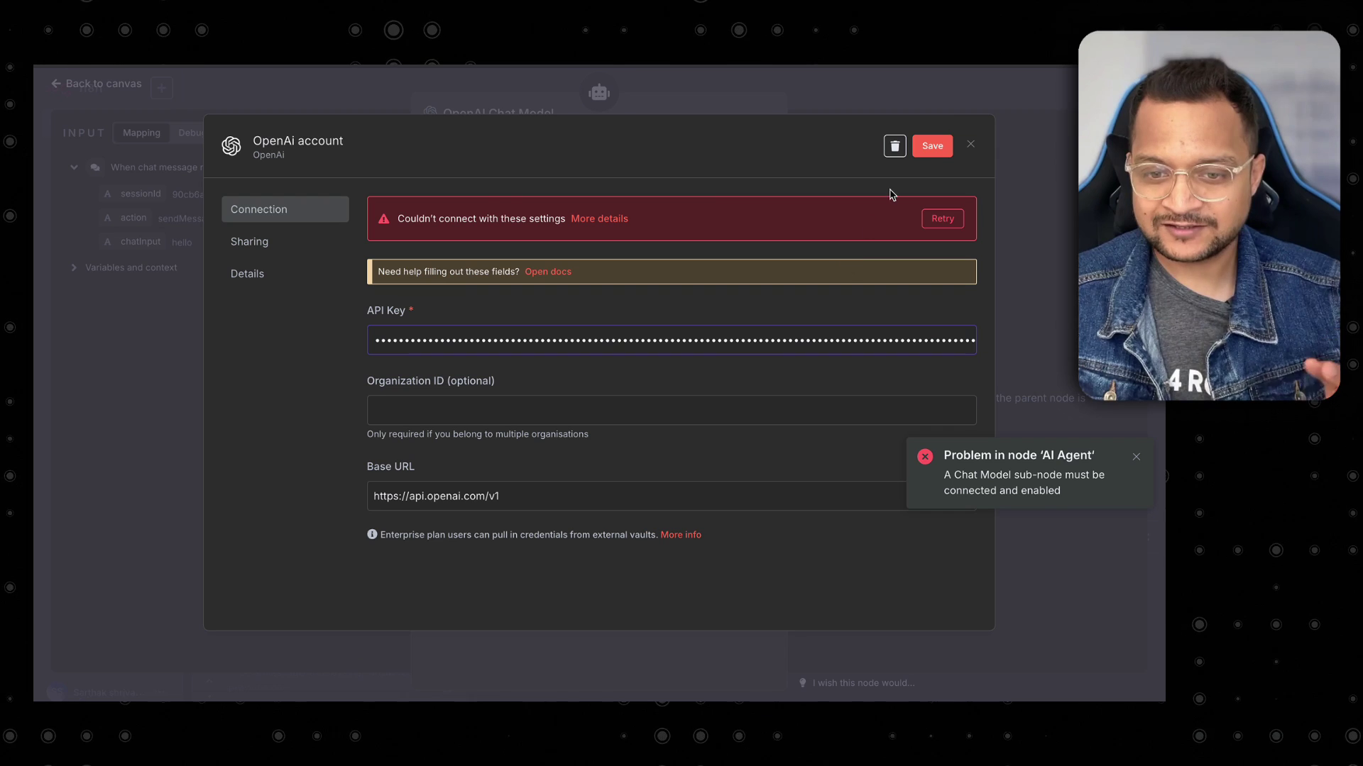
click(933, 146)
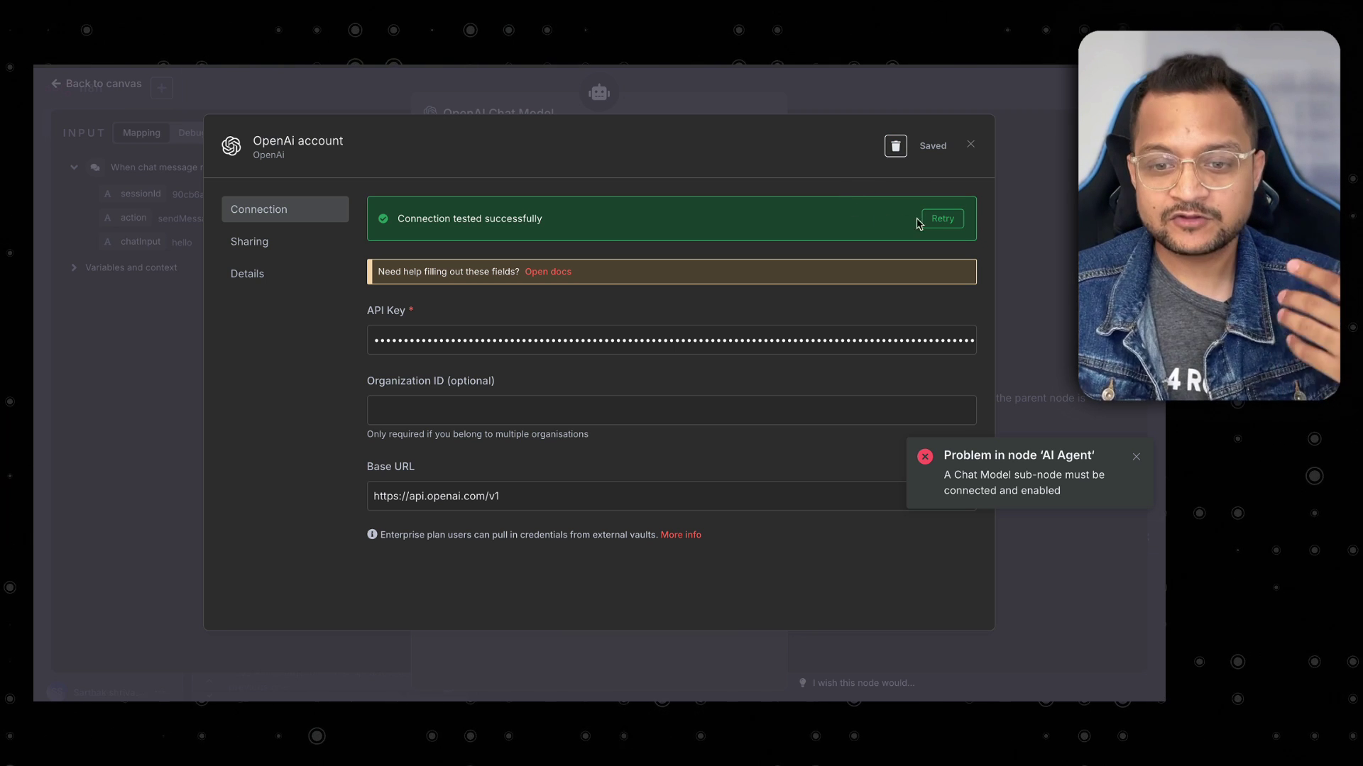
Close the credential and keep gpt-4o-mini as the chat model.
click(970, 145)
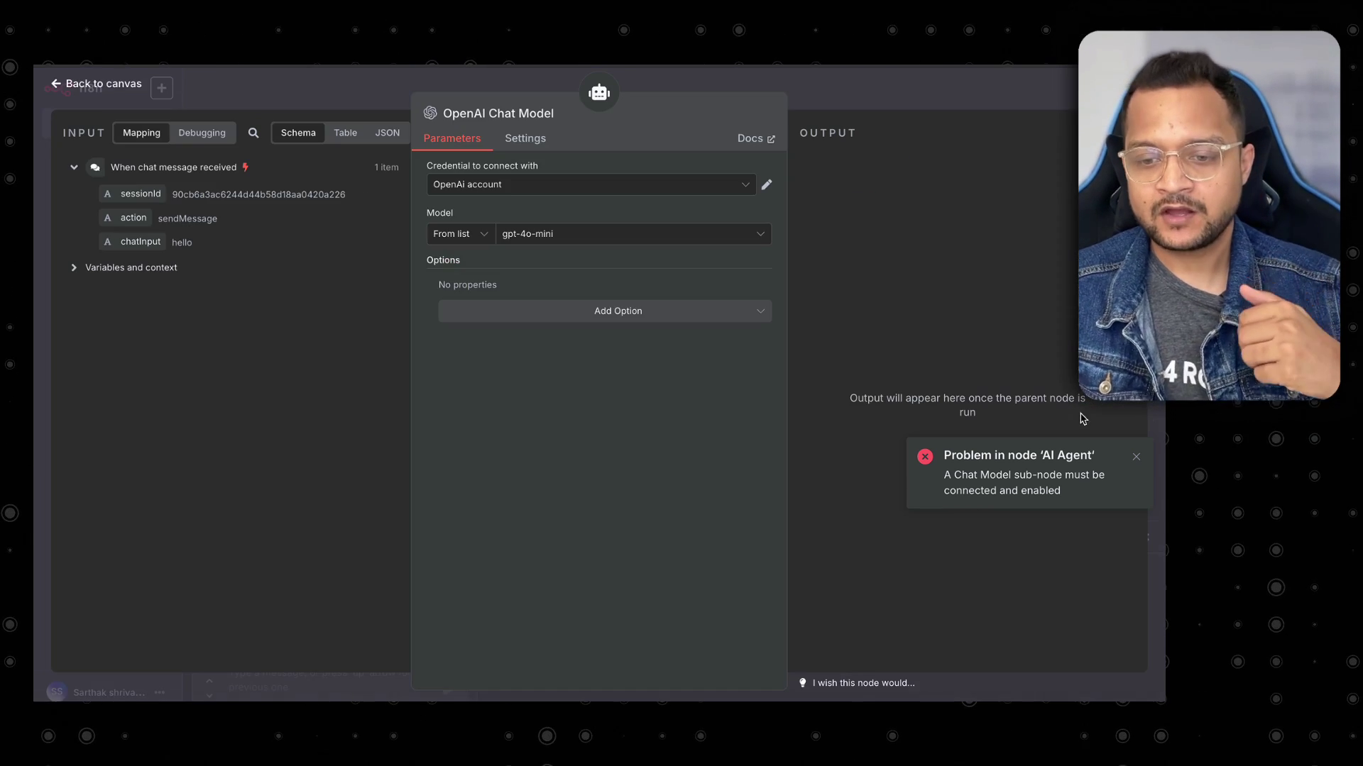
click(1133, 459)
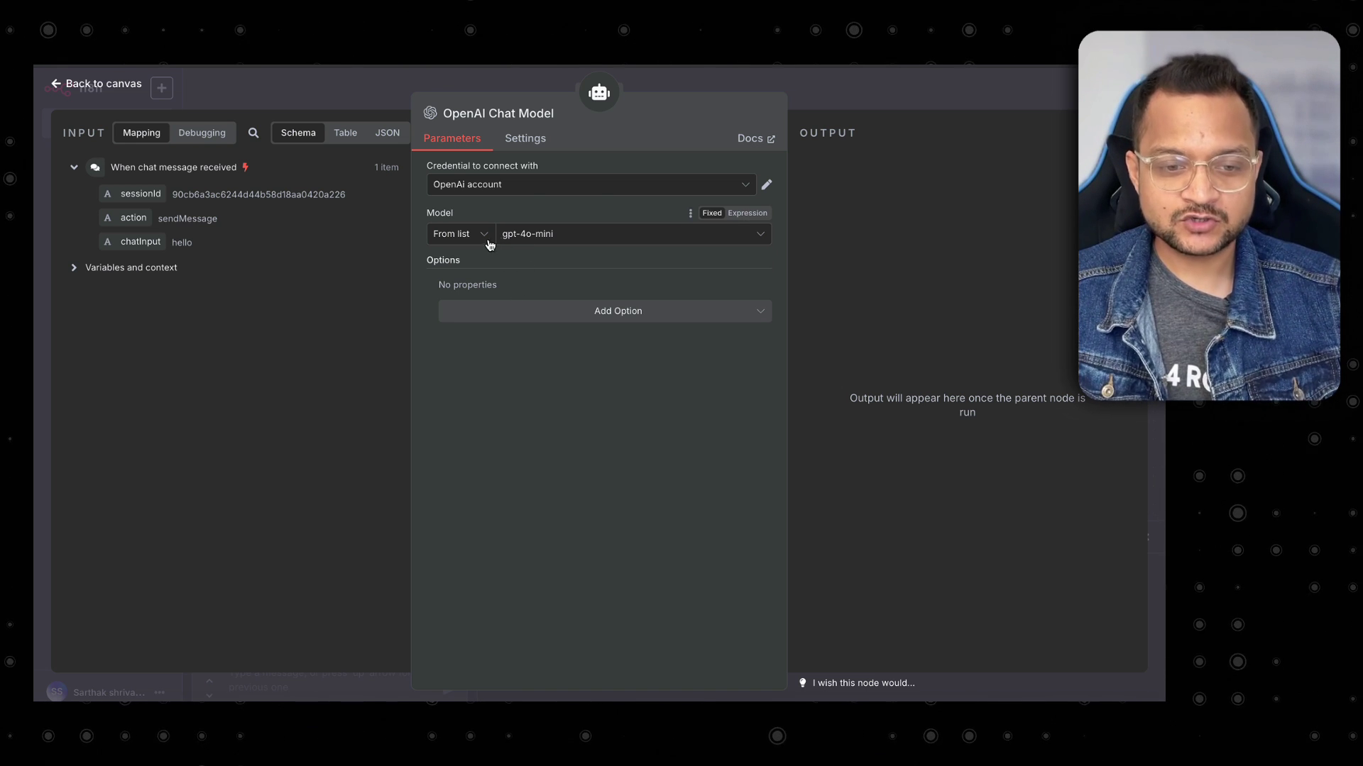
click(573, 241)
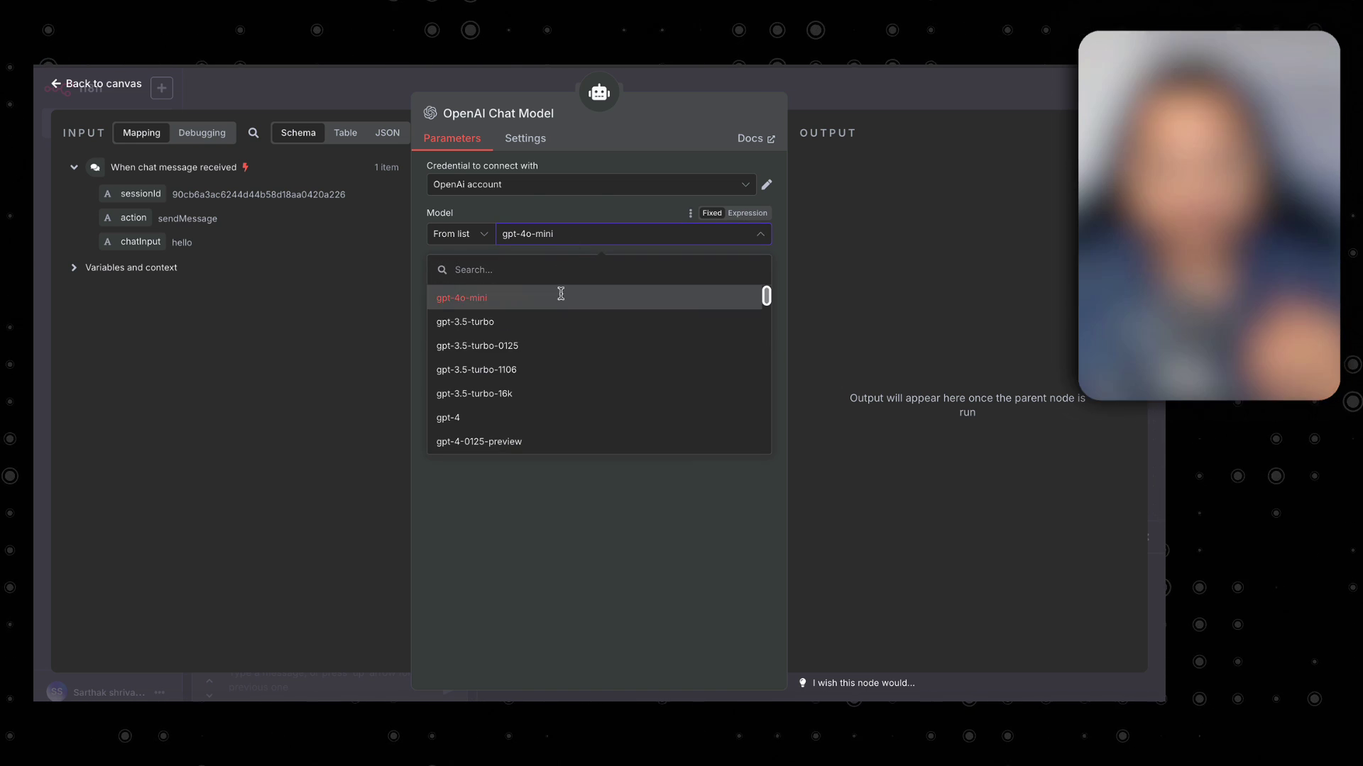
scroll(557, 356, down, 8)
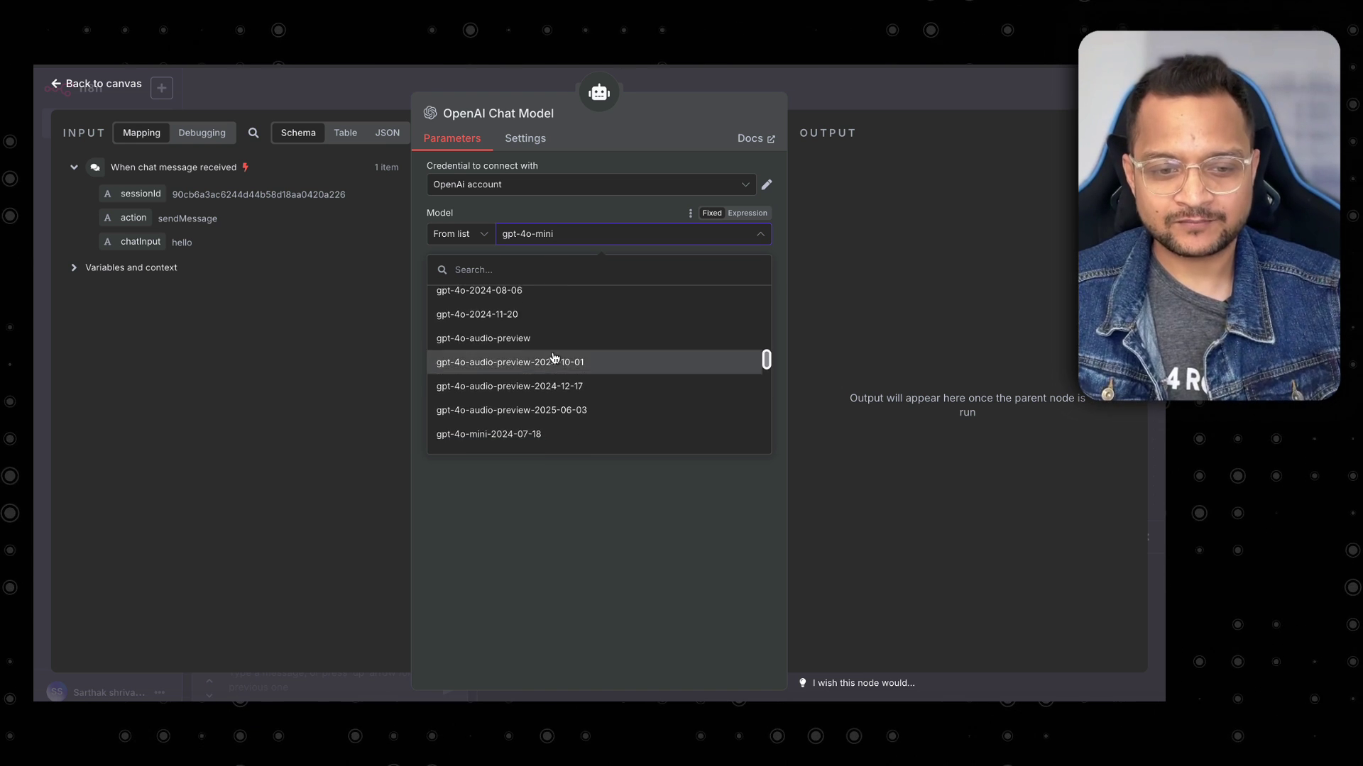
scroll(559, 344, up, 8)
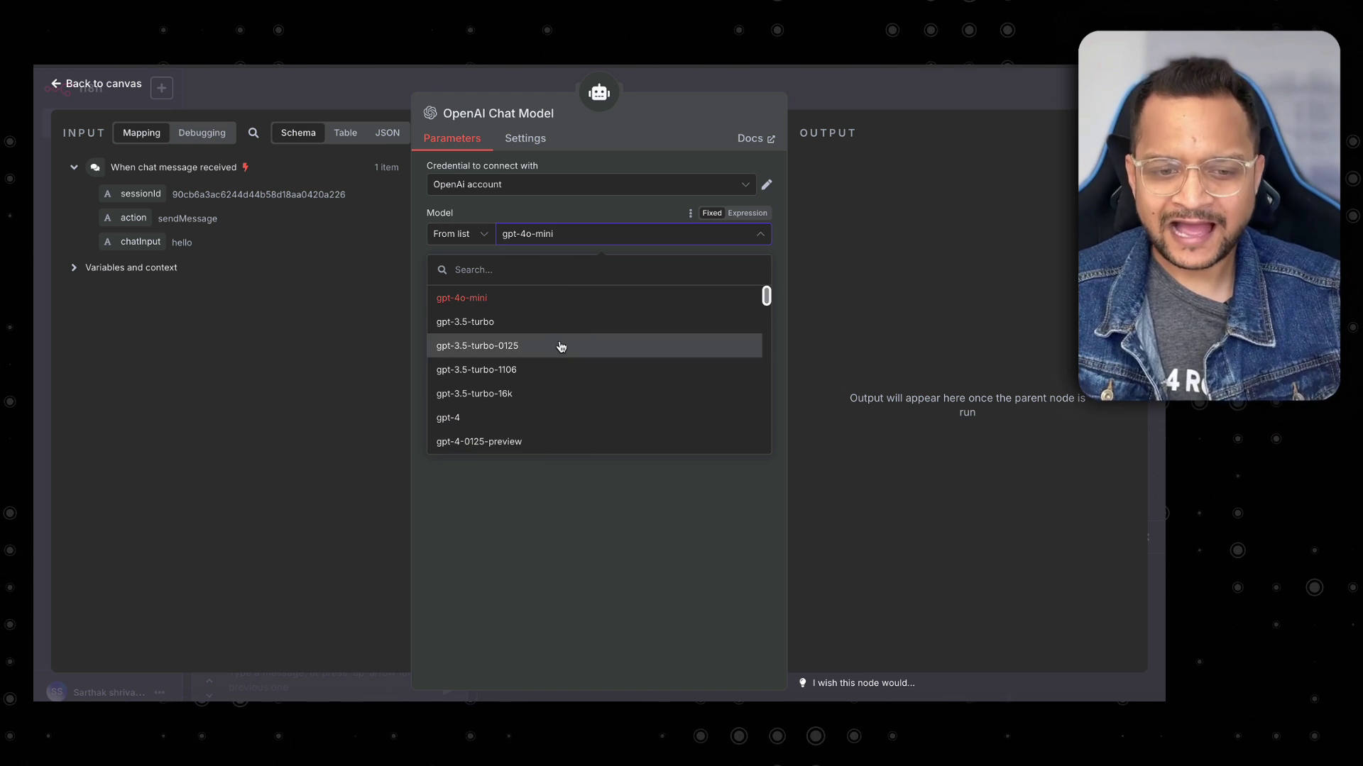
click(575, 214)
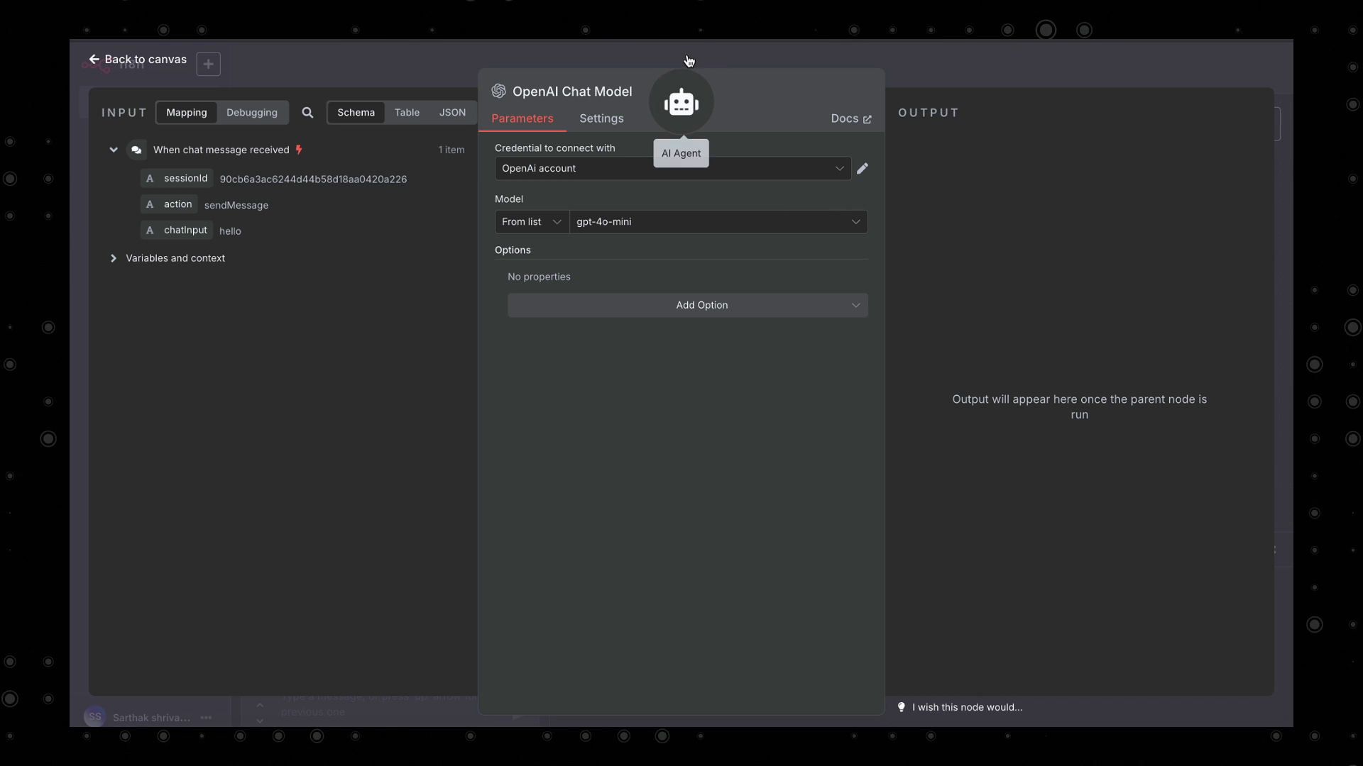
Reopen the AI Agent node's settings from the workflow canvas.
click(682, 102)
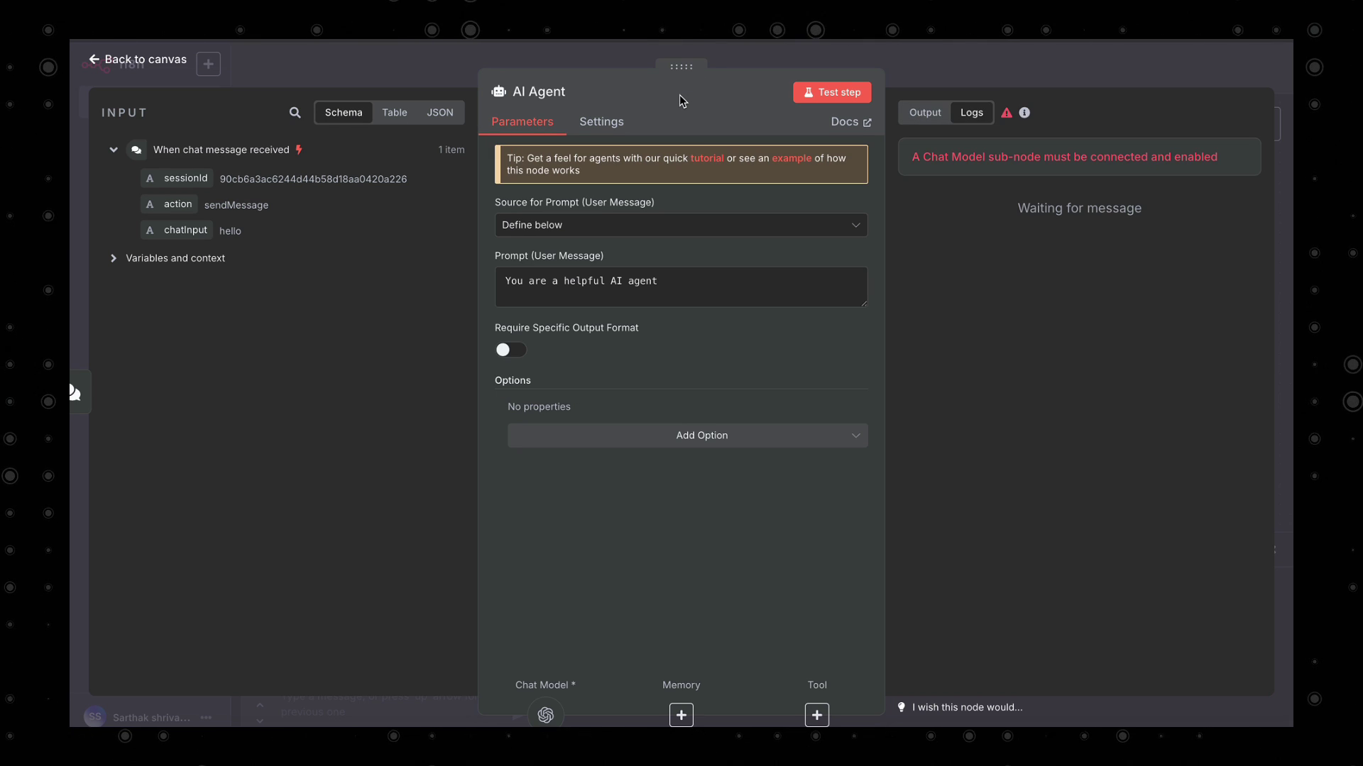
click(409, 79)
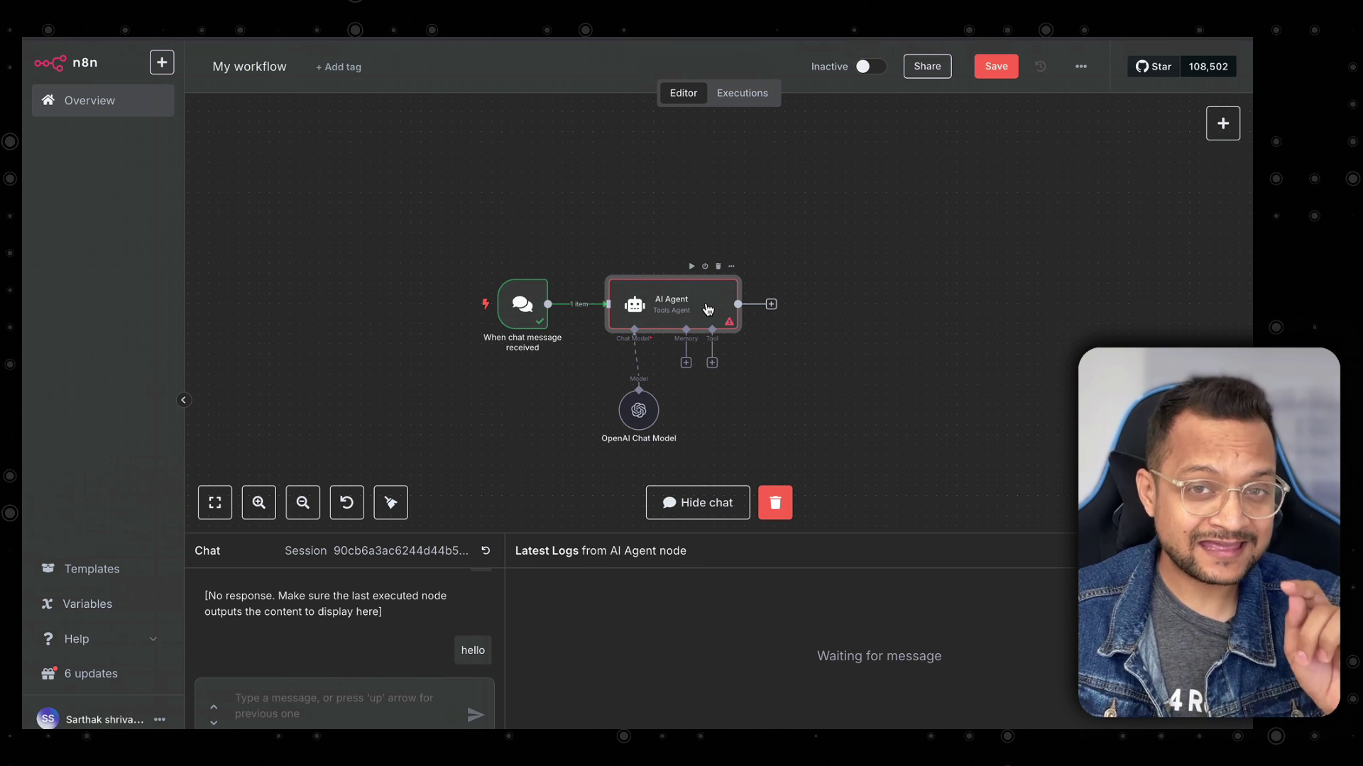
double_click(708, 308)
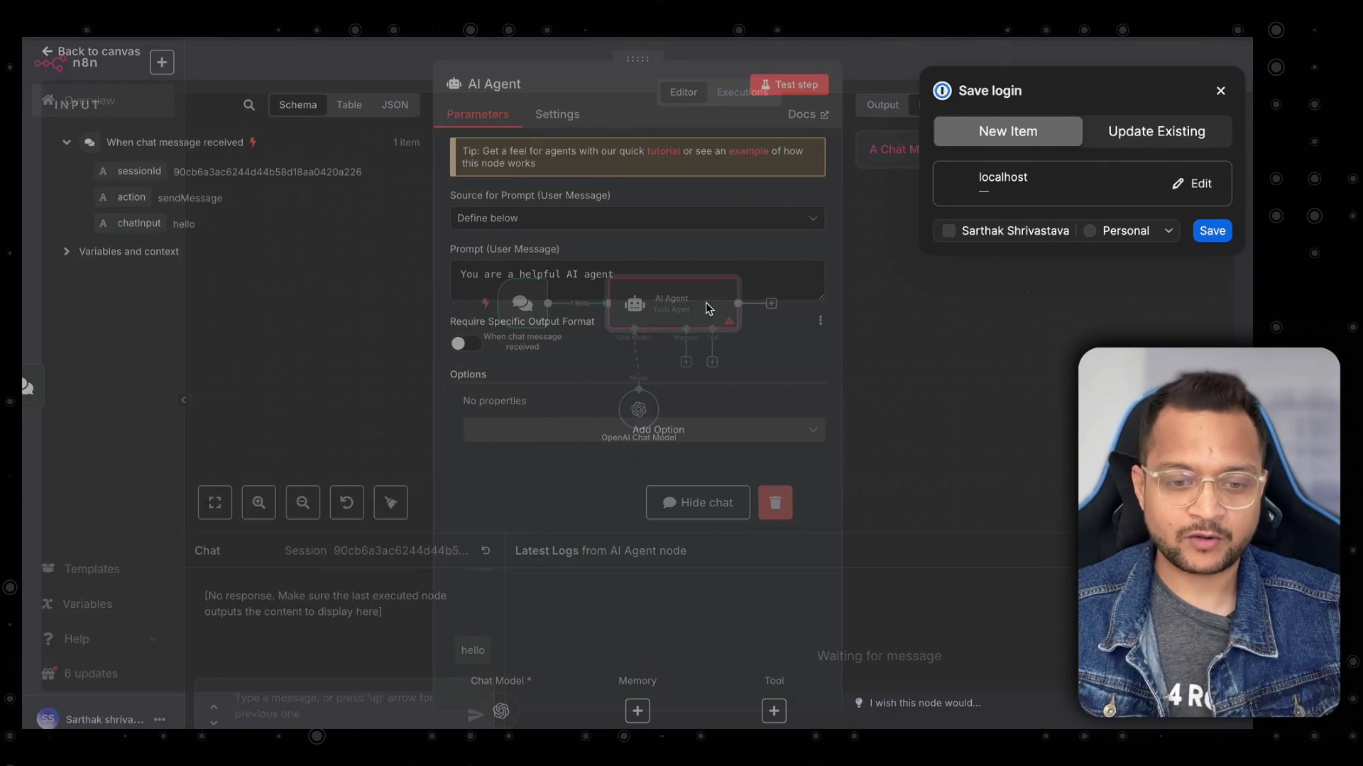
click(1202, 90)
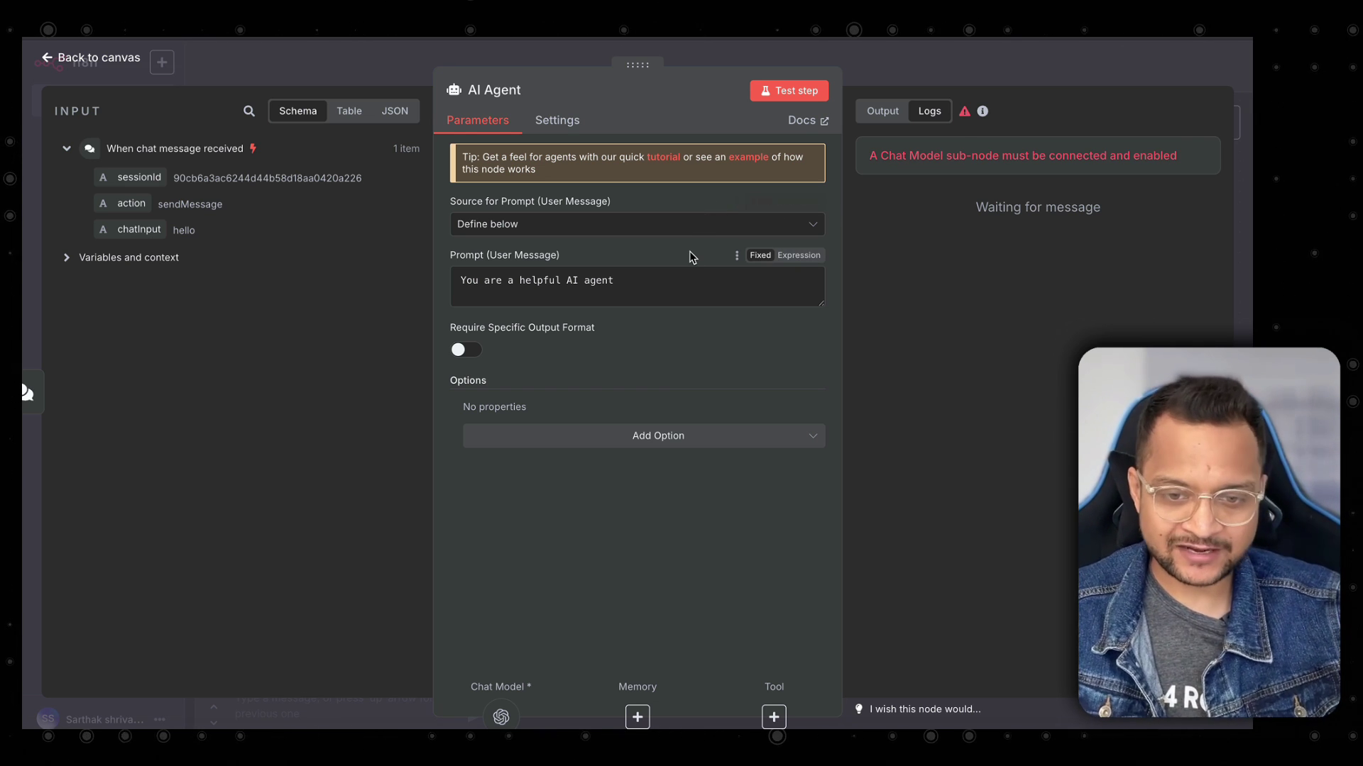
Run the AI Agent test step with the OpenAI Chat Model connected.
drag(908, 155, 1035, 154)
click(979, 395)
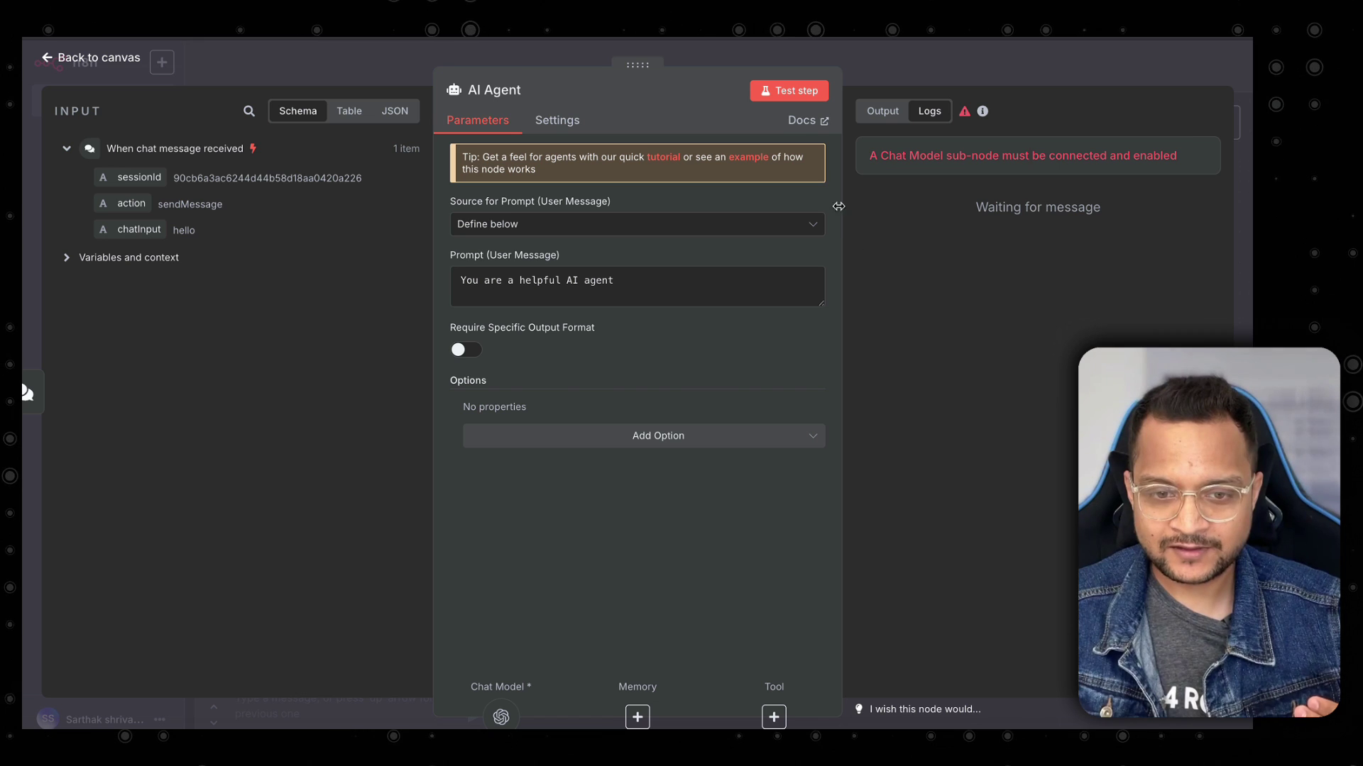
click(803, 103)
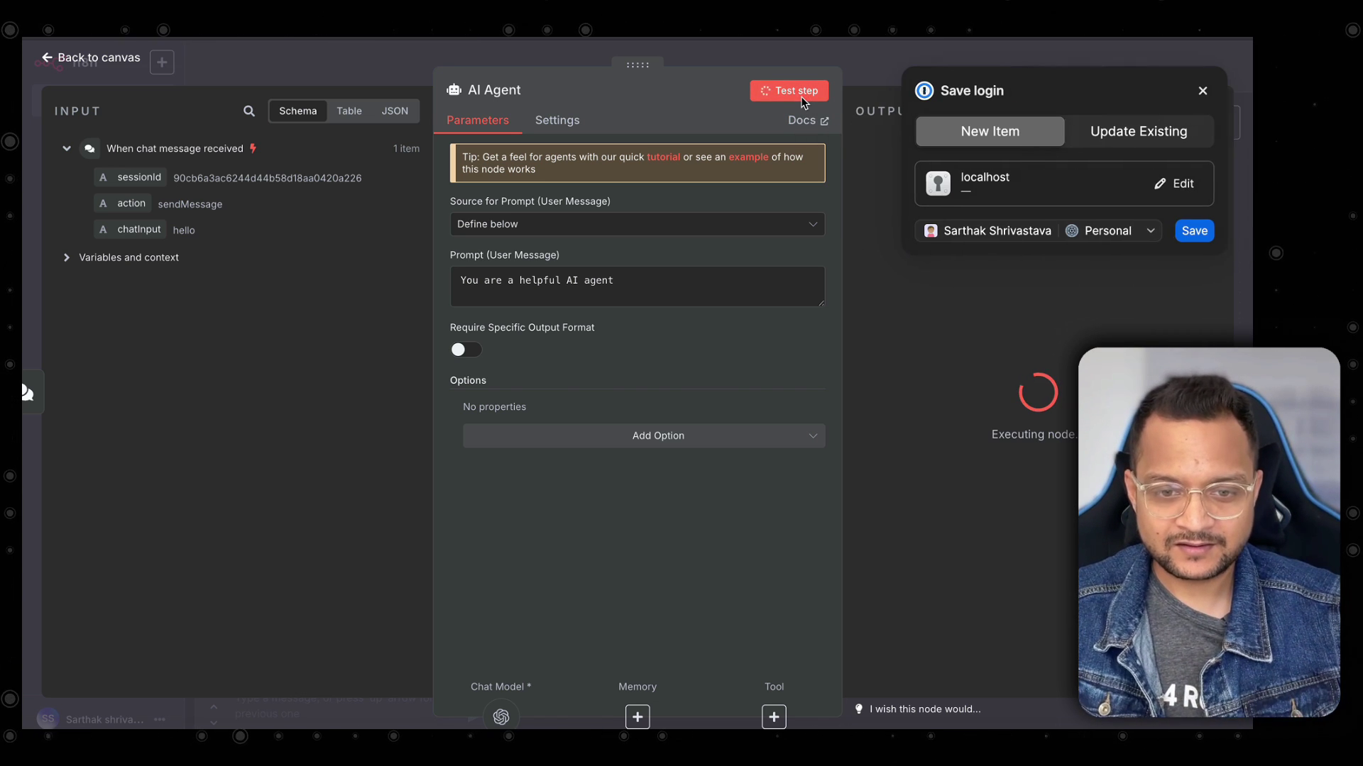
click(1203, 91)
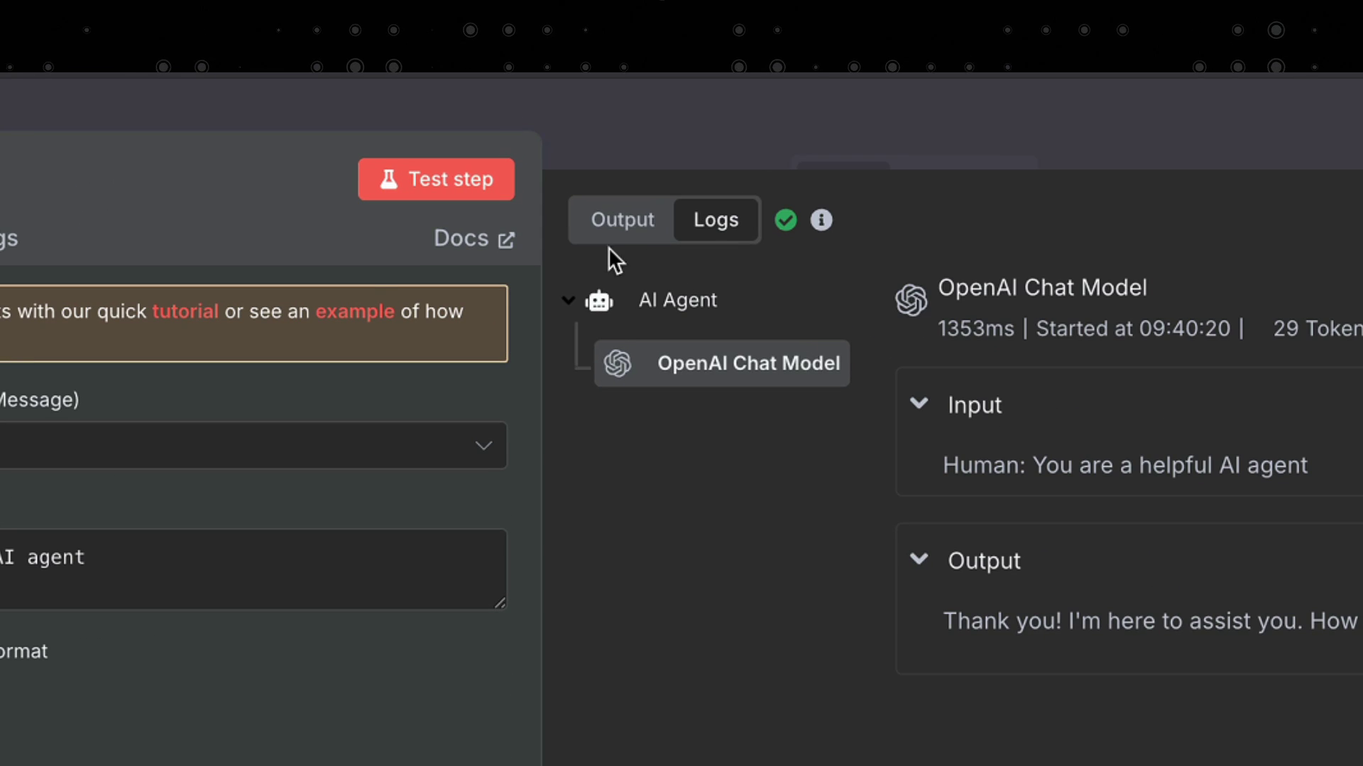
Check the agent's greeting reply to 'hi' in the Output tab, then return to the canvas.
click(619, 231)
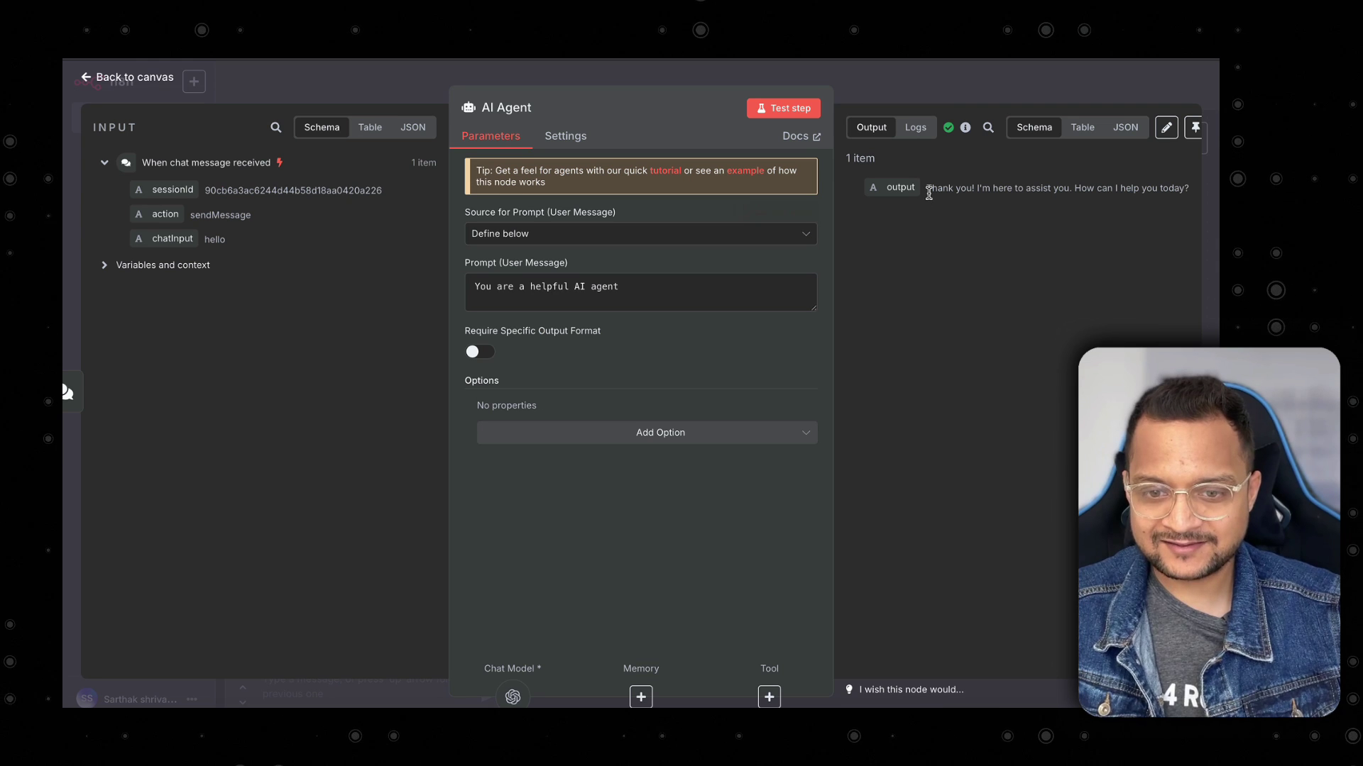
triple_click(928, 190)
click(1031, 216)
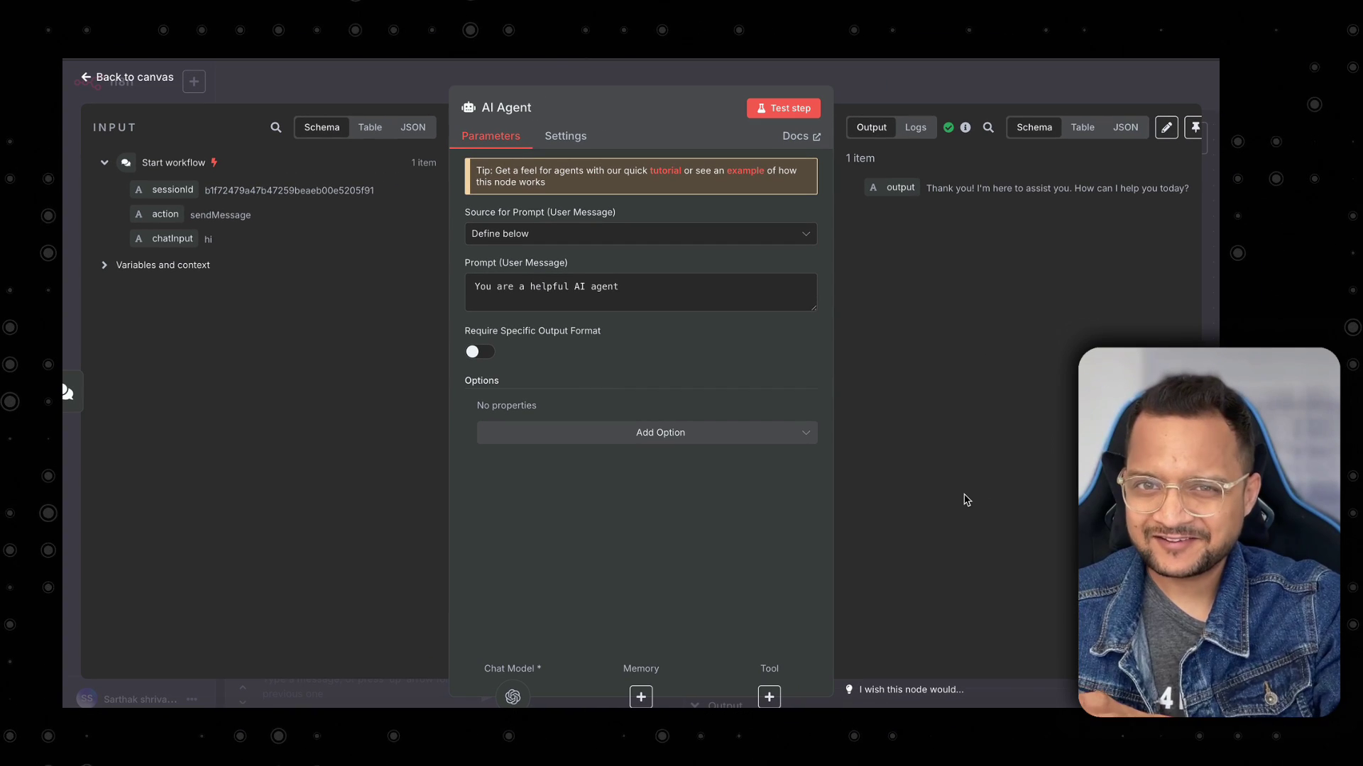
click(539, 84)
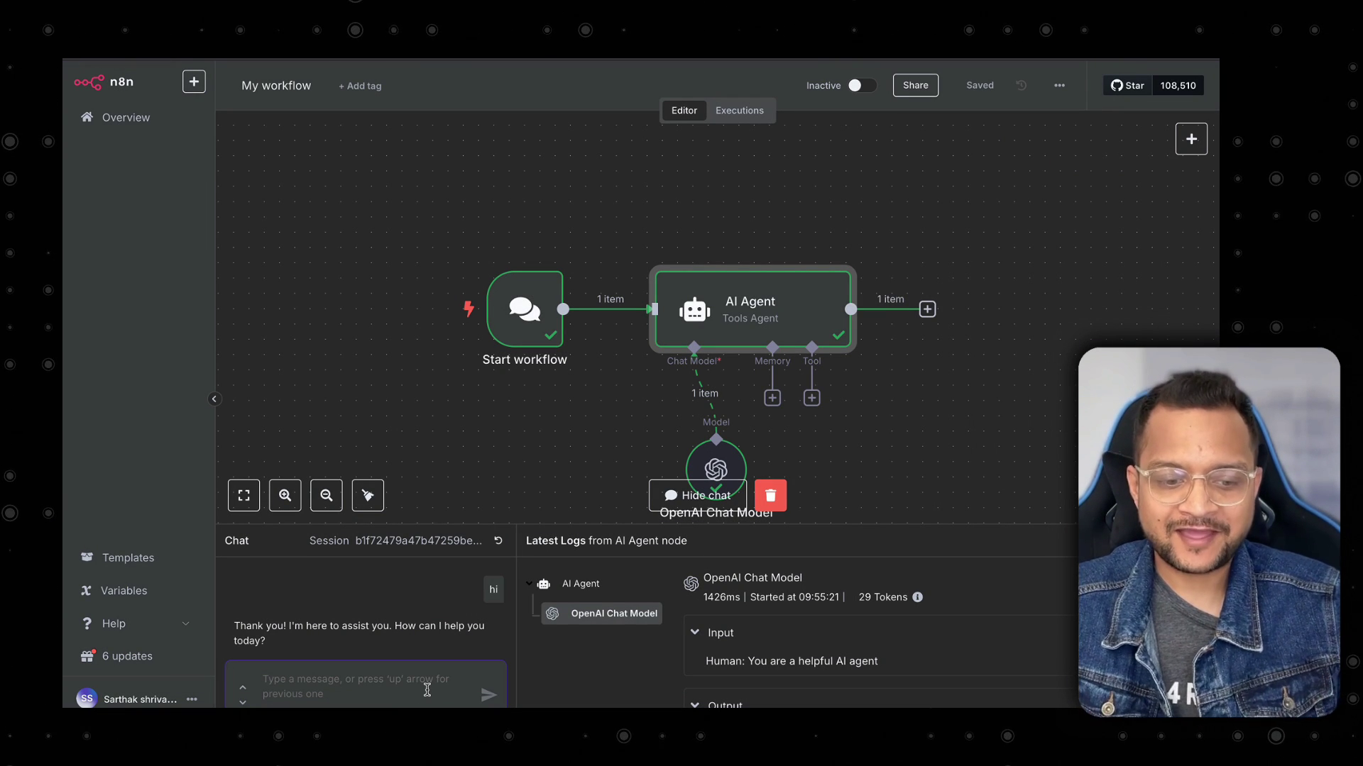
Ask the agent 'what is the capital pf franch' and get only its generic greeting back.
text(wha)
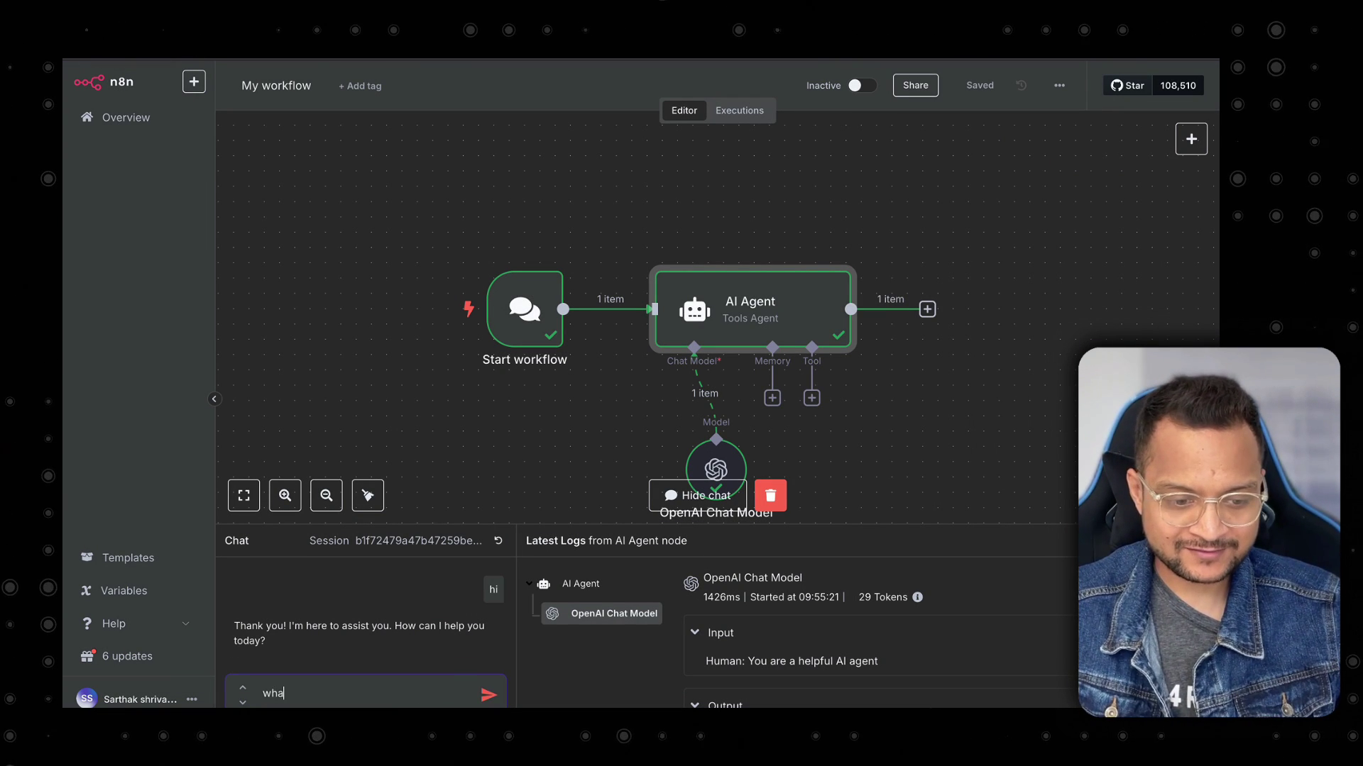
text(t is the capital)
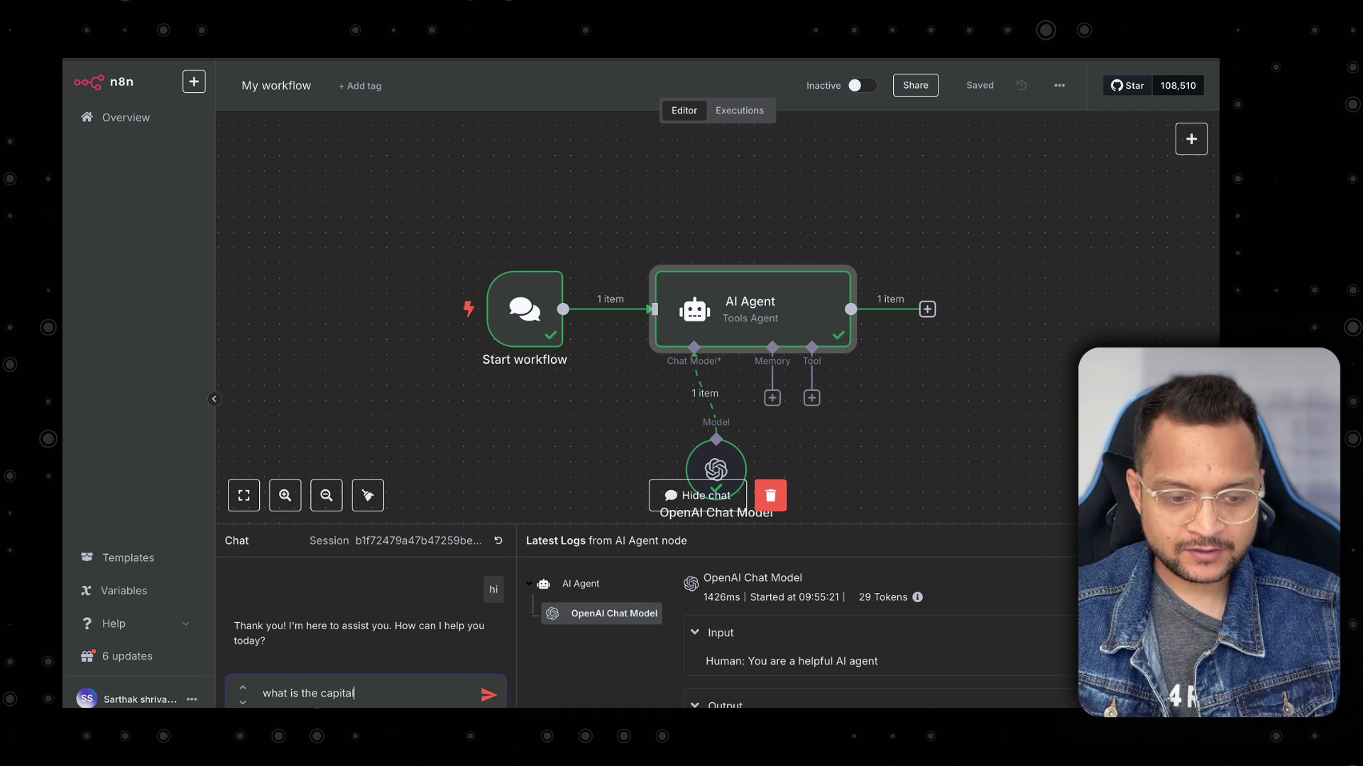
text( p)
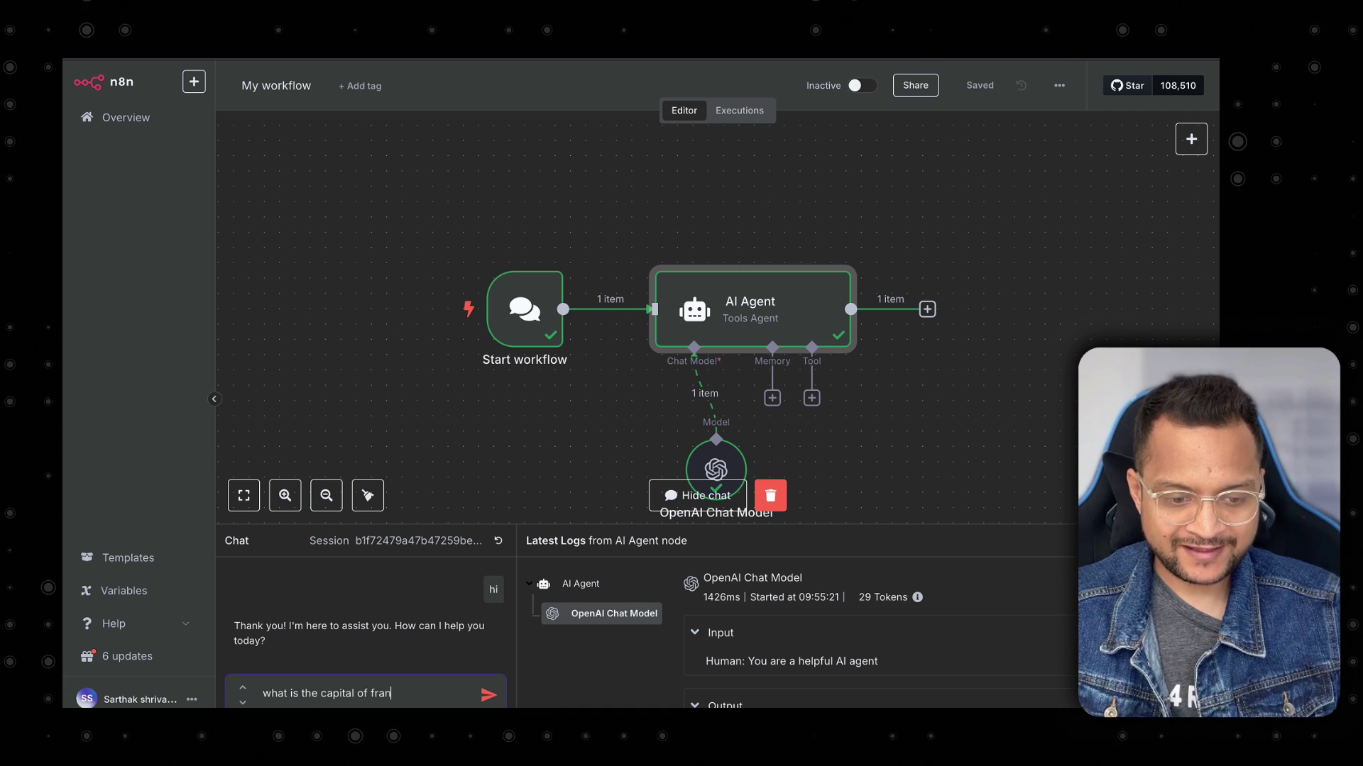
text(f franch)
key(Return)
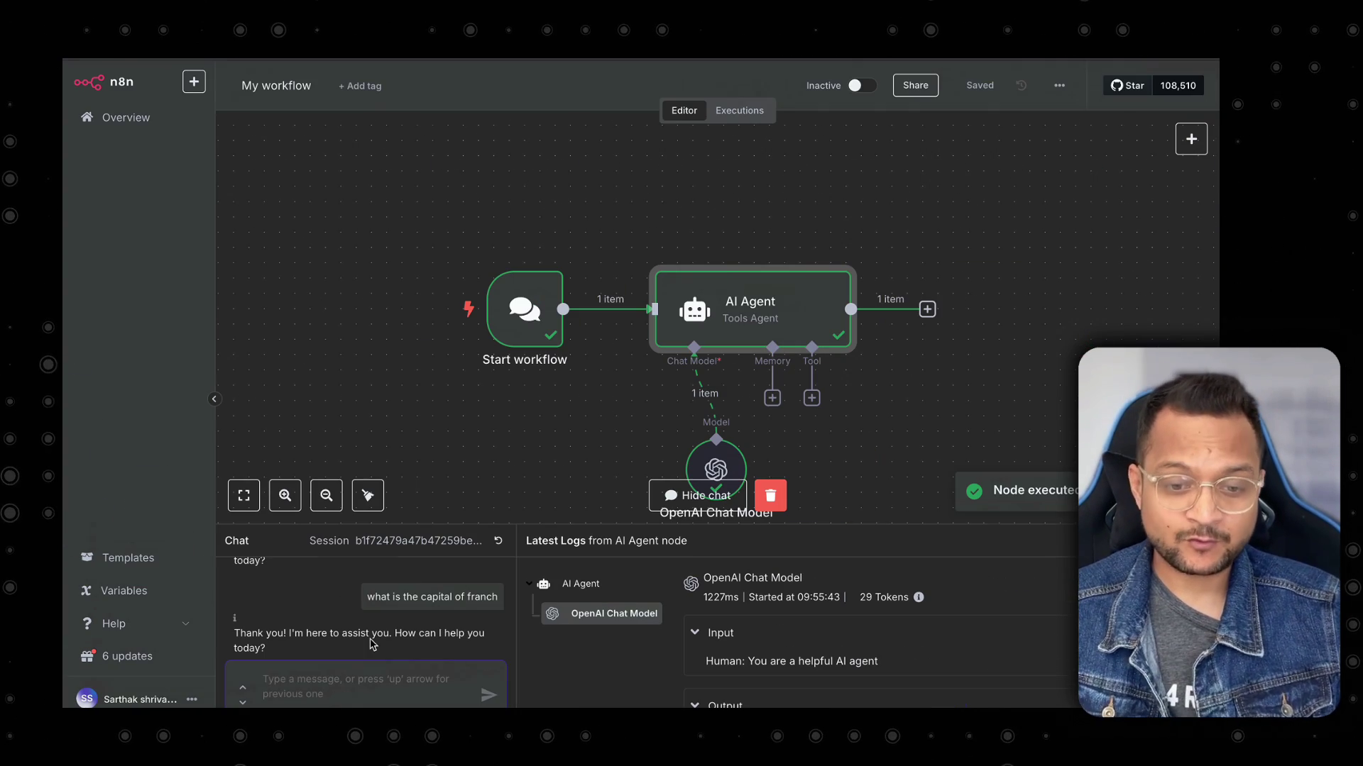
scroll(713, 365, down, 2)
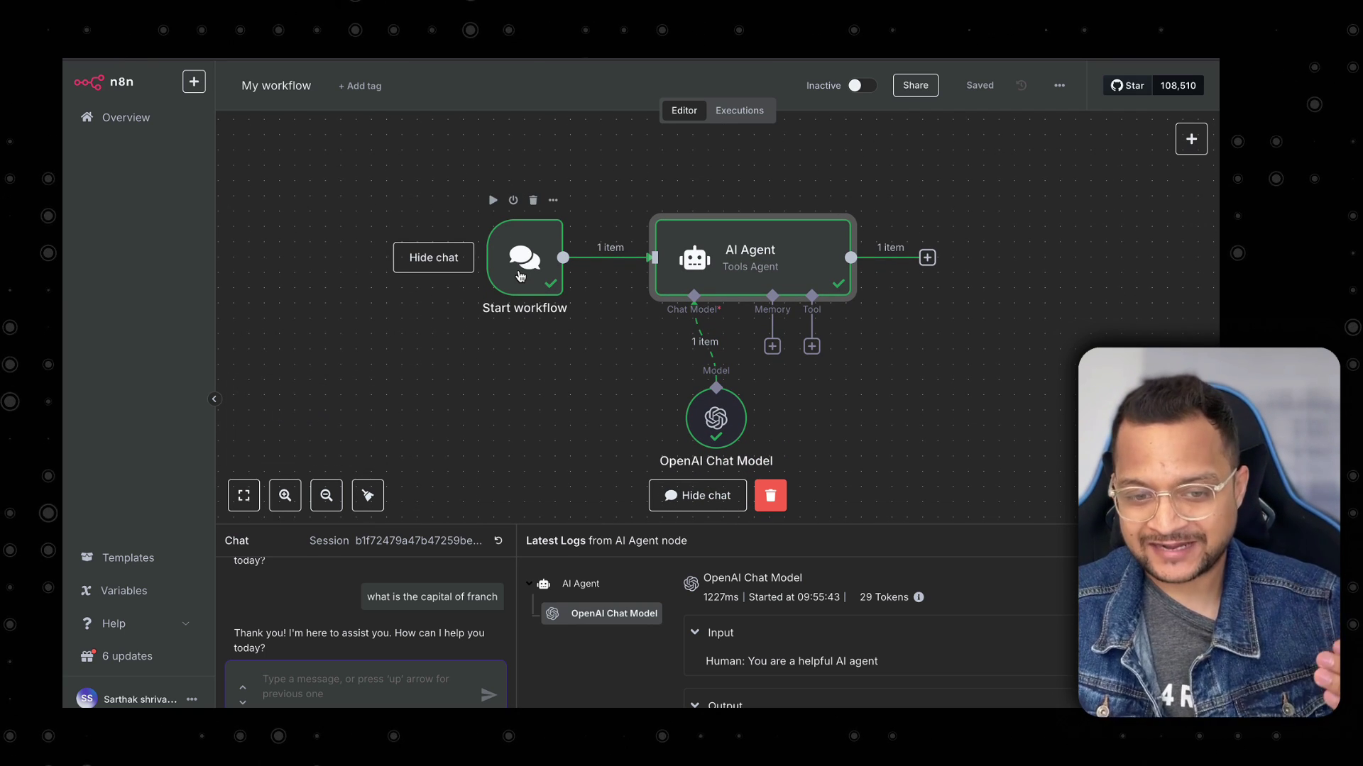
Append the {{ $json.chatInput }} expression to the AI Agent prompt after 'You are a helpful AI agent'.
double_click(731, 269)
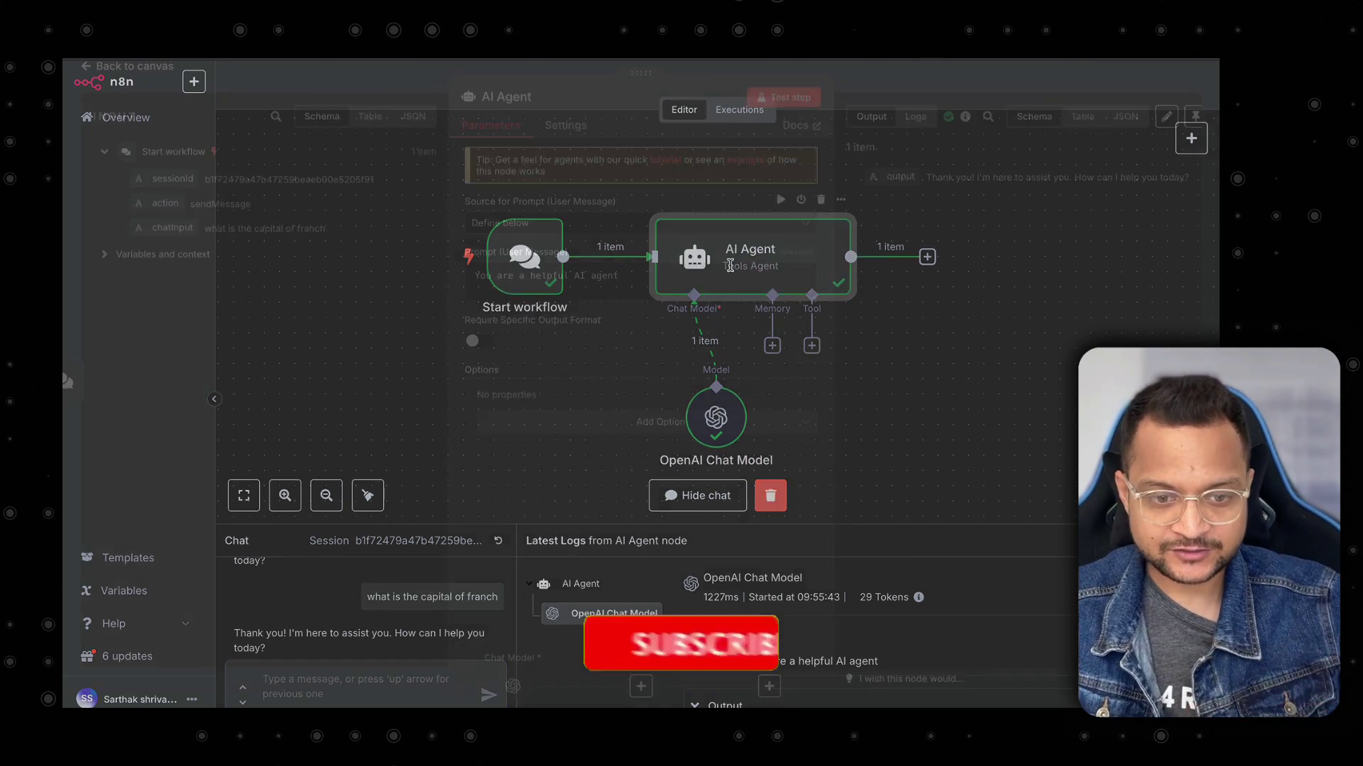
click(637, 290)
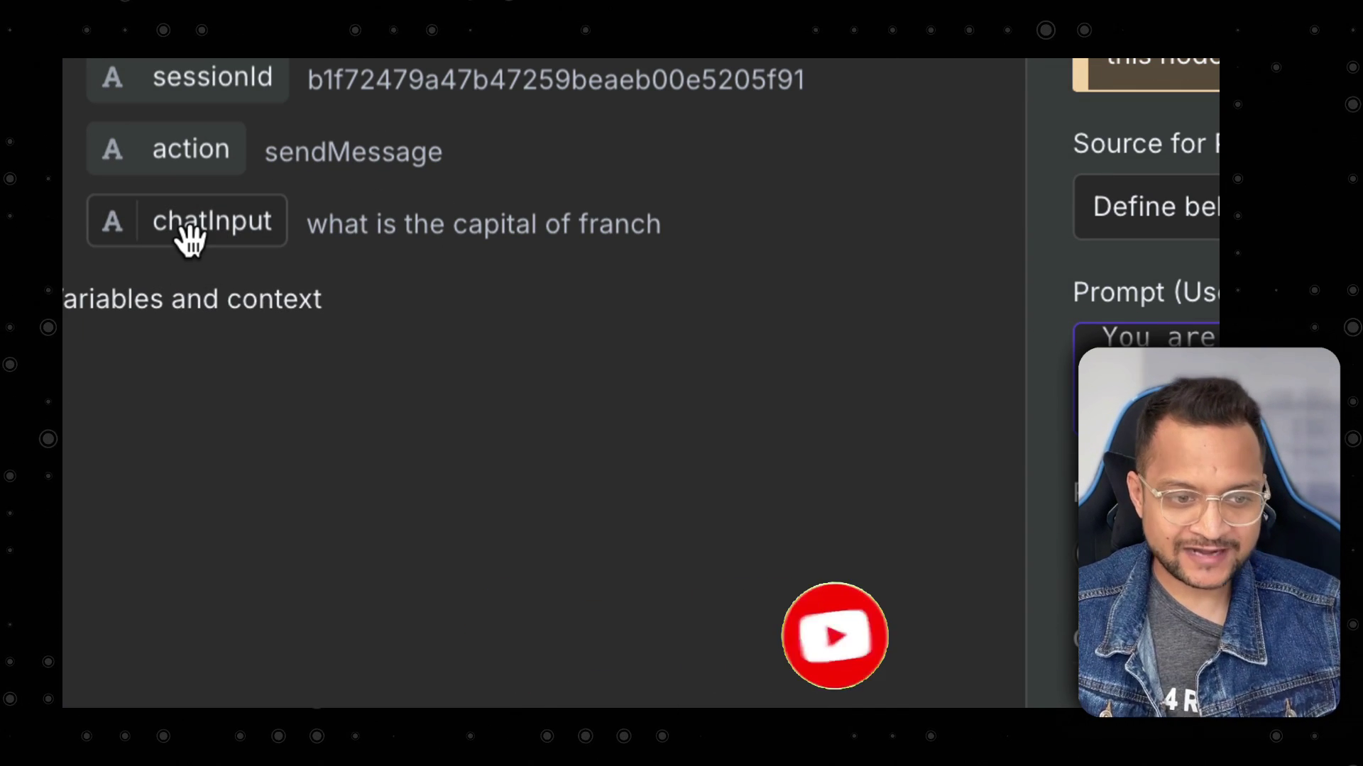
drag(186, 238, 1164, 383)
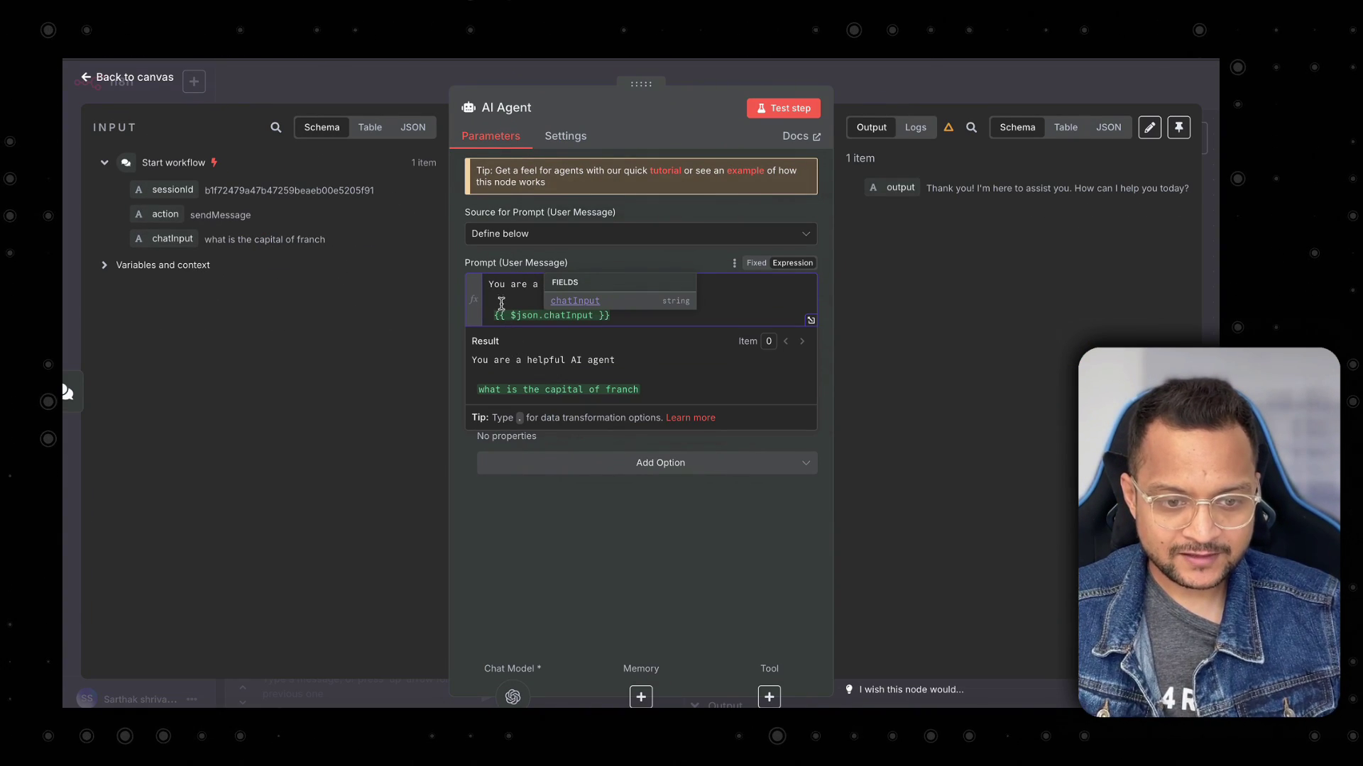
click(502, 300)
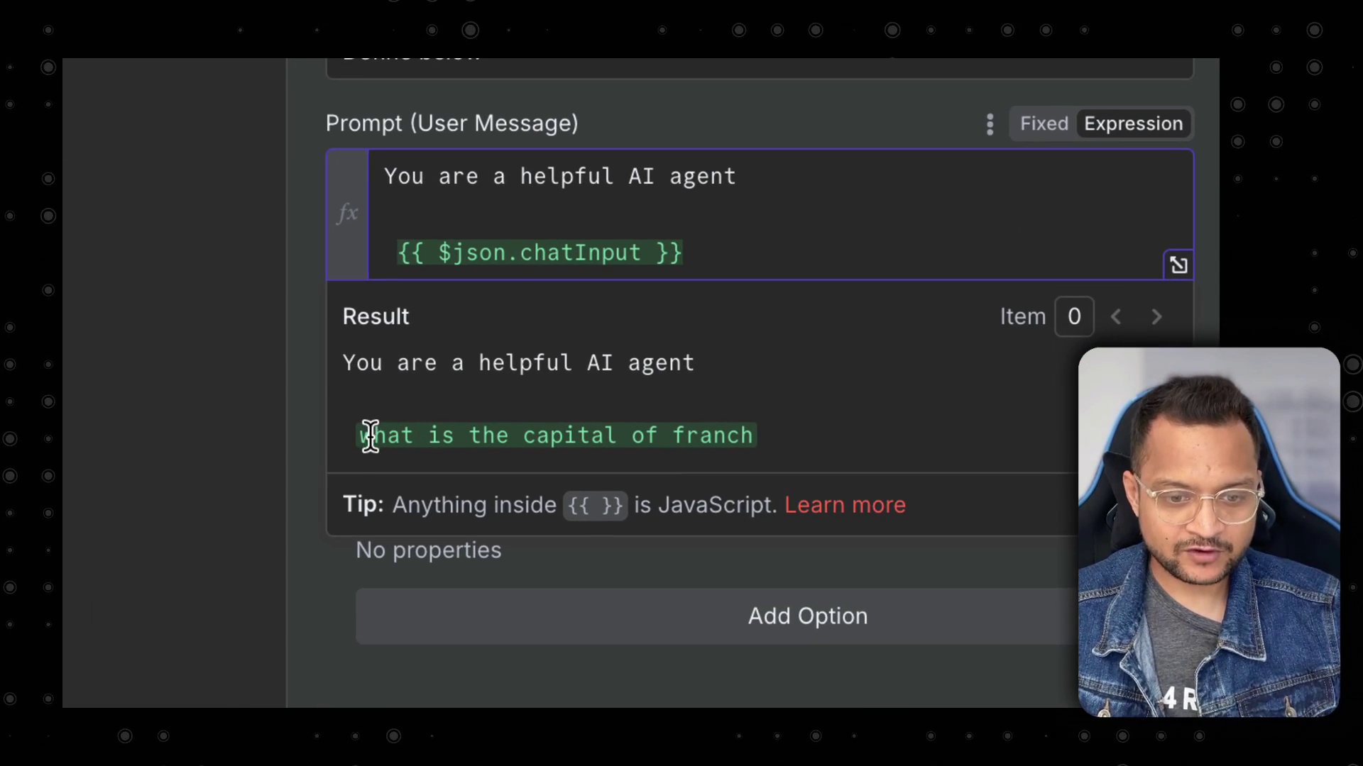
drag(766, 435, 415, 435)
click(493, 371)
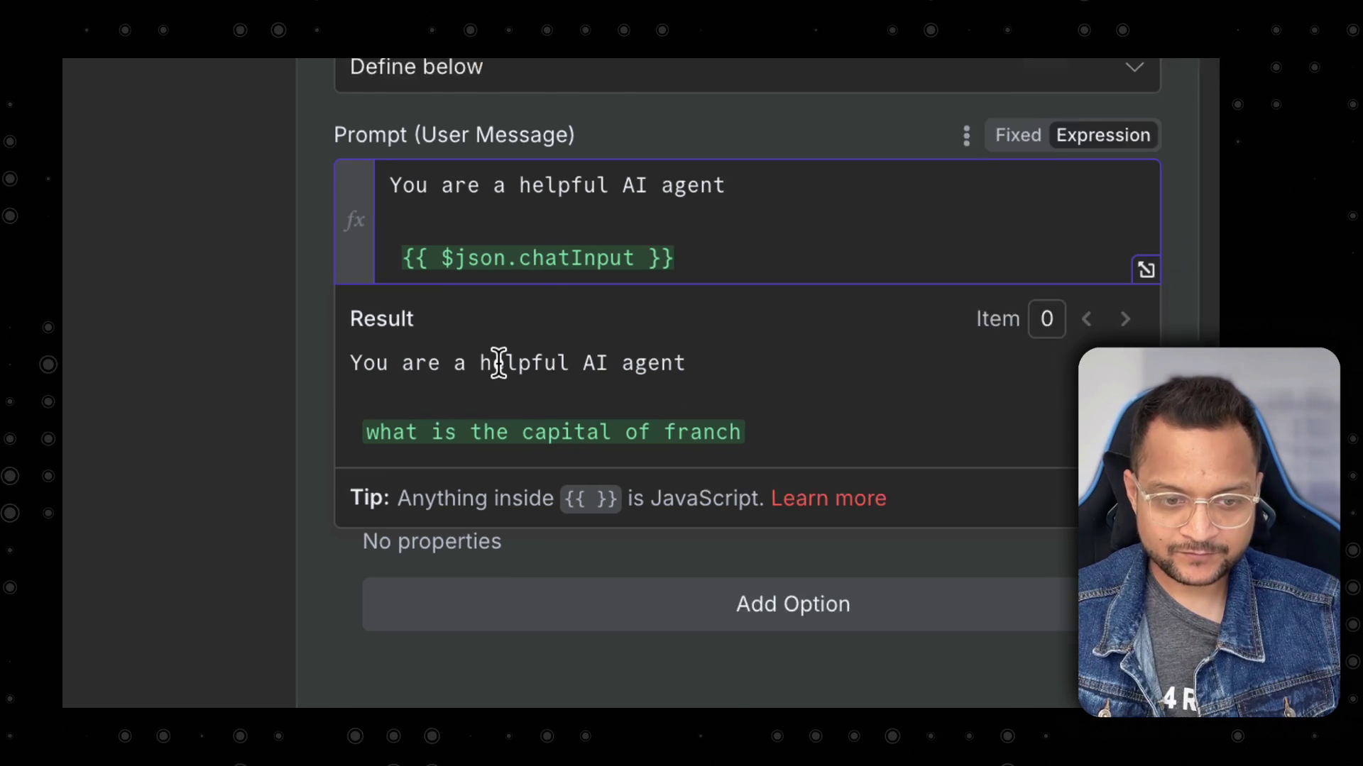
click(685, 88)
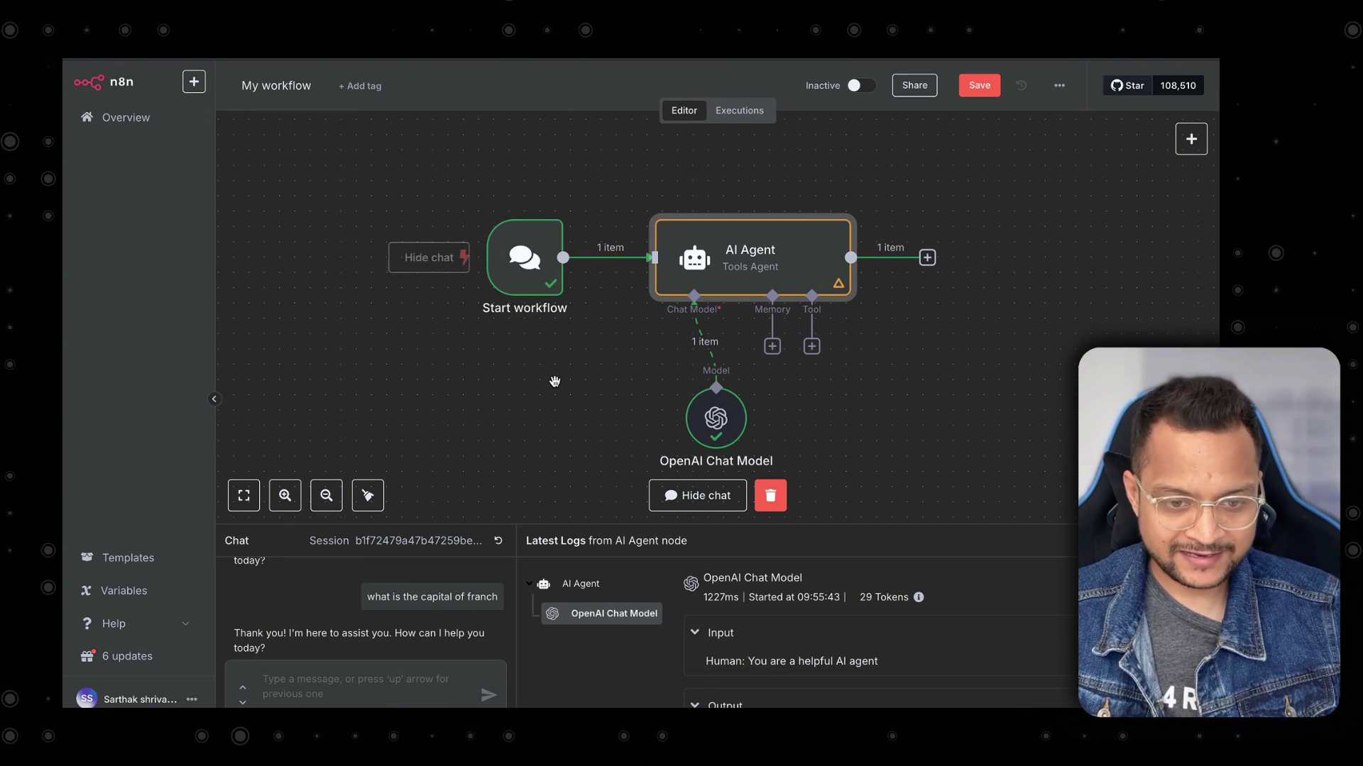
Resend the France capital question, then ask 'what is the population of this city'.
key(Up)
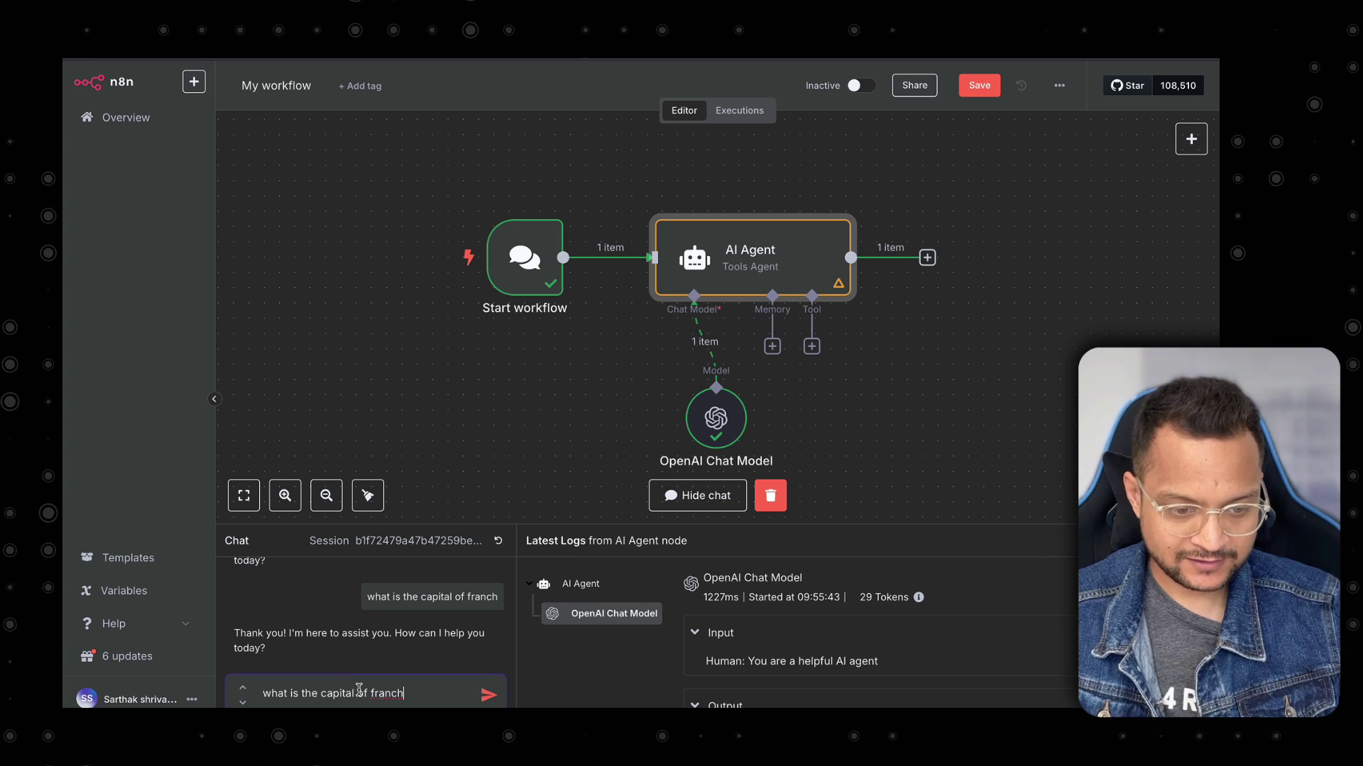
key(Return)
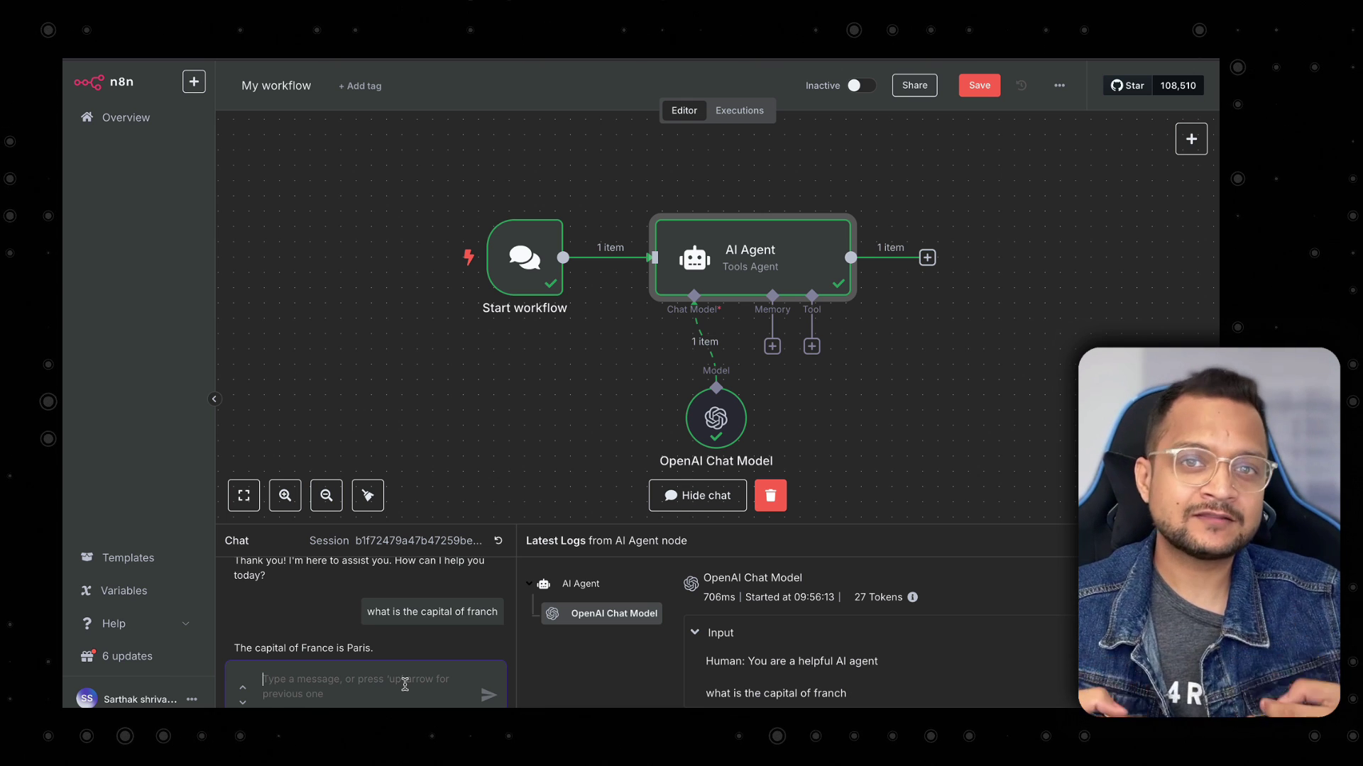
text(what is the po)
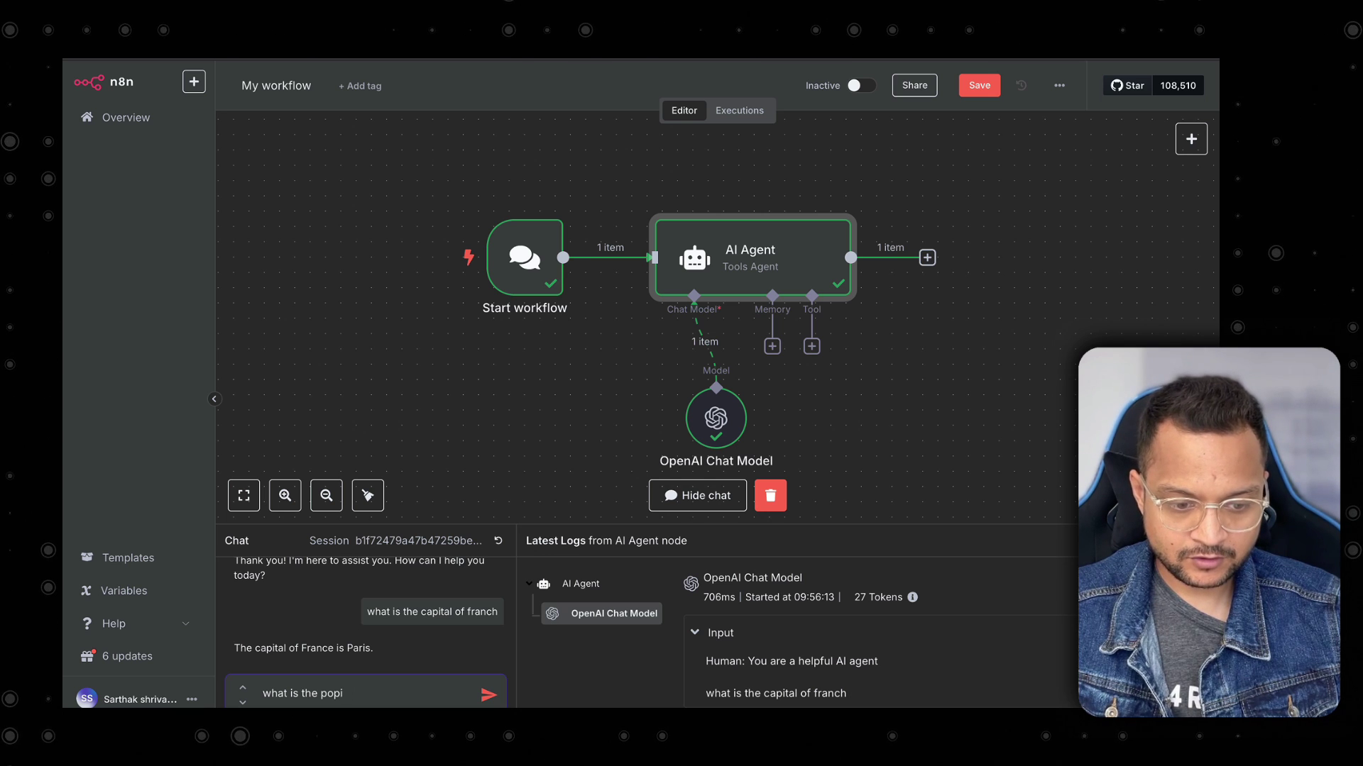
text(pulation of)
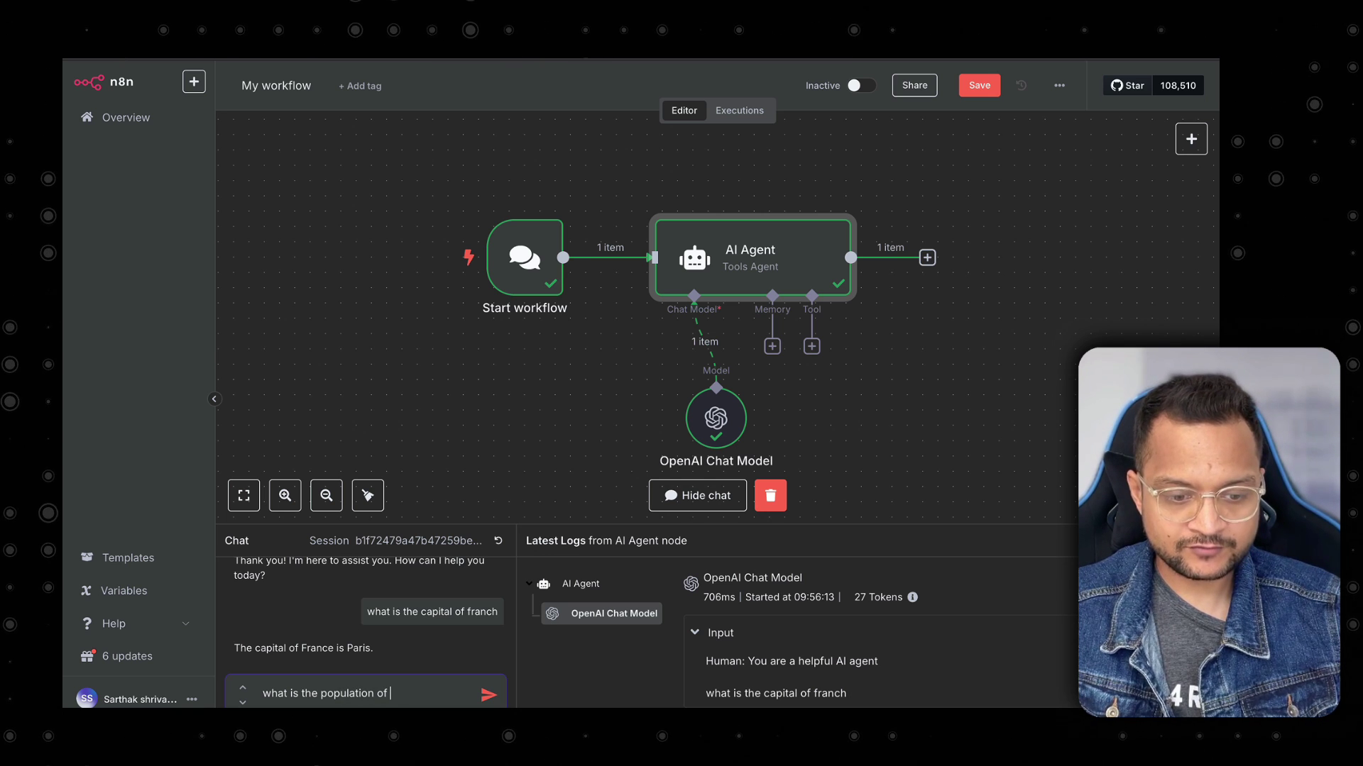
text( this city)
key(Return)
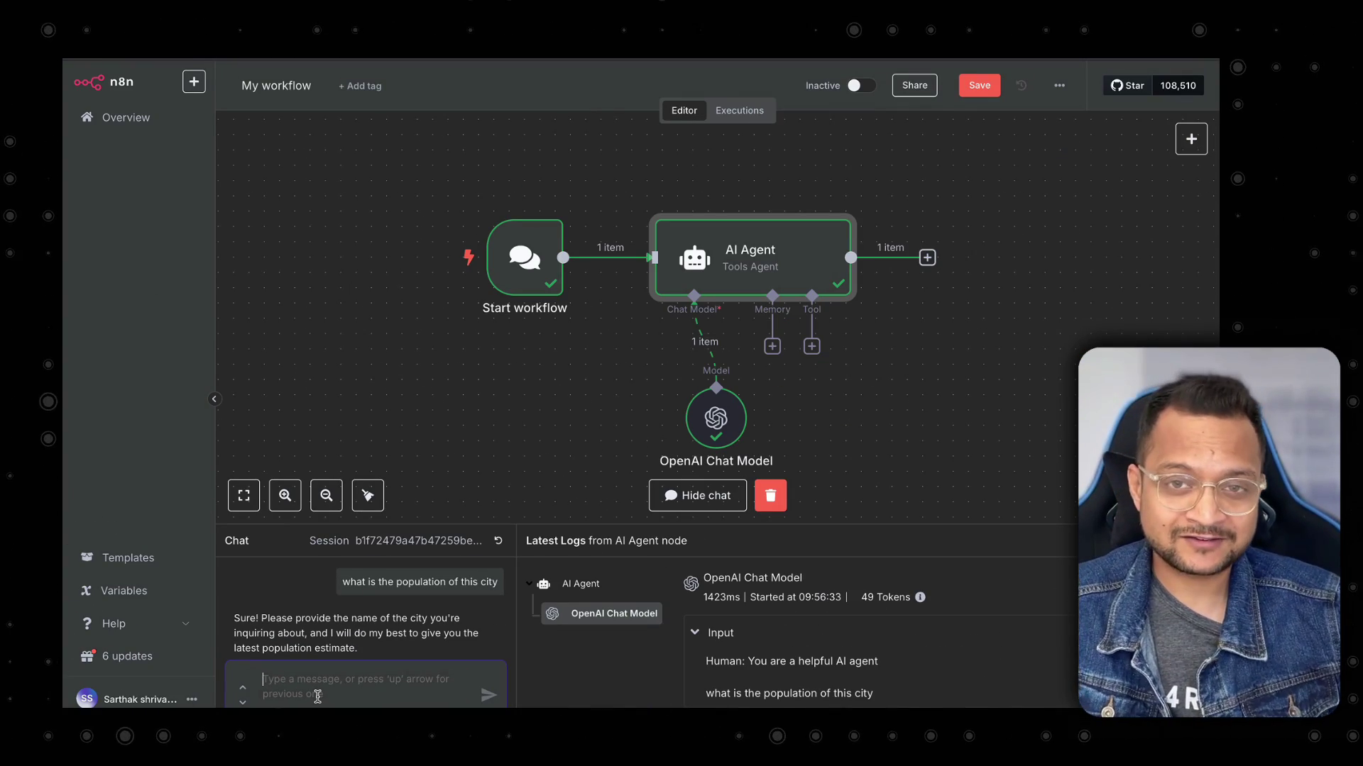
Attach a Simple Memory node with a 5-interaction context window to the AI Agent.
click(772, 348)
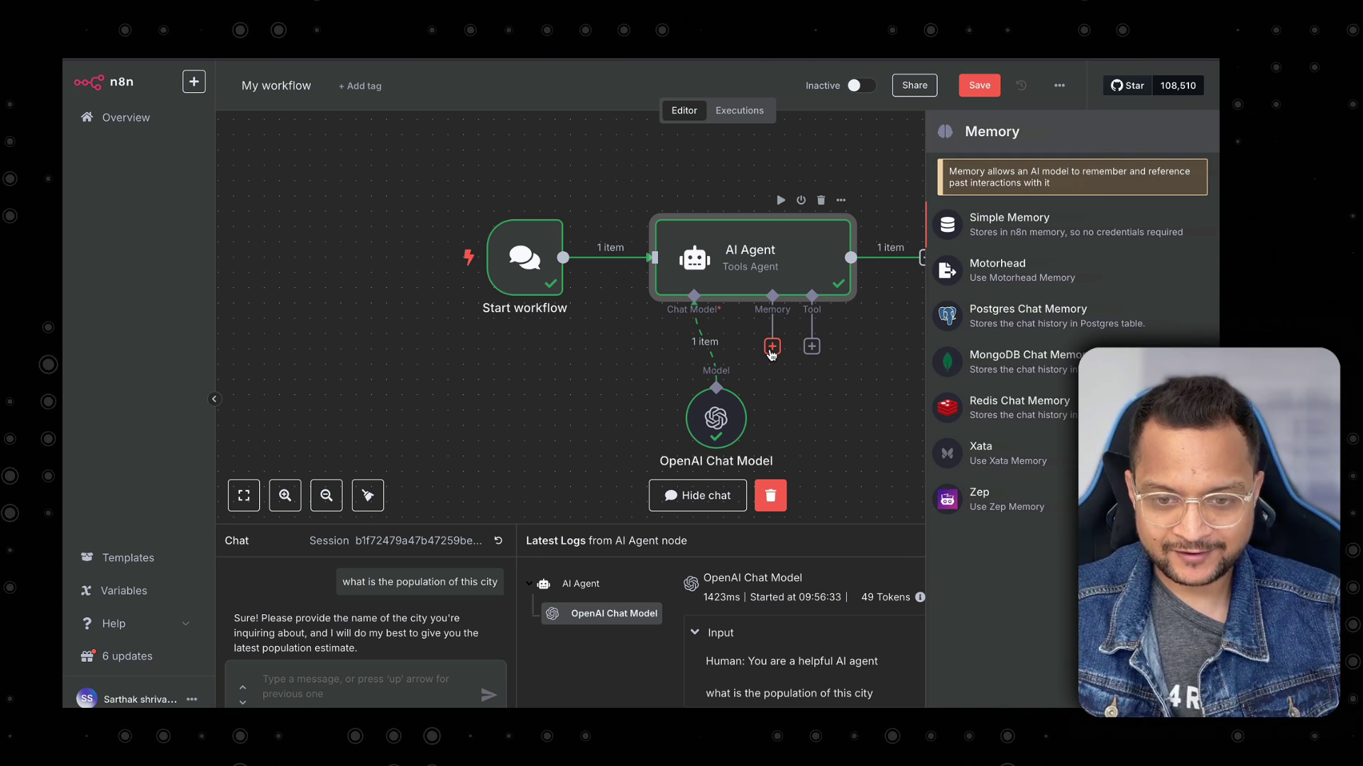
key(Return)
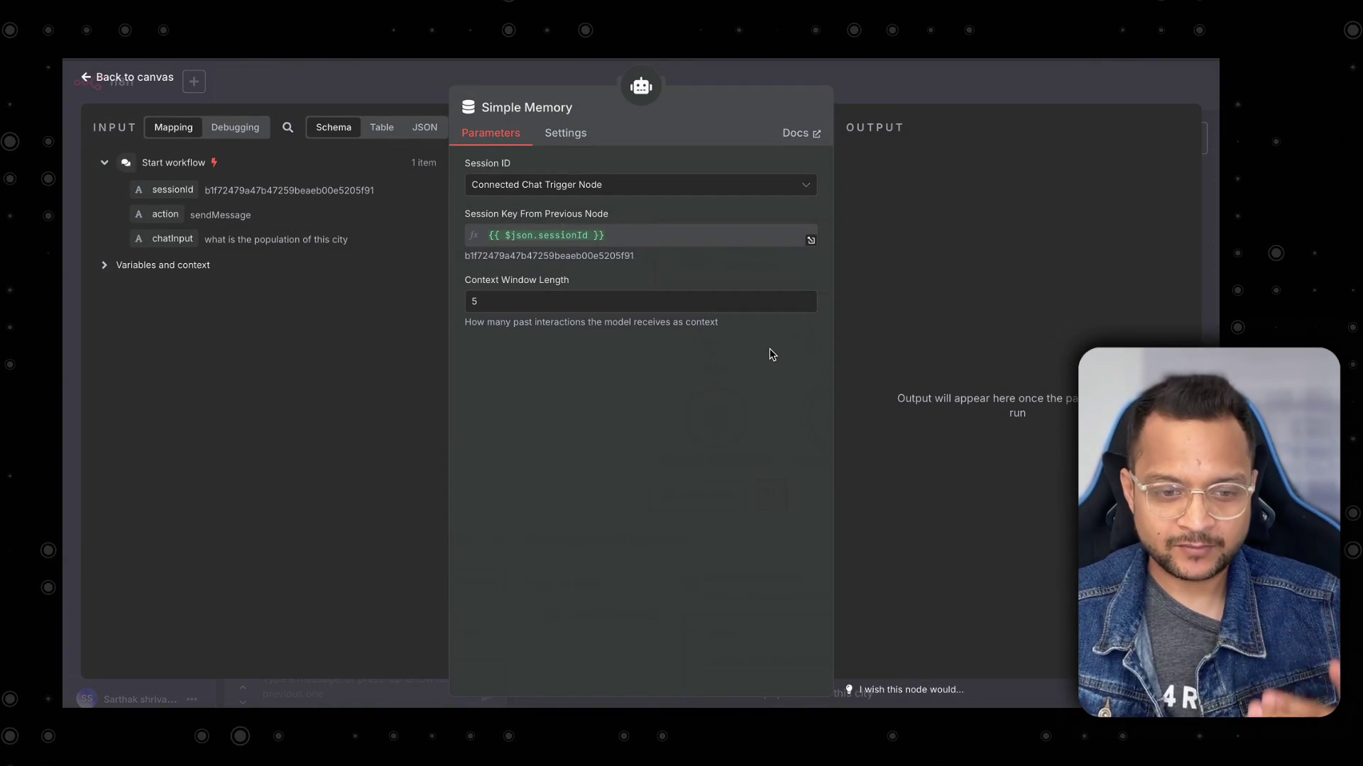
click(536, 78)
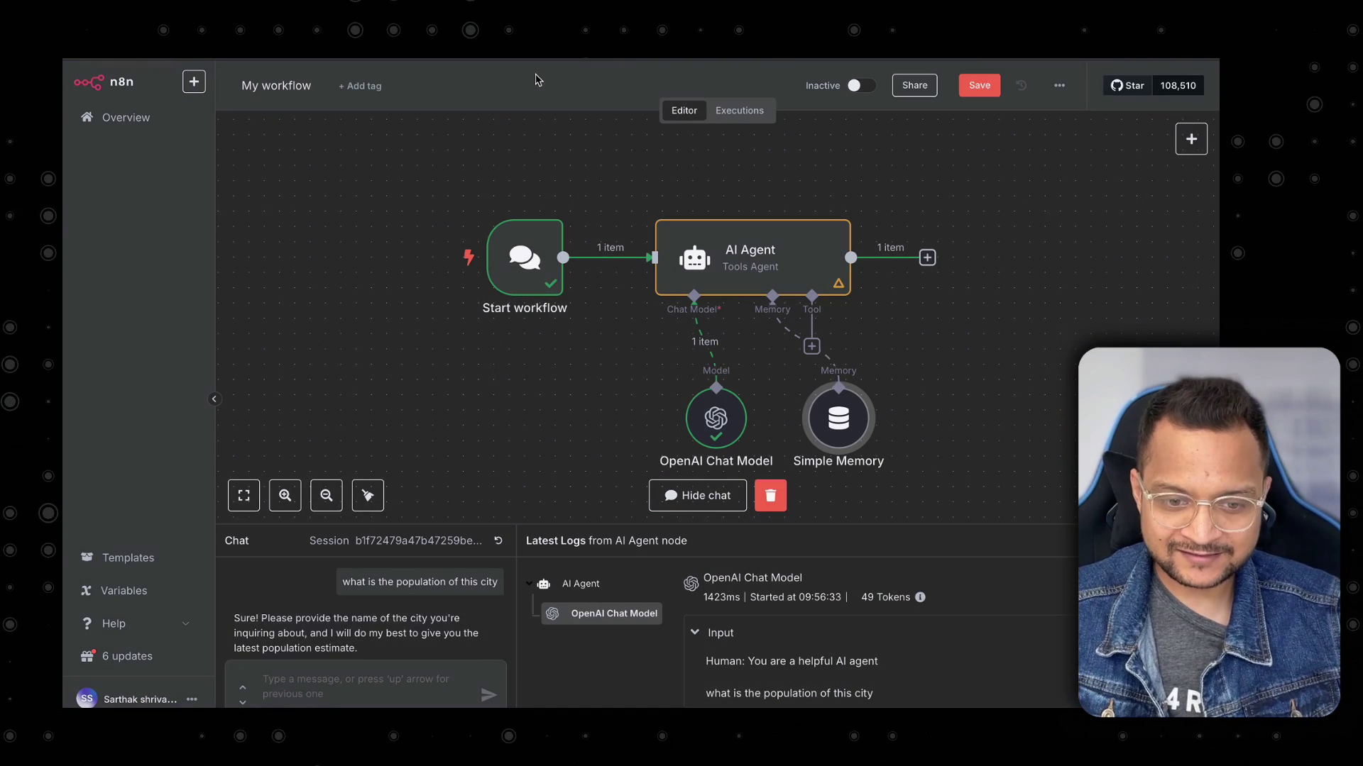
Nudge the AI Agent node up and right, and save the workflow.
mouse_move(699, 326)
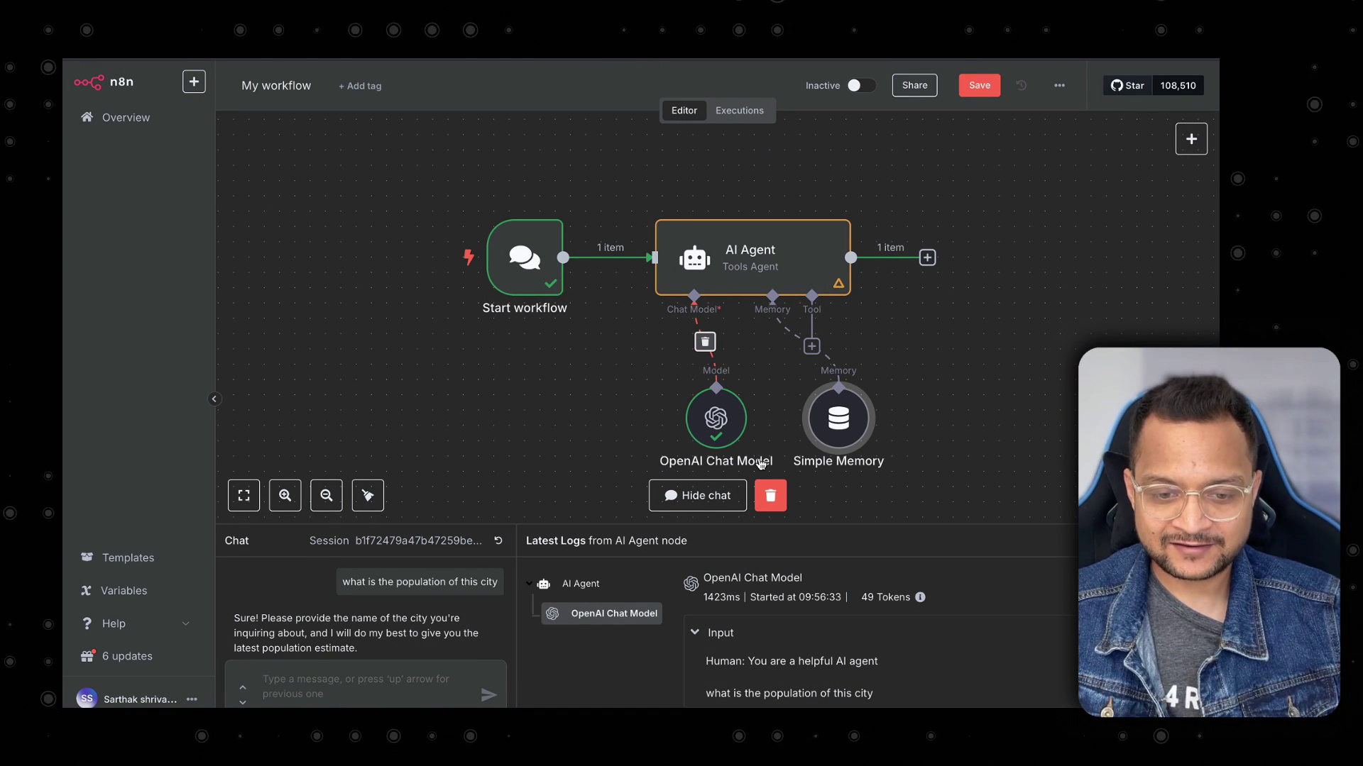
key(ctrl+s)
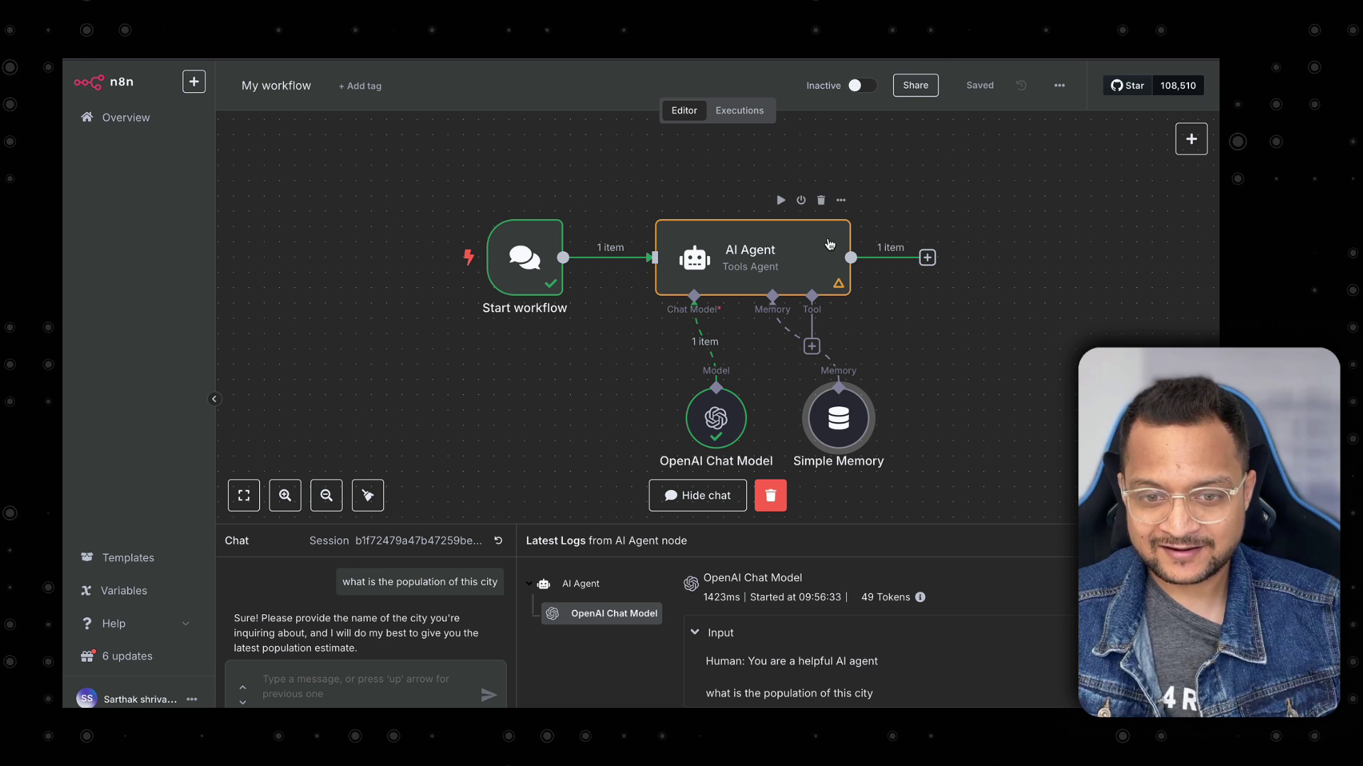
drag(829, 244, 845, 229)
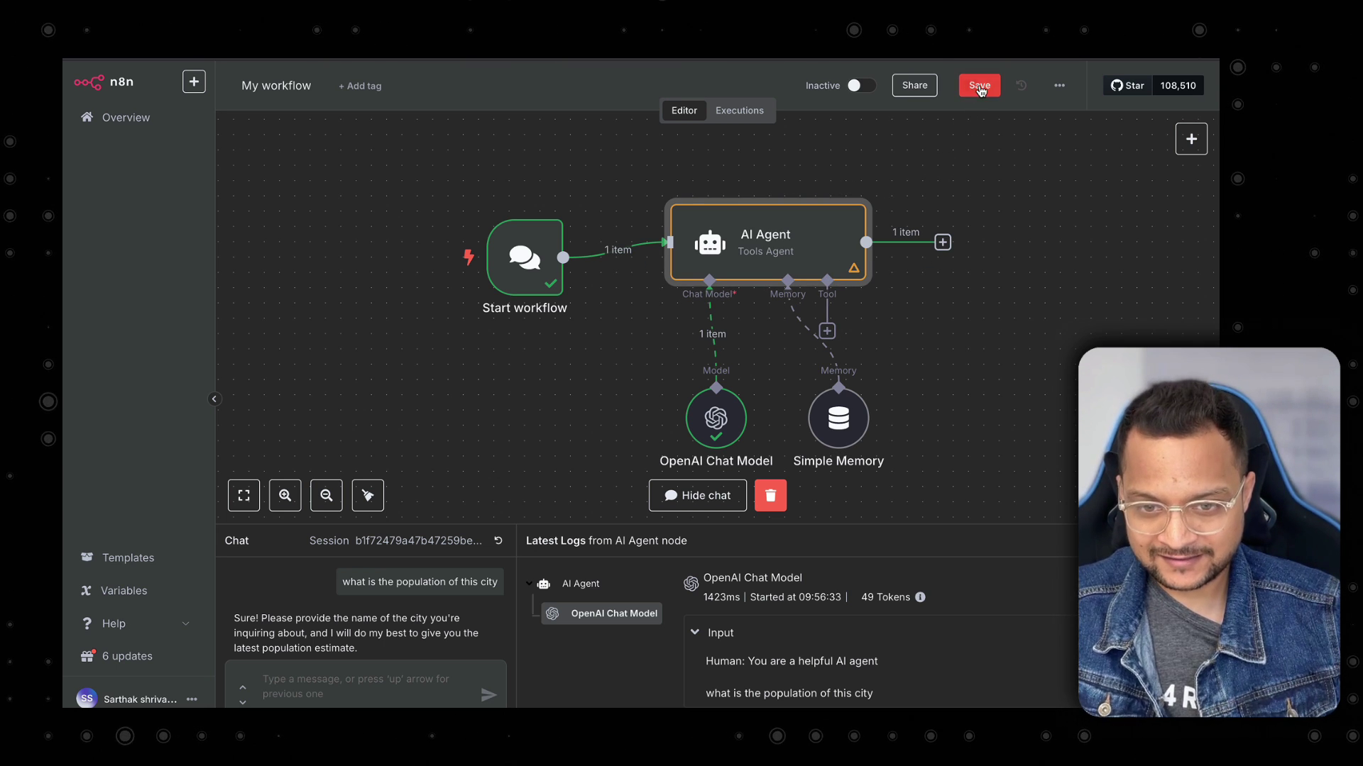
click(979, 87)
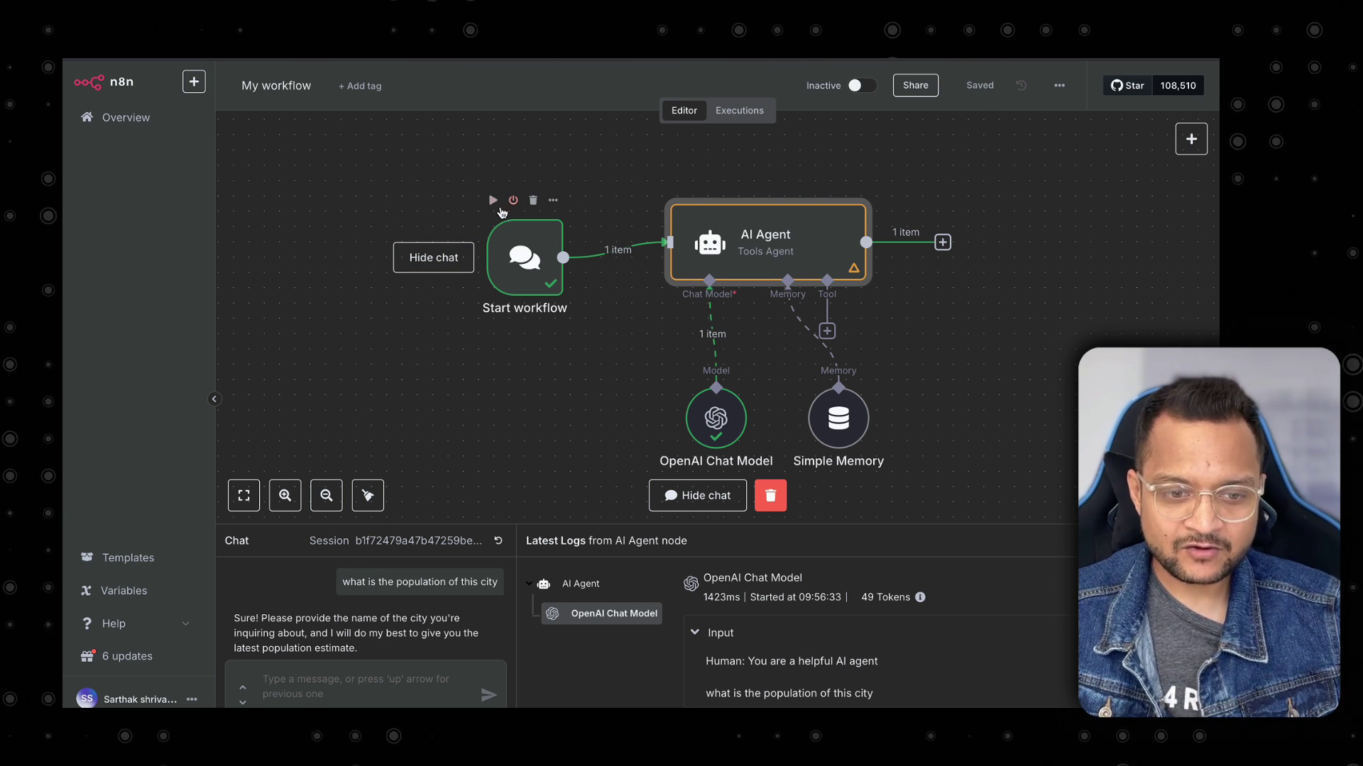
After reloading, ask 'what is the capital of franch' then 'what is the population of this city'.
key(super+r)
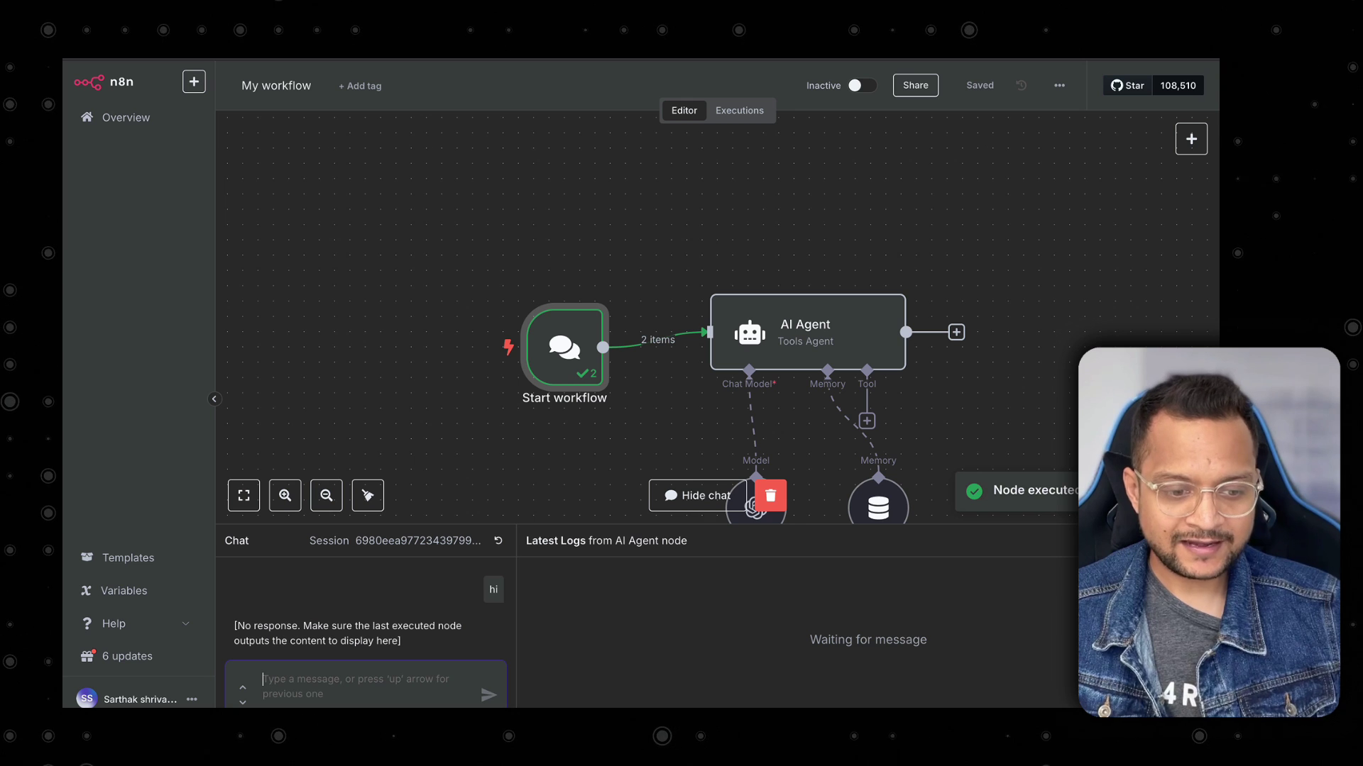
text(what is the capital of franch)
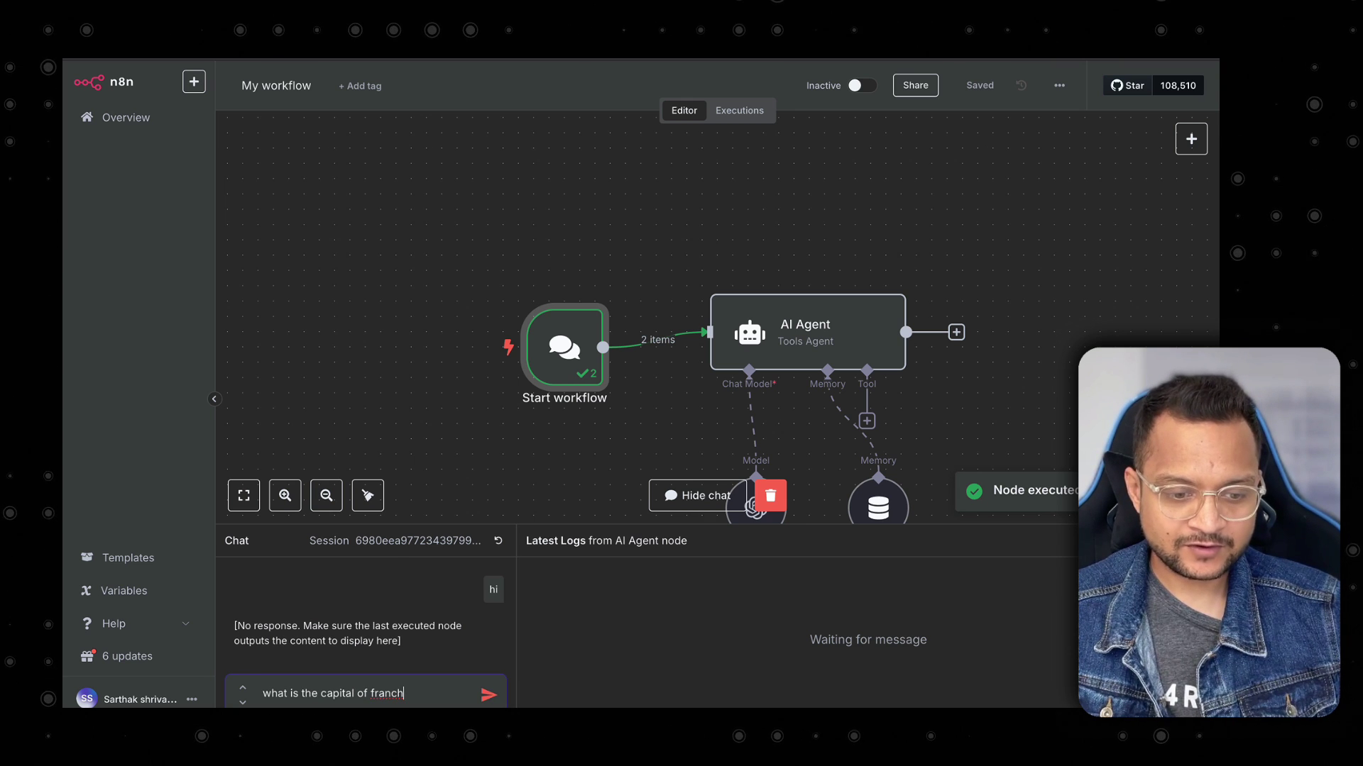
key(Return)
scroll(573, 439, down, 2)
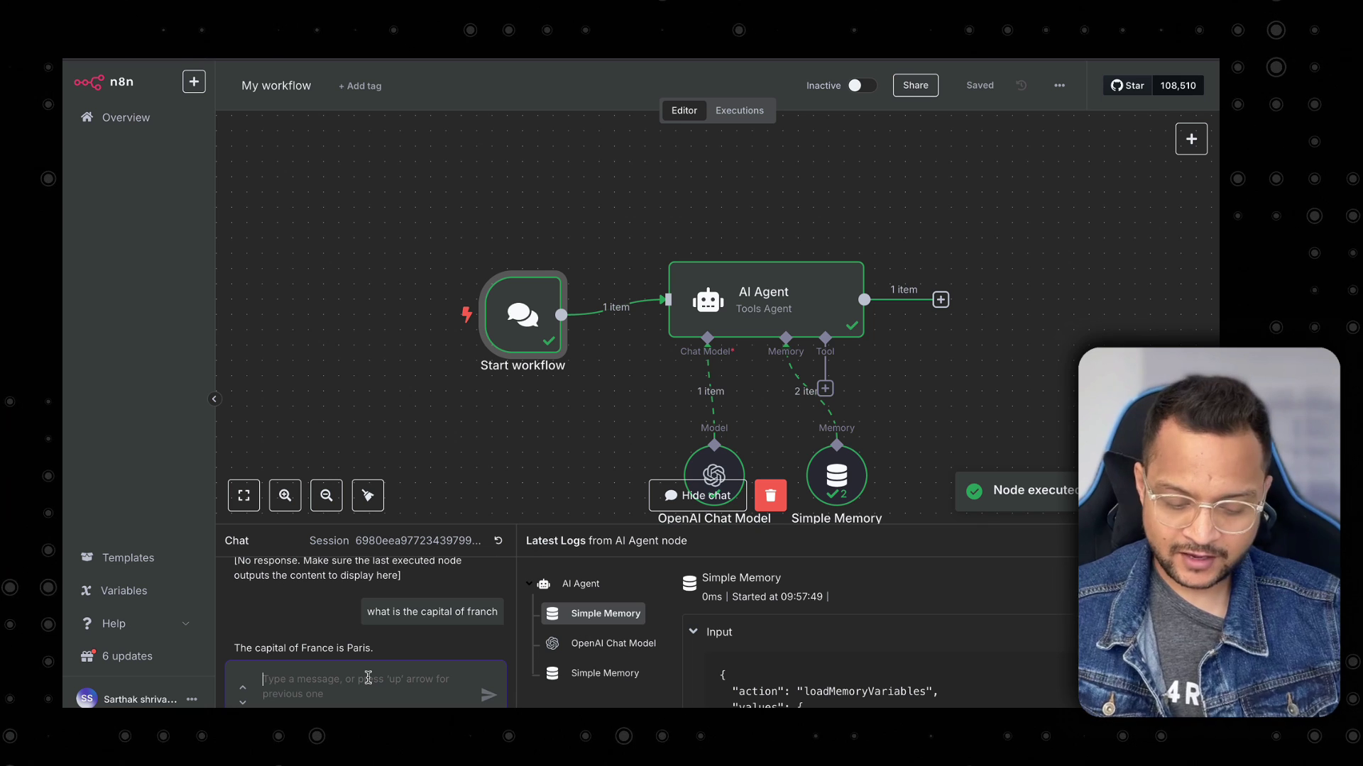
text(what is the populat)
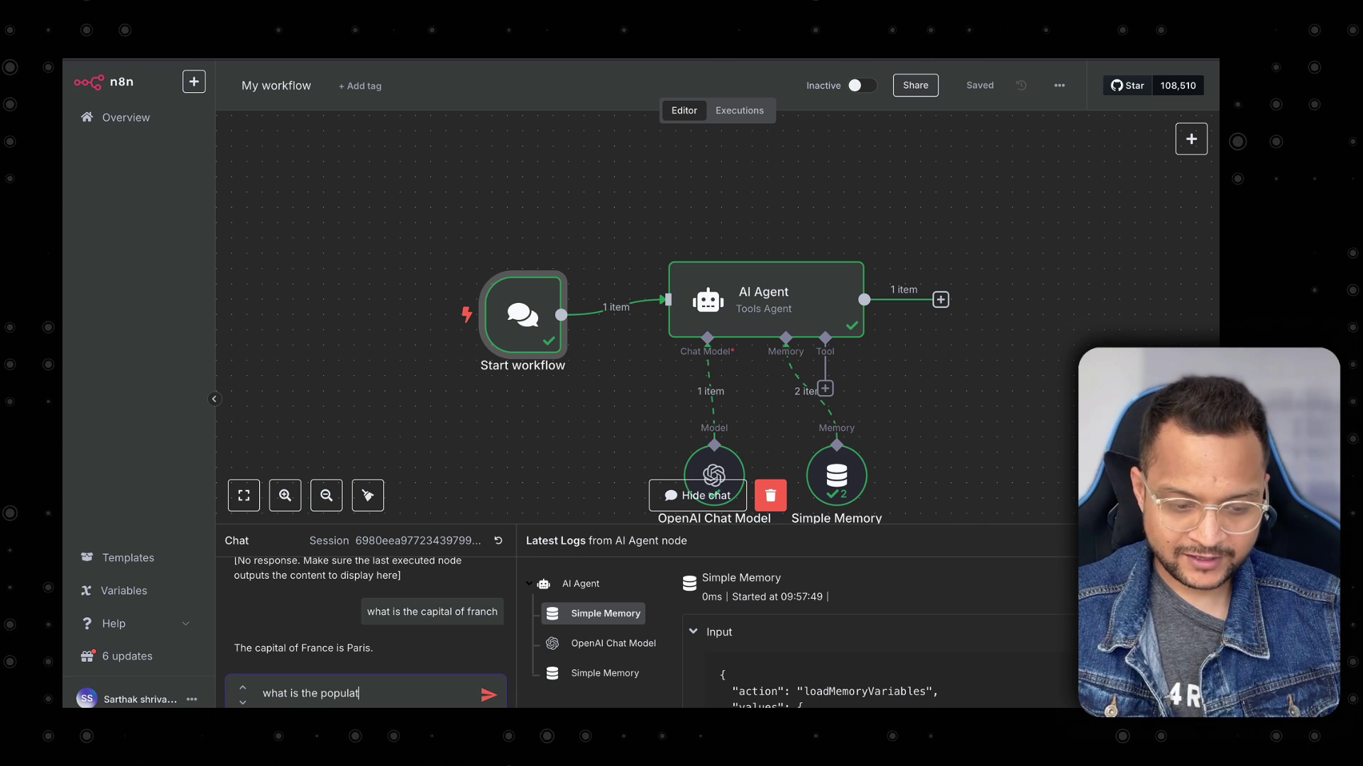
text(ion of this cit)
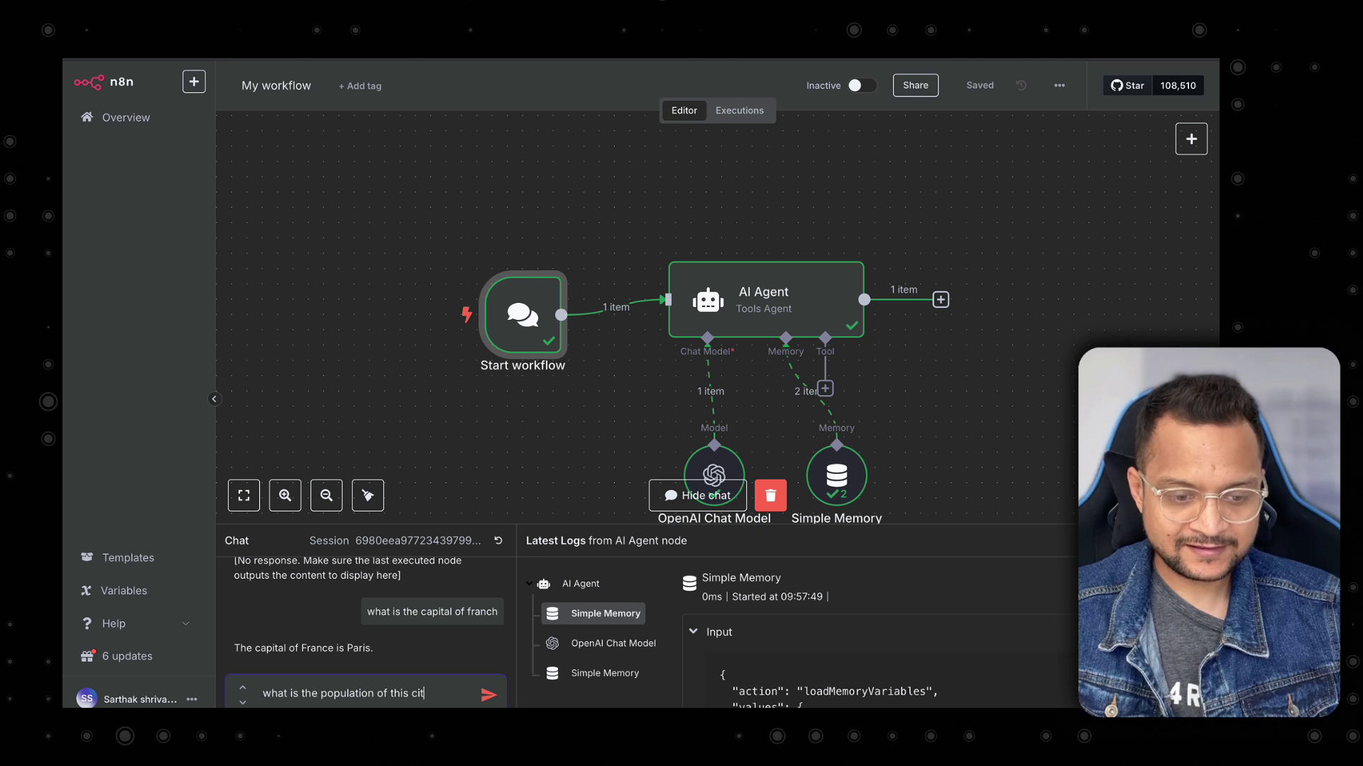
text(y)
key(Return)
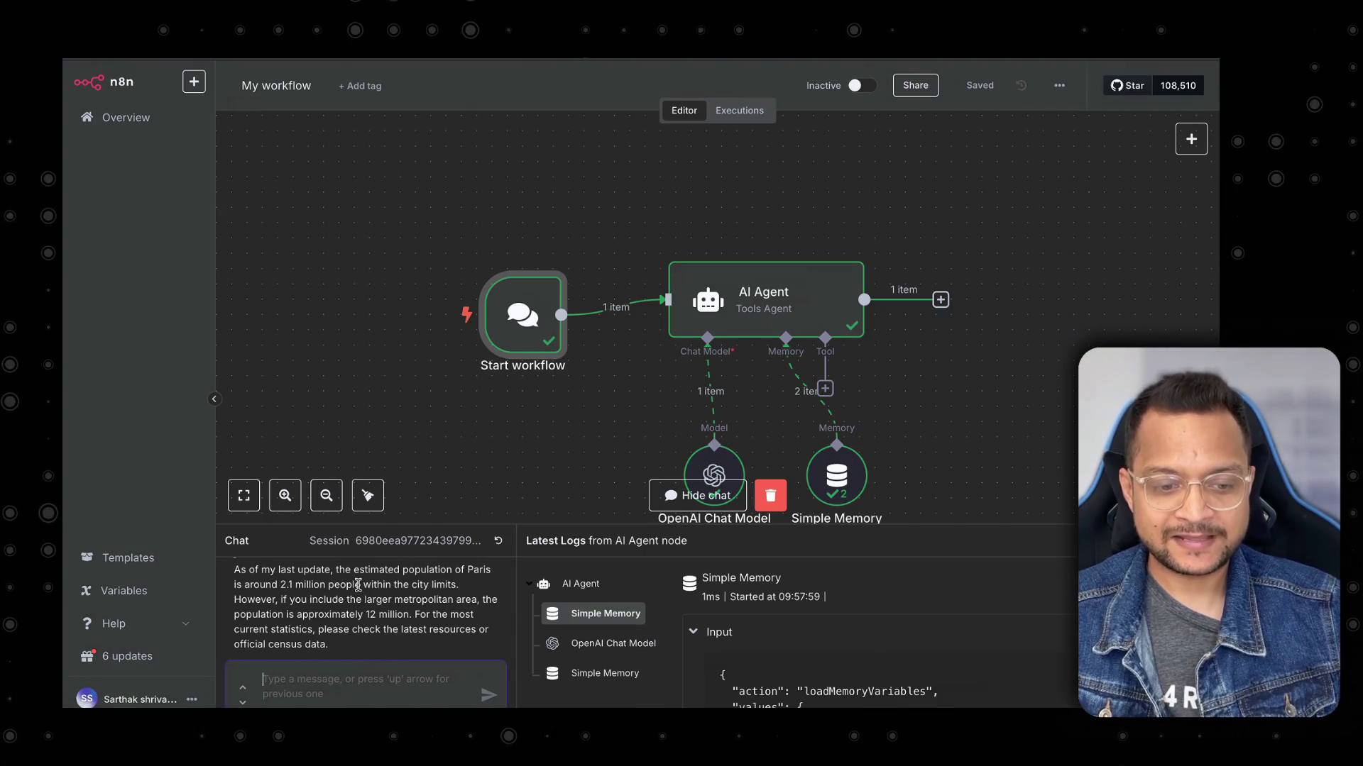
Enlarge the chat area and shift the workflow nodes up and left into a tidier layout.
drag(999, 527, 993, 479)
scroll(992, 374, down, 4)
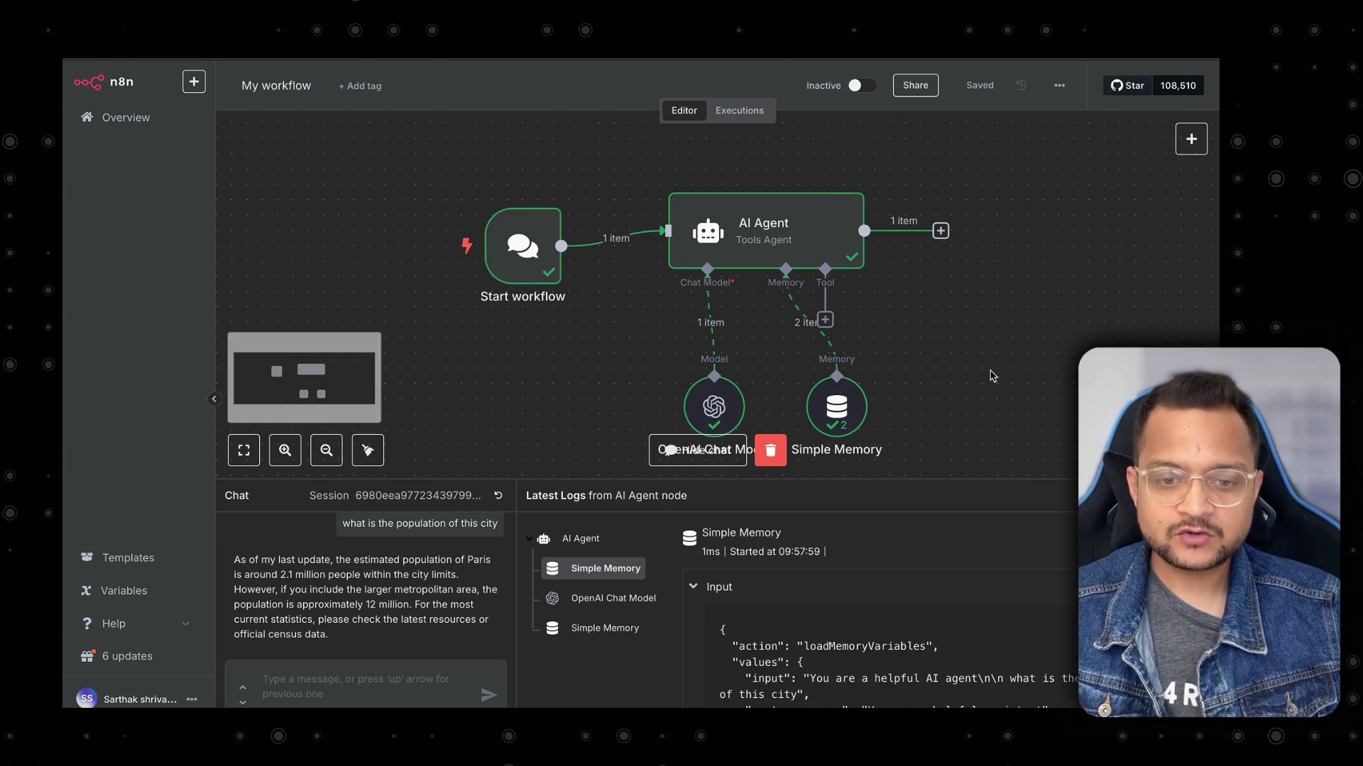
scroll(992, 374, down, 3)
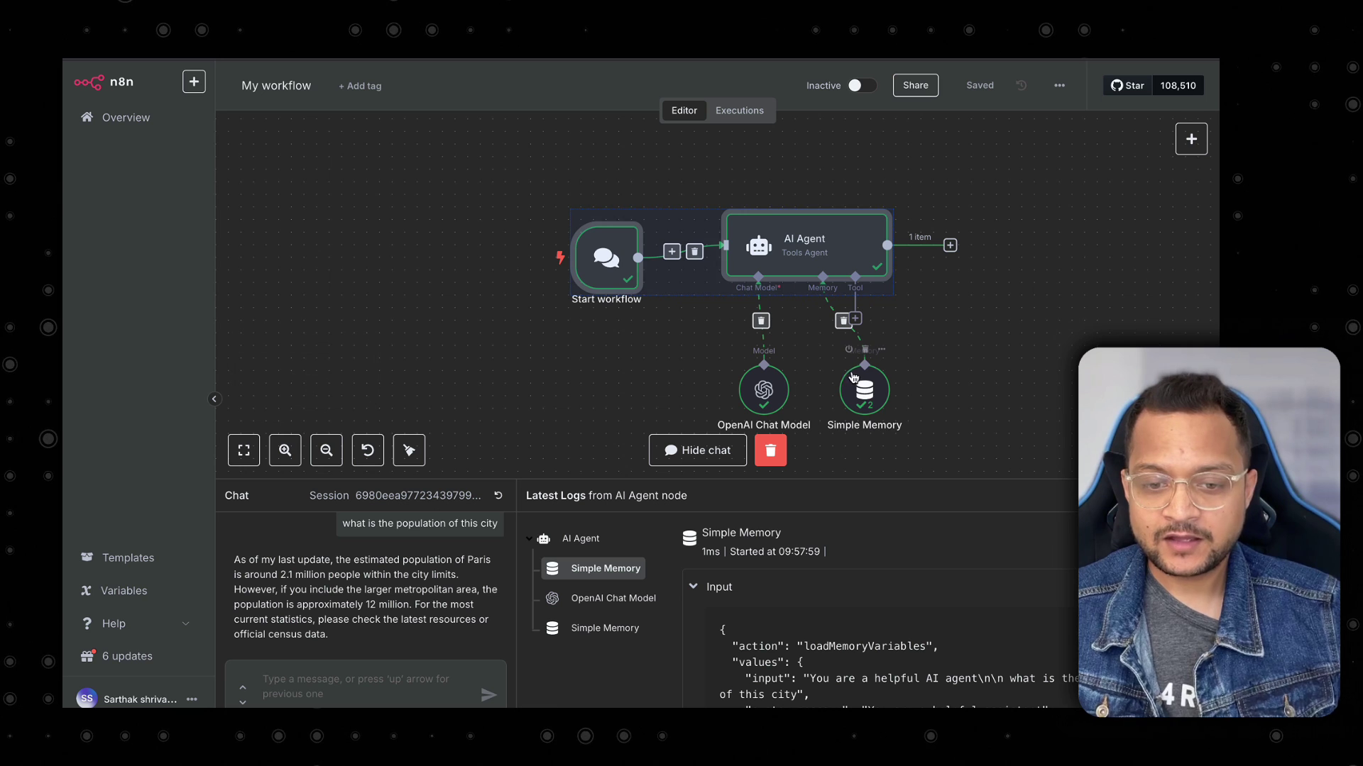
mouse_move(859, 379)
mouse_down()
mouse_move(811, 378)
mouse_move(846, 379)
mouse_up()
drag(1065, 176, 528, 433)
drag(781, 271, 676, 250)
click(886, 334)
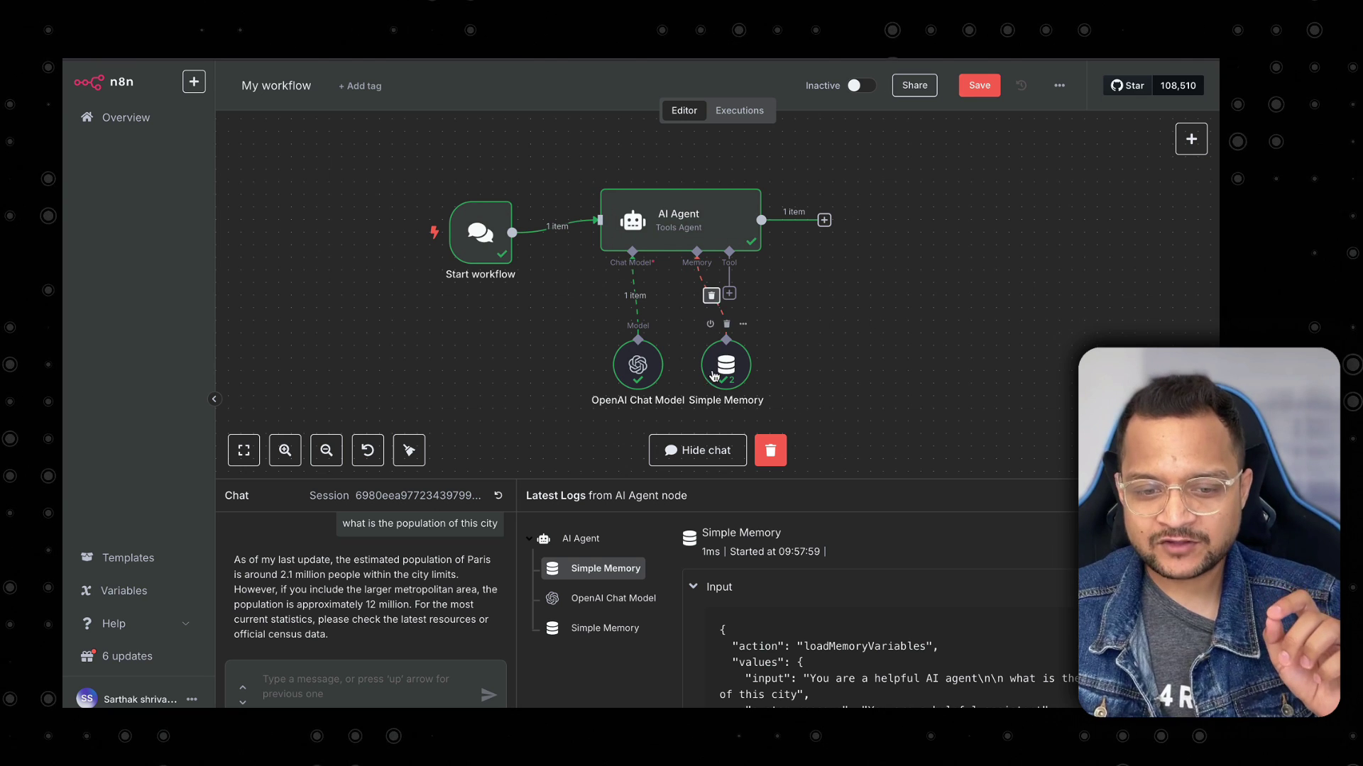
drag(716, 375, 663, 366)
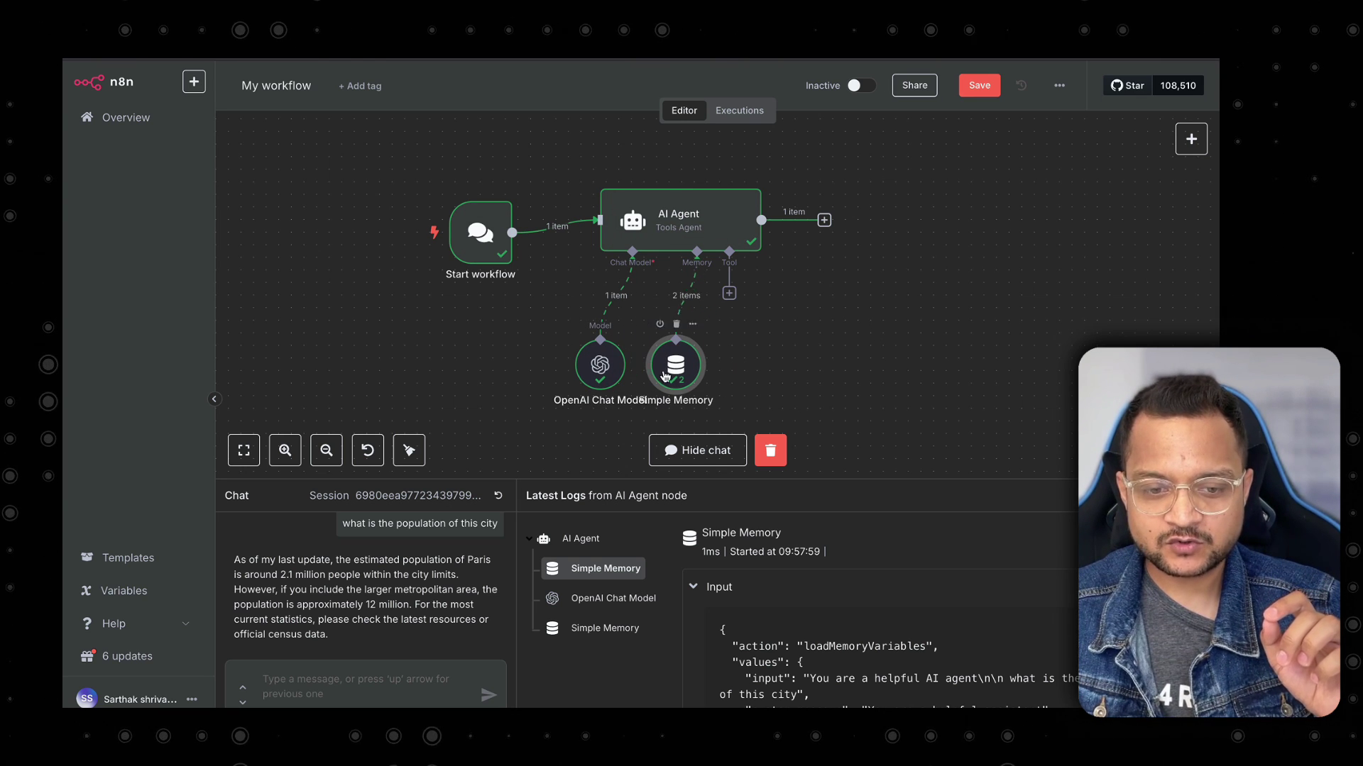
Search the agent's tools for 'search' and add the SerpApi Google Search tool.
click(729, 294)
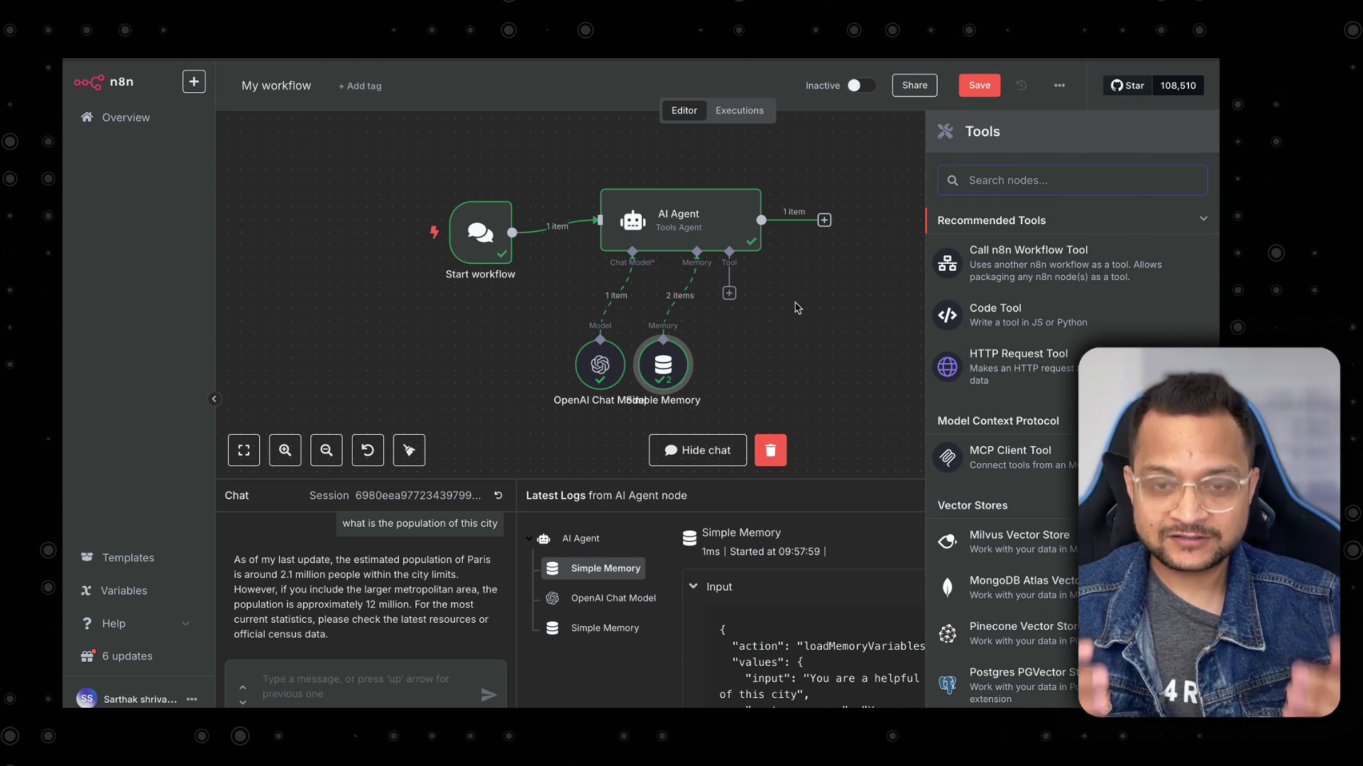
text(search)
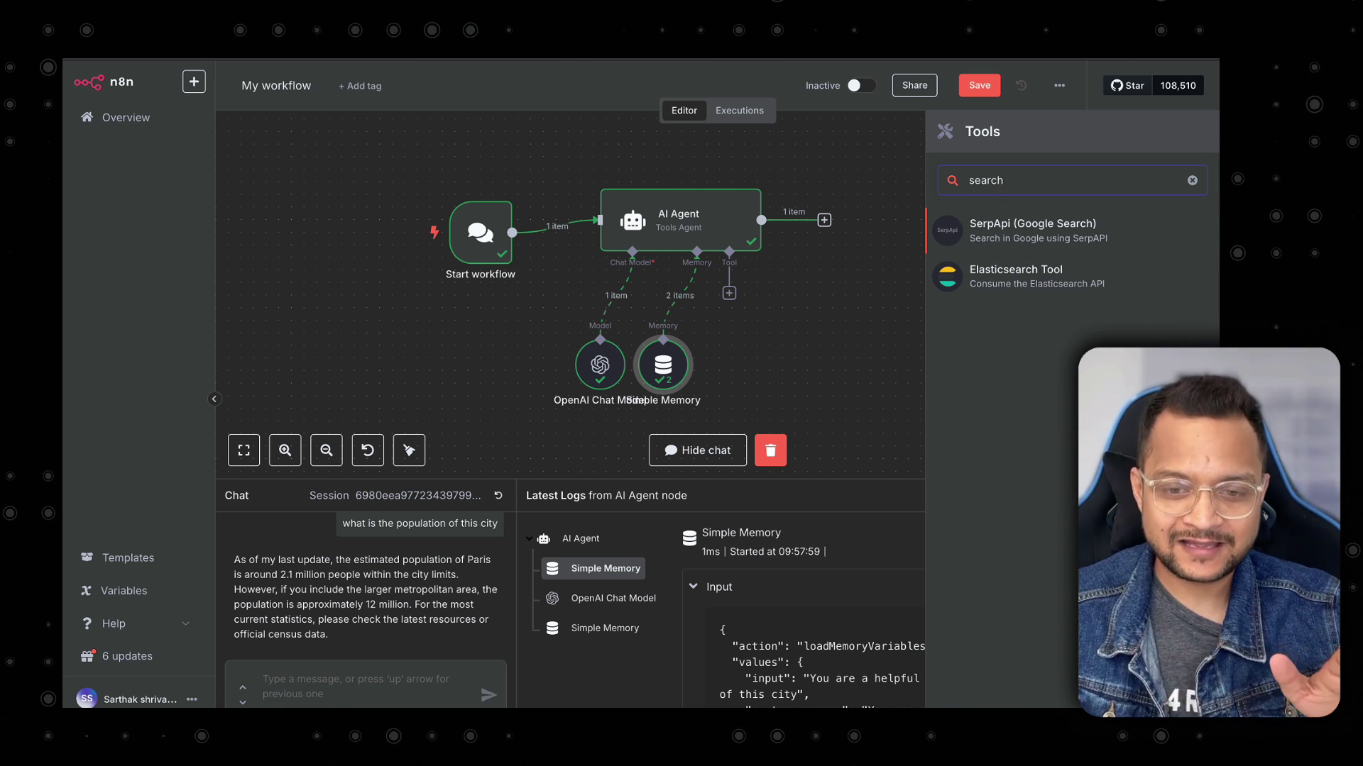
key(Return)
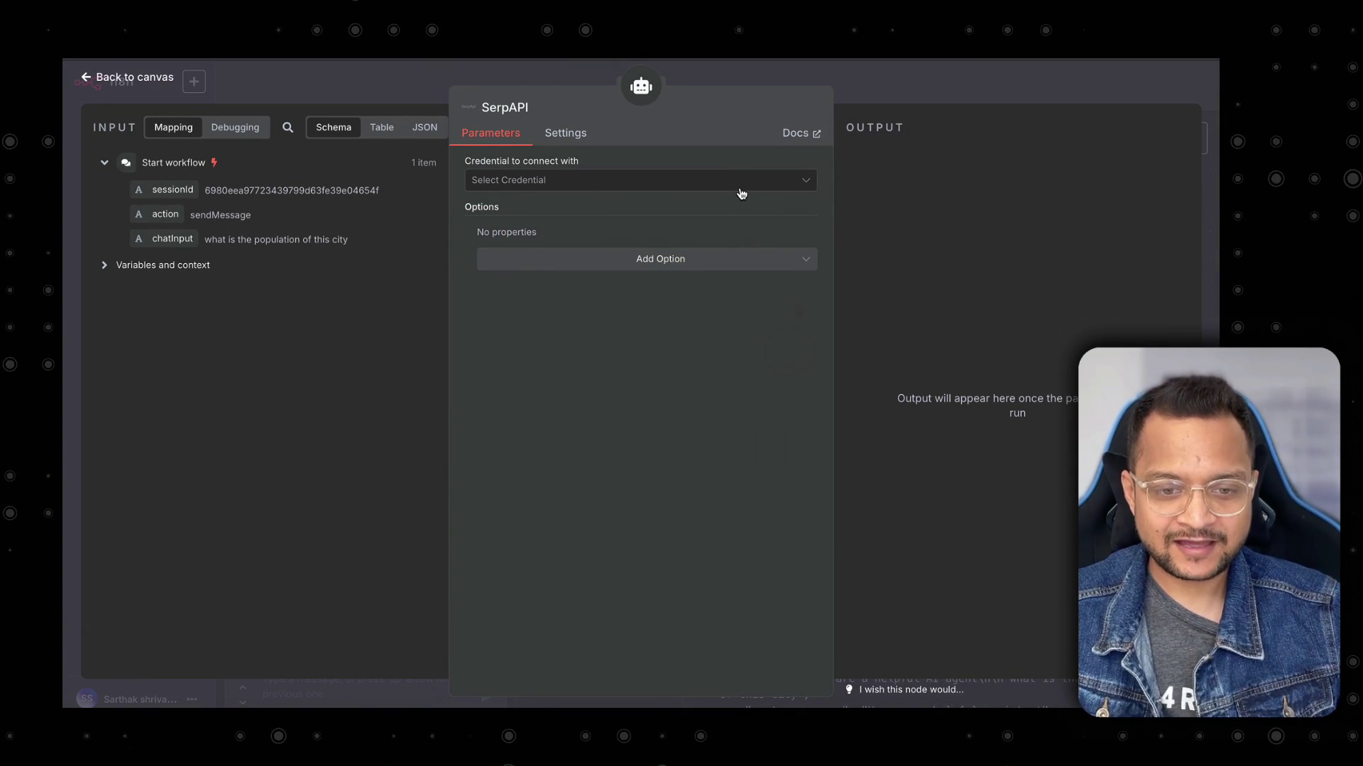
Start a new SerpAPI credential and follow its docs link to the SerpApi website.
click(738, 185)
click(692, 215)
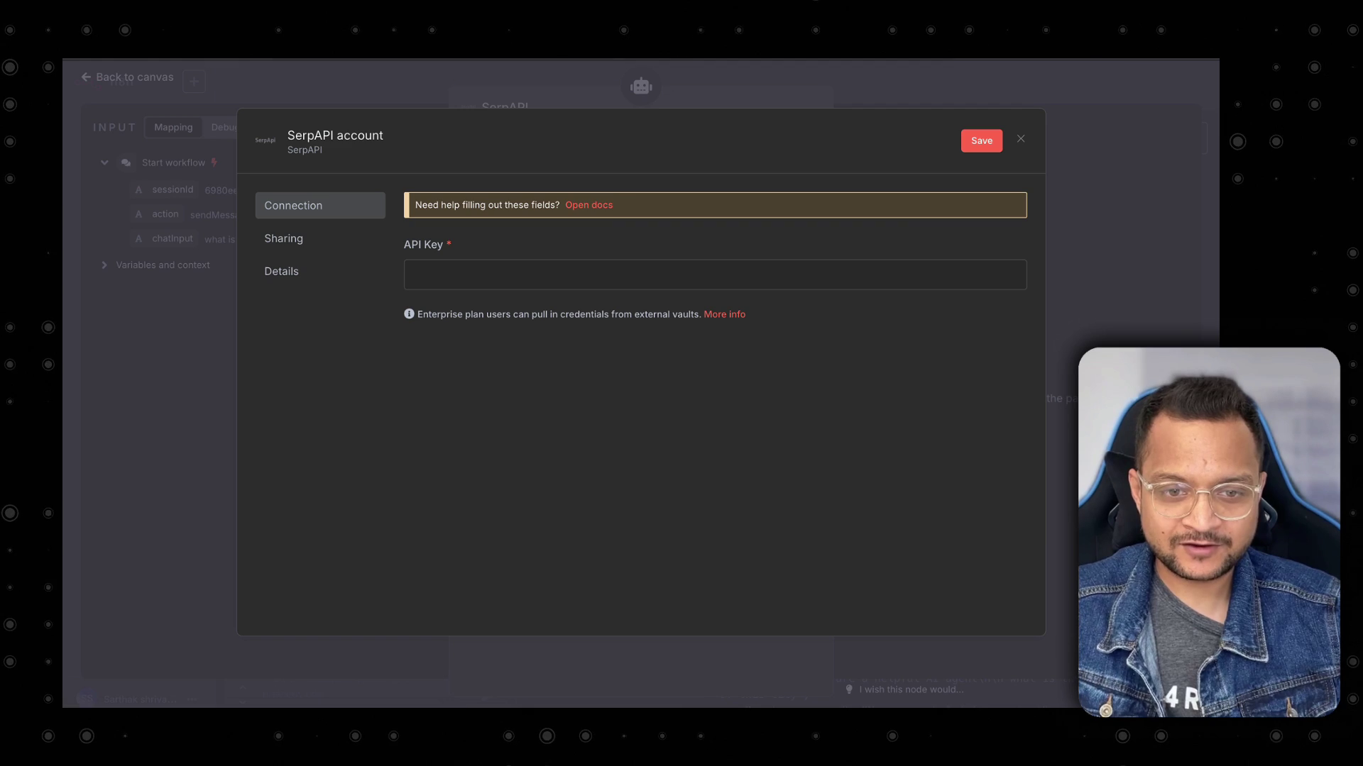
click(589, 205)
click(466, 419)
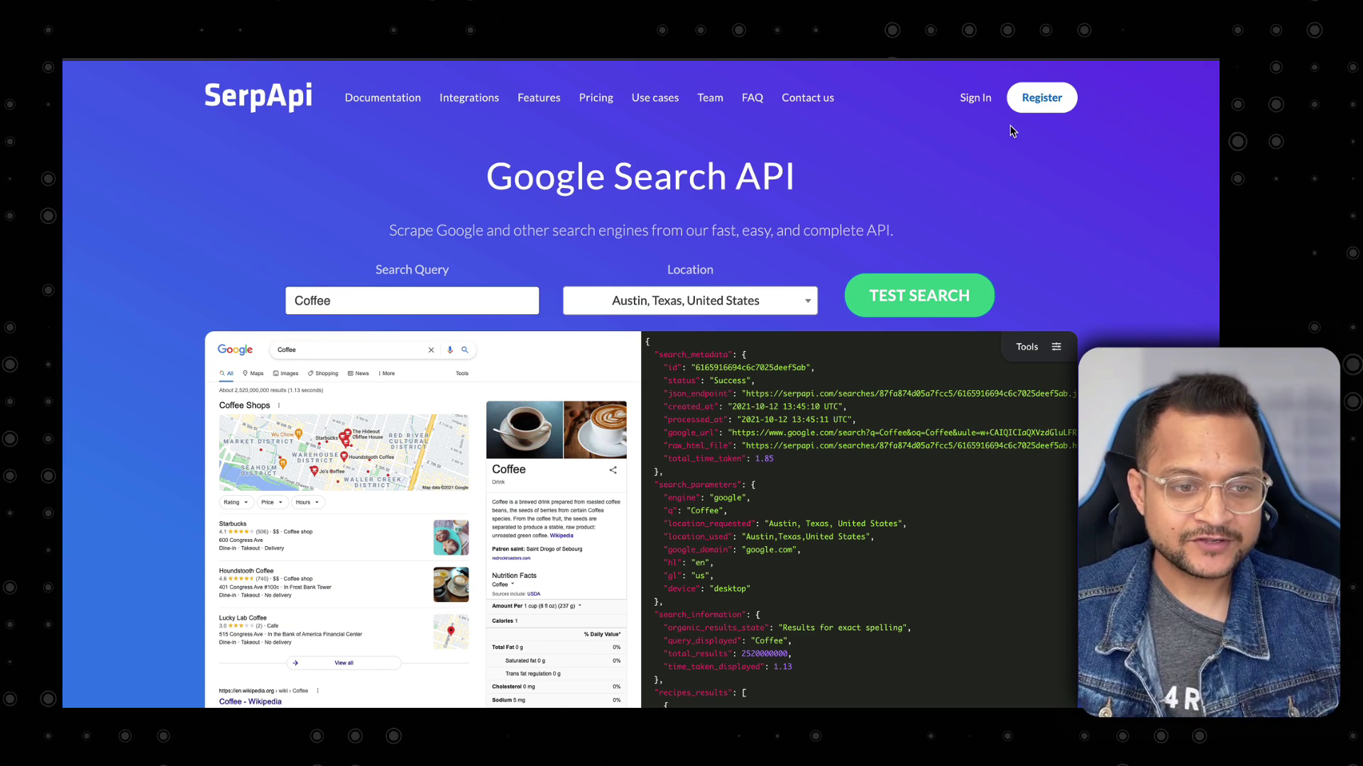
Register a SerpApi account via GitHub and subscribe to the Free Plan.
click(1041, 97)
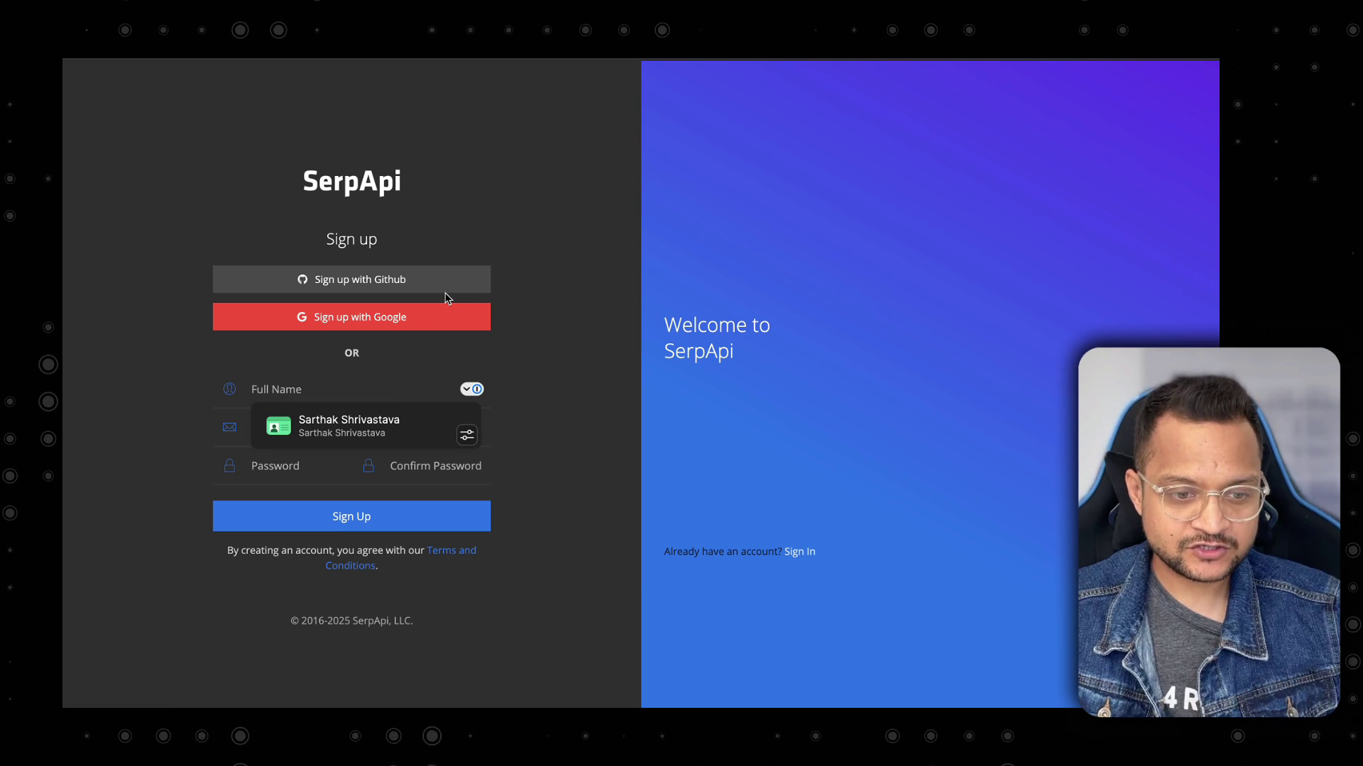
click(446, 283)
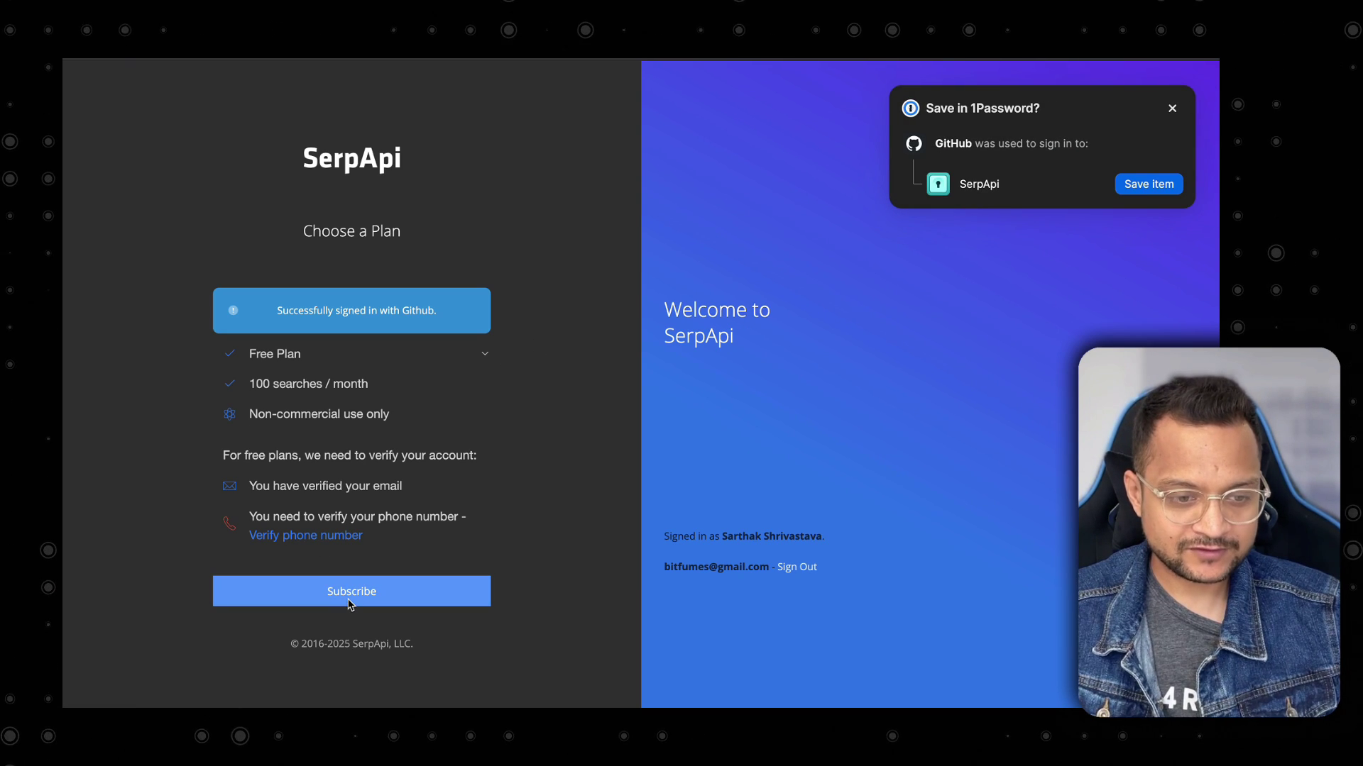
click(359, 592)
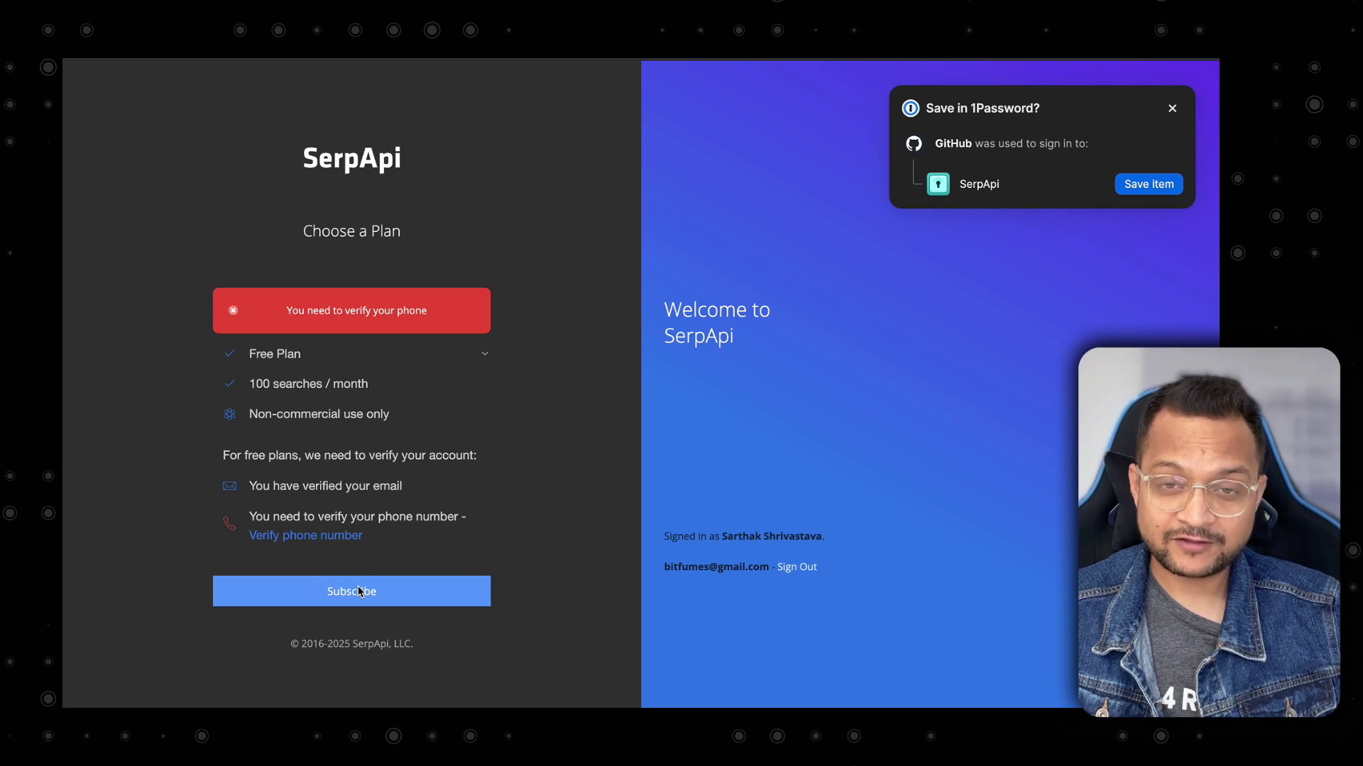
click(358, 591)
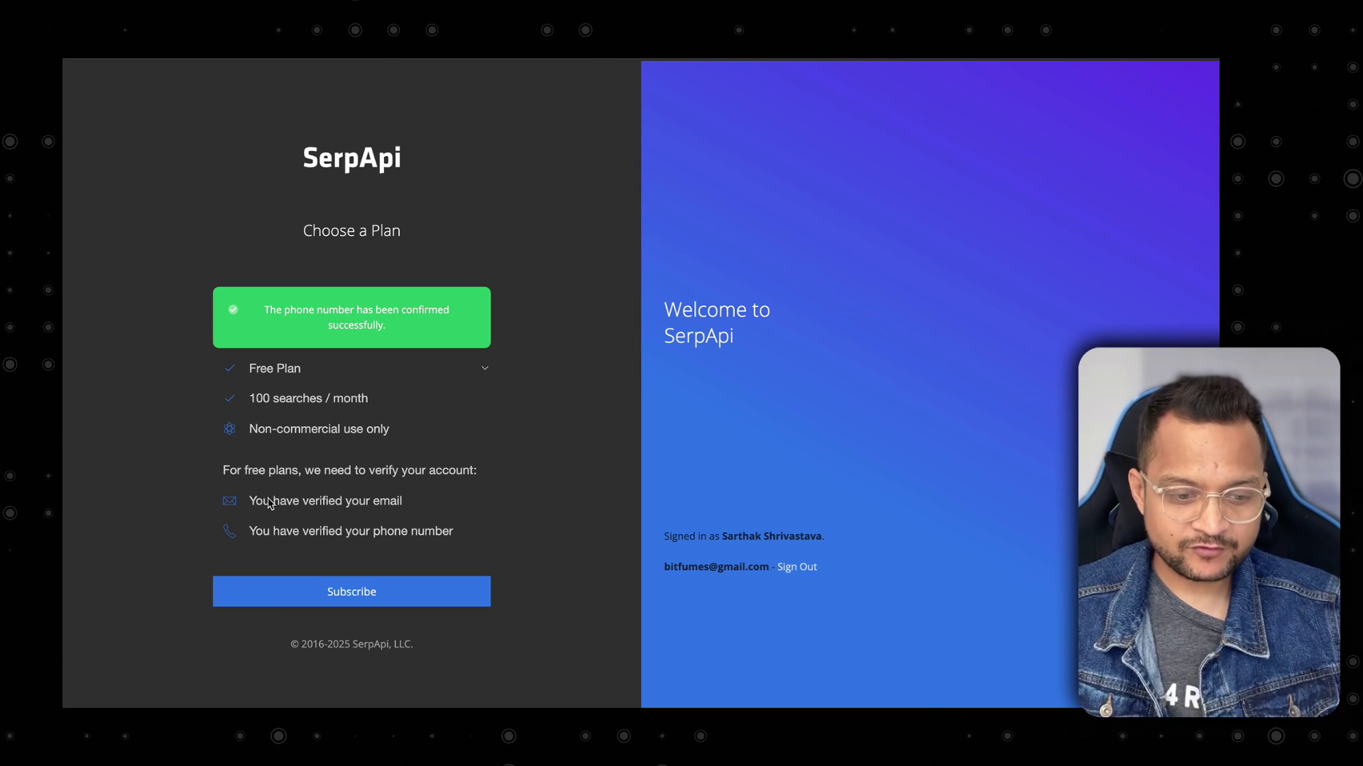
click(324, 598)
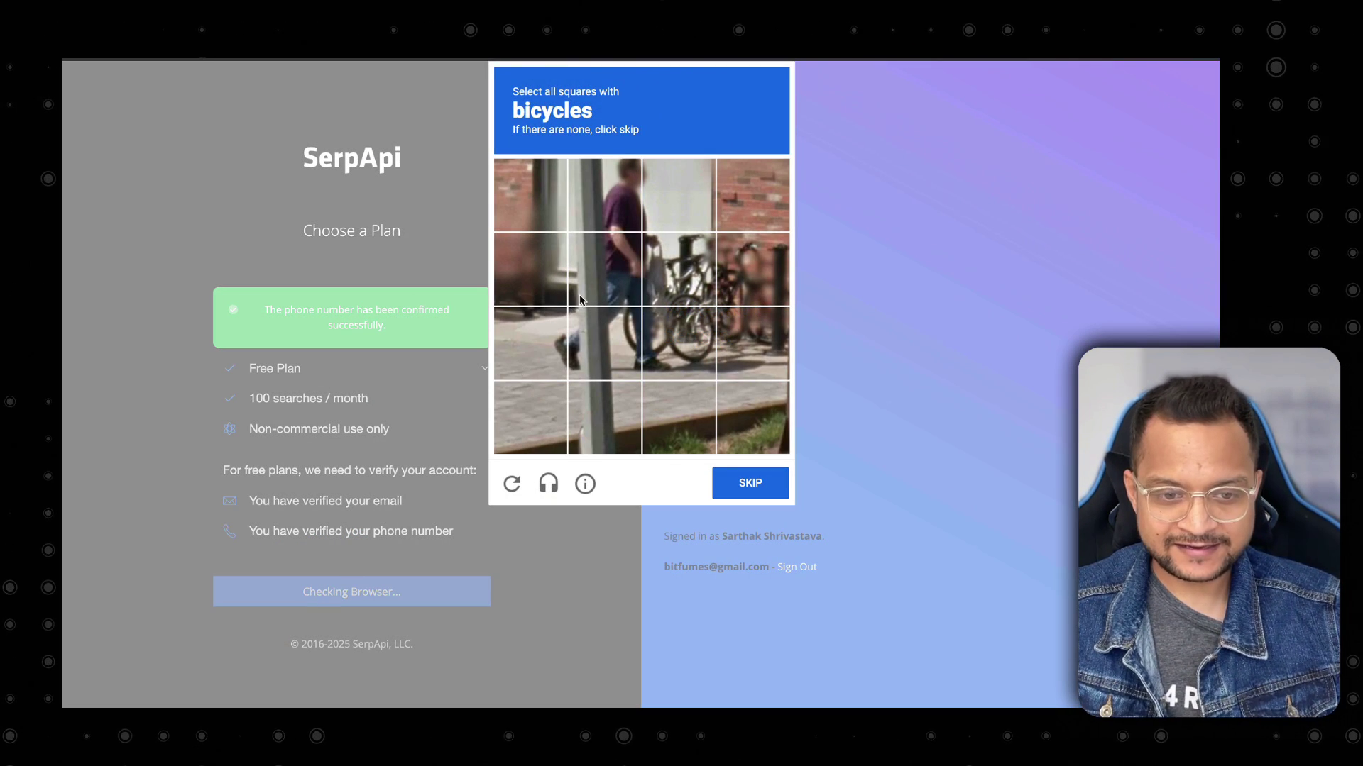
Solve the bicycle and crosswalk captcha challenges to complete the subscription.
click(660, 333)
click(739, 279)
click(675, 272)
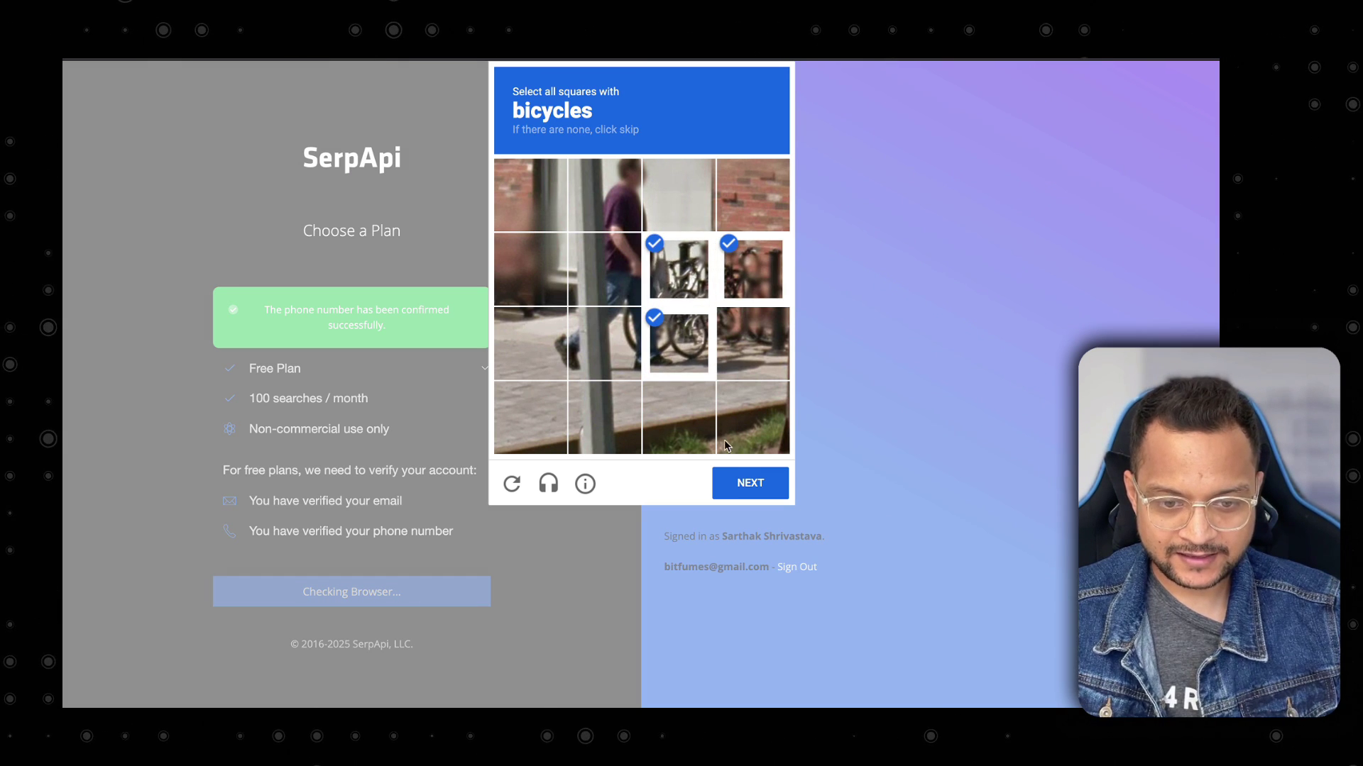
click(735, 474)
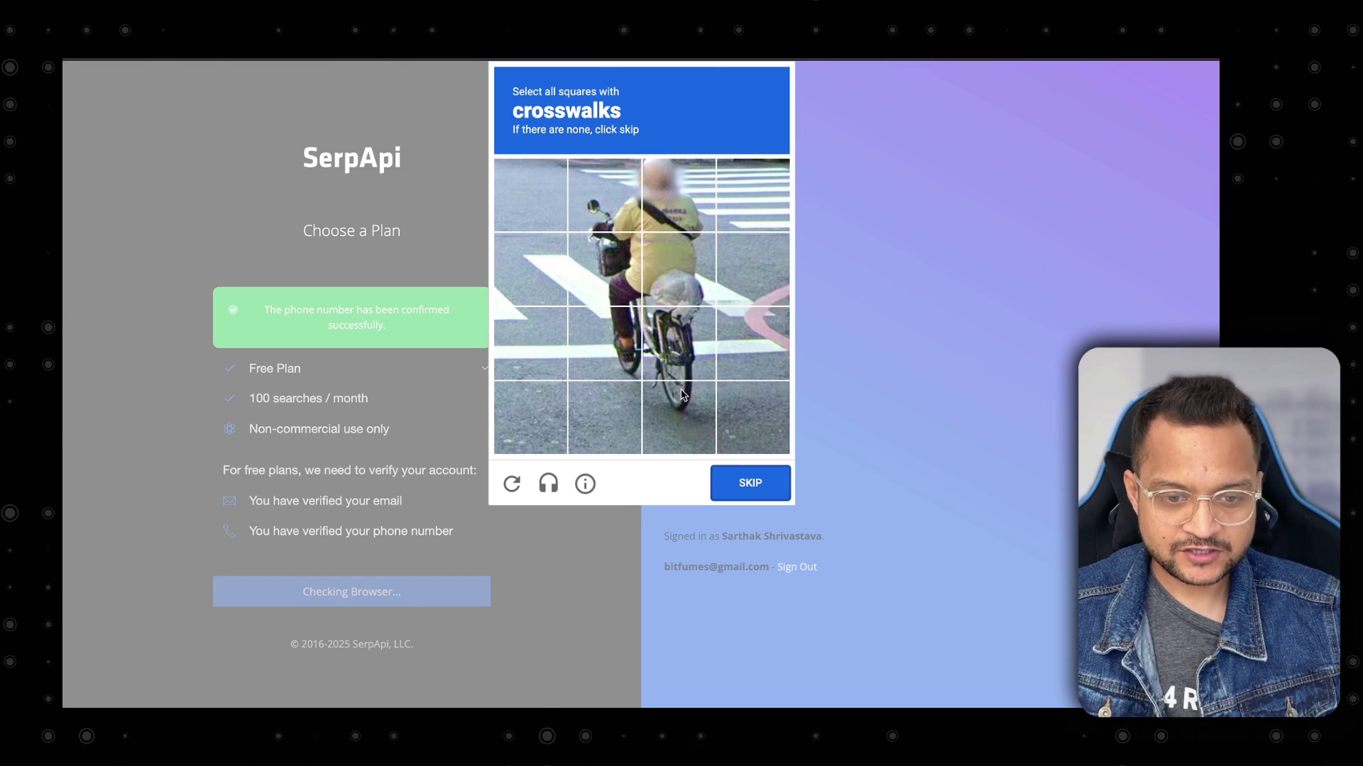
click(734, 213)
click(742, 269)
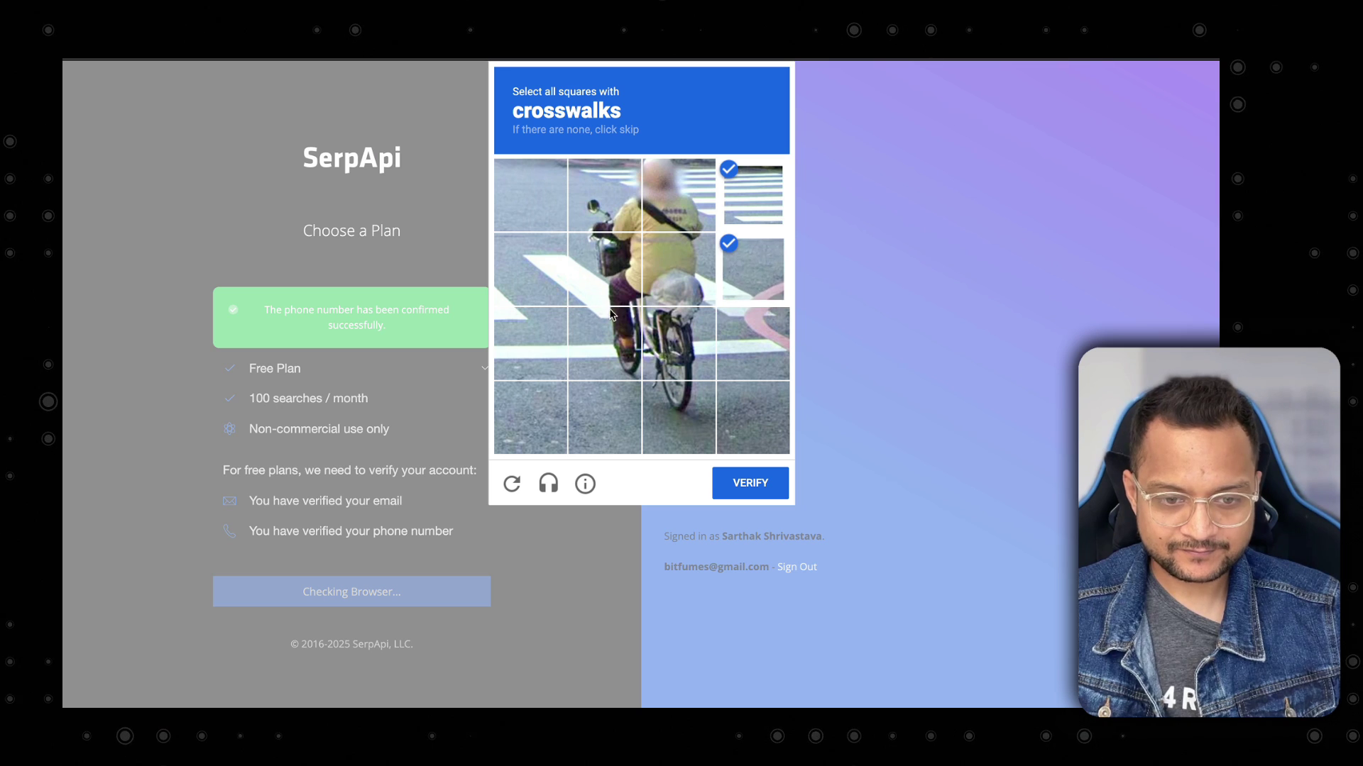
click(596, 341)
click(539, 320)
click(537, 298)
click(604, 277)
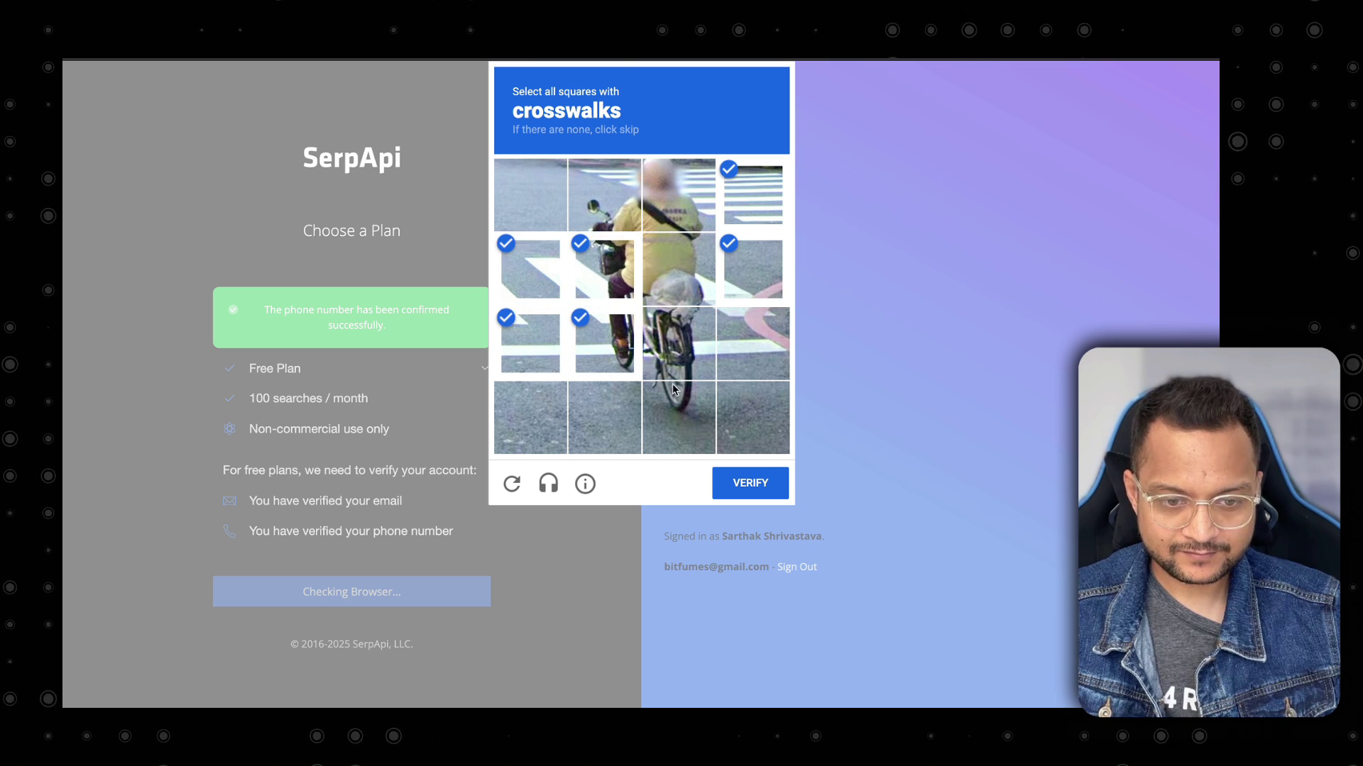
click(761, 482)
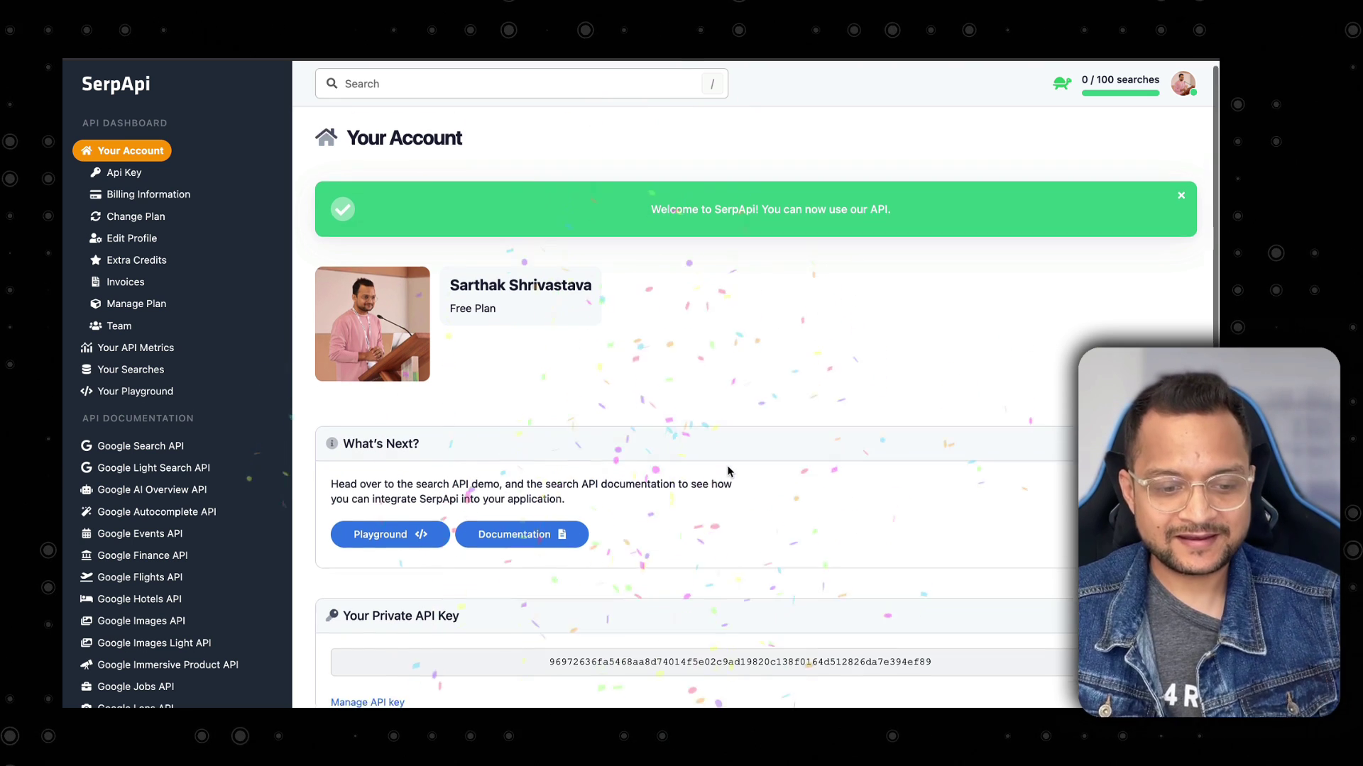
Copy the private API key from the SerpApi dashboard.
scroll(727, 469, down, 3)
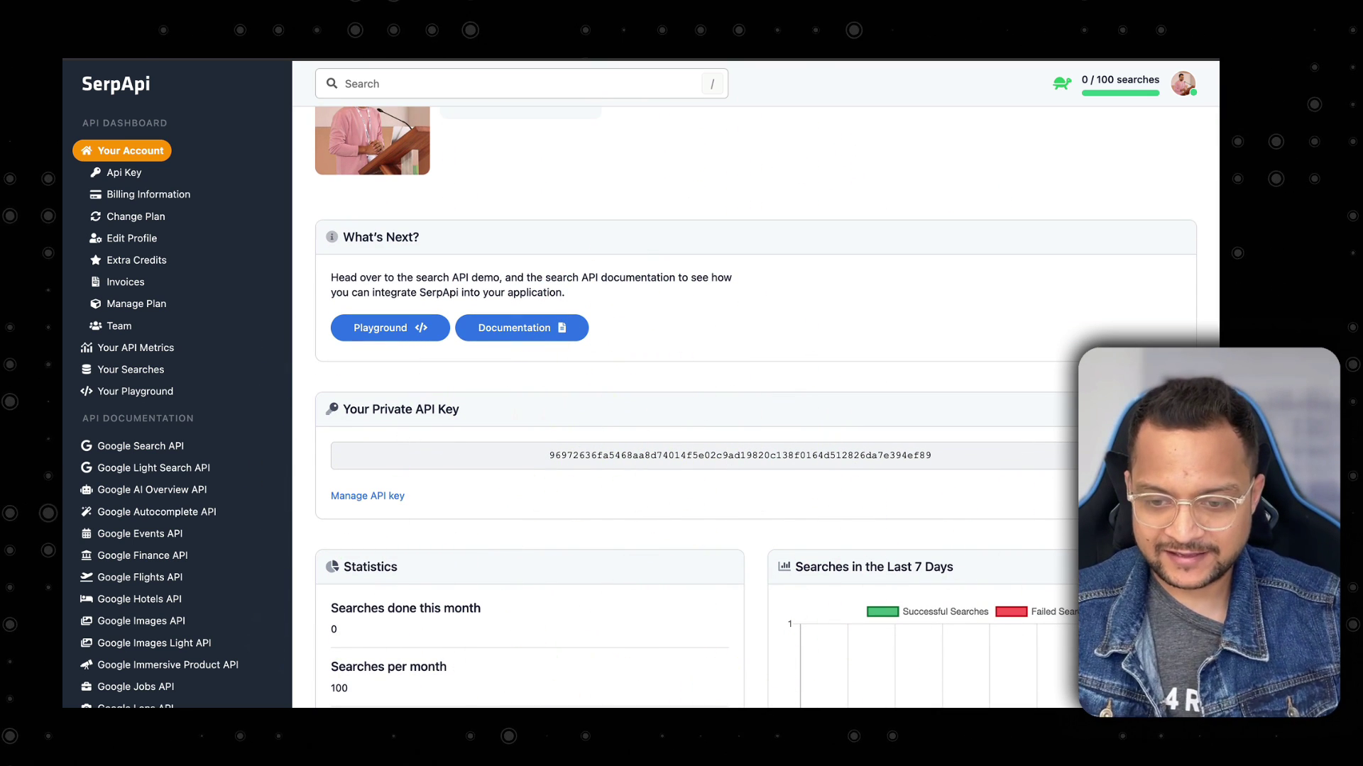
double_click(740, 455)
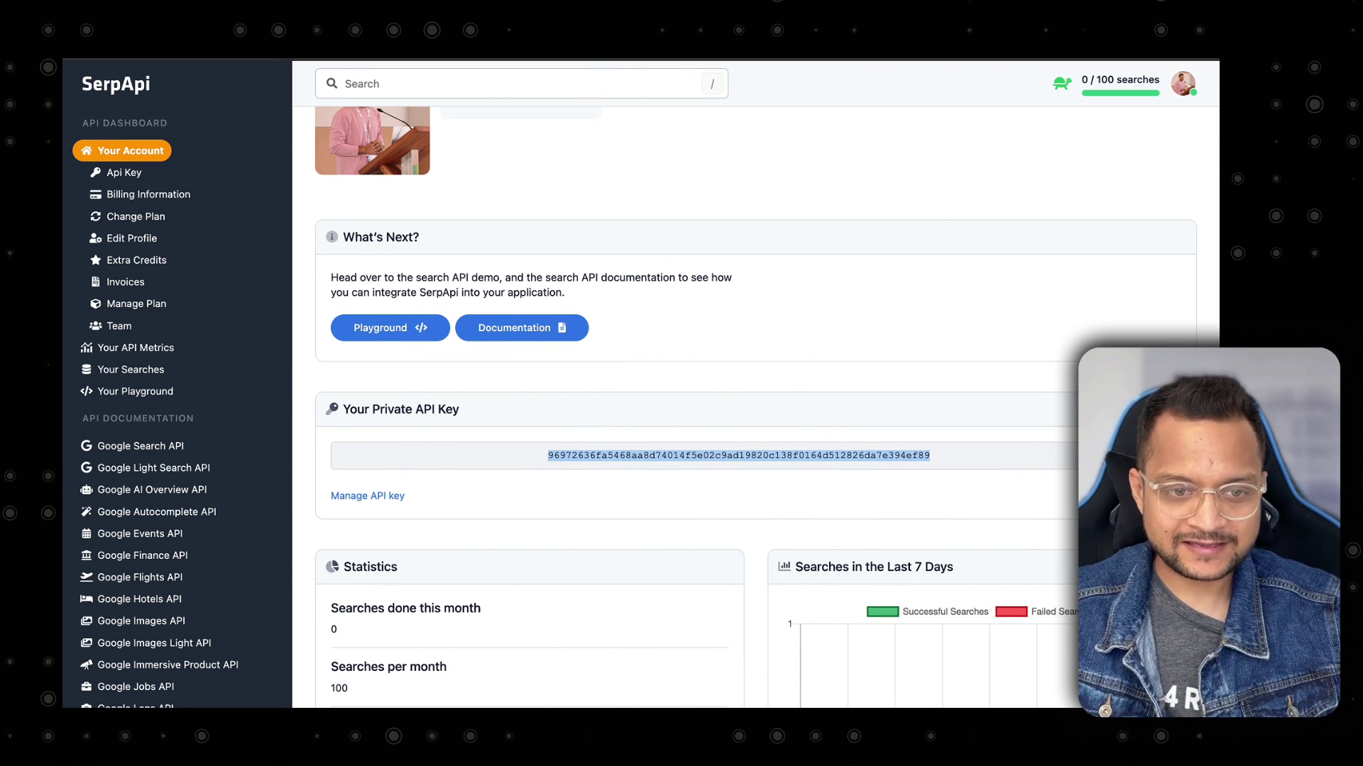
key(ctrl+Tab)
Paste the SerpApi key into the SerpAPI credential, save it, and return to the canvas.
click(568, 274)
key(ctrl+v)
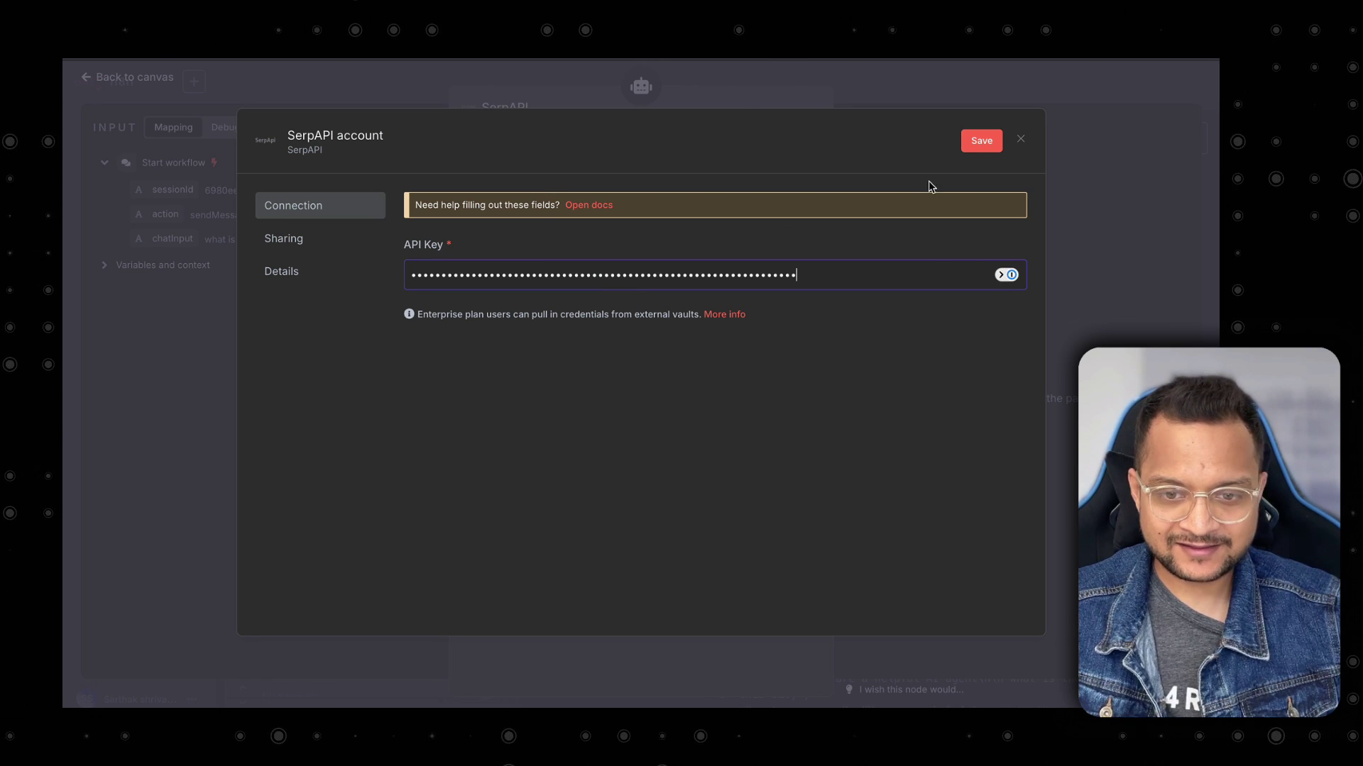
click(965, 145)
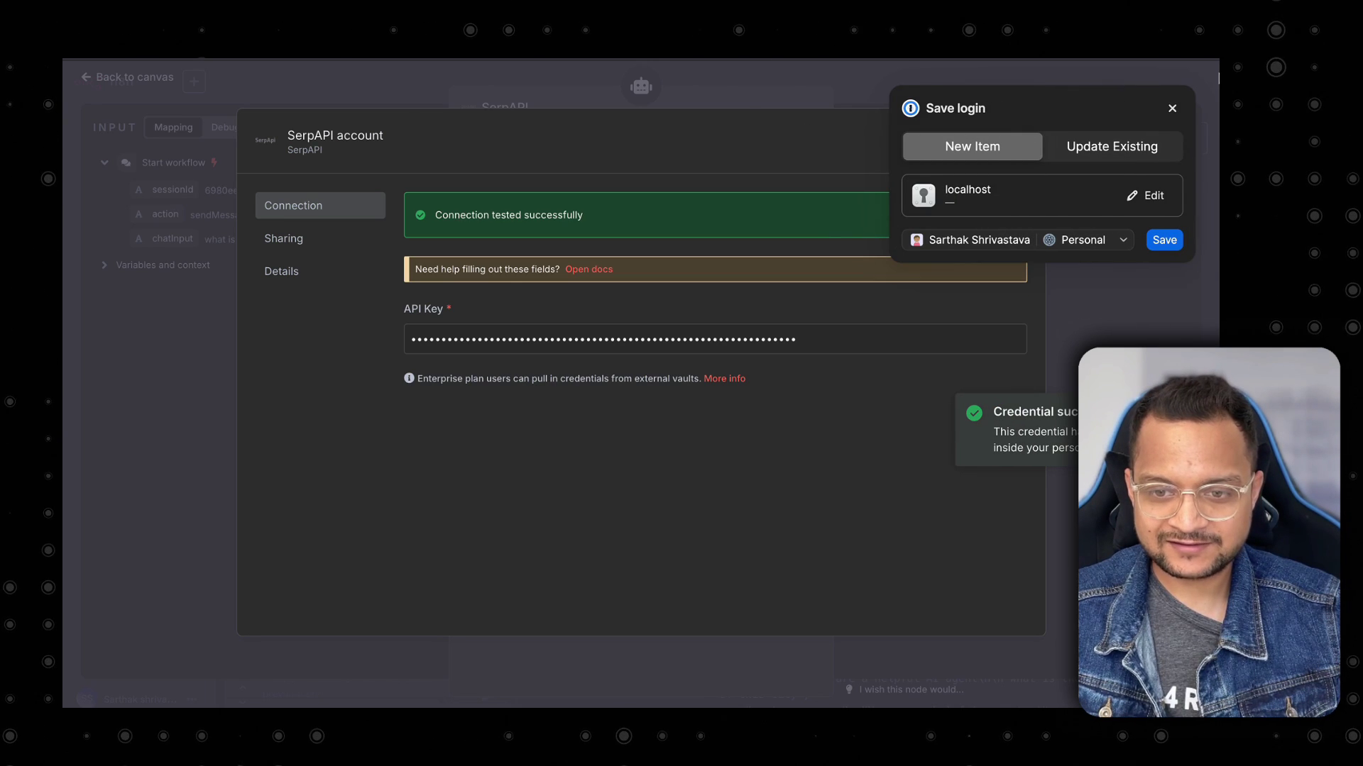
click(1172, 109)
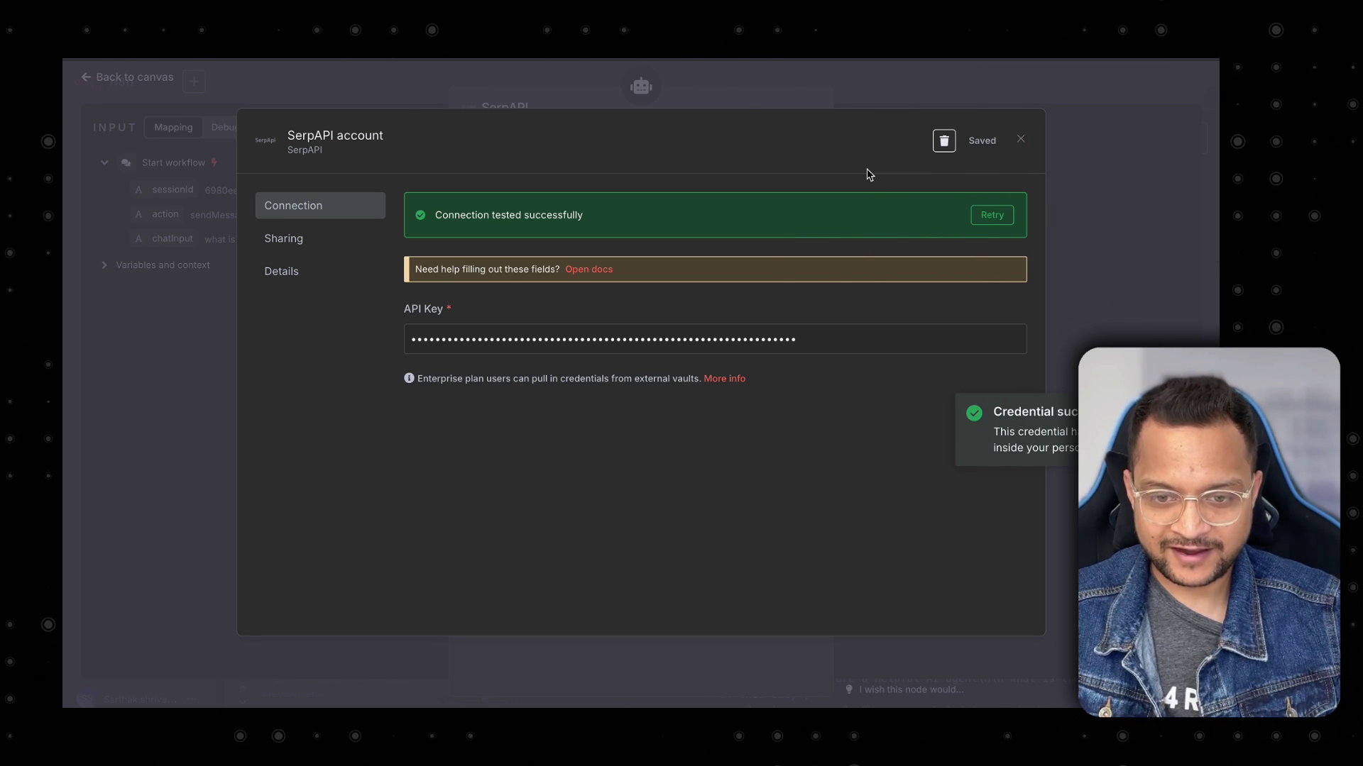
click(1022, 140)
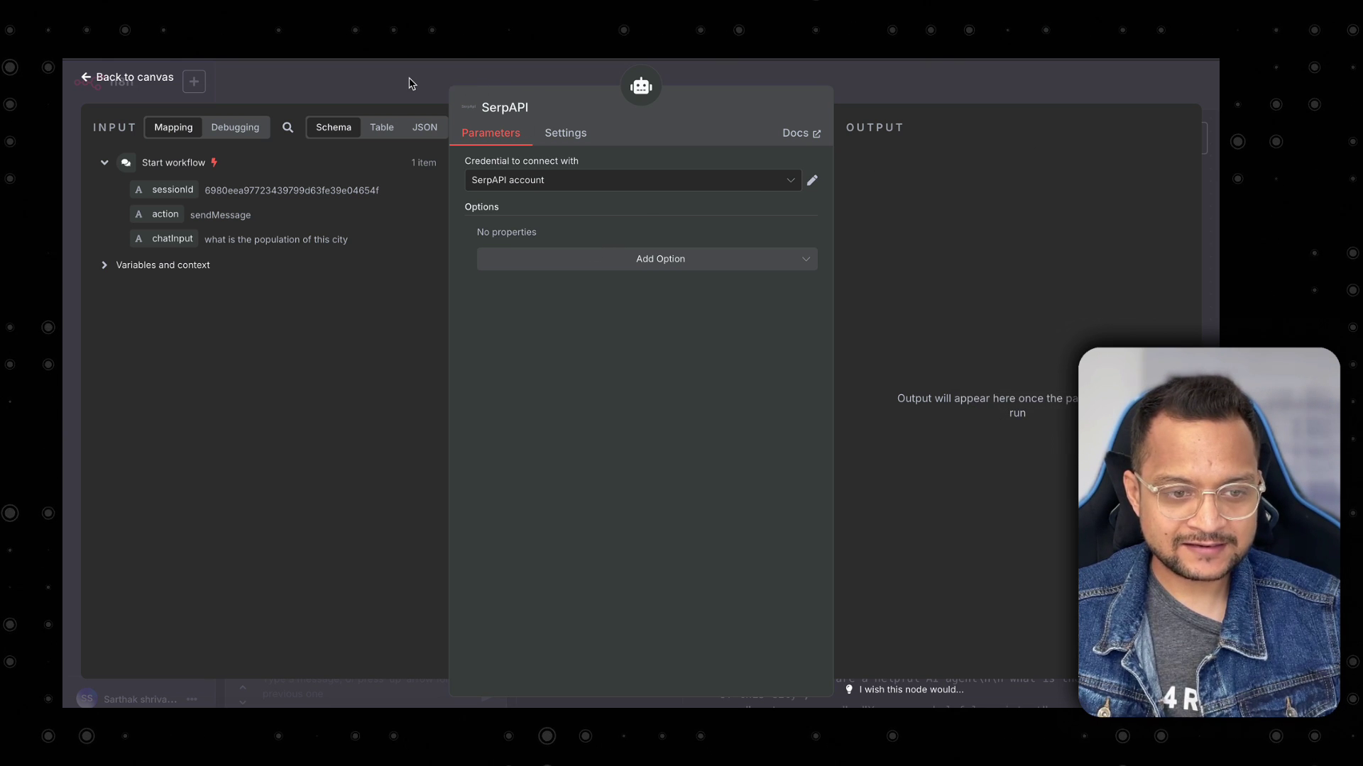
click(409, 83)
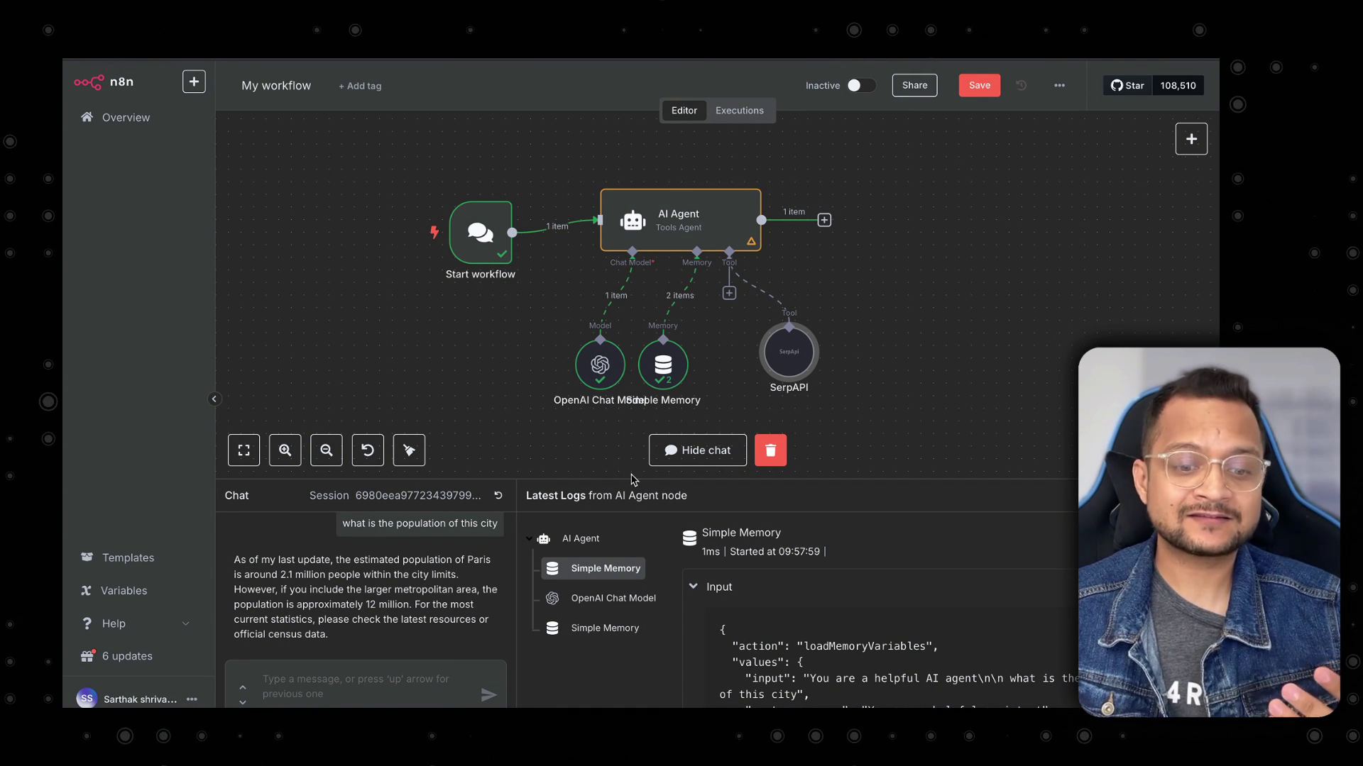
Ask the agent 'what is the latest news today on AI' and read its sourced article list.
drag(634, 480, 634, 433)
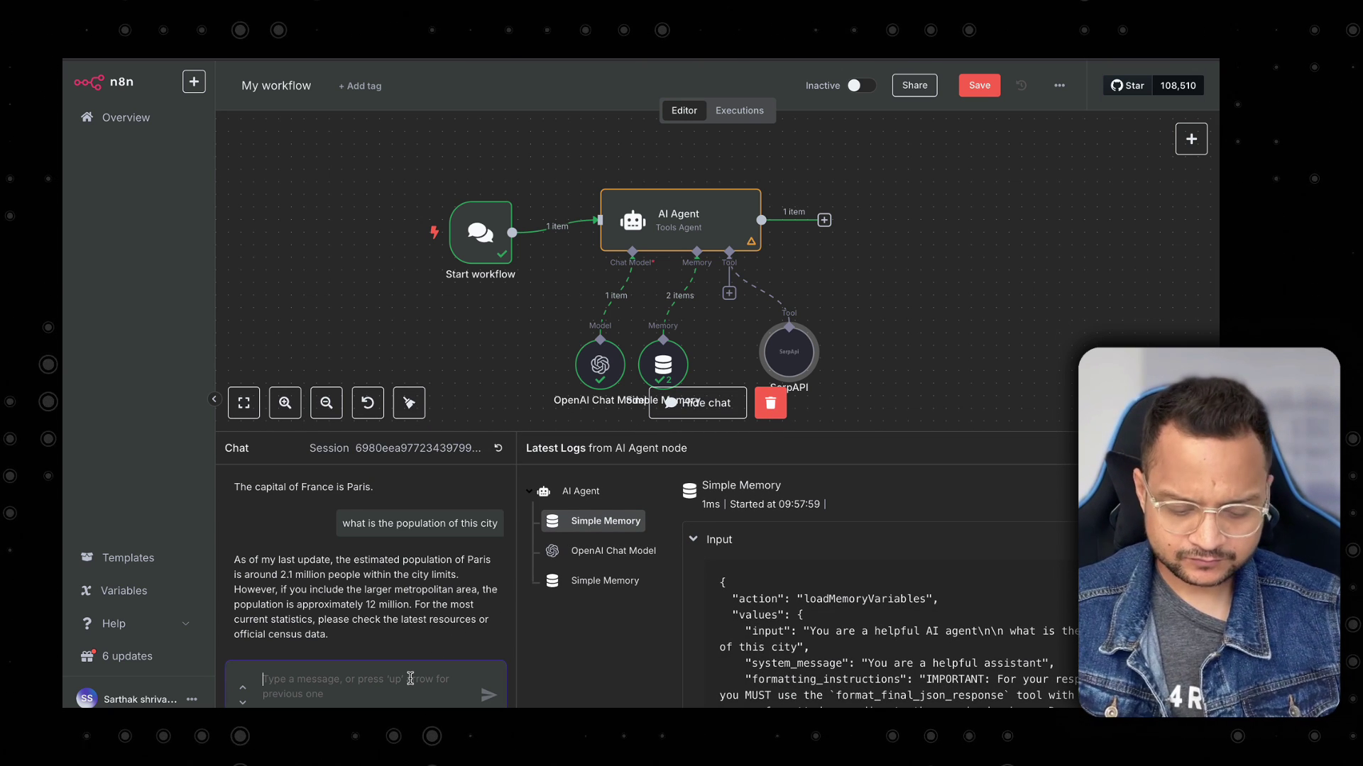
text(what is the latest)
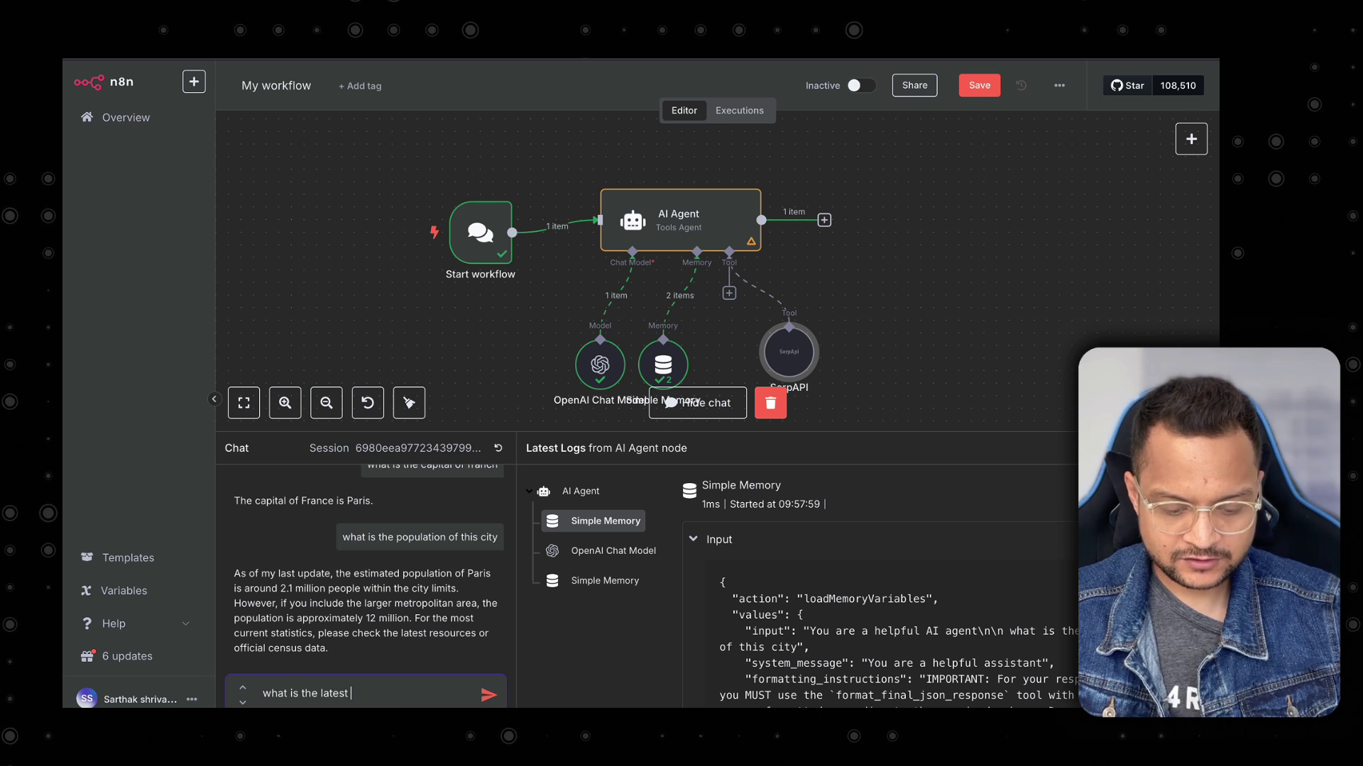
text( news today on AI)
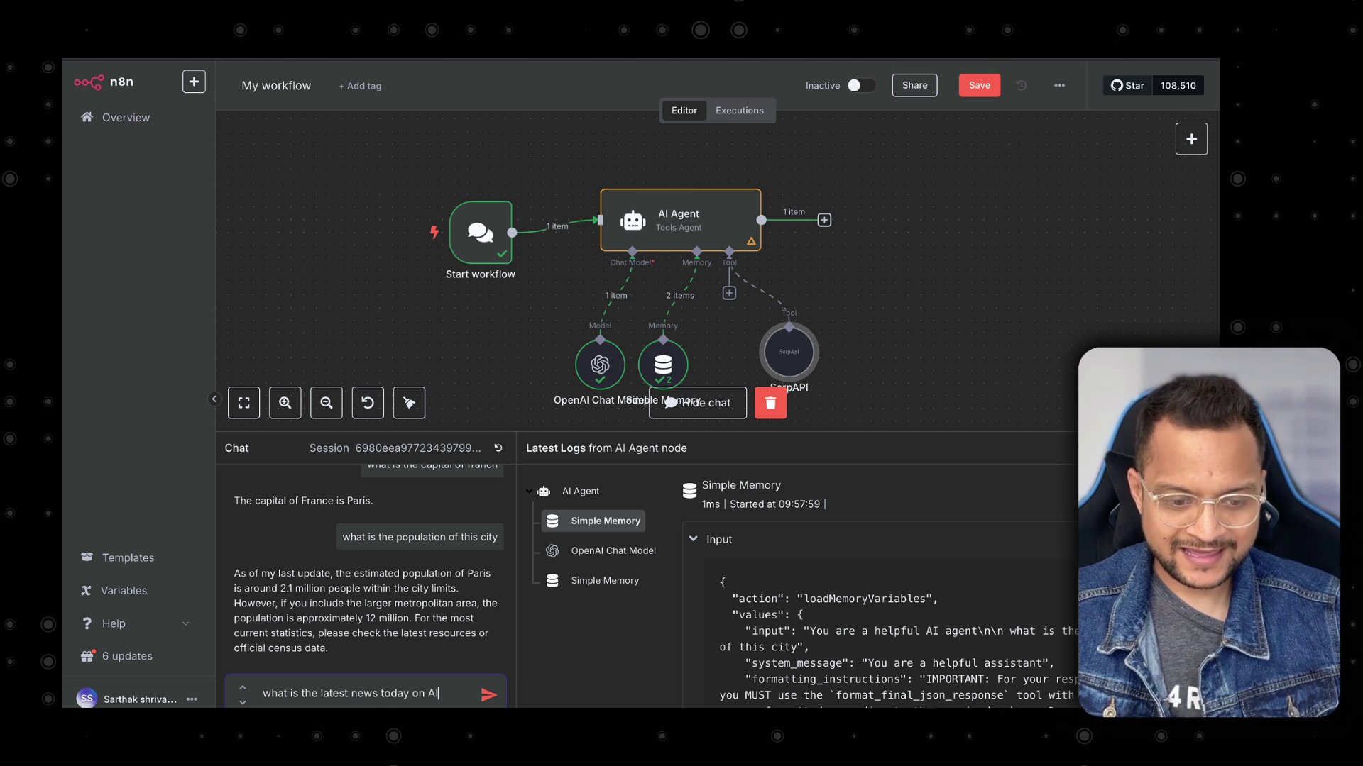
key(Return)
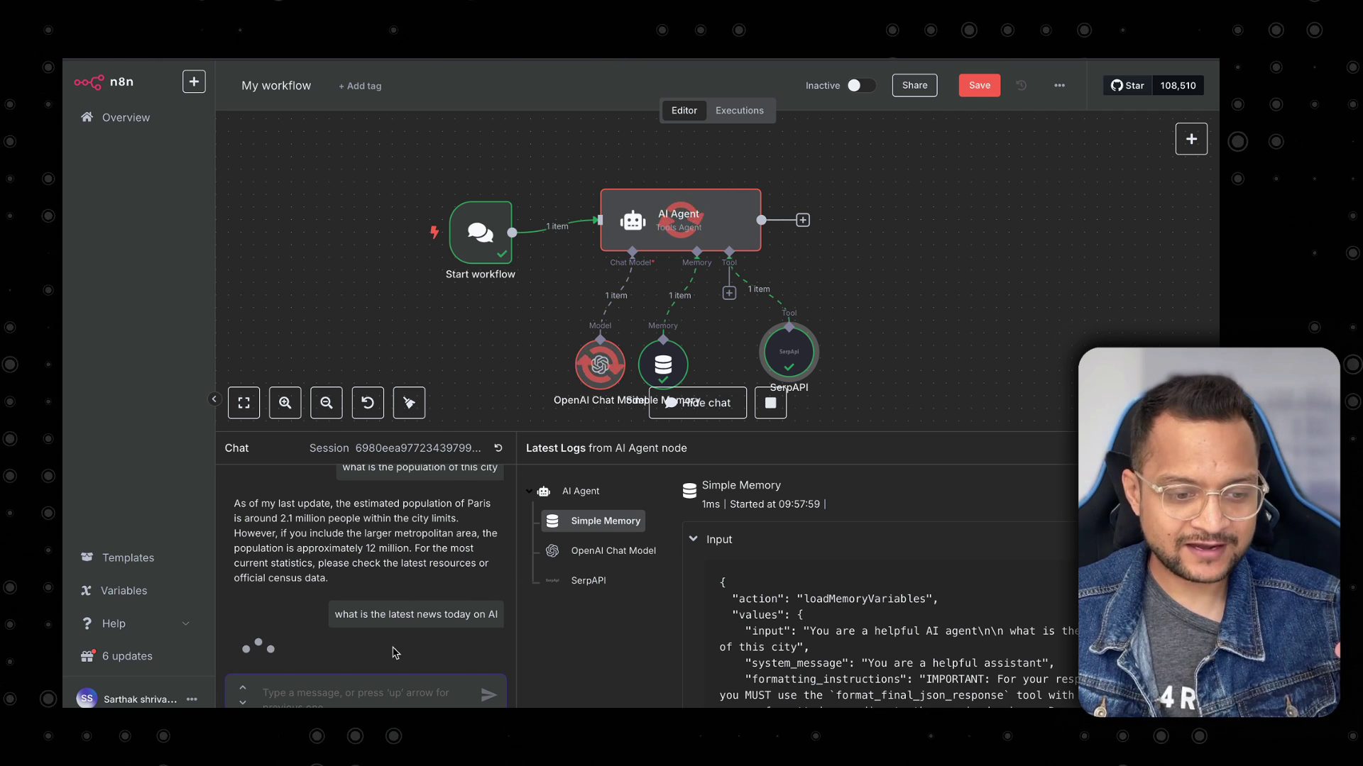
scroll(368, 631, down, 10)
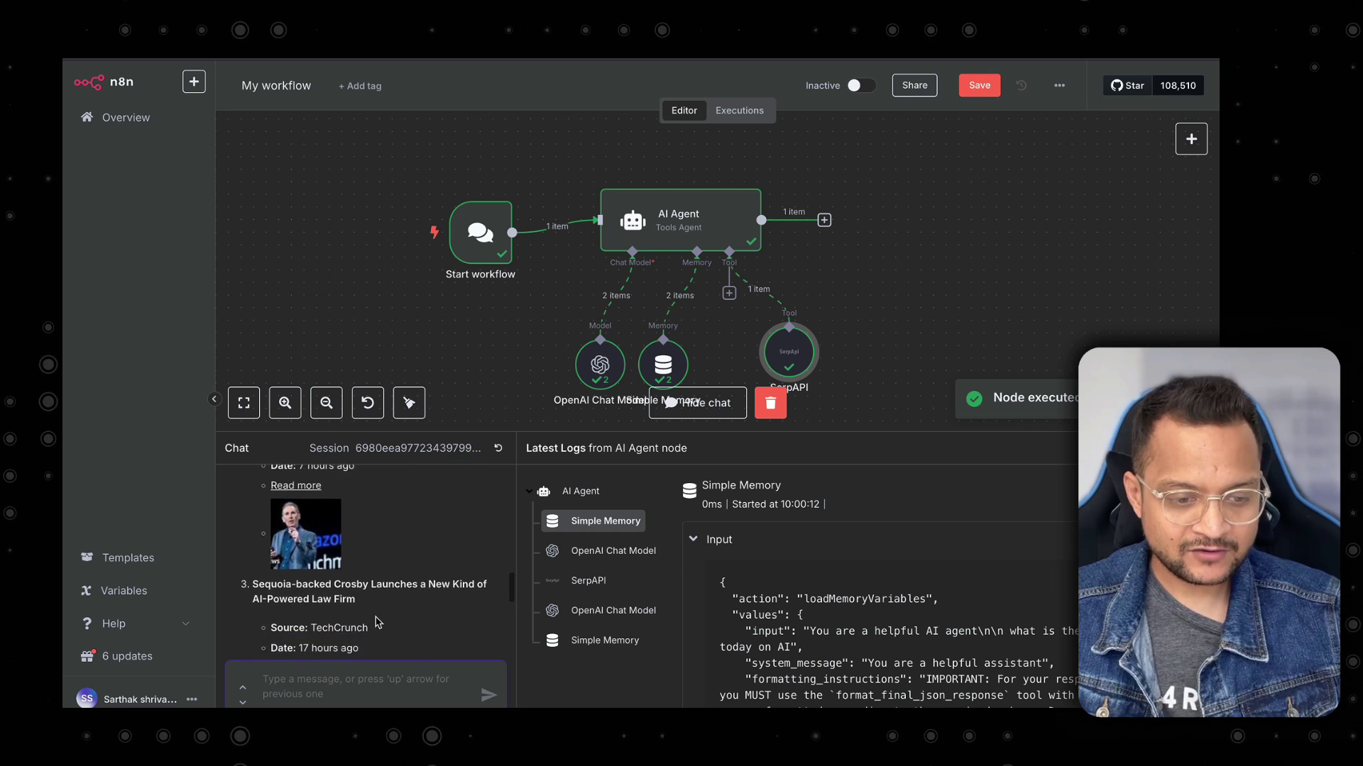
scroll(451, 585, down, 1)
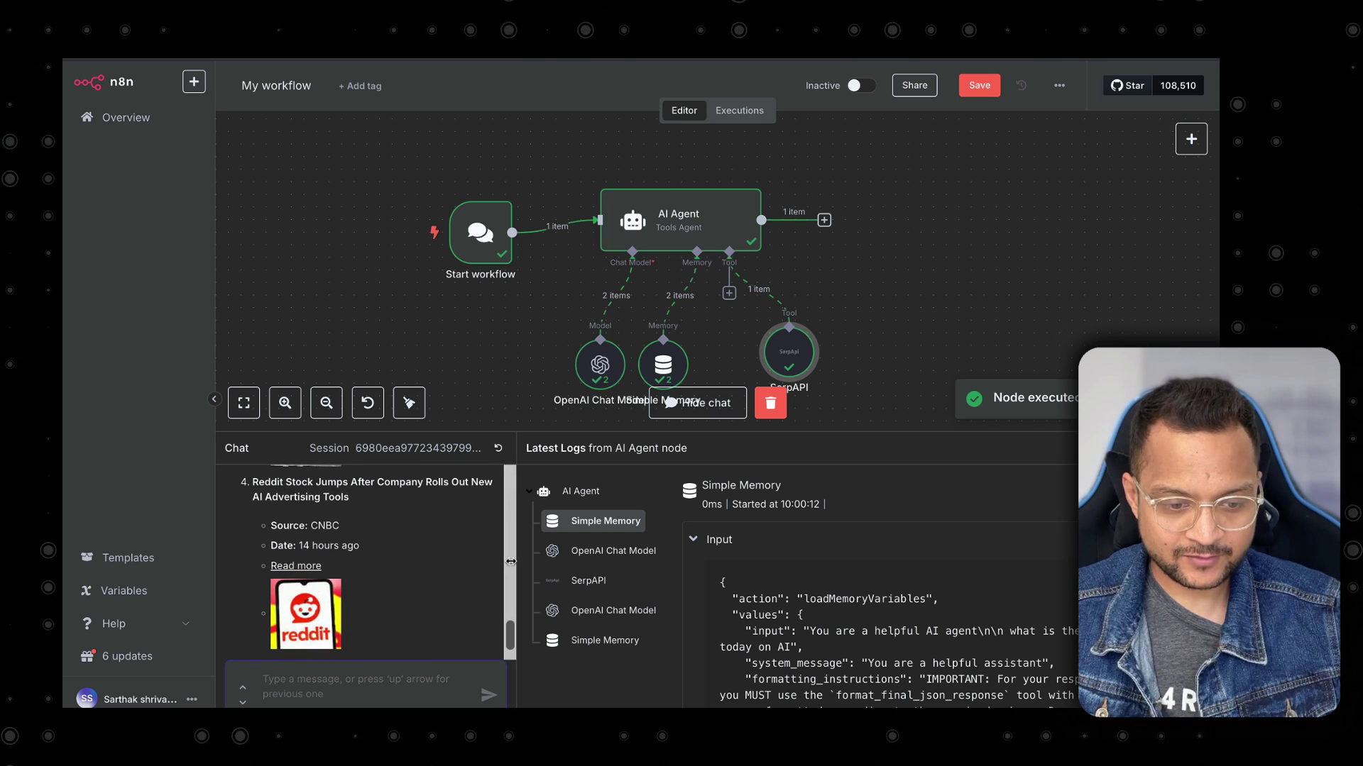
drag(515, 561, 848, 553)
scroll(451, 611, up, 8)
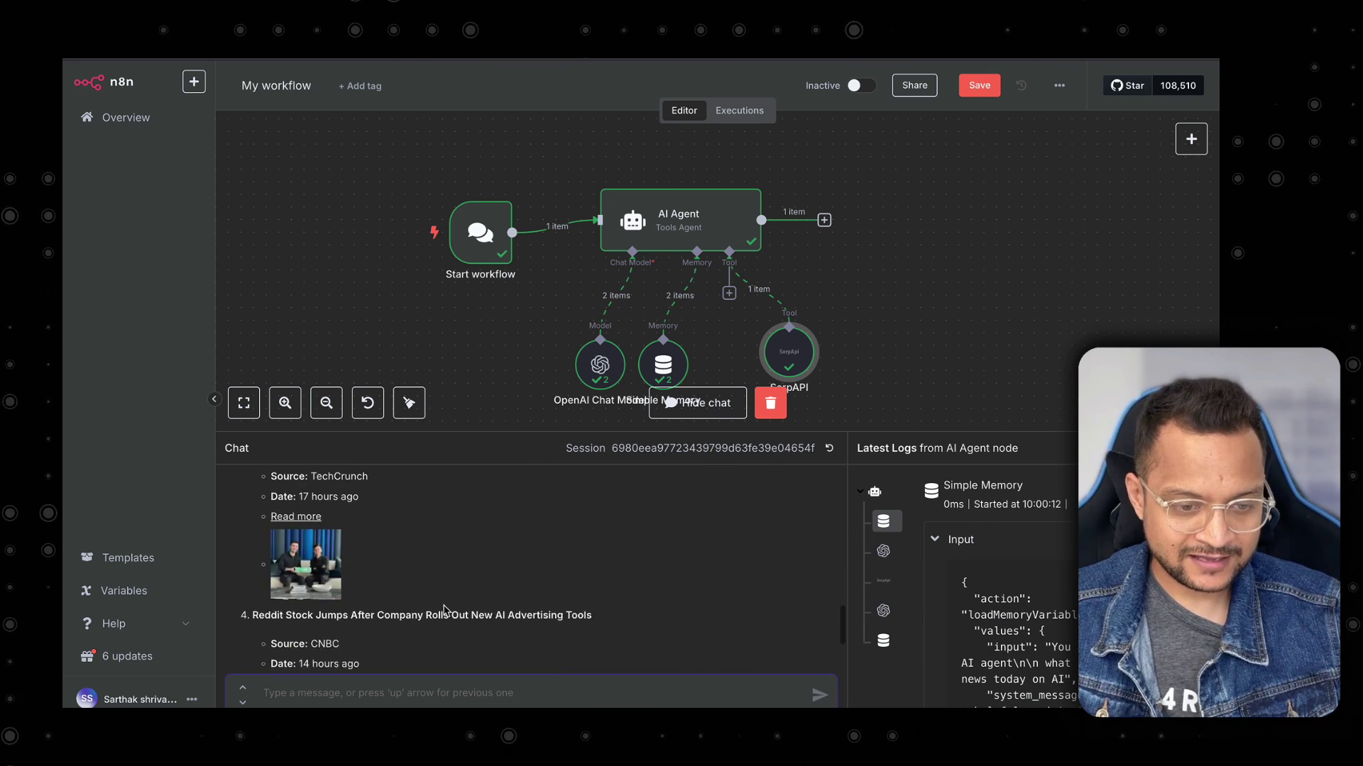
Inspect the AI Agent node's output in the JSON view.
double_click(678, 220)
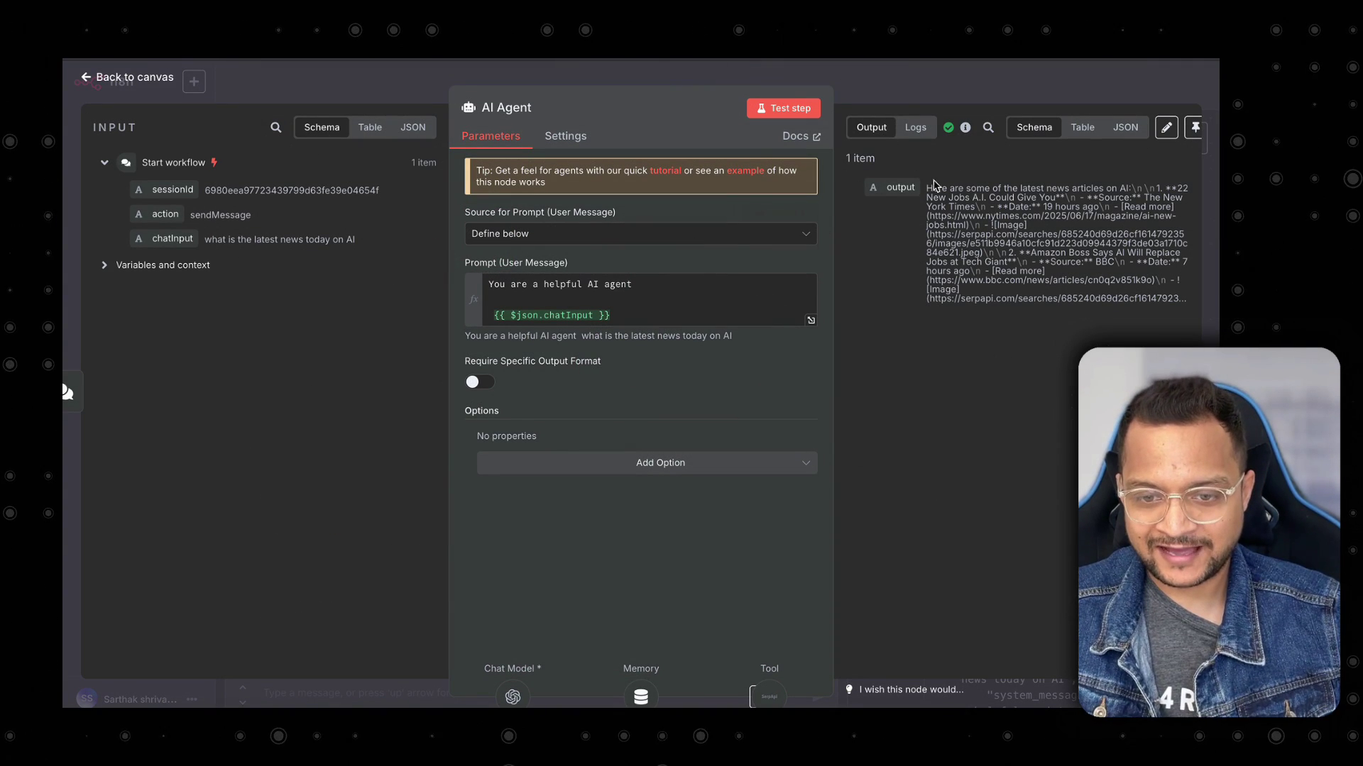
click(1135, 125)
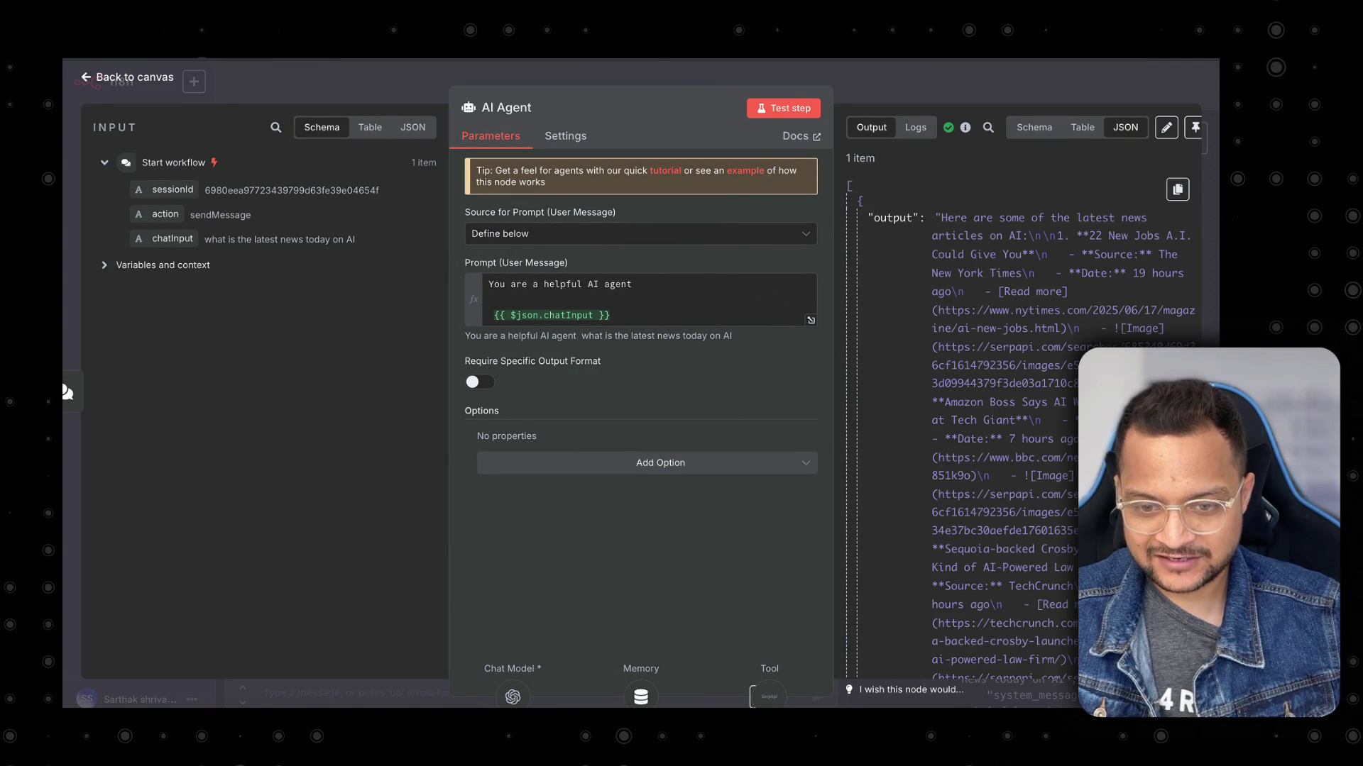
scroll(1023, 182, down, 3)
scroll(1023, 182, up, 3)
click(887, 90)
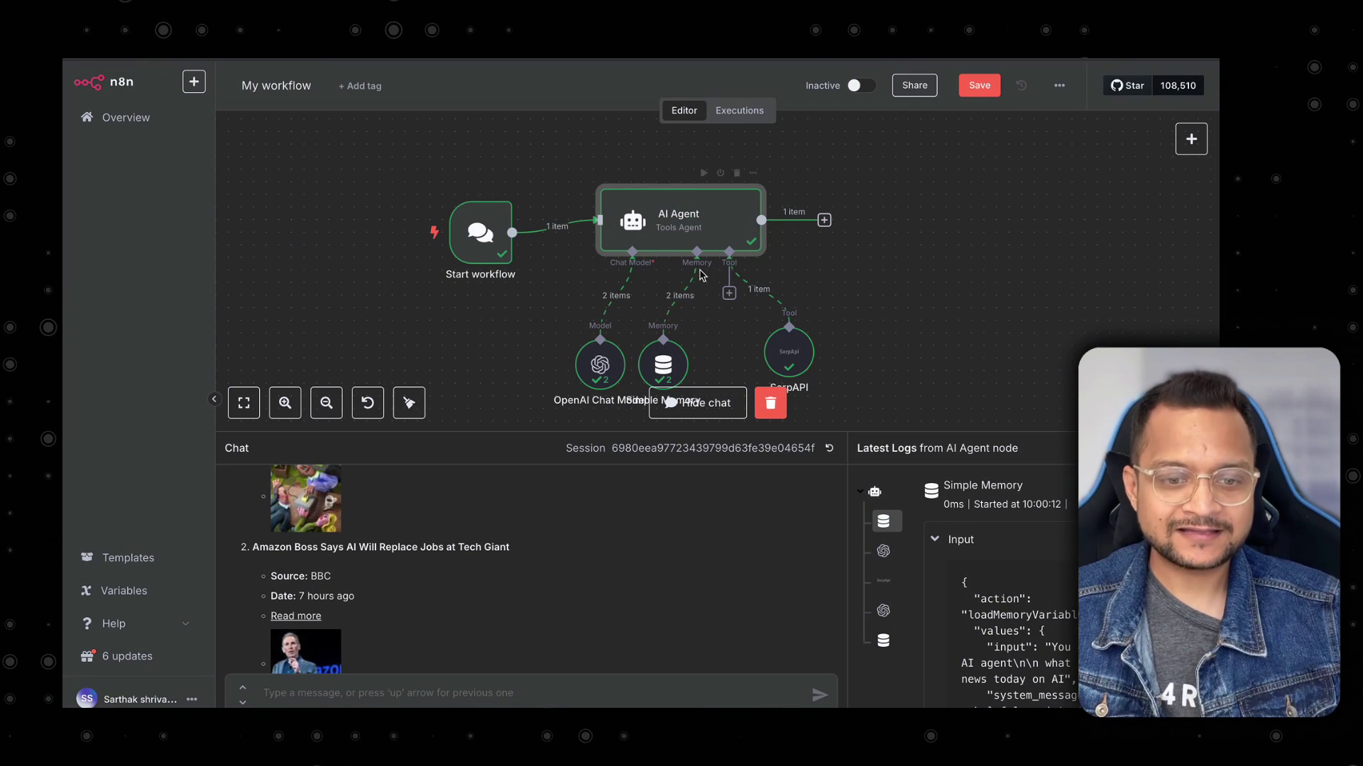
Filter the agent's Tools panel for 'sear' to browse search tools, then close it without adding one.
drag(1040, 435, 1040, 489)
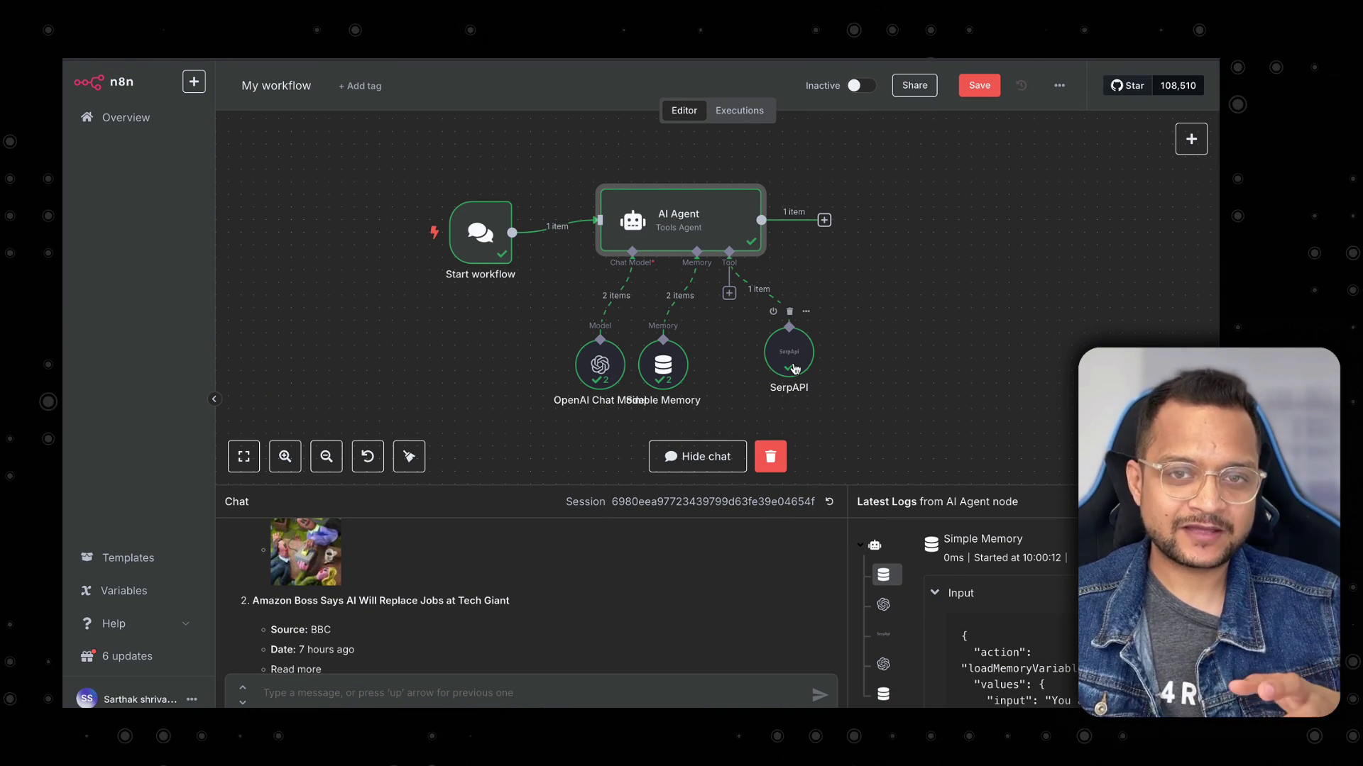
click(729, 293)
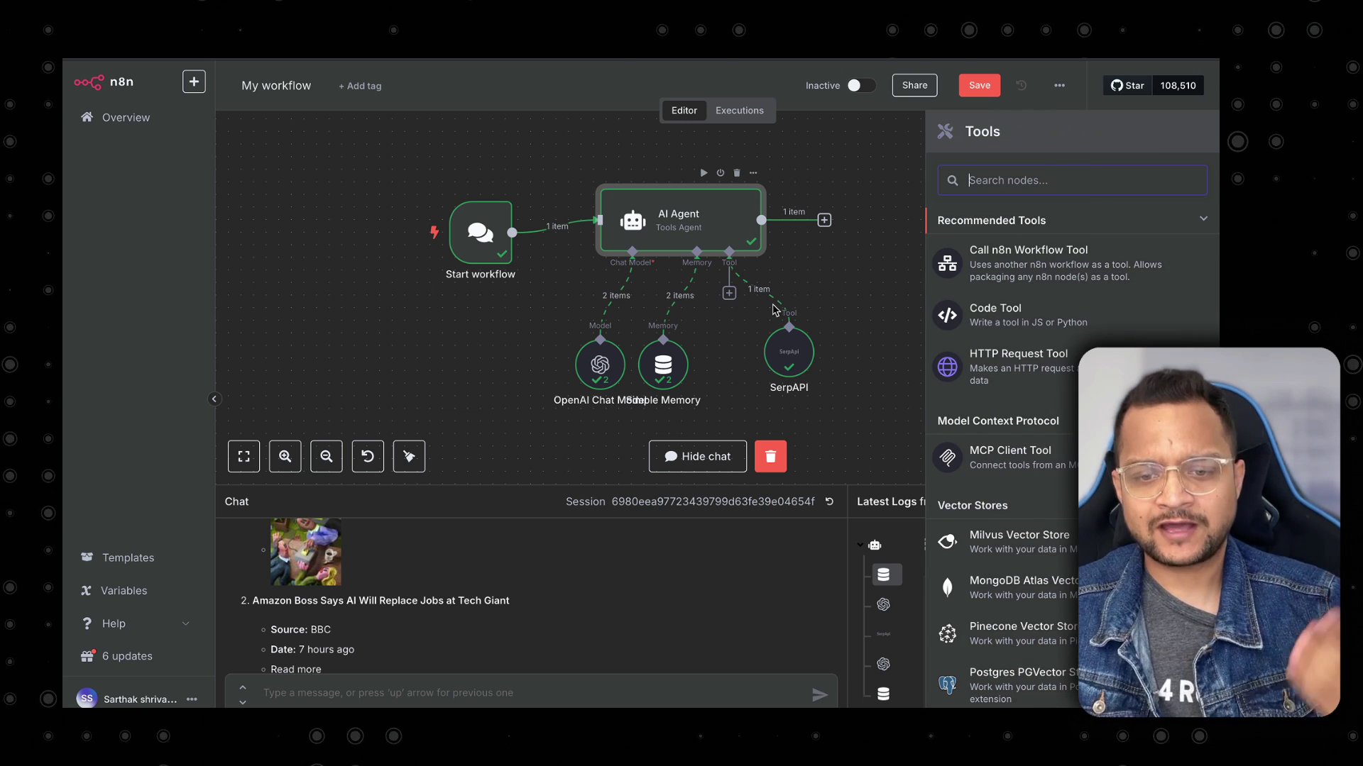
text(sear)
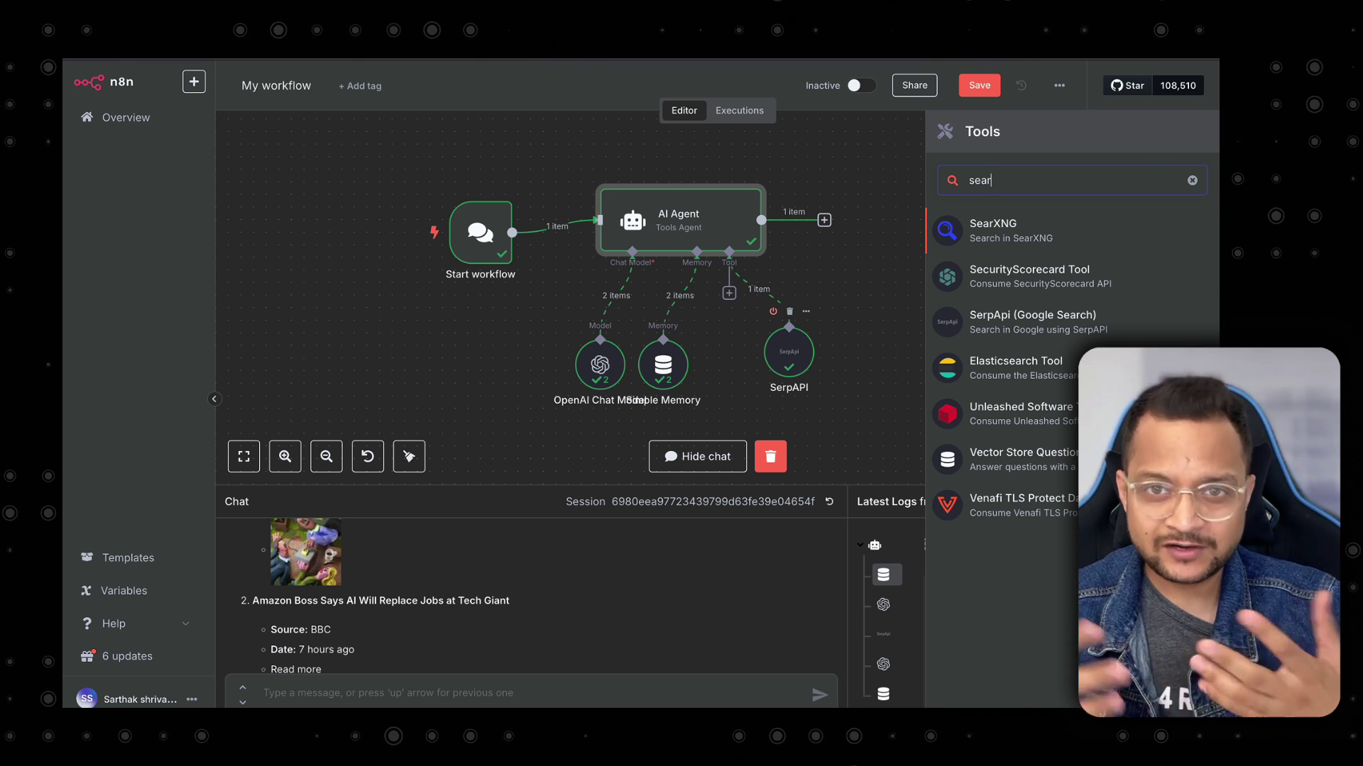
click(757, 343)
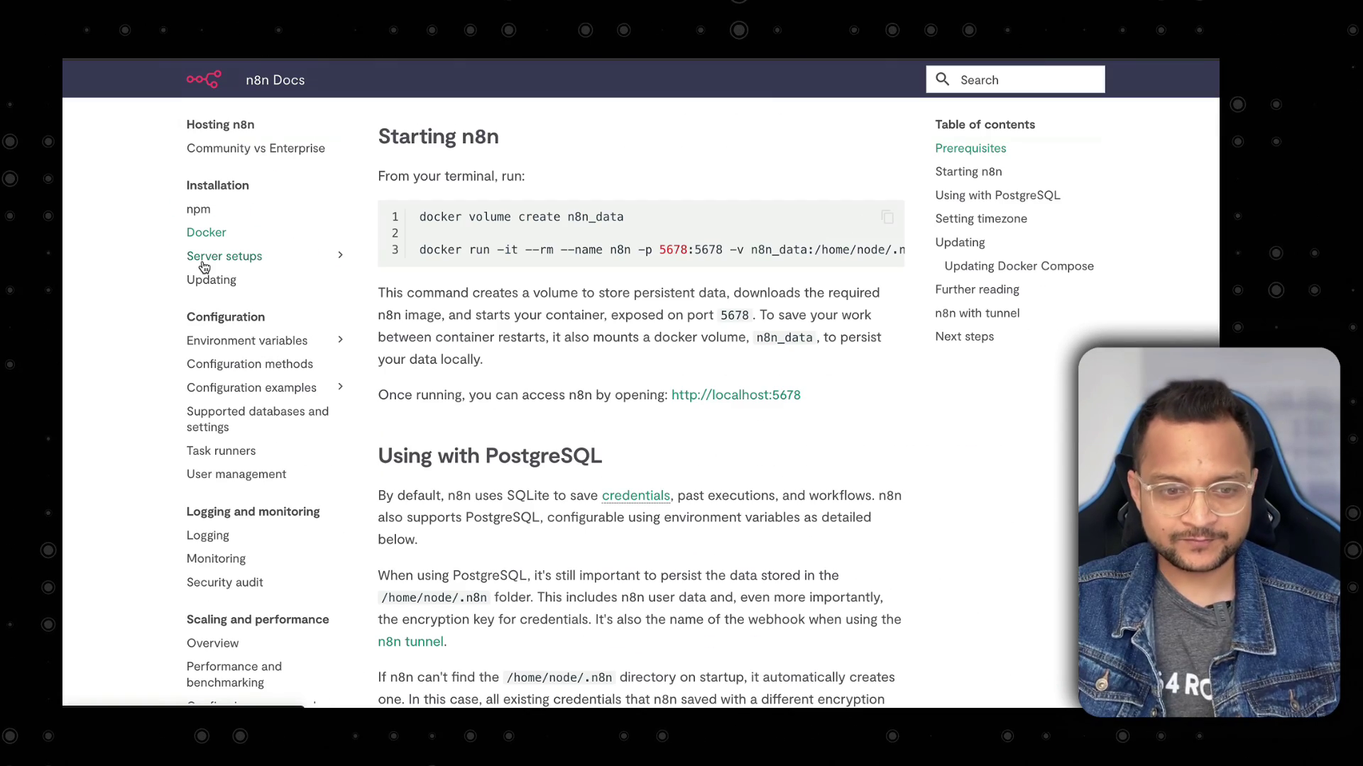
Open the Server setups Hetzner Cloud guide in n8n Docs and read down to the Docker Compose install commands.
click(224, 256)
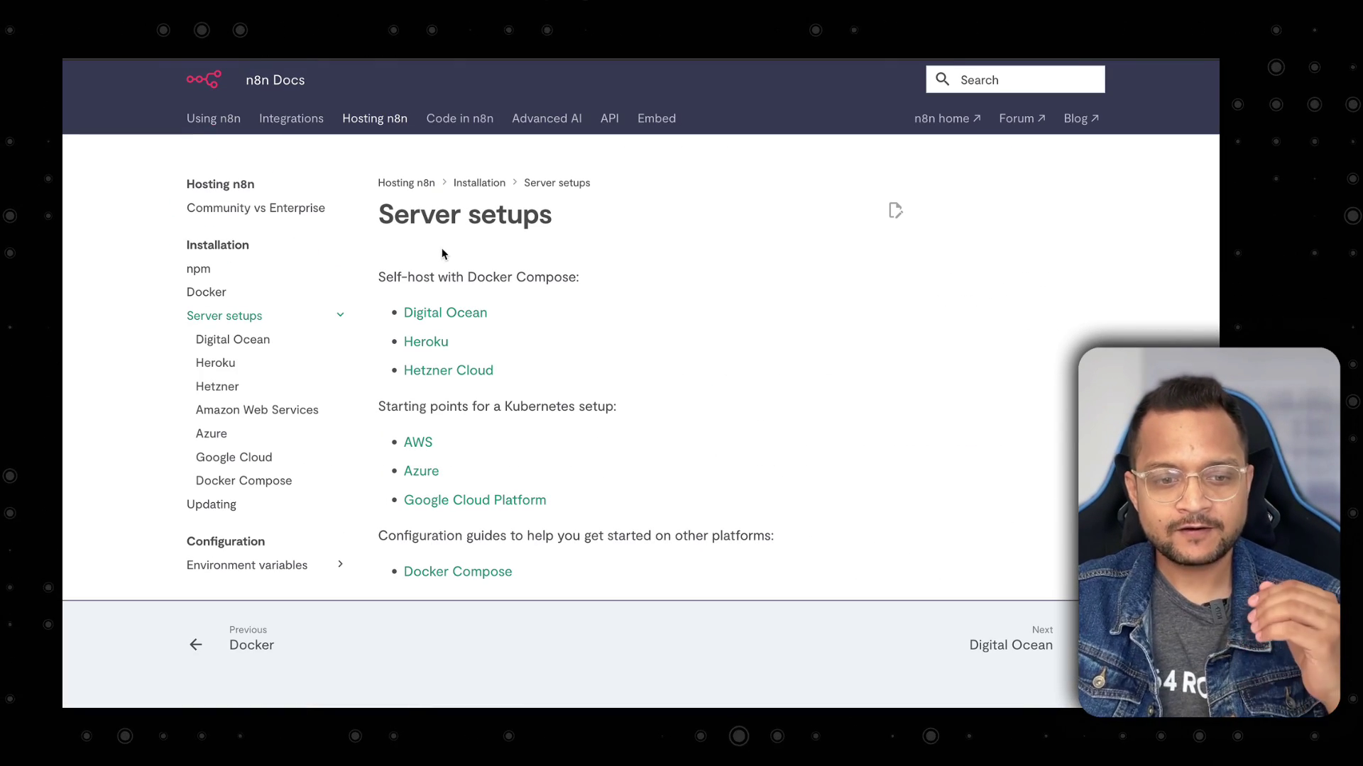
click(438, 370)
scroll(440, 371, down, 6)
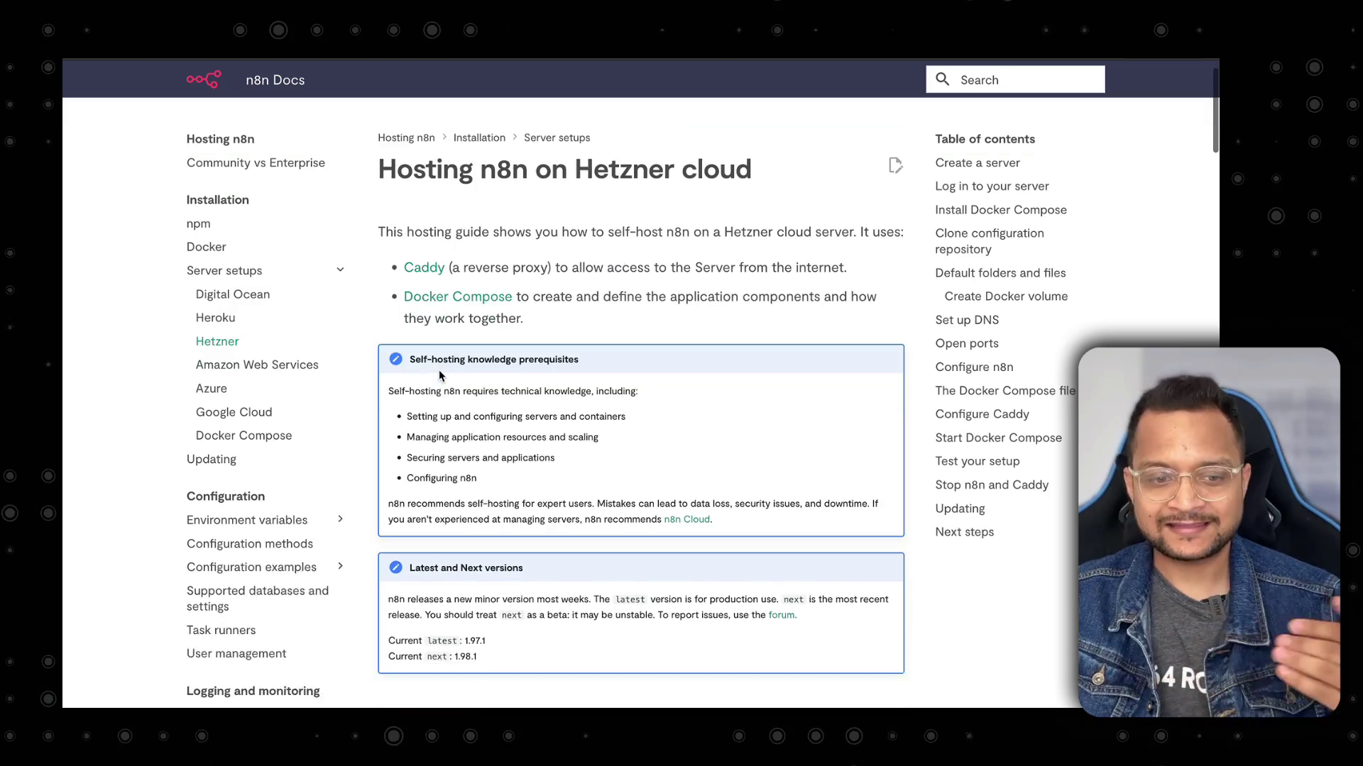
scroll(439, 371, down, 8)
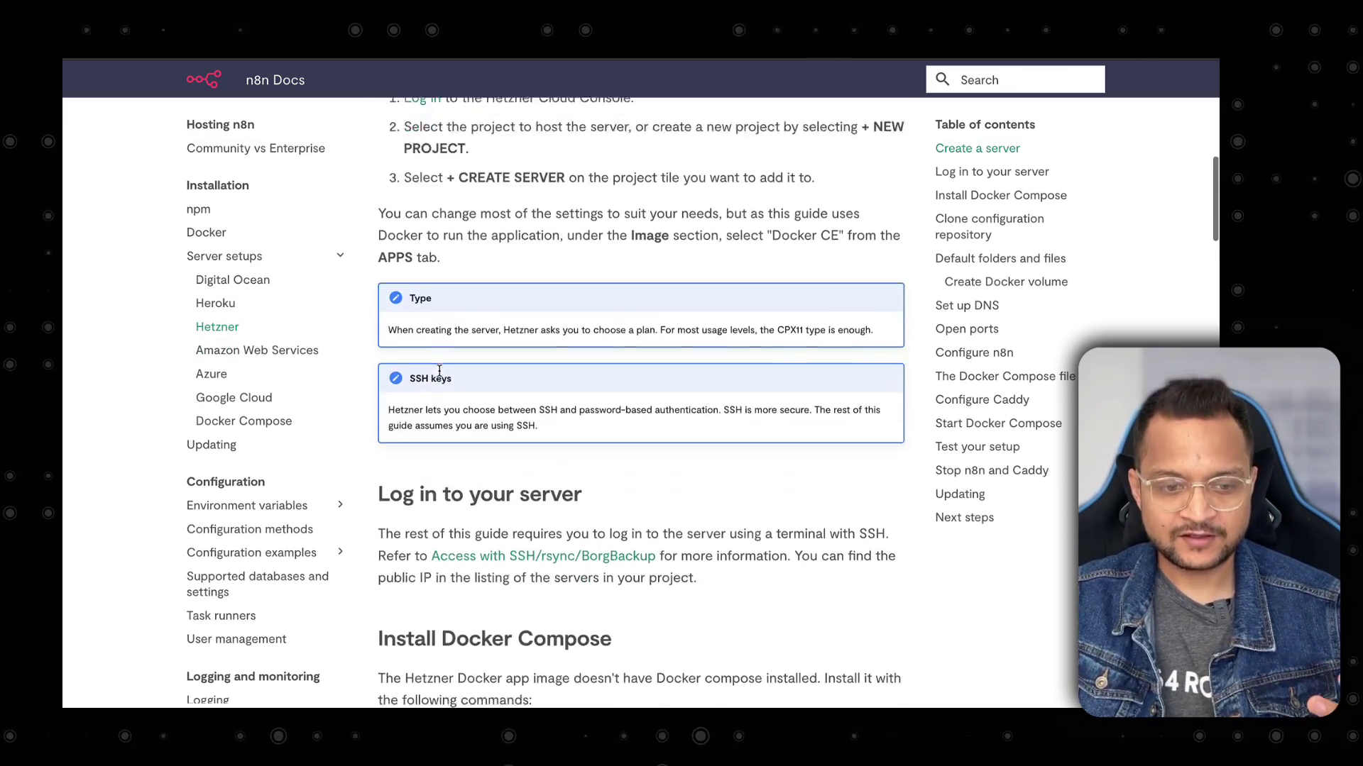
scroll(439, 377, down, 3)
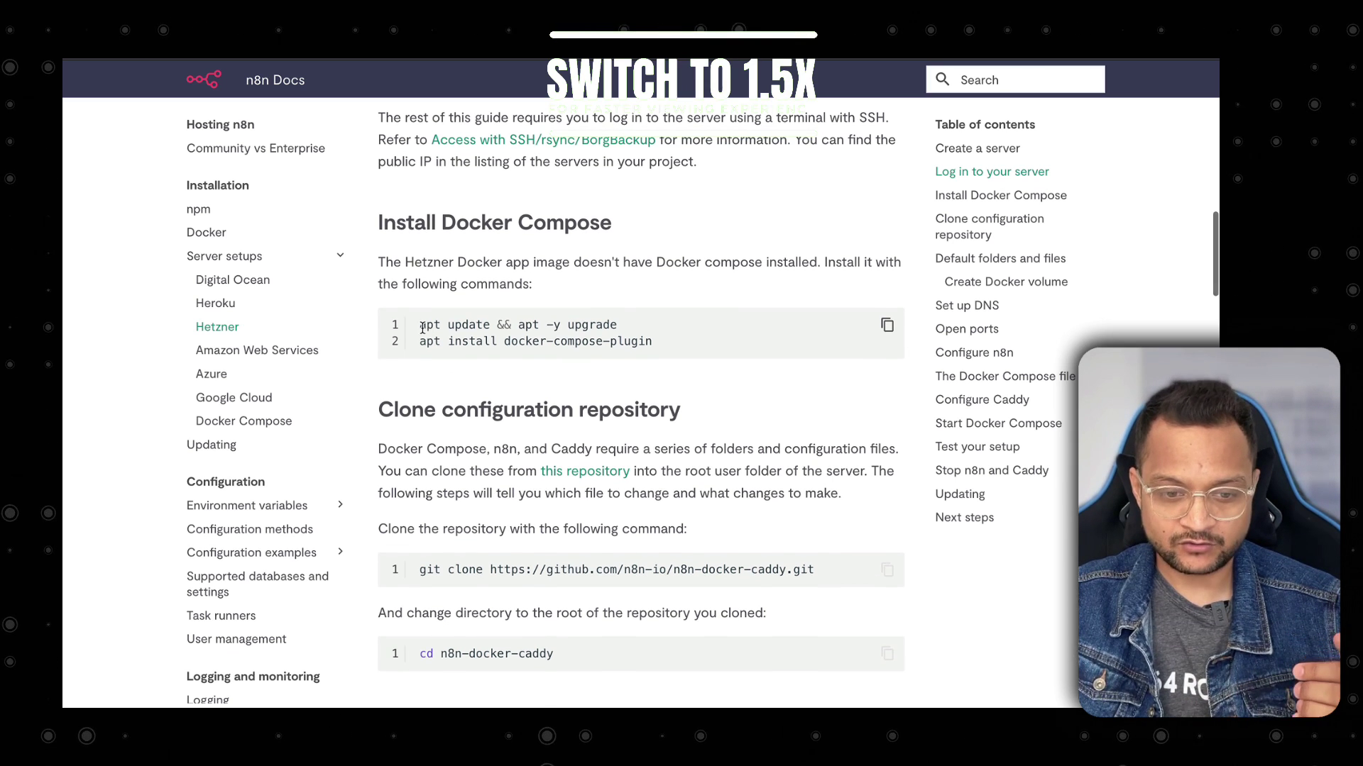
drag(419, 328, 568, 344)
click(602, 365)
scroll(602, 365, down, 2)
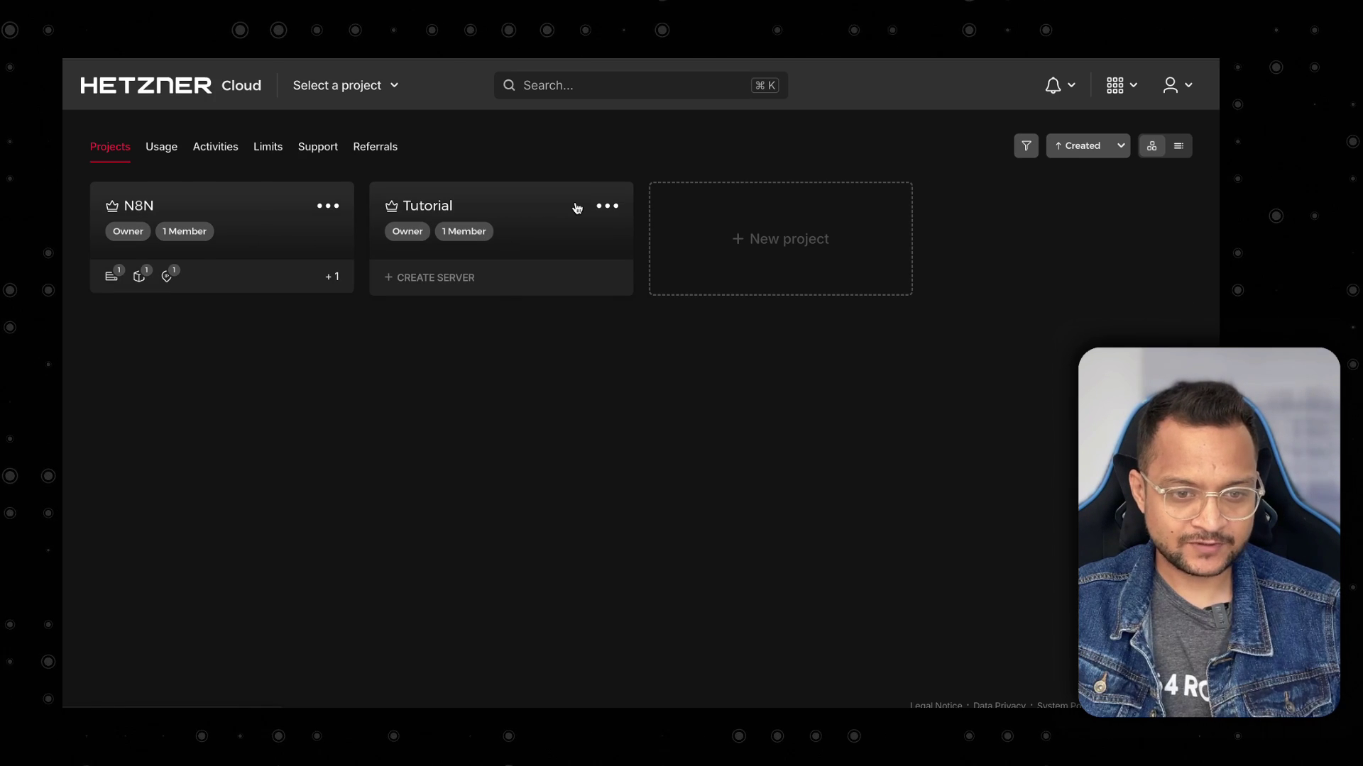
Start creating a new server in the Hetzner Tutorial project.
click(577, 208)
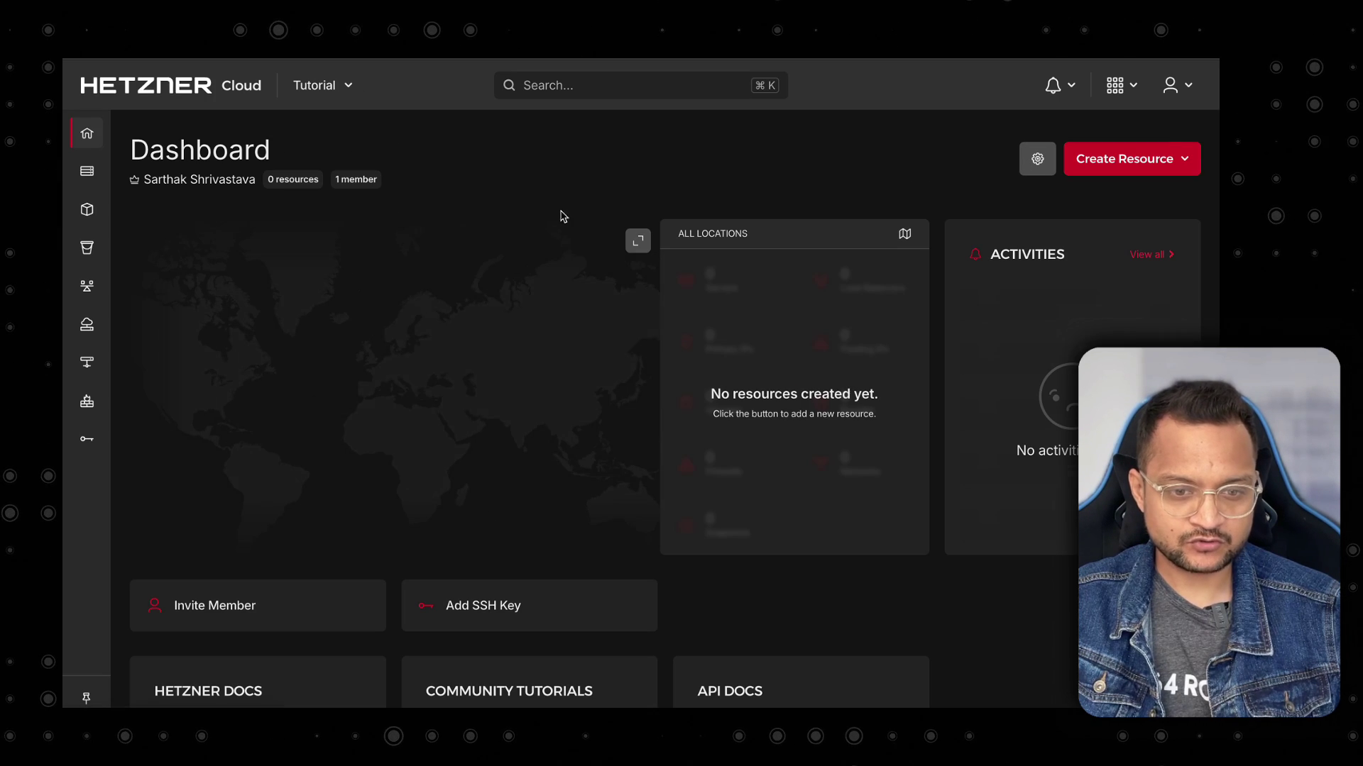
click(1125, 162)
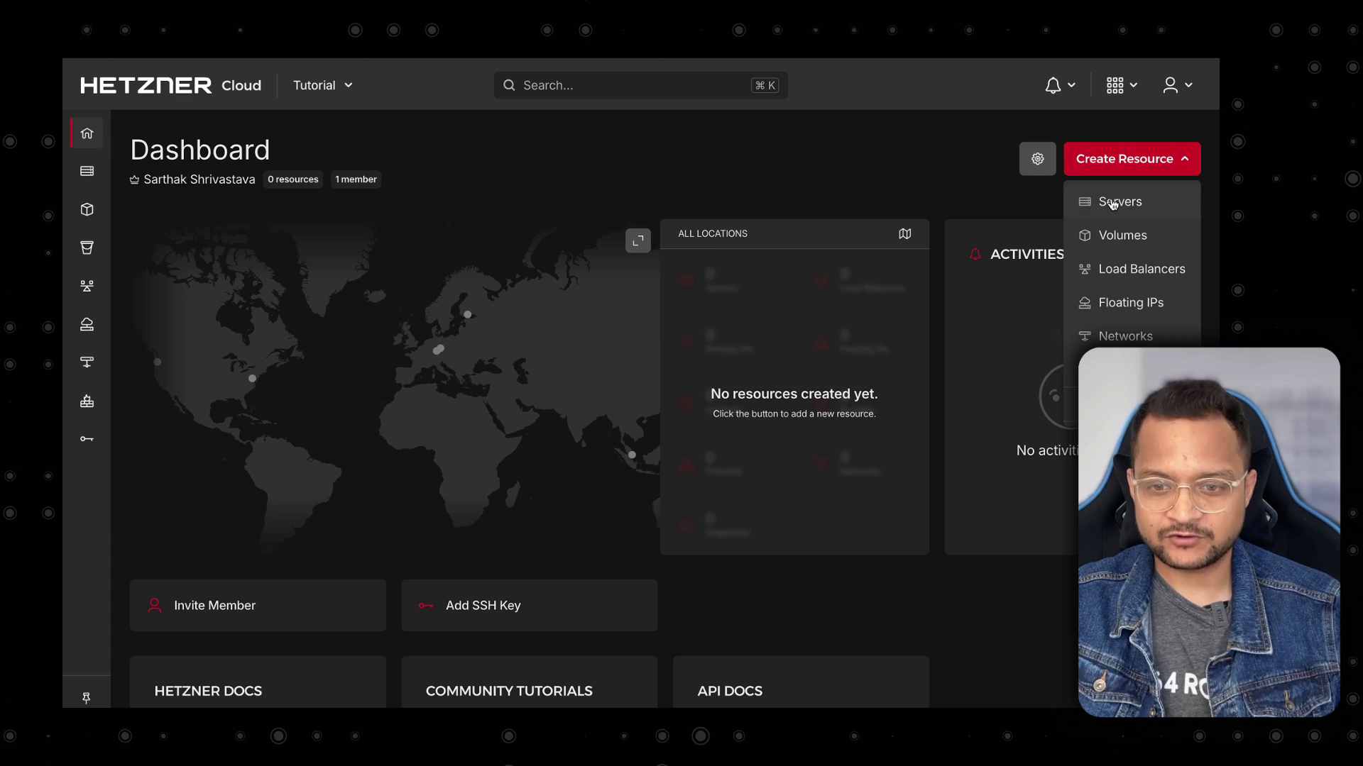
click(1112, 201)
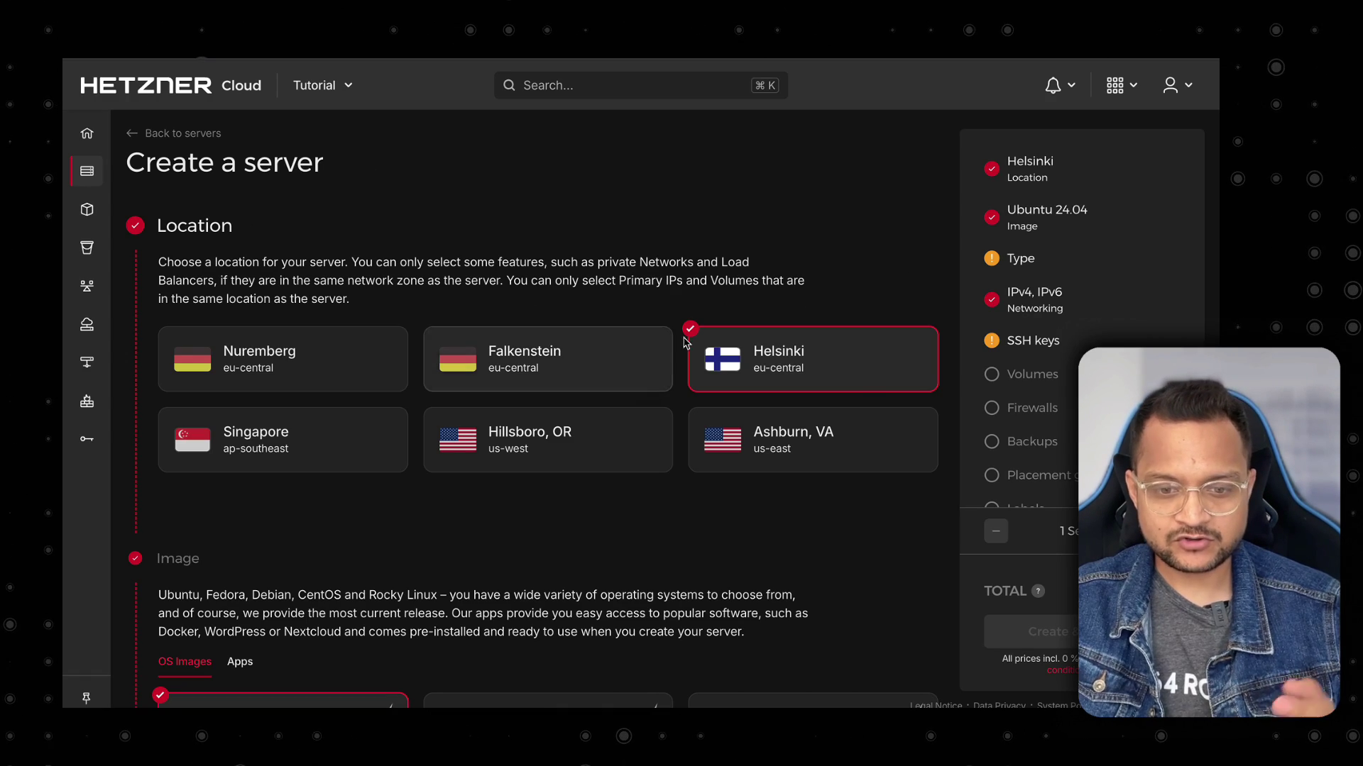
Choose the Shared vCPU x86 server type, which defaults to CPX 21.
scroll(740, 364, down, 3)
scroll(407, 398, down, 8)
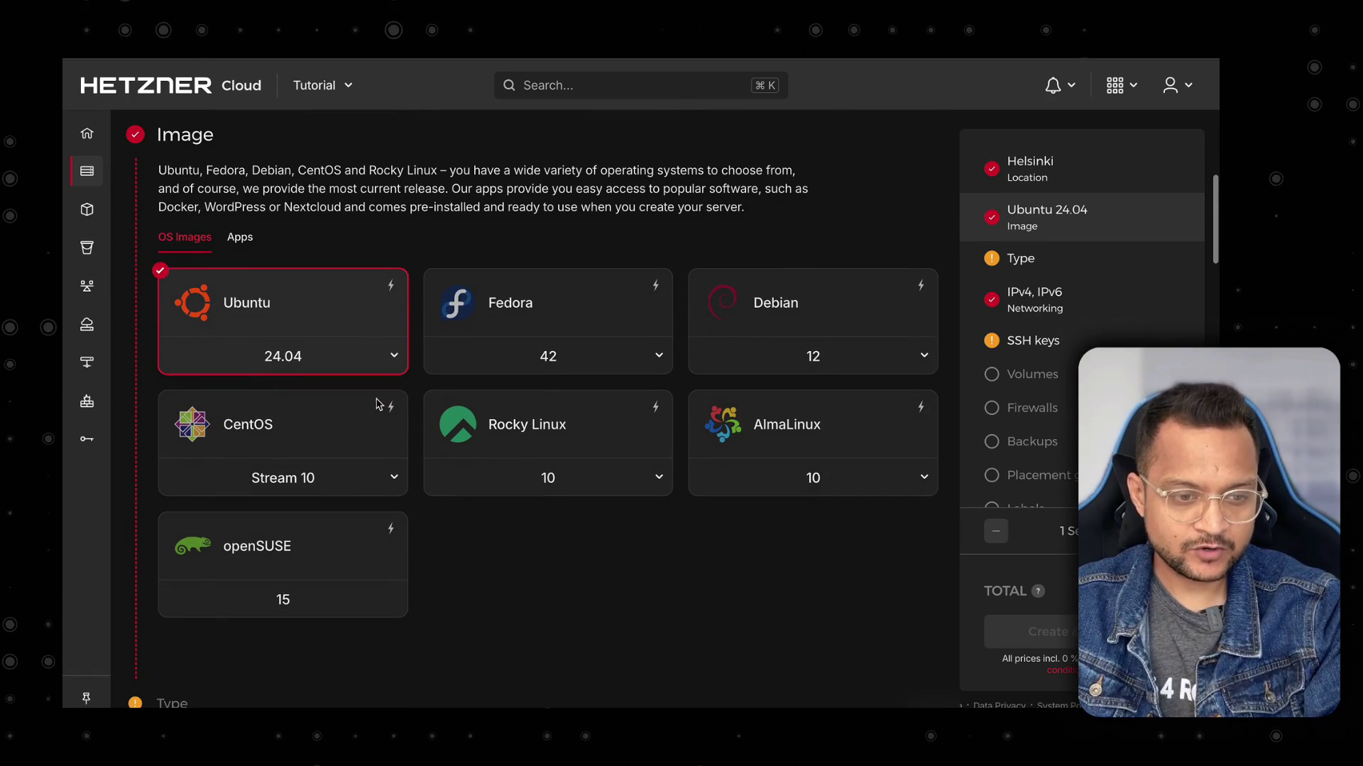
scroll(377, 404, down, 1)
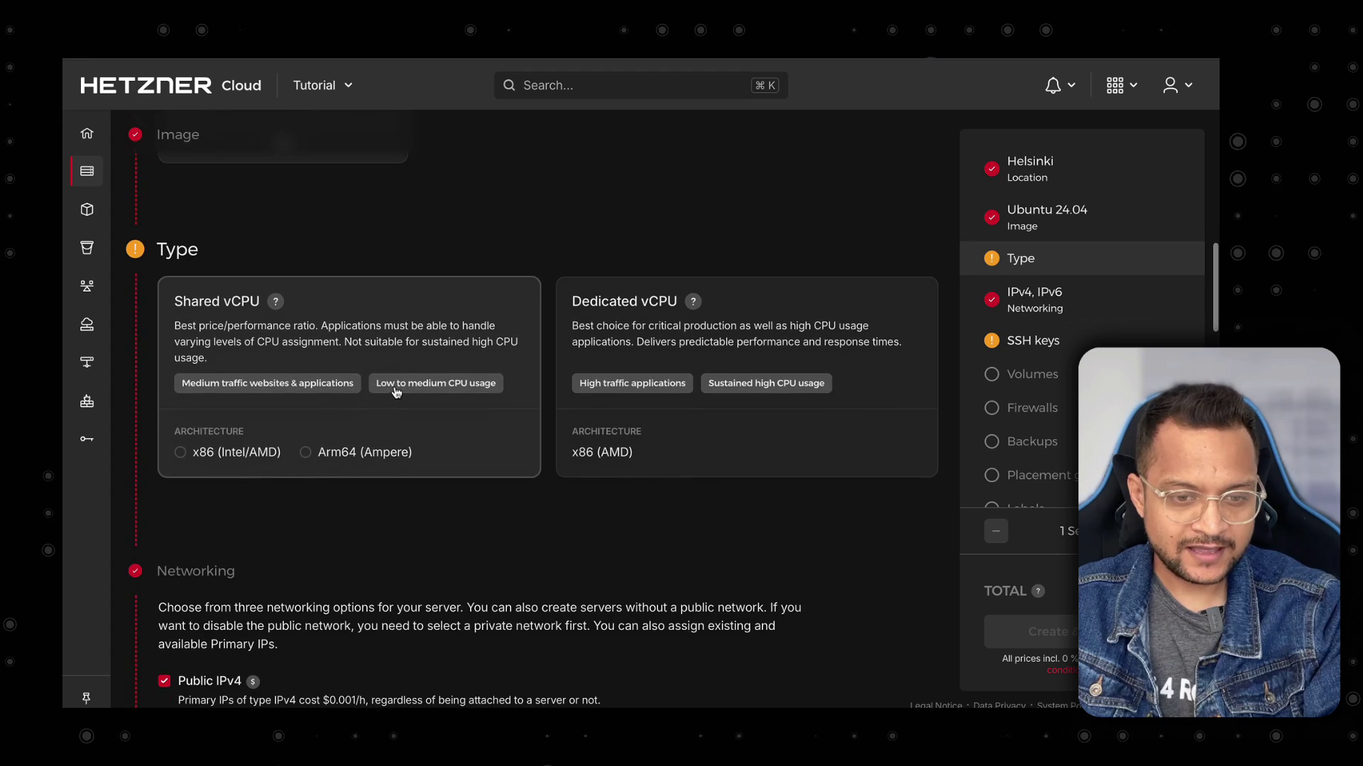
click(423, 323)
scroll(419, 325, down, 2)
scroll(419, 325, up, 6)
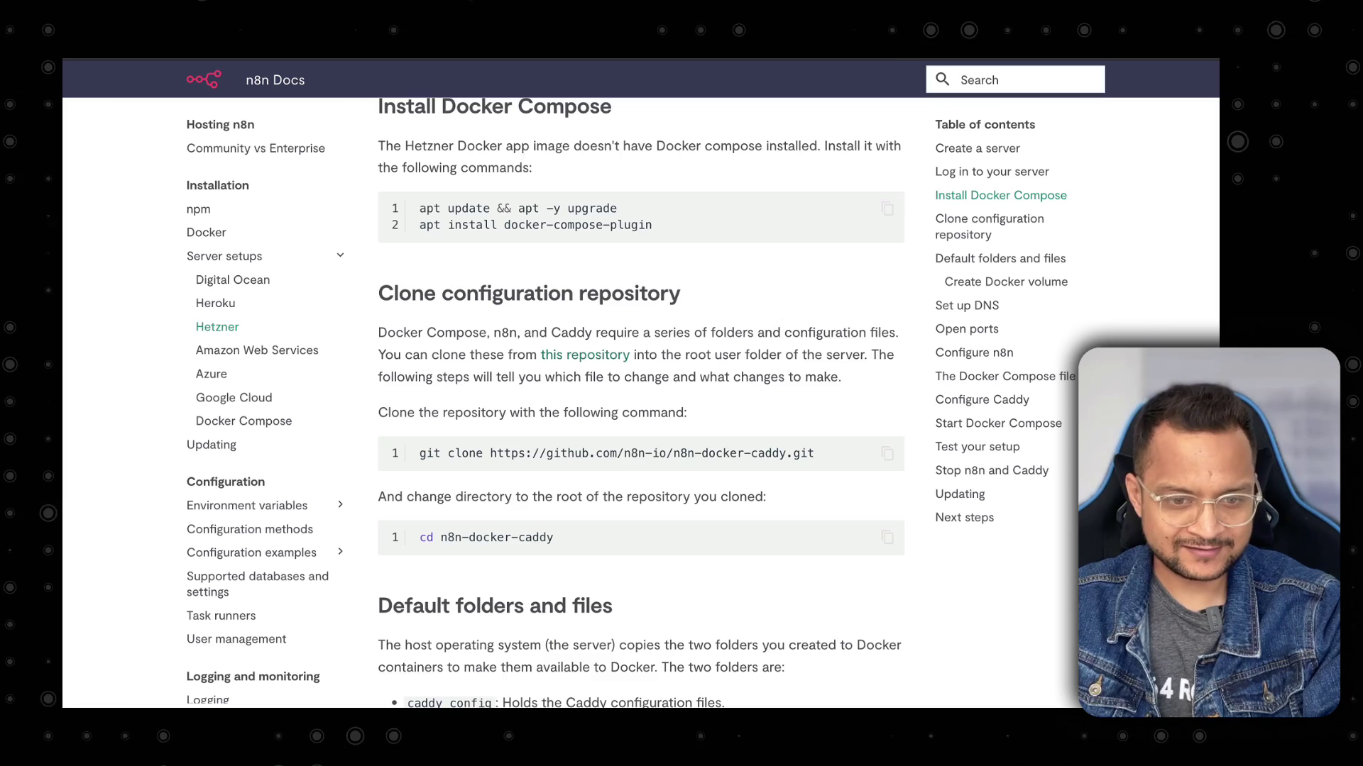
Scroll the n8n Docs Hetzner guide to the Create a server section and its Docker CE note.
scroll(697, 297, up, 5)
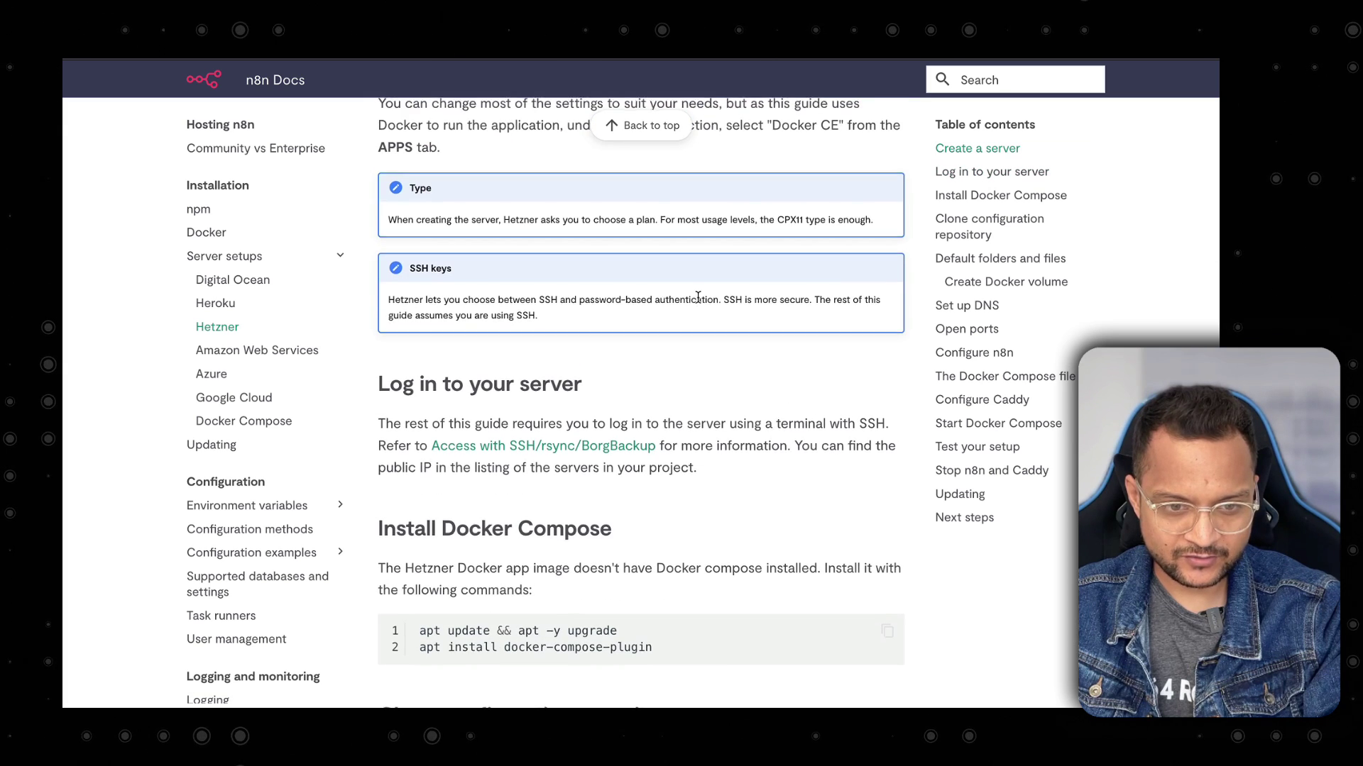
scroll(697, 296, up, 4)
scroll(697, 296, up, 1)
scroll(645, 377, down, 2)
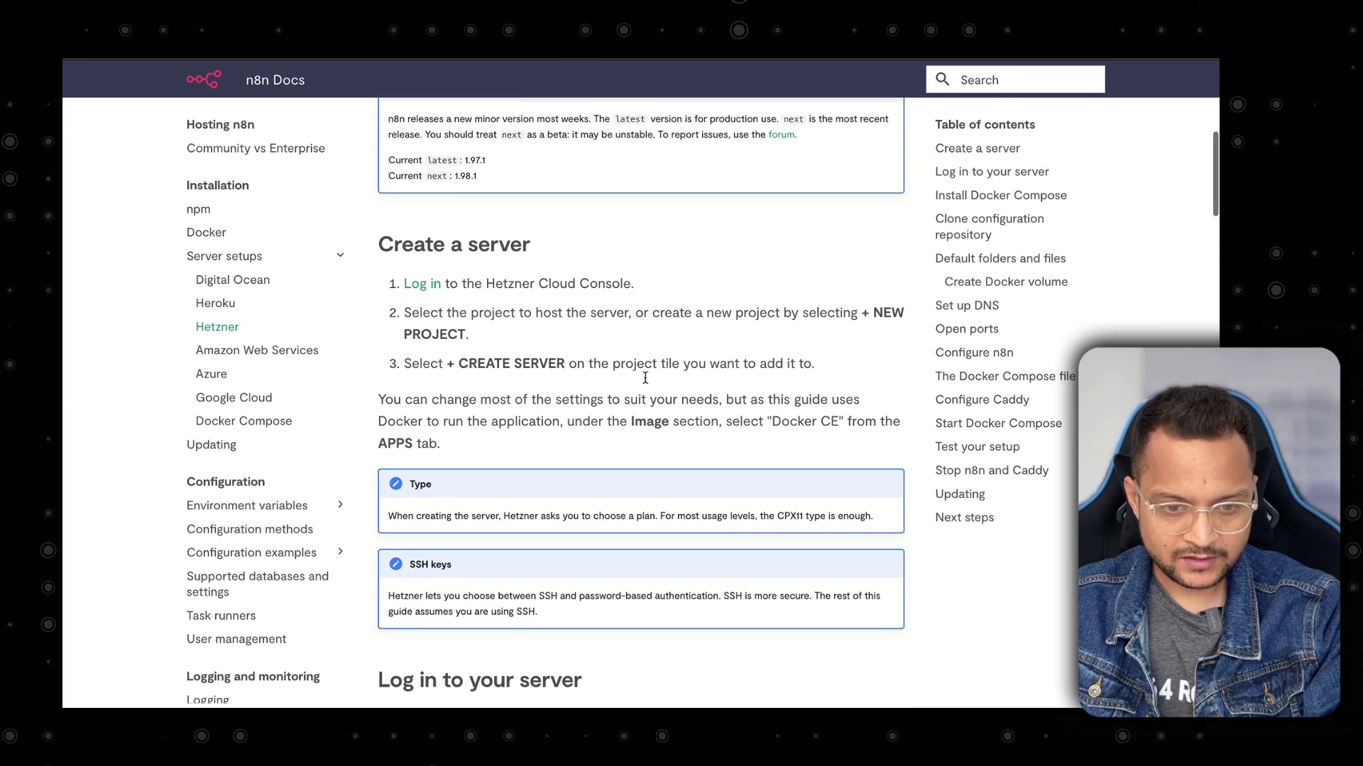
scroll(764, 370, down, 1)
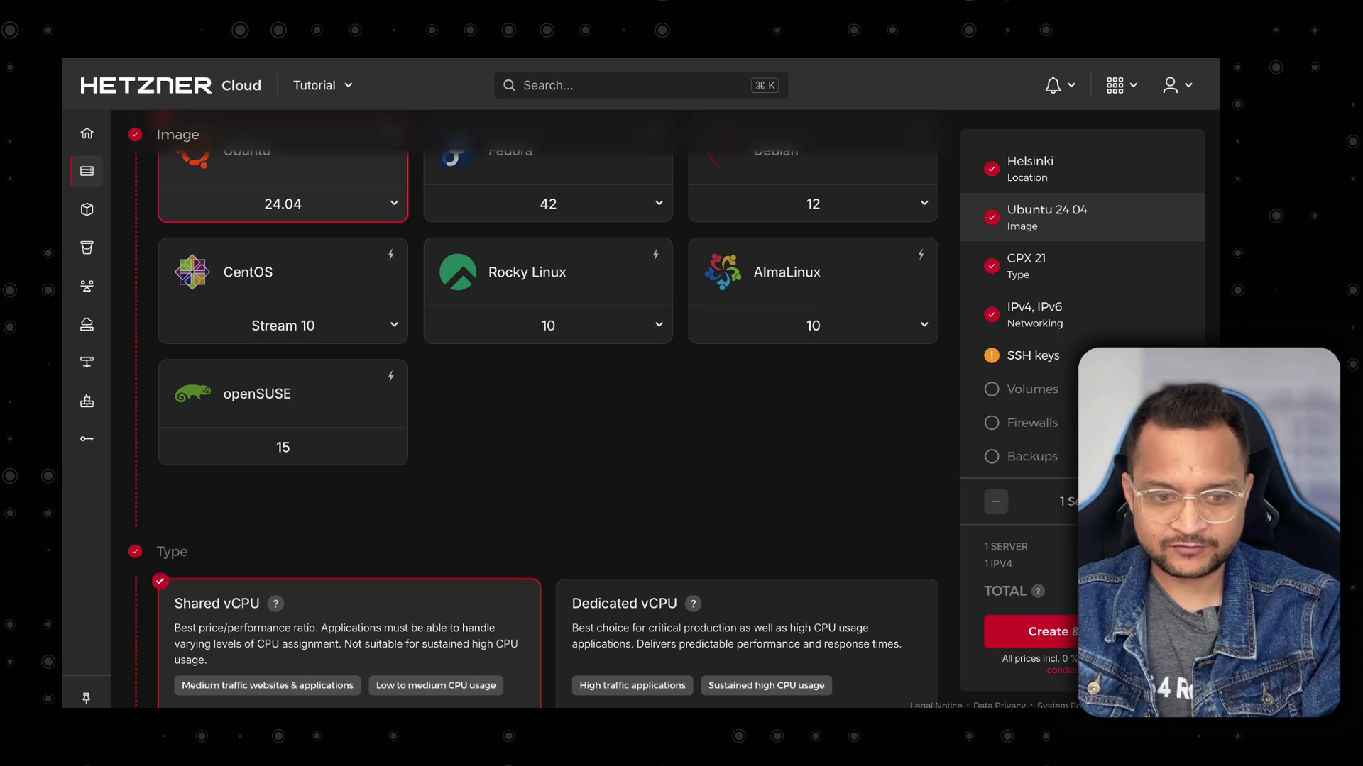
scroll(499, 383, up, 5)
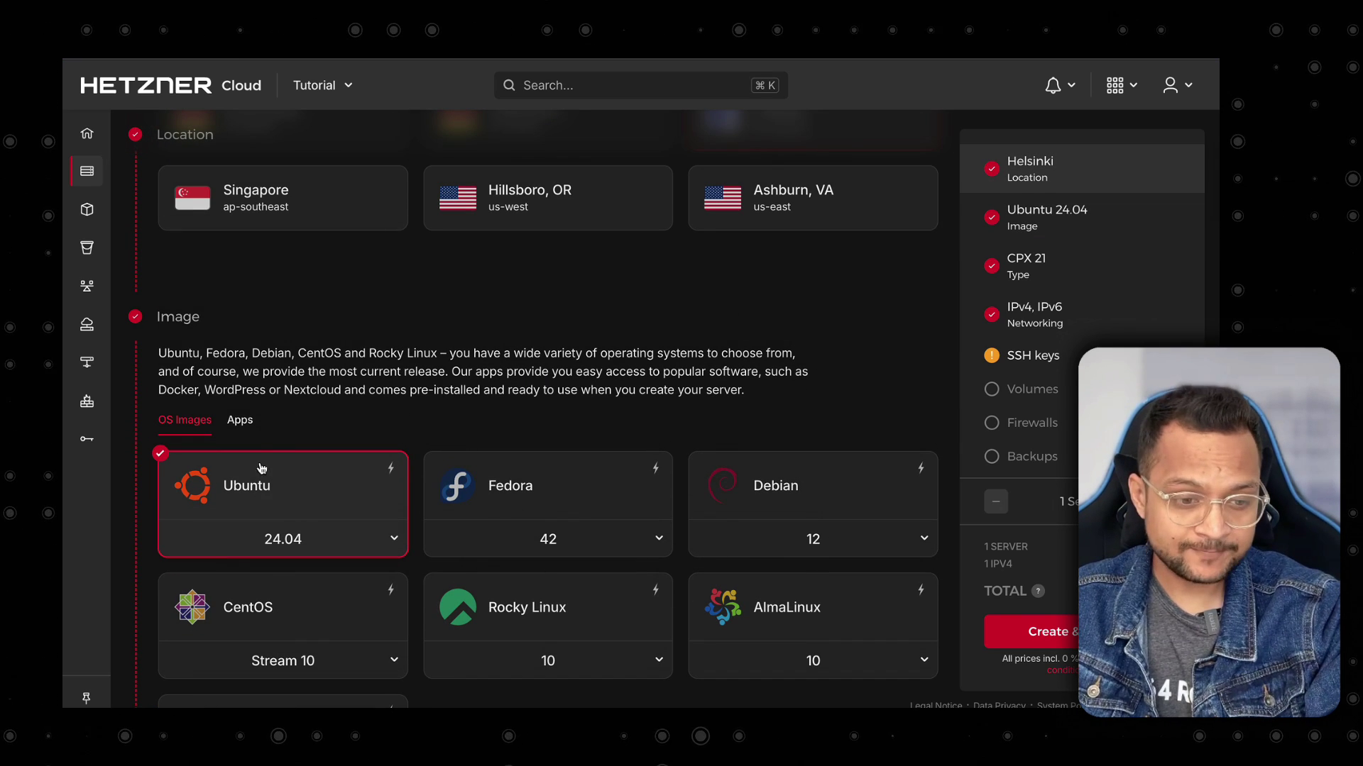
Switch the server image to the Docker CE app from the Apps images.
click(240, 421)
scroll(426, 383, down, 3)
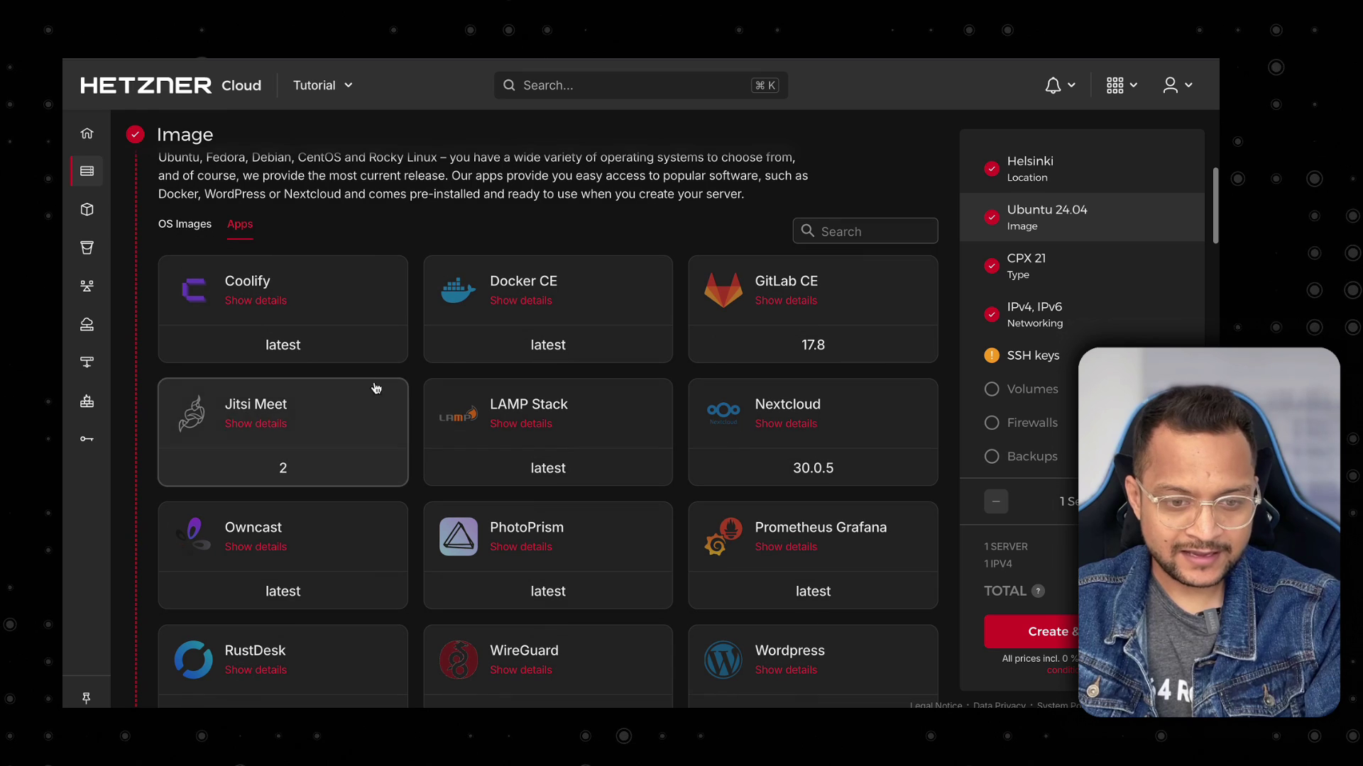
click(553, 355)
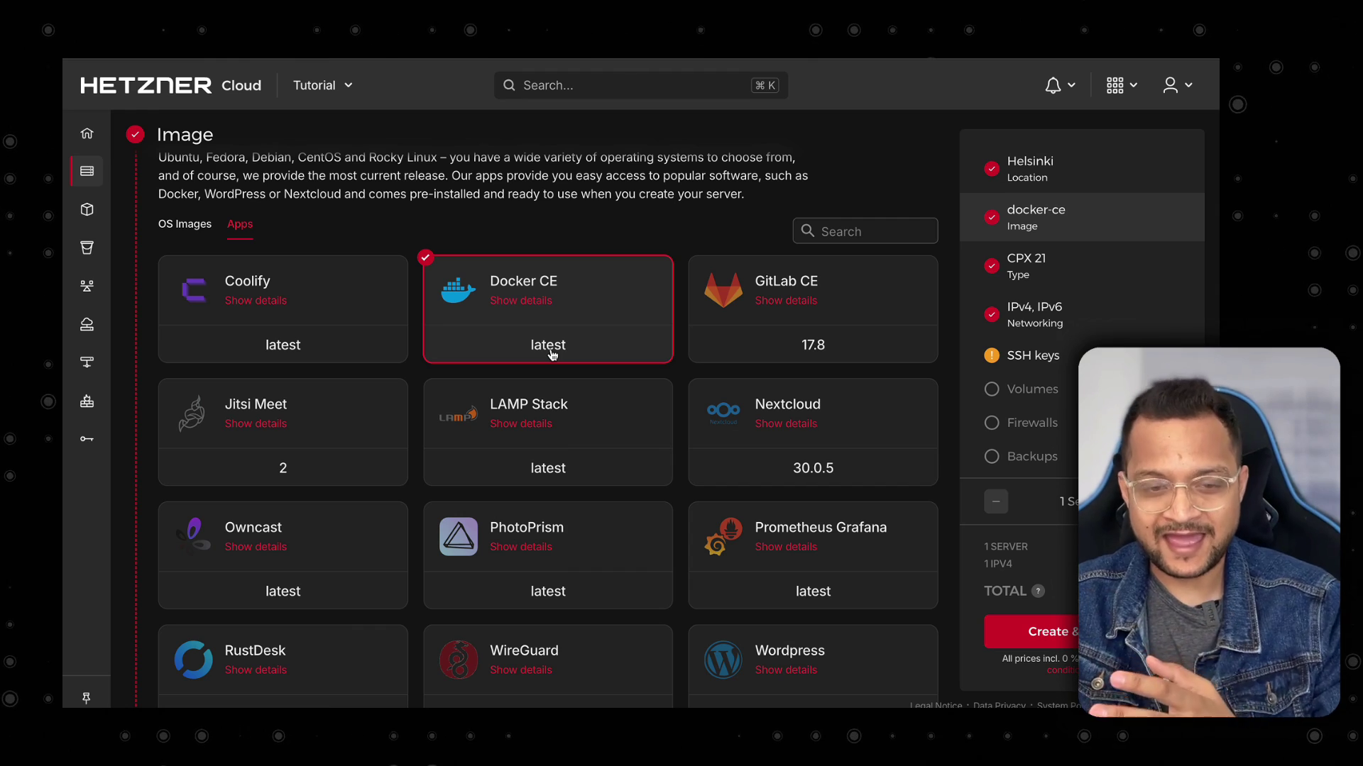
Select the CX22 server plan and begin adding an SSH key.
scroll(552, 355, down, 8)
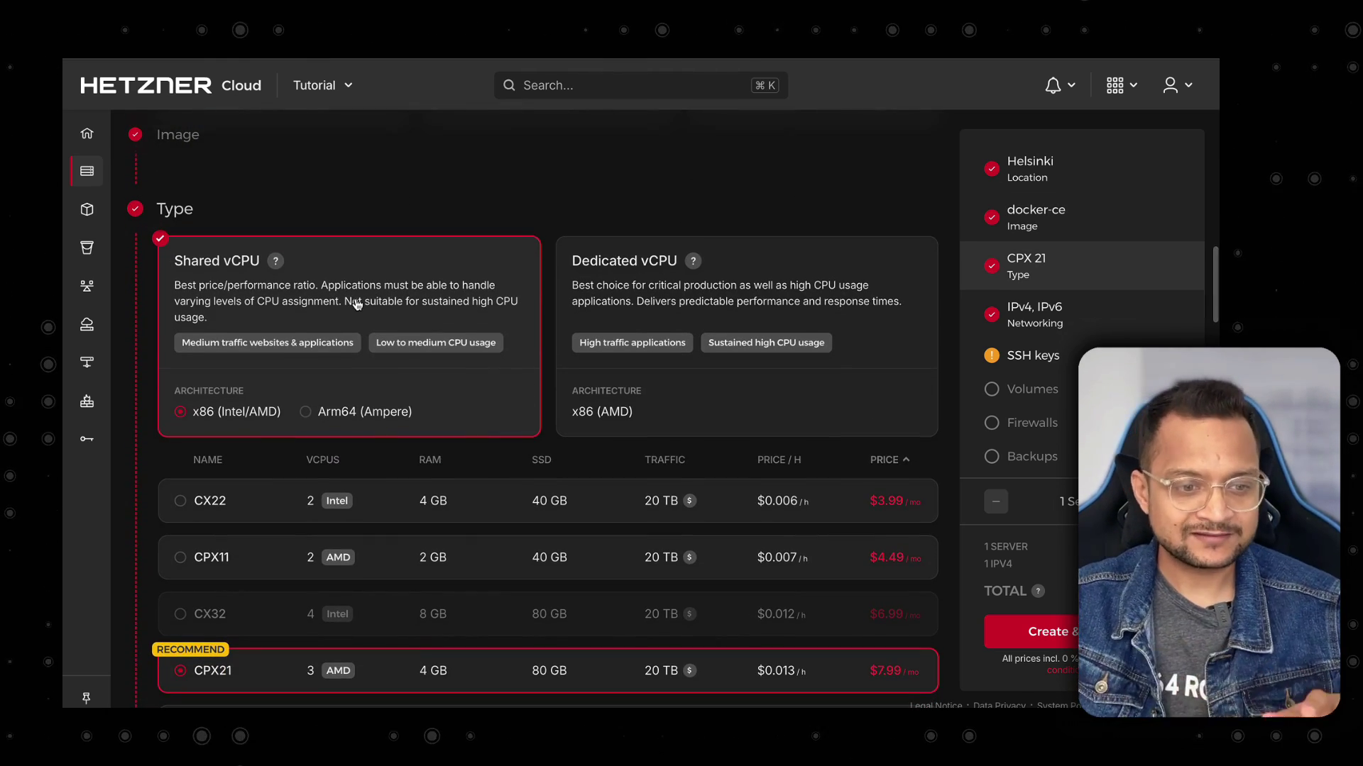
scroll(356, 302, down, 3)
click(473, 289)
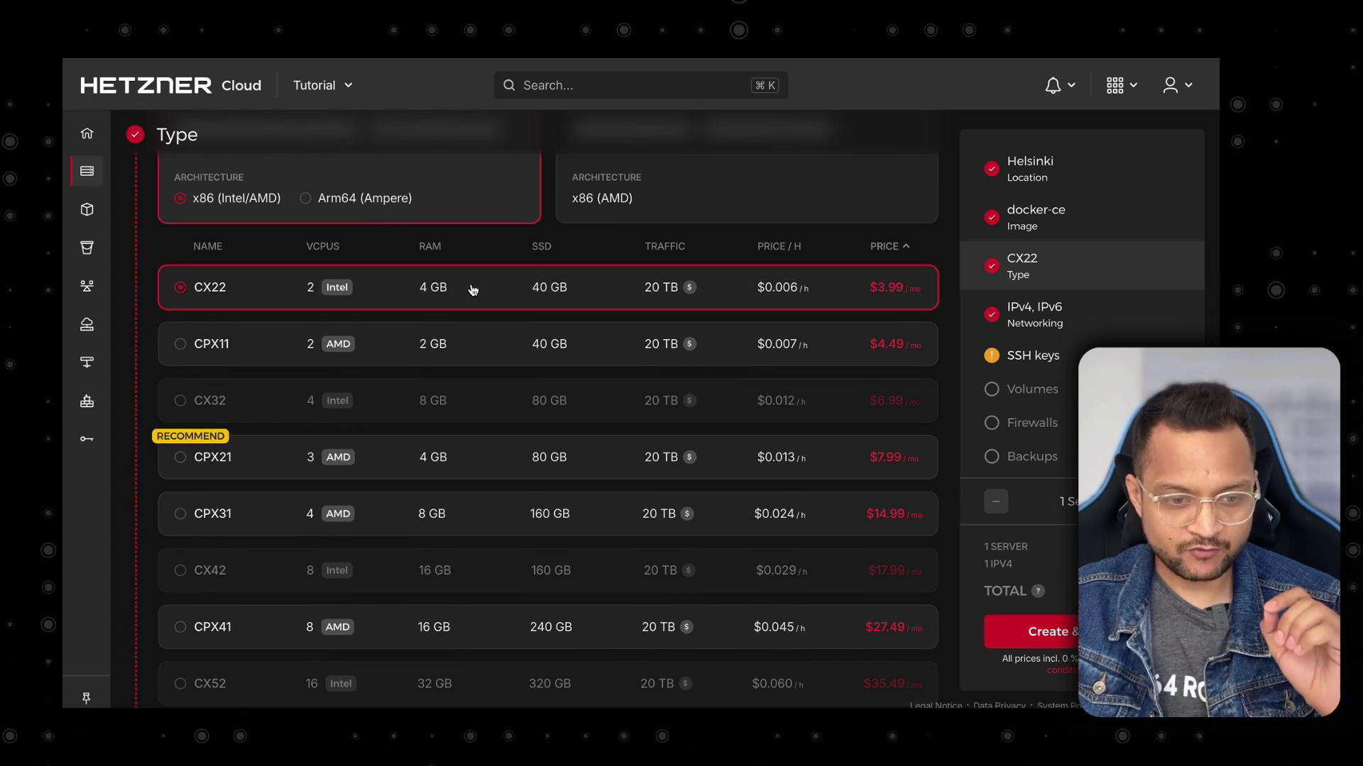
scroll(811, 646, down, 10)
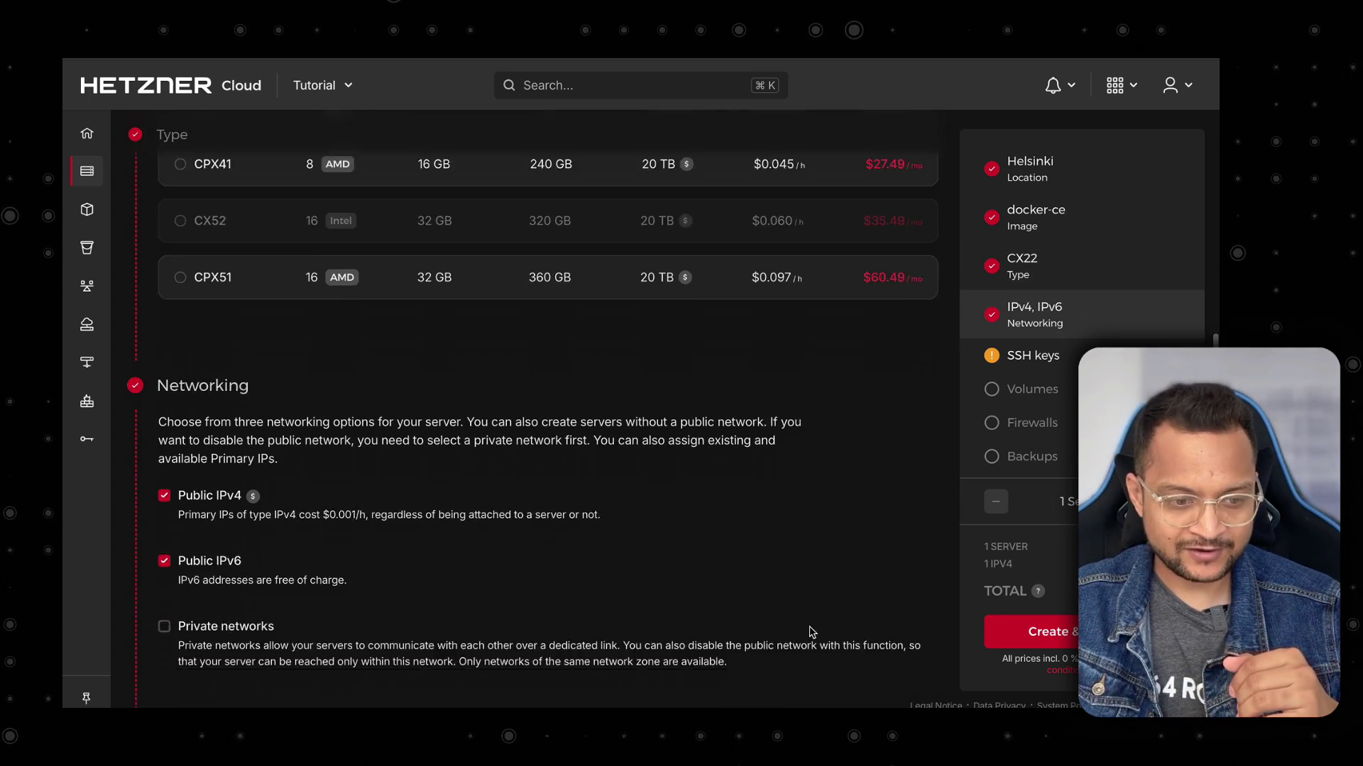
scroll(499, 524, down, 2)
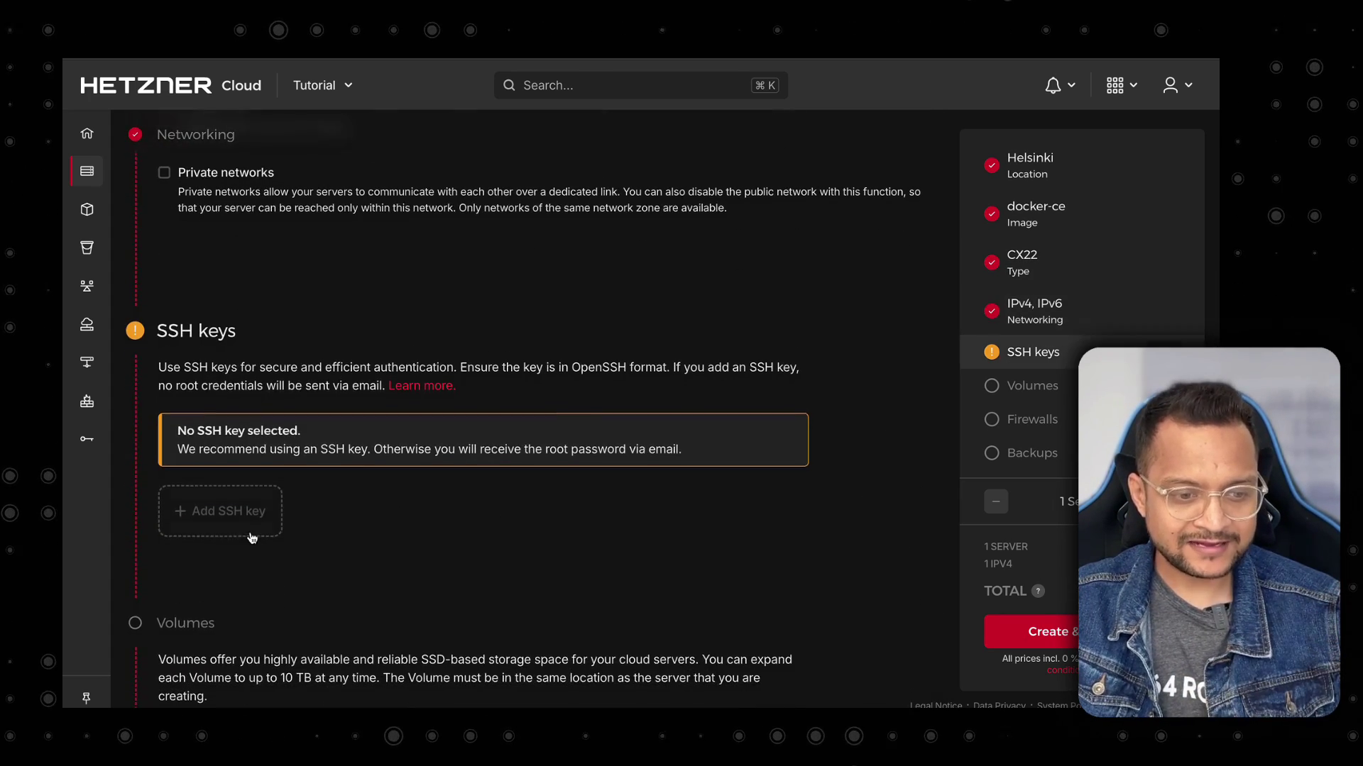
click(230, 518)
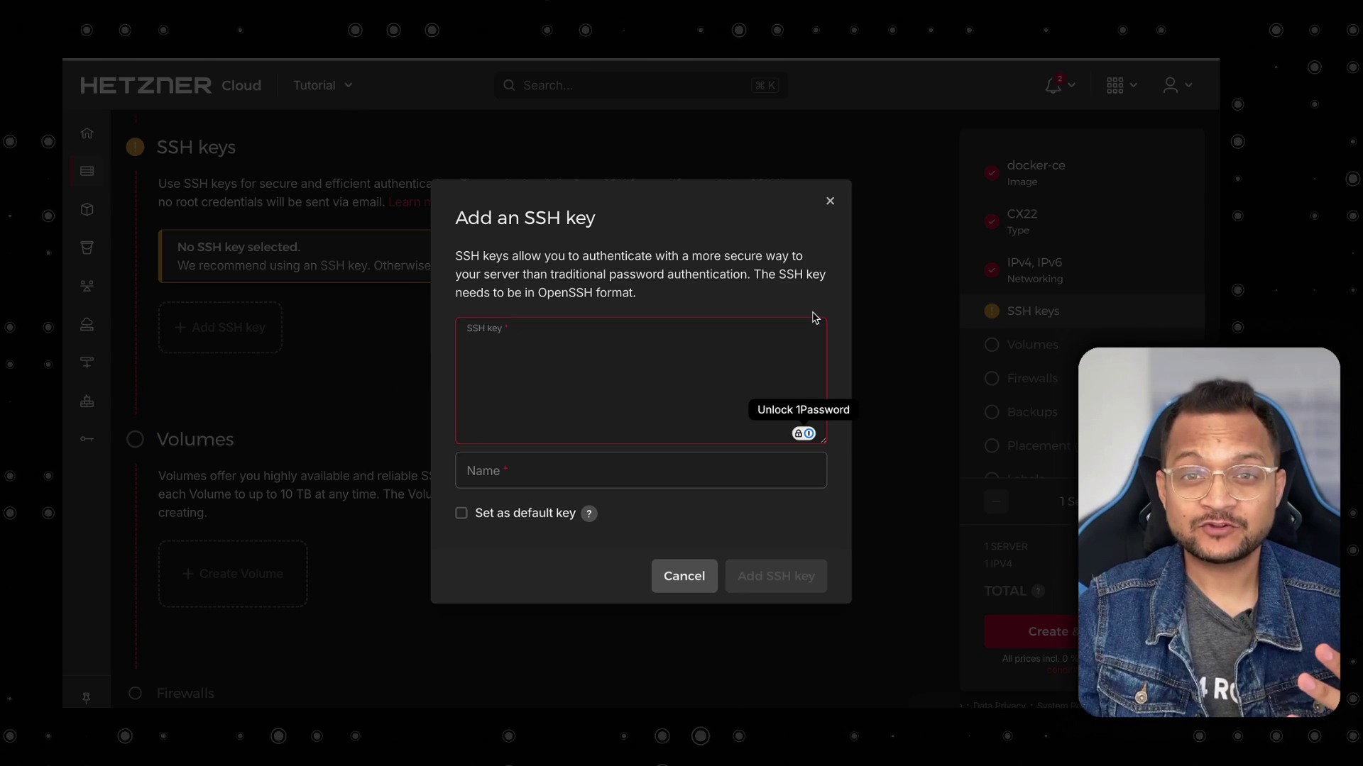
Generate a 4096-bit RSA key pair saved as ~/.ssh/id_n8n with no passphrase.
key(ctrl+Left)
text(s)
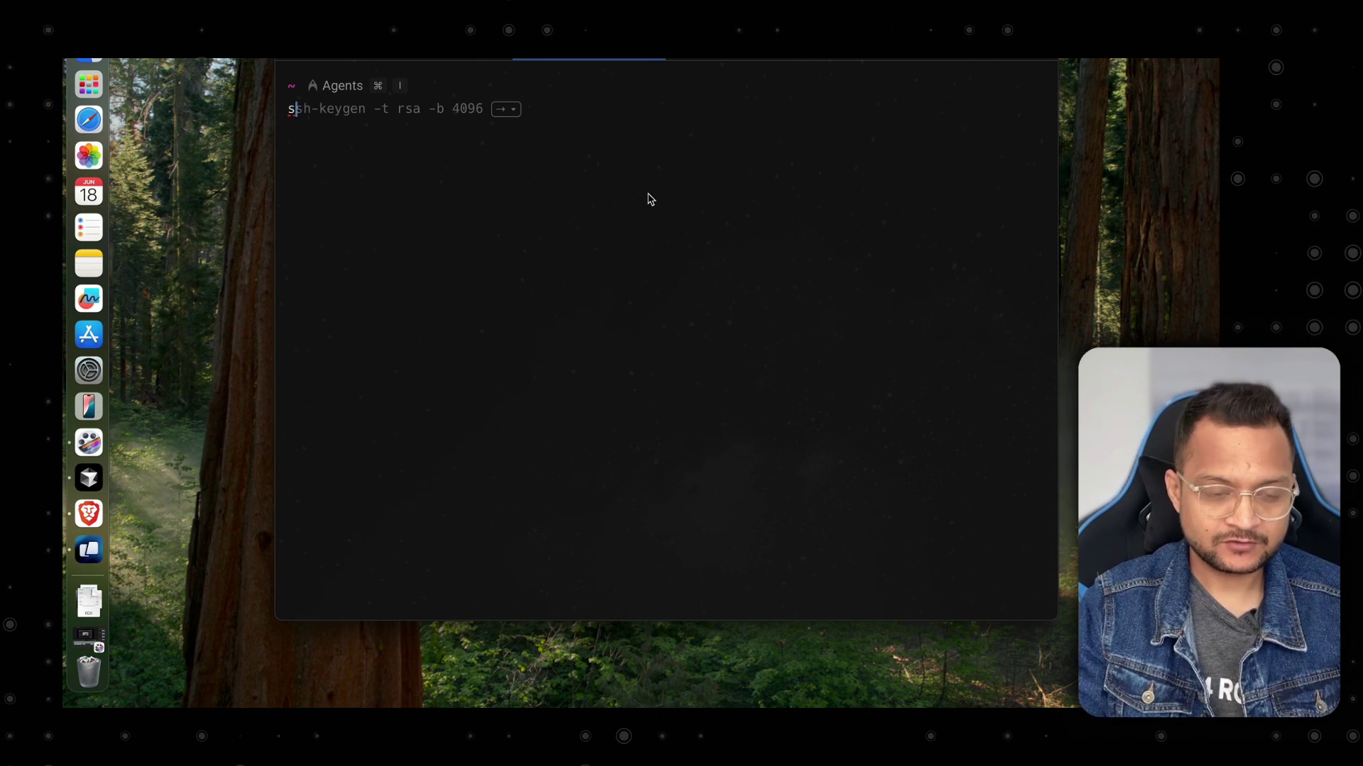
key(Return)
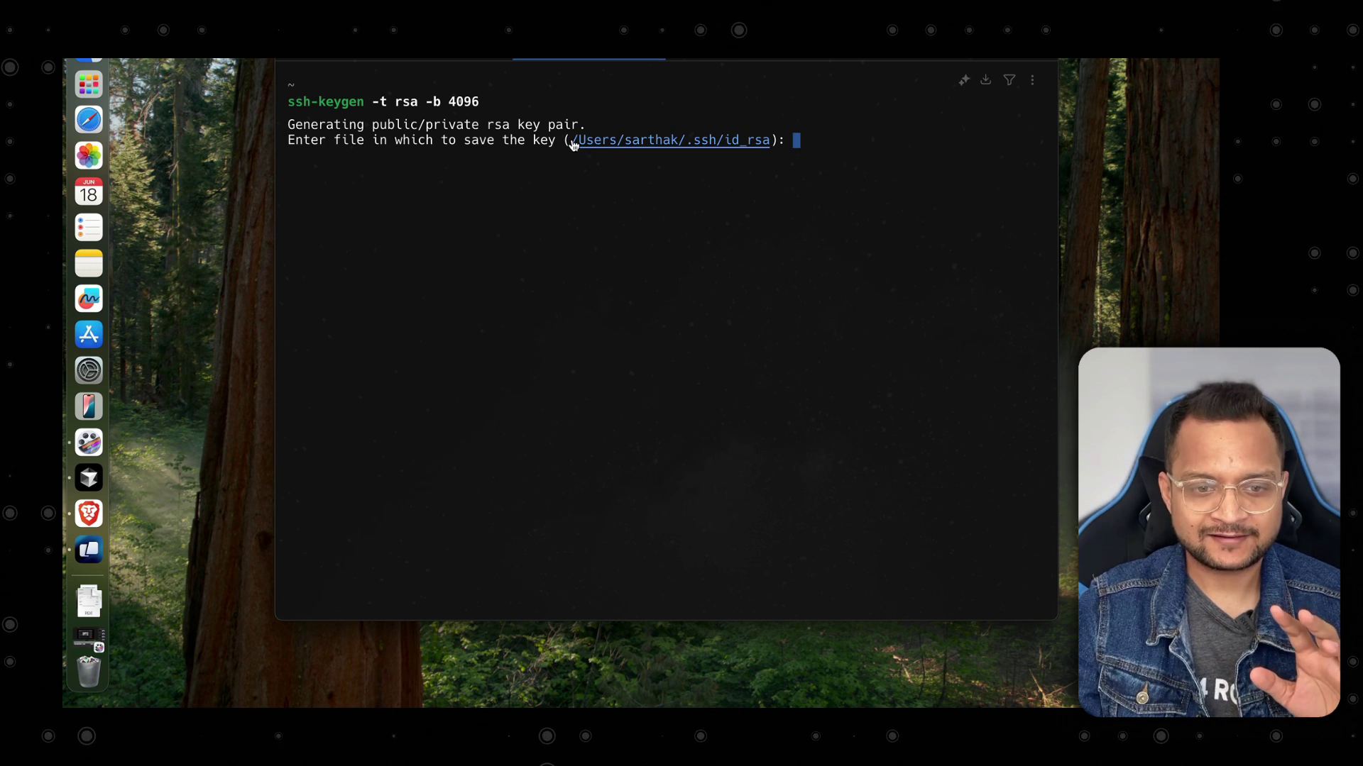
drag(574, 144, 793, 154)
key(super+c)
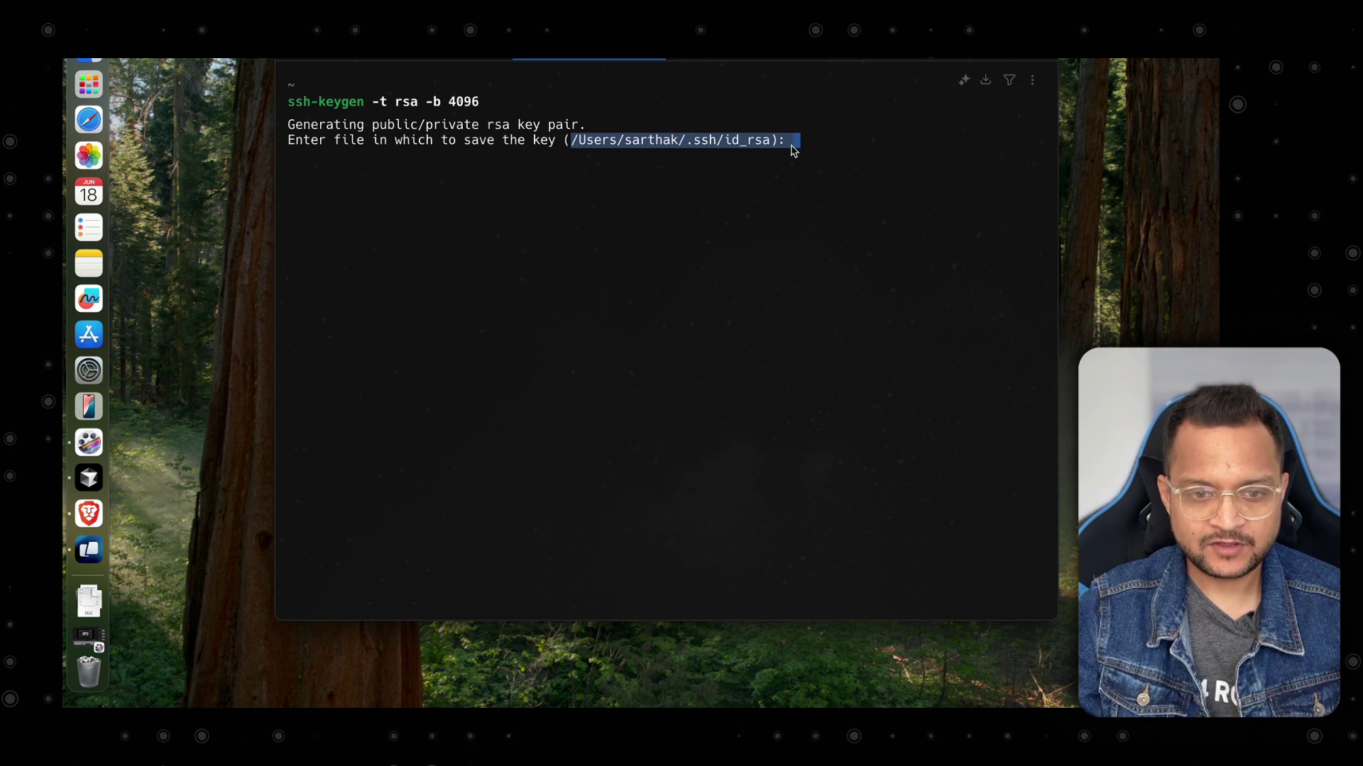
click(806, 148)
drag(775, 147, 581, 149)
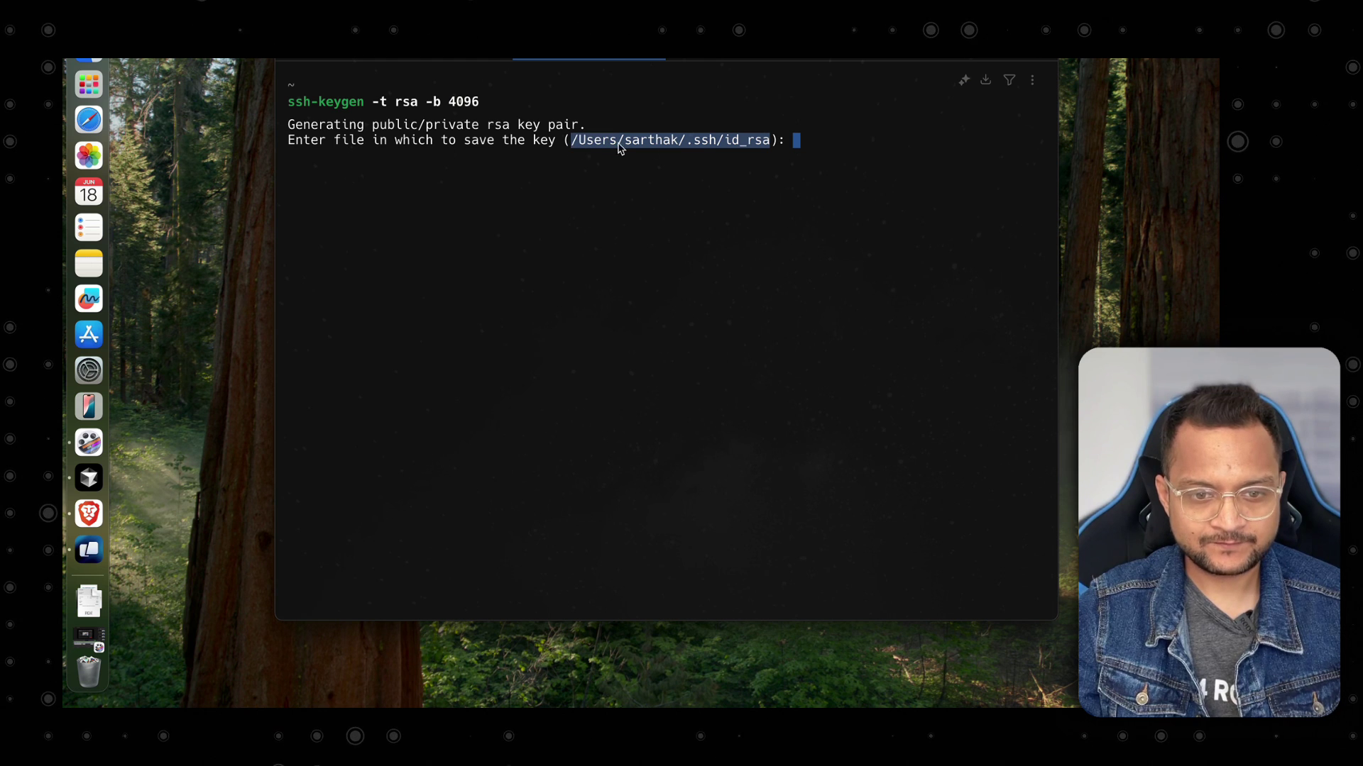
key(super+v)
key(BackSpace)
key(BackSpace)
key(BackSpace)
key(BackSpace)
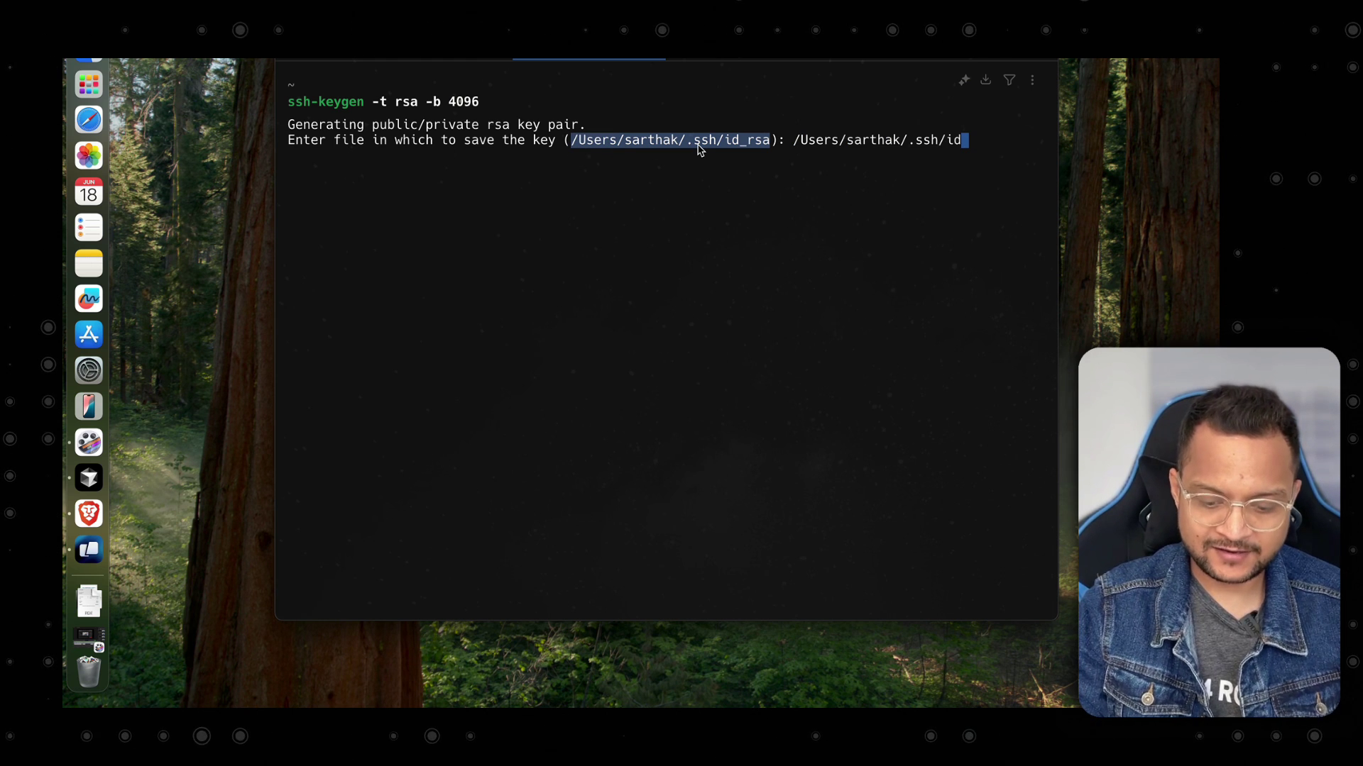
text(_n8n)
key(Return)
key(Return)
key(Return)
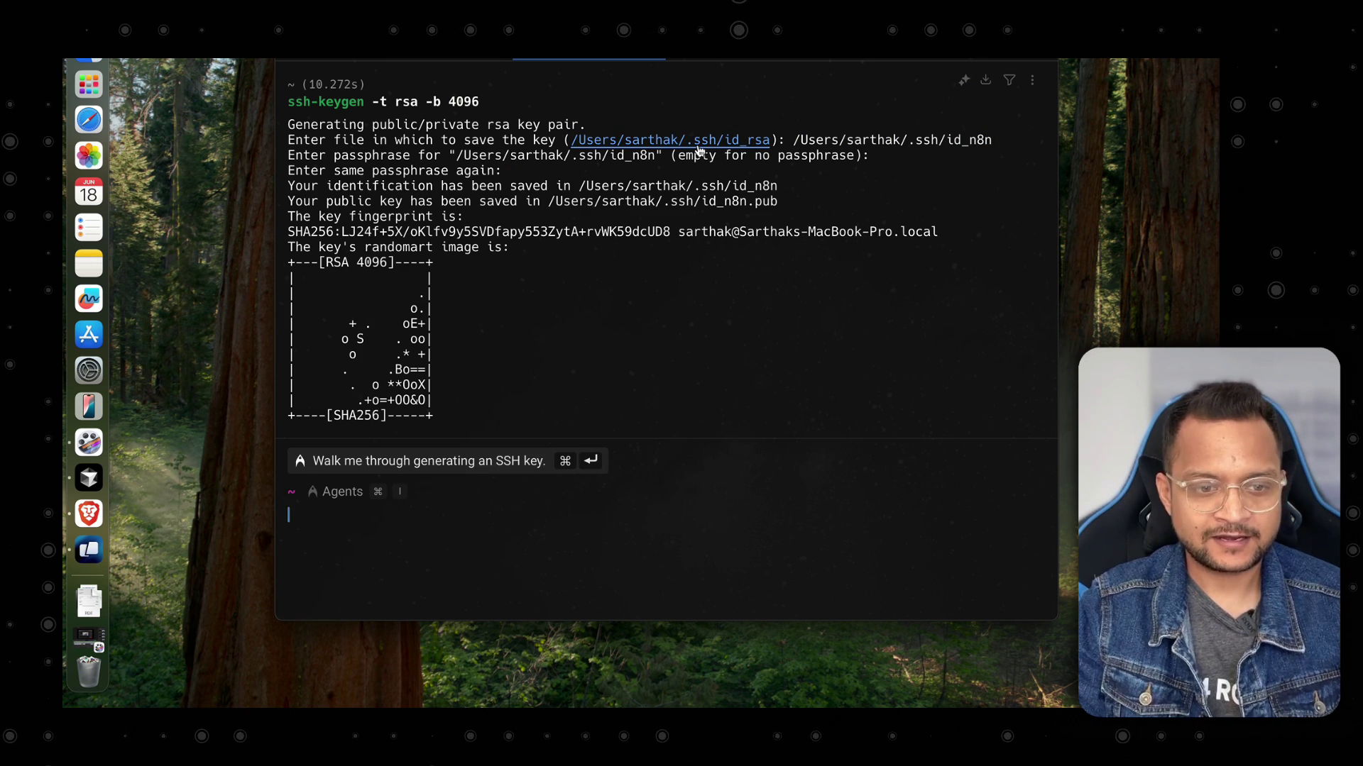
key(super+k)
key(Right)
key(Return)
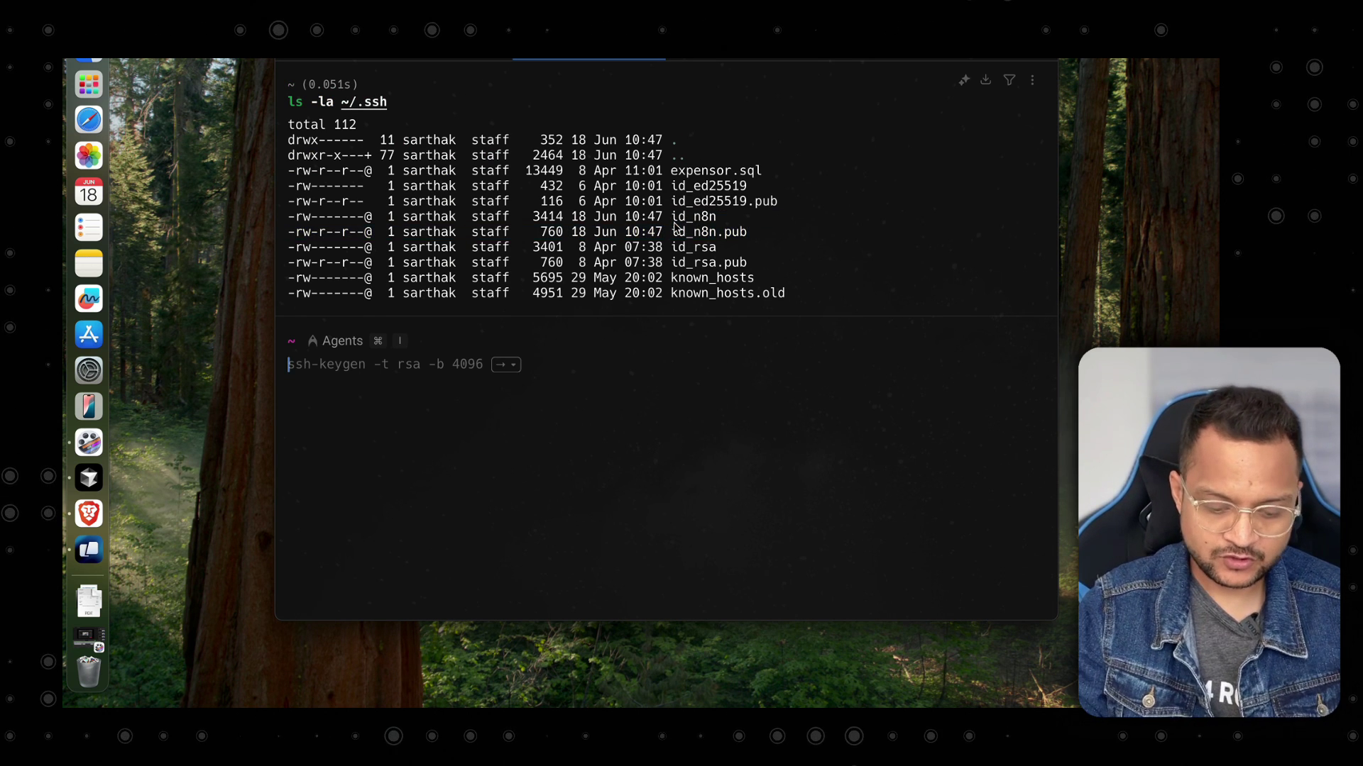
Print the public key with cat ~/.ssh/id_n8n.pub and select it for copying.
key(super+k)
text(cat )
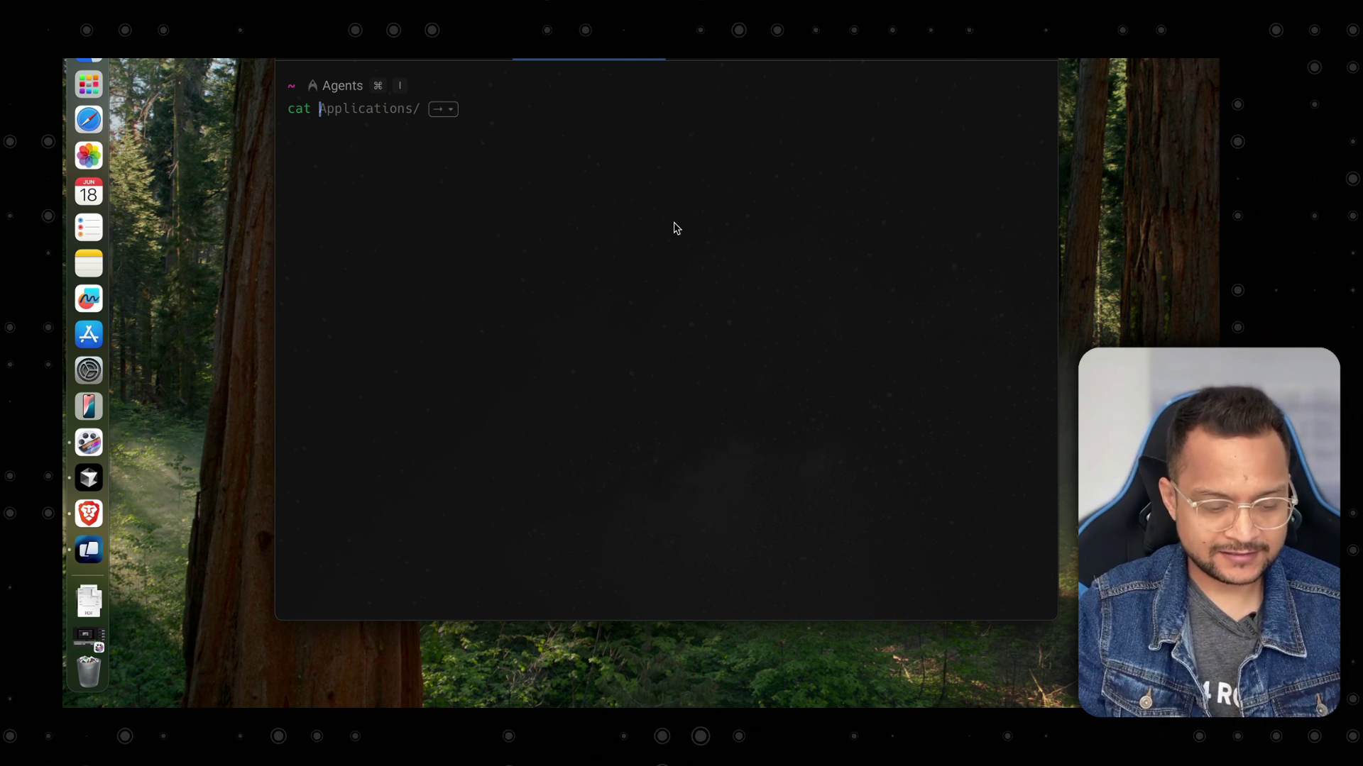
text(~/.ssh)
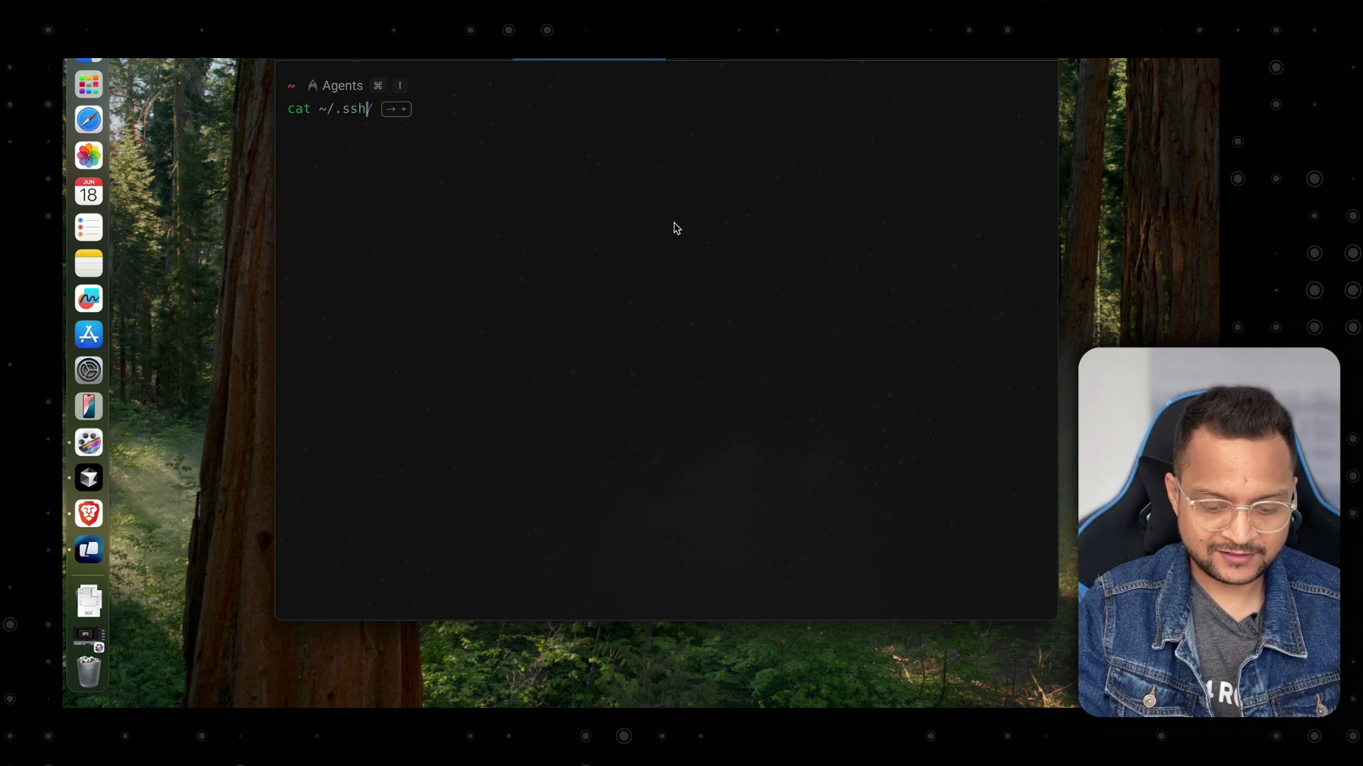
text(/id_n8n)
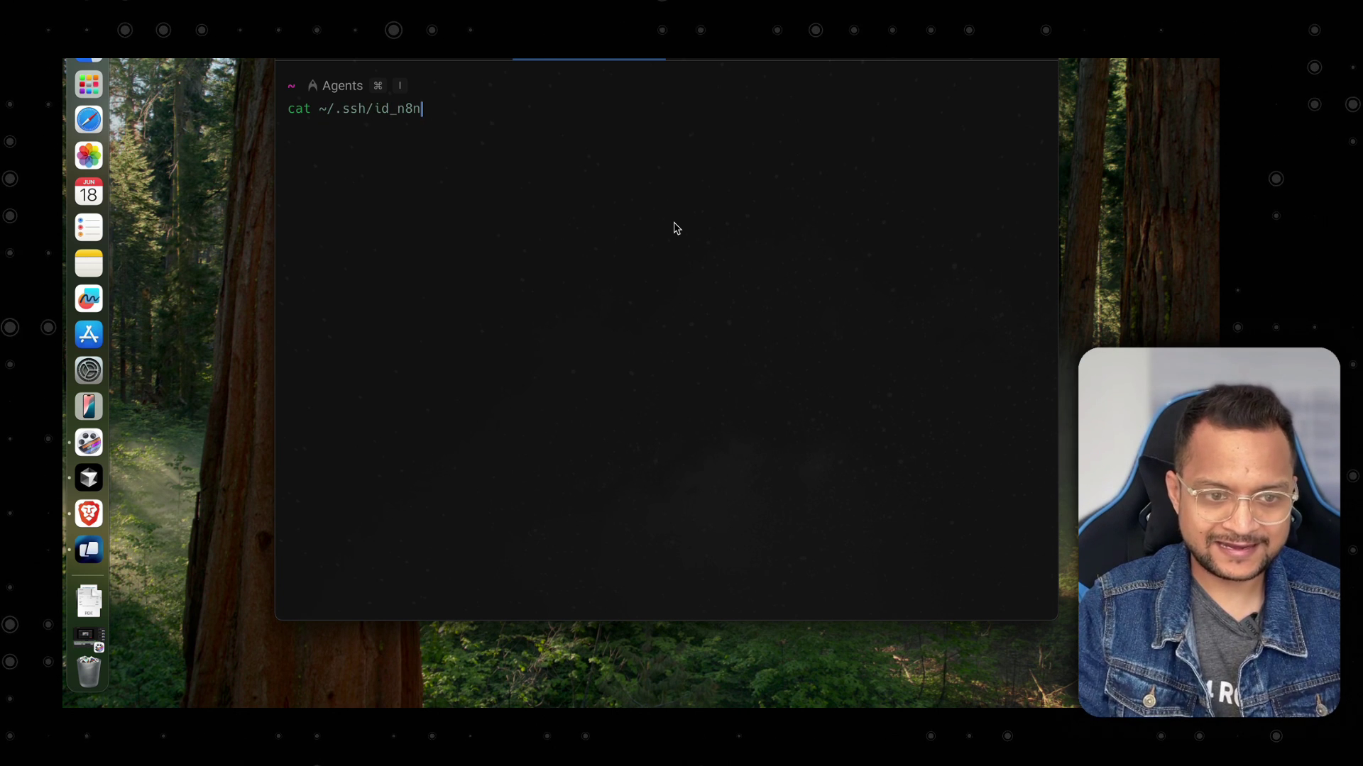
text(.pub)
key(Return)
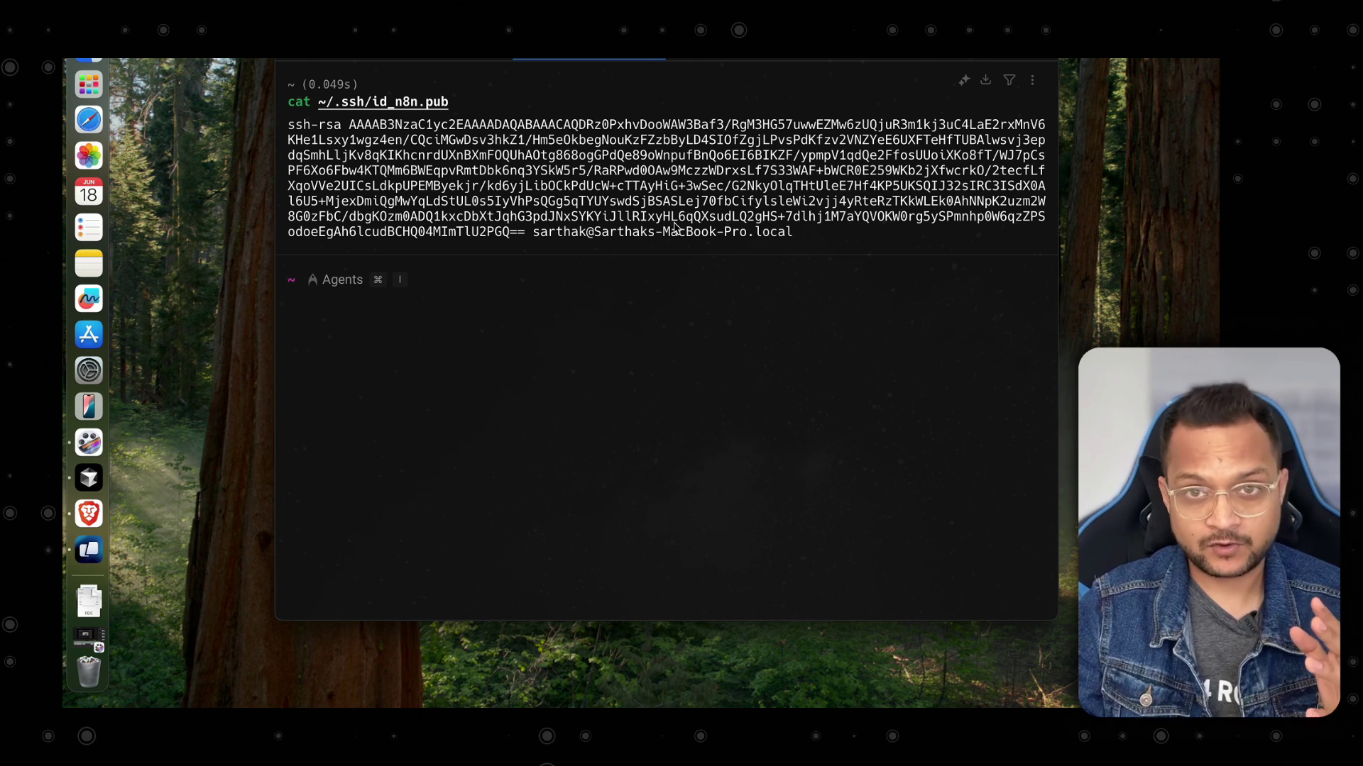
drag(816, 233, 272, 135)
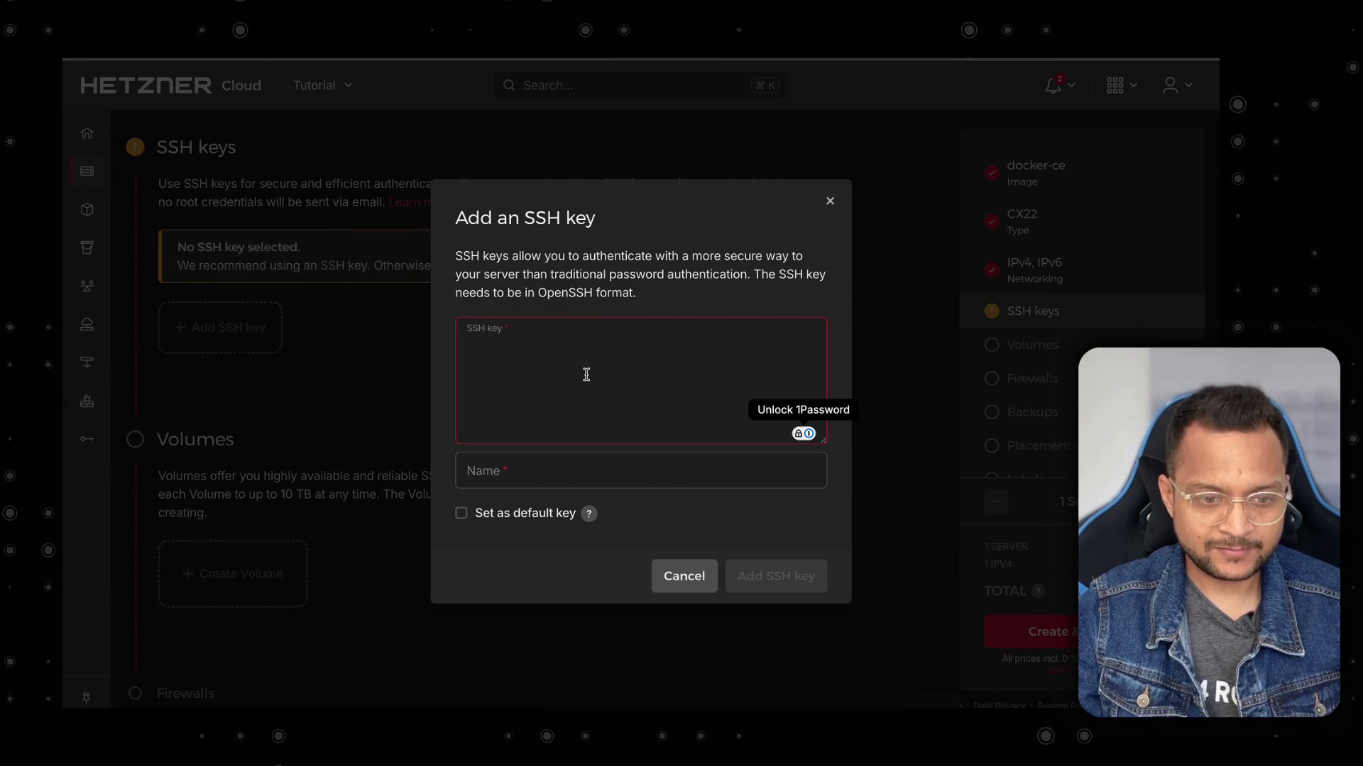
Paste the public key and save it as the SSH key 'n8n key'.
key(super+v)
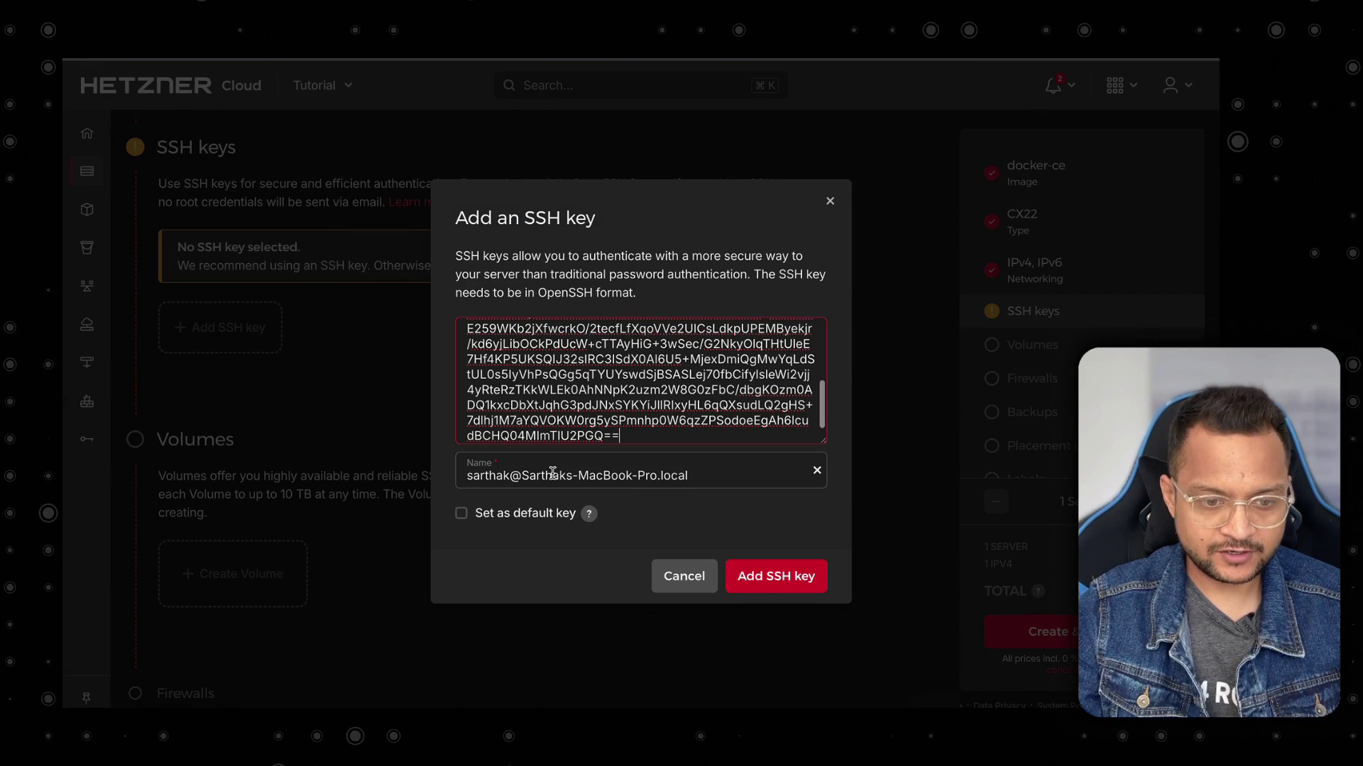
drag(700, 475, 343, 435)
text(n)
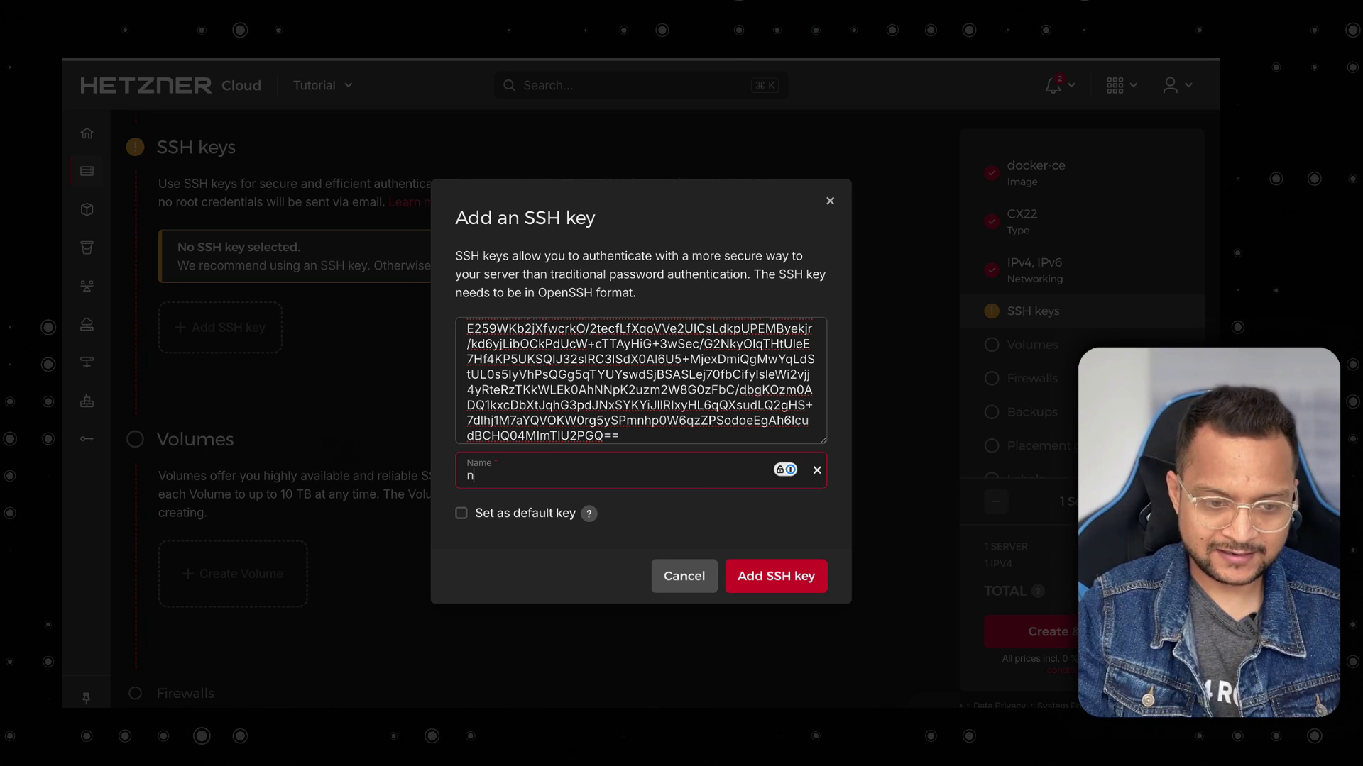
text(8n )
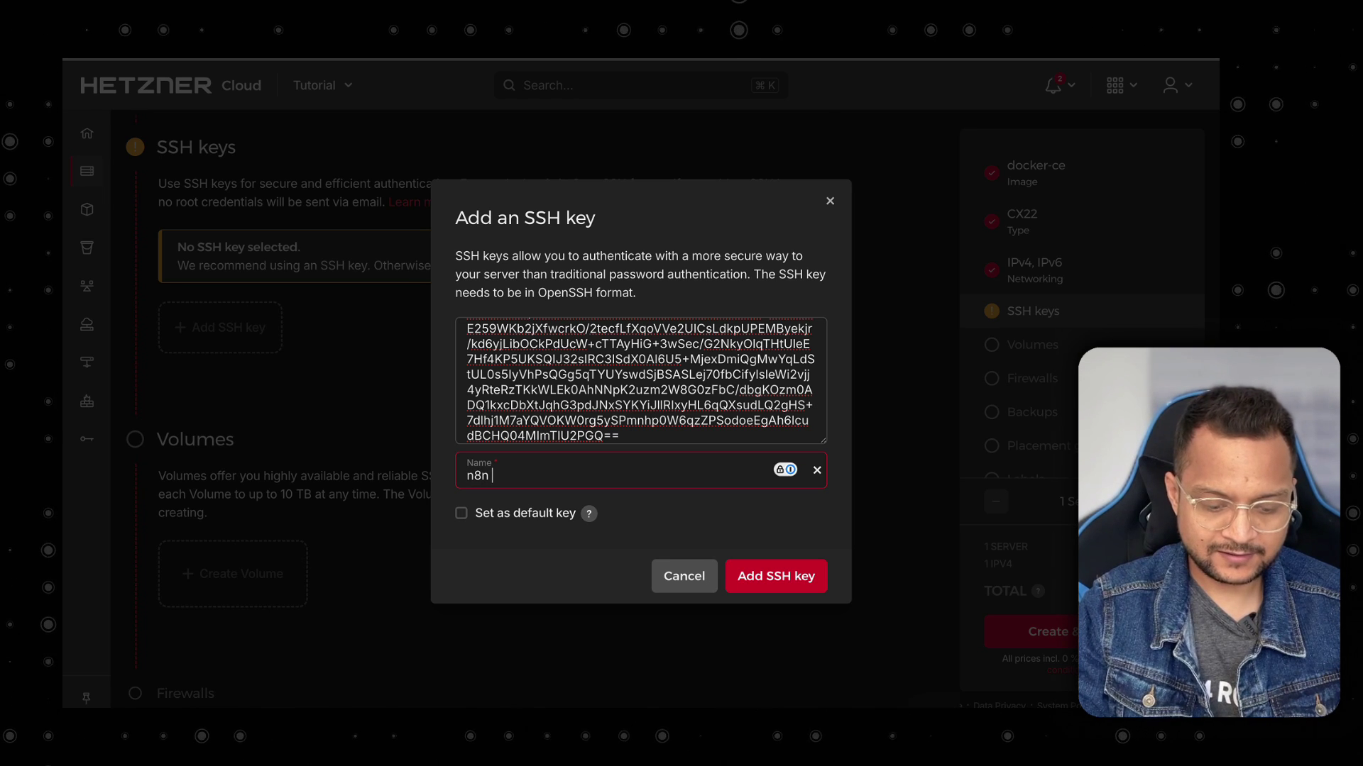
text(key)
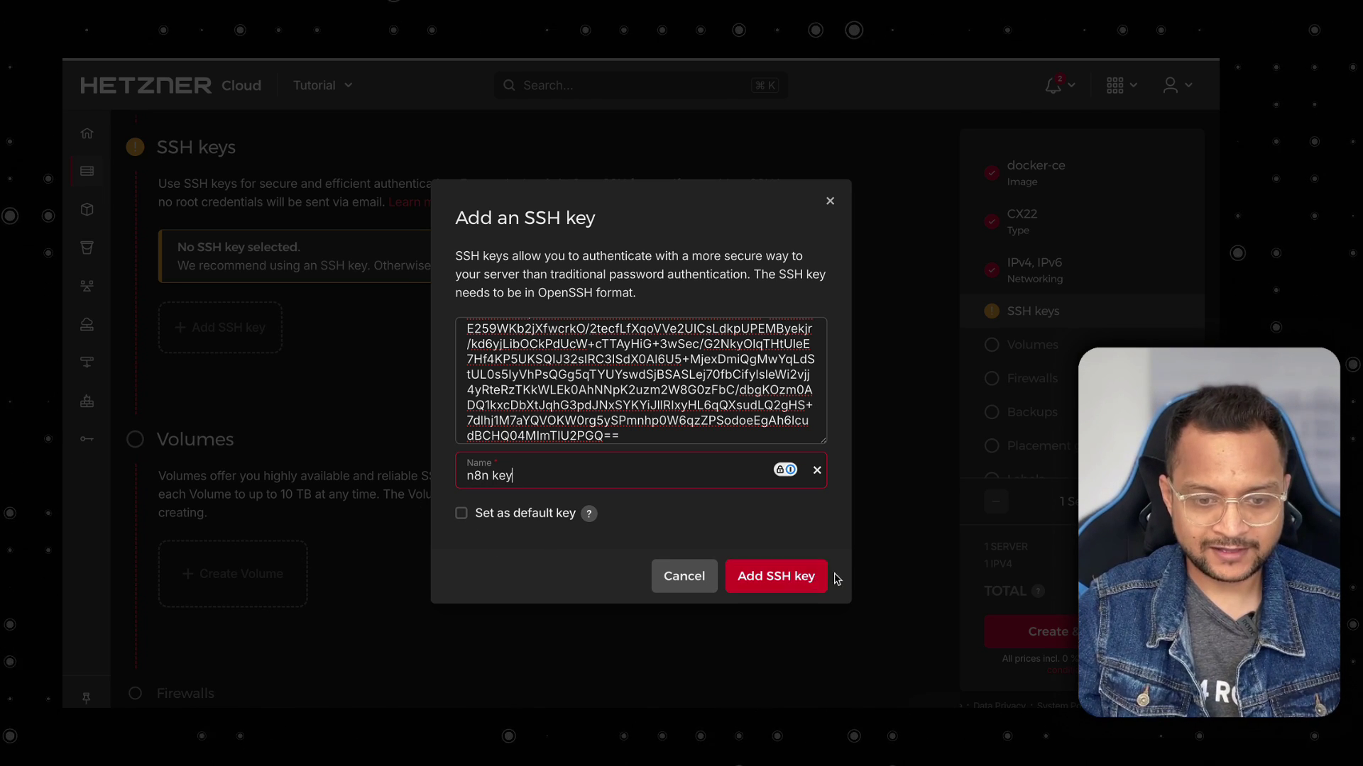
click(812, 577)
Name the server n8n-tutorial and create it with the chosen settings.
scroll(359, 487, down, 5)
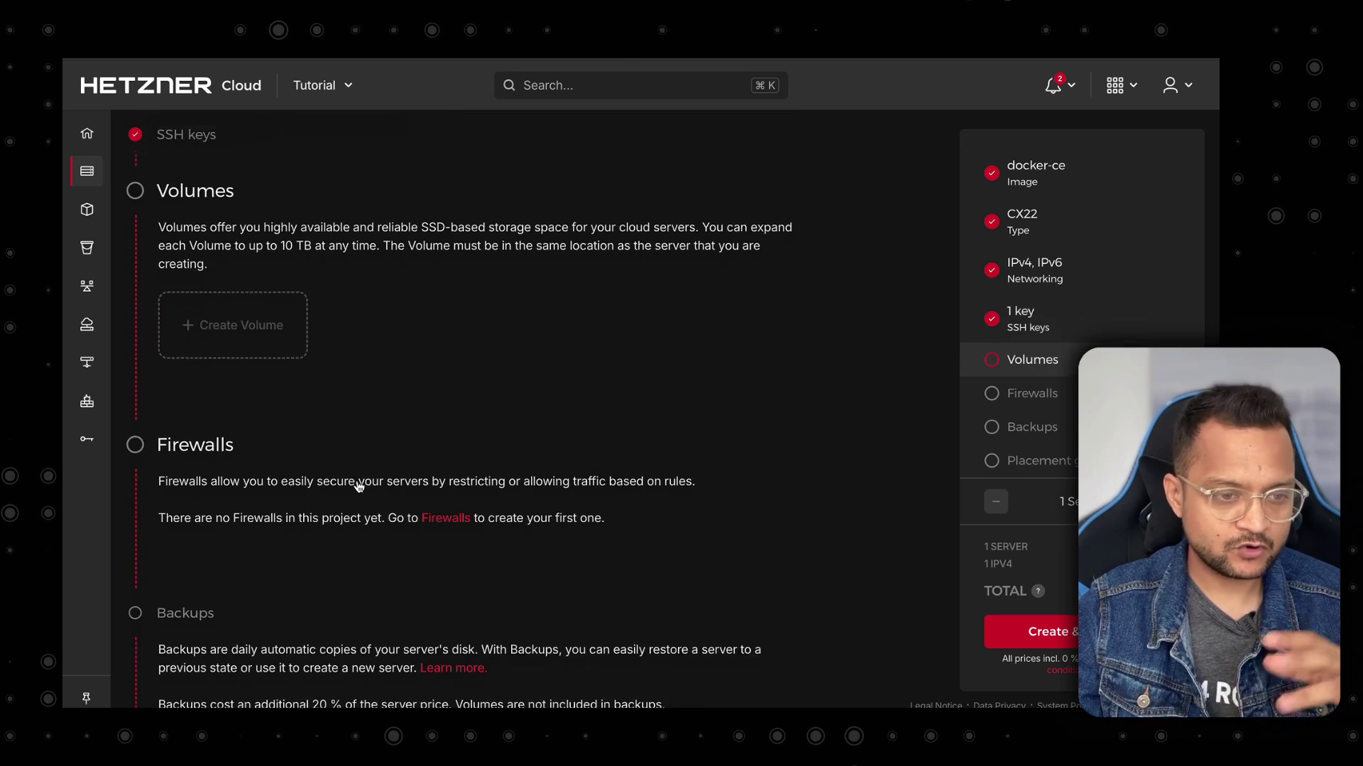
scroll(359, 485, down, 7)
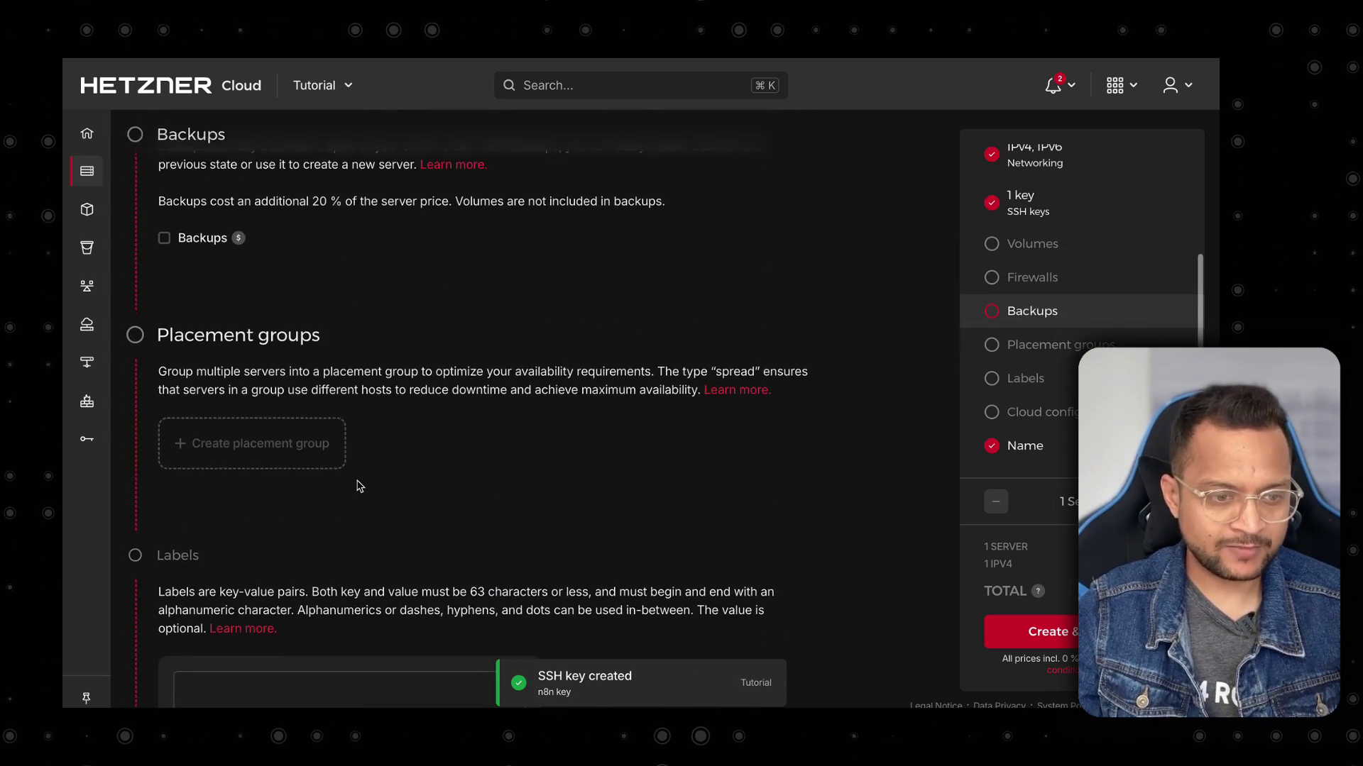
scroll(359, 486, down, 8)
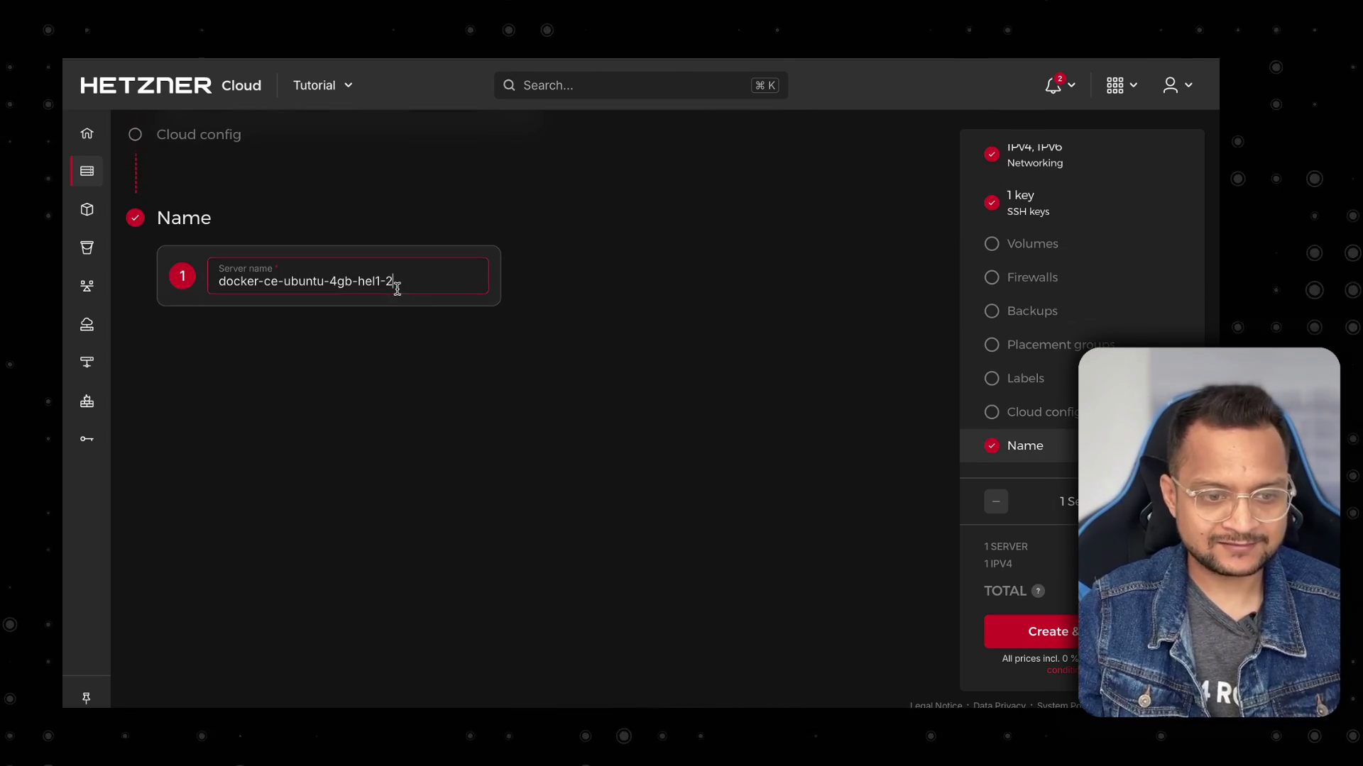
triple_click(397, 287)
text(n8n-tutorial)
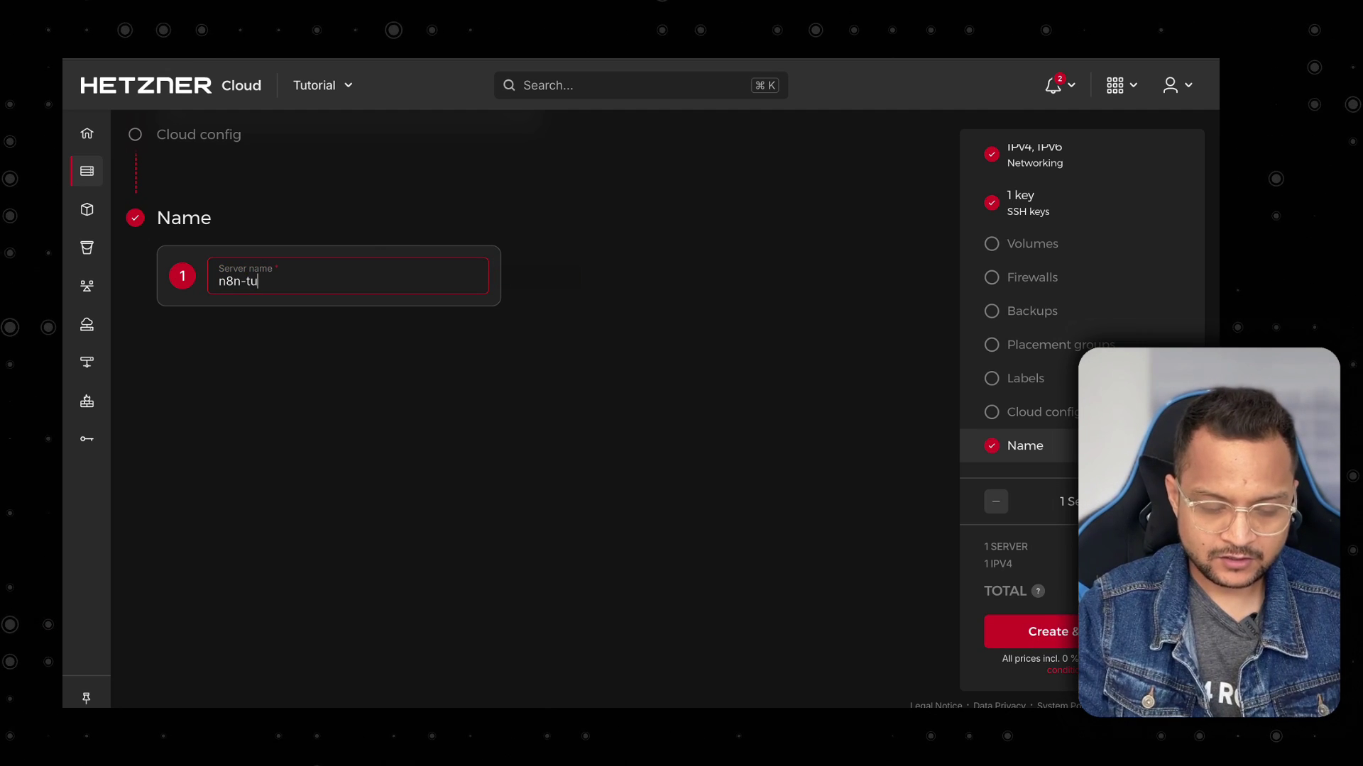
click(1076, 636)
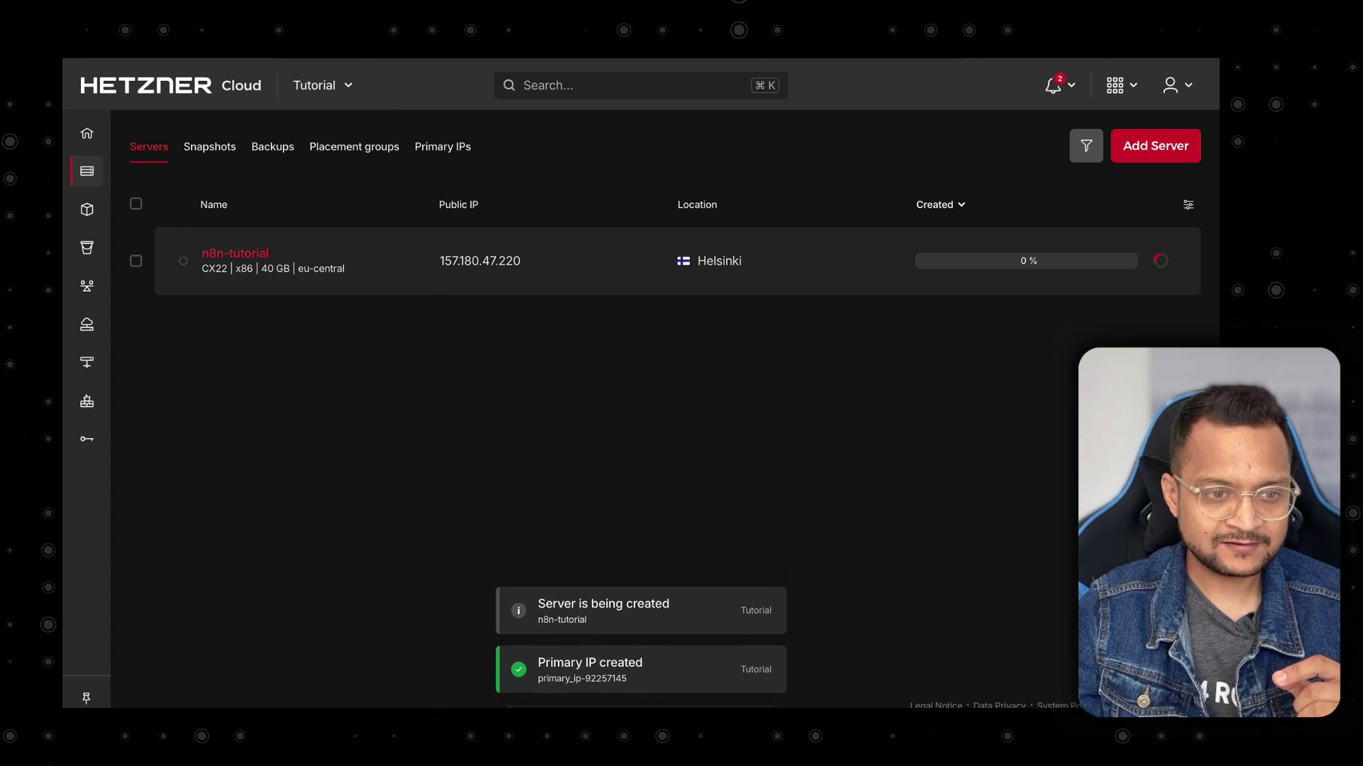
Review the Docker Compose install commands in the n8n Docs hosting guide.
key(ctrl+Tab)
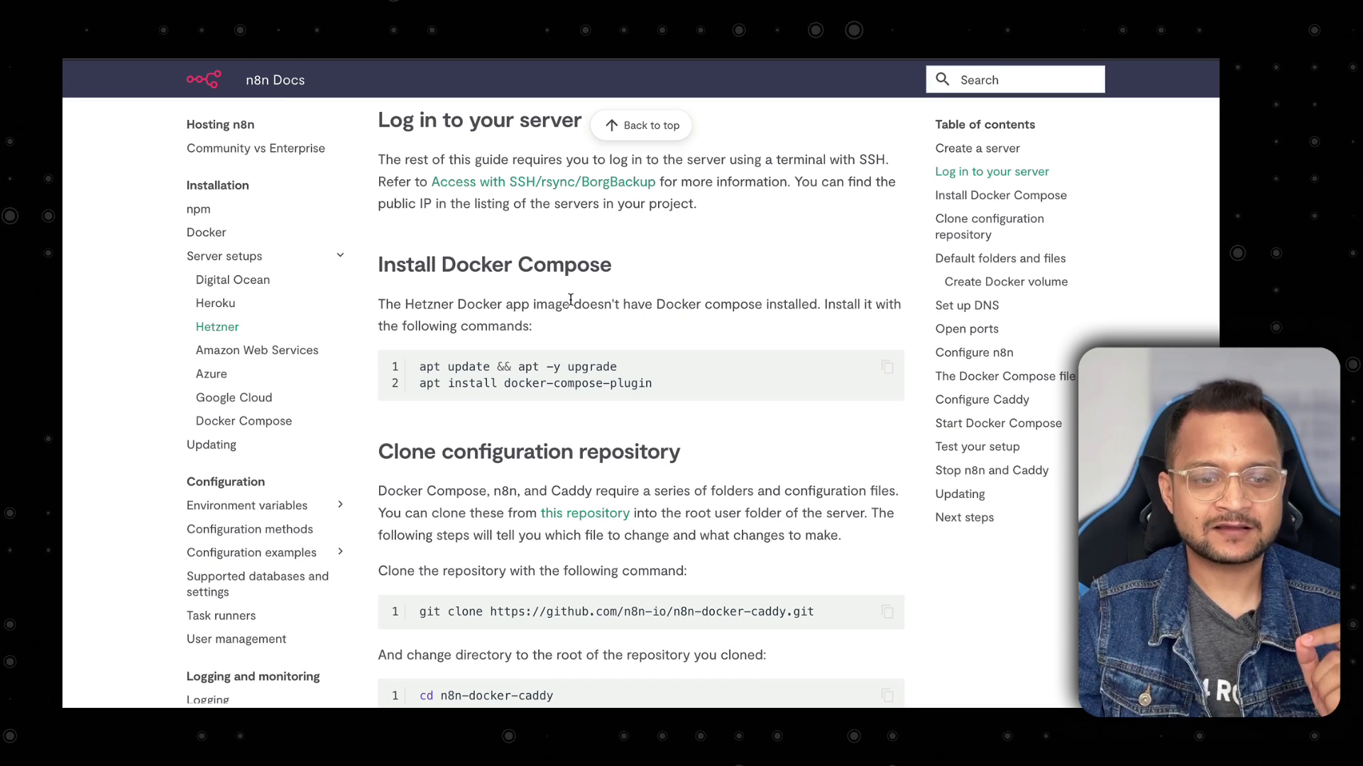
drag(653, 384, 557, 361)
click(657, 359)
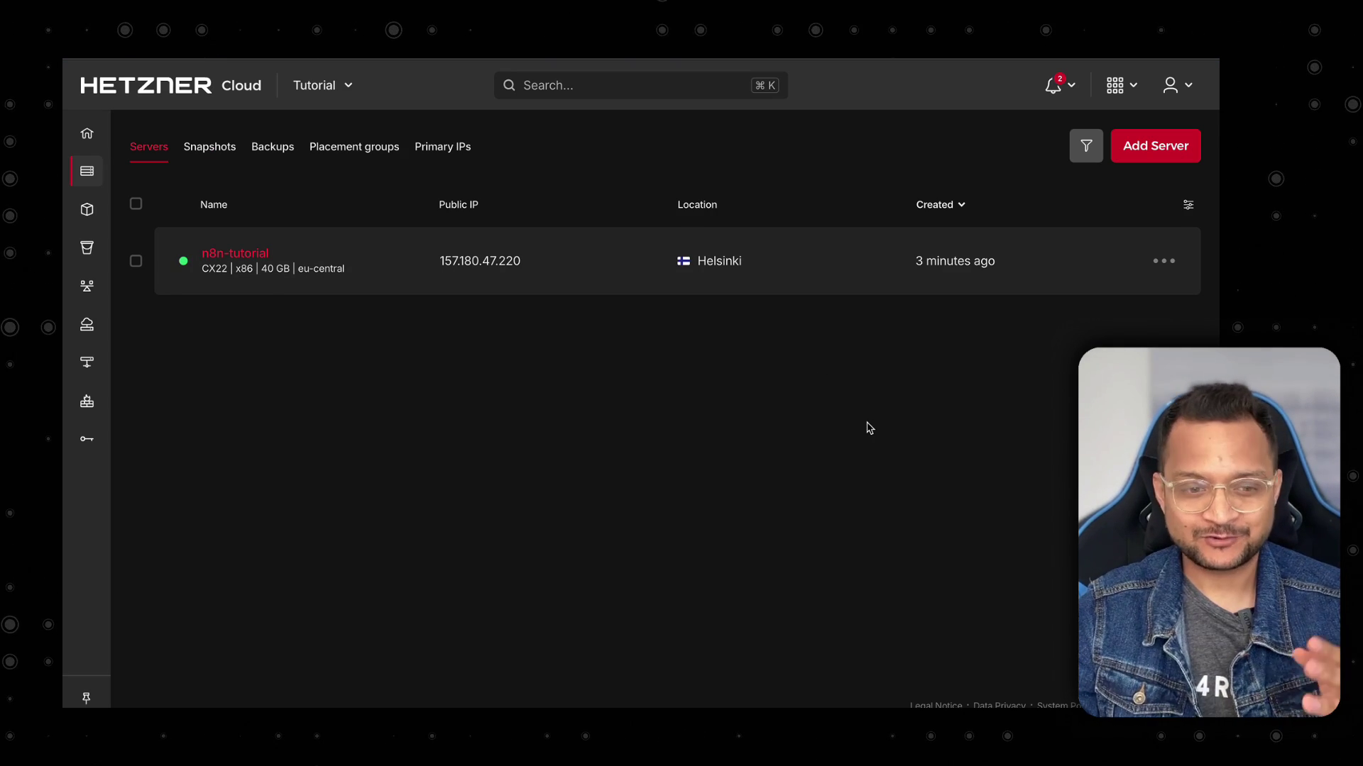
click(516, 262)
key(ctrl+Left)
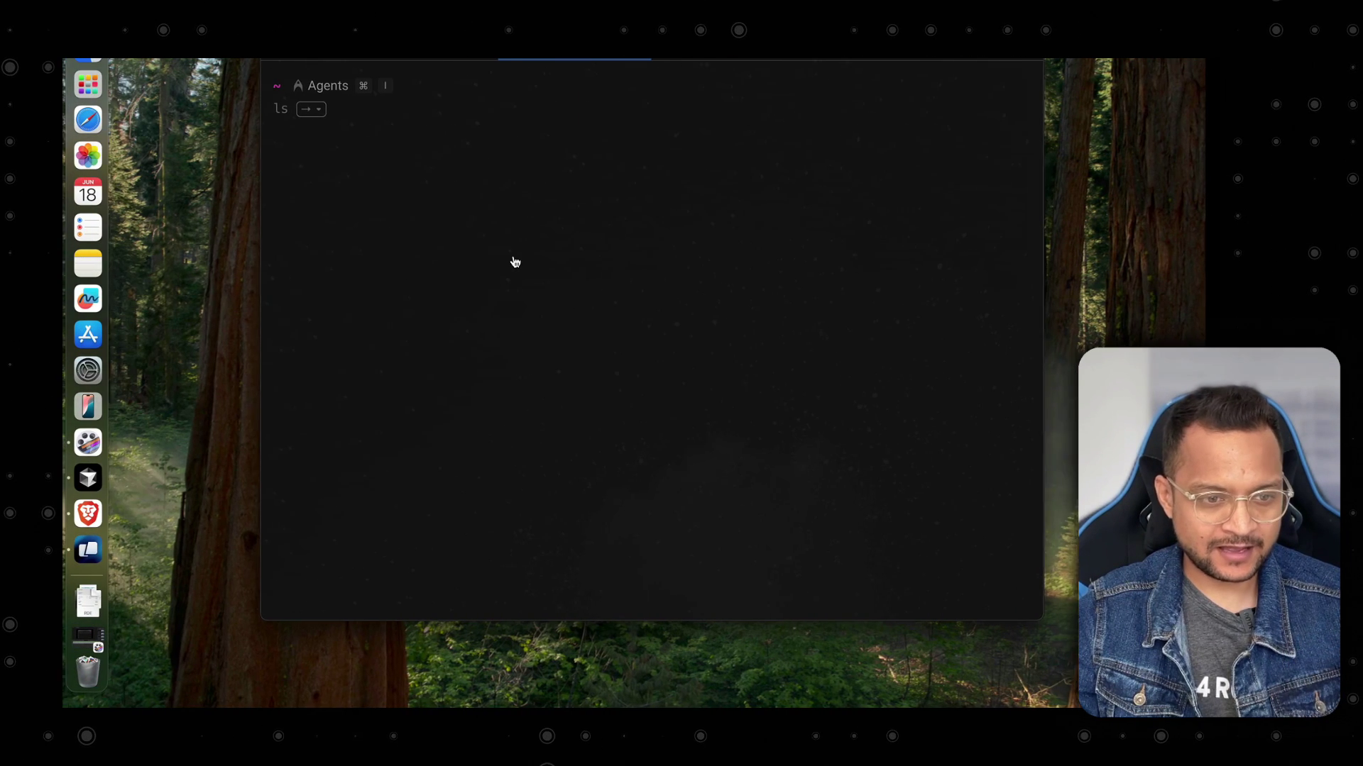
text(ssh )
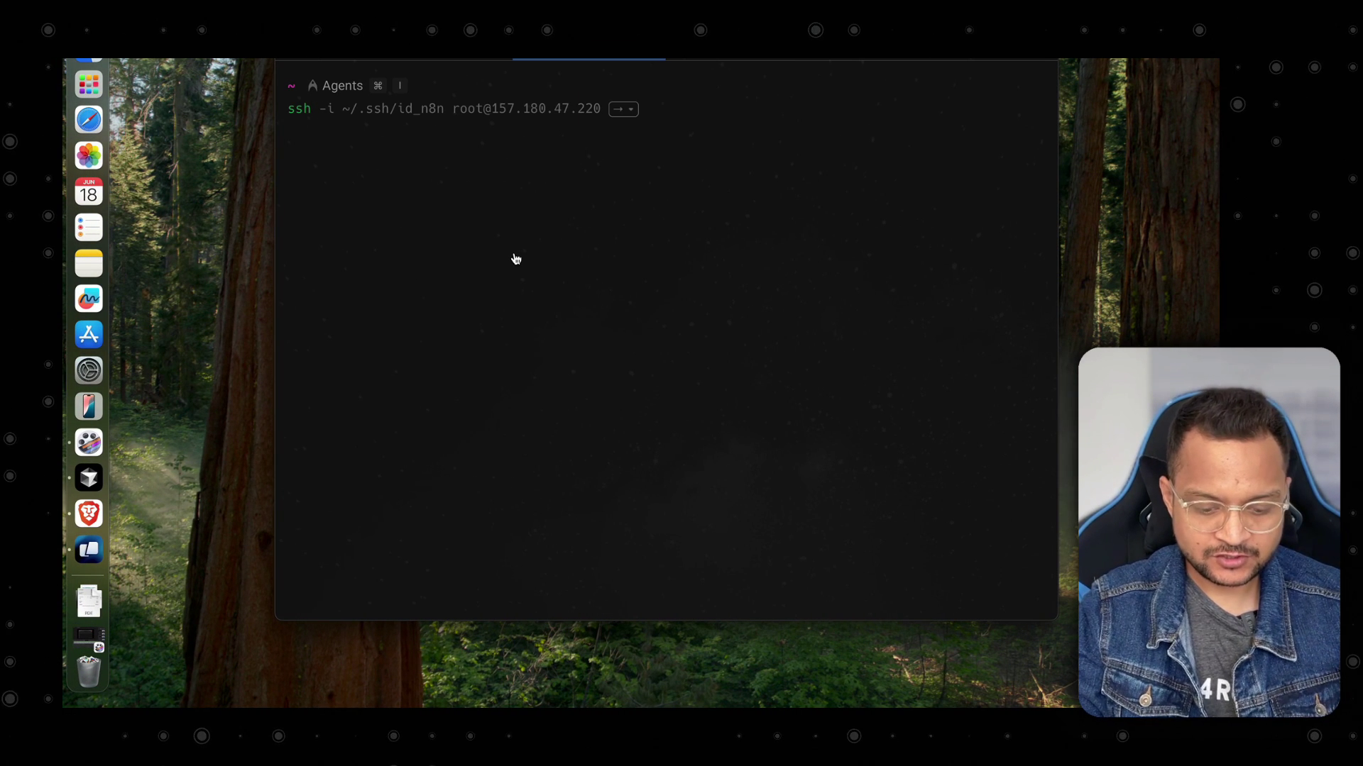
text(root@157.180.47.220)
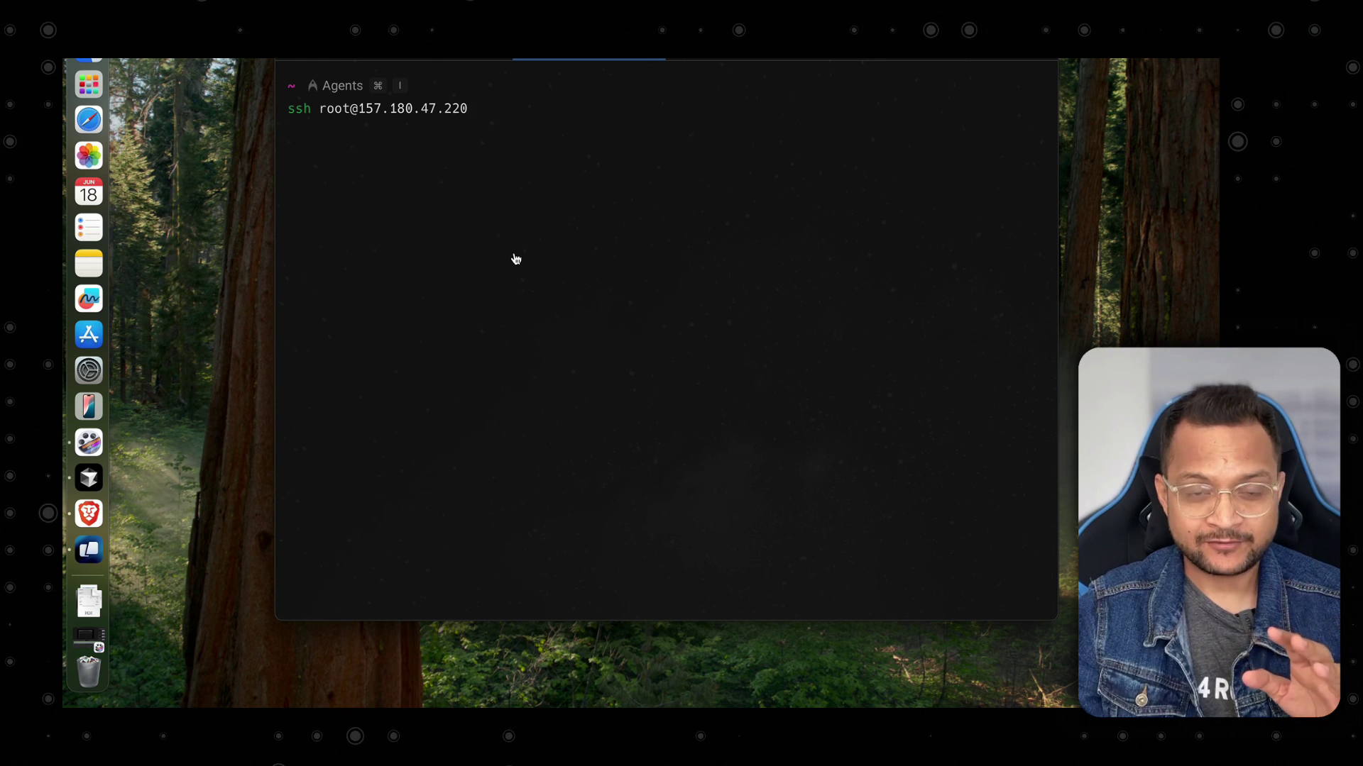
key(Left)
key(Left)
key(Left)
key(Left)
key(Left)
key(Left)
key(Left)
key(Left)
key(Left)
key(Left)
key(Left)
key(Left)
key(Left)
key(Left)
key(Left)
key(Left)
key(Left)
key(Left)
key(Left)
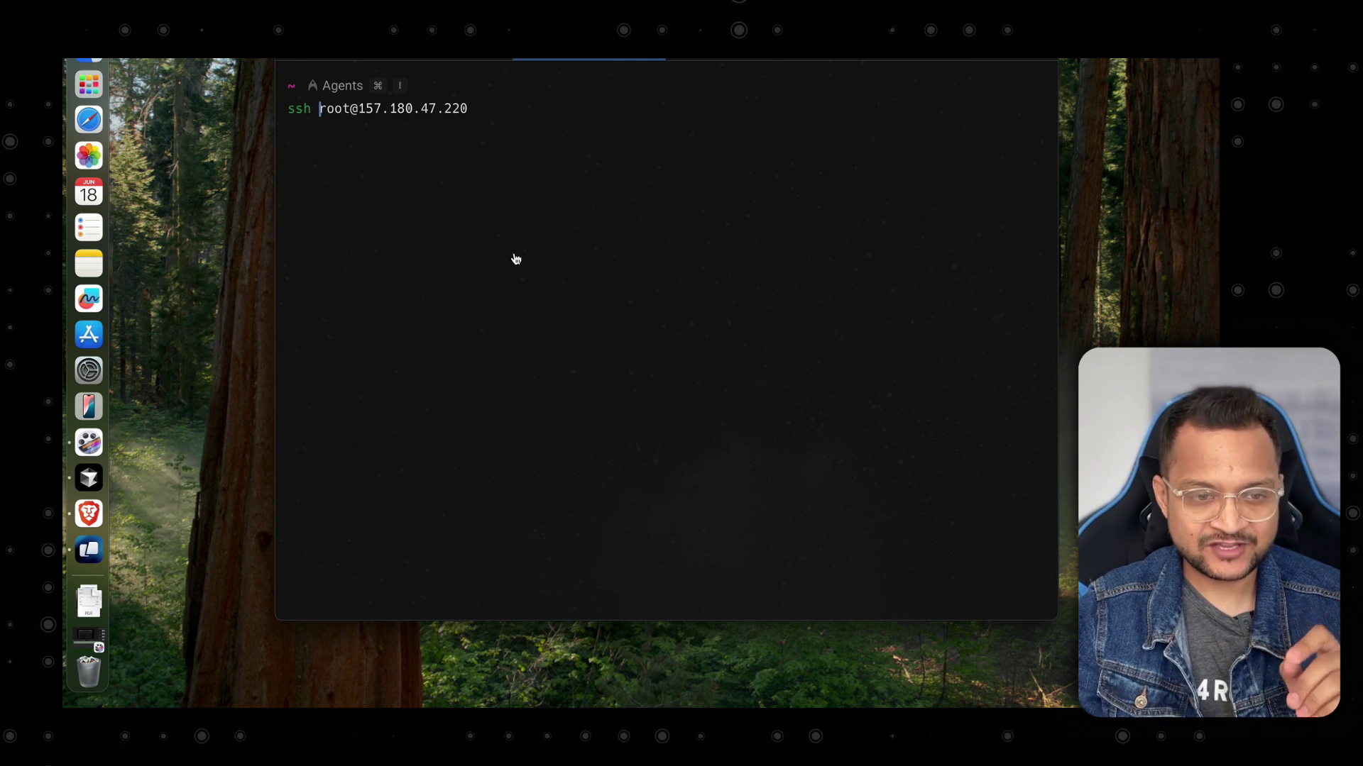
text(-i)
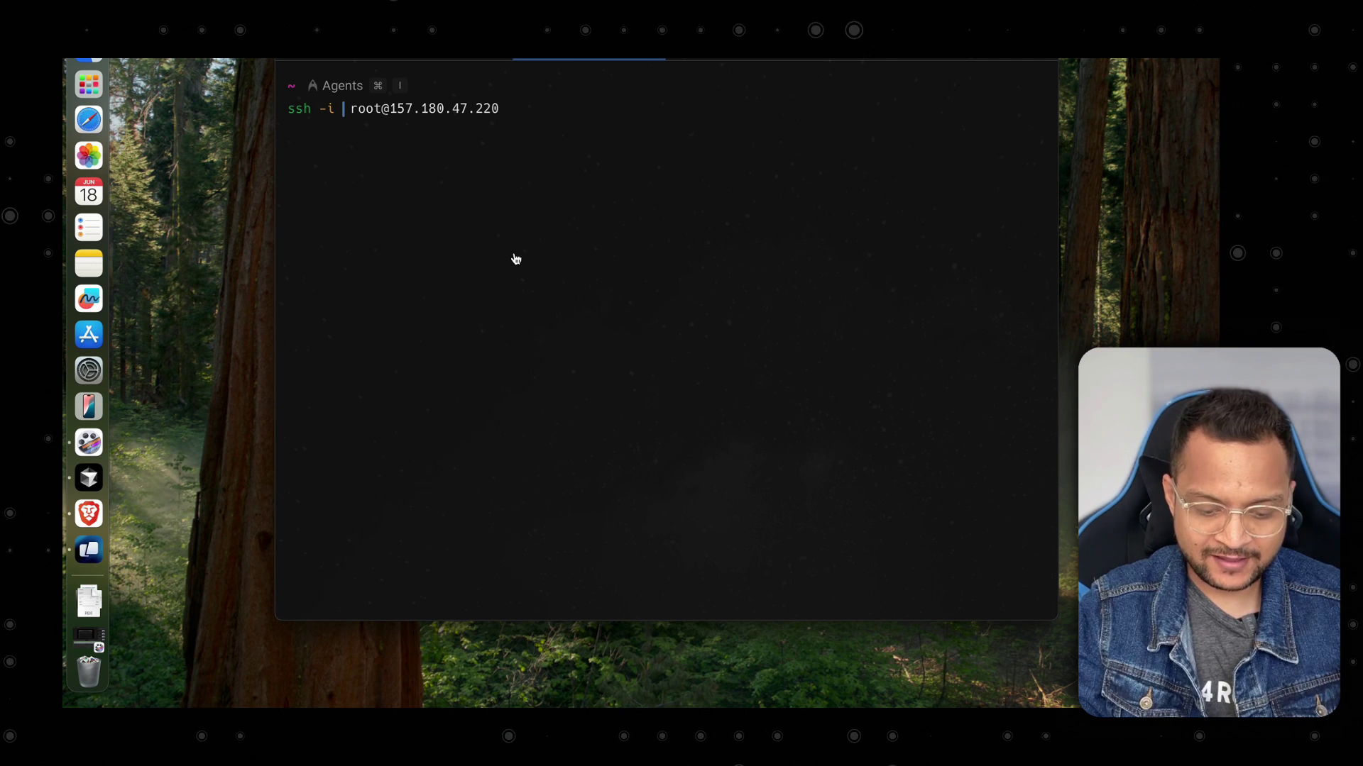
text( ~/.ssh)
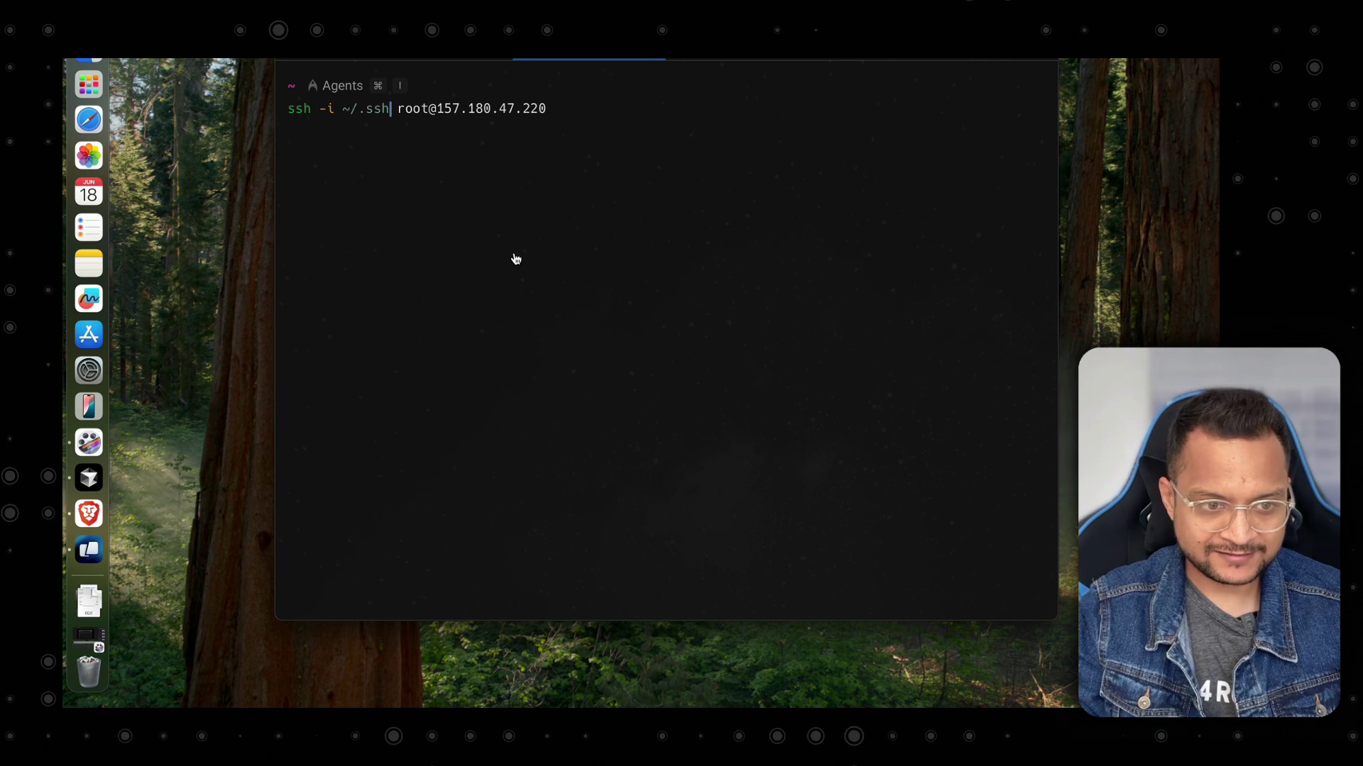
text(/id)
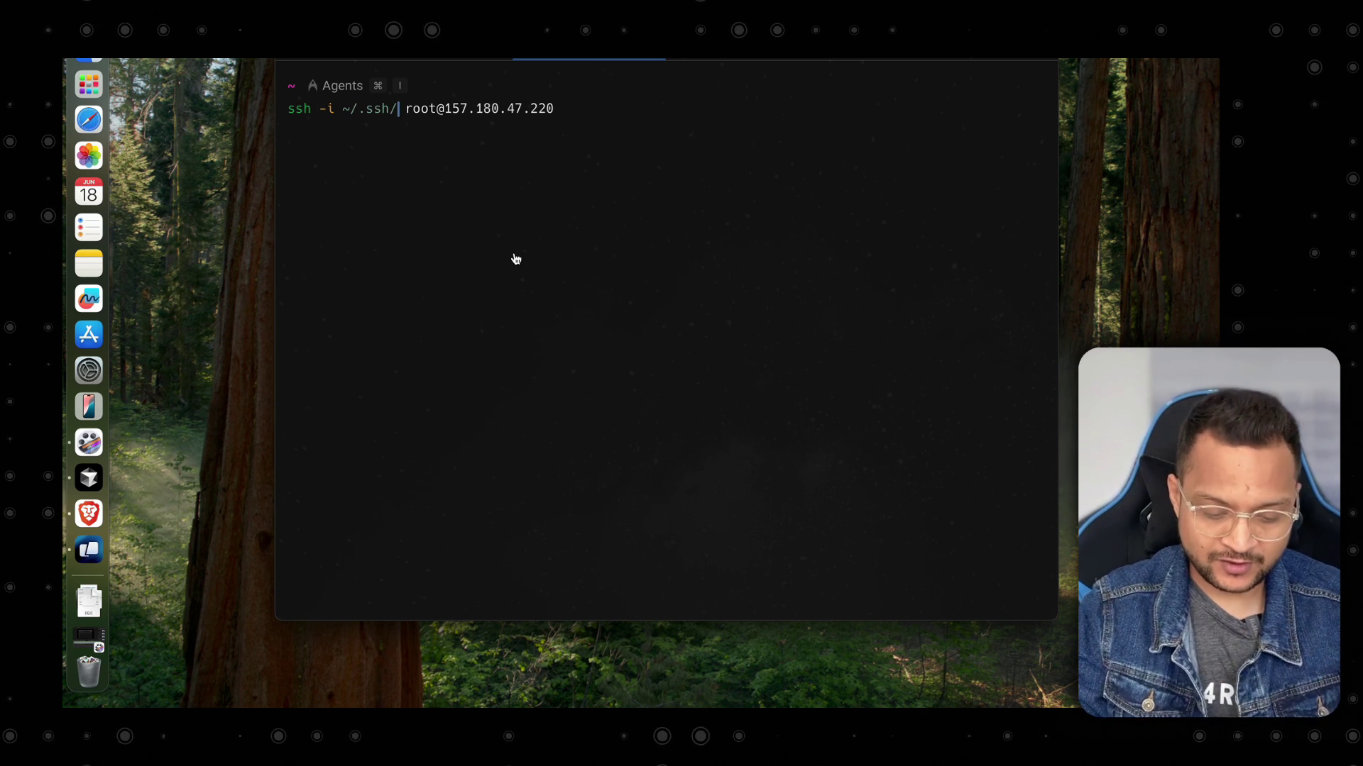
text(_n8n.pub)
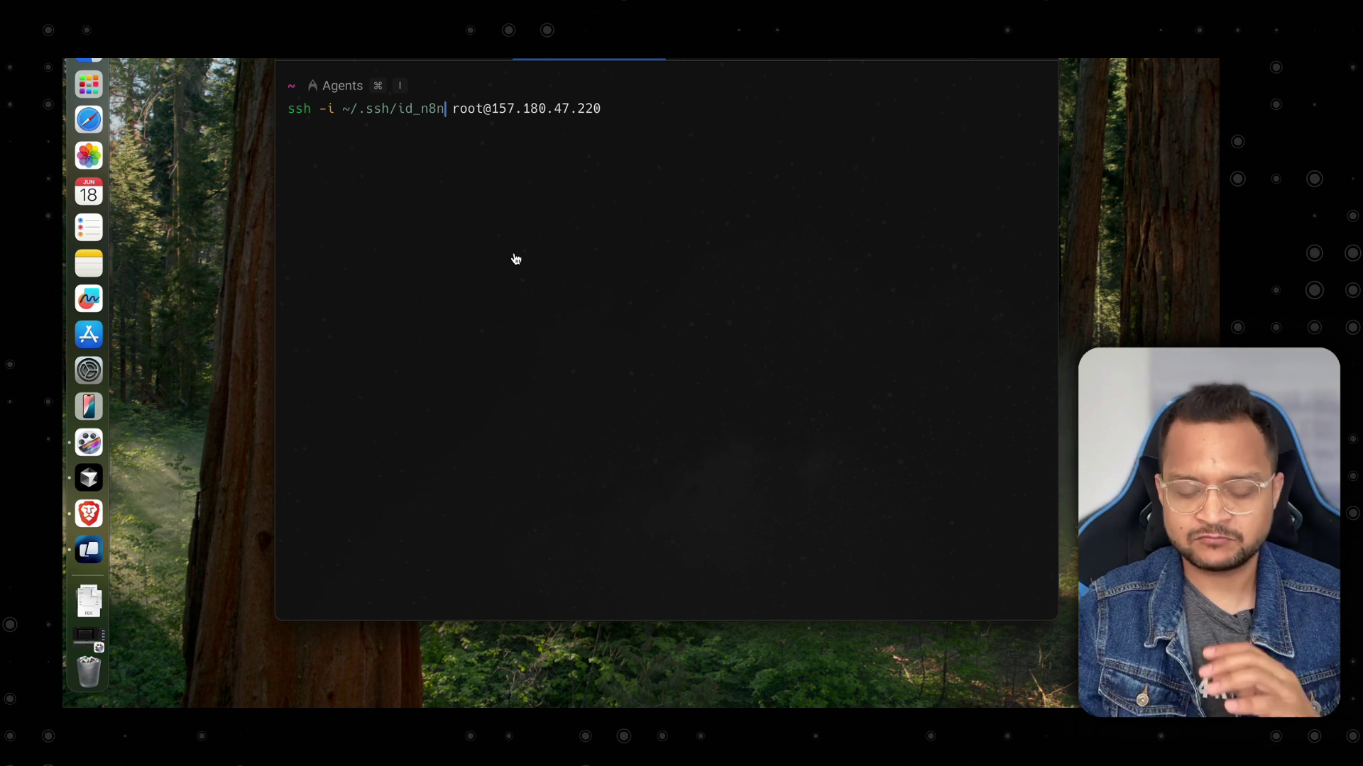
key(BackSpace)
key(BackSpace)
key(BackSpace)
key(BackSpace)
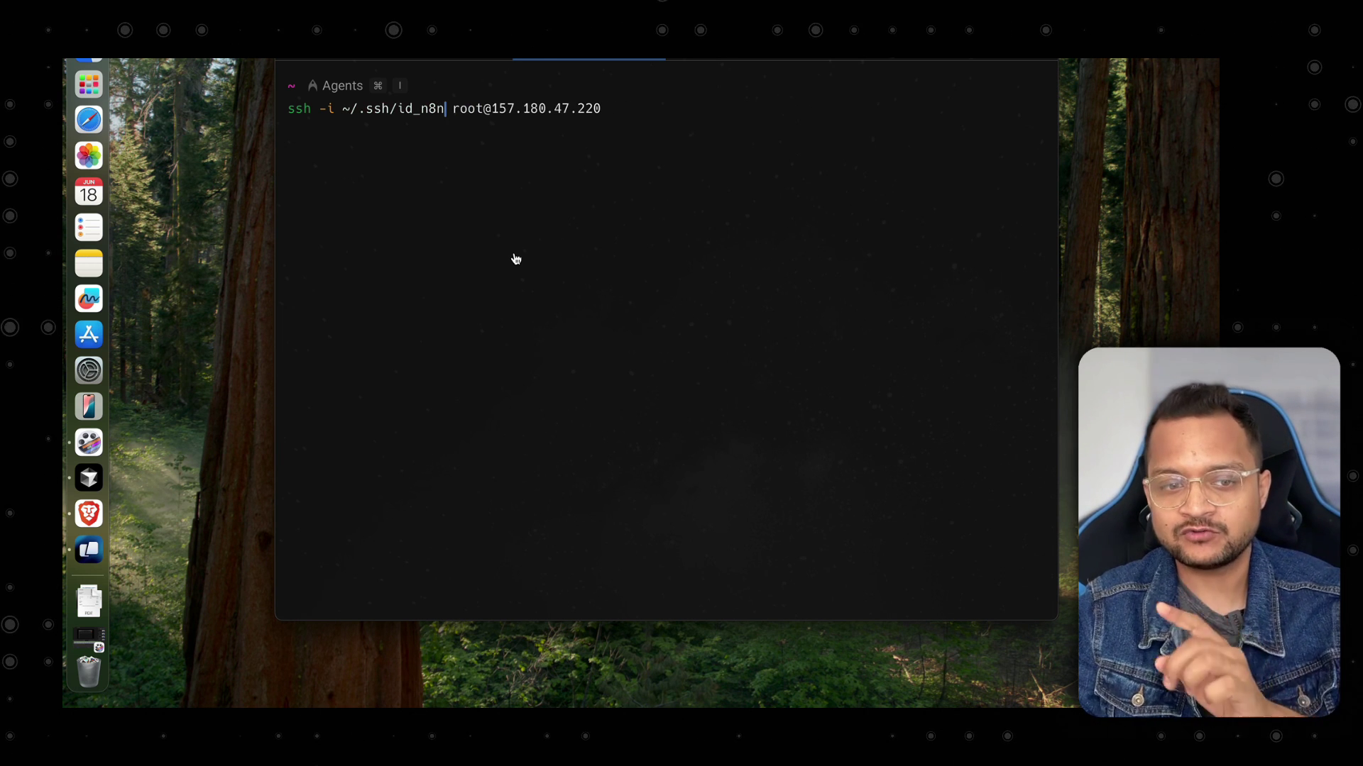
key(Return)
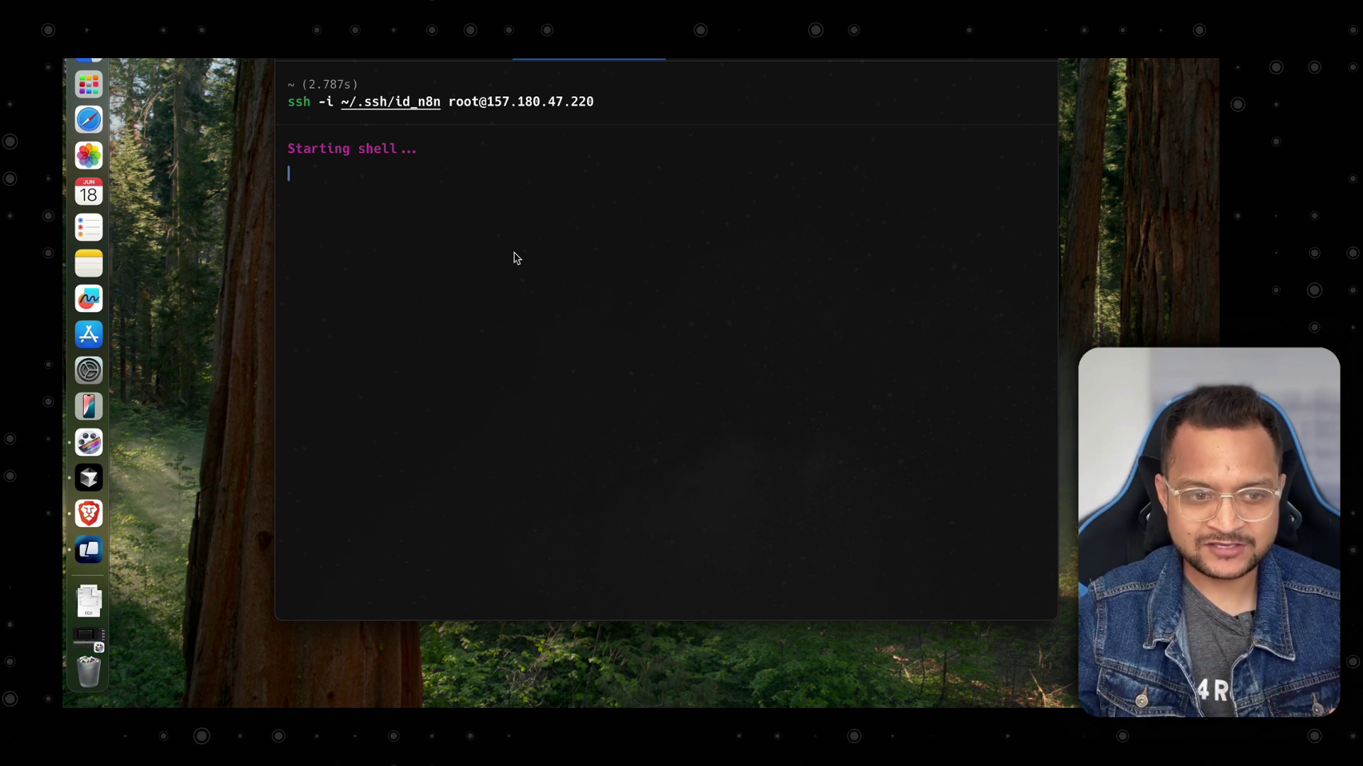
key(super+k)
key(ctrl+Right)
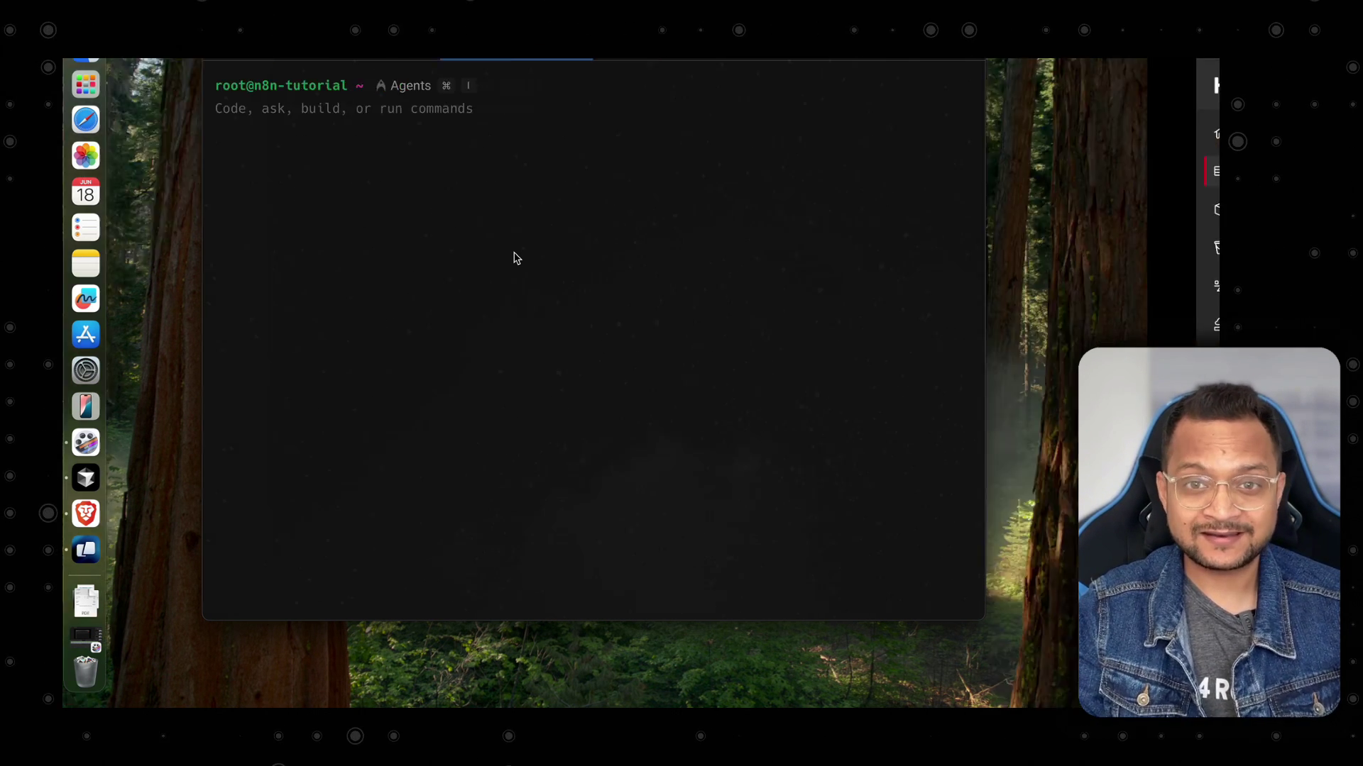
Run the apt update/upgrade and docker-compose-plugin install commands from n8n Docs on the server.
click(369, 35)
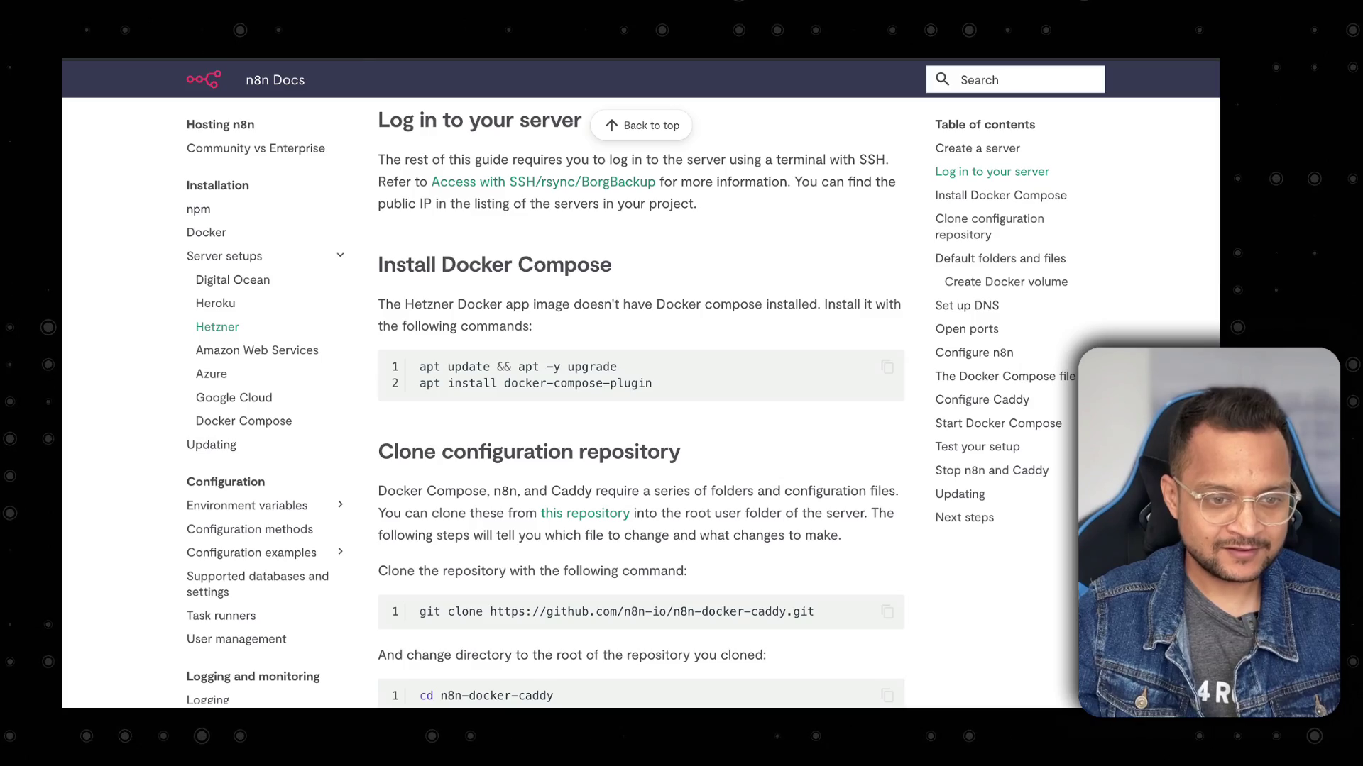
click(887, 367)
key(ctrl+Left)
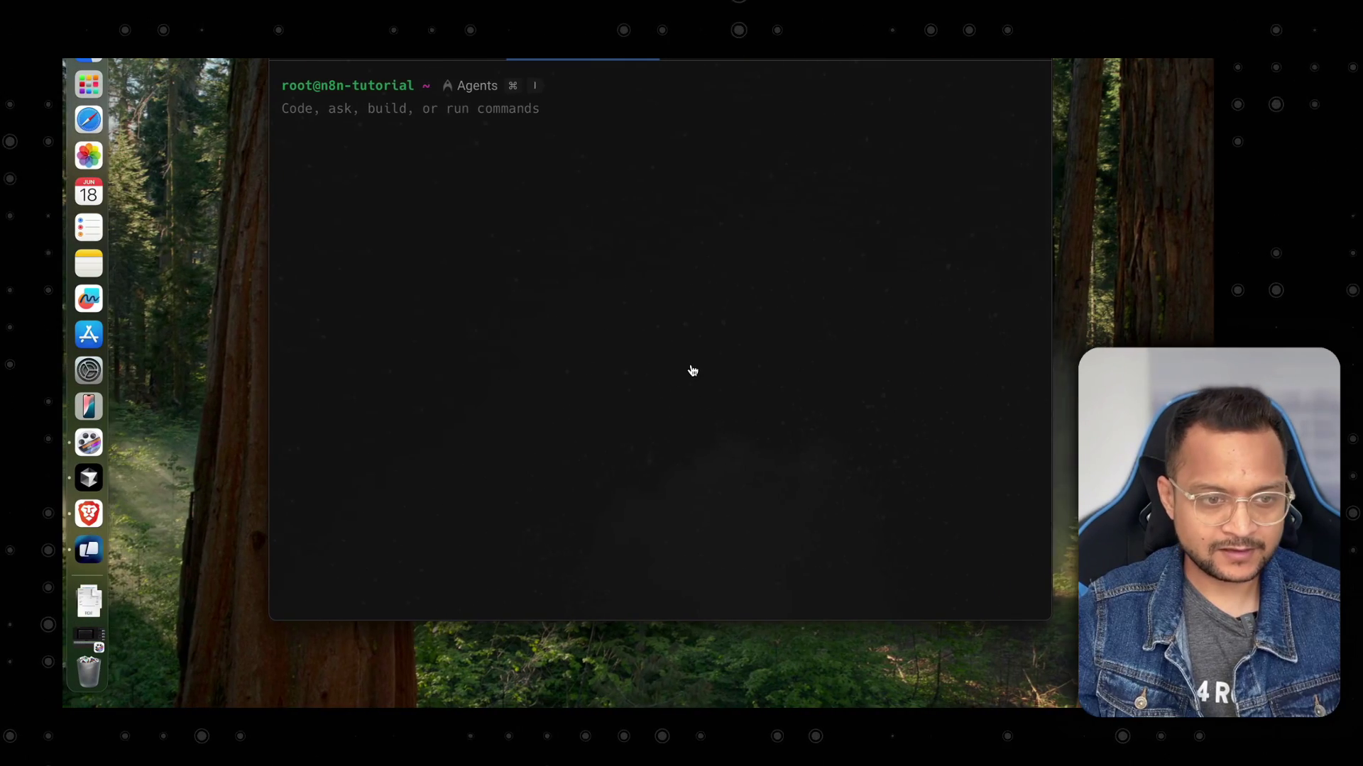
key(super+v)
key(Return)
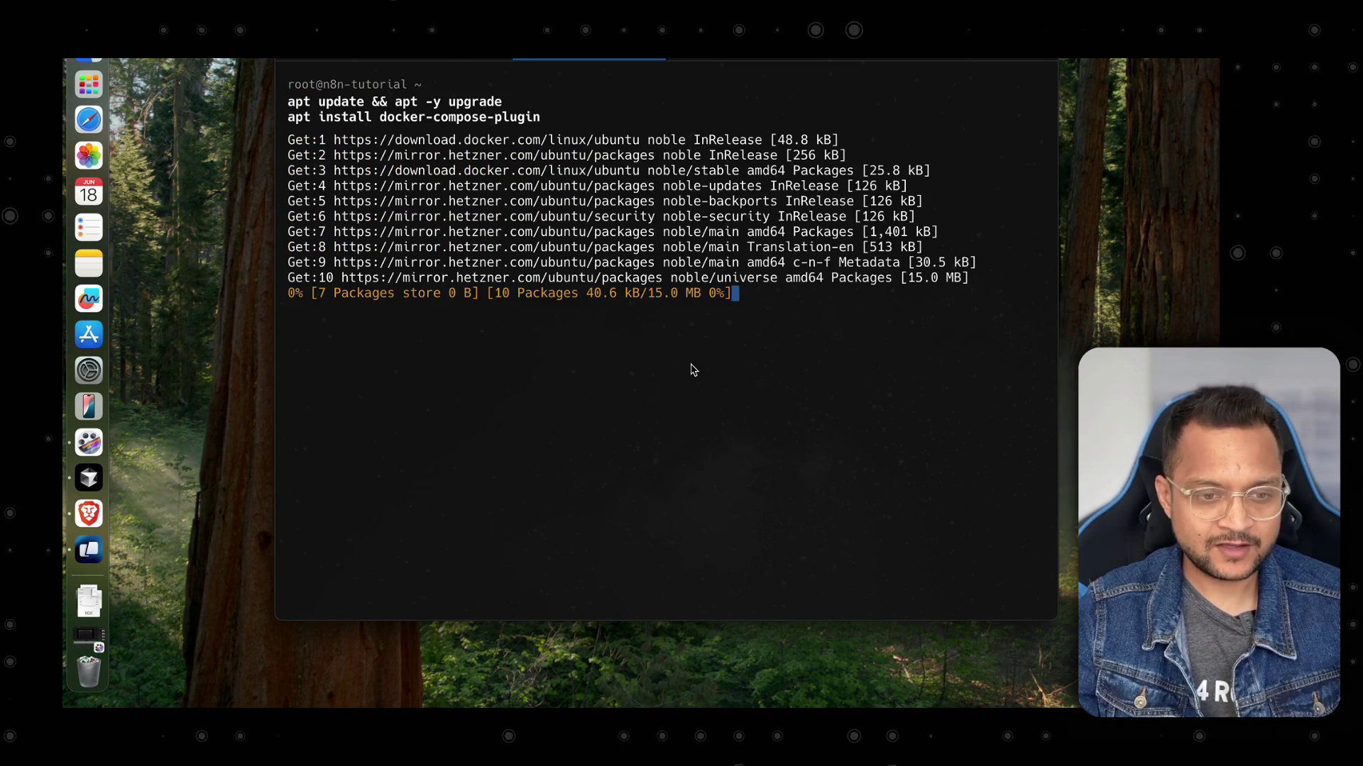
Paste the n8n-docker-caddy git clone command at the server prompt.
key(ctrl+Right)
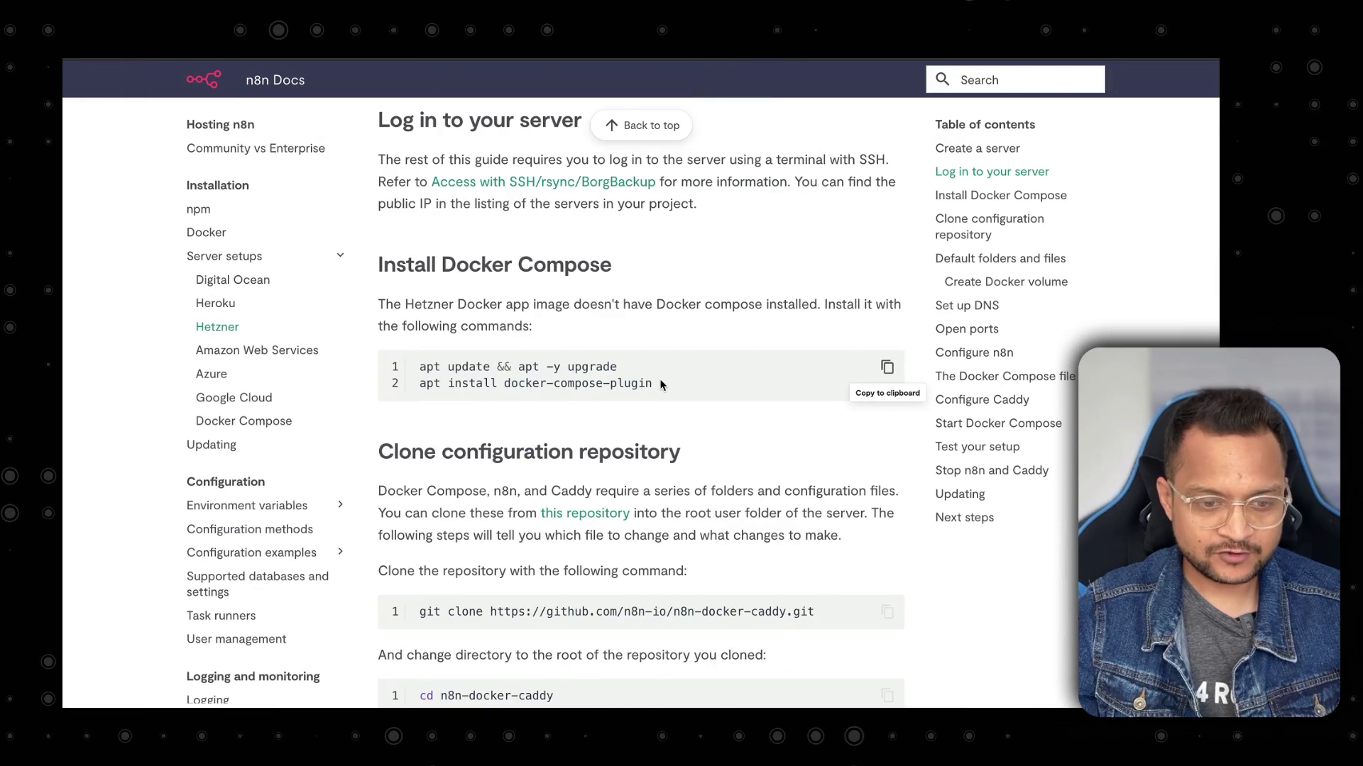
scroll(660, 384, down, 3)
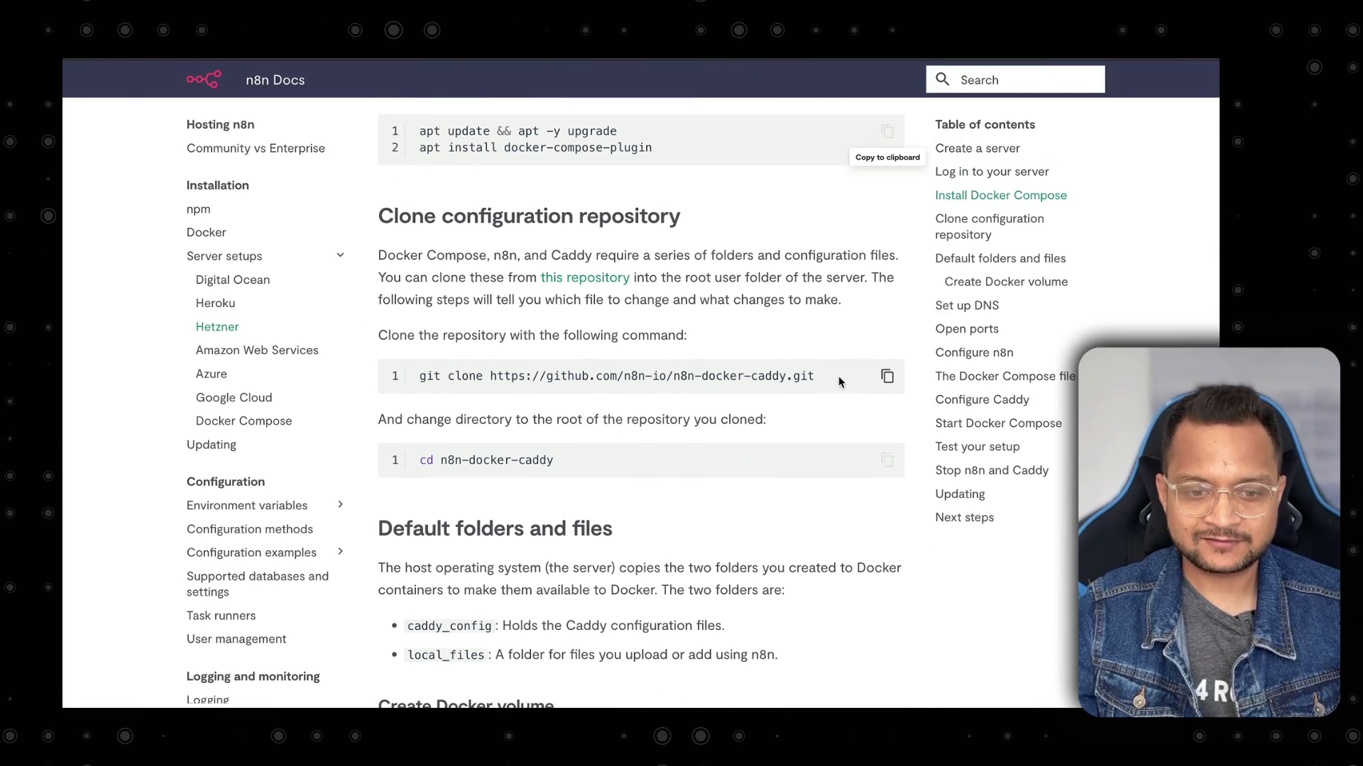
drag(838, 377, 481, 383)
scroll(637, 444, up, 1)
click(635, 446)
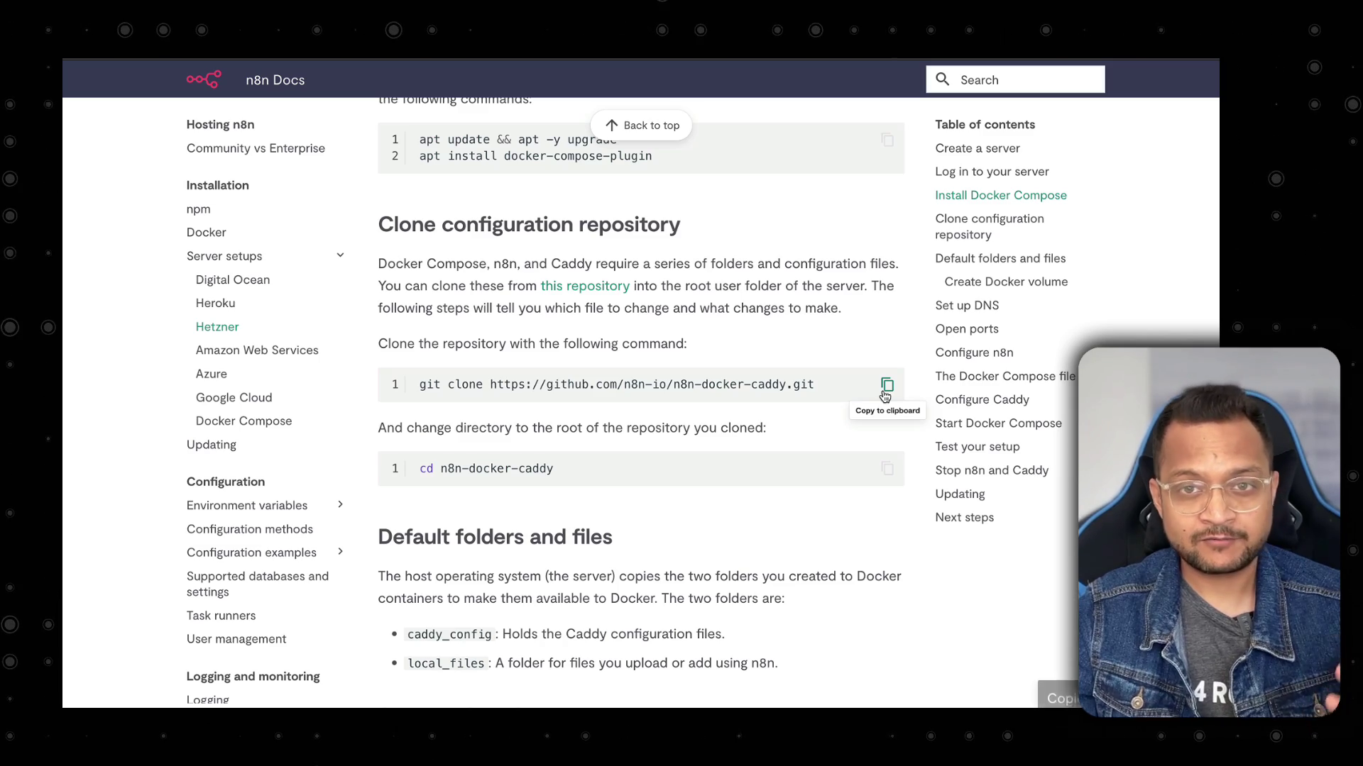
key(ctrl+Left)
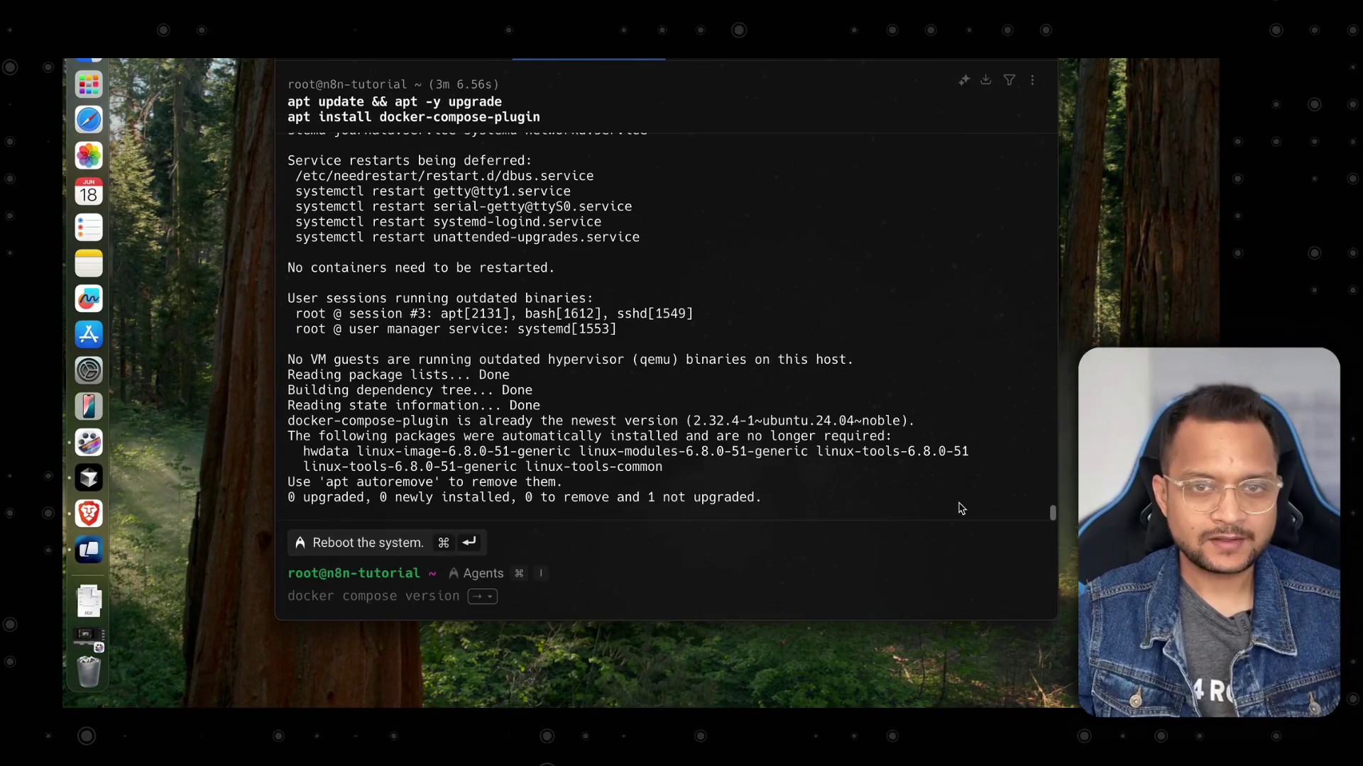
key(super+k)
key(super+v)
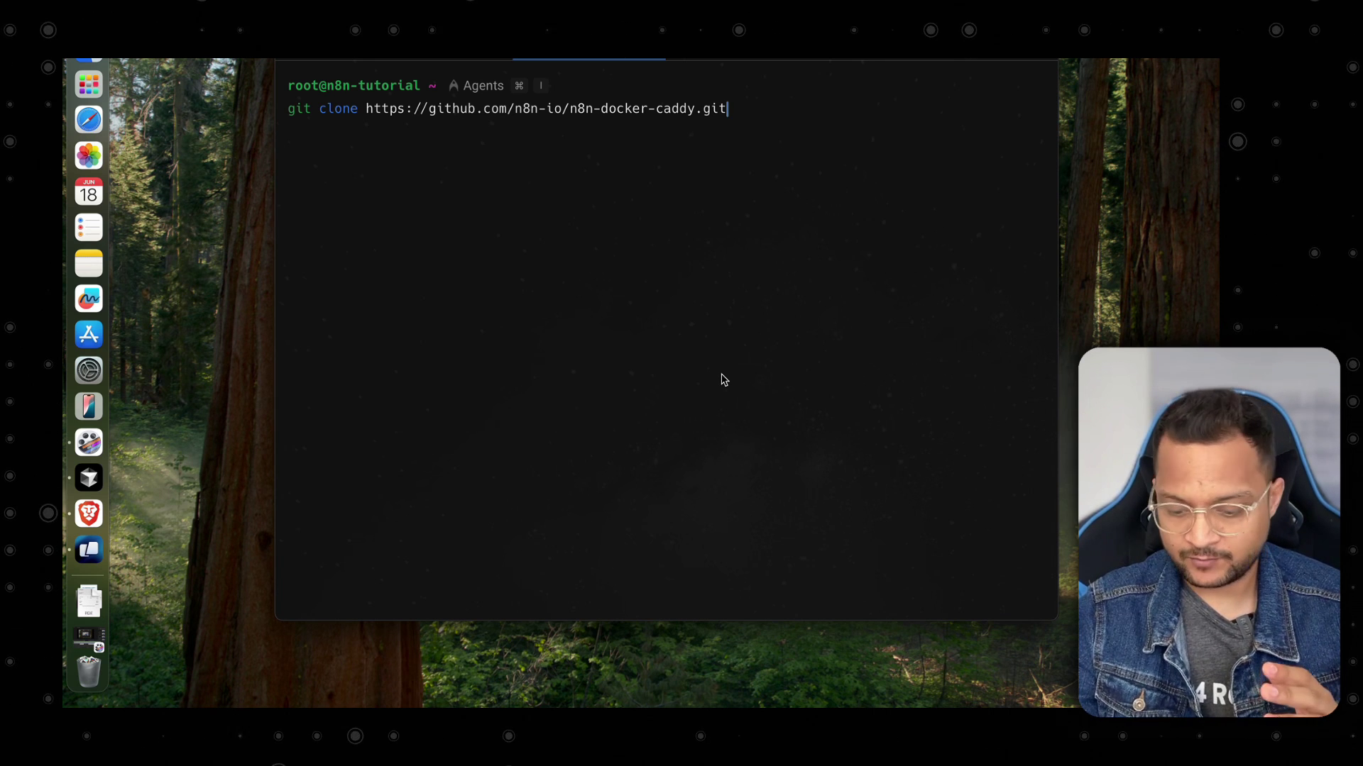
Clone the n8n-docker-caddy repository and change into the n8n-docker-caddy folder.
key(Return)
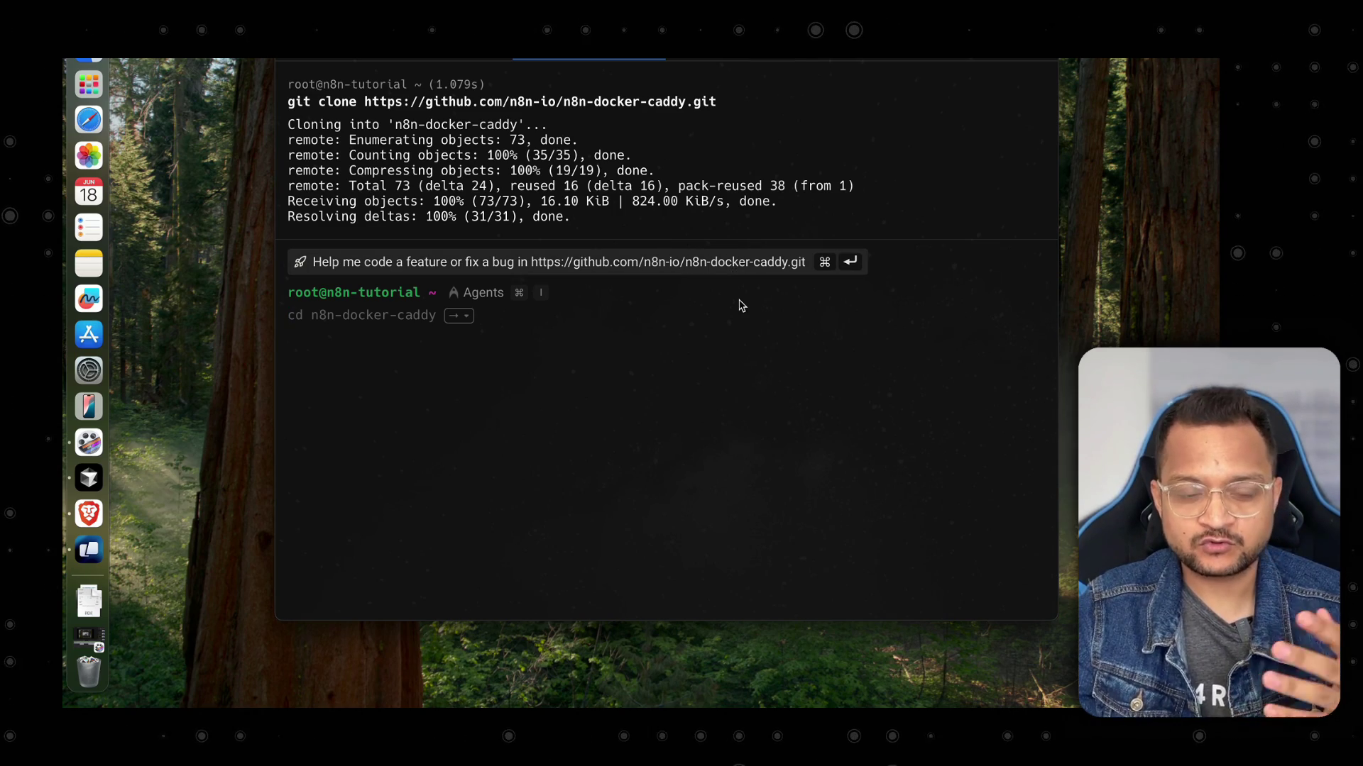
key(ctrl+Right)
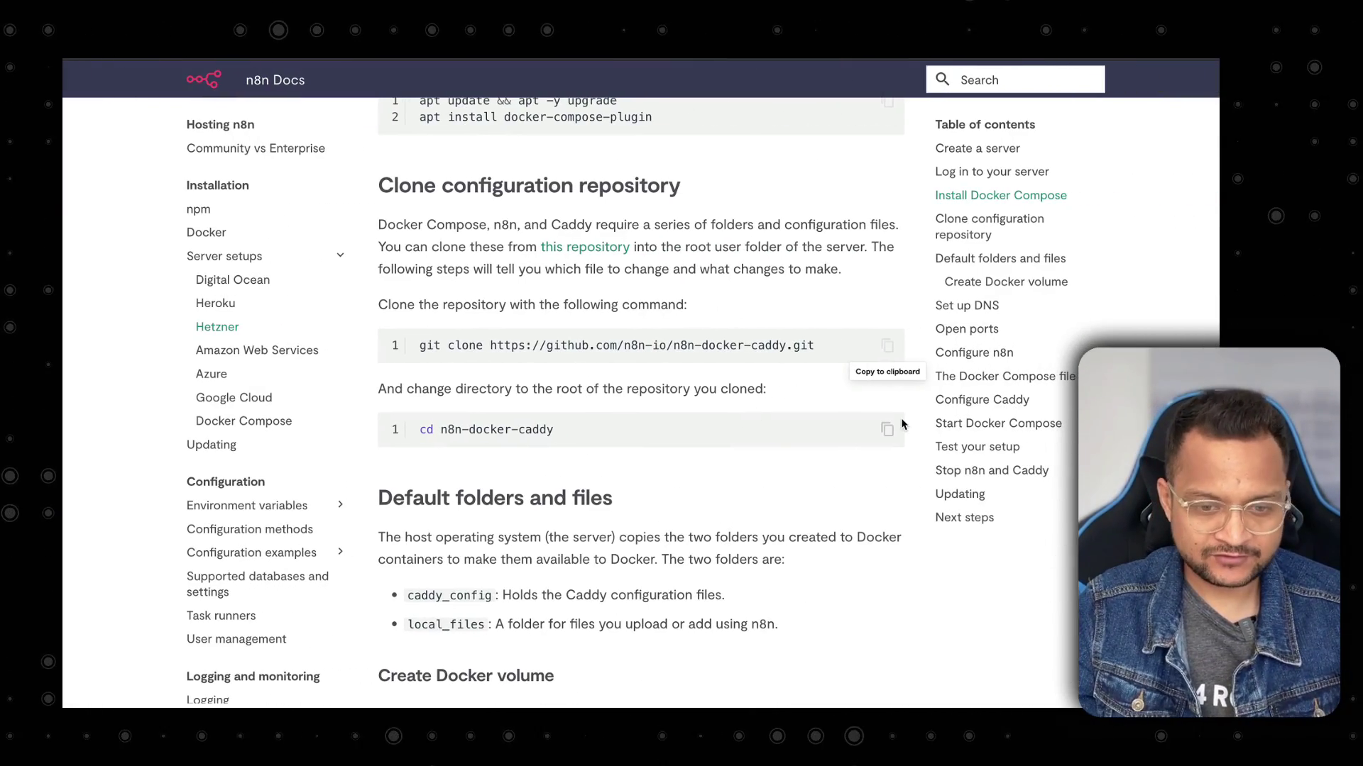
click(888, 429)
key(ctrl+Left)
key(super+v)
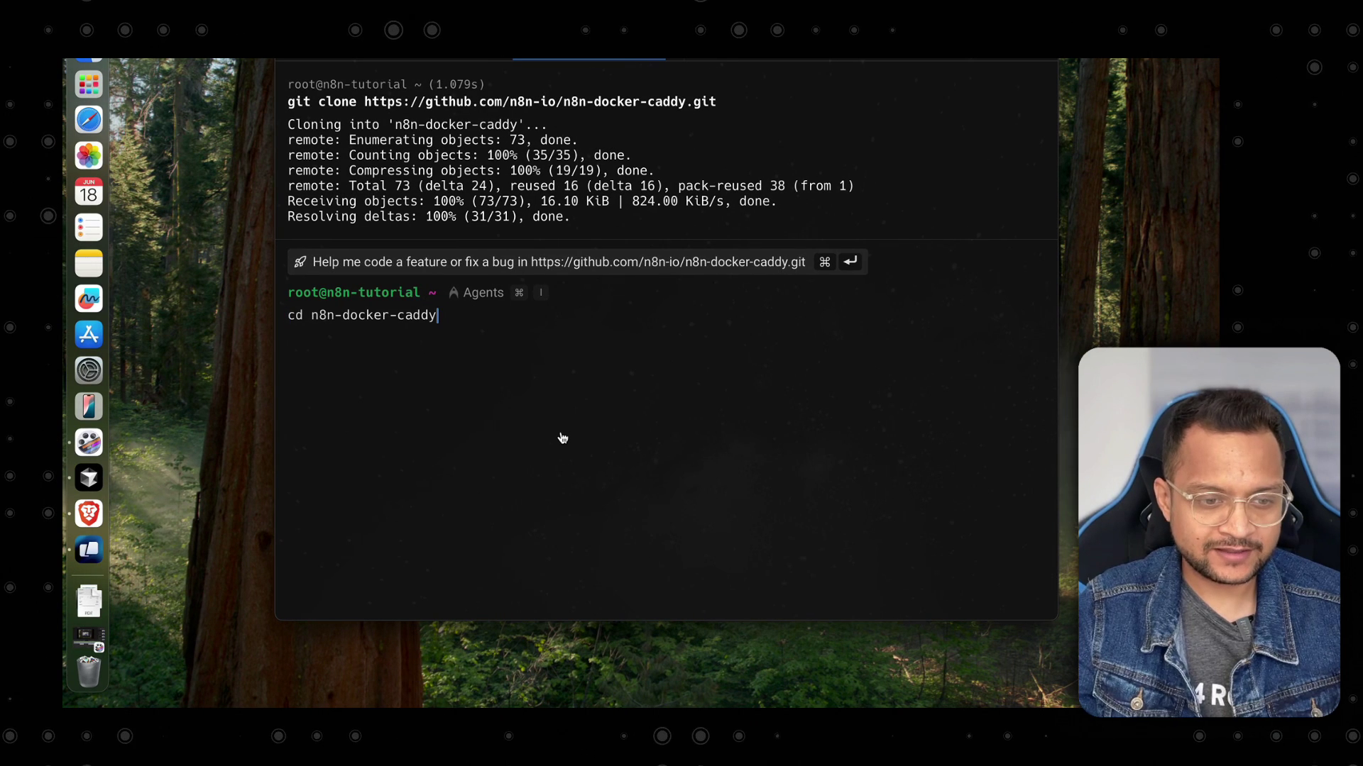
key(Return)
List the repository's files with ls, then with ls -la to include hidden entries.
key(ctrl+l)
text(ls)
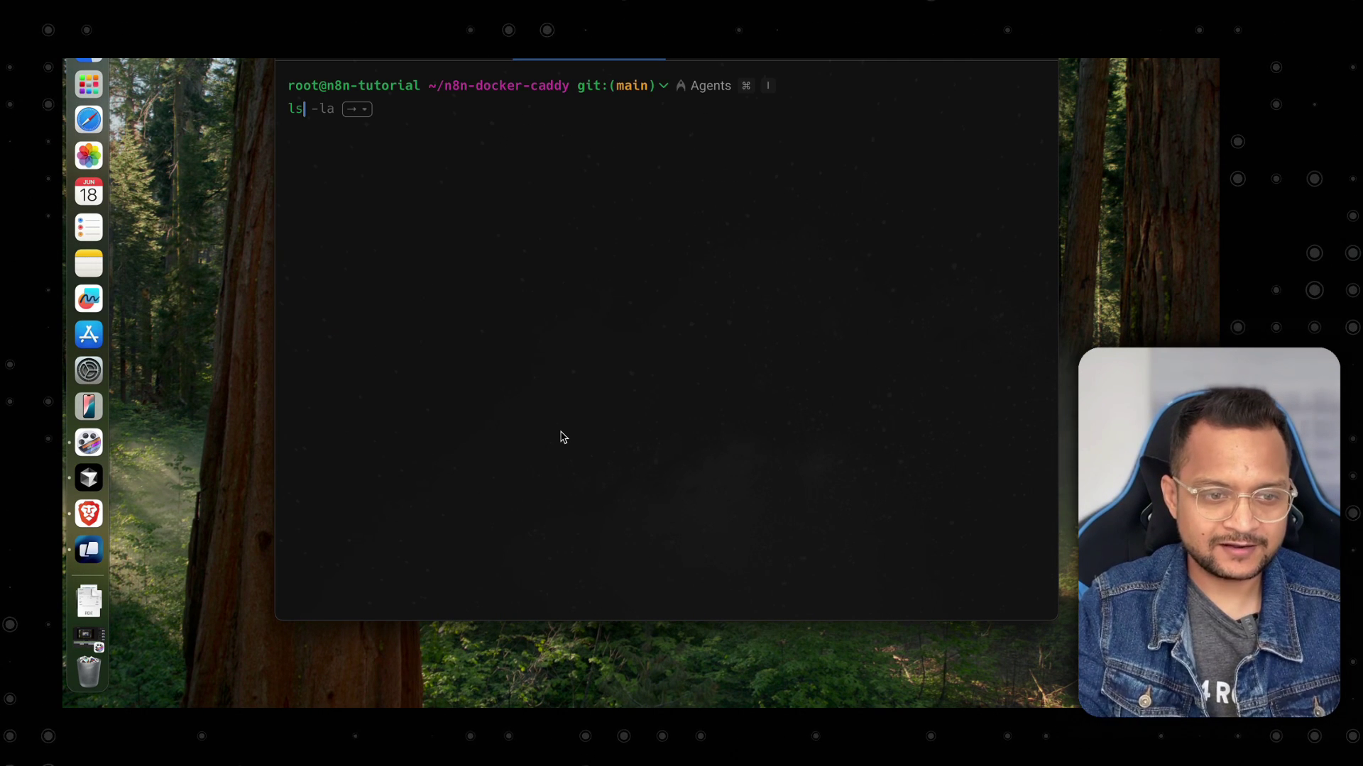
key(Return)
text(ls)
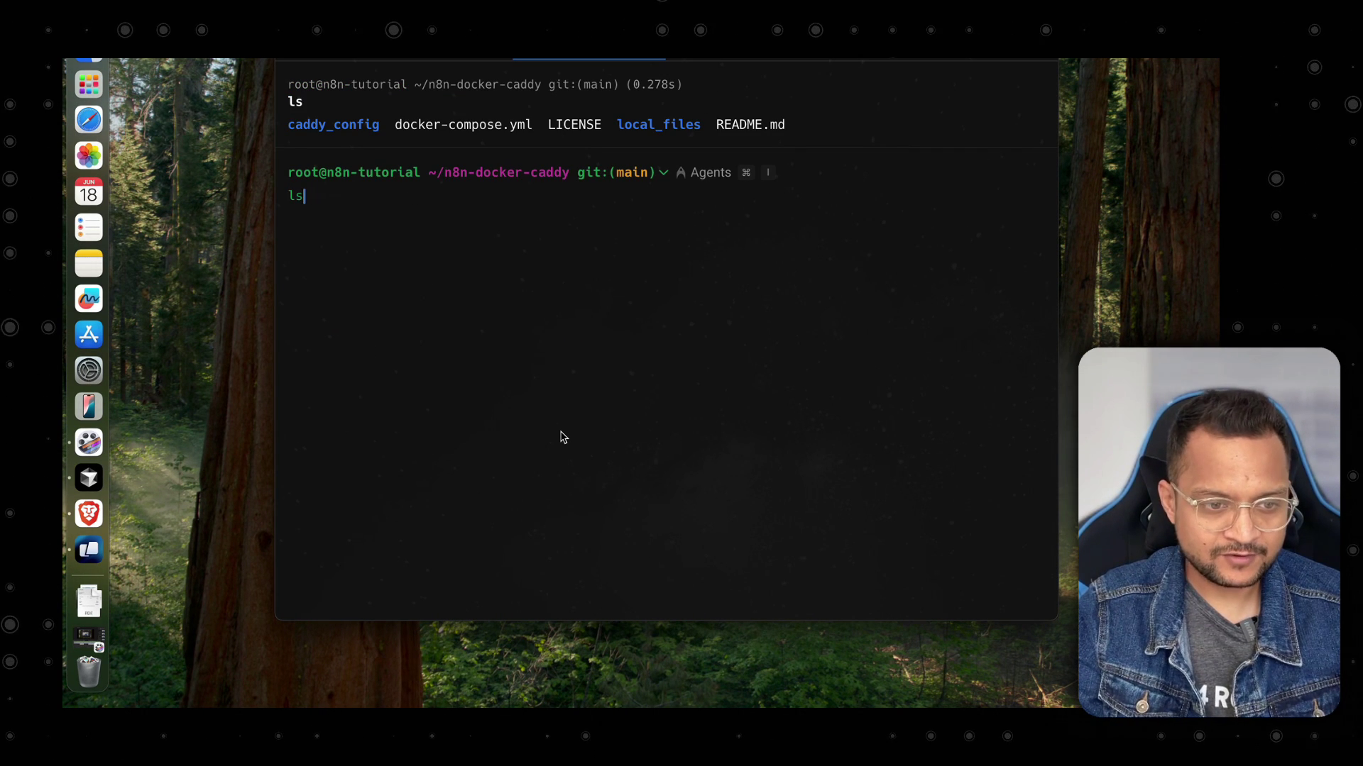
text( -la)
key(Return)
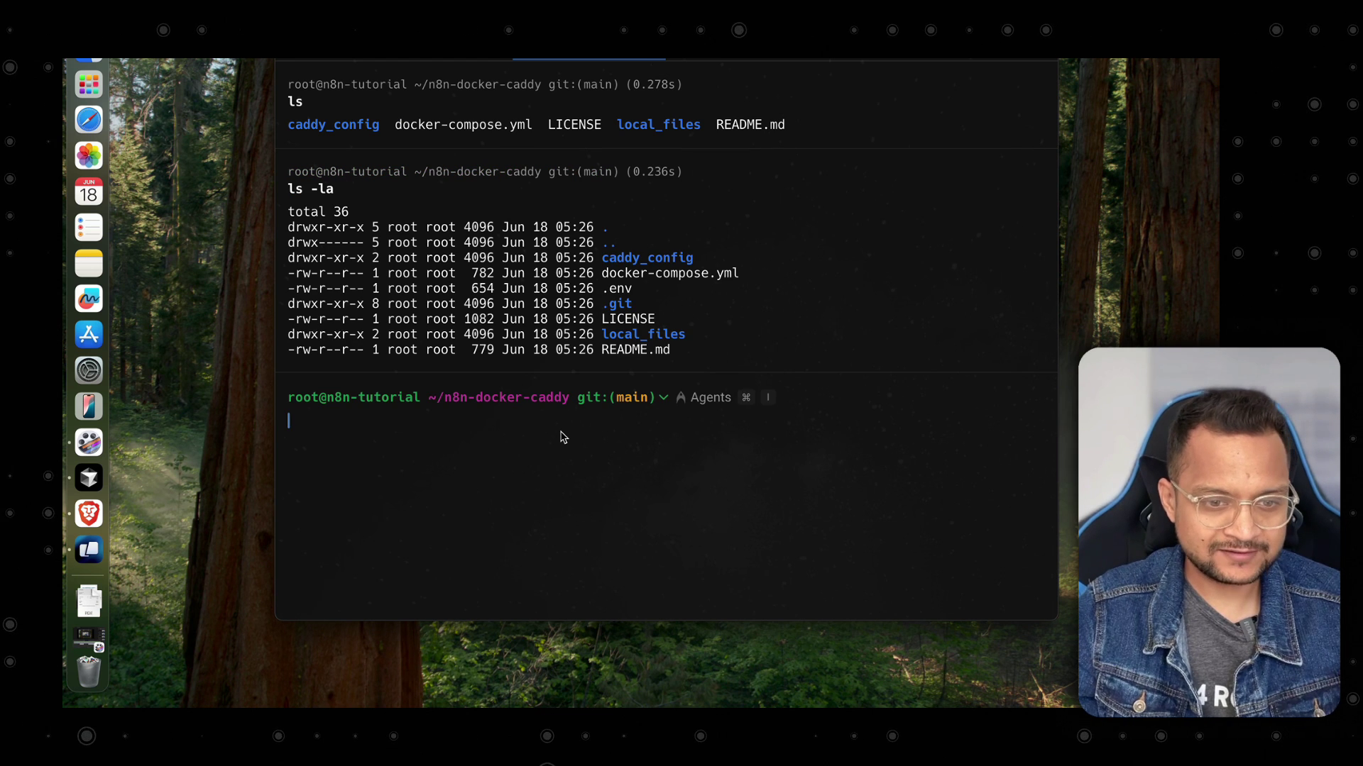
Highlight caddy_config, docker-compose.yml, .git, .env and local_files in the listing.
drag(707, 260, 589, 268)
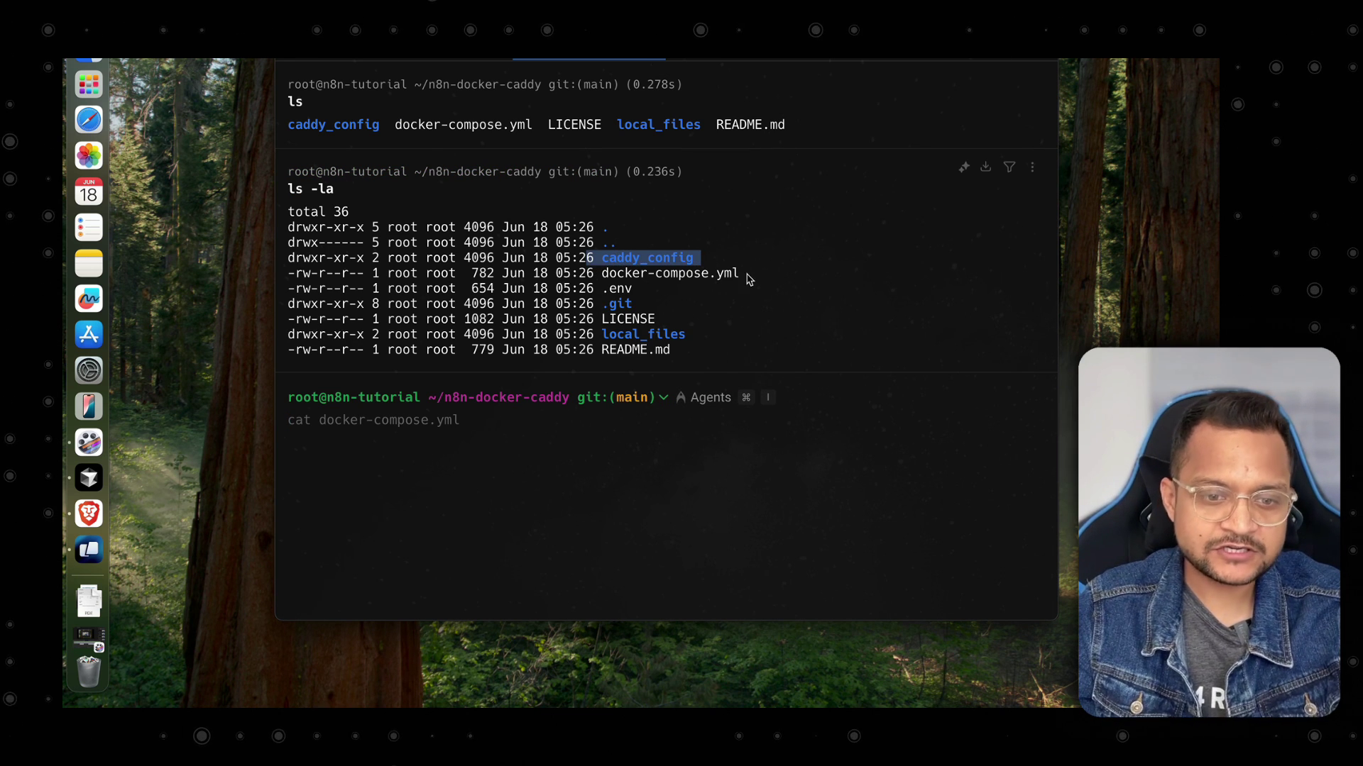
drag(749, 279, 605, 284)
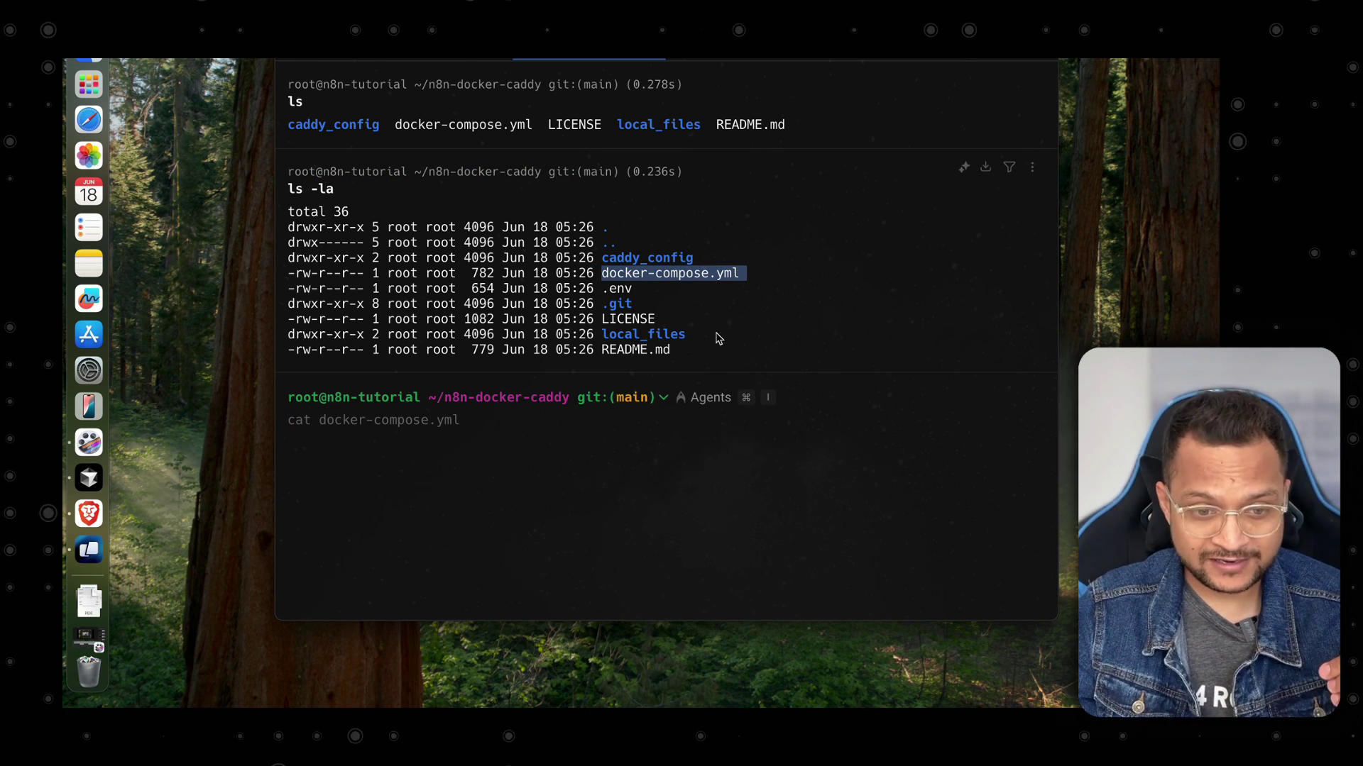
mouse_move(638, 308)
mouse_down()
mouse_move(623, 306)
mouse_move(628, 290)
mouse_up()
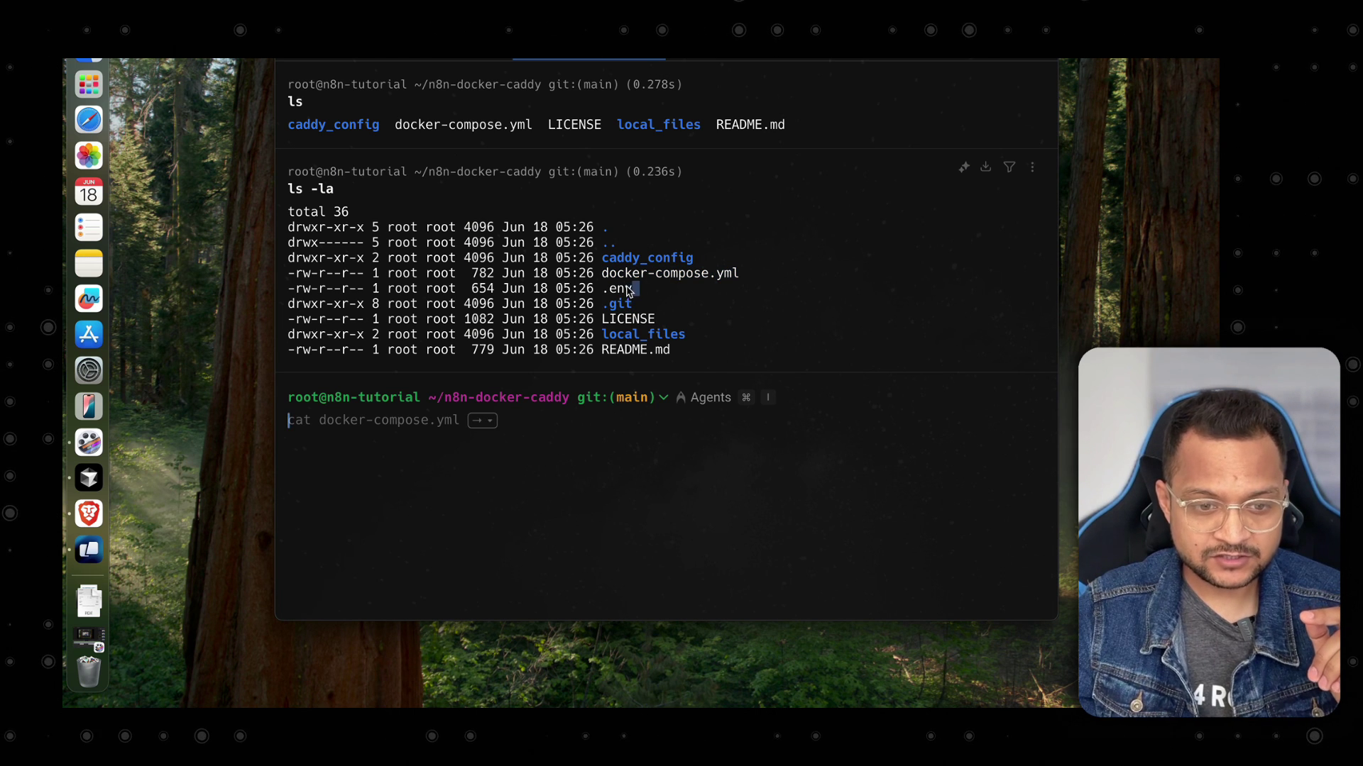
drag(707, 335, 672, 343)
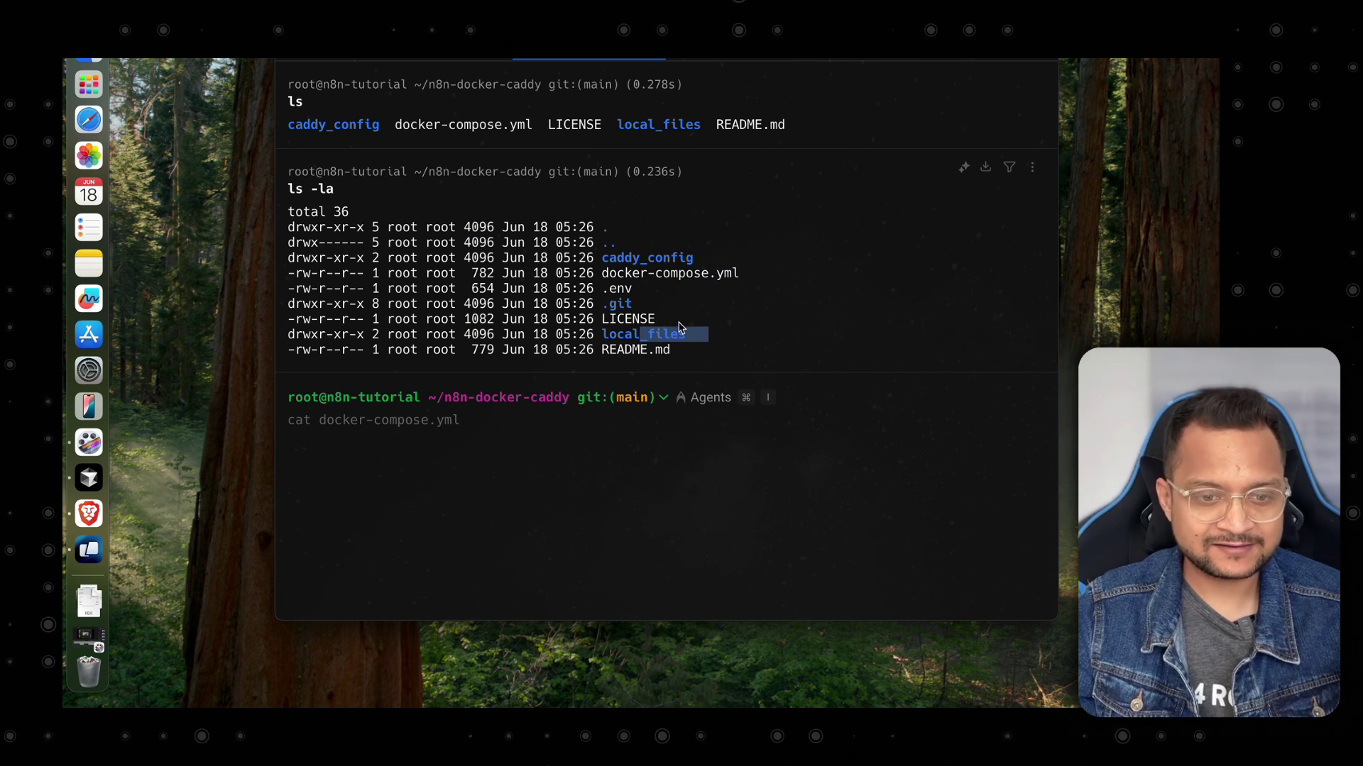
click(715, 319)
Run the docs' docker volume create caddy_data command on the server.
key(super+Tab)
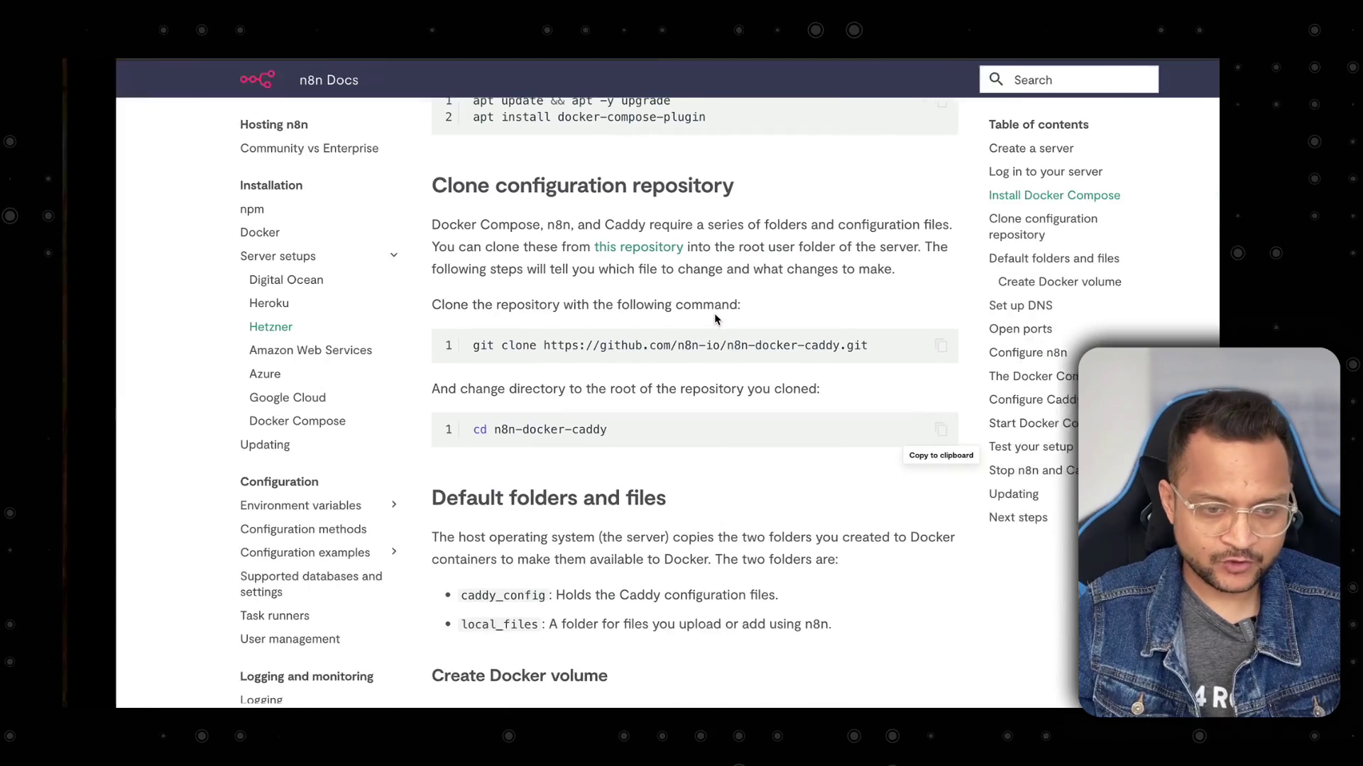
scroll(721, 353, down, 5)
scroll(722, 355, down, 3)
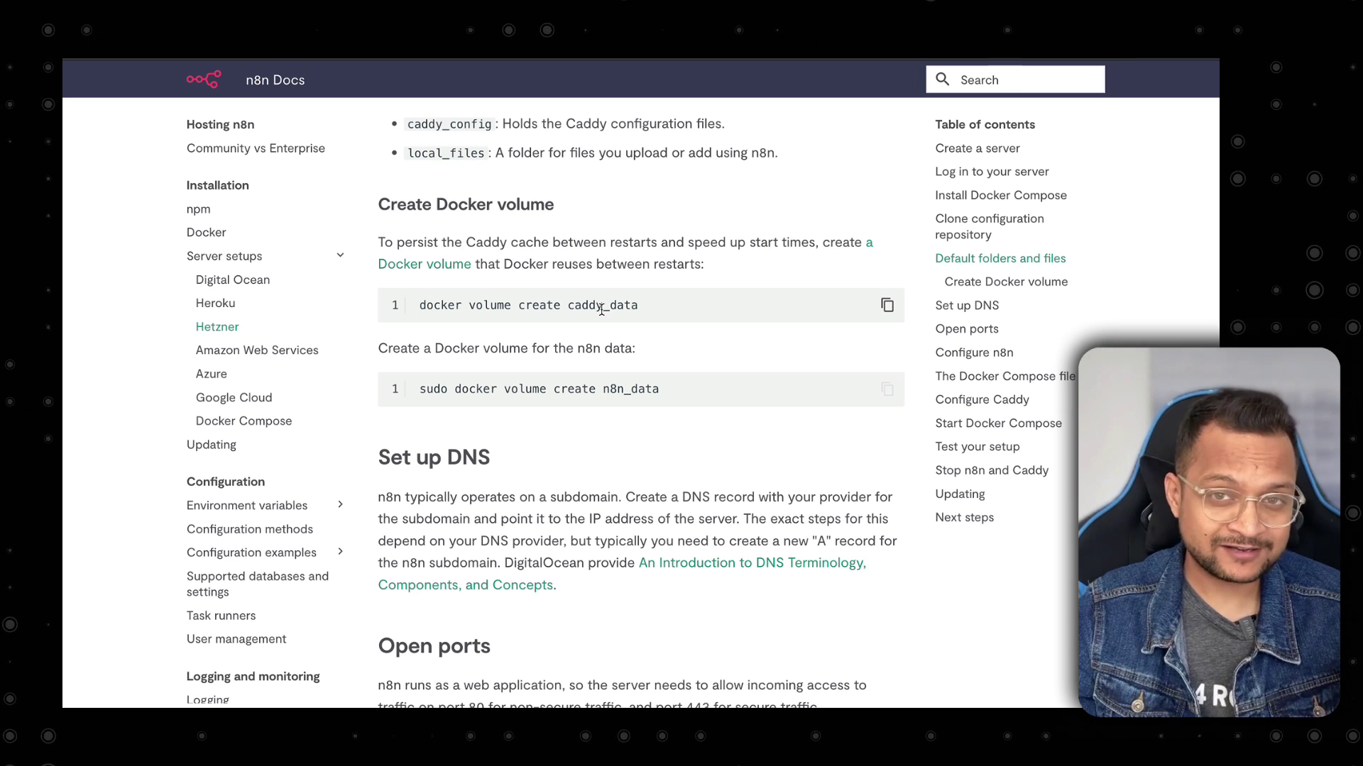
scroll(692, 325, down, 1)
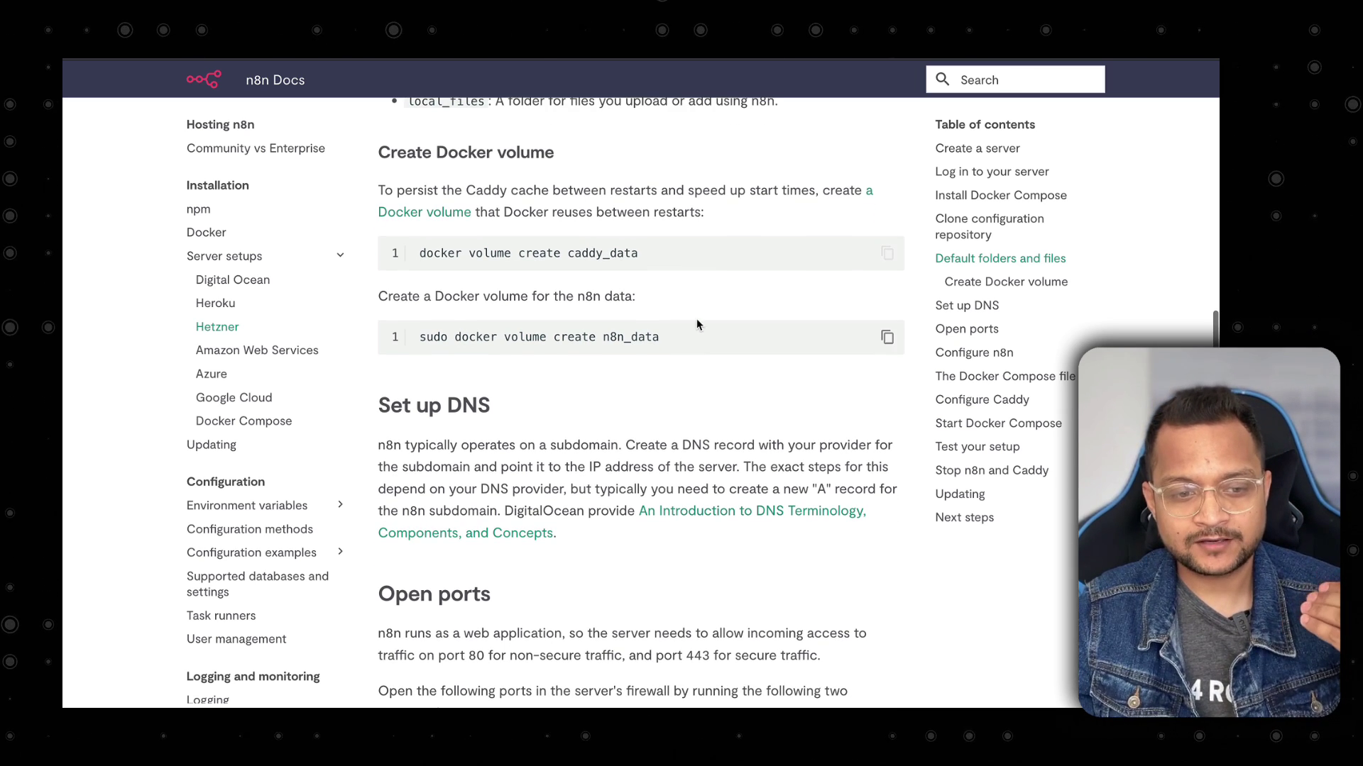
click(880, 263)
key(super+Tab)
key(super+v)
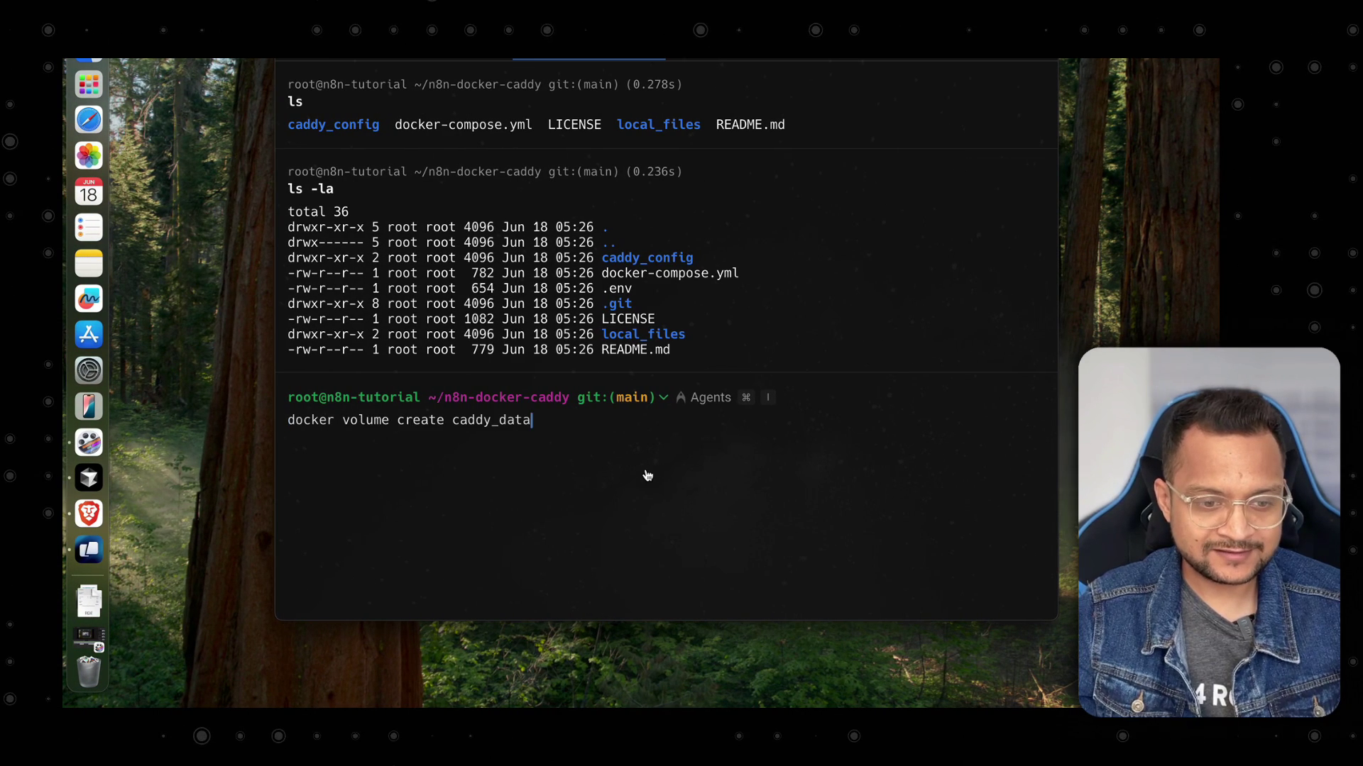
key(Return)
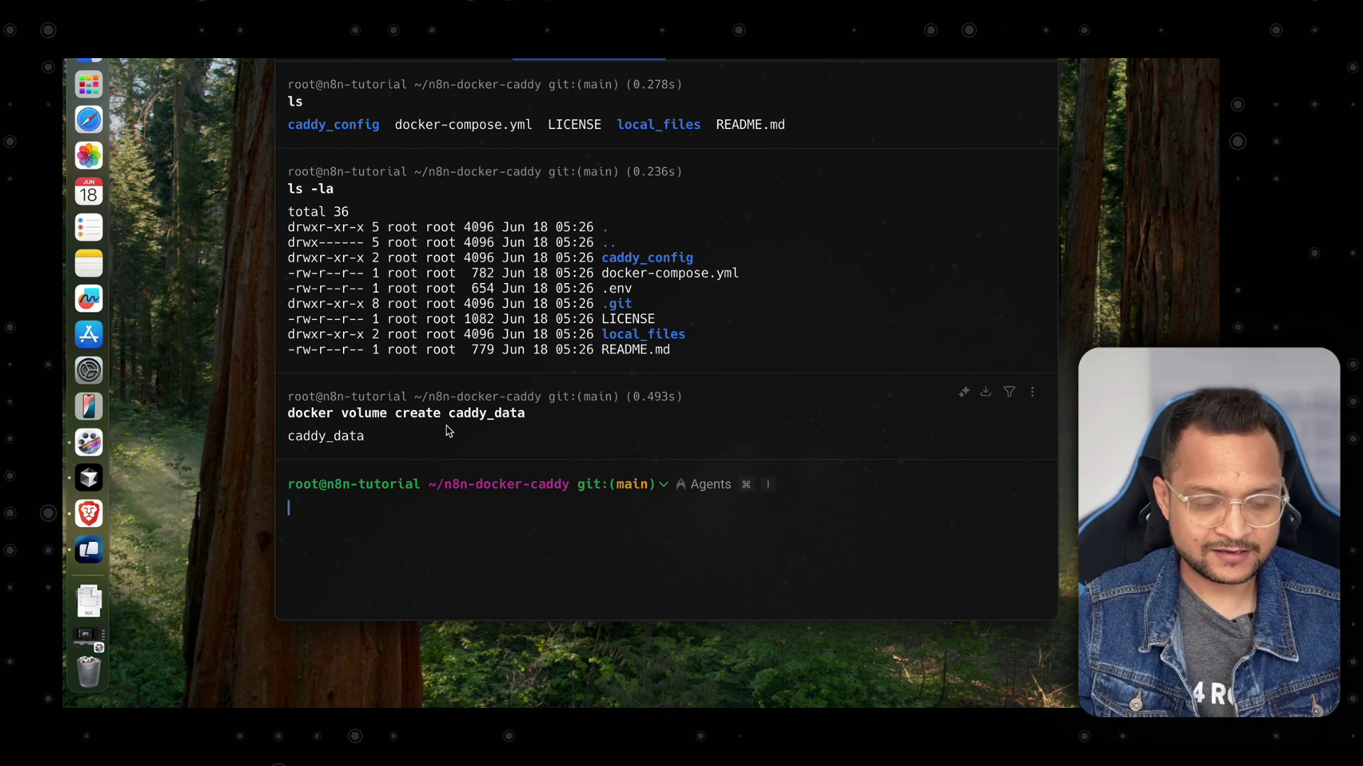
Run docker volume ls to confirm the caddy_data volume exists.
key(super+k)
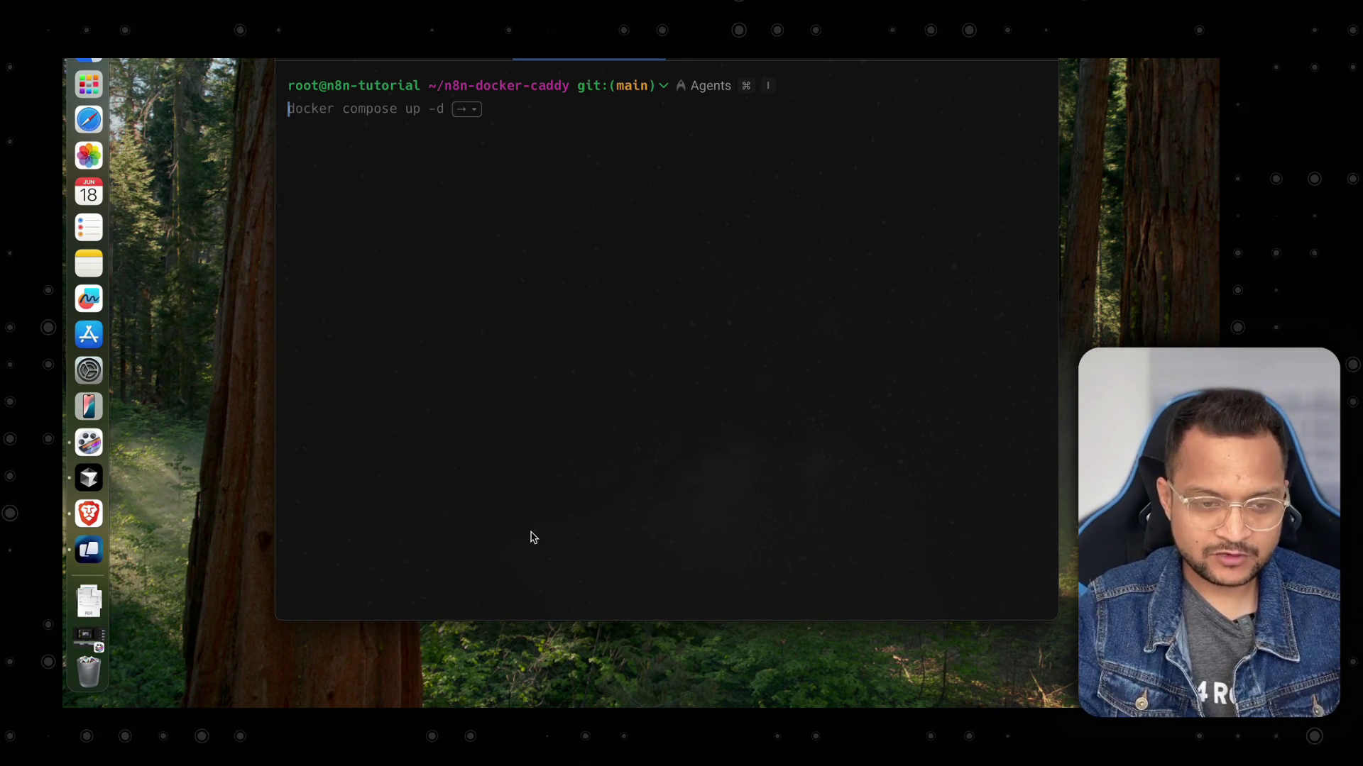
text(docker volume)
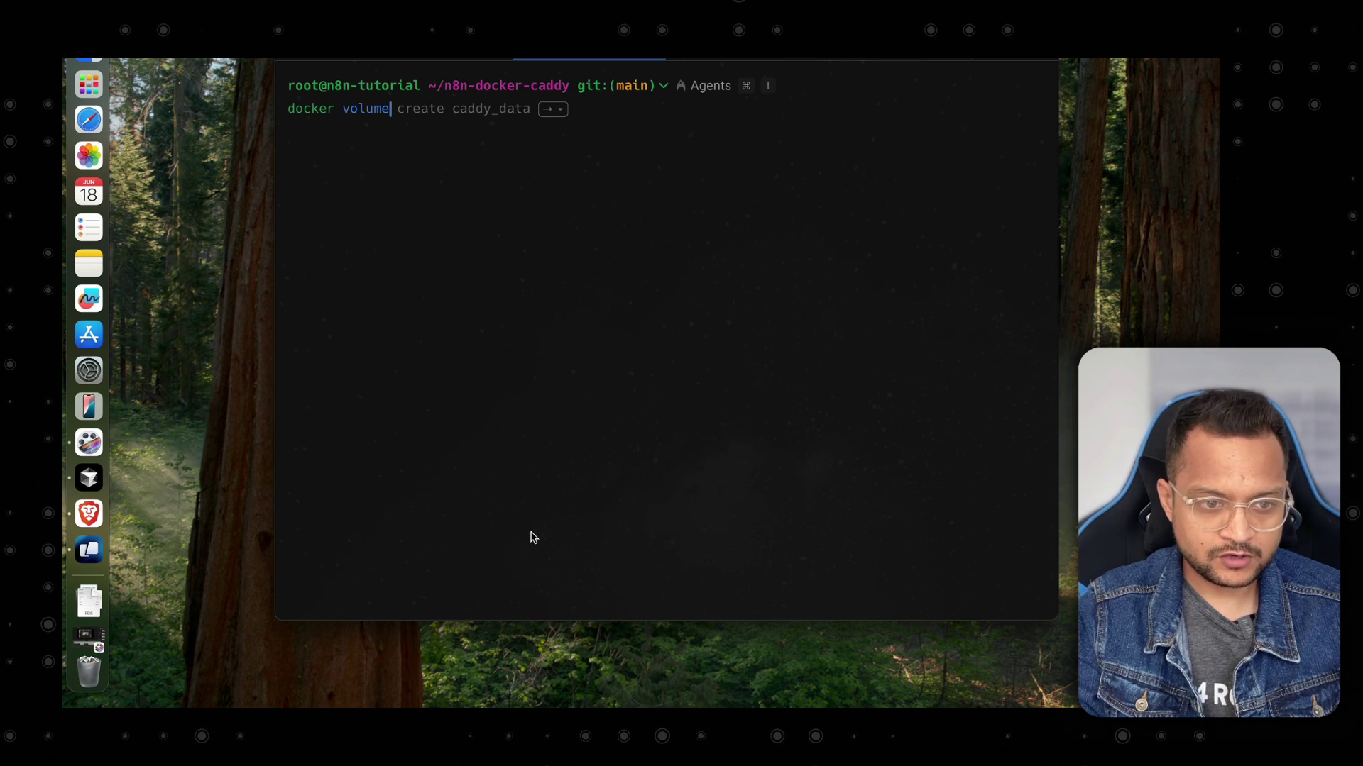
text(ls)
key(Return)
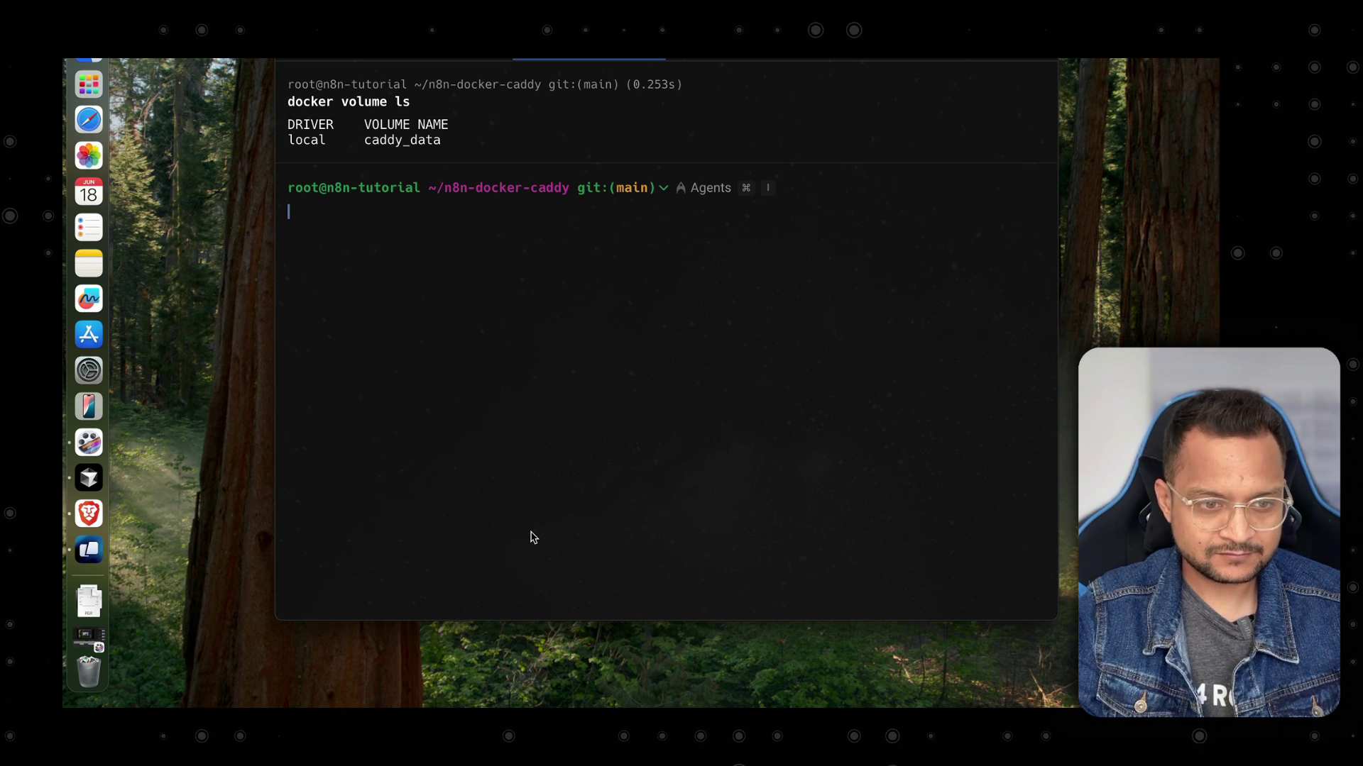
key(super+k)
key(ctrl+Right)
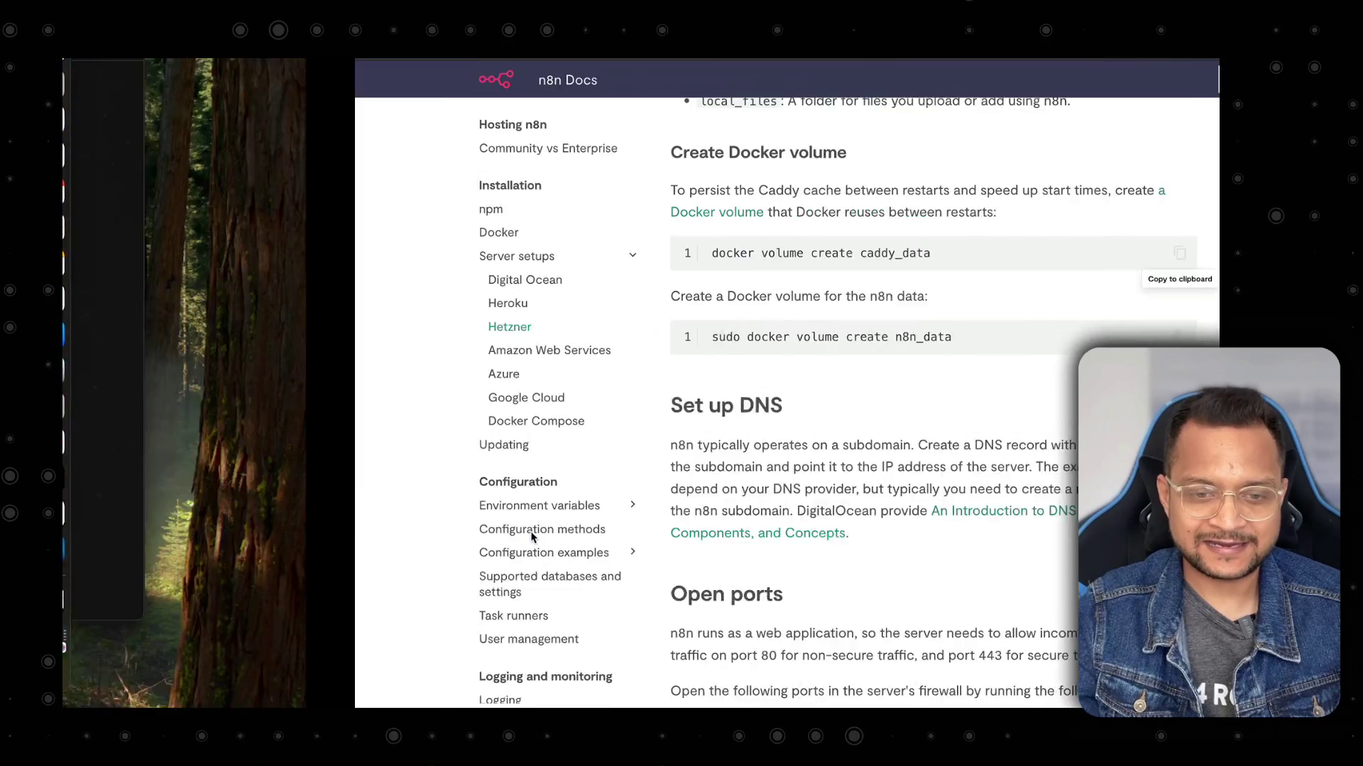
Run the docs' sudo ufw allow commands to open ports 80 and 443.
scroll(640, 381, down, 2)
scroll(640, 383, down, 5)
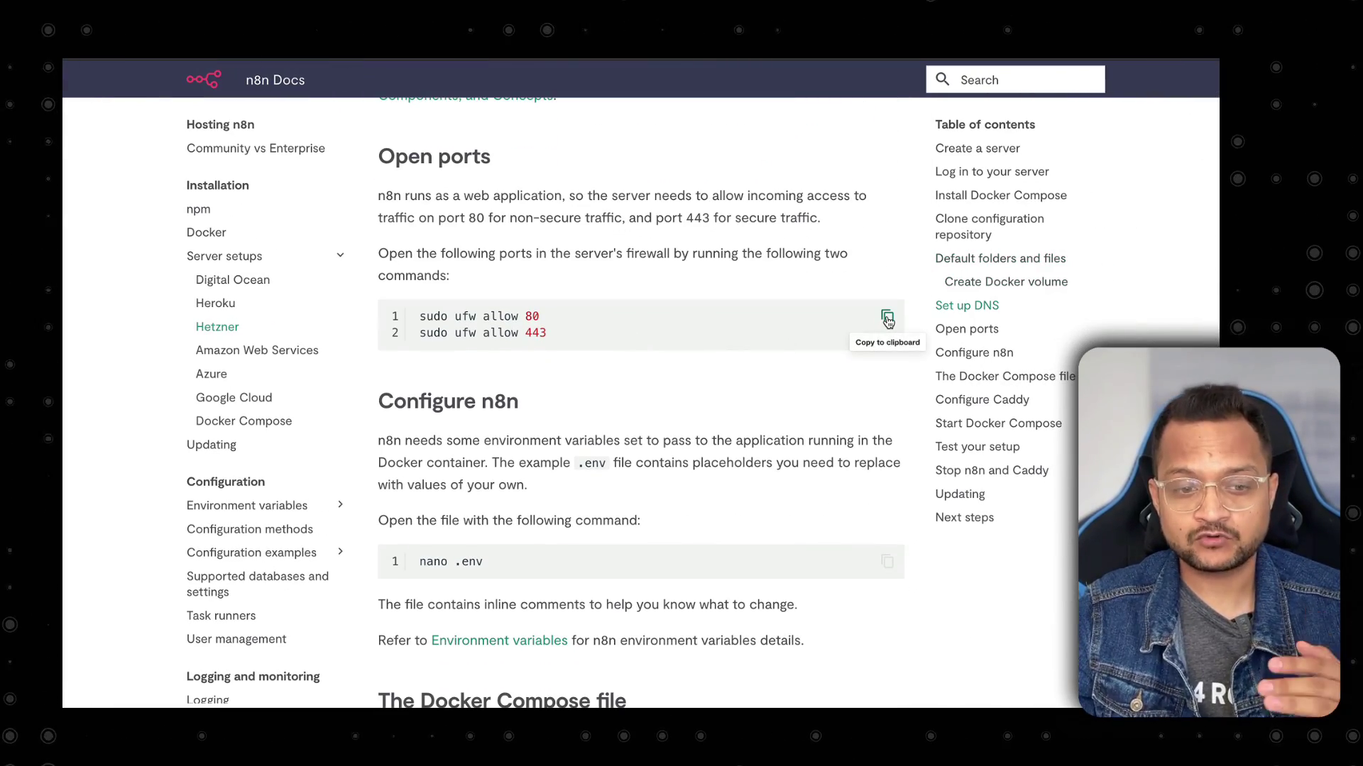
click(887, 318)
key(ctrl+Left)
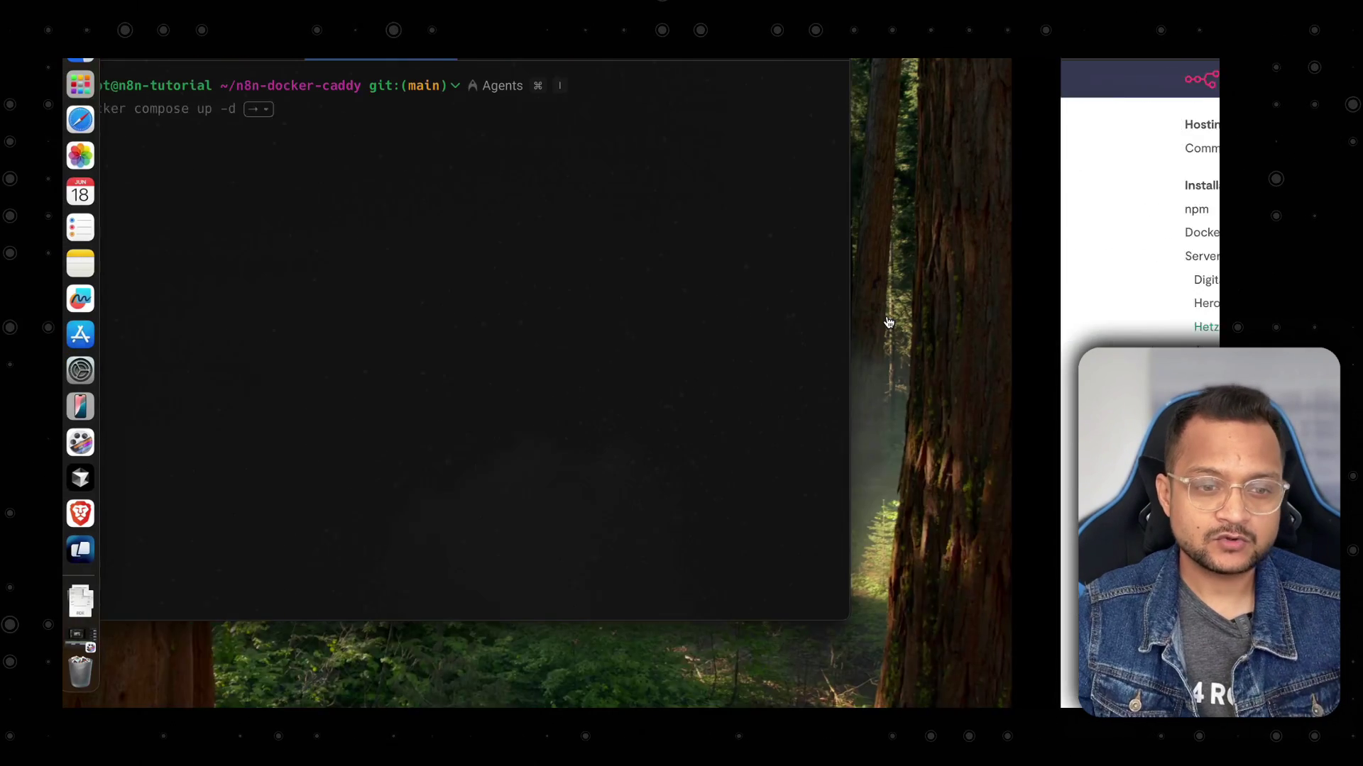
key(super+v)
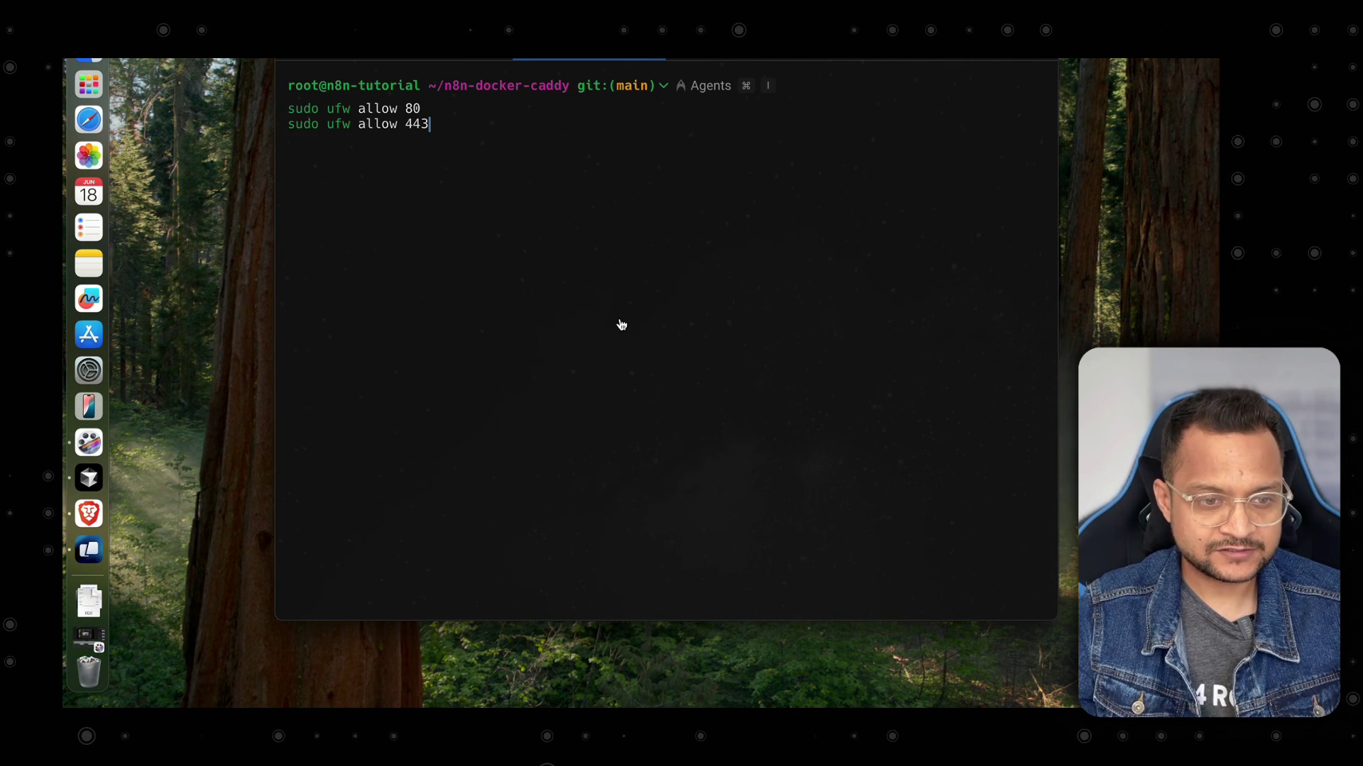
key(Return)
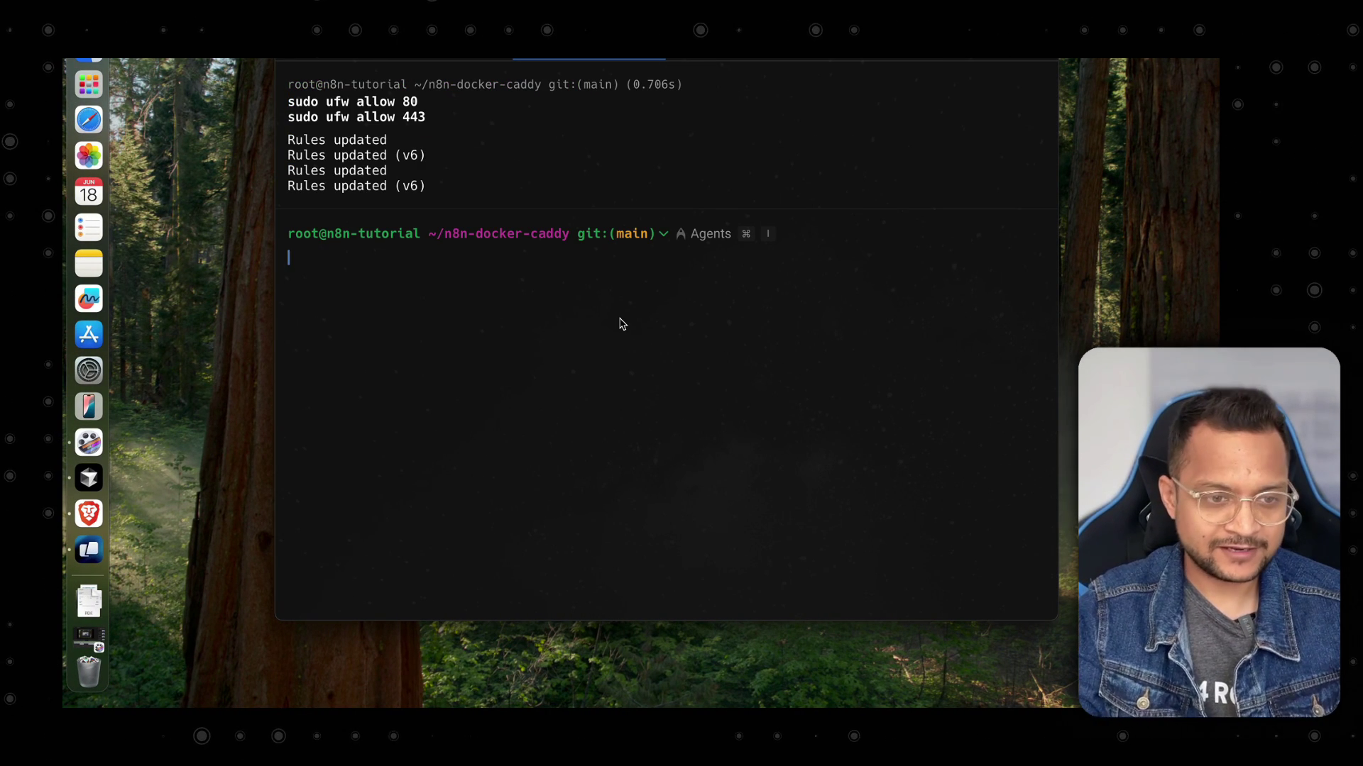
Run sudo ufw status, note the firewall is inactive, and start enabling it.
text(sudo )
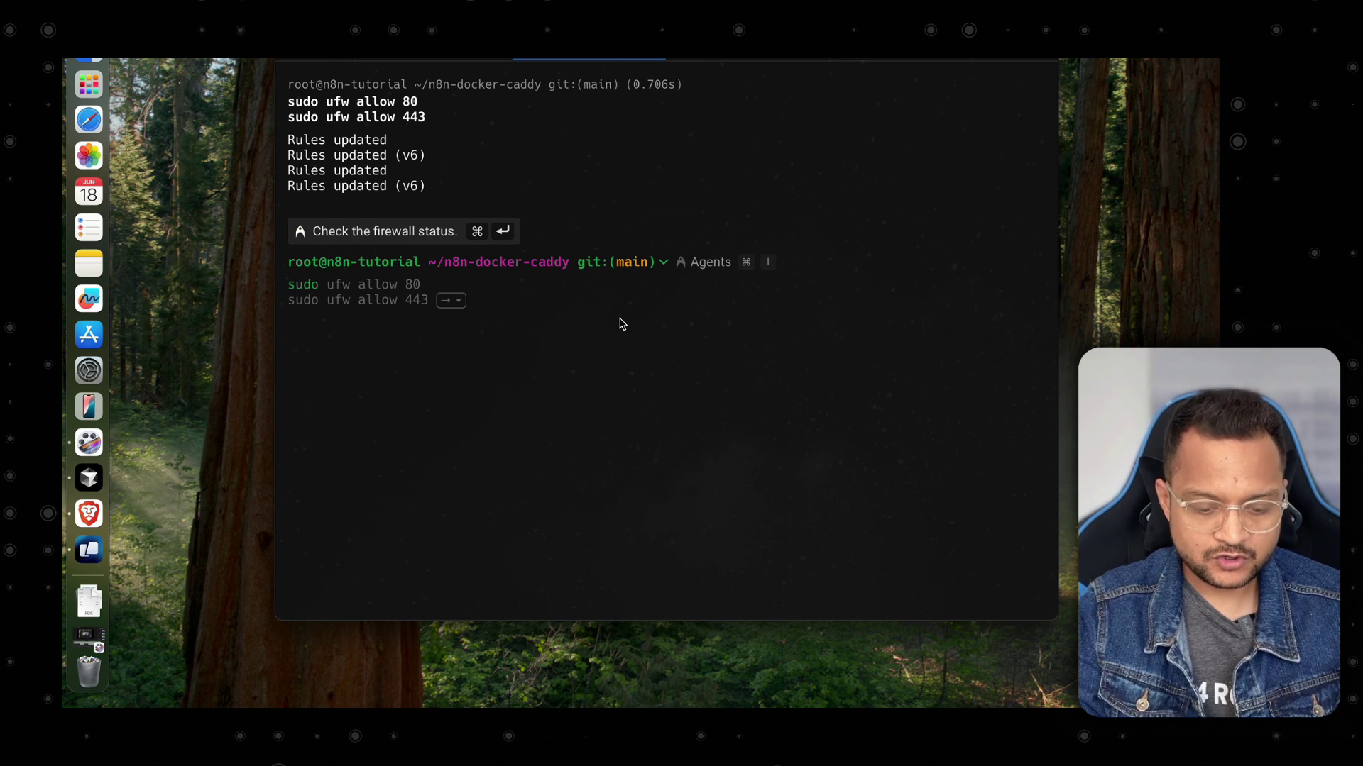
text(ufw )
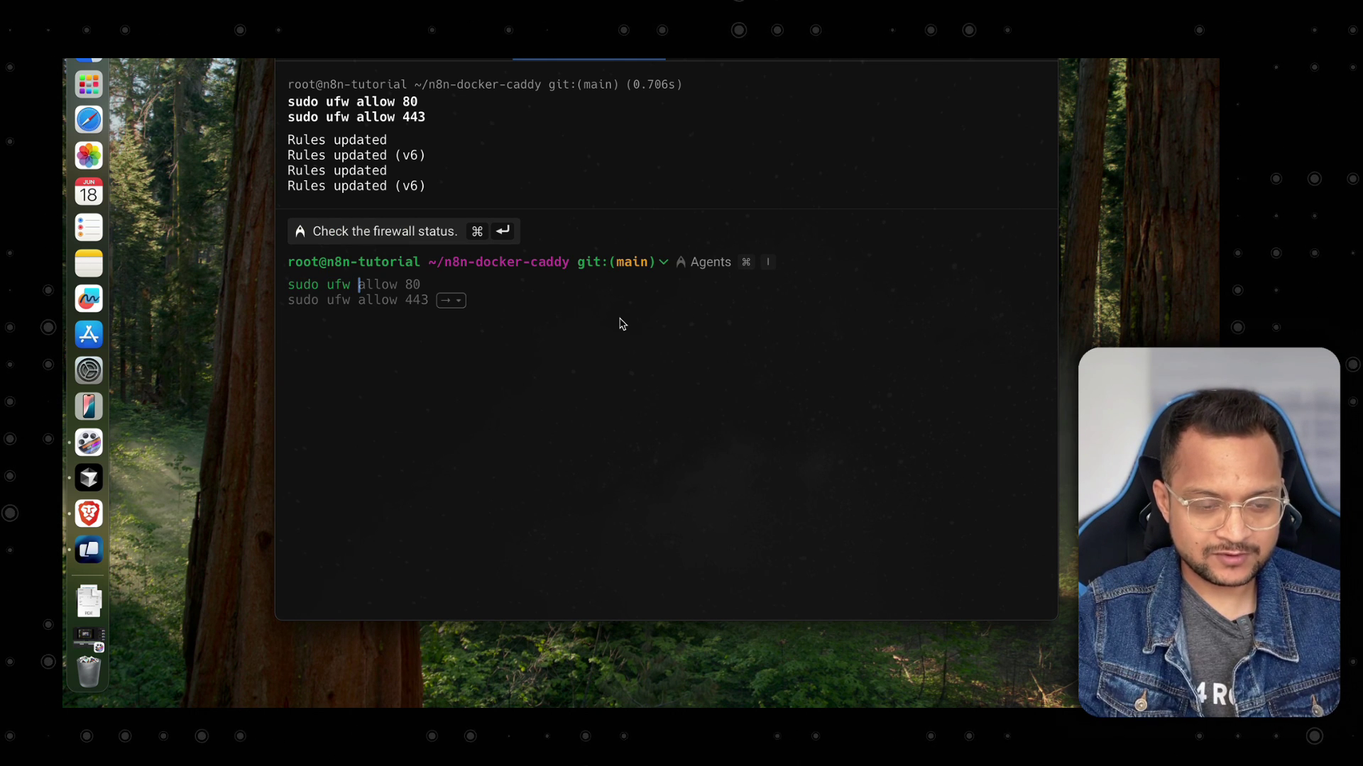
text(status)
key(Return)
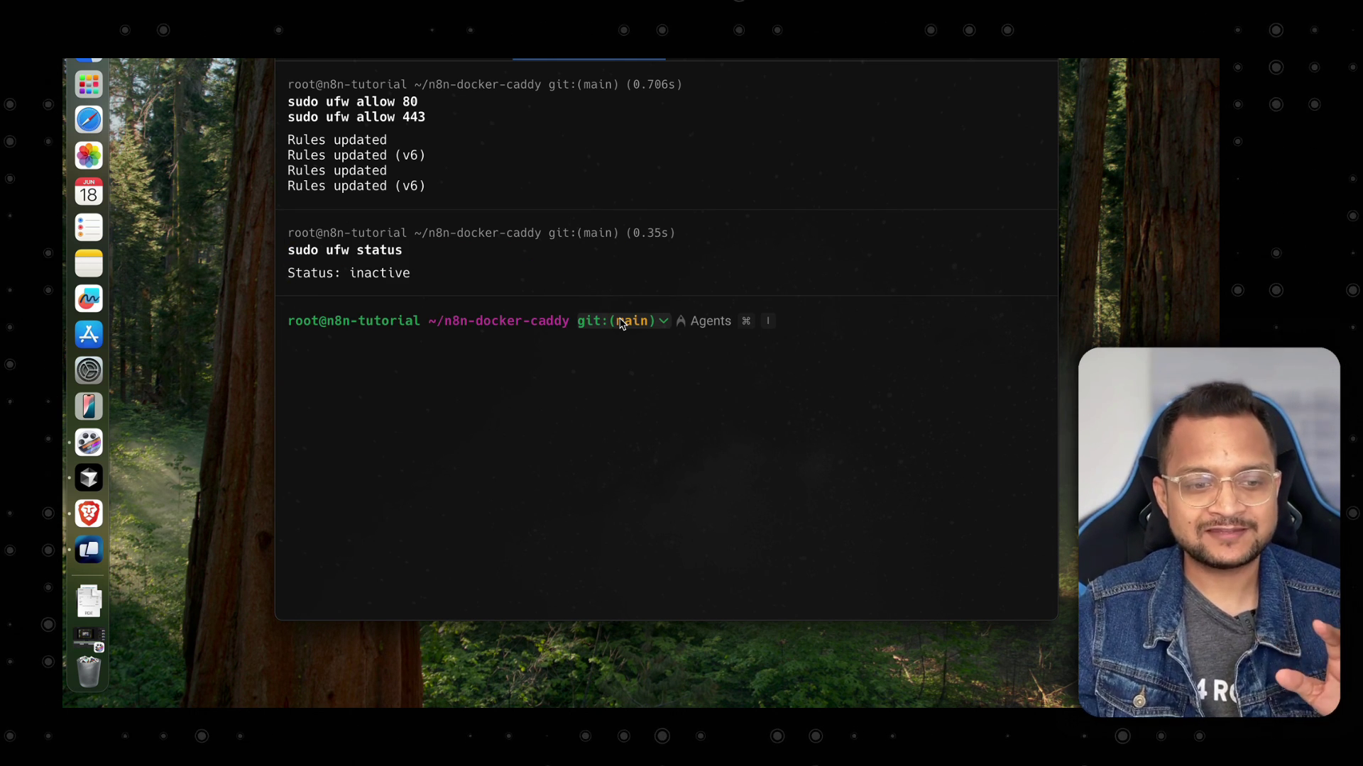
drag(433, 278, 352, 274)
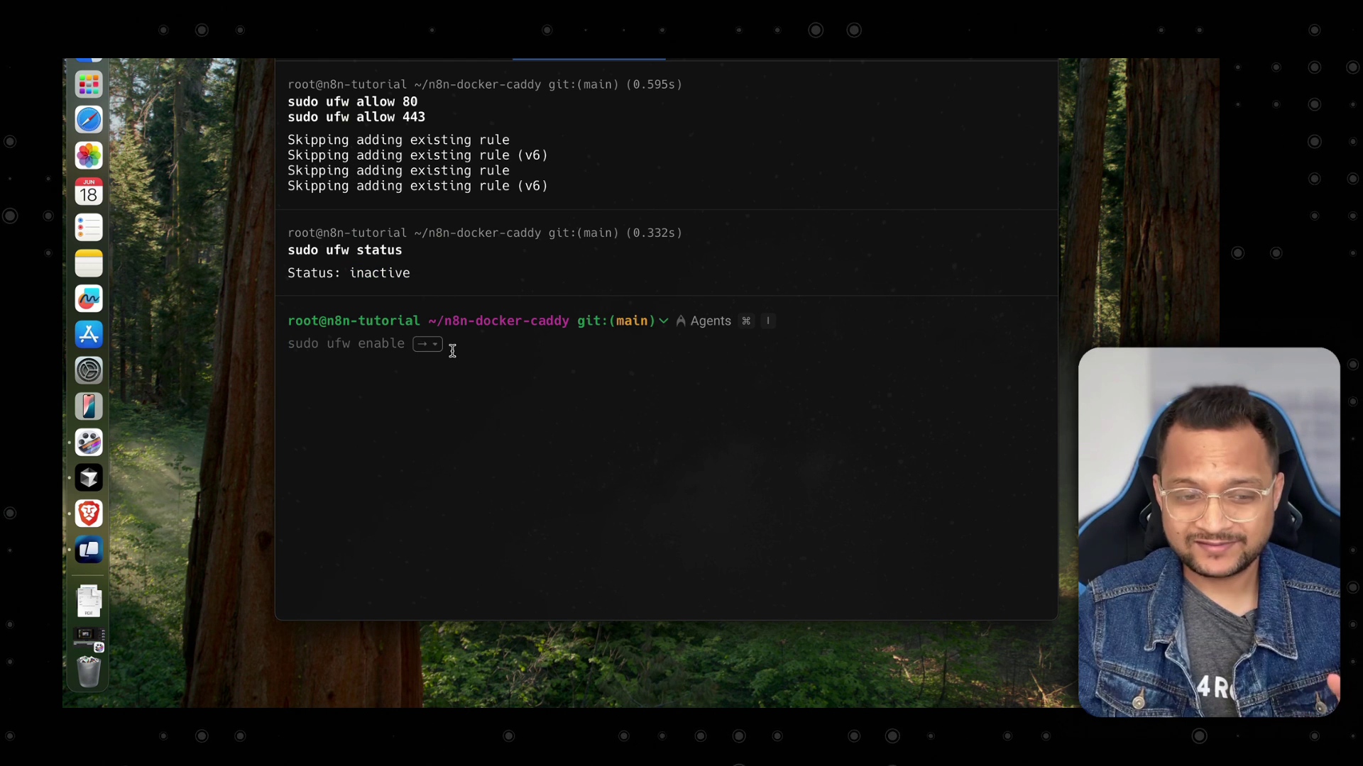
key(Return)
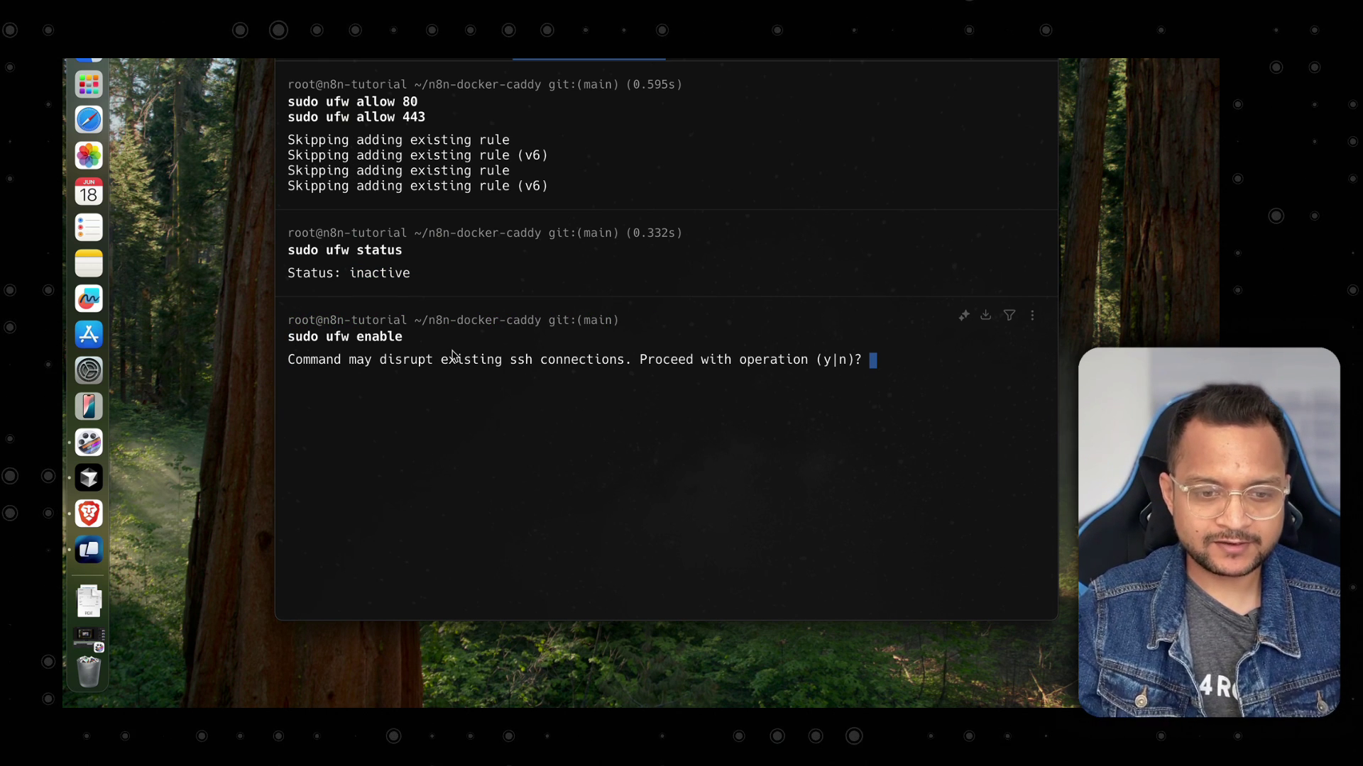
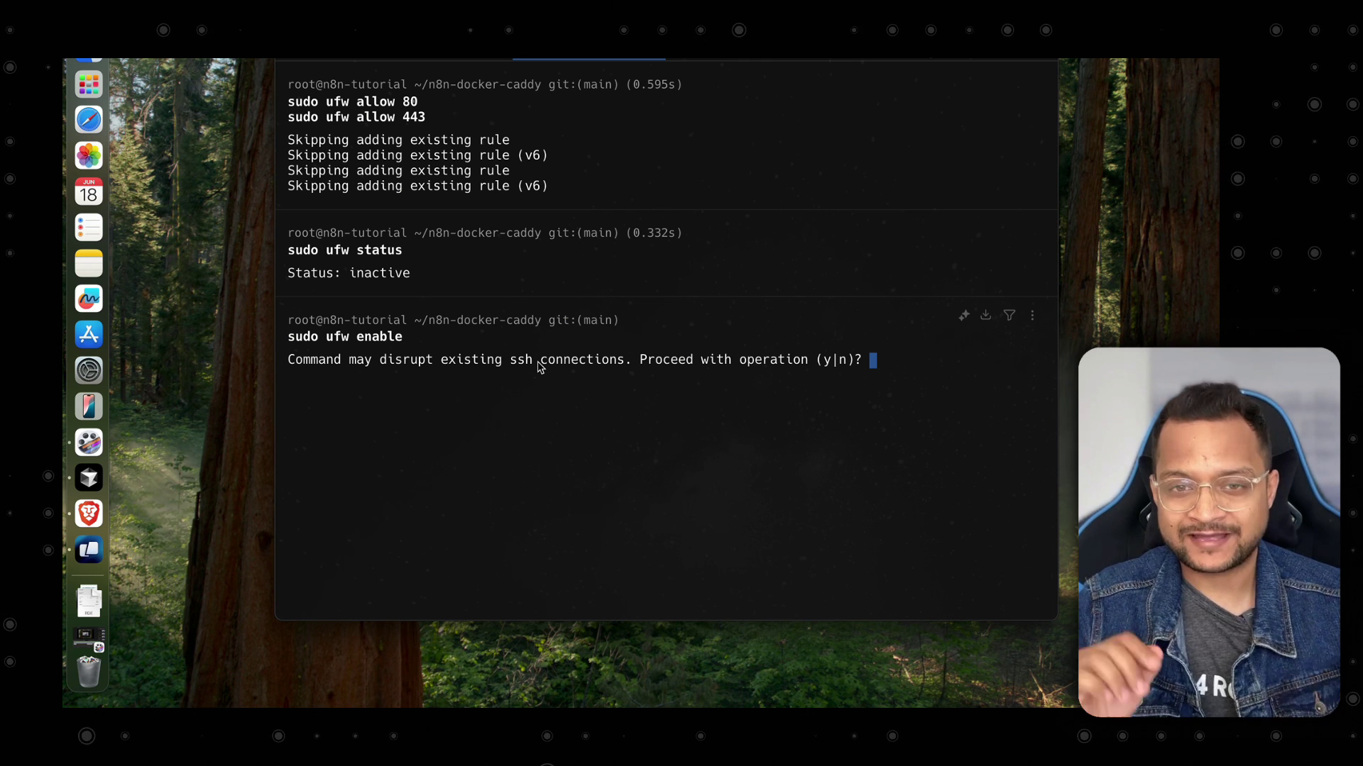
Cancel the ufw enable prompt and ask Warp's agent how to add a ufw rule for SSH.
key(ctrl+c)
key(super+k)
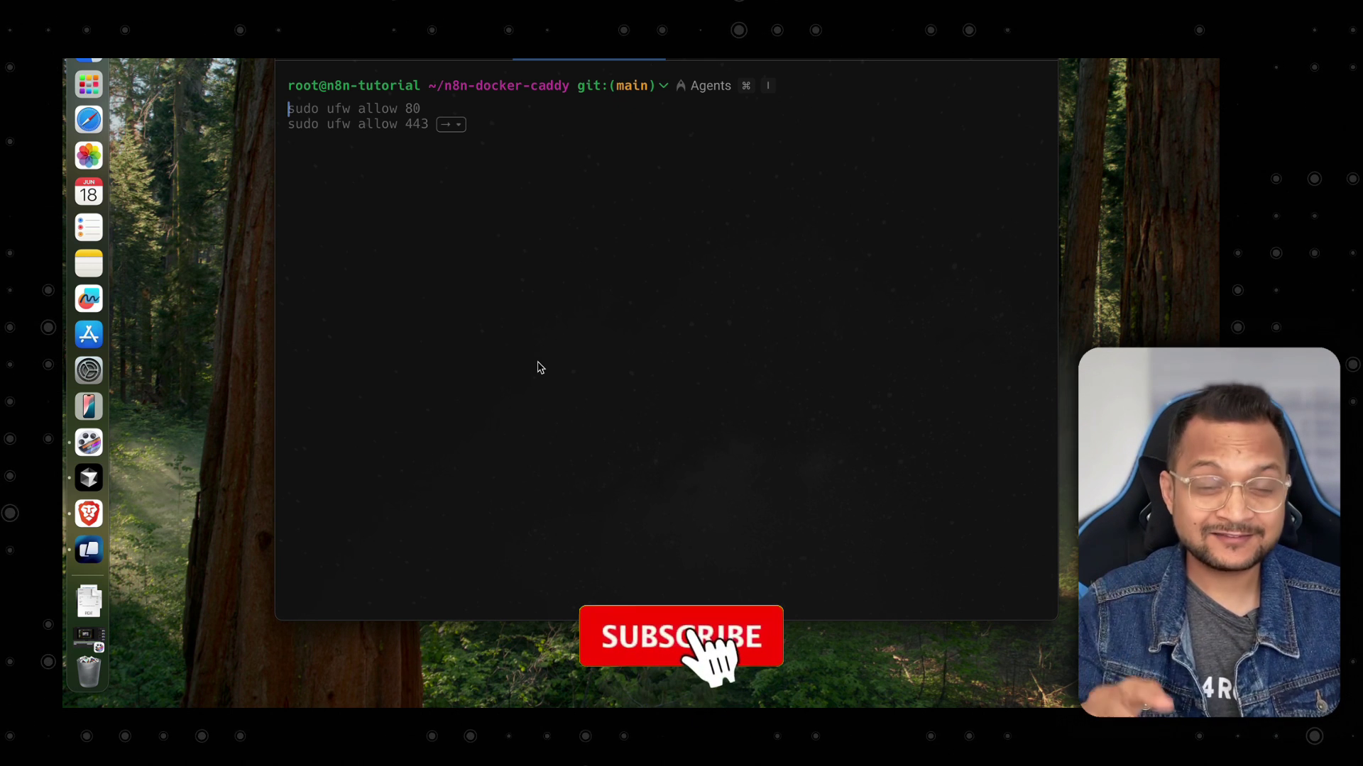
key(super+i)
text(how to a)
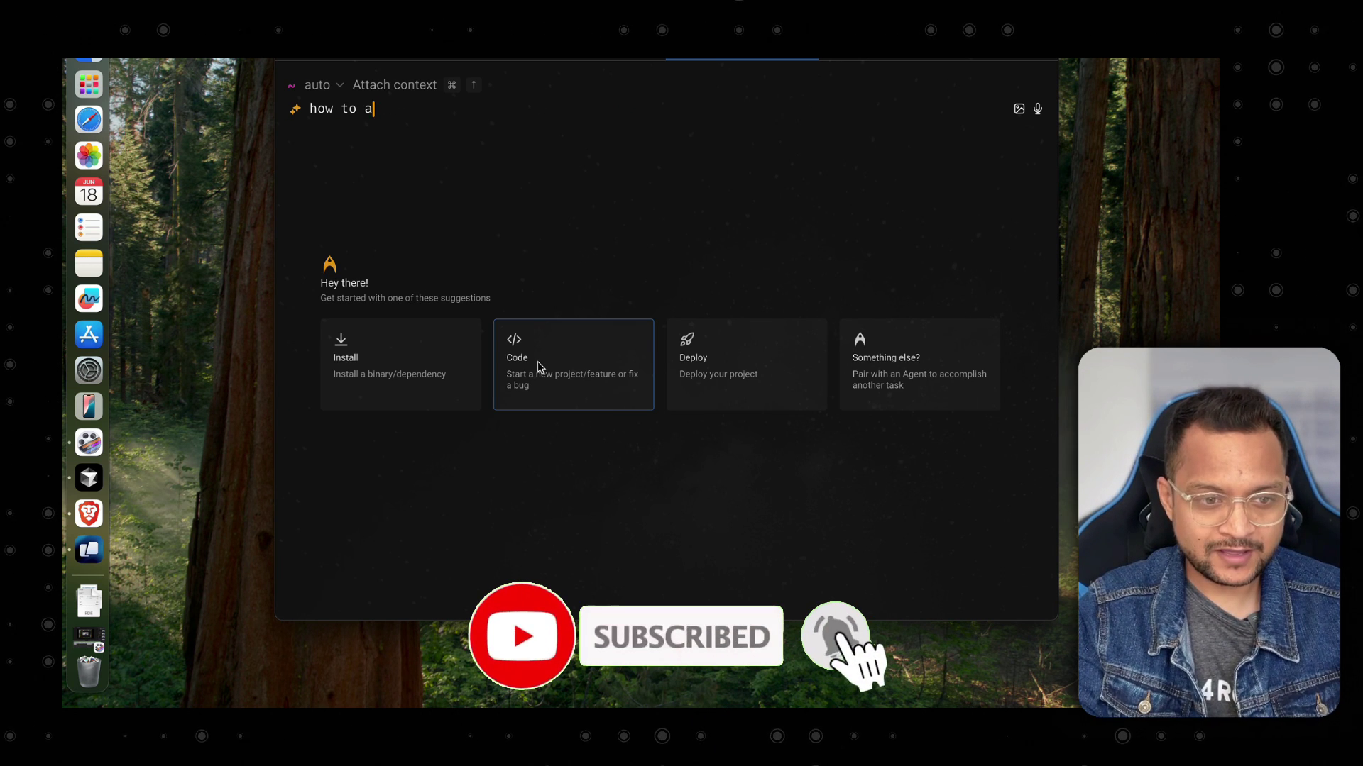
text(dd rule to )
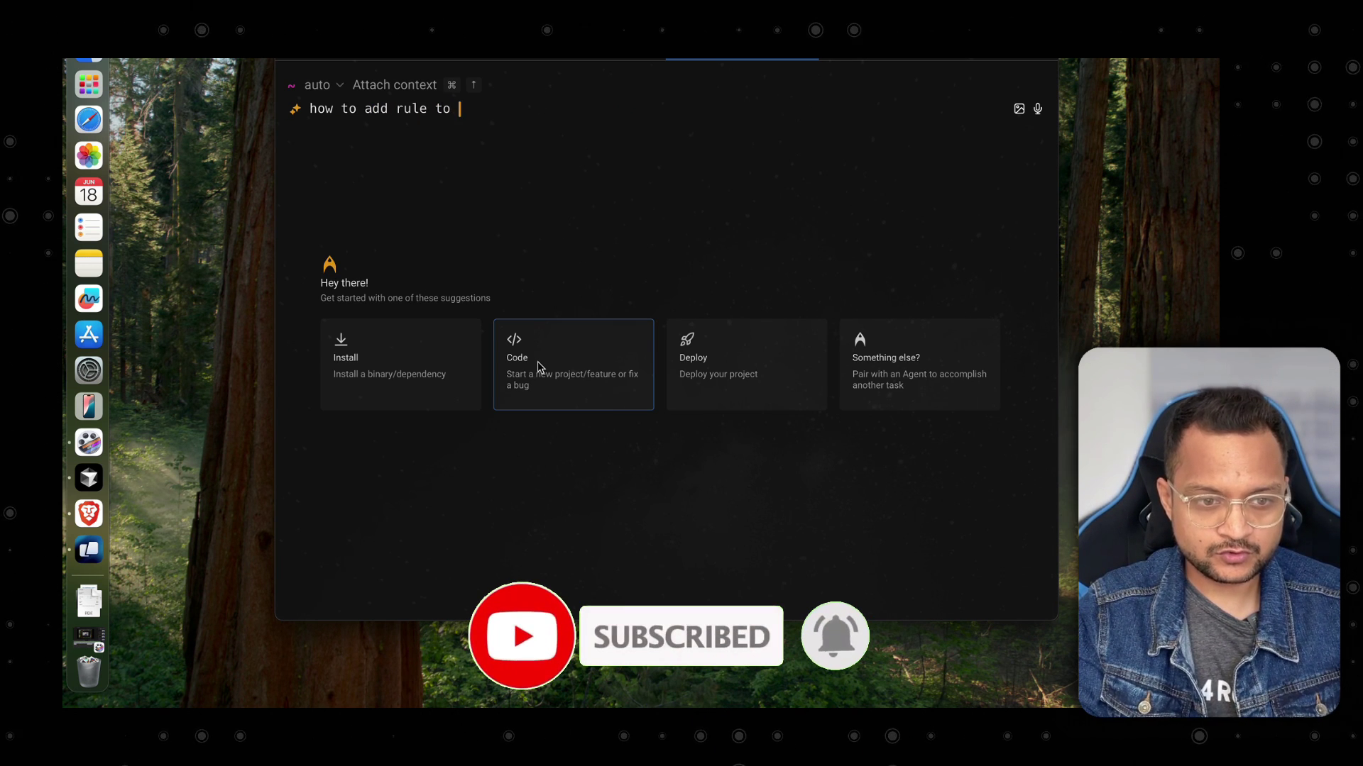
text(ifw on u)
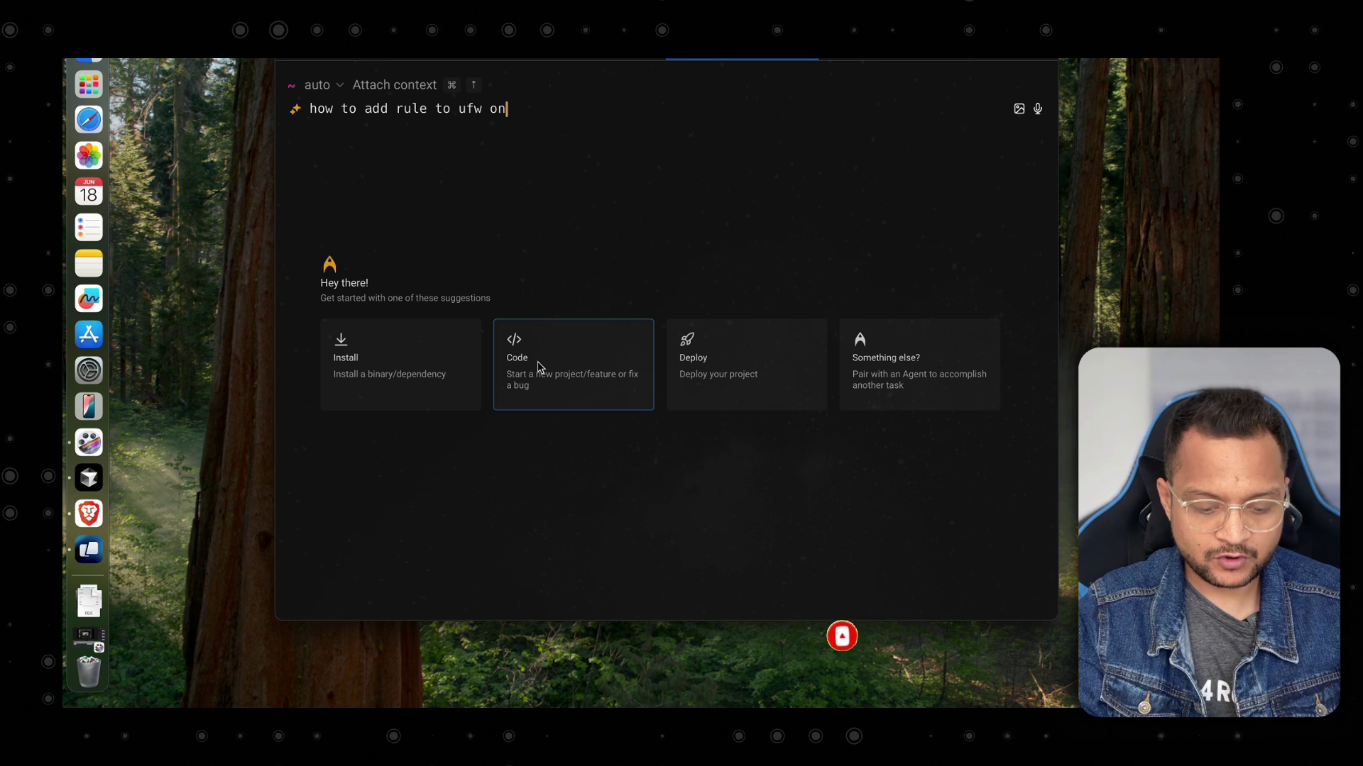
text(buntu for ssh)
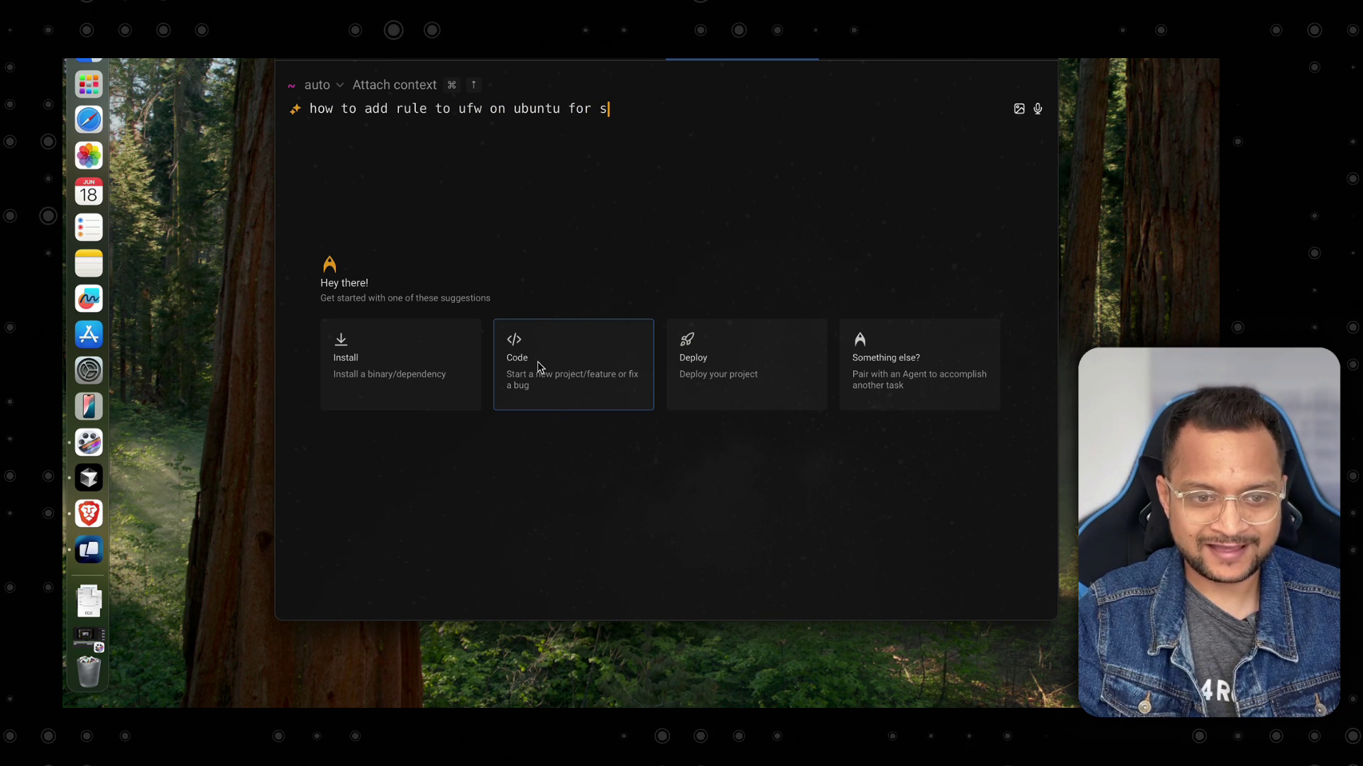
key(Return)
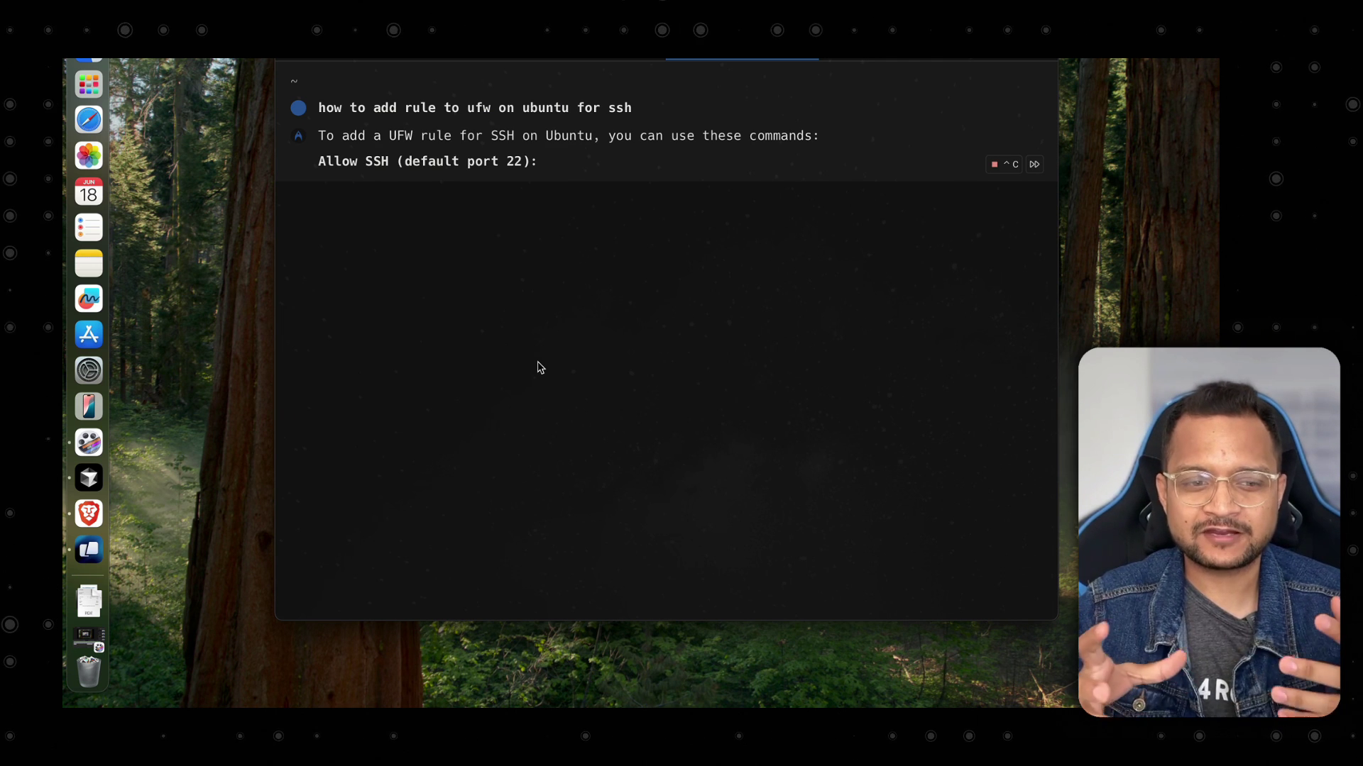
Run the agent's suggested 'sudo ufw allow ssh' command to allow SSH through the firewall.
scroll(541, 367, up, 4)
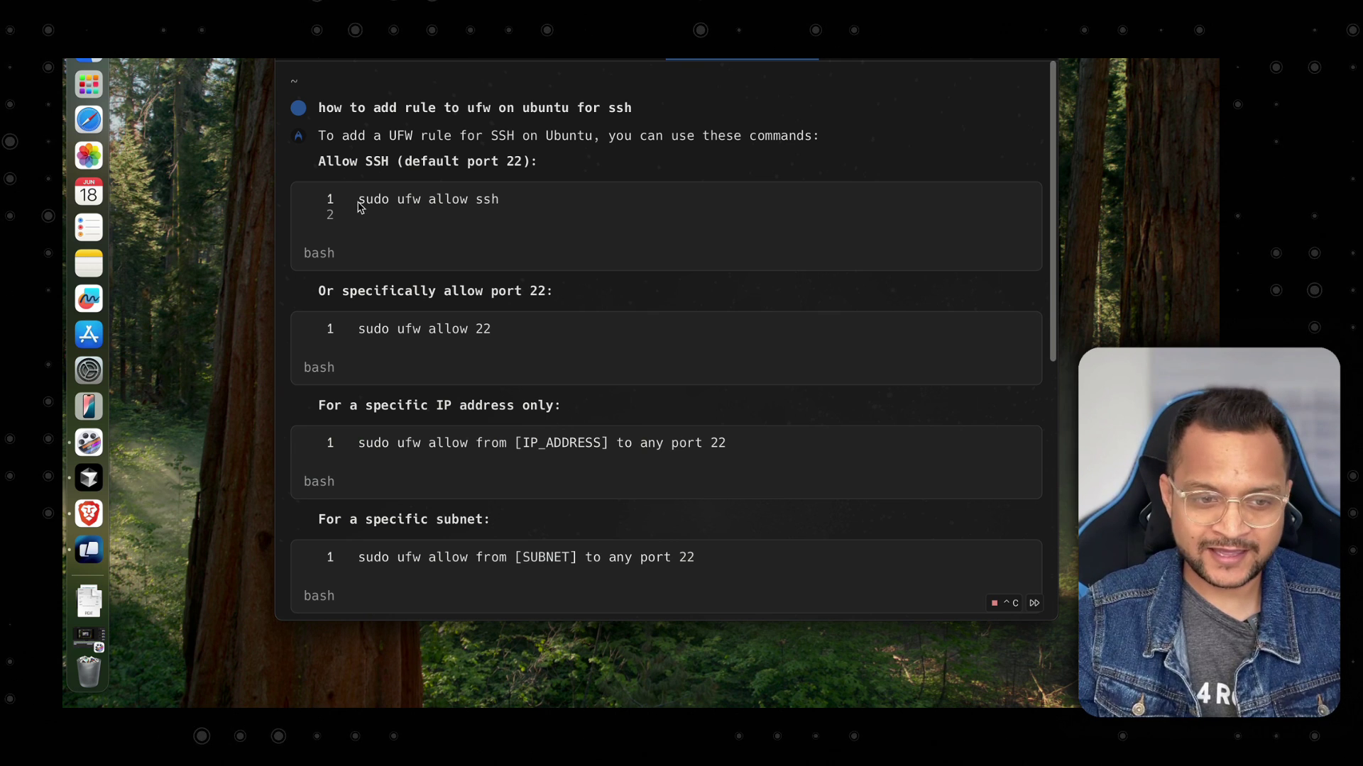
drag(523, 204, 355, 203)
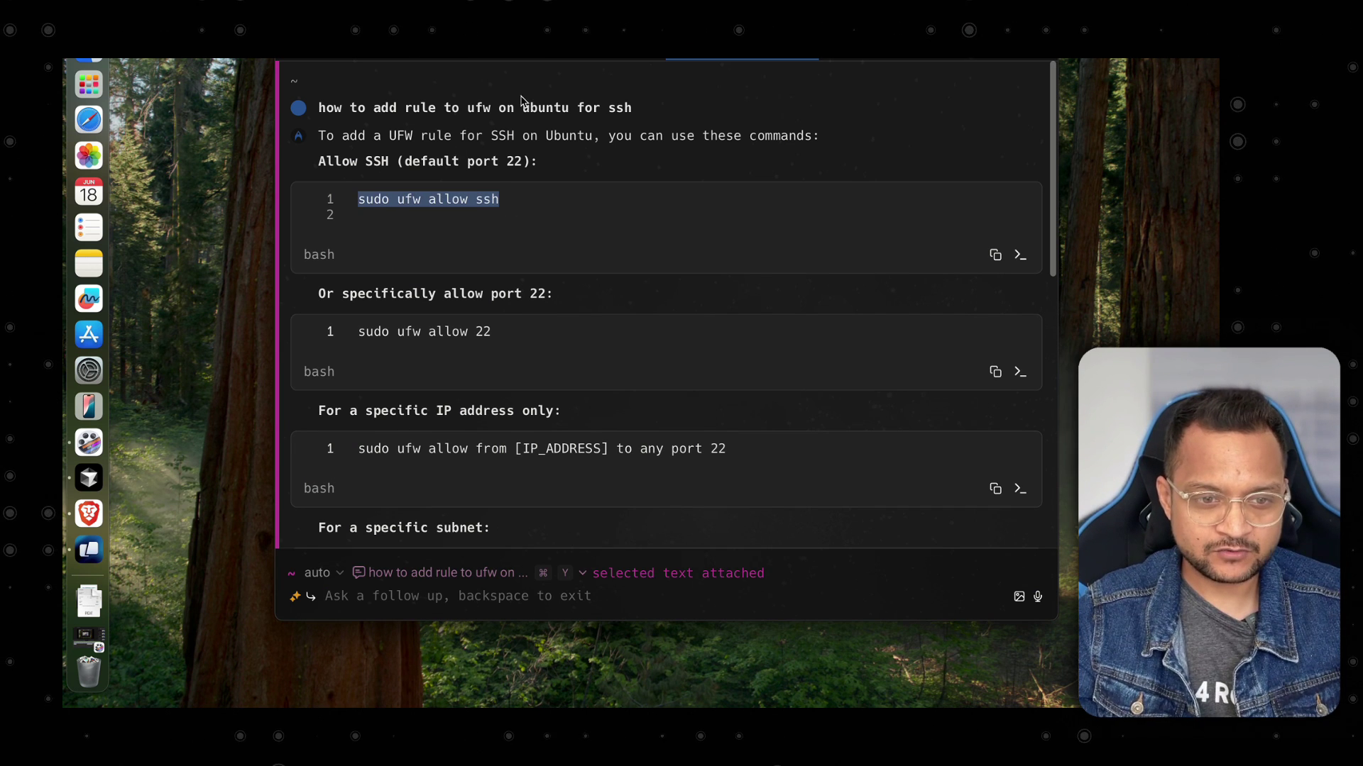
click(571, 48)
key(super+v)
key(Return)
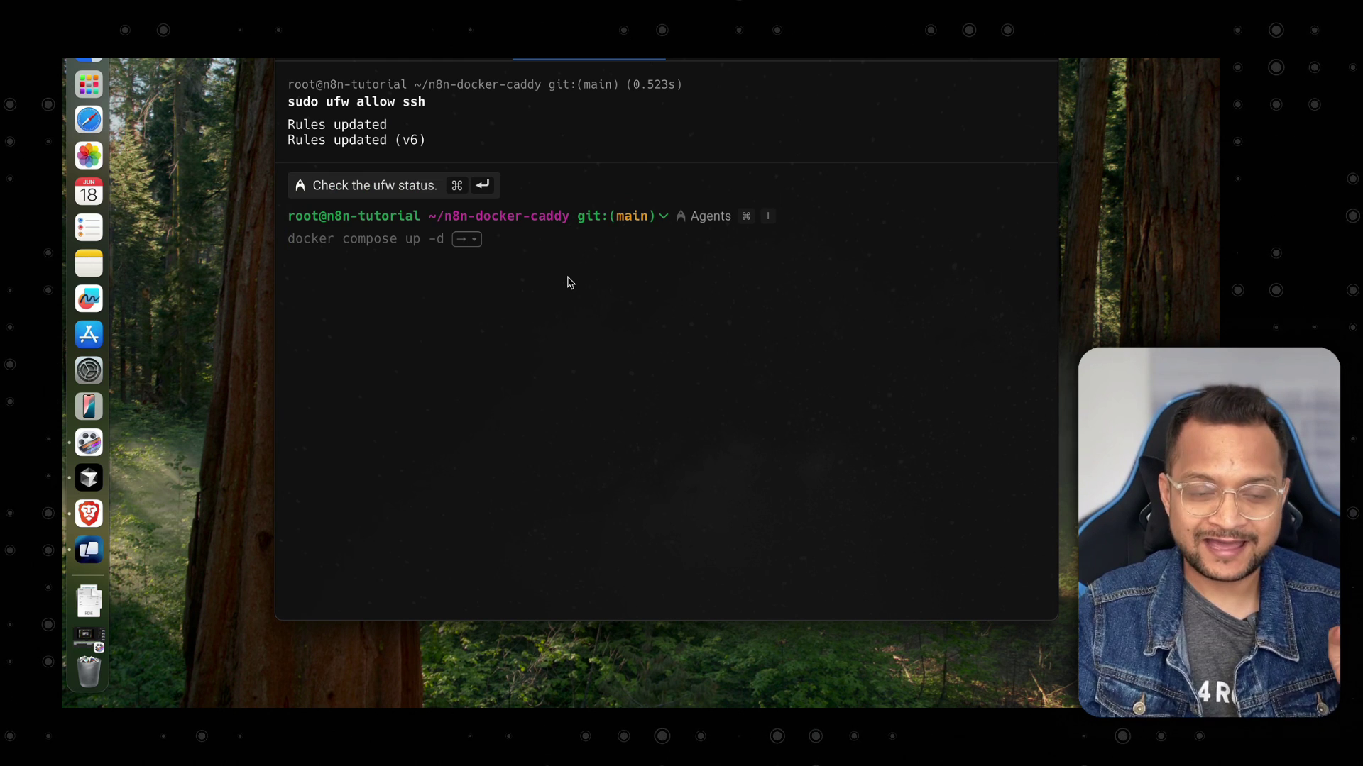
Rerun 'sudo ufw enable' and confirm with y to turn on the firewall.
key(Up)
key(Up)
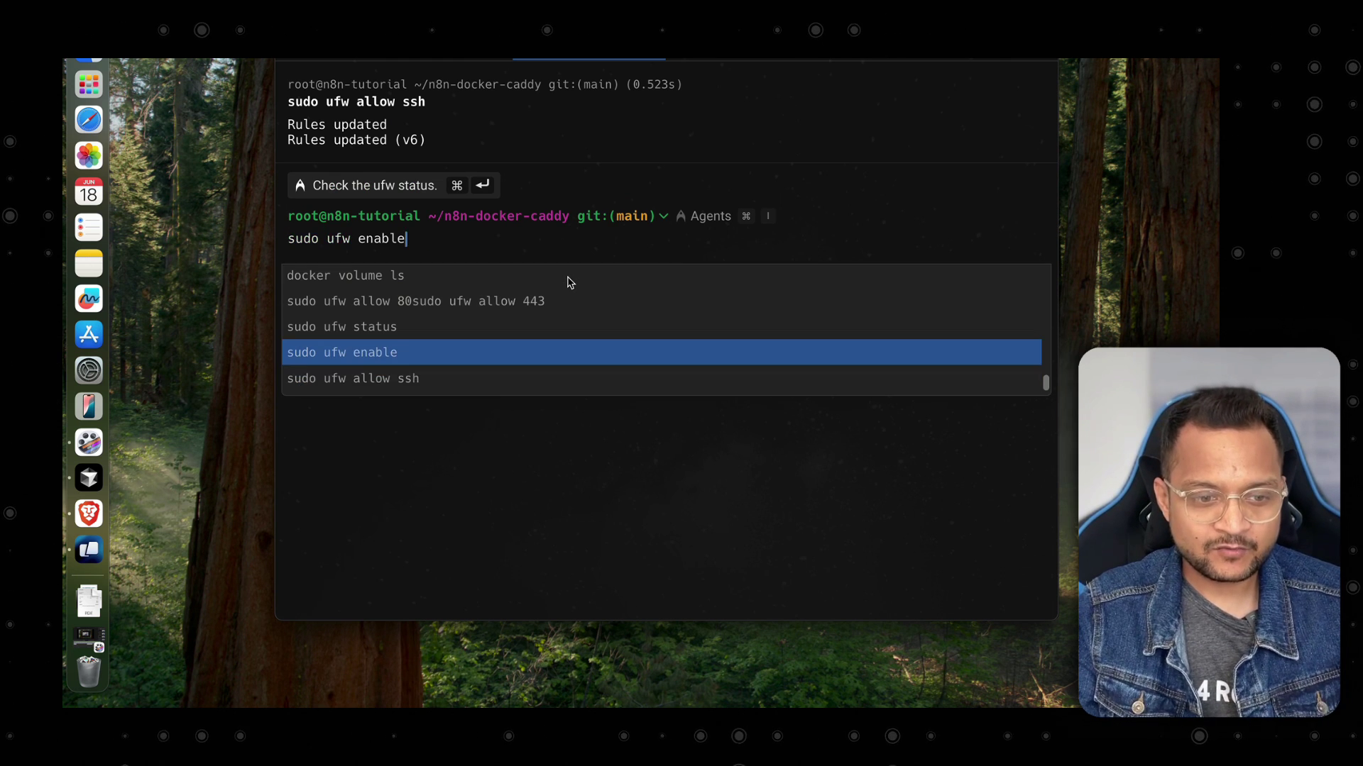
key(Return)
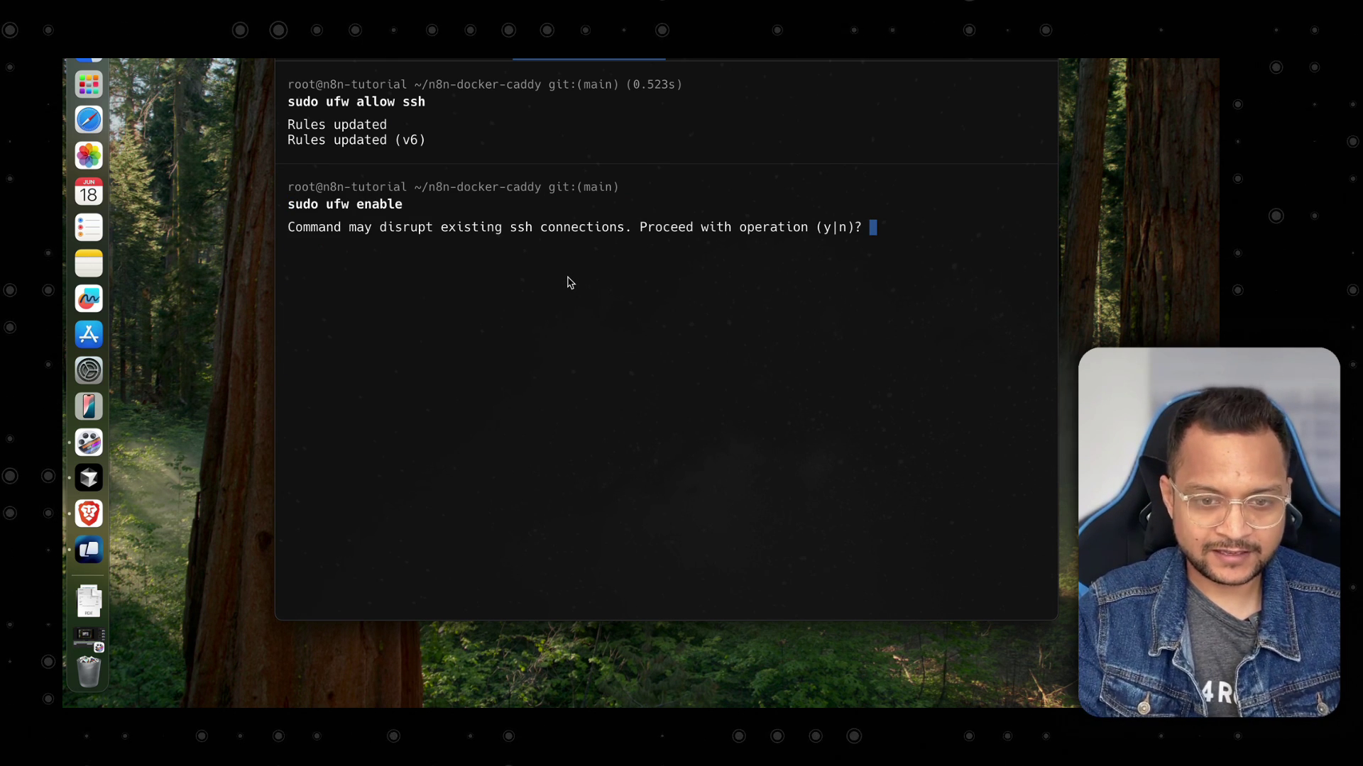
text(y)
key(Return)
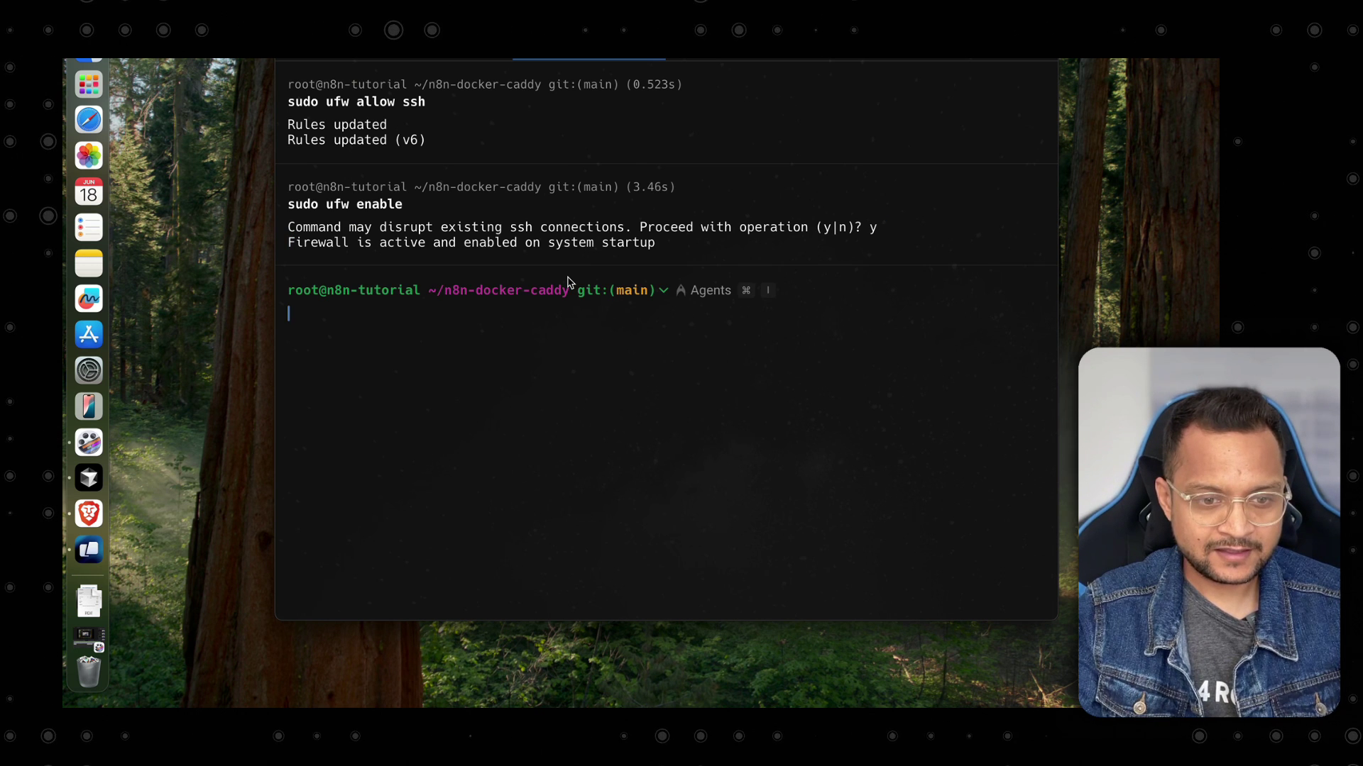
Run 'sudo ufw status' to verify rules allowing 80, 443 and 22/tcp.
key(super+k)
key(Up)
key(Up)
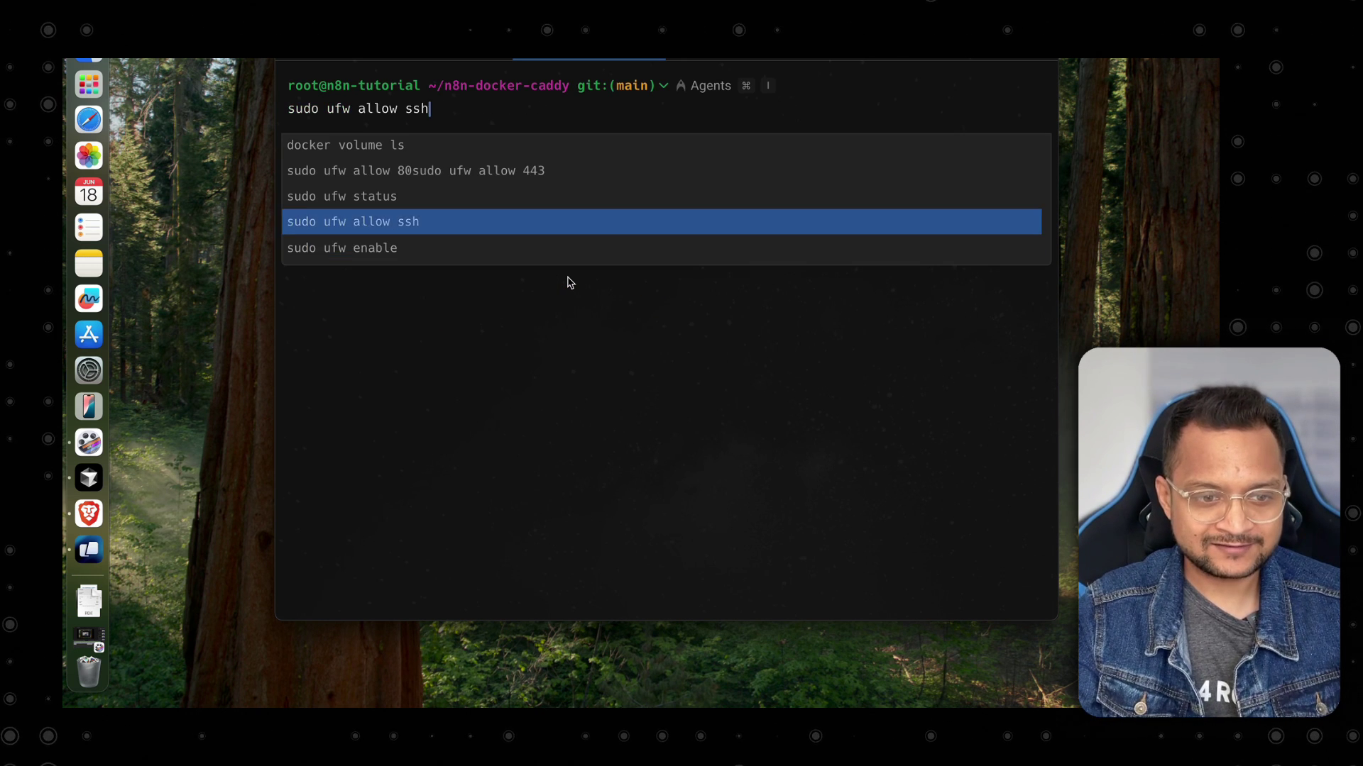
key(Up)
key(Return)
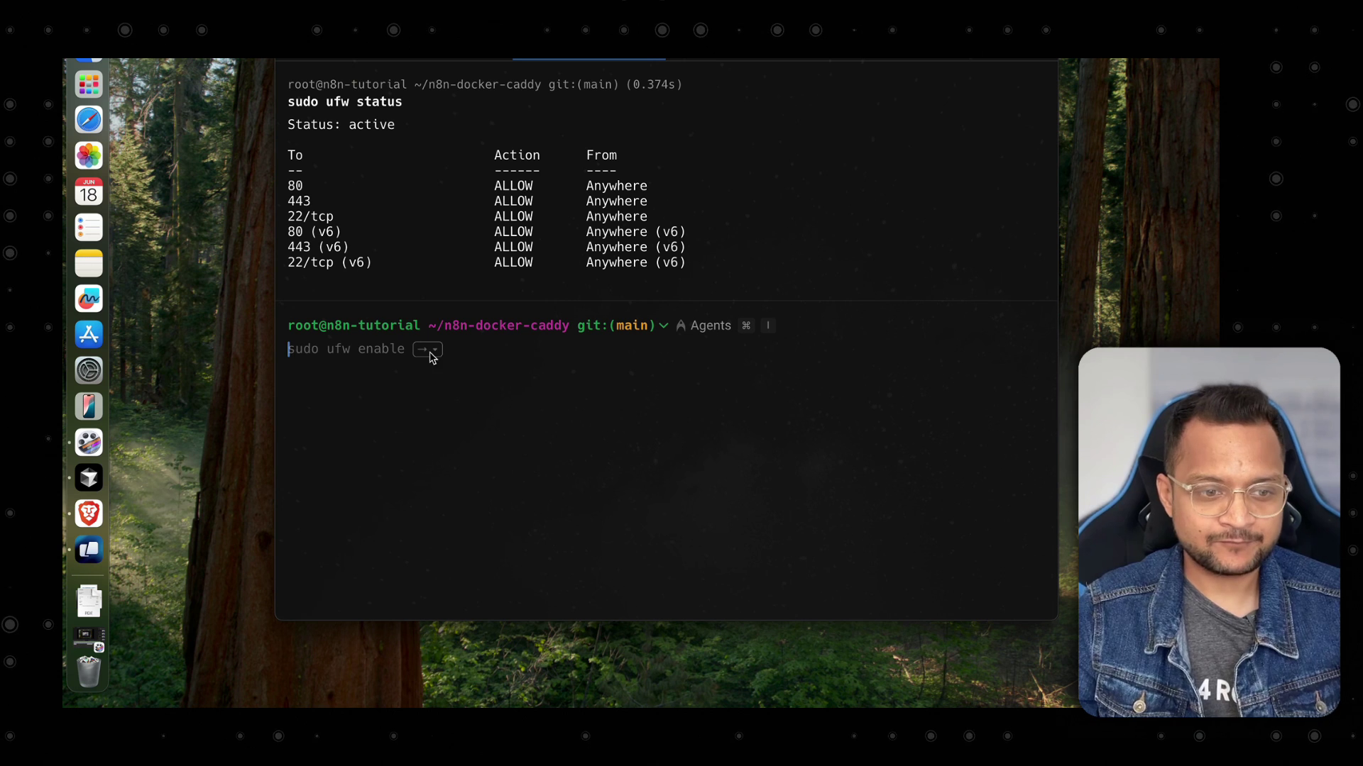
drag(387, 280, 317, 204)
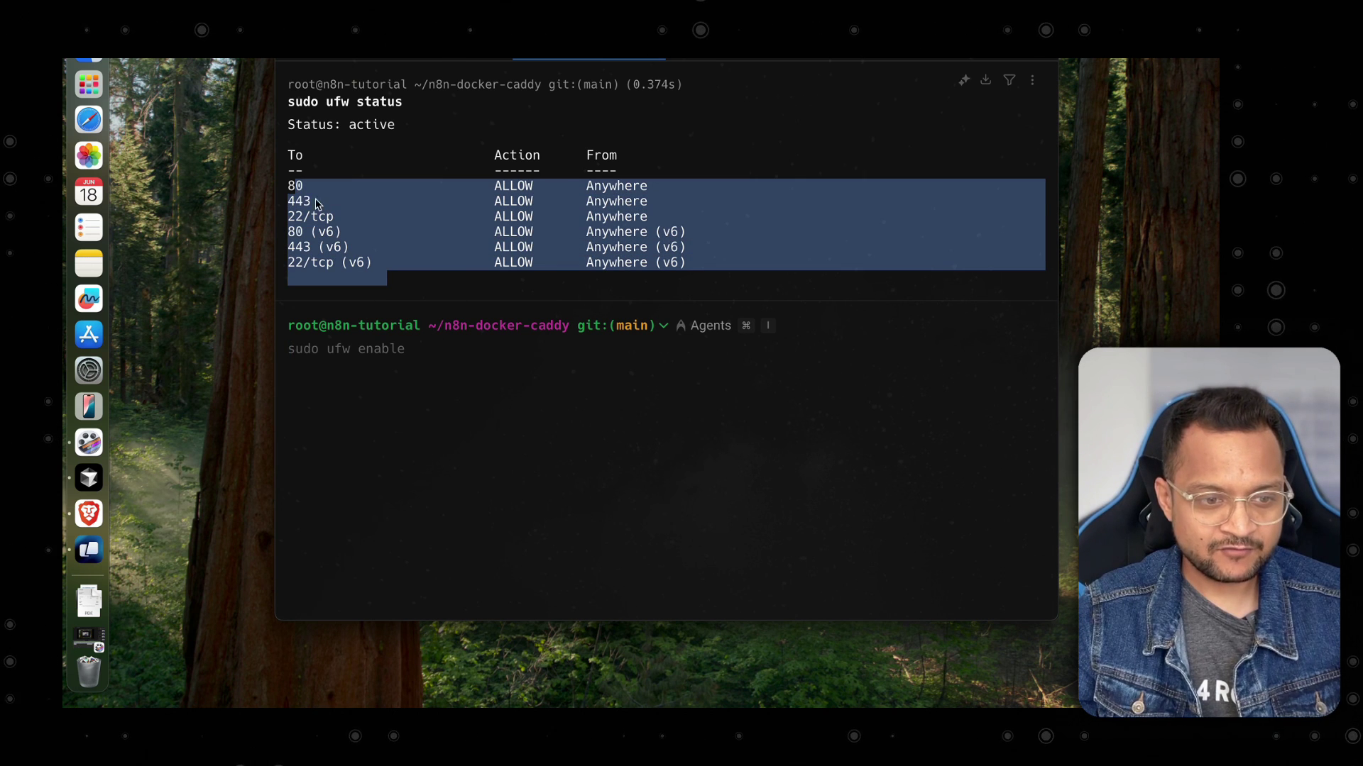
click(469, 282)
In a new terminal tab, SSH into the n8n server.
key(super+t)
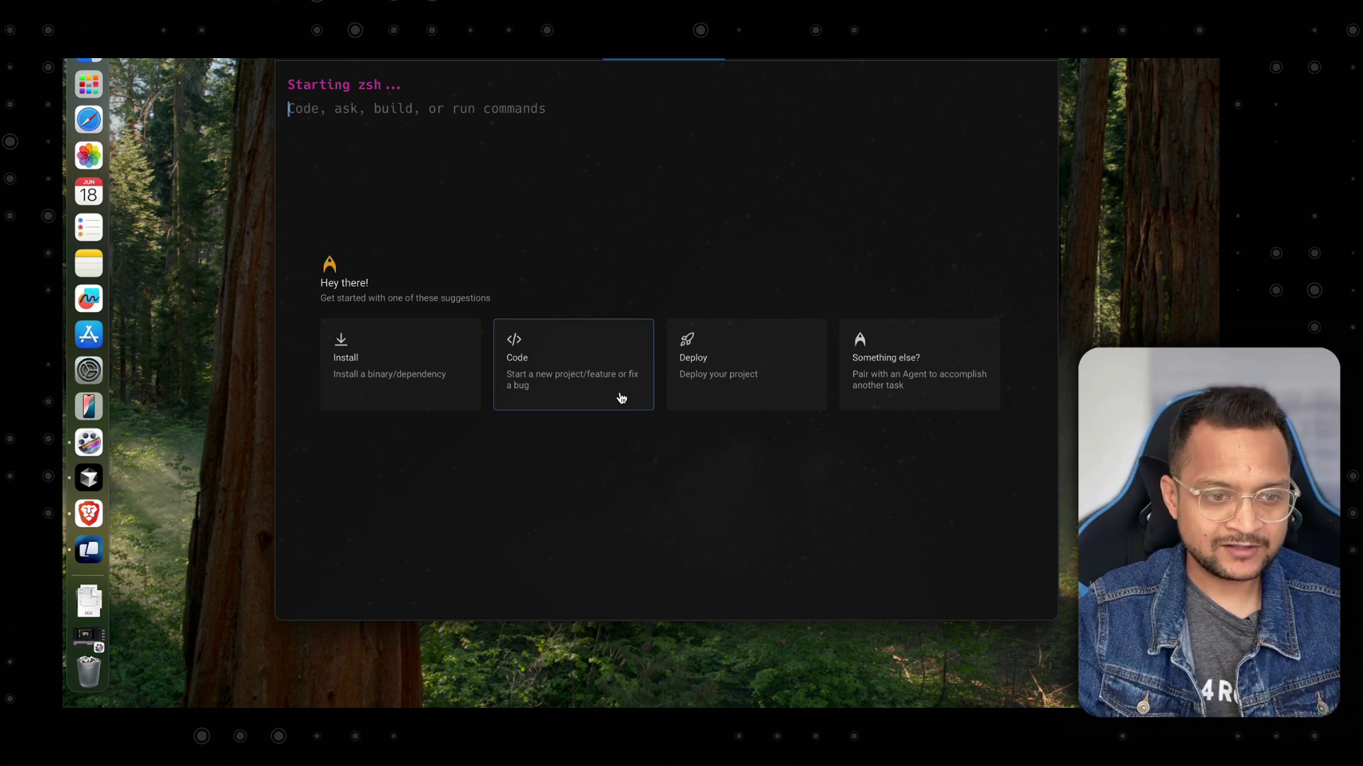
text(ssh)
key(Right)
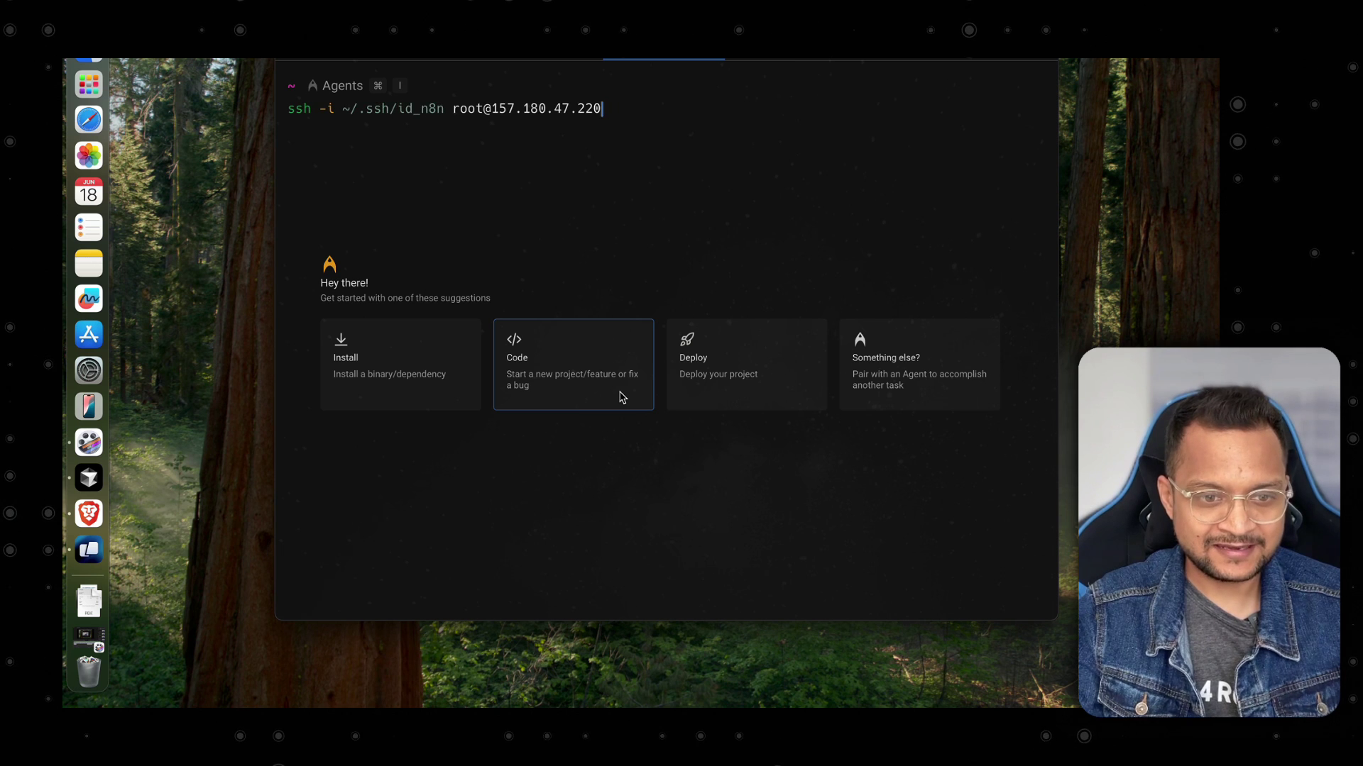
key(Return)
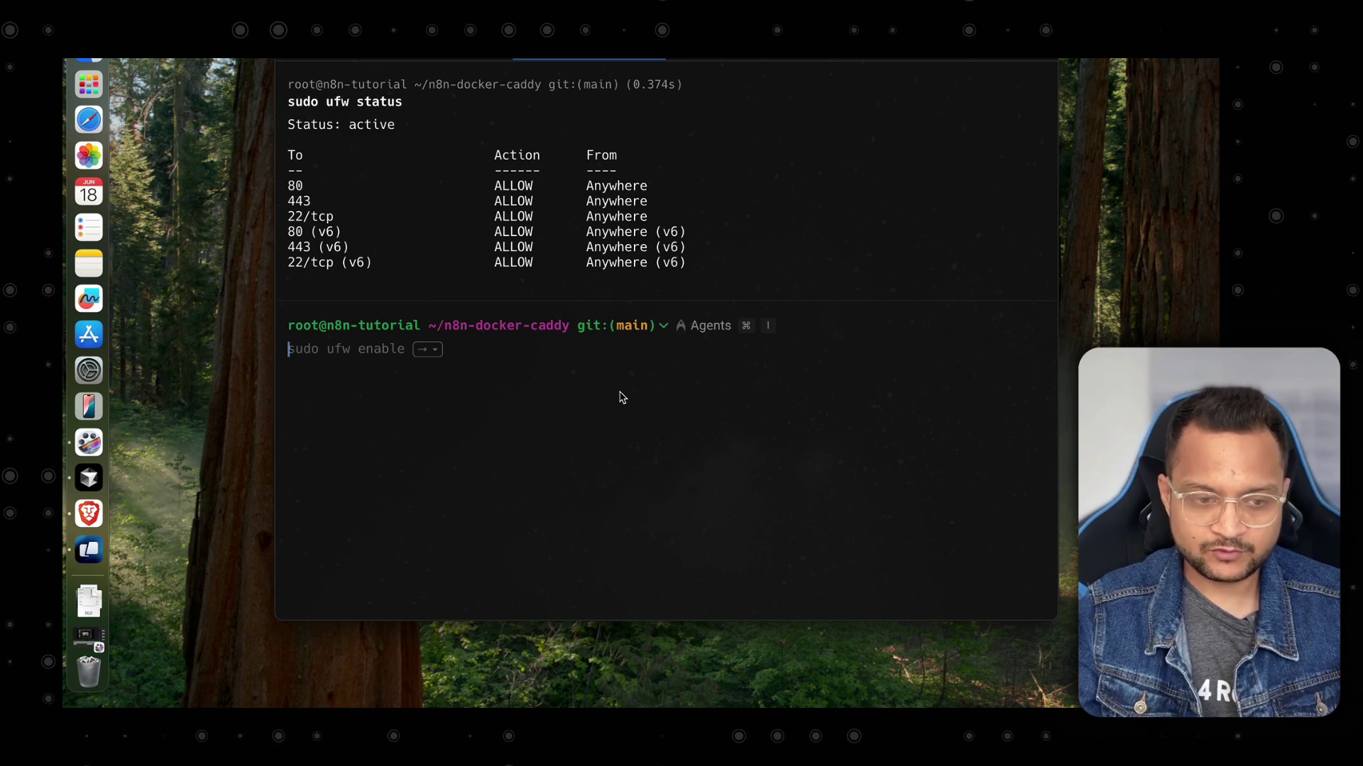
Clear the terminal, read the docs' Configure n8n steps for editing .env, then return to Warp.
key(super+k)
key(super+Tab)
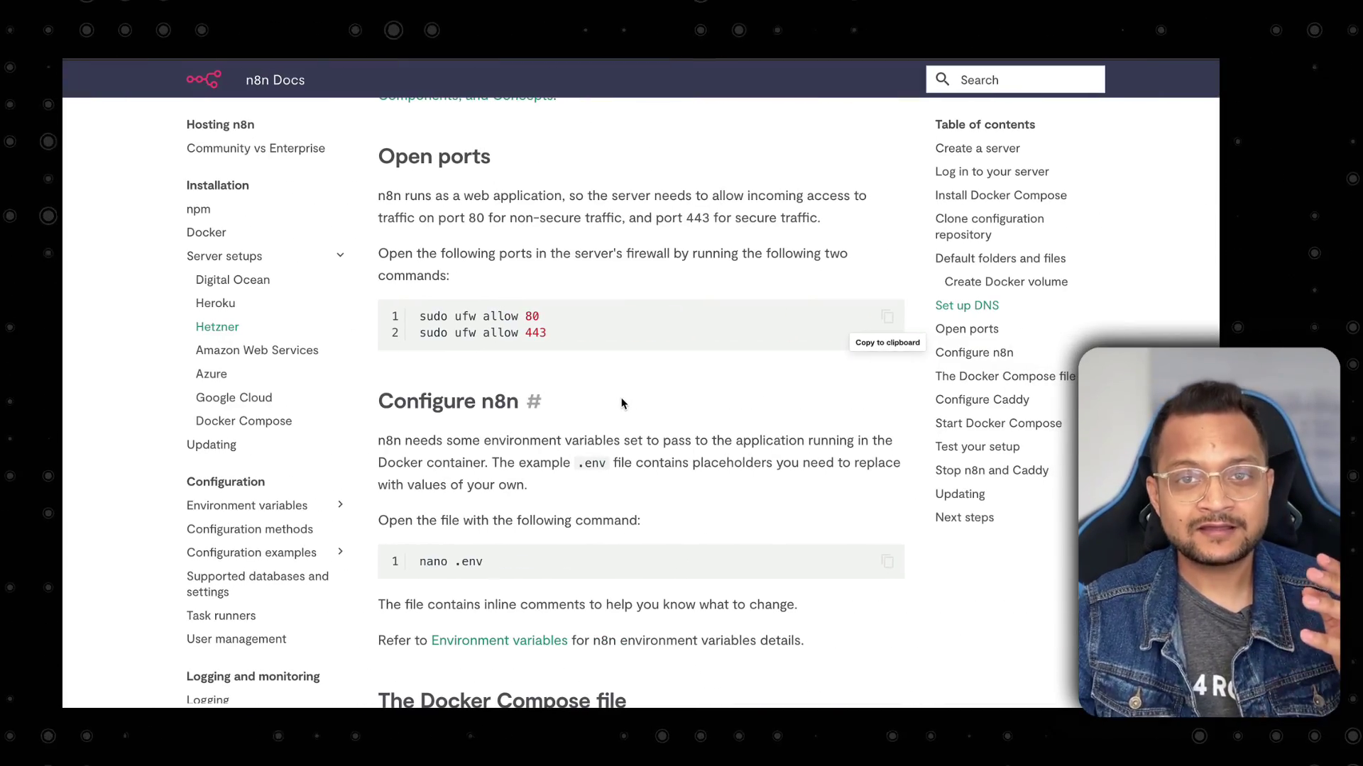
scroll(619, 398, down, 3)
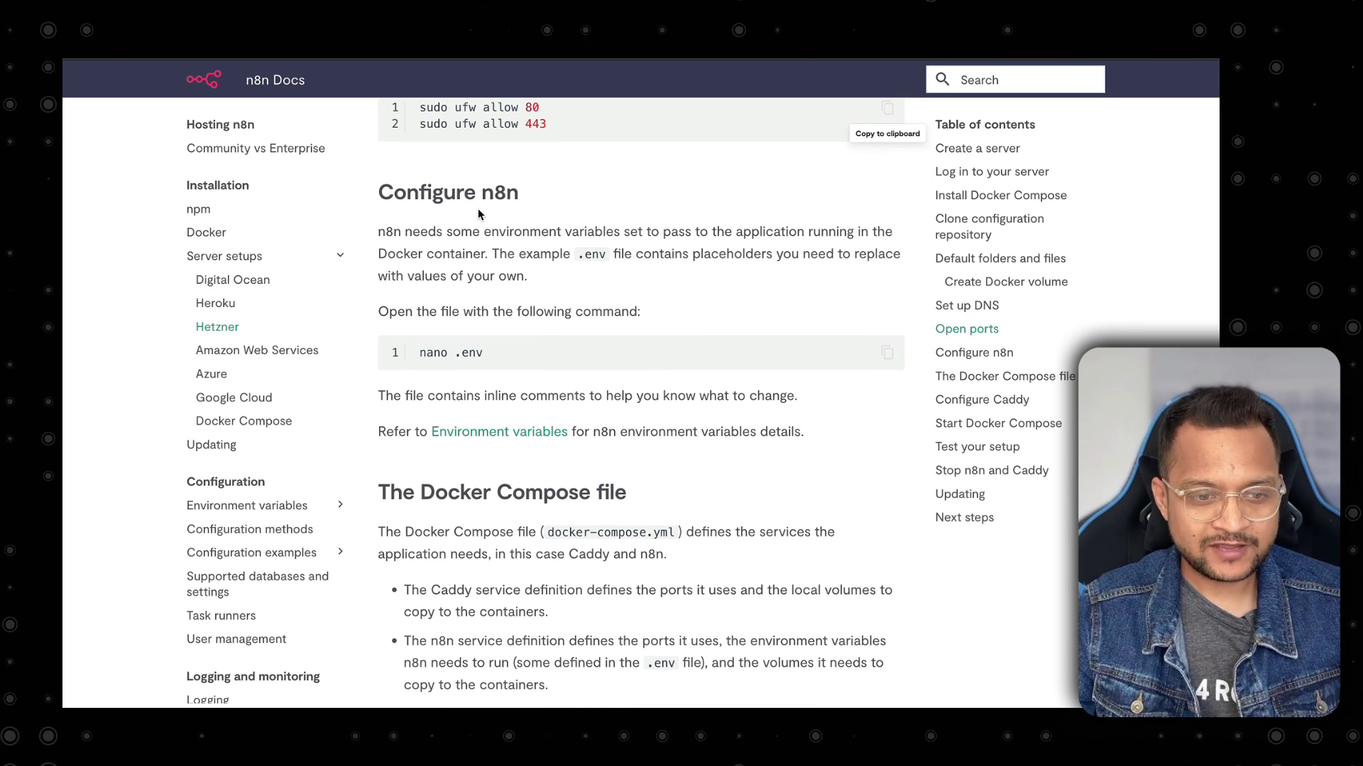
scroll(582, 279, down, 2)
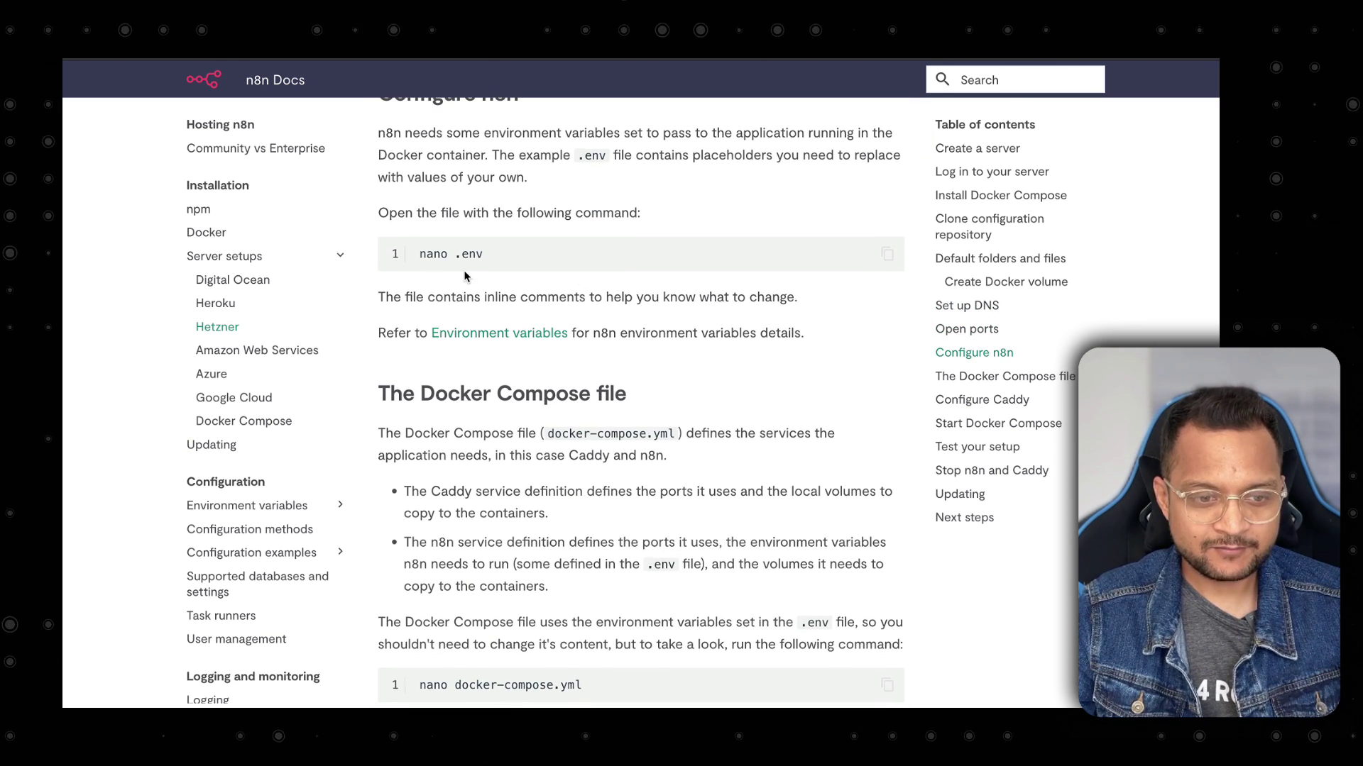
drag(485, 256, 404, 222)
click(682, 265)
key(ctrl+Left)
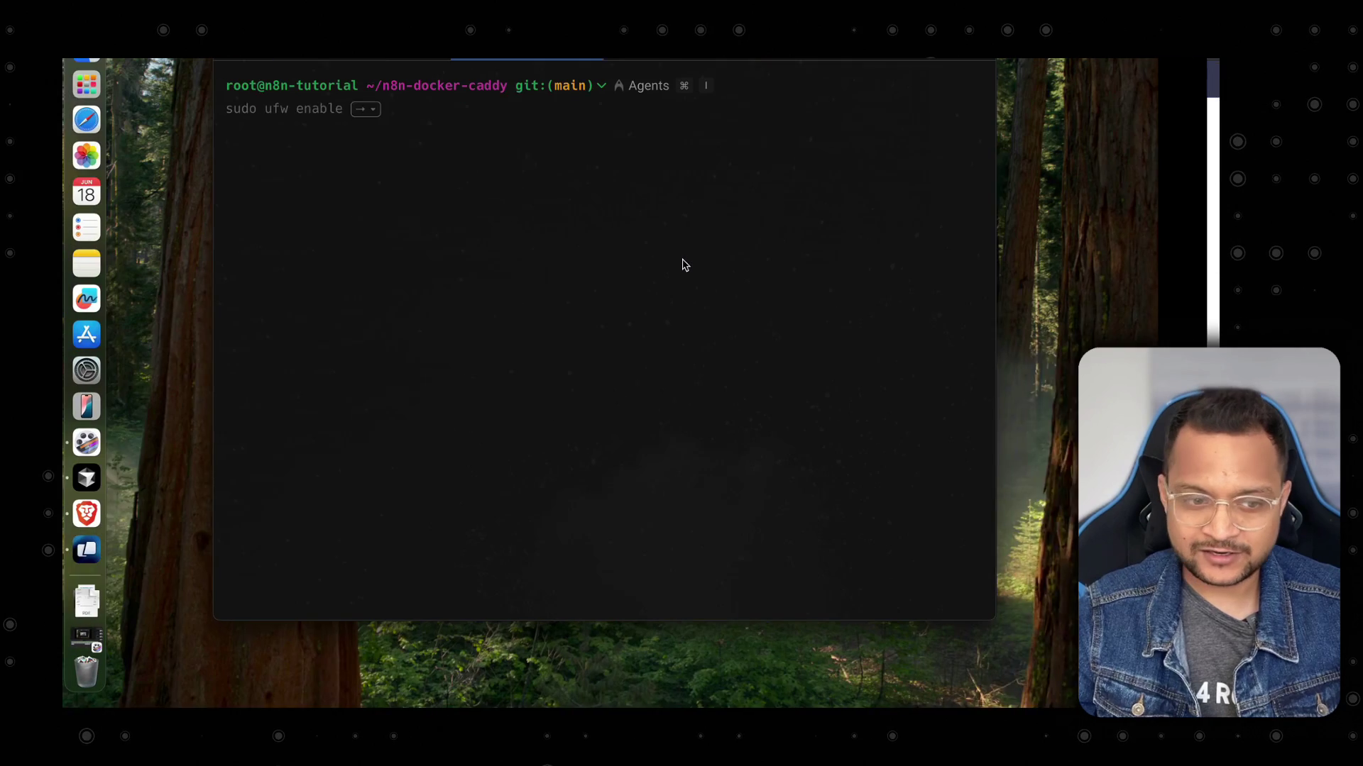
List the project folder's files and open .env in vim.
text(ls -la)
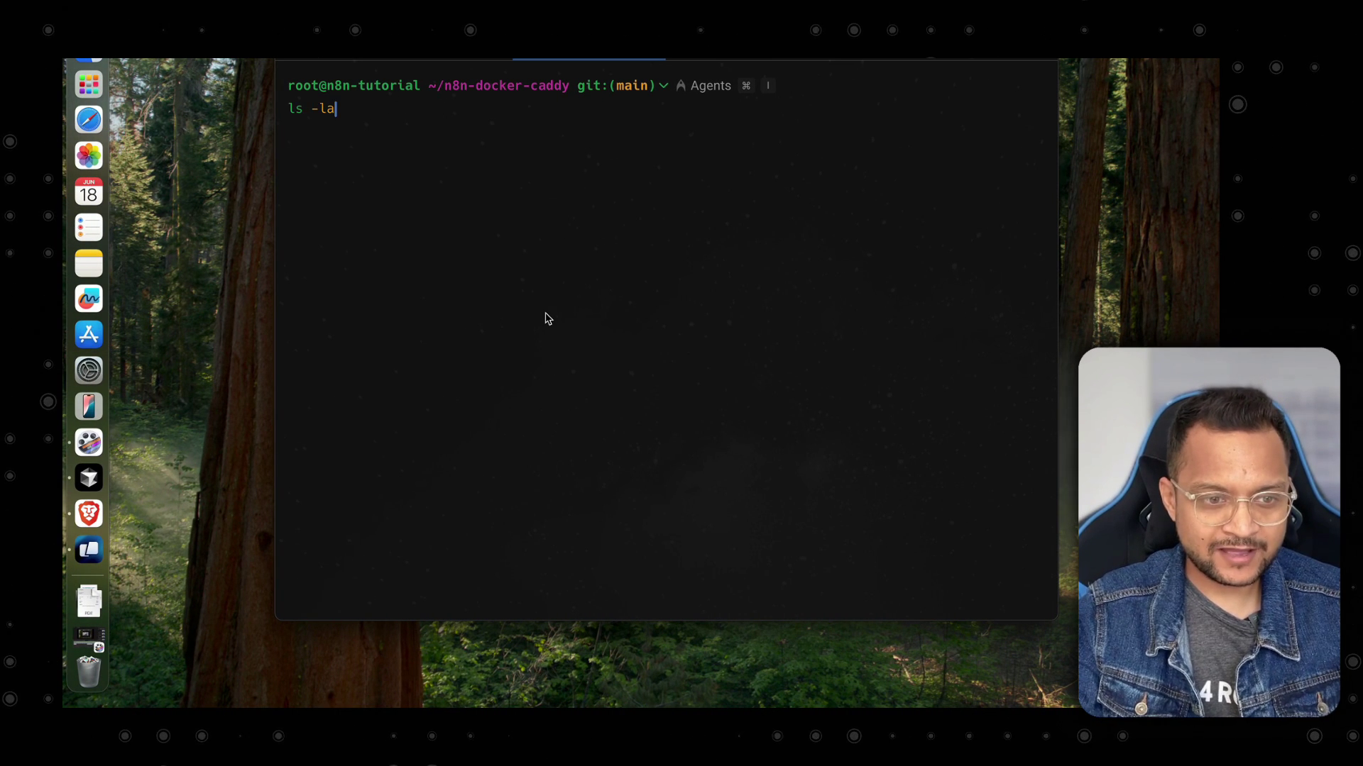
key(Return)
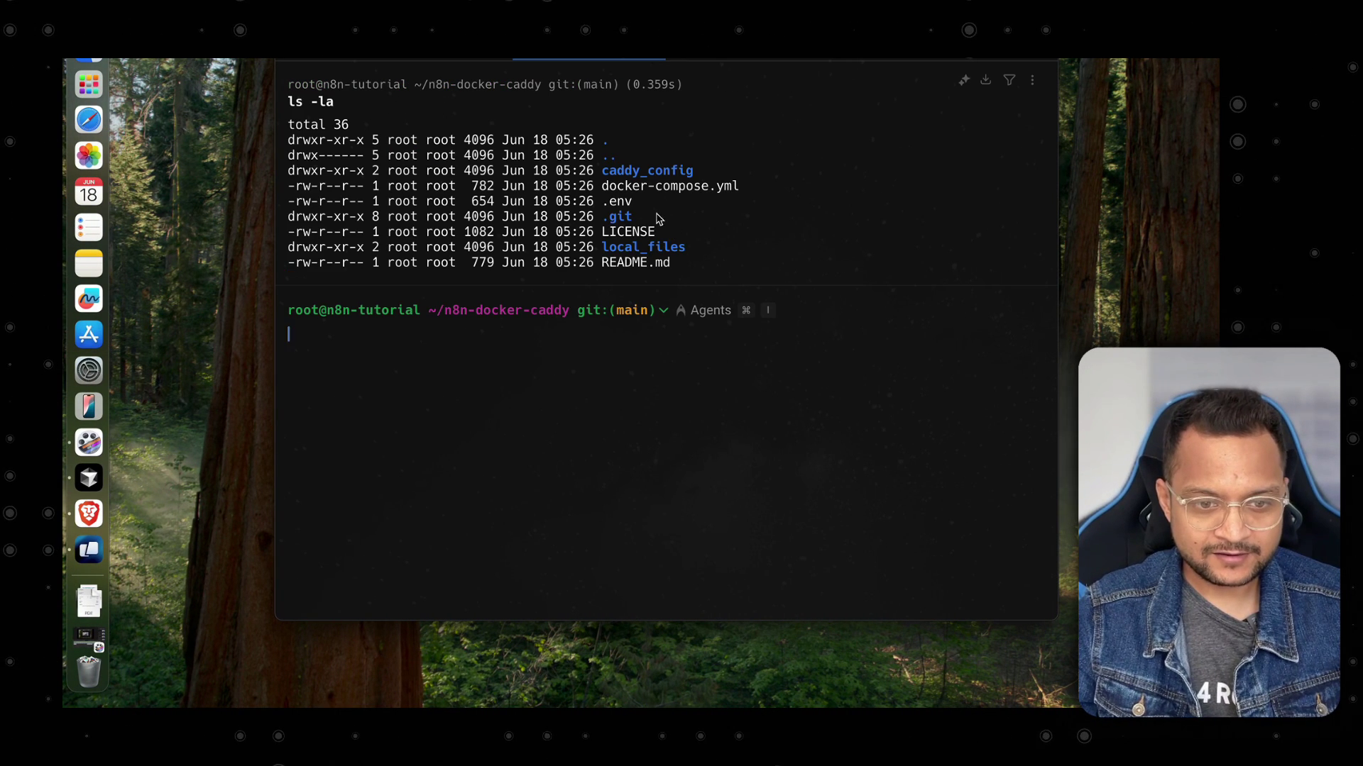
mouse_move(659, 216)
mouse_down()
mouse_move(557, 216)
mouse_move(639, 201)
mouse_up()
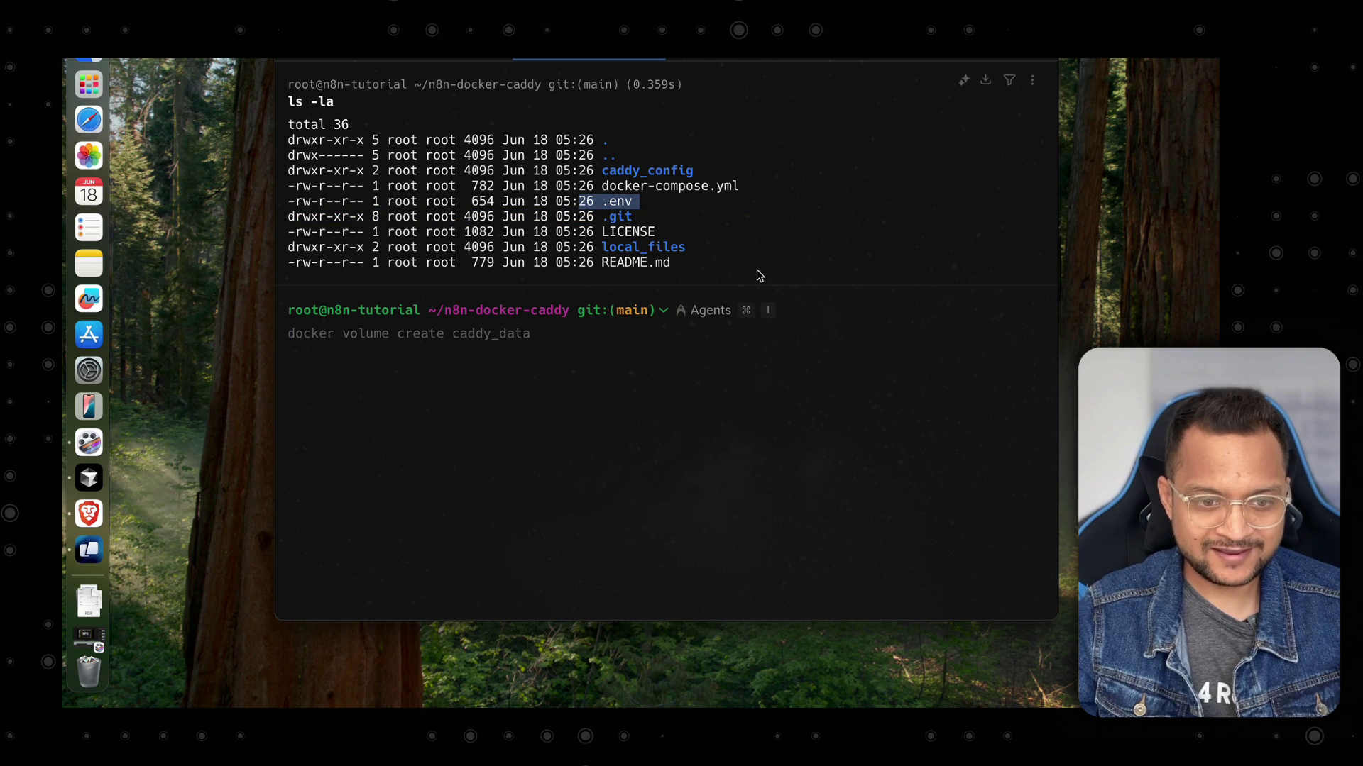
key(ctrl+l)
text(vim .)
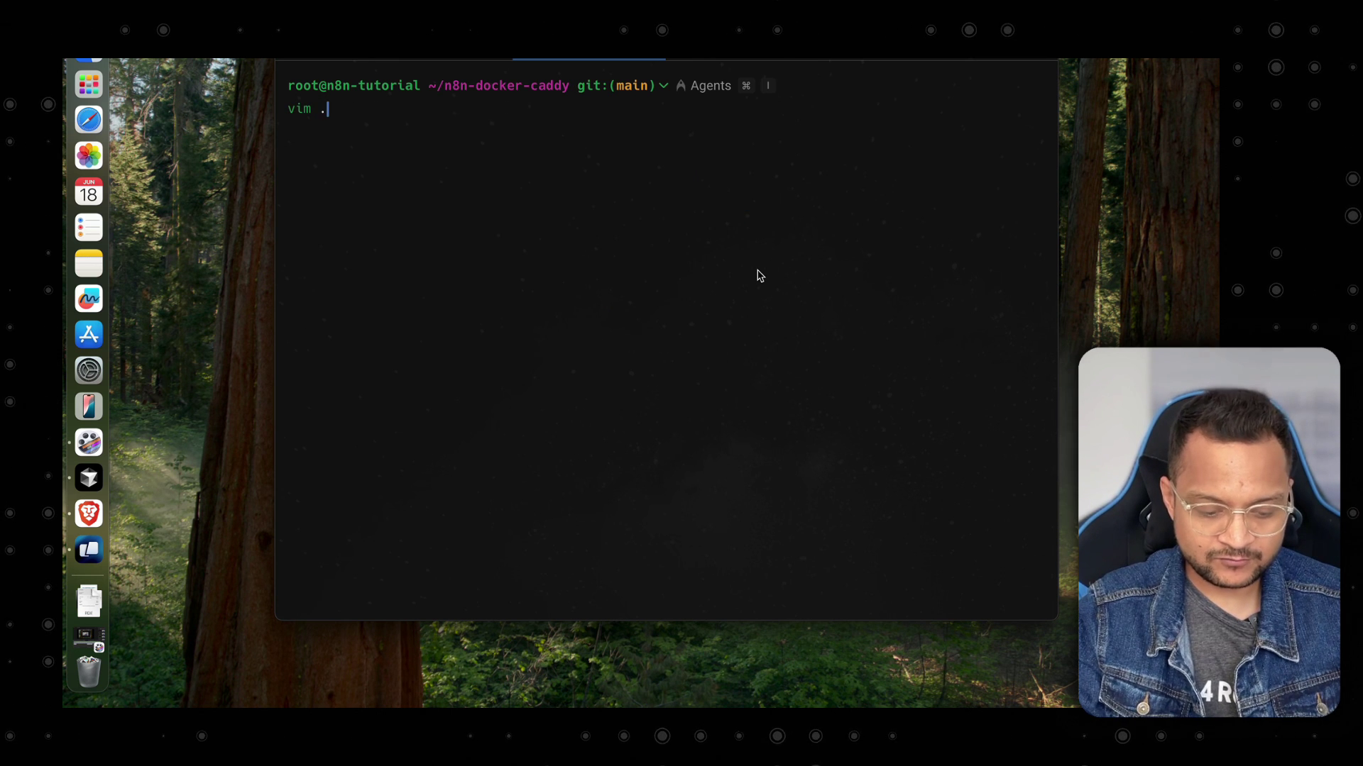
text(env)
key(Return)
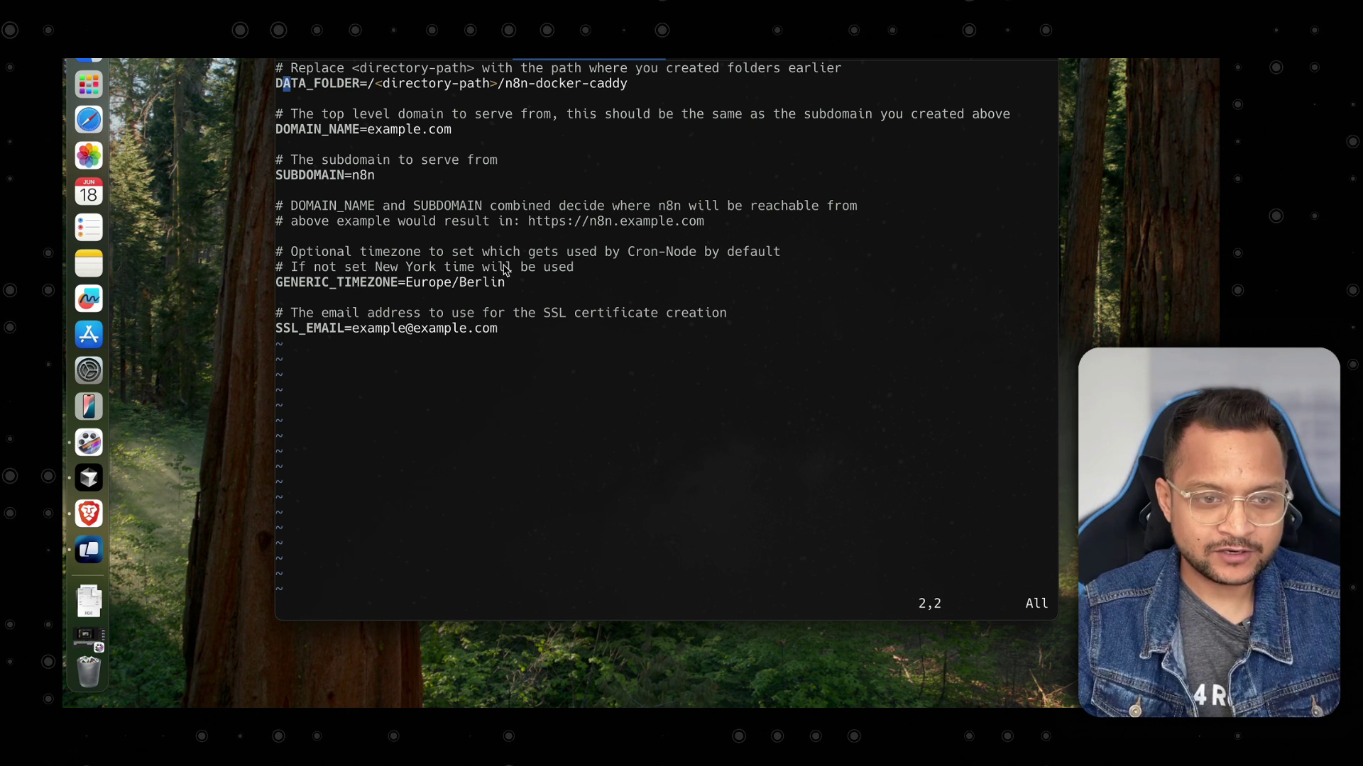
Set DATA_FOLDER to /n8n-docker-caddy and save .env with :wq.
key(shift+a)
key(Left)
key(Left)
key(Left)
key(Left)
key(Left)
key(Left)
key(Left)
key(Left)
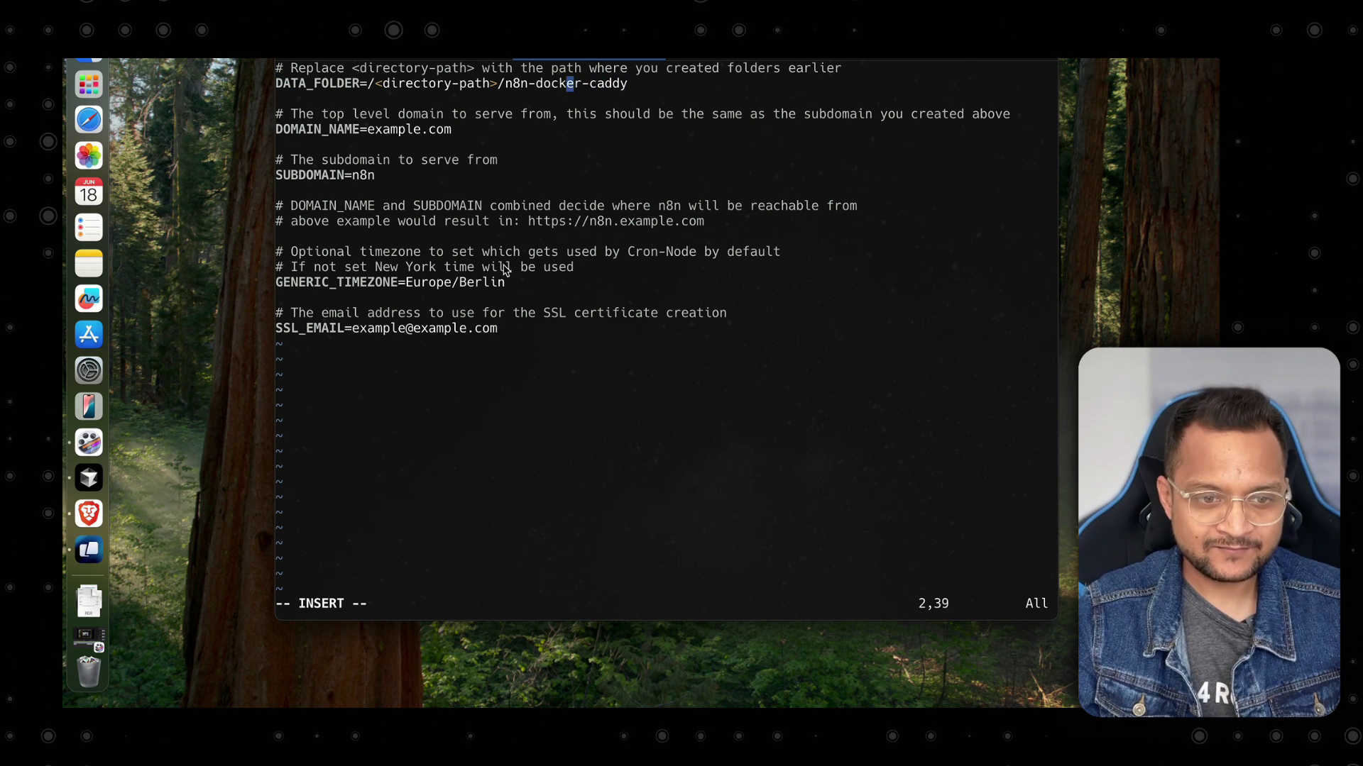
key(Left)
key(Left)
key(Left)
key(Left)
key(Left)
key(Left)
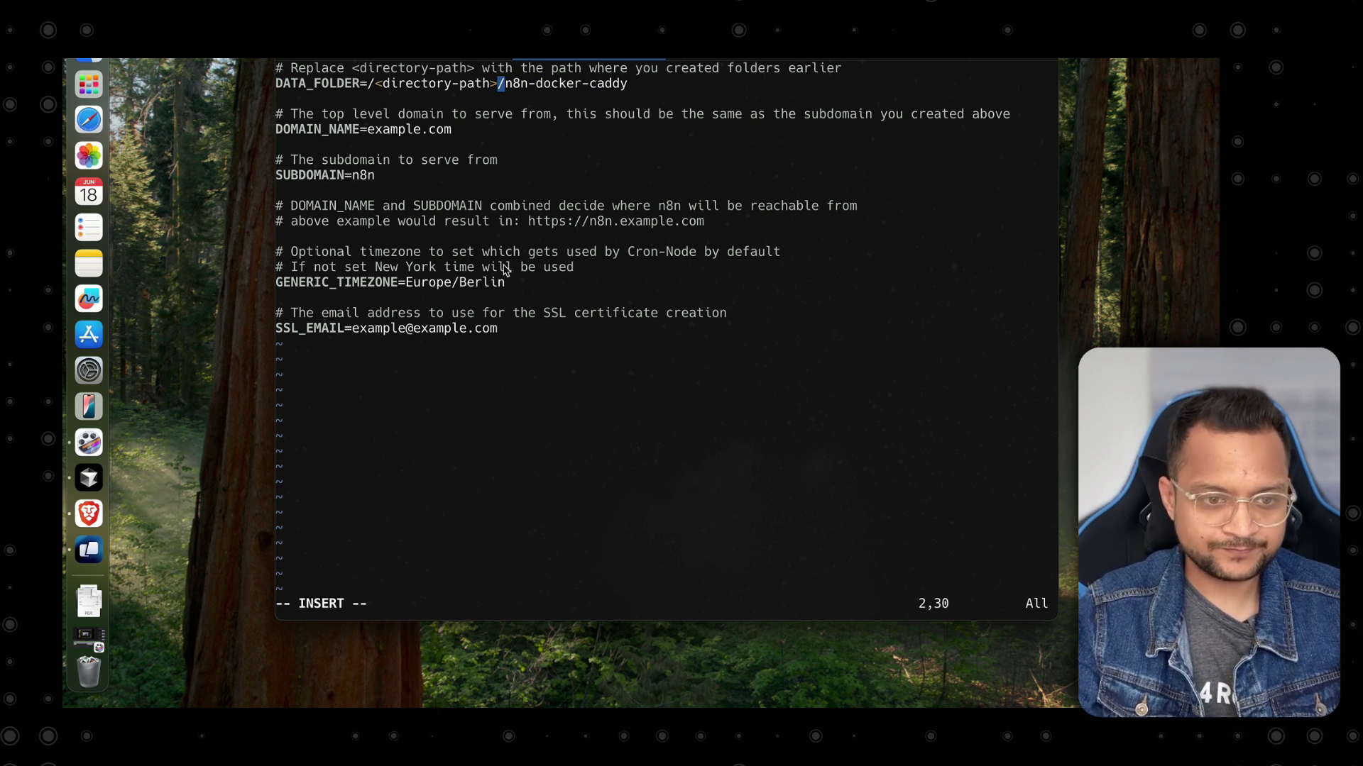
key(BackSpace)
key(BackSpace)
key(BackSpace)
key(BackSpace)
key(BackSpace)
key(BackSpace)
key(BackSpace)
key(BackSpace)
key(BackSpace)
key(BackSpace)
key(BackSpace)
key(BackSpace)
key(BackSpace)
key(BackSpace)
key(BackSpace)
key(BackSpace)
key(BackSpace)
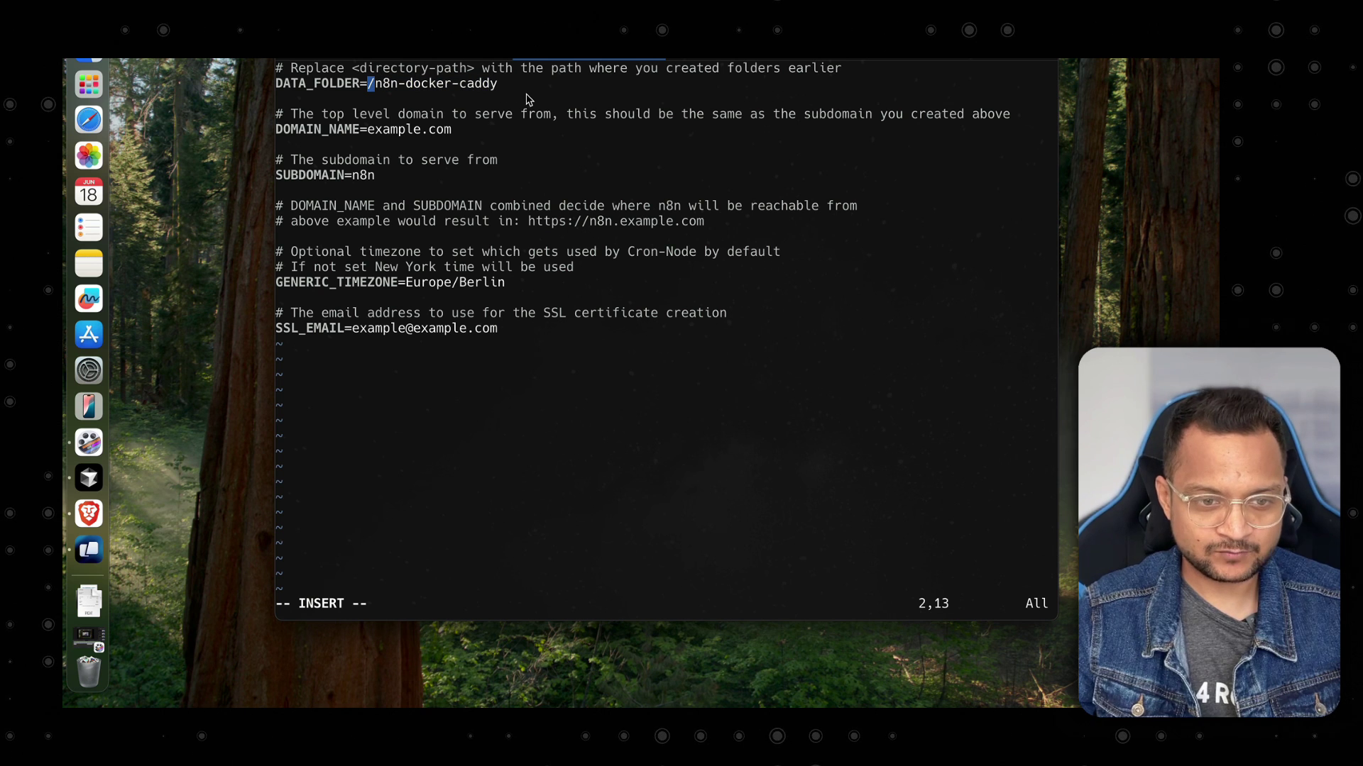
key(Escape)
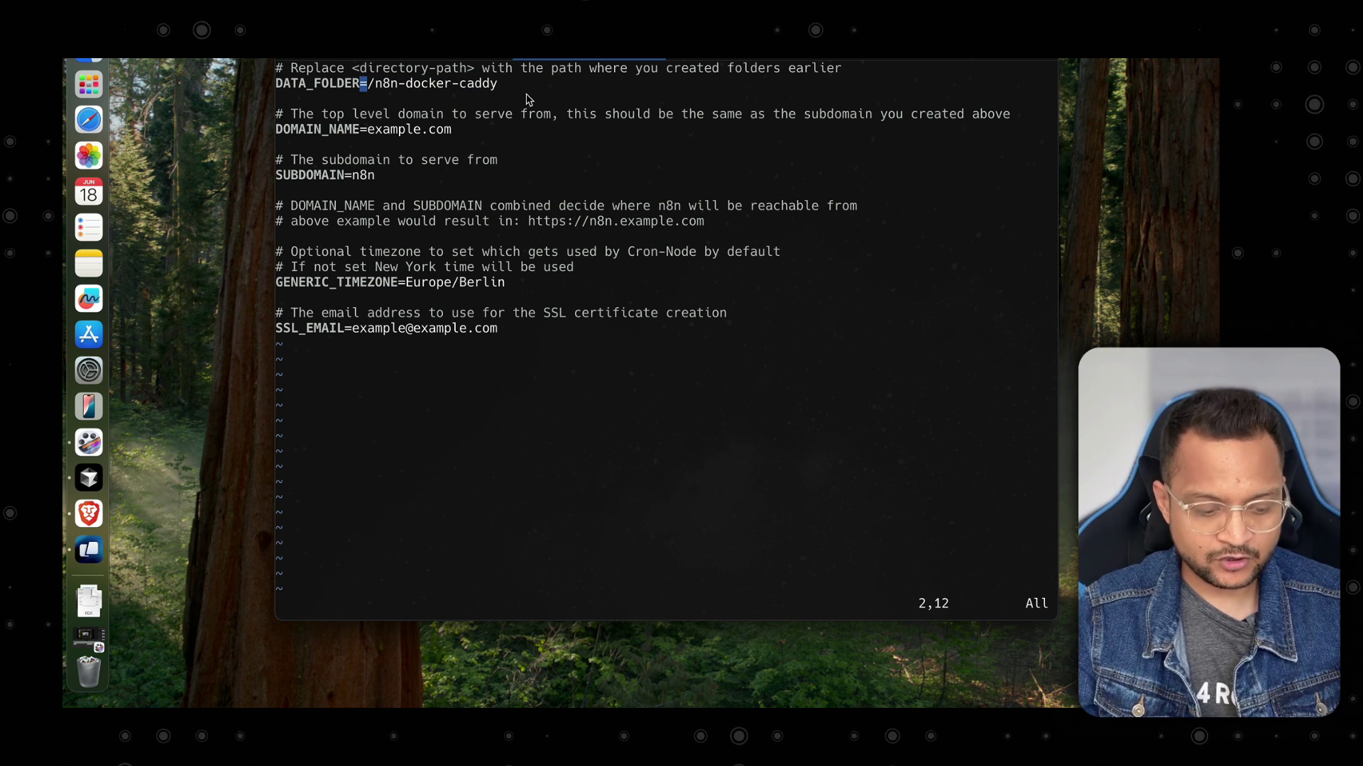
text(:wq)
key(Return)
Run pwd to confirm the path /root/n8n-docker-caddy, then clear and recall vim .env.
text(pws)
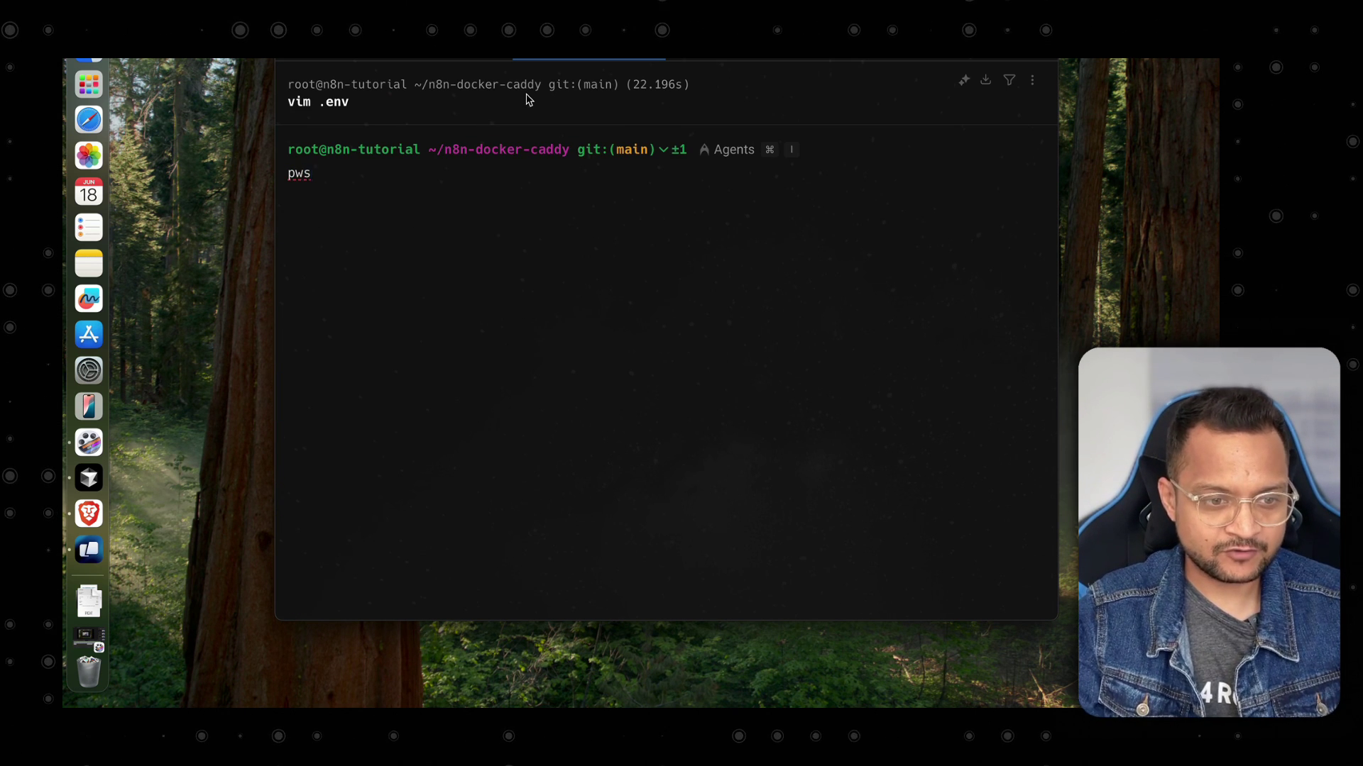
key(Return)
text(pwsd)
key(BackSpace)
key(BackSpace)
text(d)
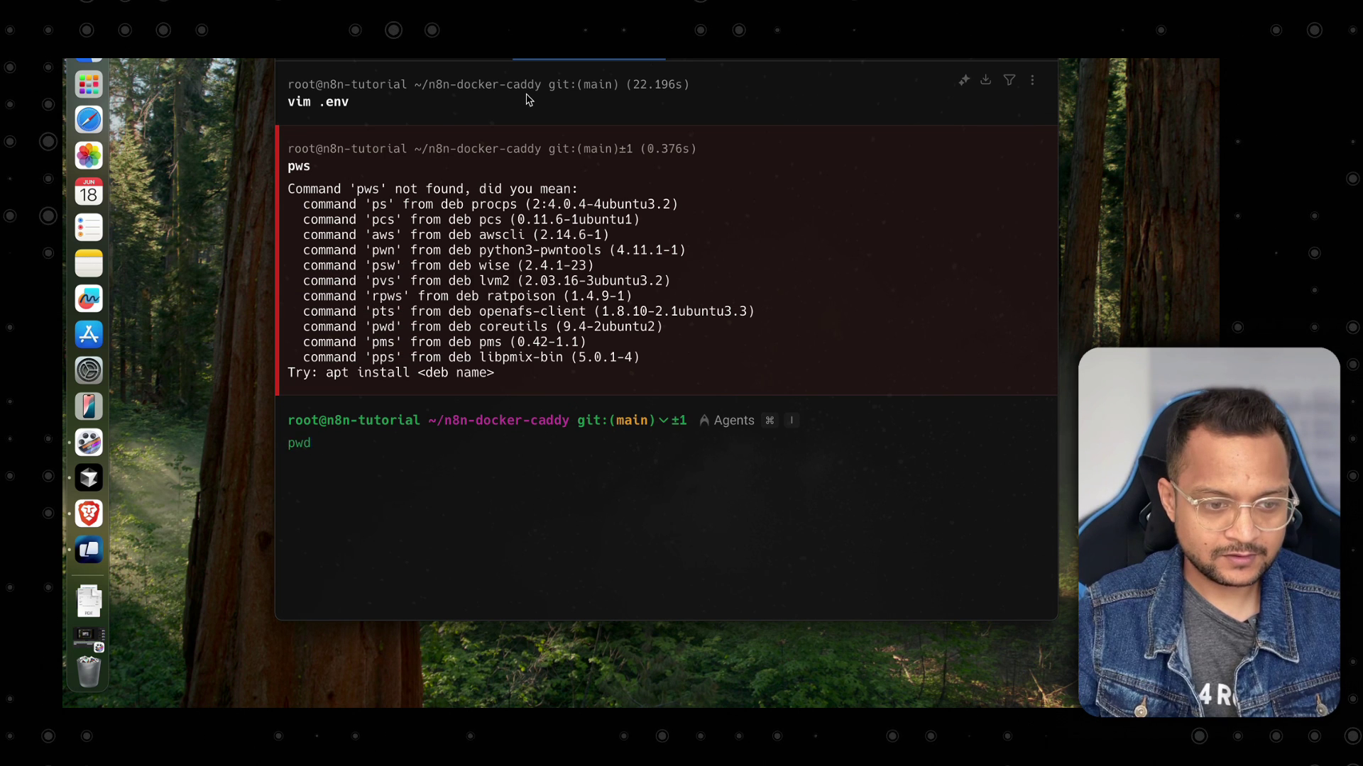
key(Return)
drag(296, 463, 432, 463)
key(super+k)
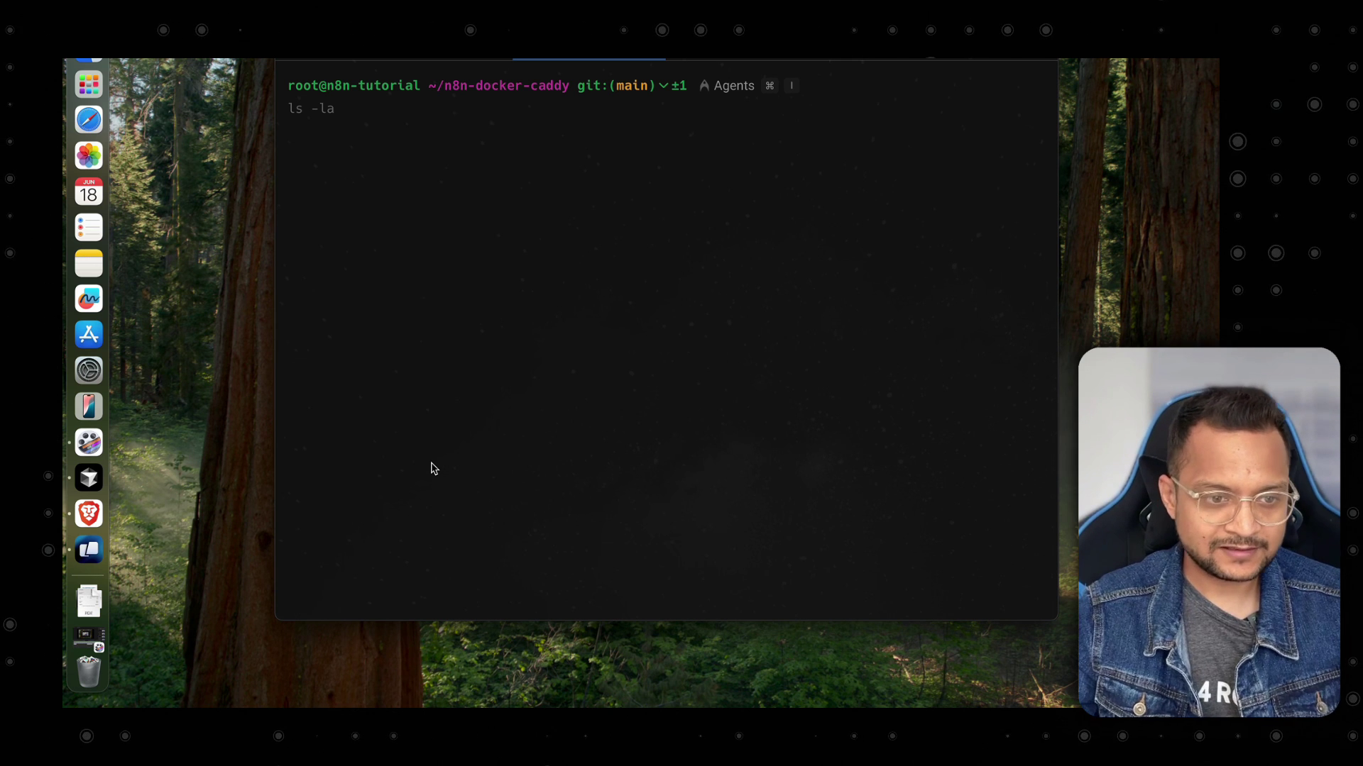
key(Up)
key(Up)
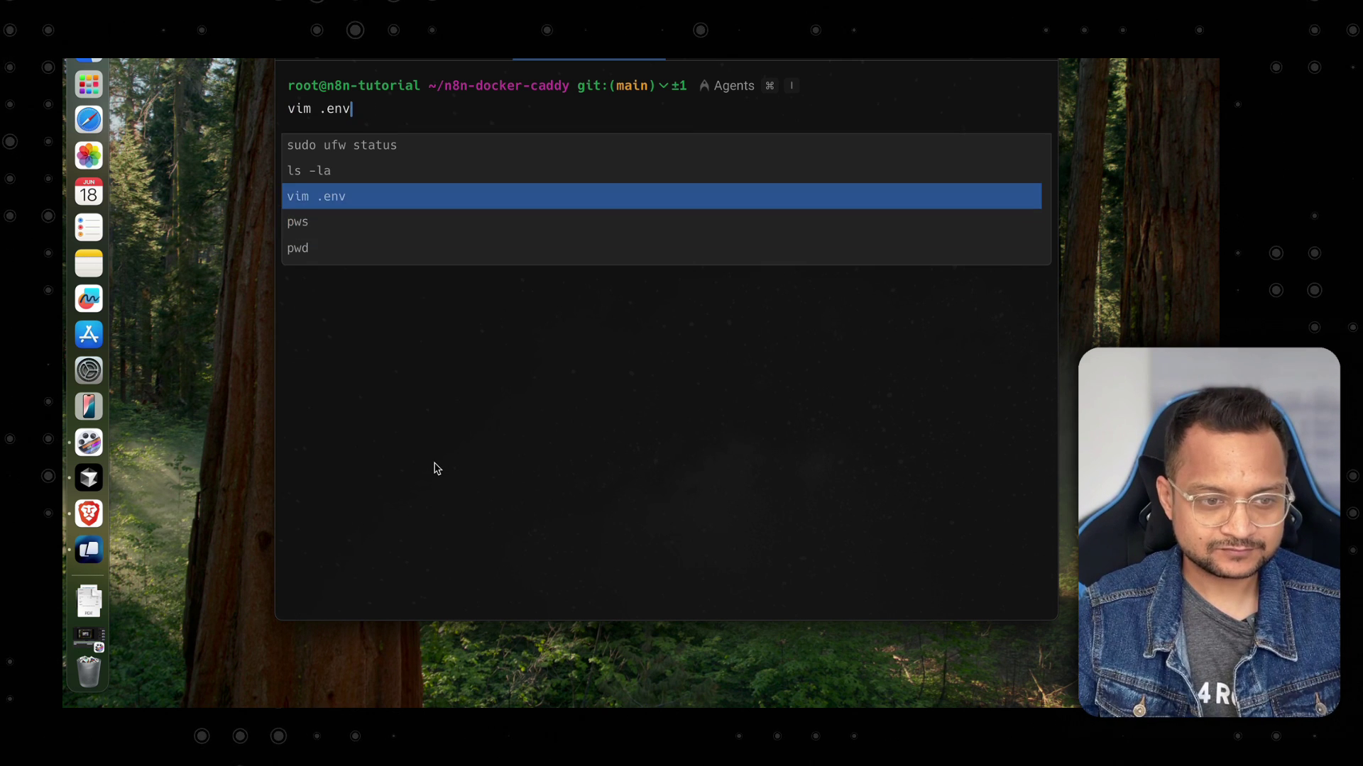
Reopen .env and change DOMAIN_NAME from example.com to bitfumes.com.
key(Return)
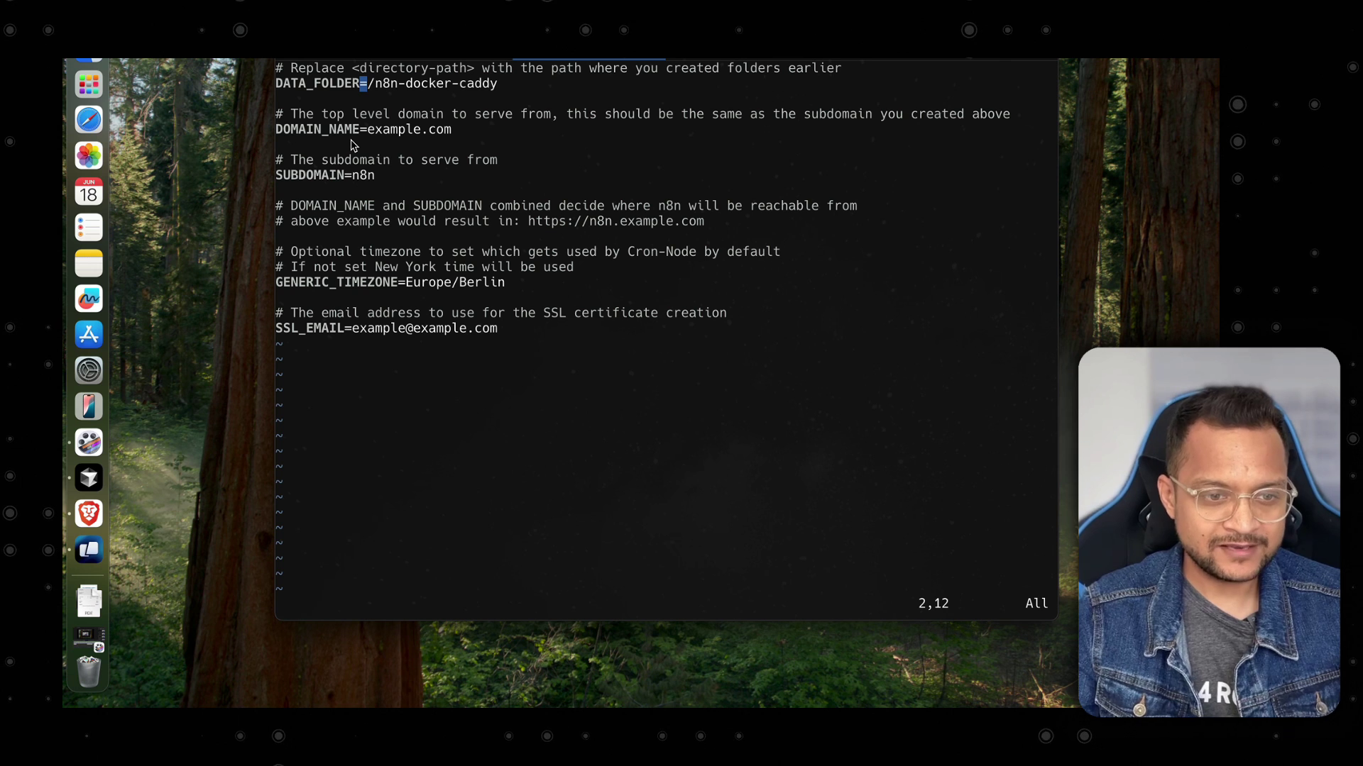
key(j)
key(j)
key(j)
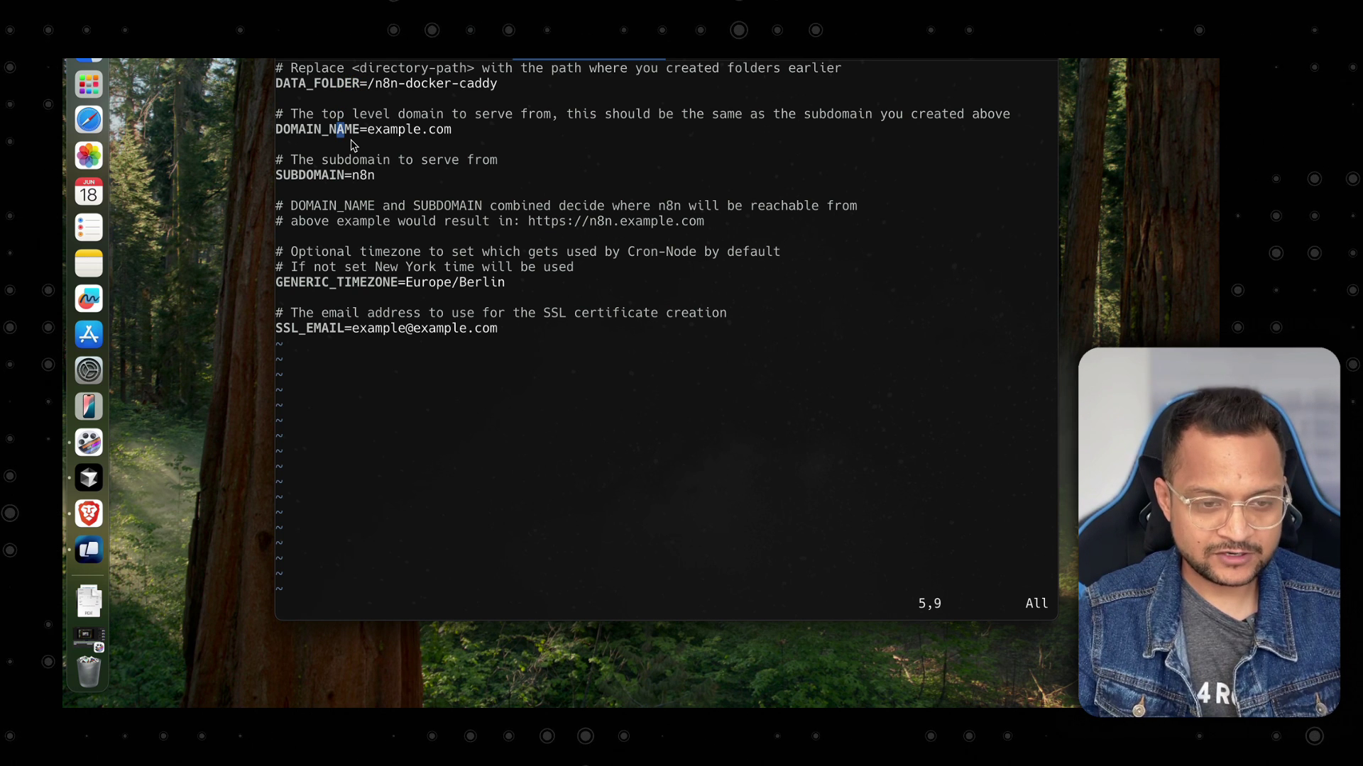
key(A)
key(BackSpace)
key(BackSpace)
key(BackSpace)
key(BackSpace)
key(BackSpace)
key(BackSpace)
key(BackSpace)
key(BackSpace)
key(BackSpace)
key(BackSpace)
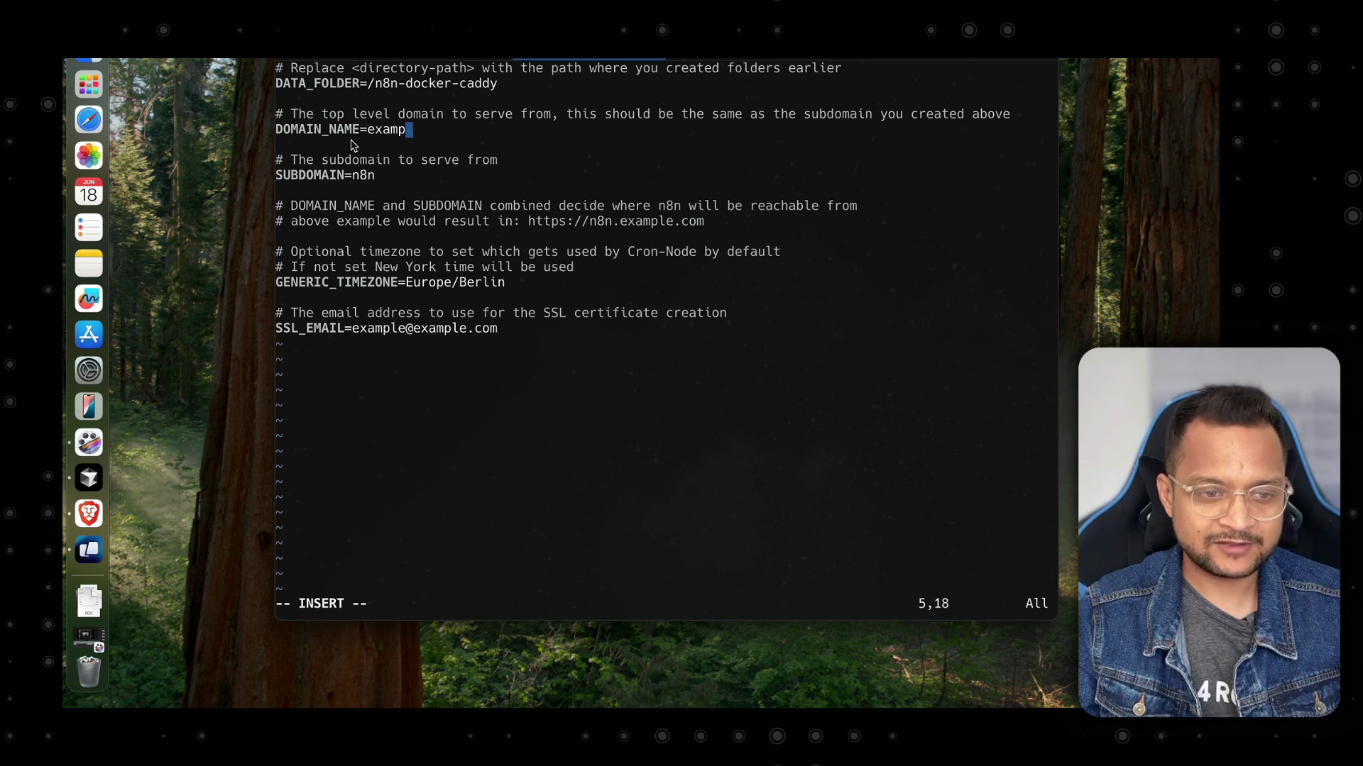
text(n8n)
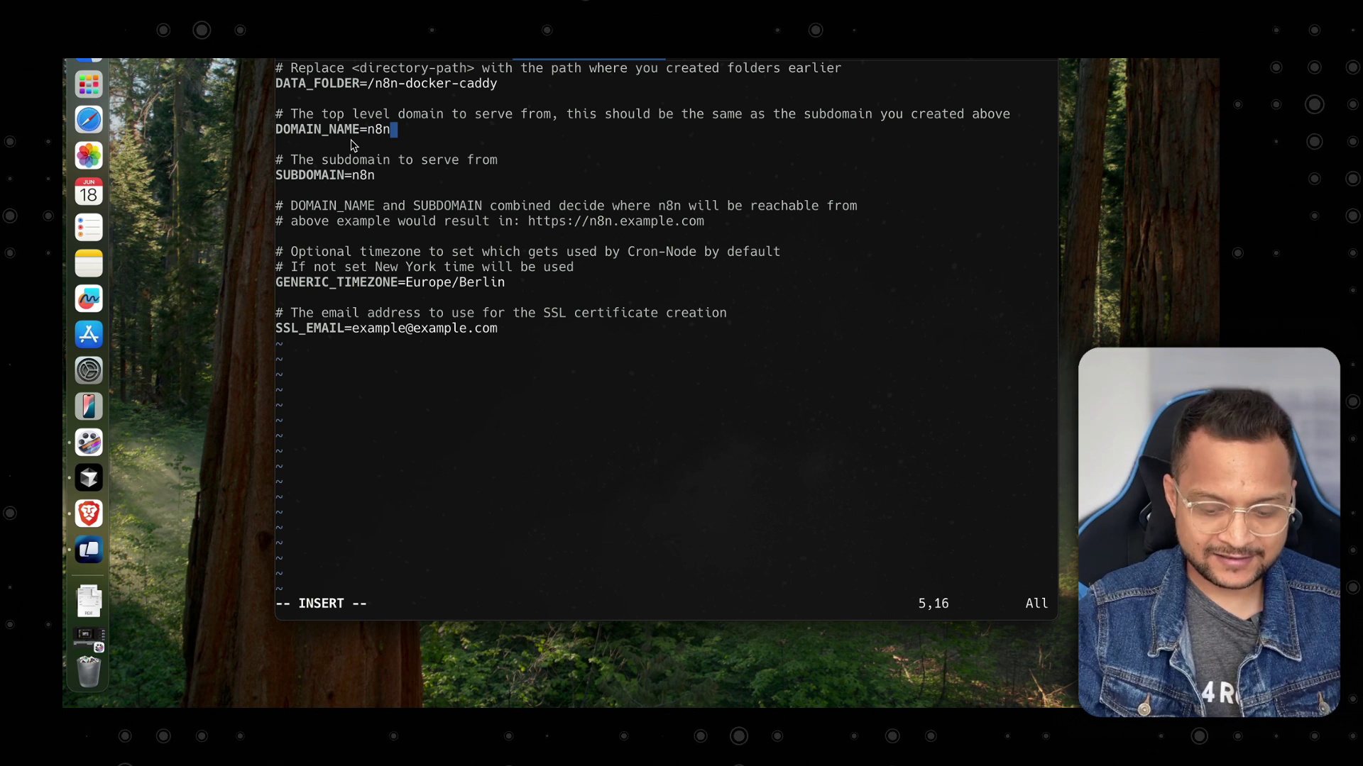
text(.bitfumes.com)
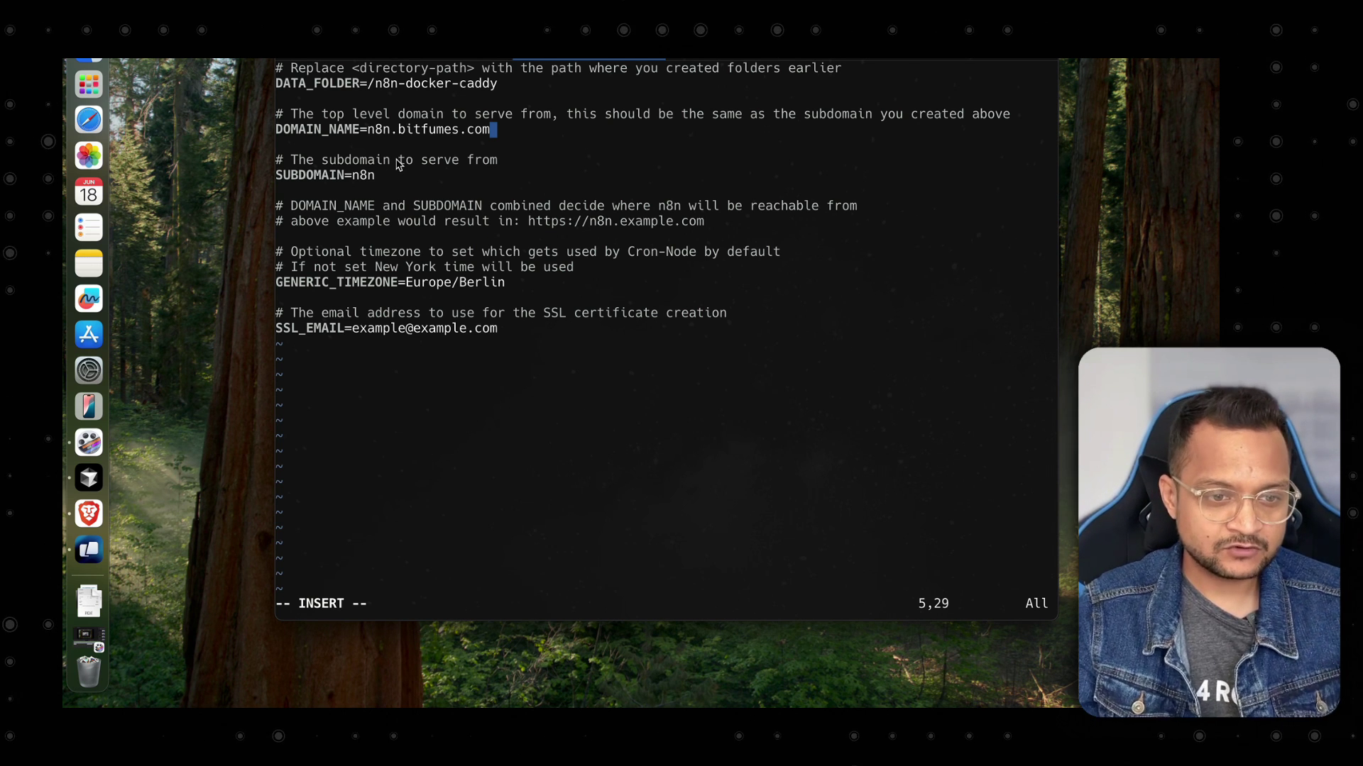
key(Left)
key(Left)
key(Left)
key(Left)
key(Left)
key(Left)
key(Left)
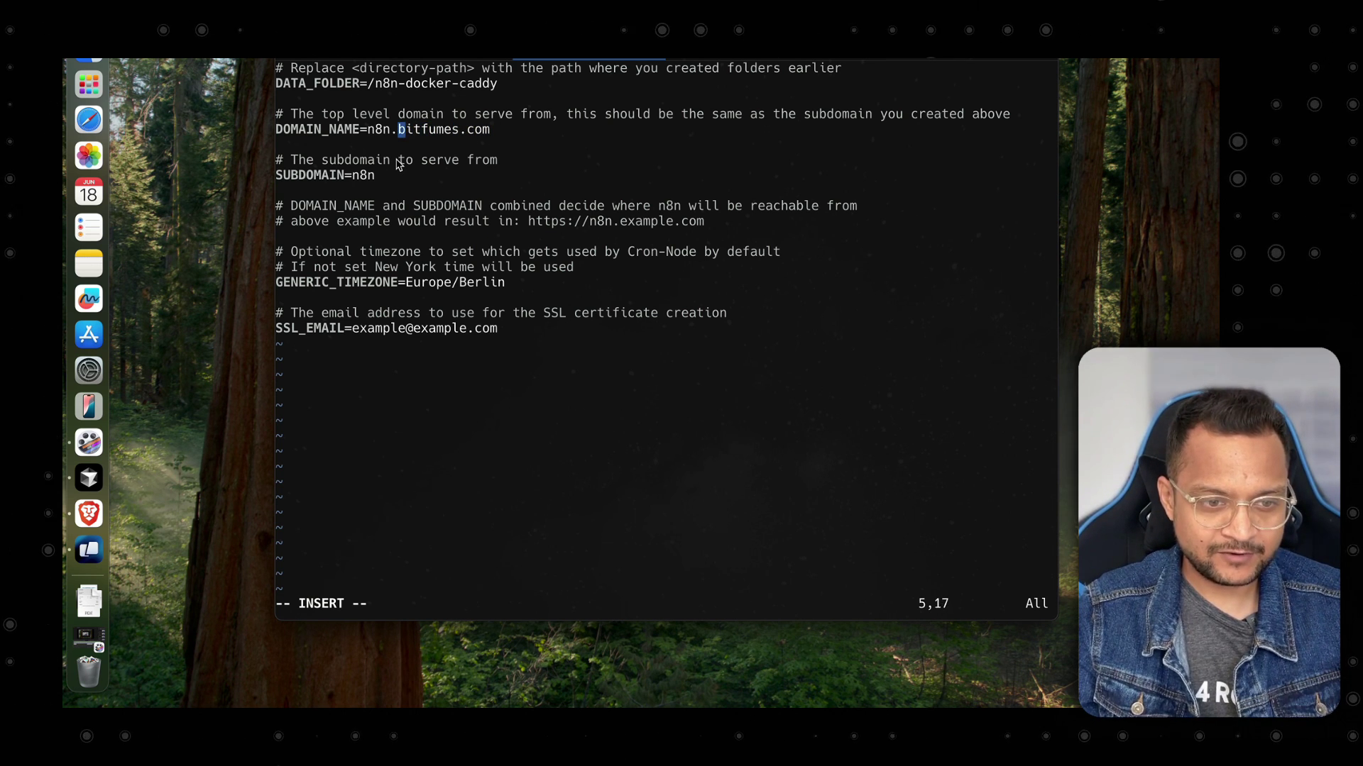
key(BackSpace)
key(BackSpace)
key(BackSpace)
text(=)
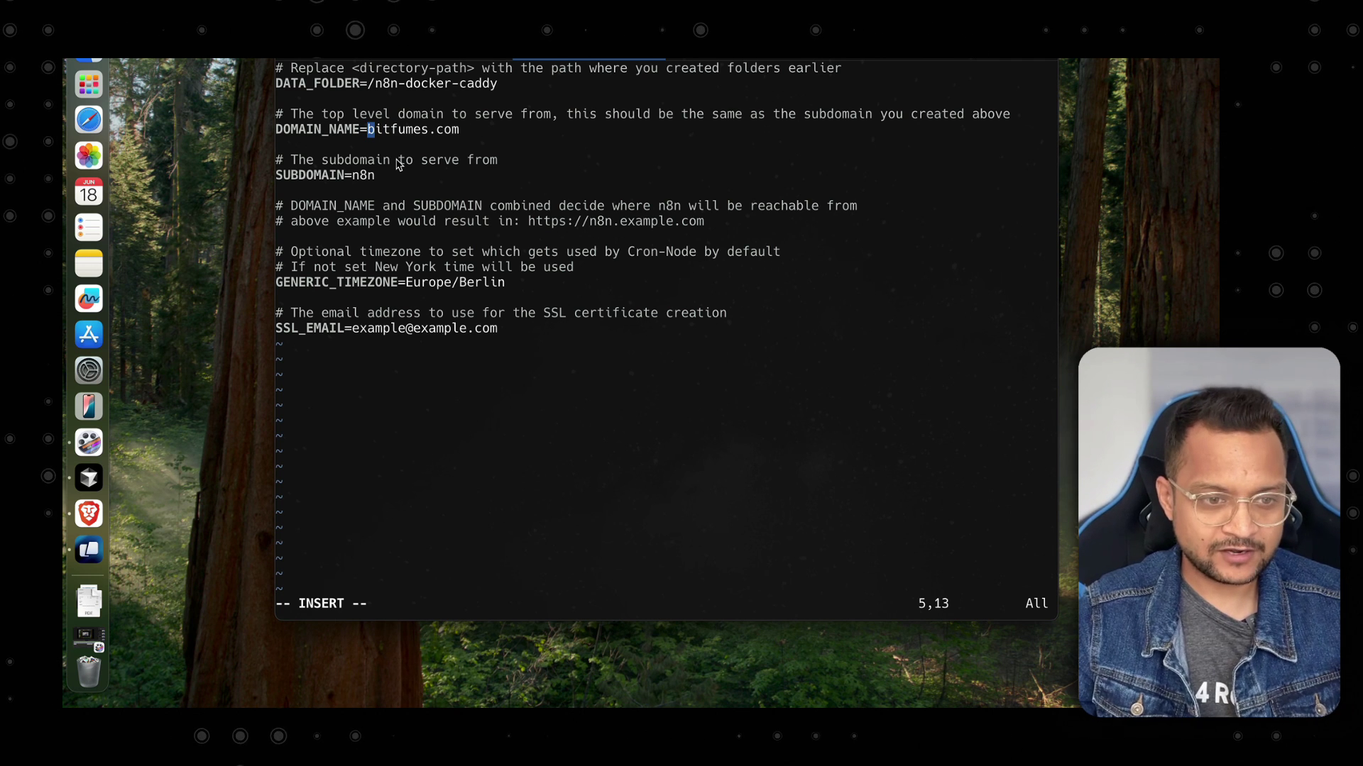
Check SUBDOMAIN=n8n and the SSL email line, then save .env and exit vim.
drag(390, 176, 344, 178)
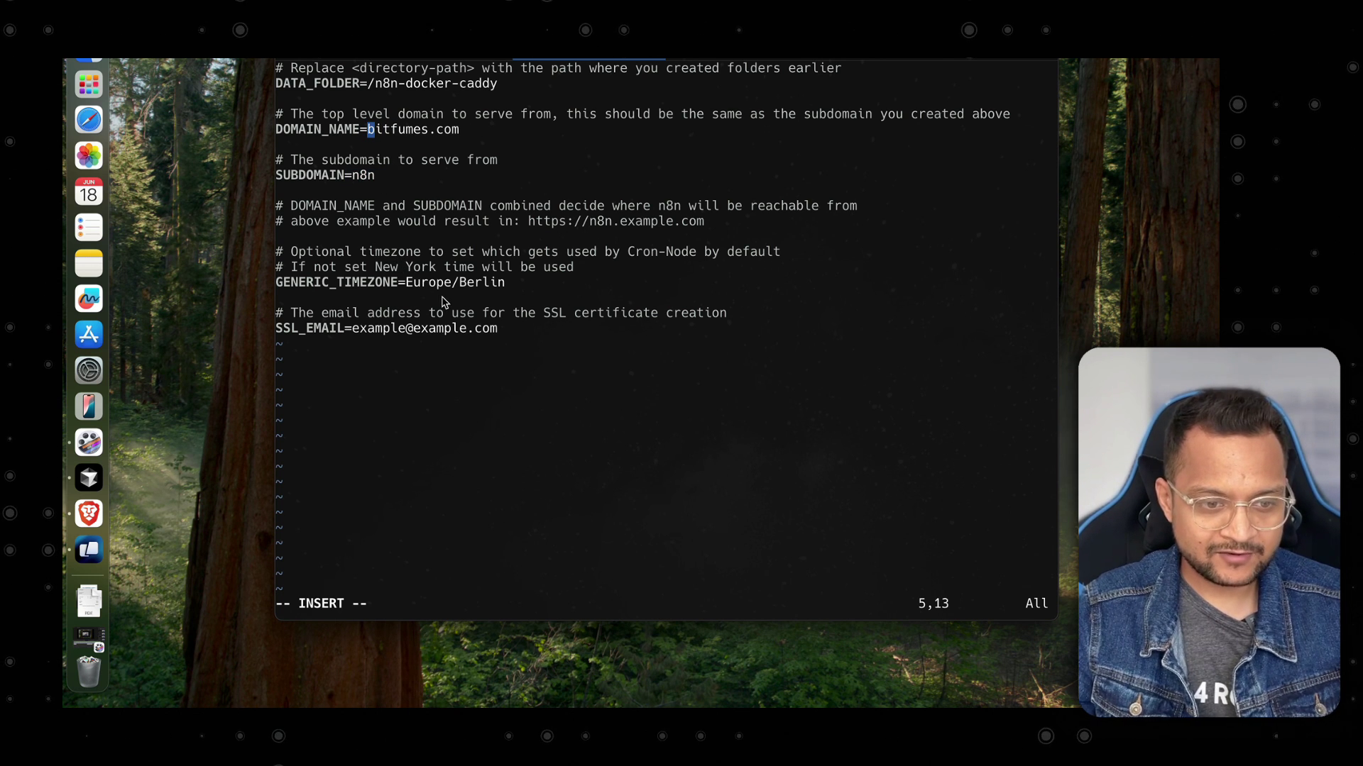
key(Down)
key(Down)
key(Down)
key(Down)
key(Down)
key(Down)
key(Down)
key(Down)
key(Down)
key(Down)
key(Down)
key(Down)
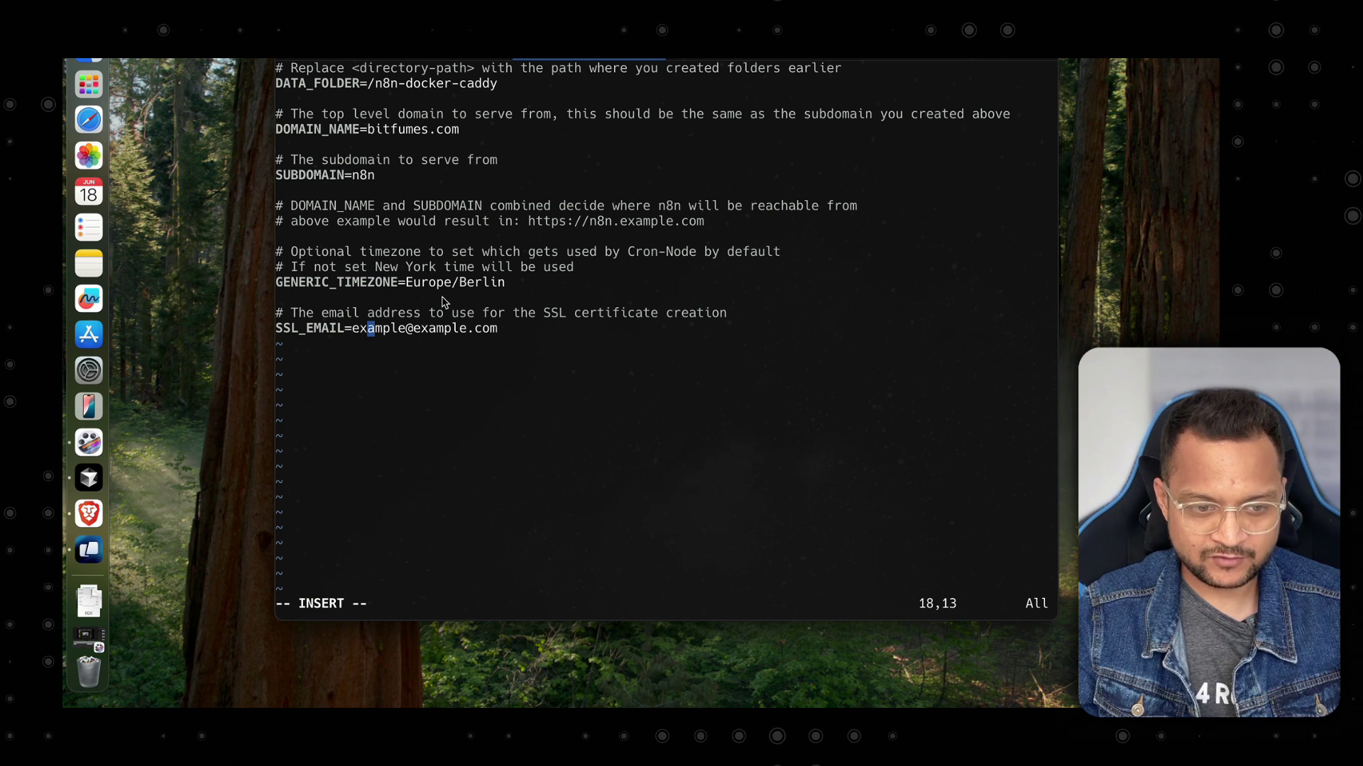
key(Escape)
text(:wq)
key(Return)
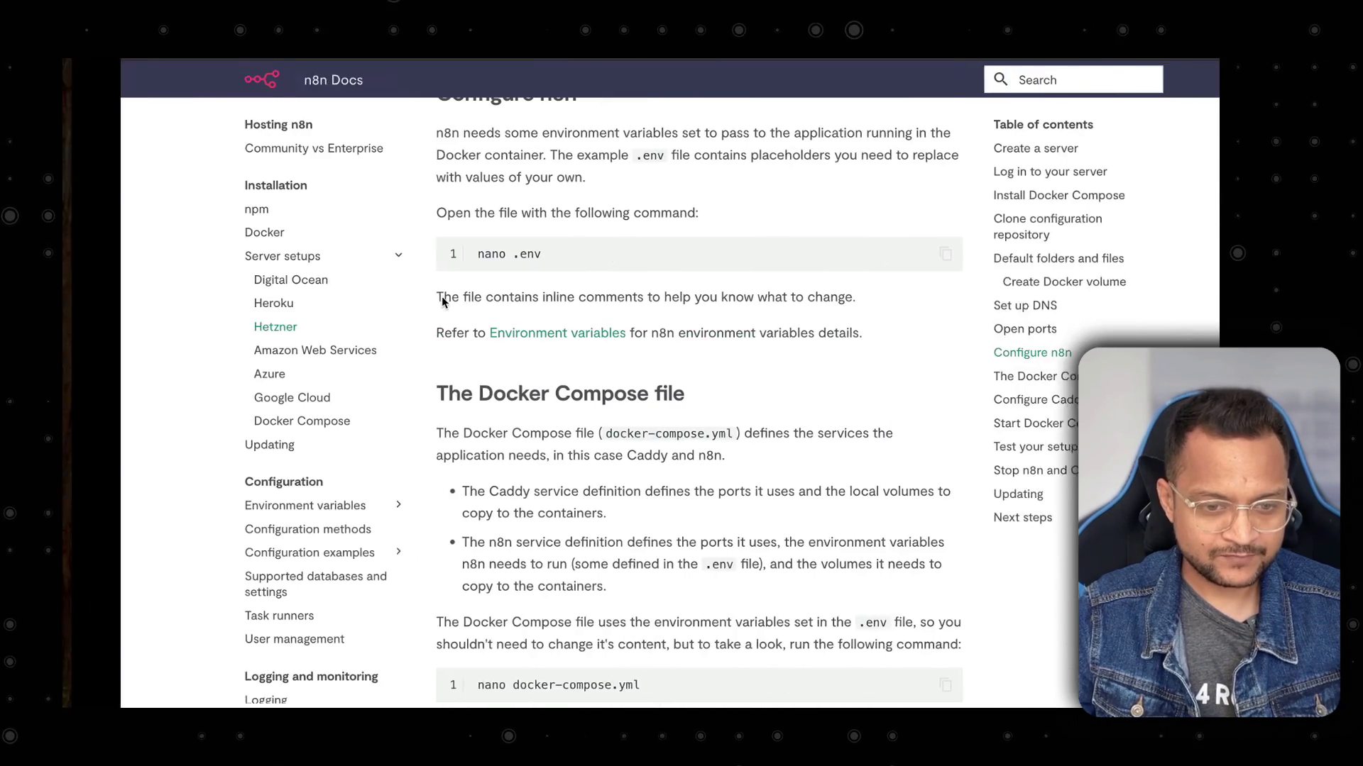
Open docker-compose.yml in vim and scroll through its caddy, n8n and volumes sections.
scroll(653, 363, down, 5)
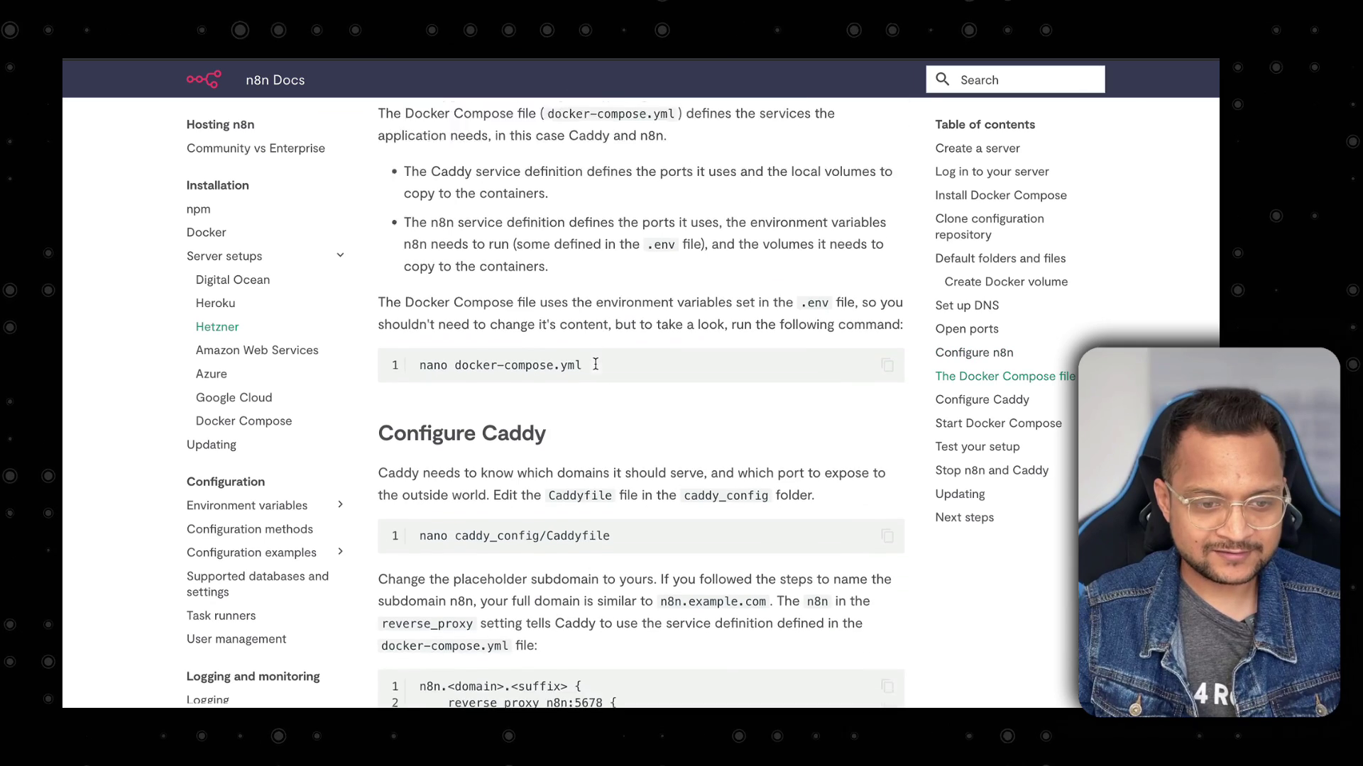
drag(451, 315, 611, 283)
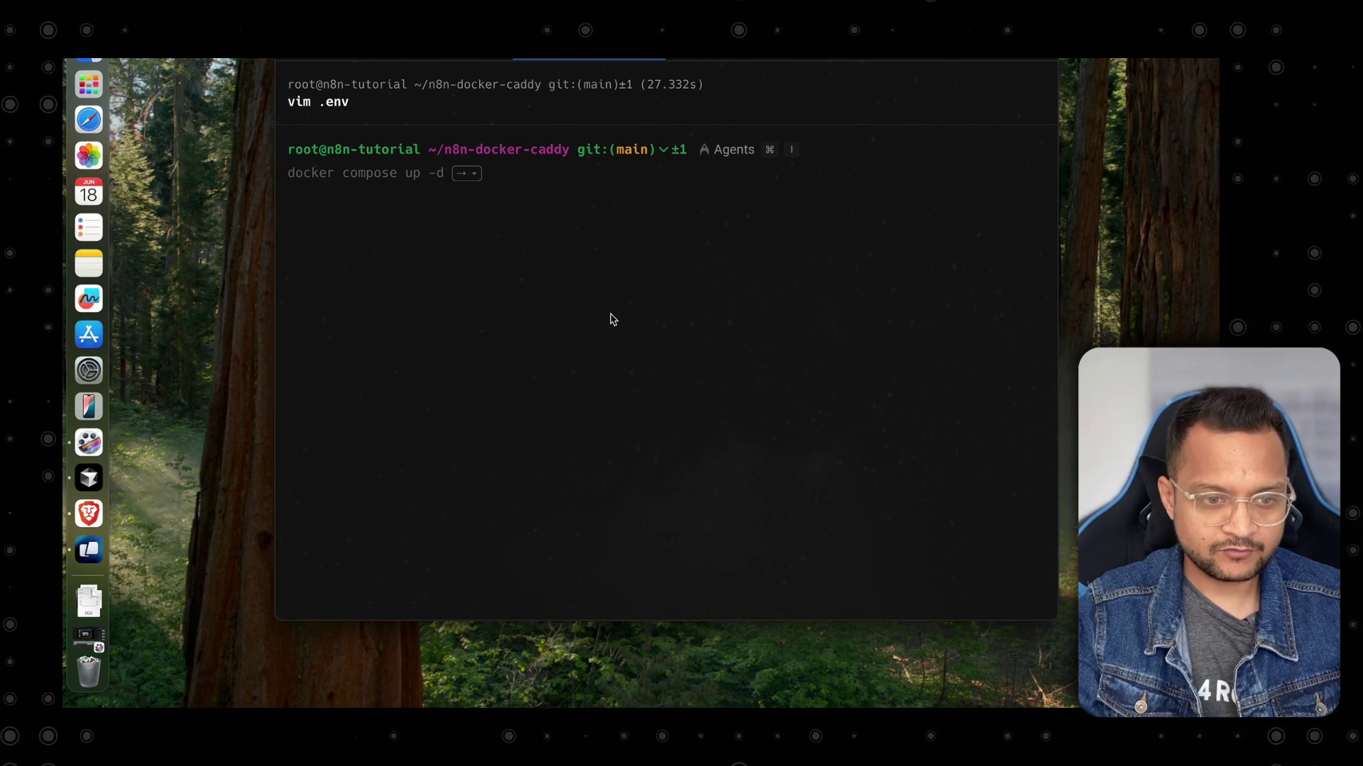
text(vim docker)
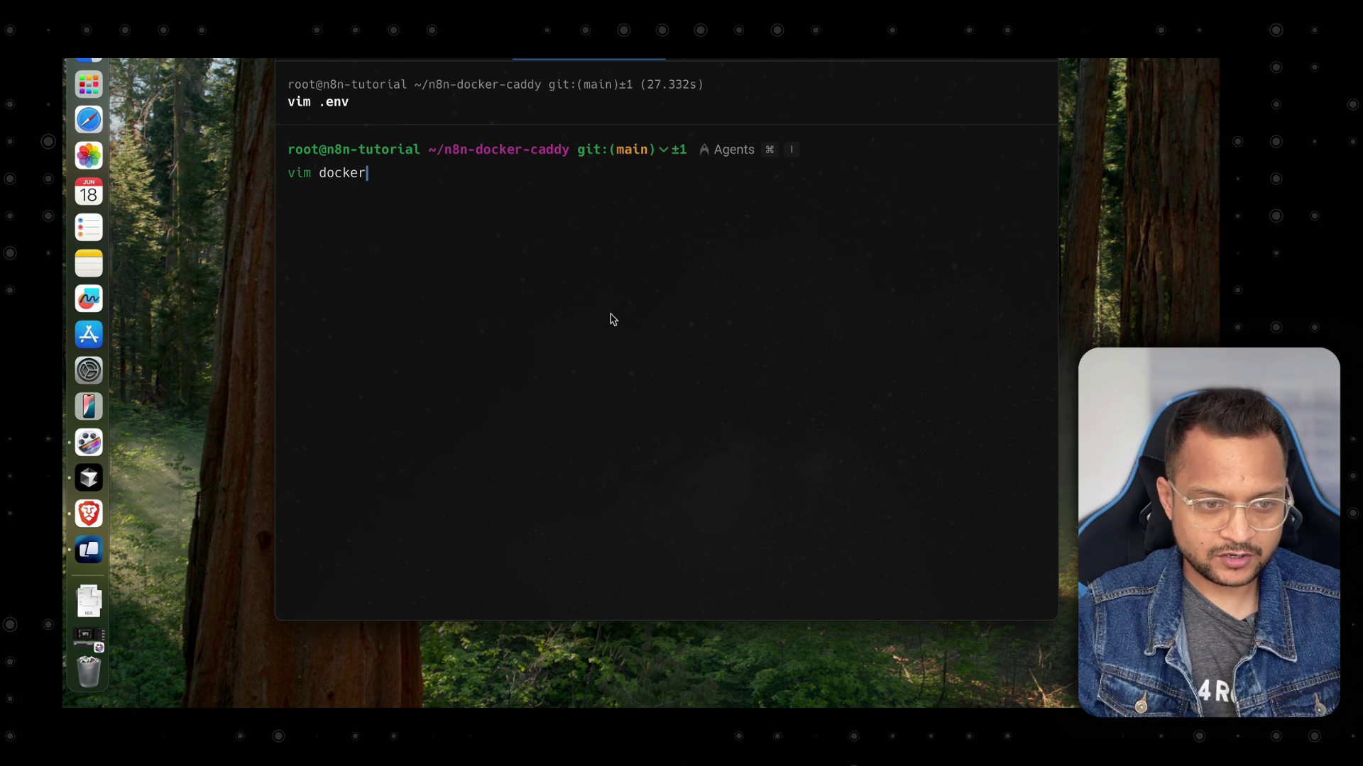
text(-c)
key(Right)
key(Return)
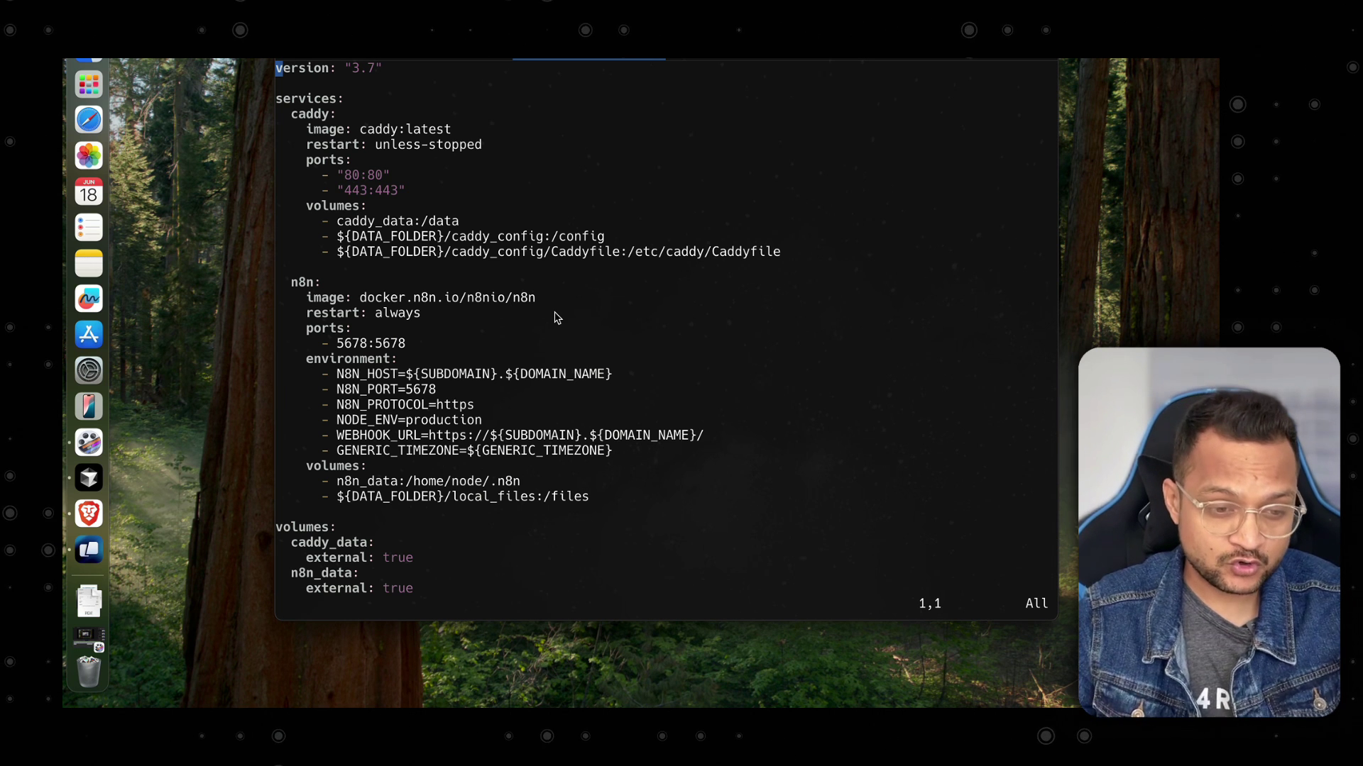
scroll(557, 318, down, 3)
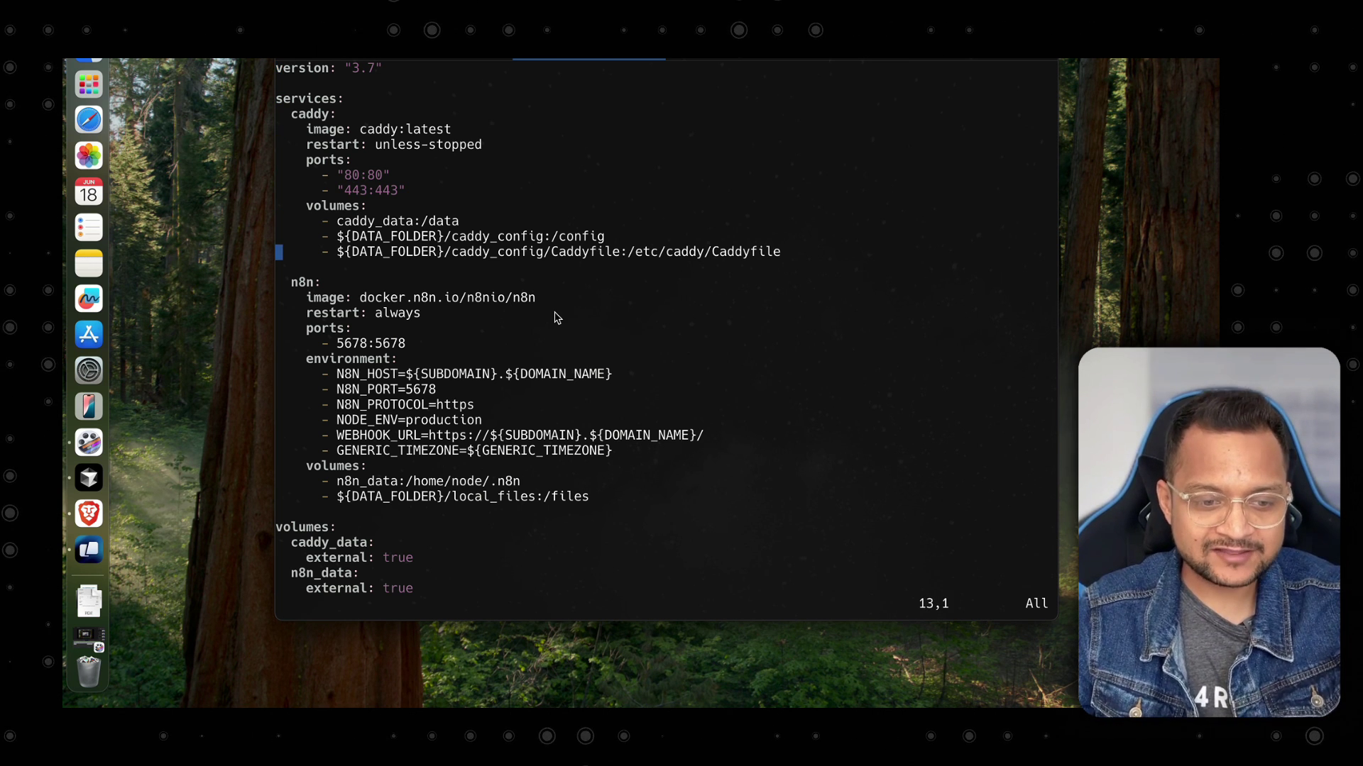
scroll(557, 318, down, 3)
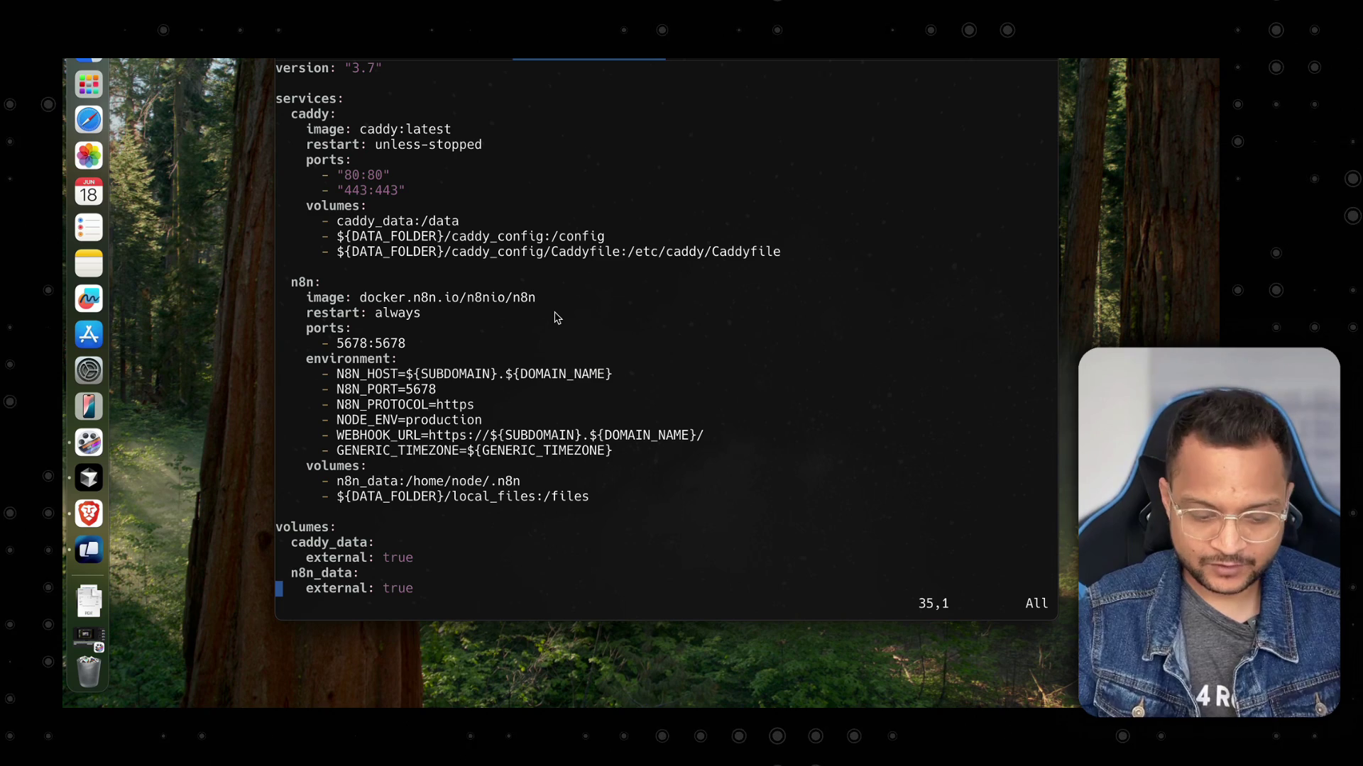
Close docker-compose.yml and copy the caddy_config/Caddyfile path from the docs.
text(:wq)
key(Return)
key(ctrl+Right)
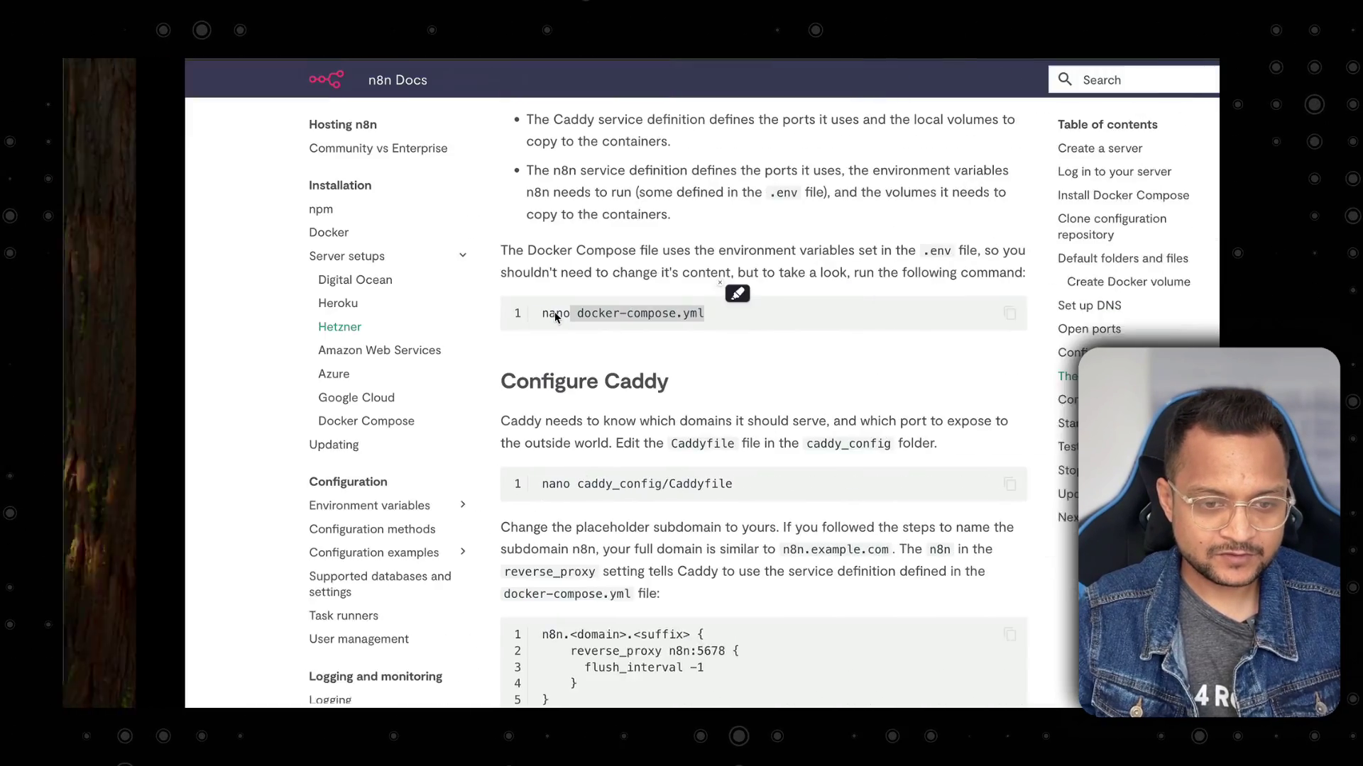
scroll(555, 313, down, 3)
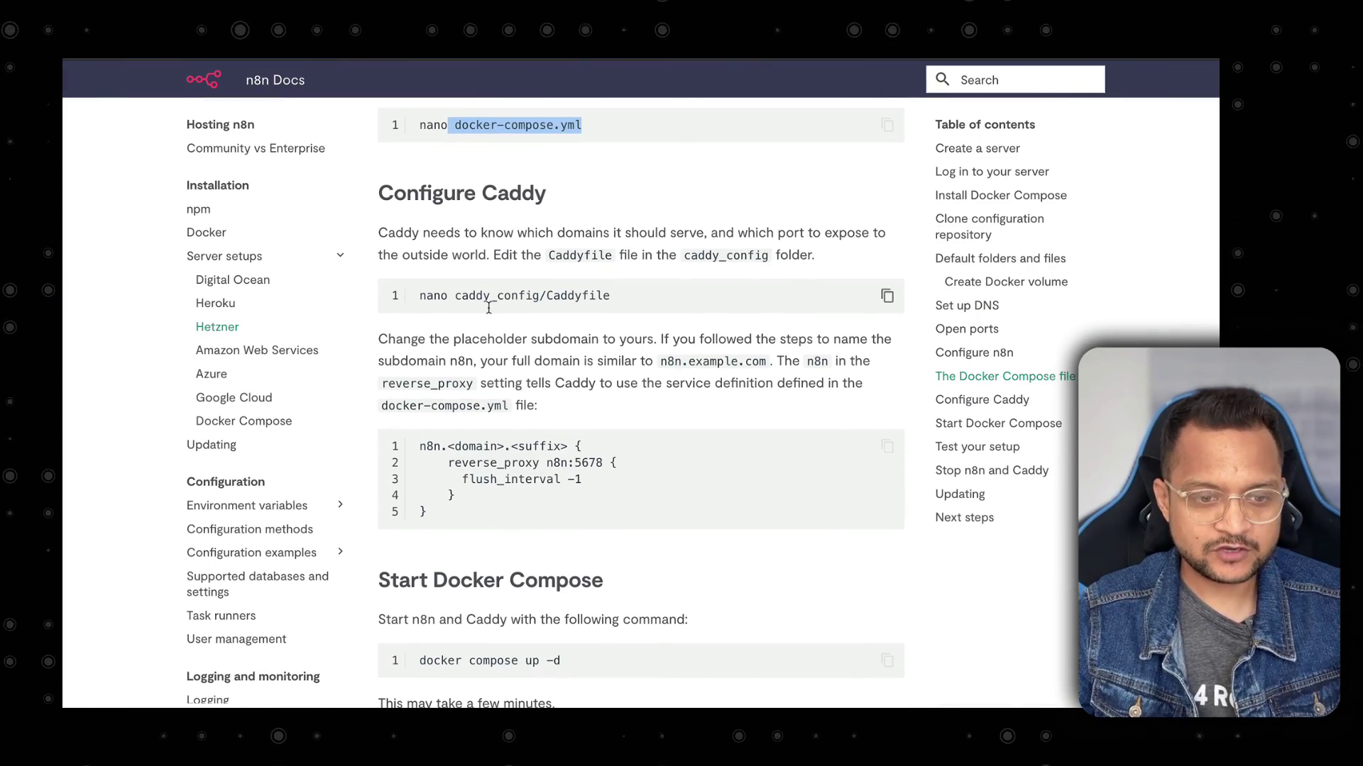
drag(455, 301, 610, 297)
key(super+c)
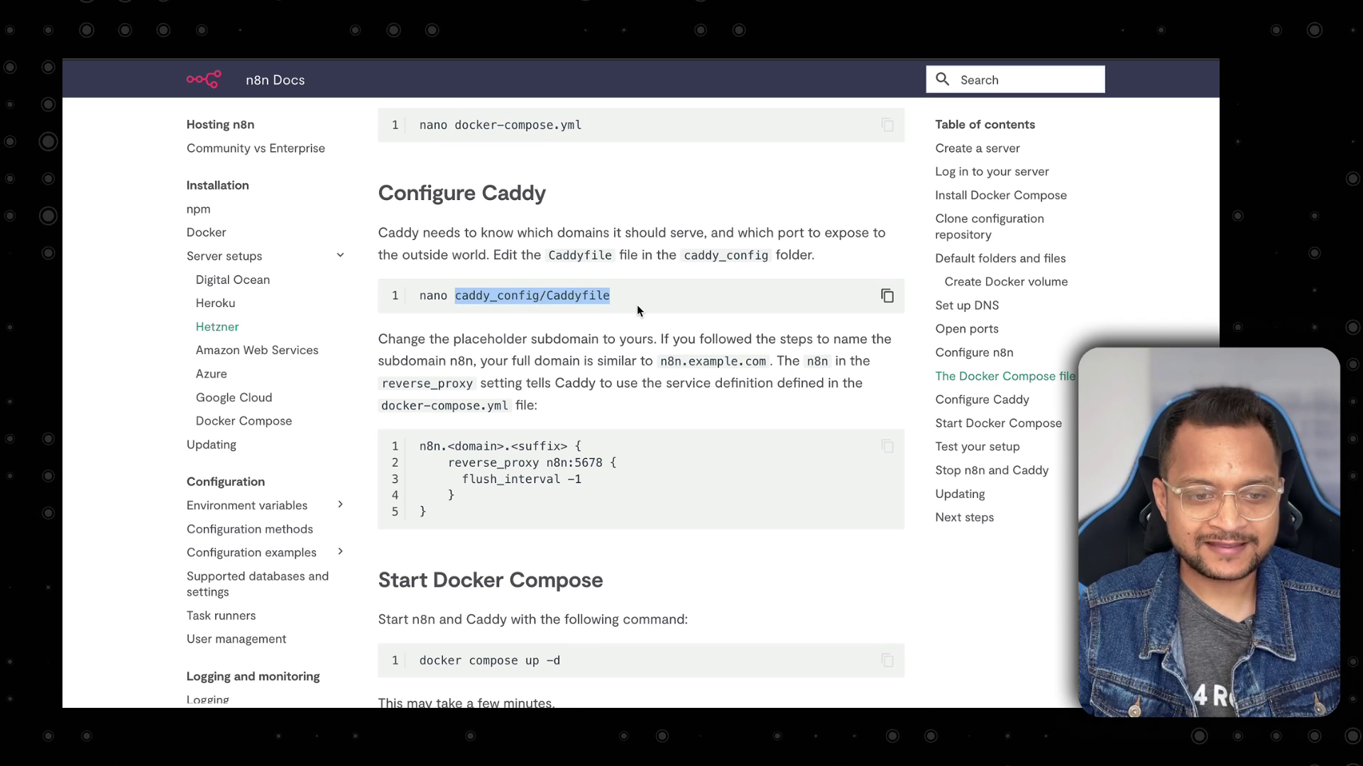
key(ctrl+Left)
Open the Caddyfile in vim, set the site address to n8n.bitfumes.com, and save.
text(vim)
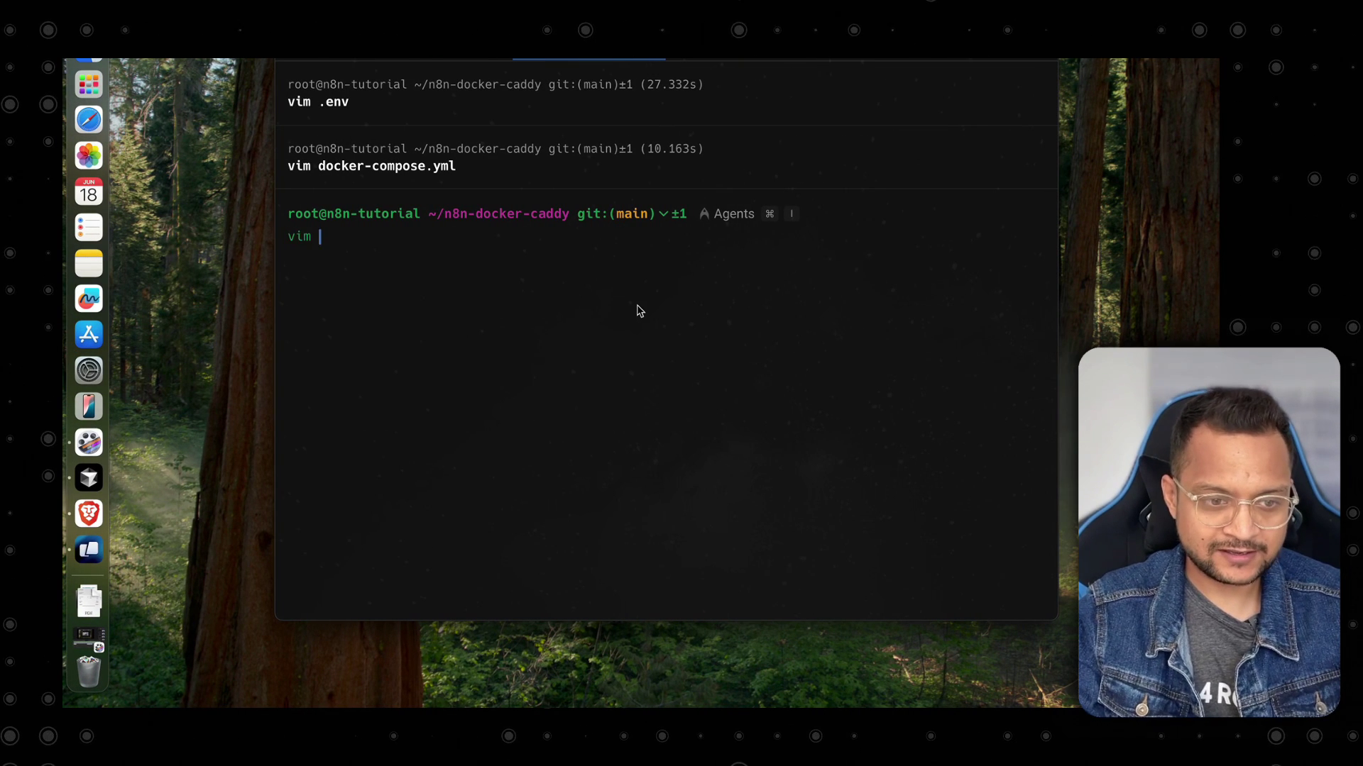
key(super+v)
key(Return)
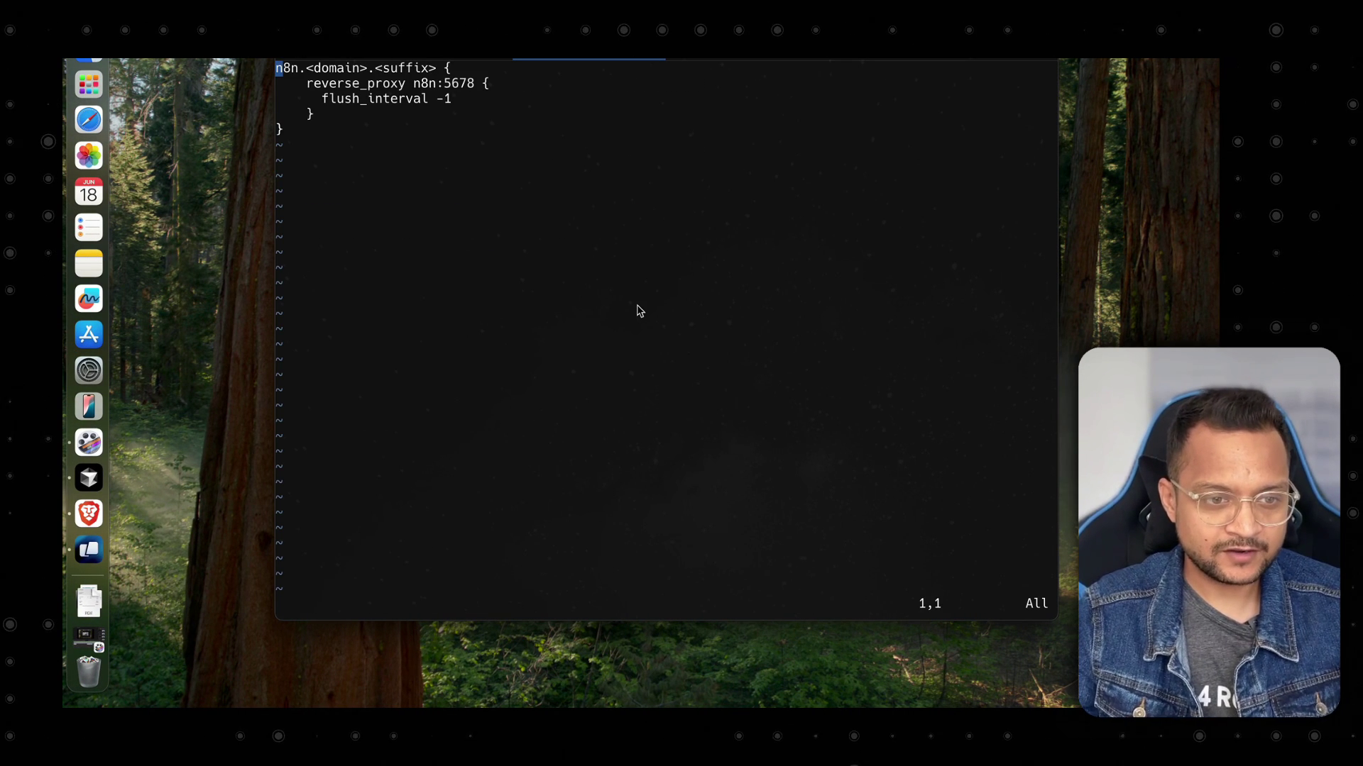
key(l)
key(l)
key(l)
key(l)
key(l)
key(l)
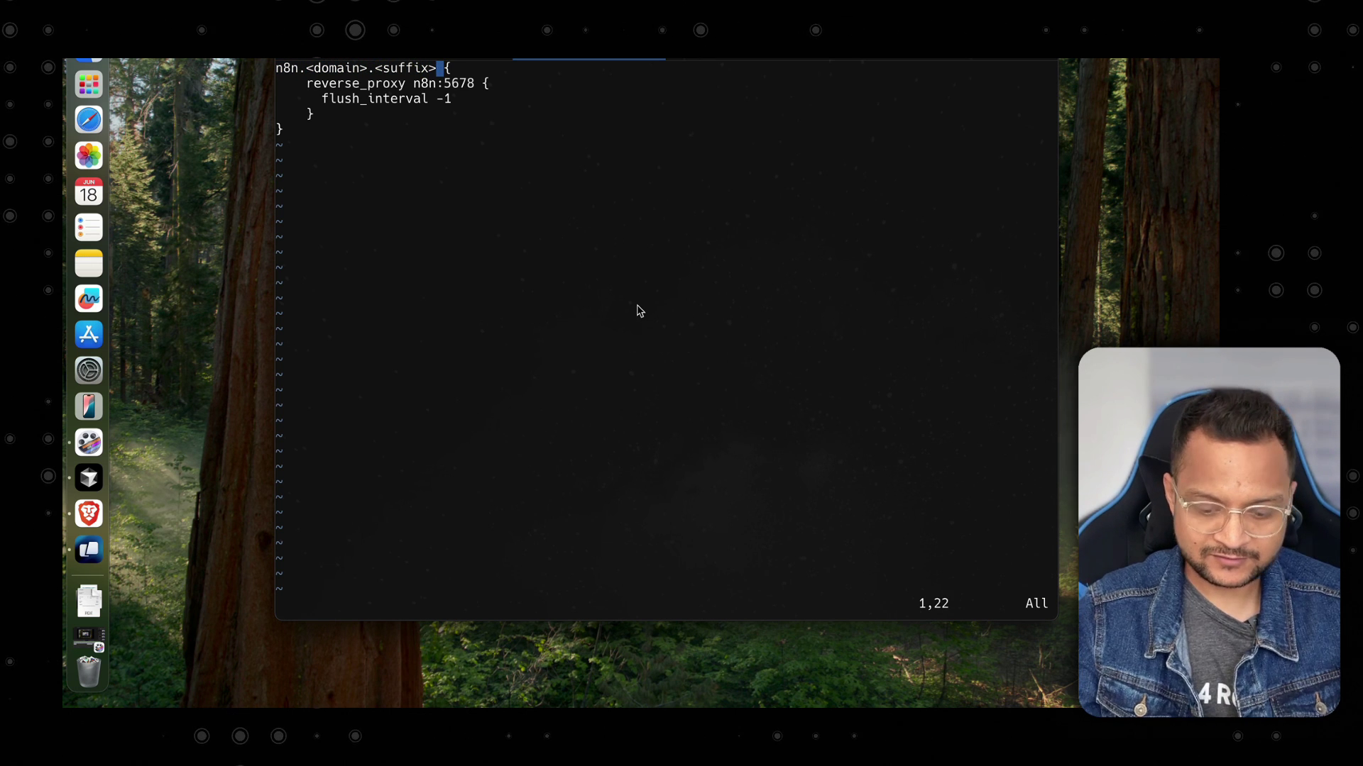
key(BackSpace)
key(BackSpace)
key(BackSpace)
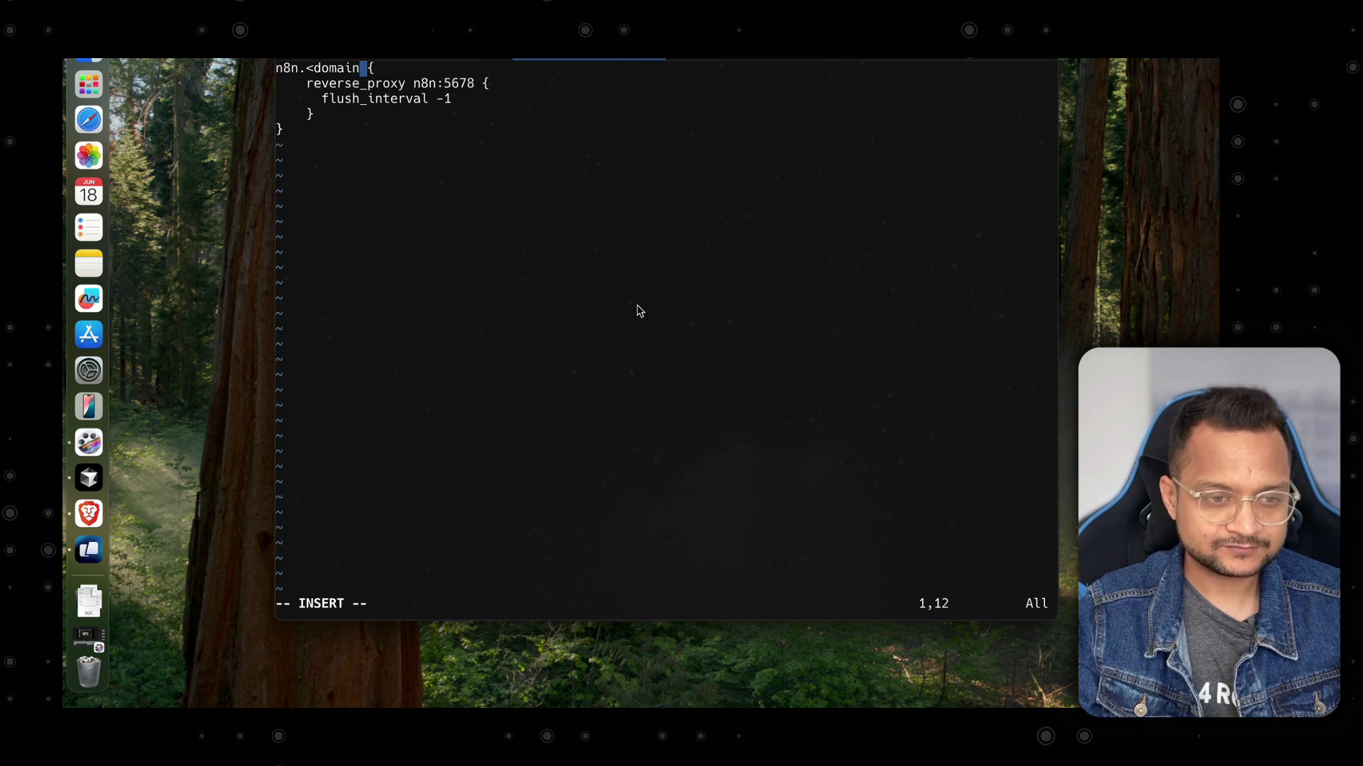
key(BackSpace)
key(BackSpace)
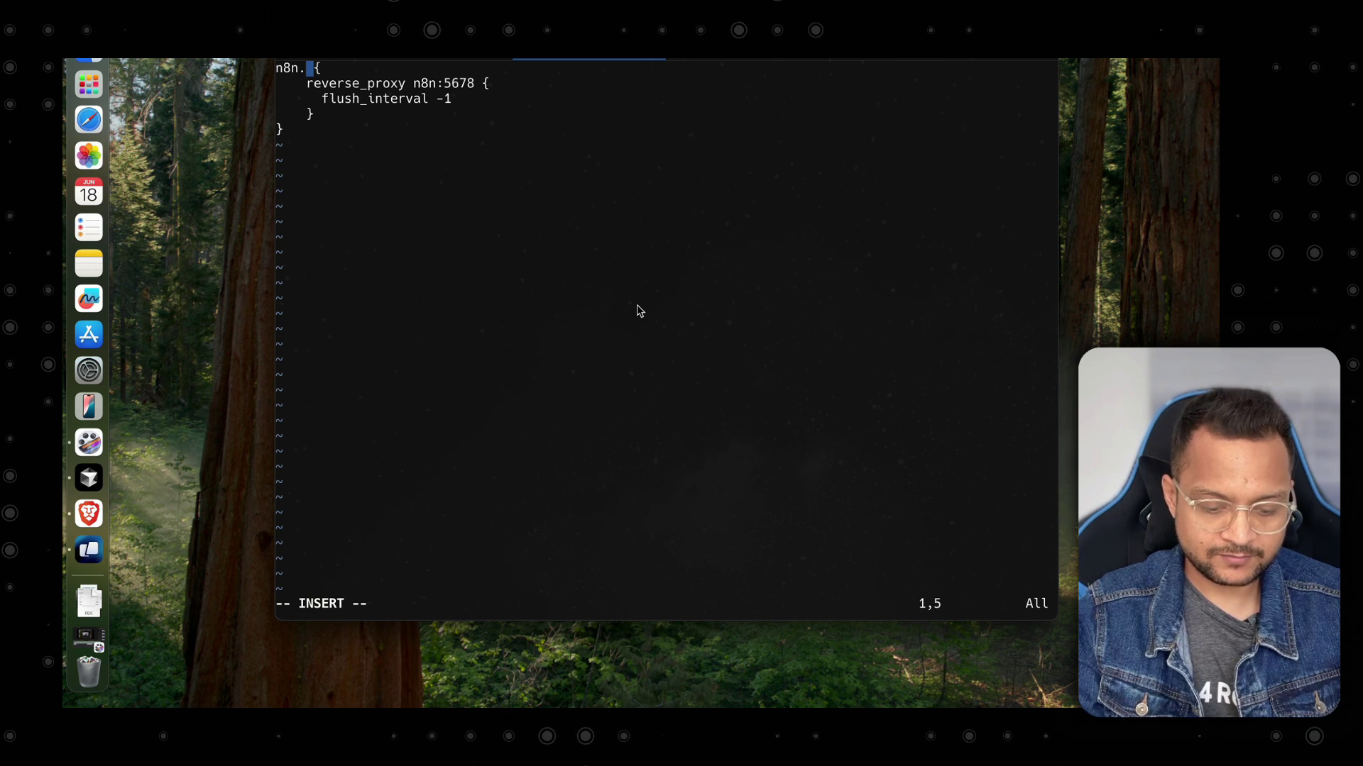
text(bitfumes.com)
key(Escape)
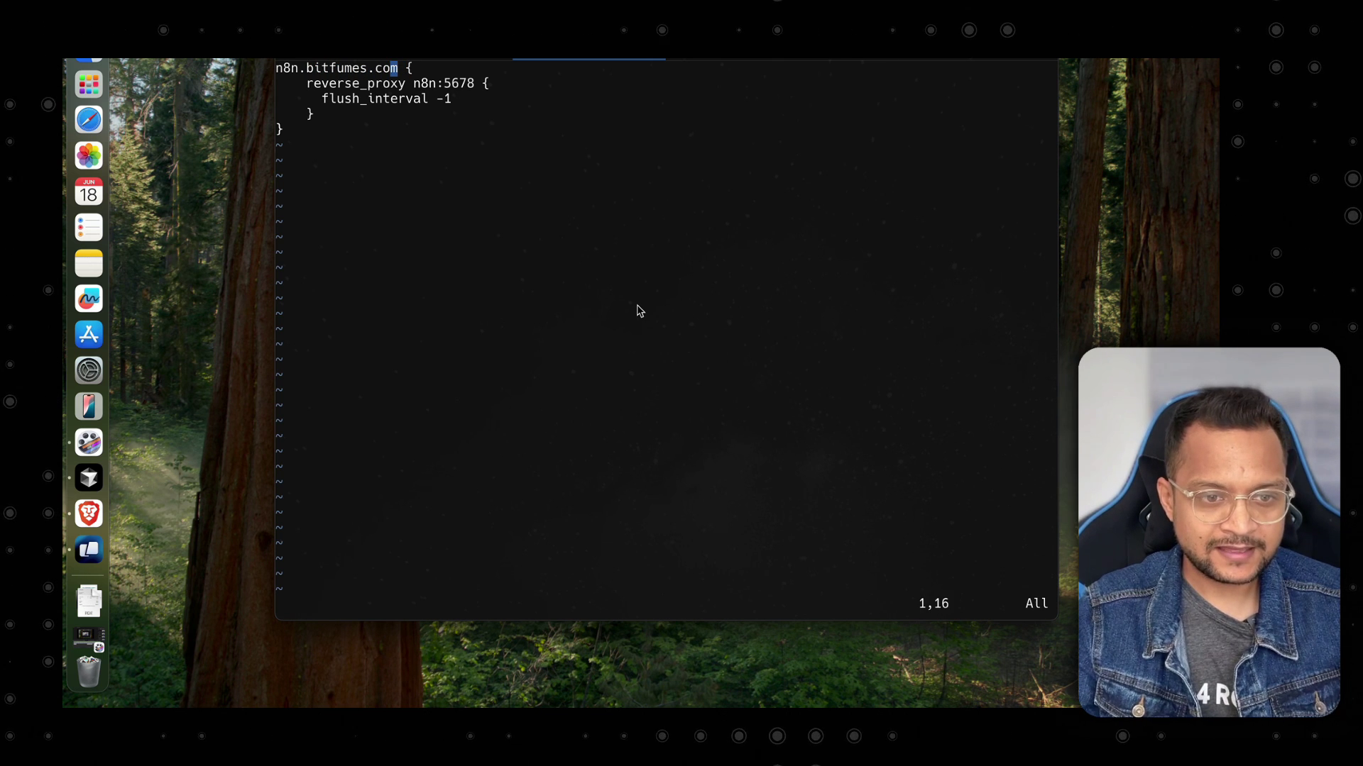
text(:wq)
key(Return)
key(super+Tab)
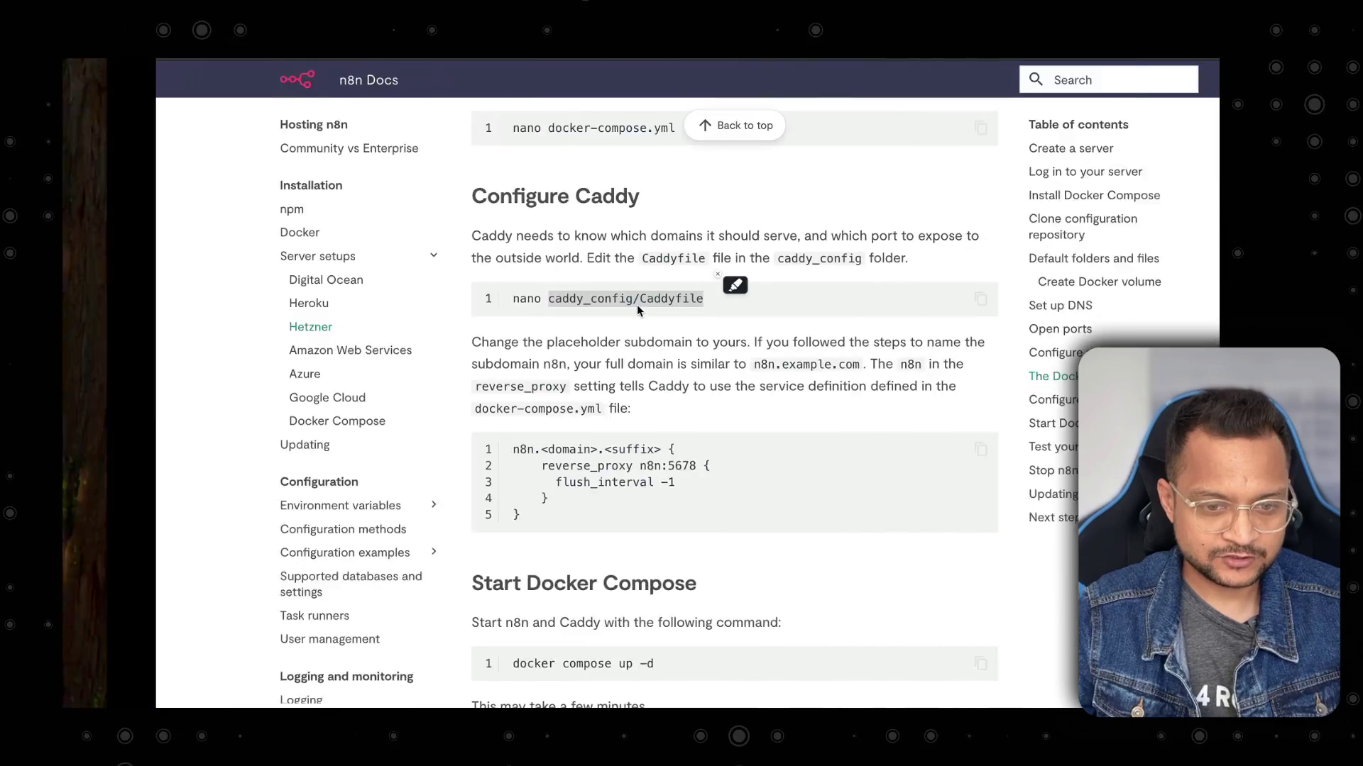
Copy the docs' docker compose up -d command and clear the terminal.
scroll(677, 442, down, 5)
scroll(676, 442, down, 1)
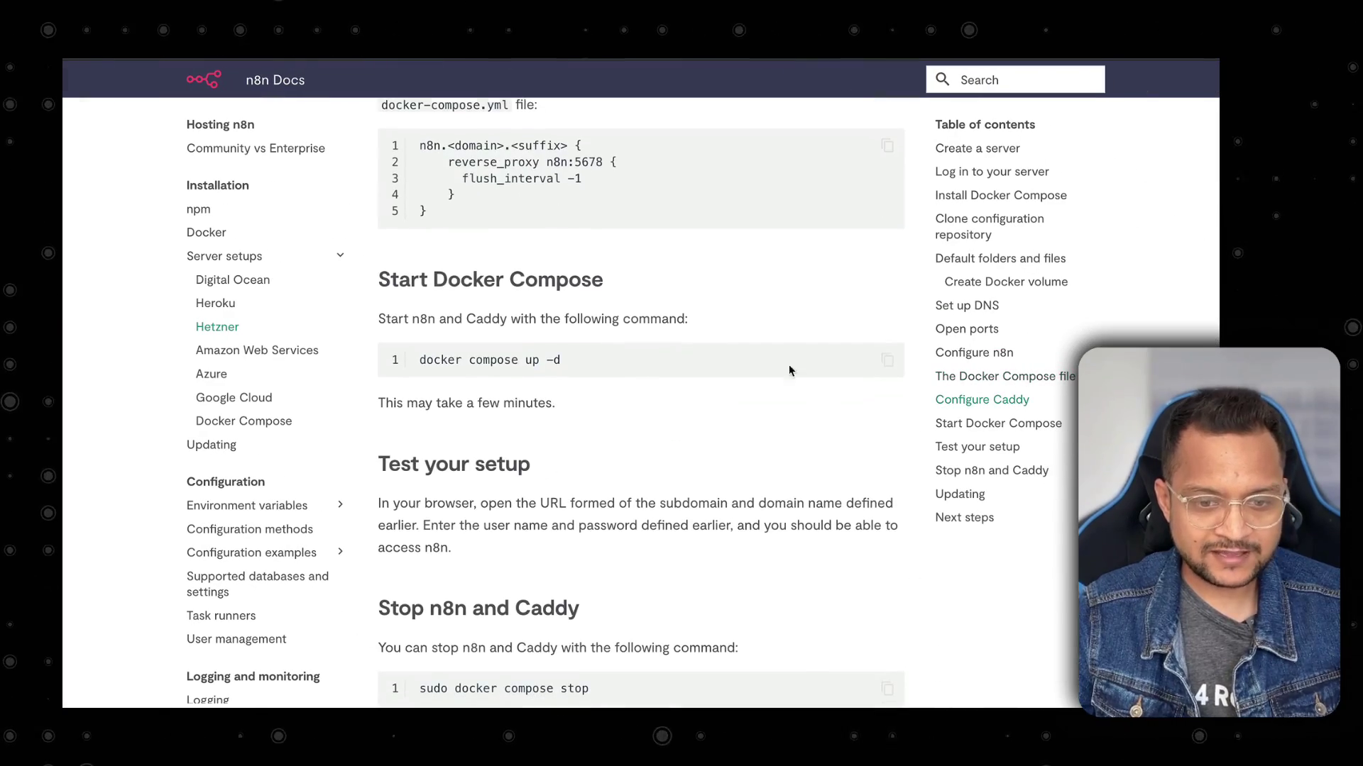
click(888, 361)
key(super+Tab)
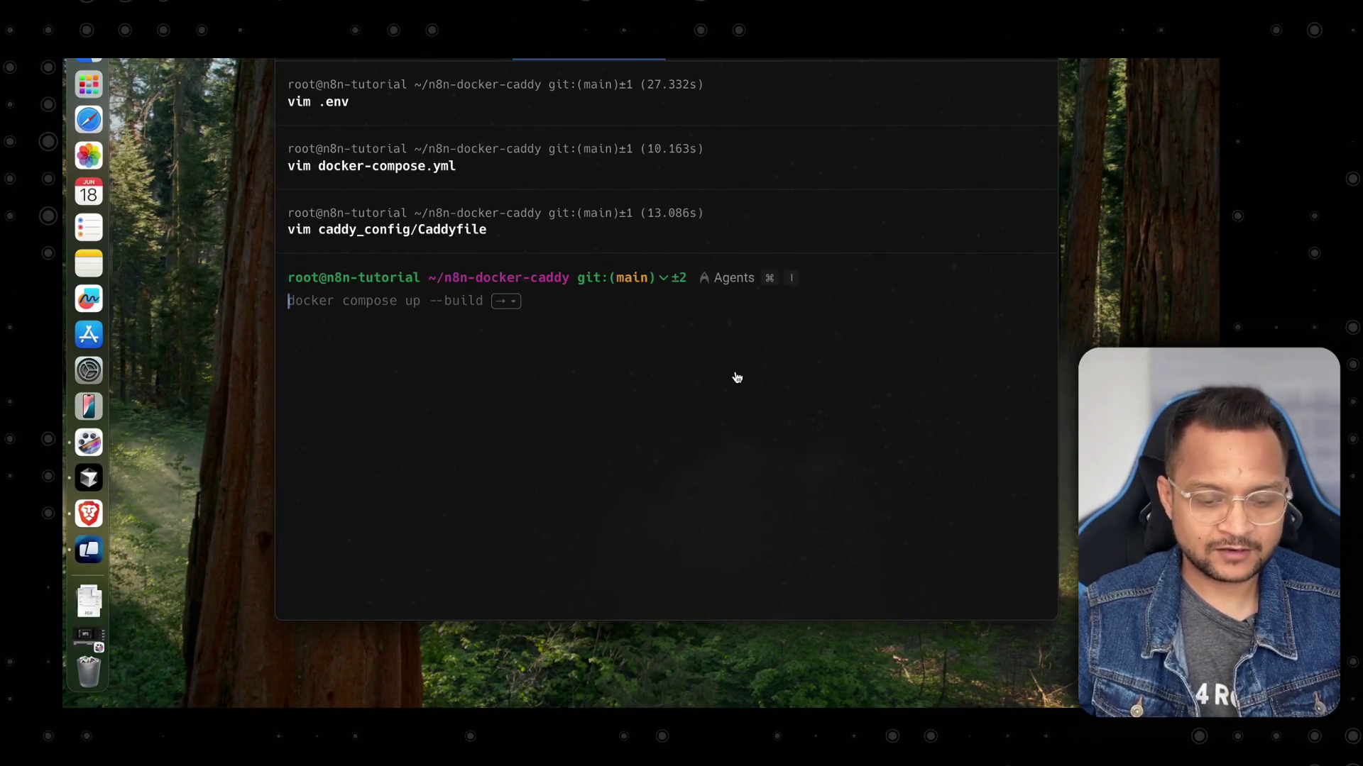
key(super+k)
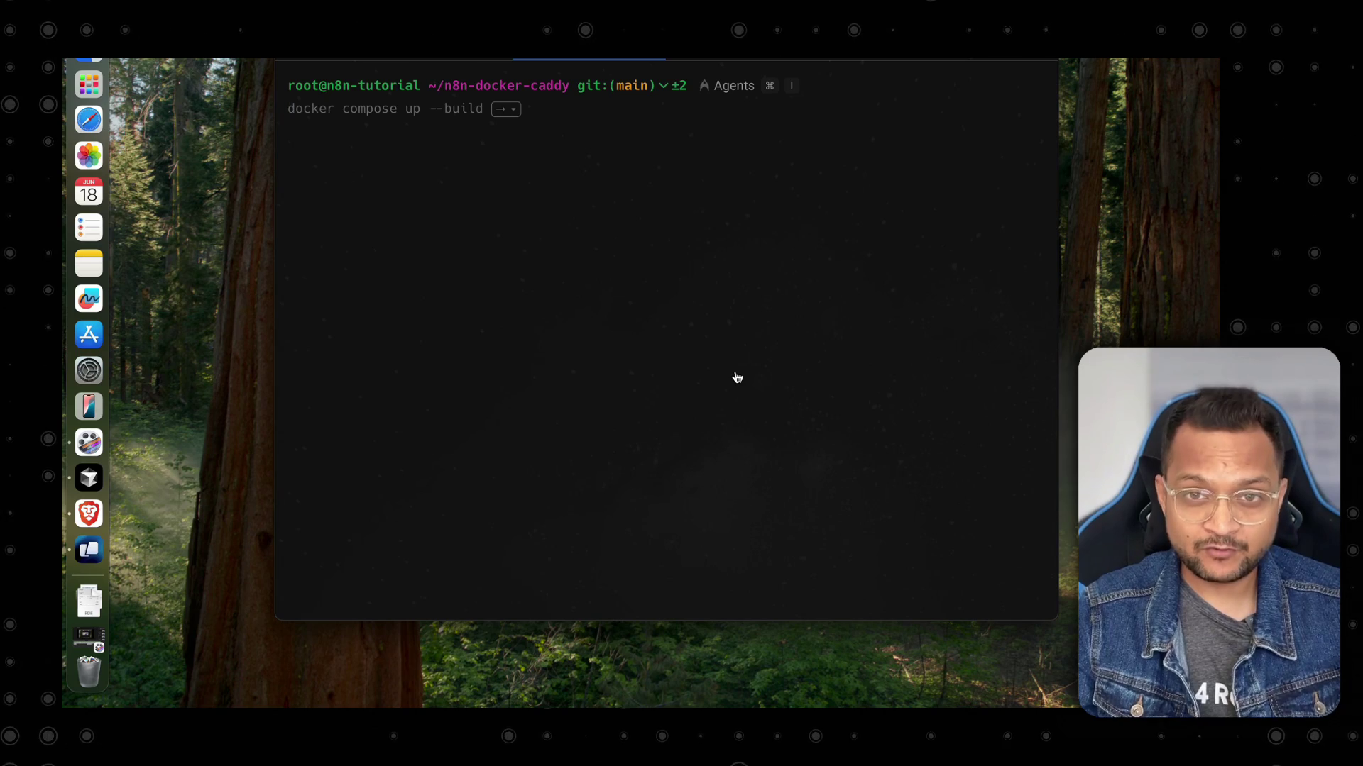
key(super+Tab)
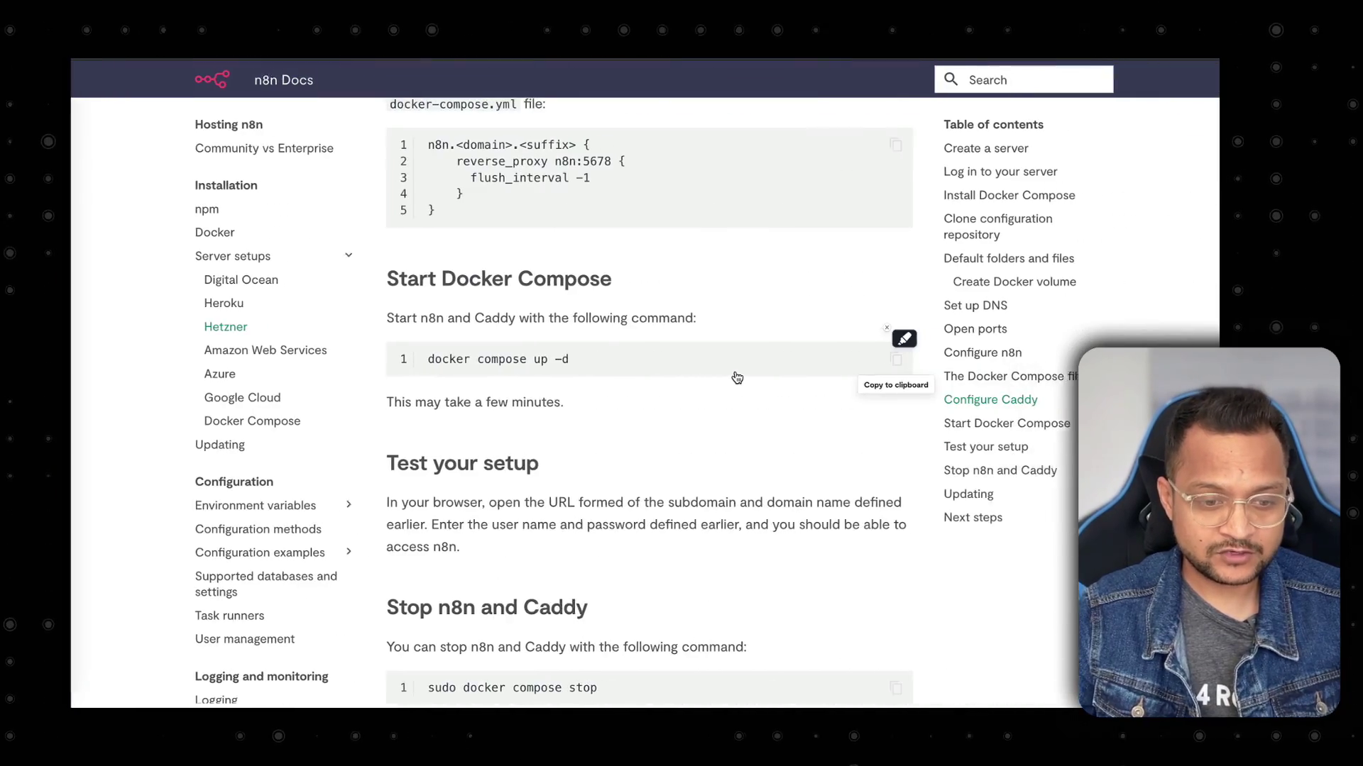
Scroll back to Set up DNS and highlight the instructions for a new A record.
scroll(735, 376, down, 8)
scroll(735, 375, up, 15)
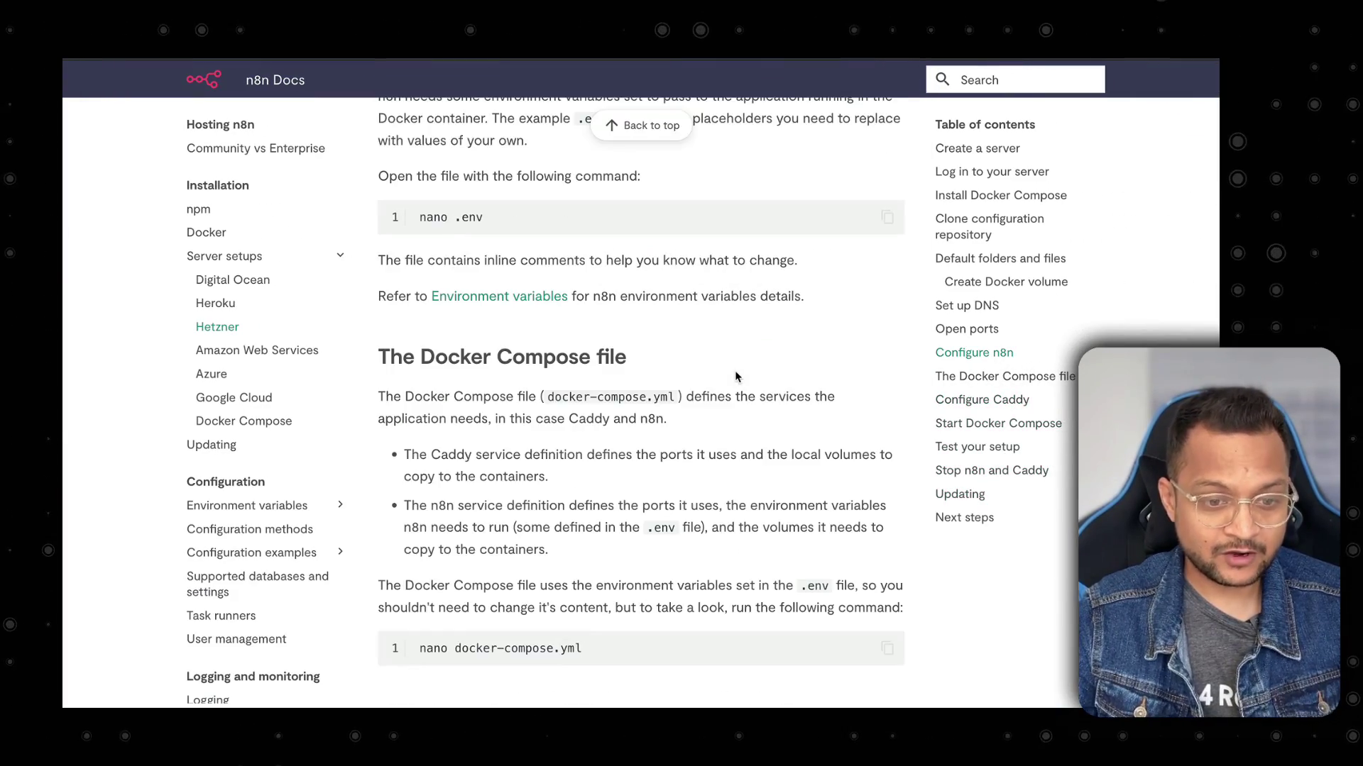
scroll(736, 374, up, 3)
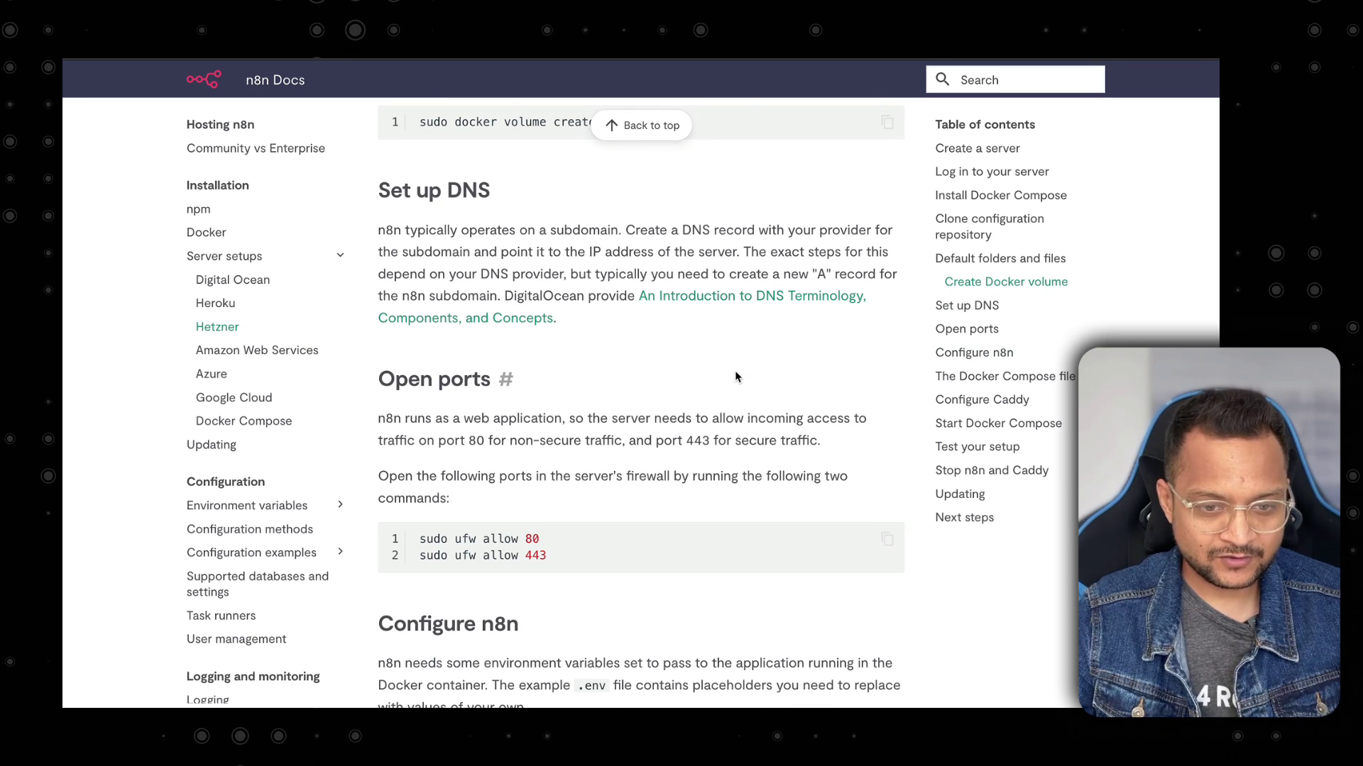
scroll(646, 318, up, 1)
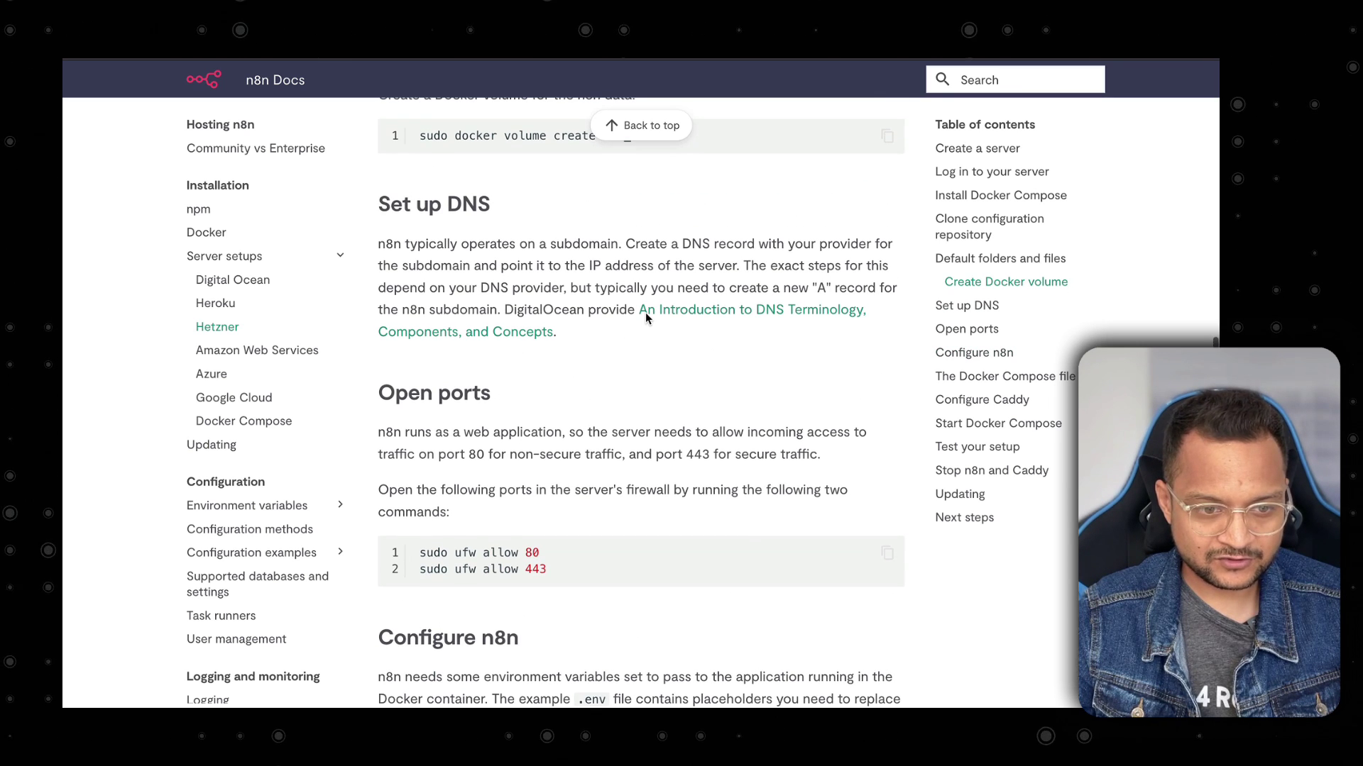
drag(670, 248, 873, 245)
mouse_move(813, 288)
mouse_down()
mouse_move(848, 288)
mouse_move(441, 310)
mouse_move(500, 310)
mouse_up()
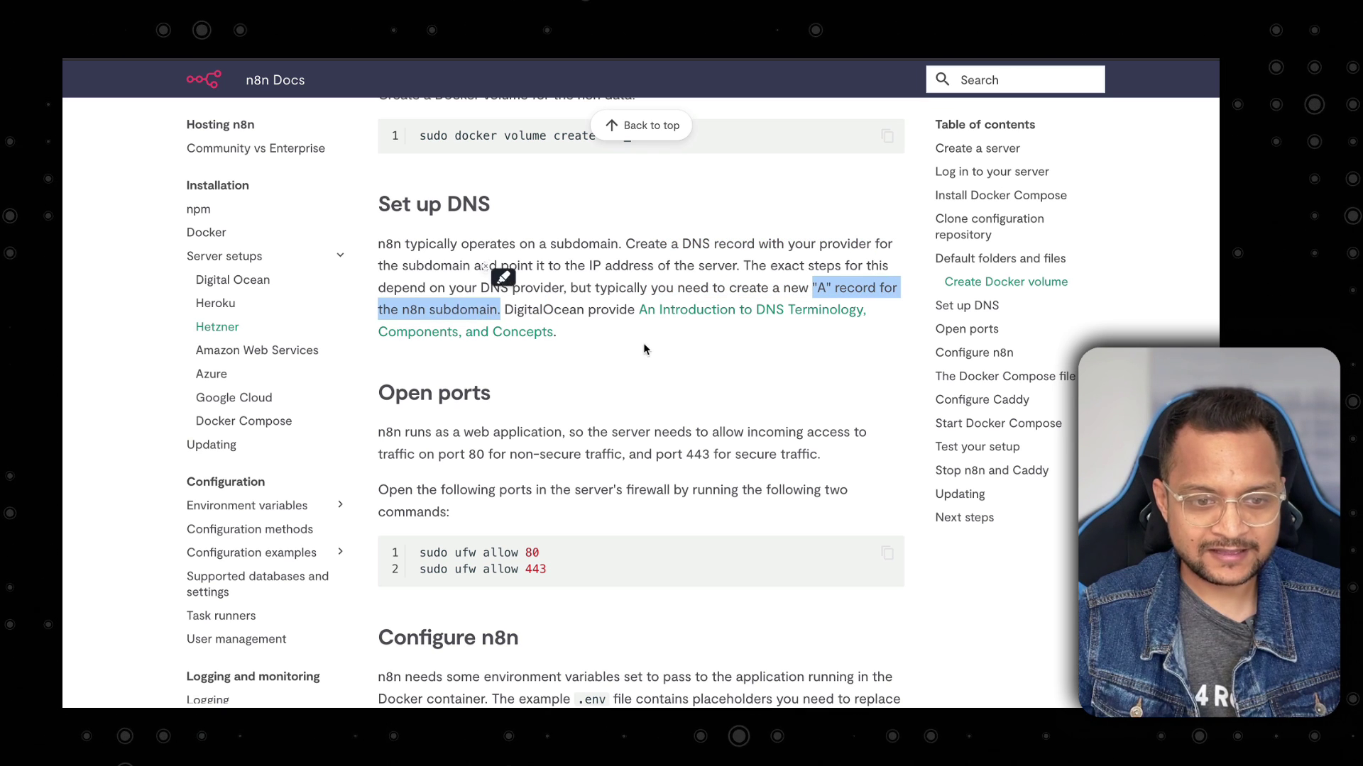
Enter A record name n8n and paste IPv4 address 157.180.47.220 from clipboard history.
click(647, 348)
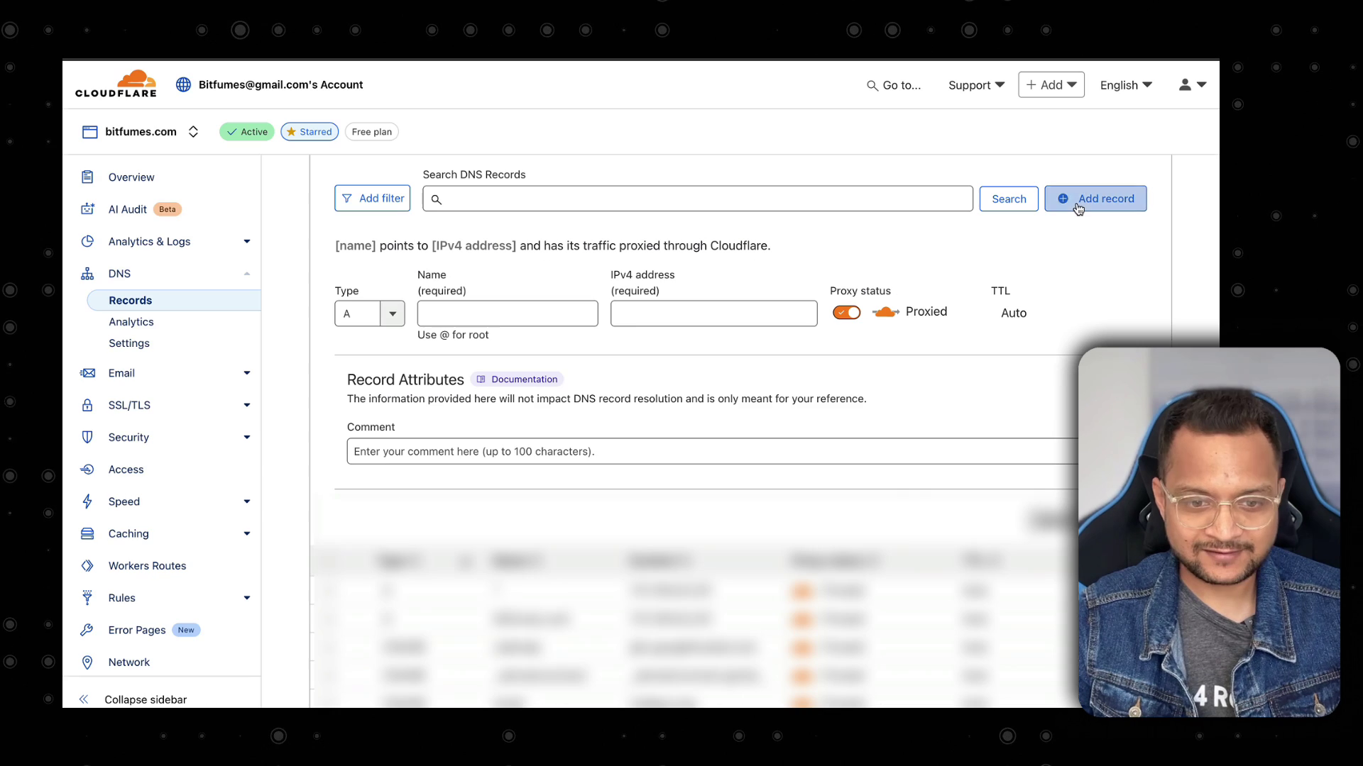
click(482, 319)
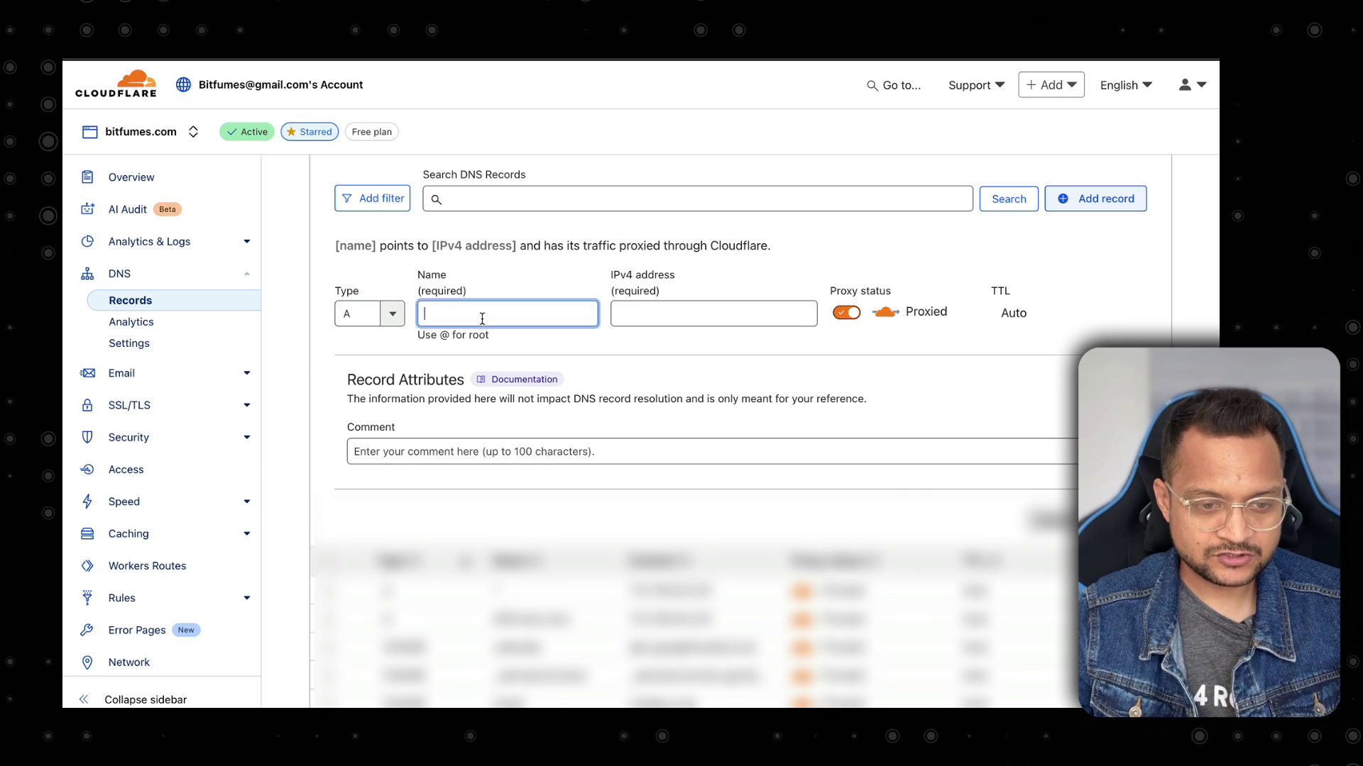
text(n8n)
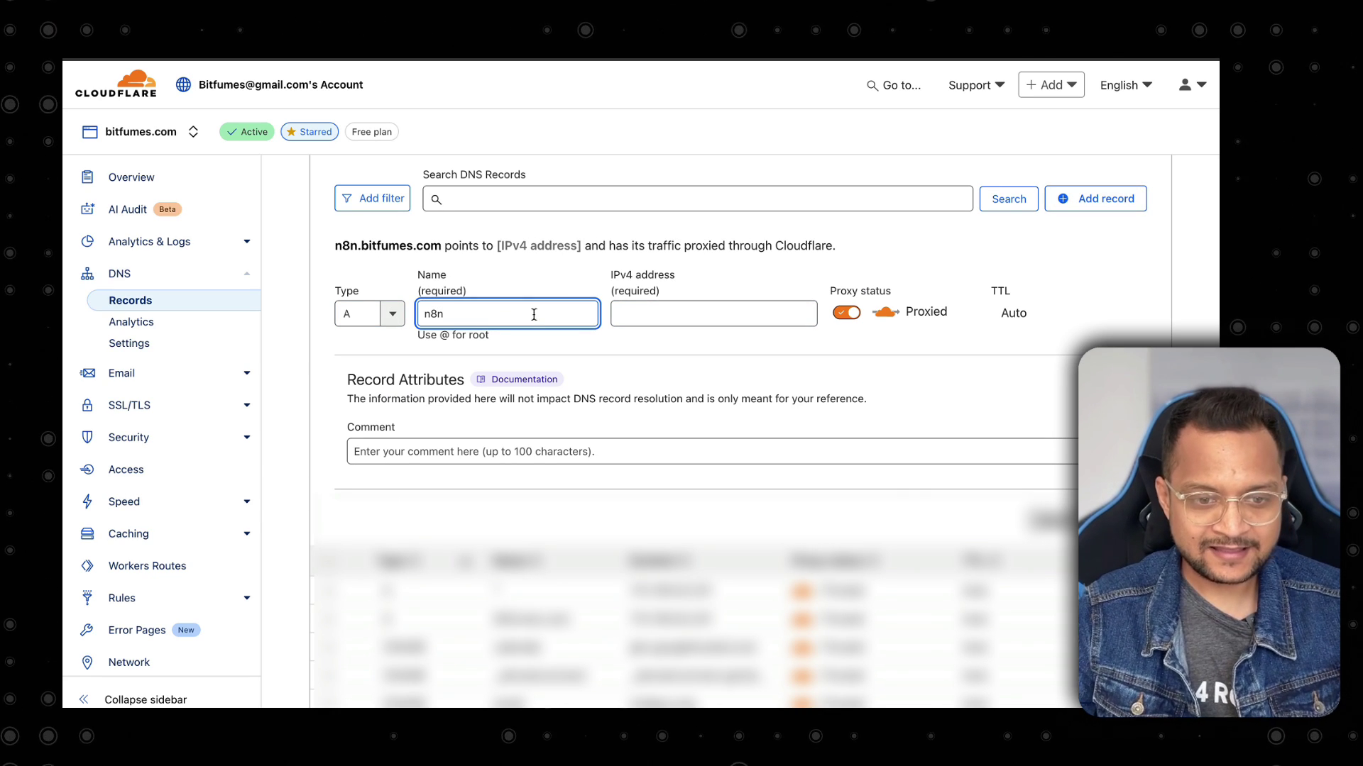
click(654, 313)
key(super+shift+v)
key(Down)
key(Down)
key(Down)
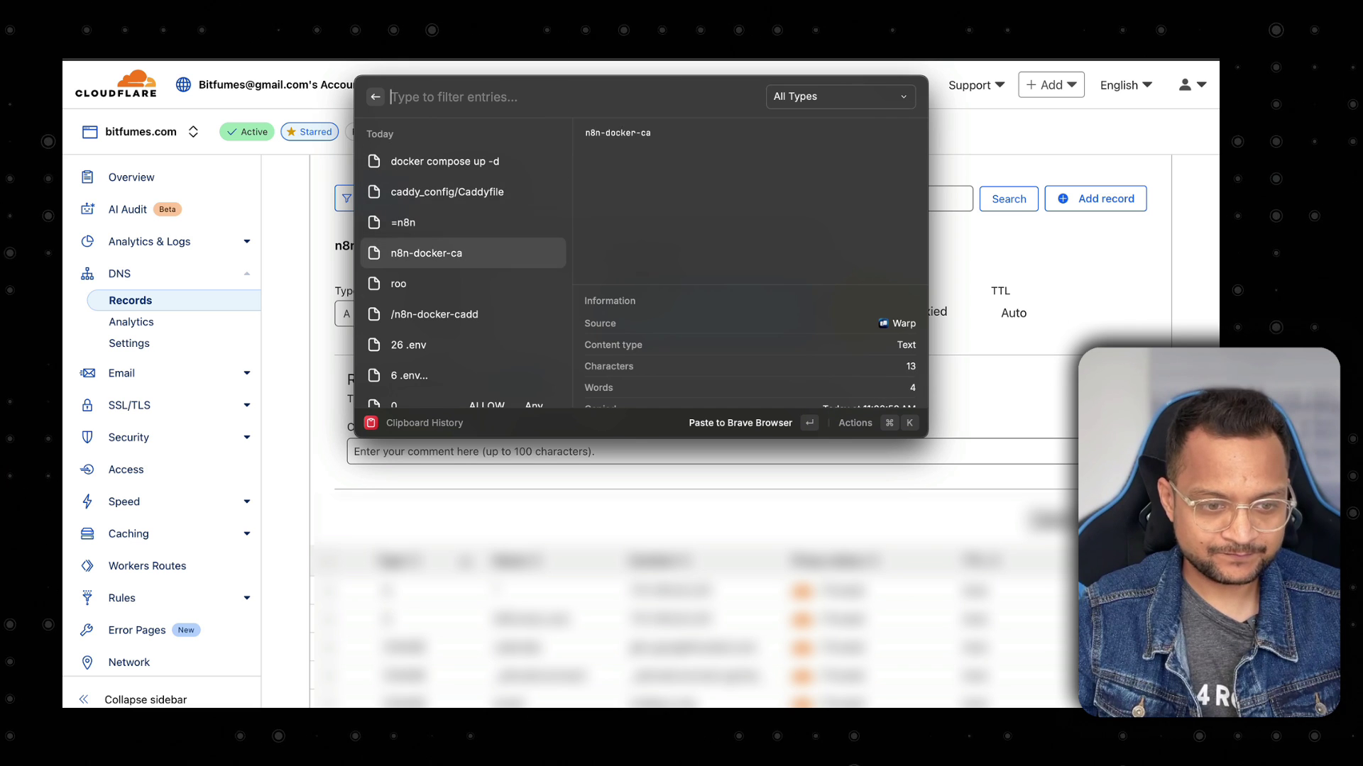
key(Down)
key(Down)
key(Down)
key(Down)
key(Down)
key(Down)
key(Down)
key(Down)
key(Down)
key(Down)
key(Down)
key(Down)
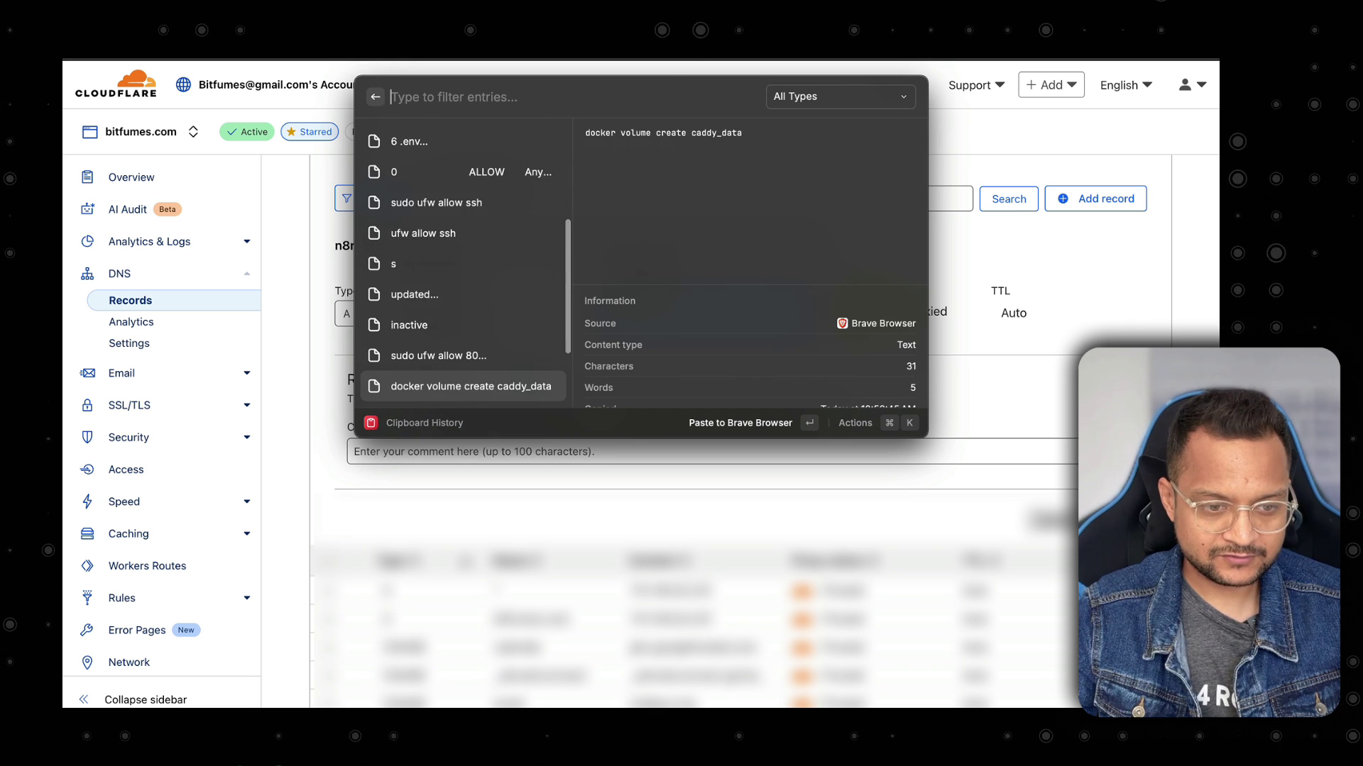
key(Down)
key(Down)
key(Down)
key(Down)
key(Down)
key(Down)
key(Down)
key(Down)
key(Down)
key(Down)
key(Down)
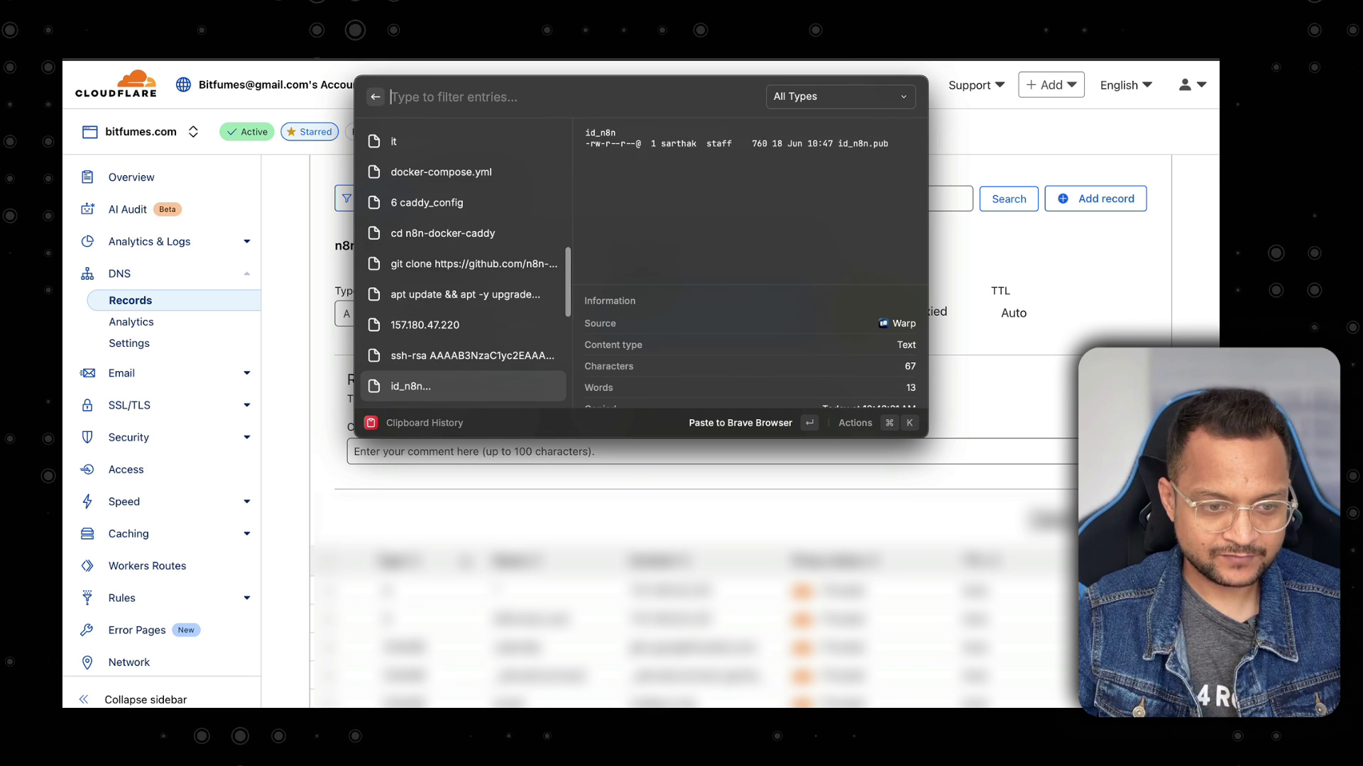
key(Up)
key(Up)
key(Return)
Add the comment 'N8N tutorial' to the new A record.
click(721, 449)
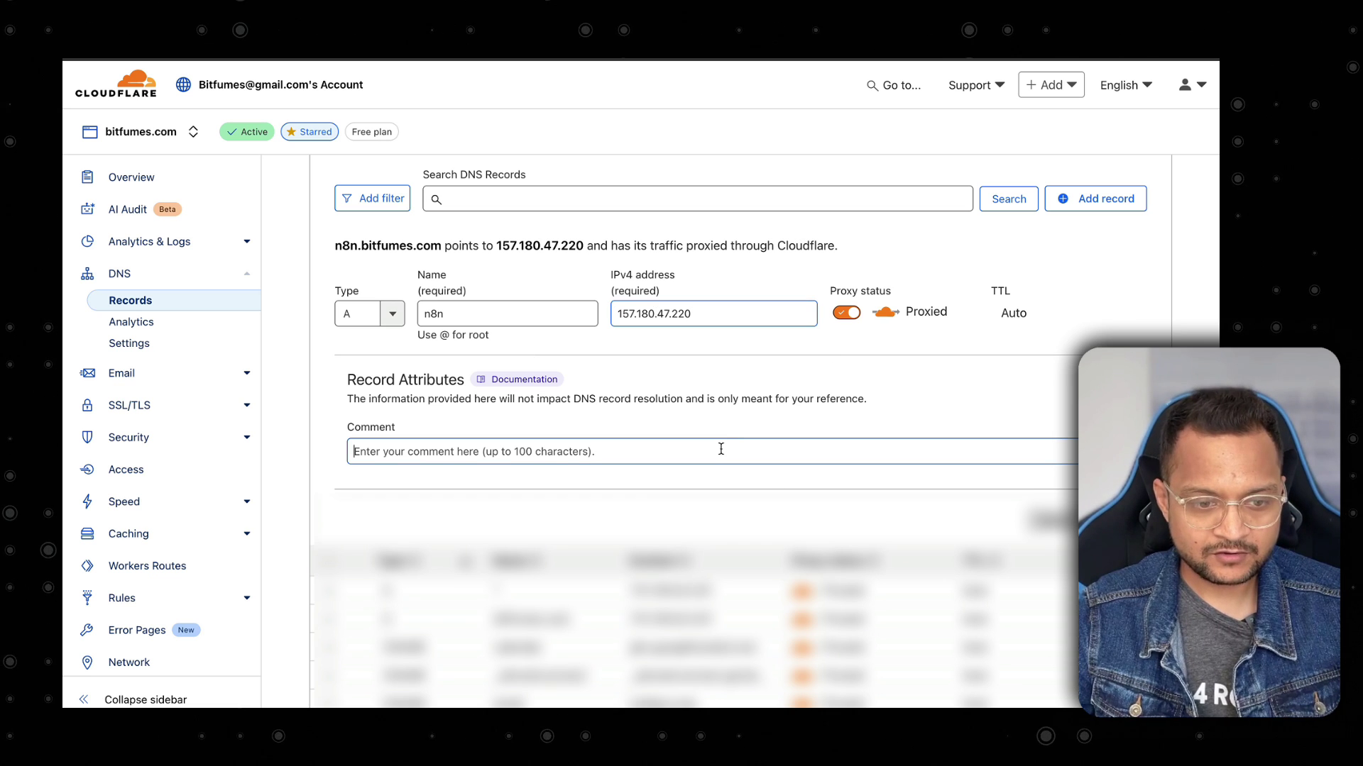
text(N)
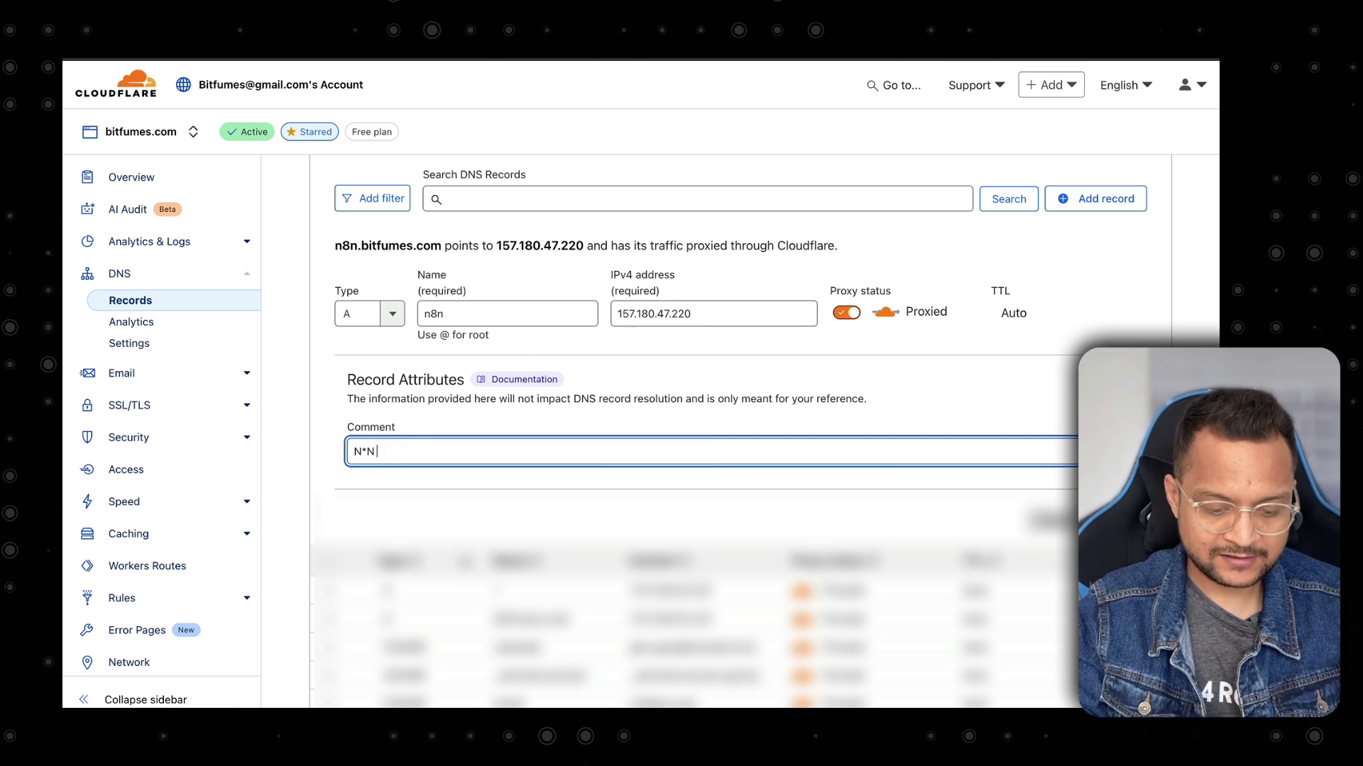
text(8N tutorial)
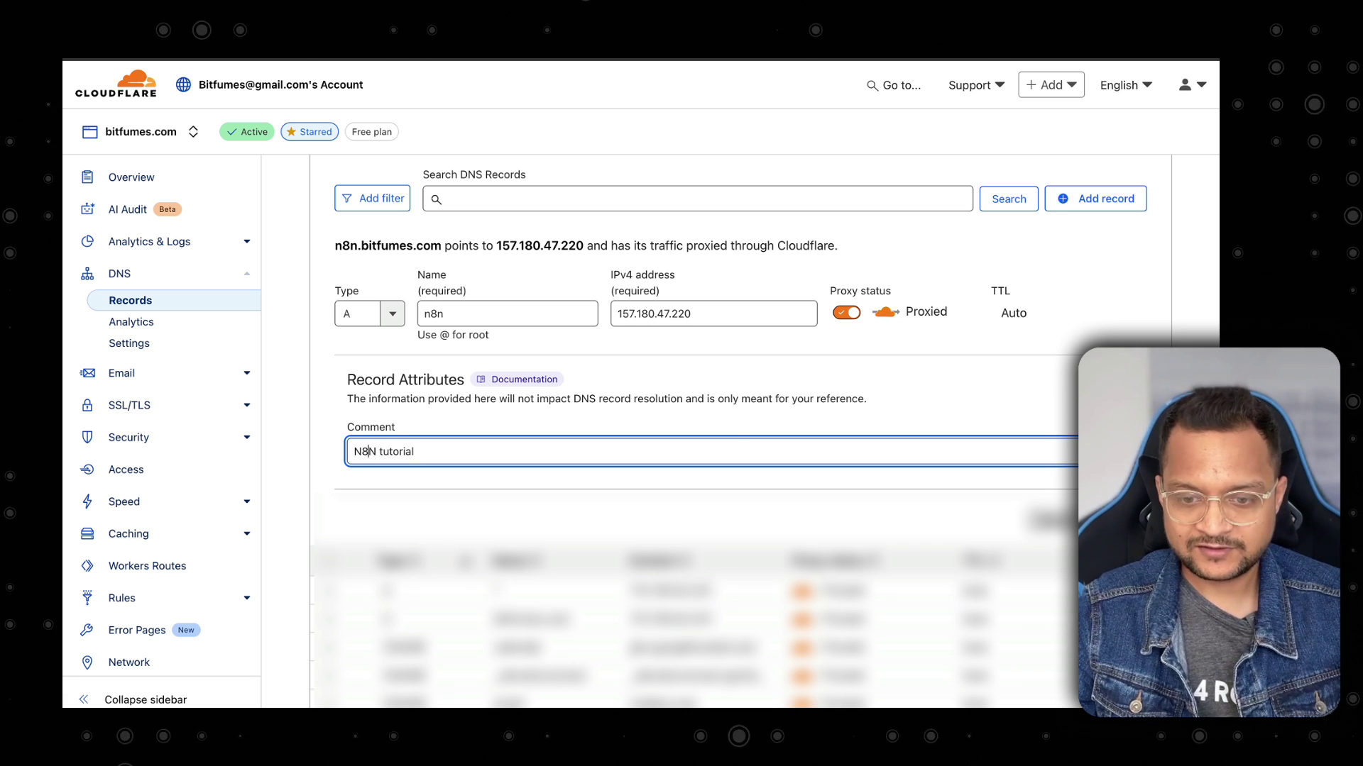
click(1119, 521)
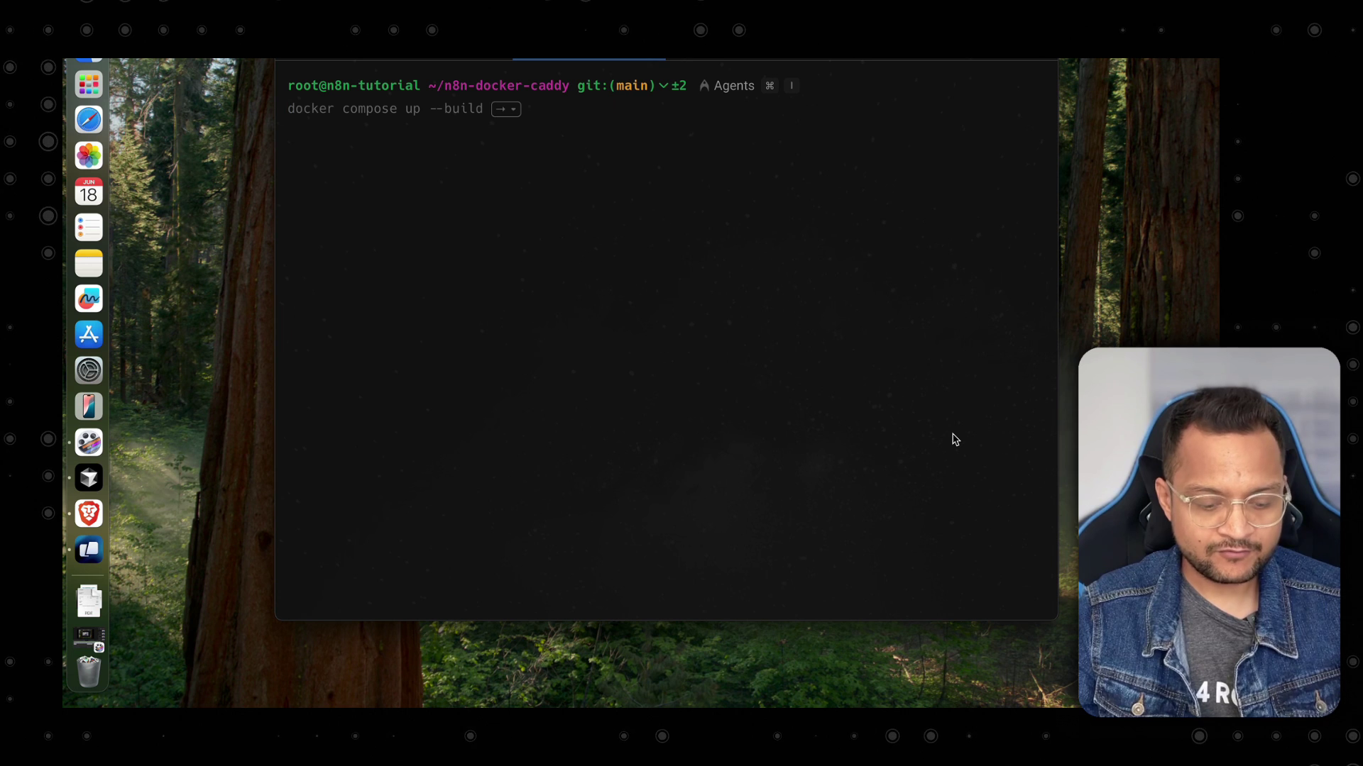
Run docker compose up -d: caddy and n8n images pull, but the n8n_data volume is missing.
key(super+shift+v)
key(Return)
key(Return)
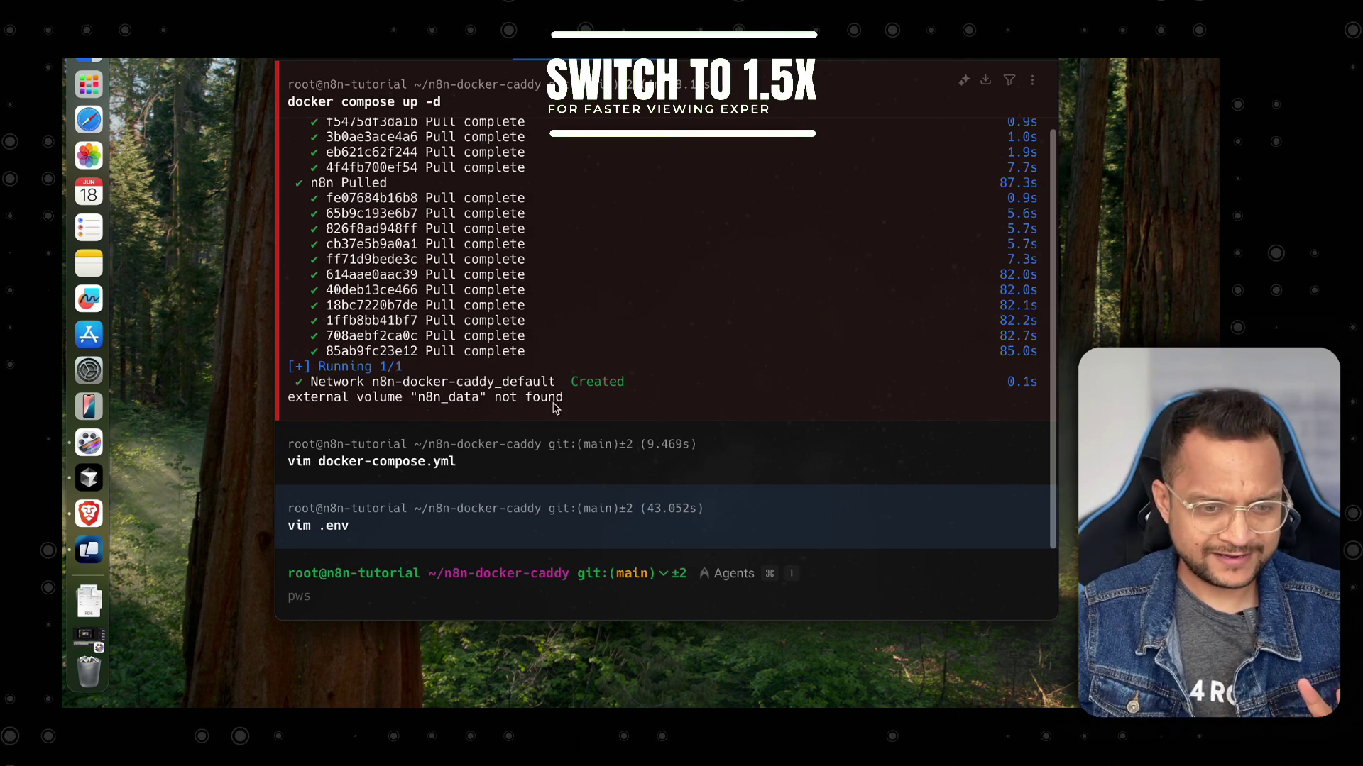
drag(586, 398, 396, 400)
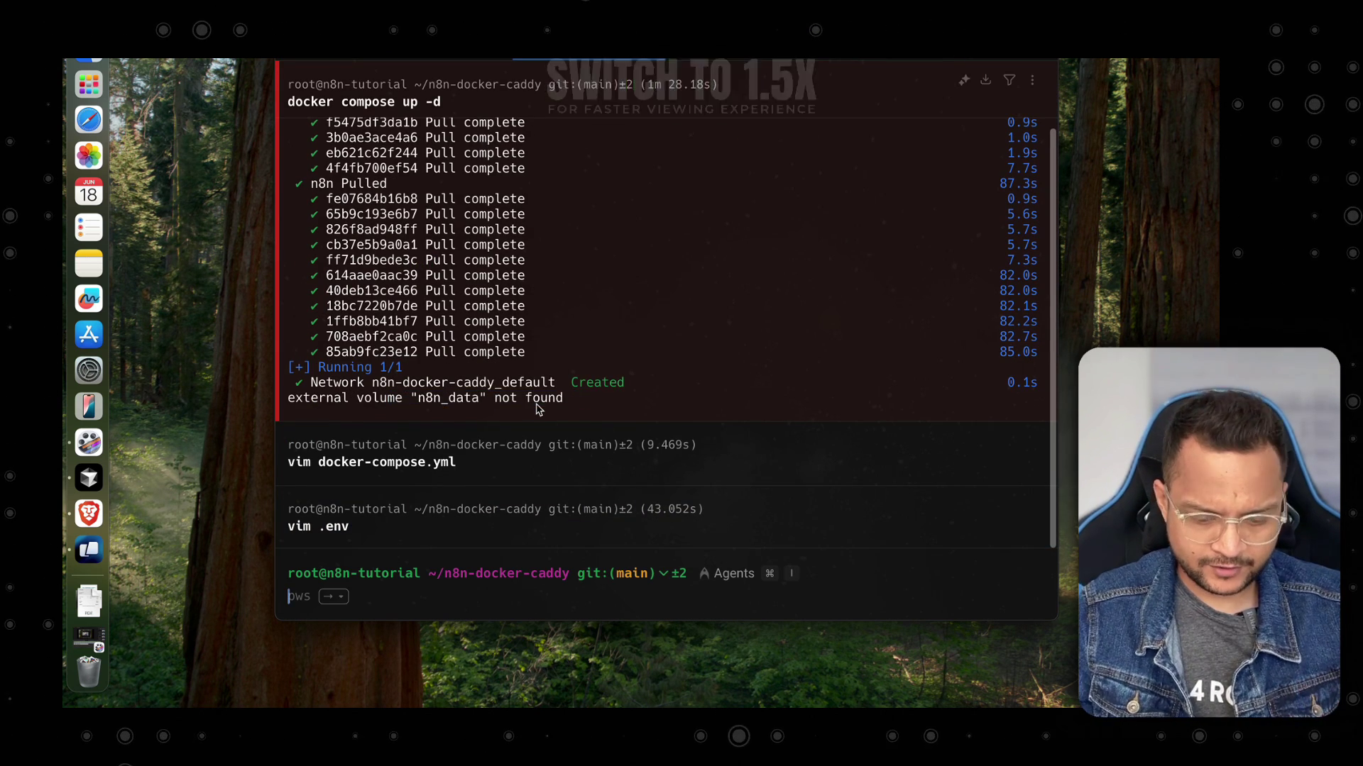
key(super+k)
key(Up)
Copy the 'sudo docker volume create n8n_data' command from n8n Docs and paste it into Warp.
key(Escape)
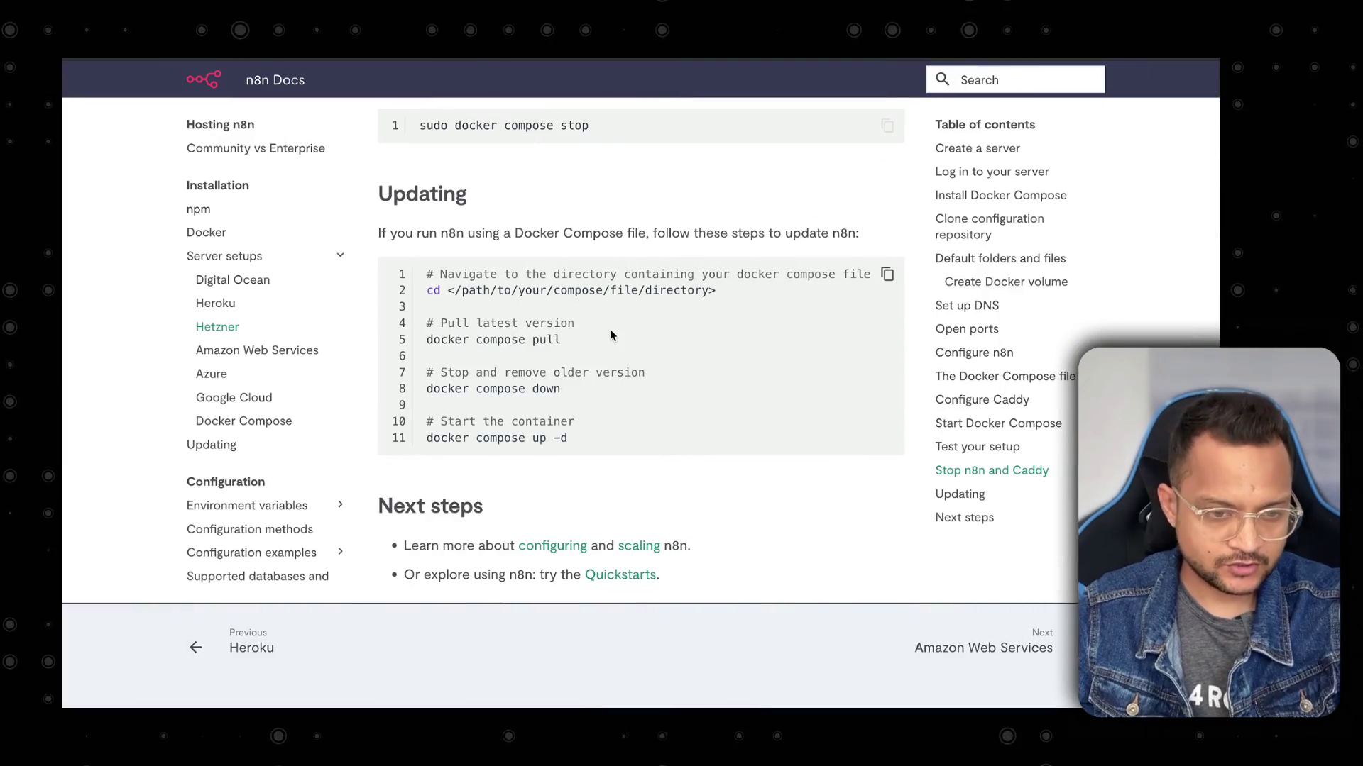
scroll(613, 365, up, 20)
scroll(613, 365, down, 5)
scroll(613, 364, down, 12)
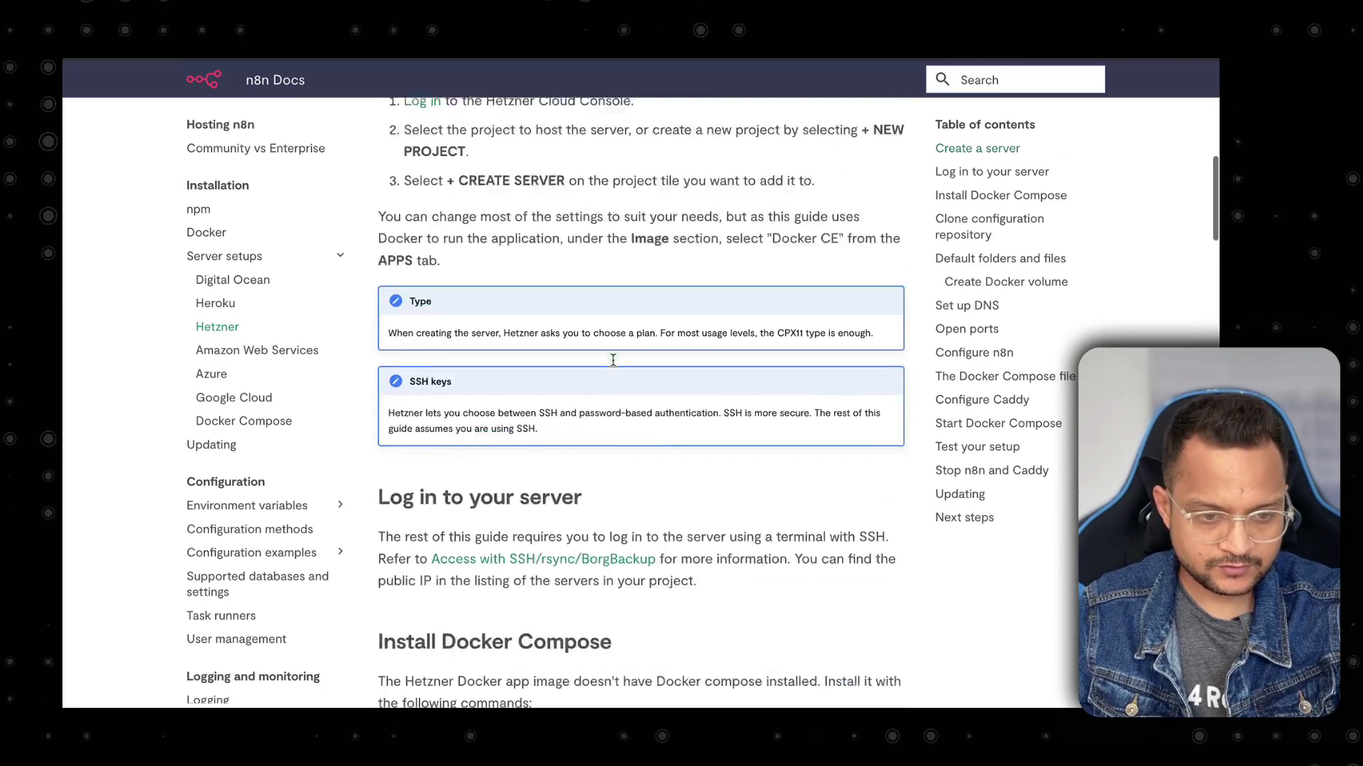
scroll(613, 363, down, 6)
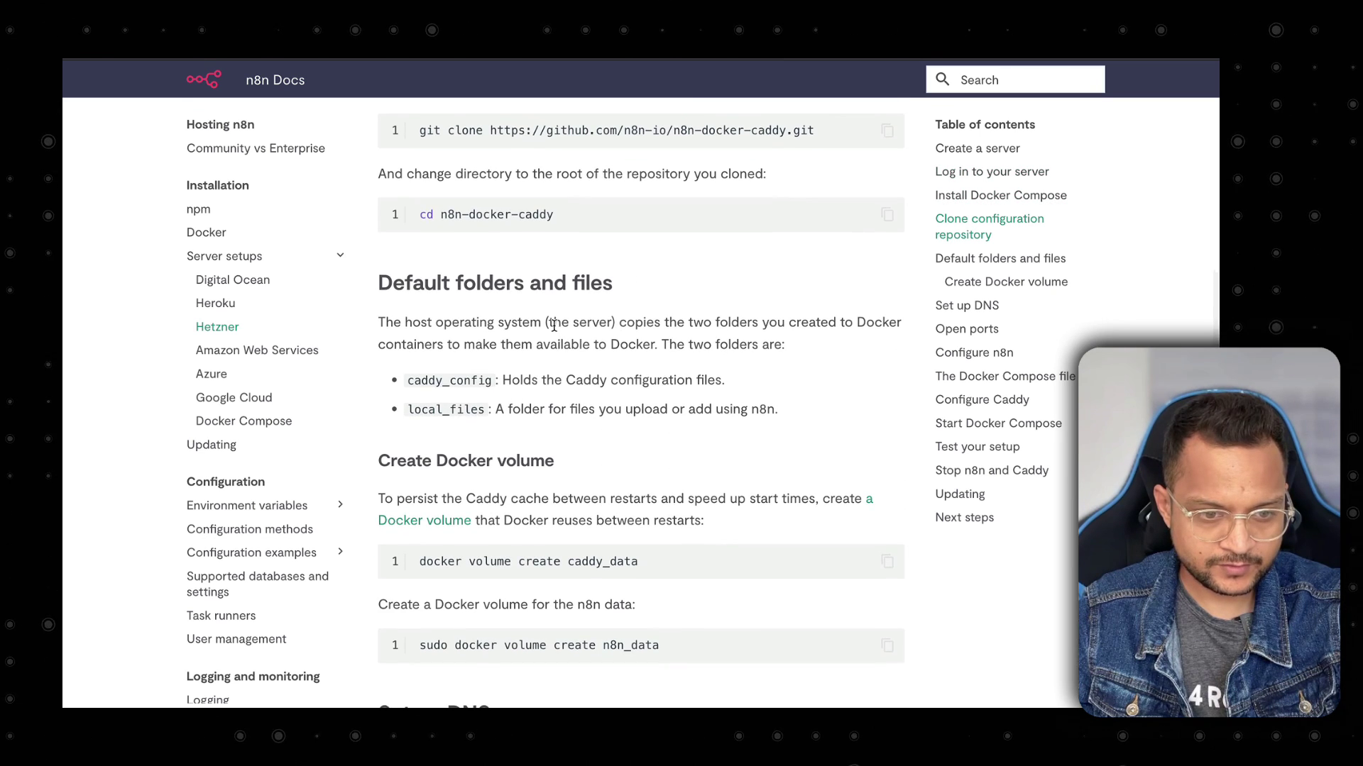
scroll(554, 325, down, 5)
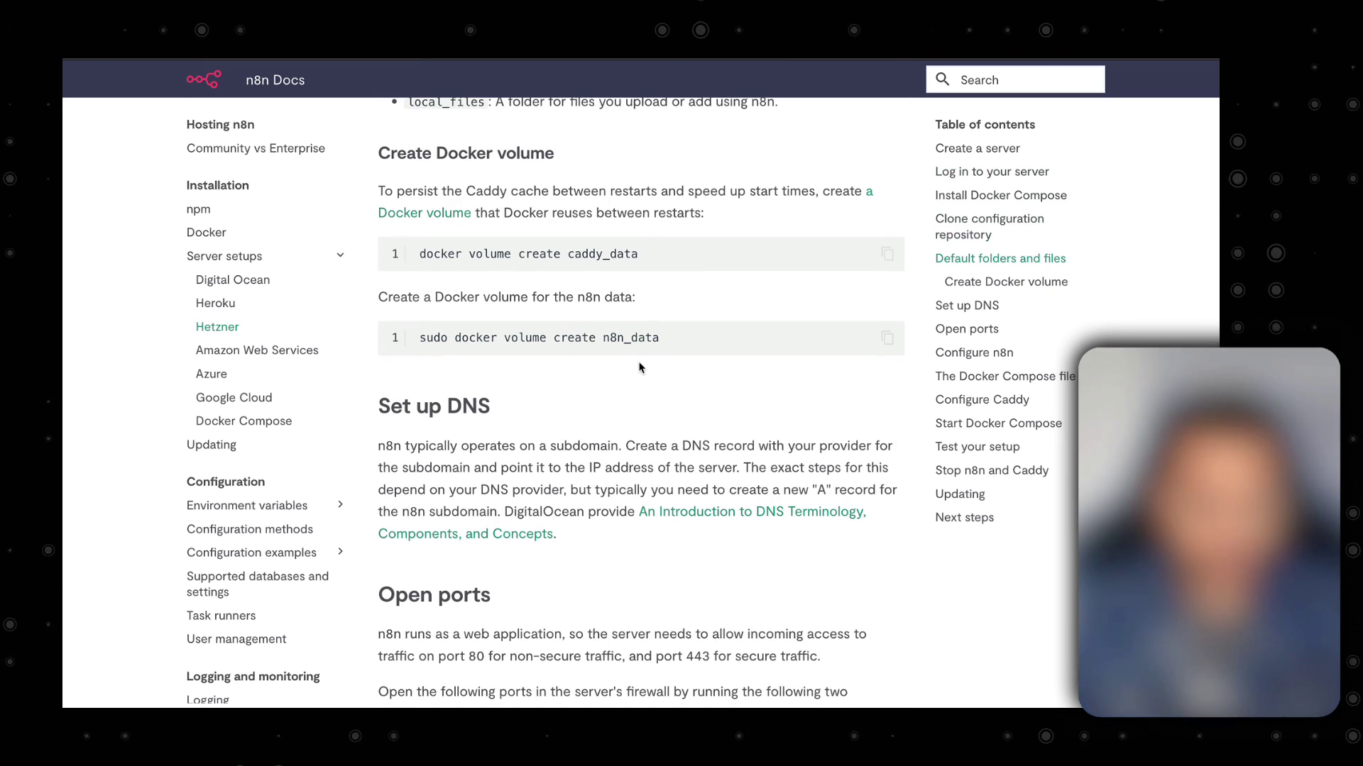
drag(590, 337, 660, 338)
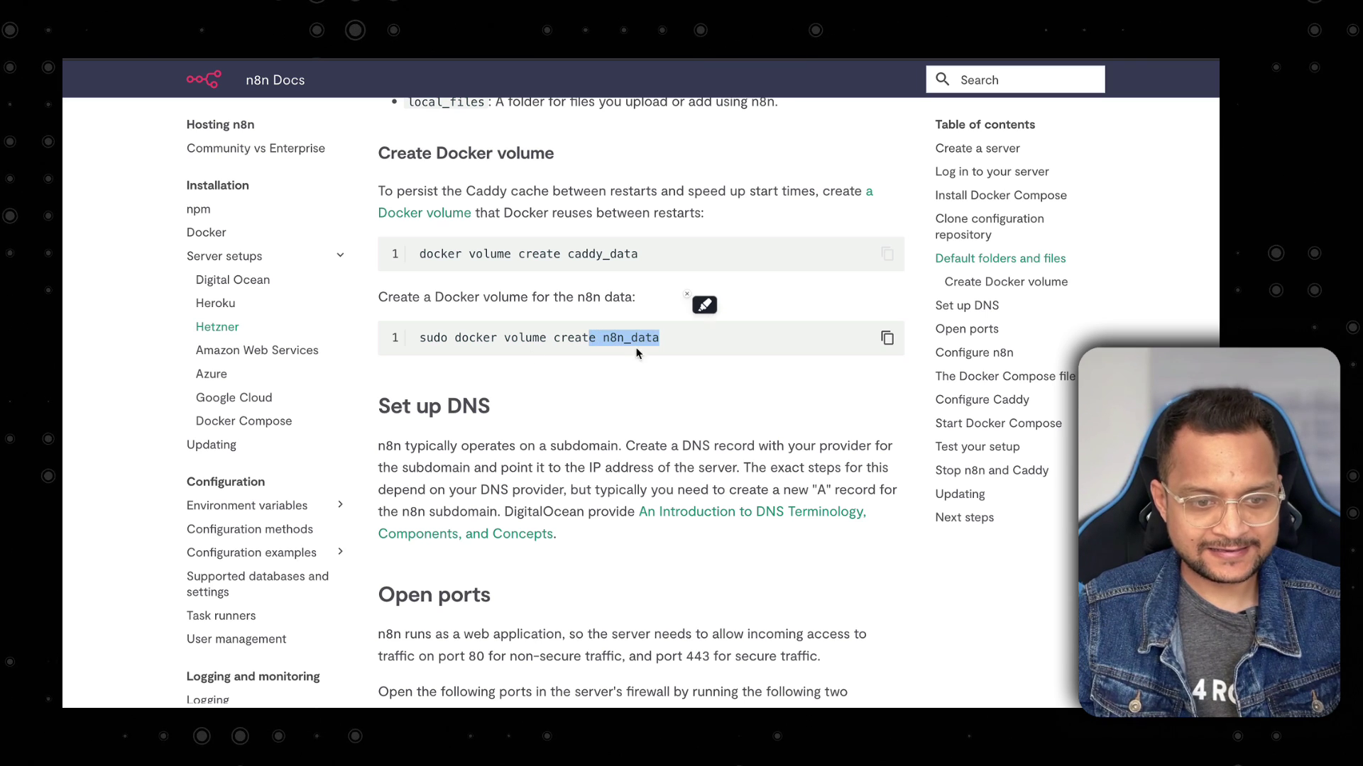
click(790, 349)
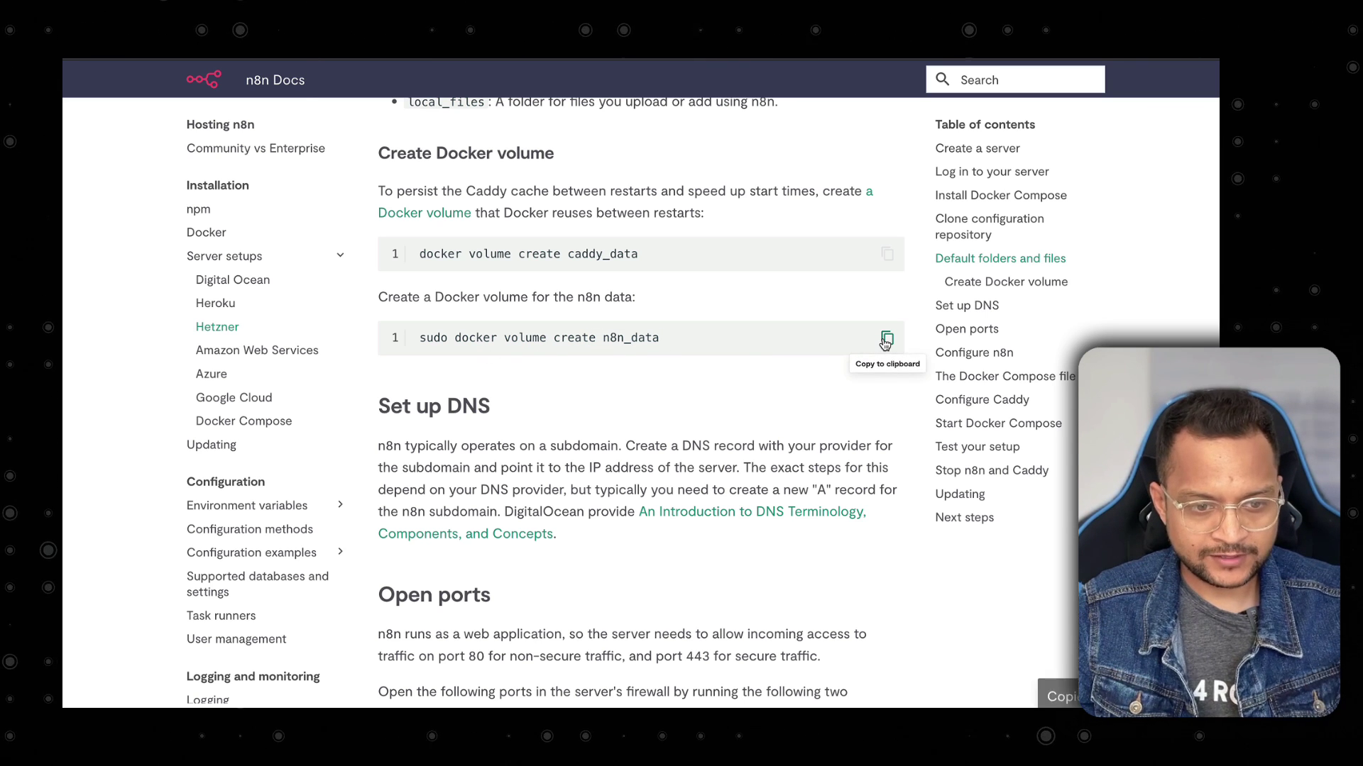
key(super+Tab)
text(sudo docker volume create n8n_data)
Create the n8n_data volume and rerun docker compose up -d from history.
key(Return)
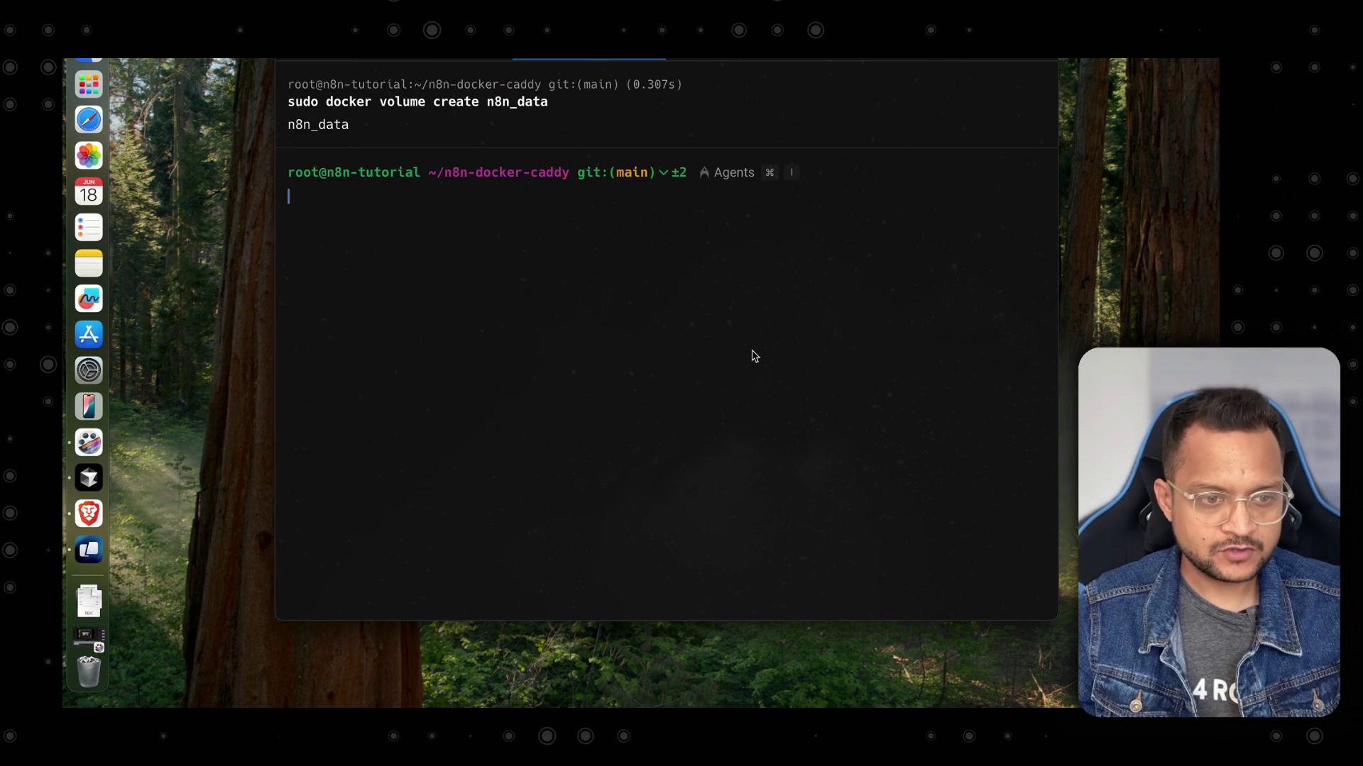
key(super+k)
key(Up)
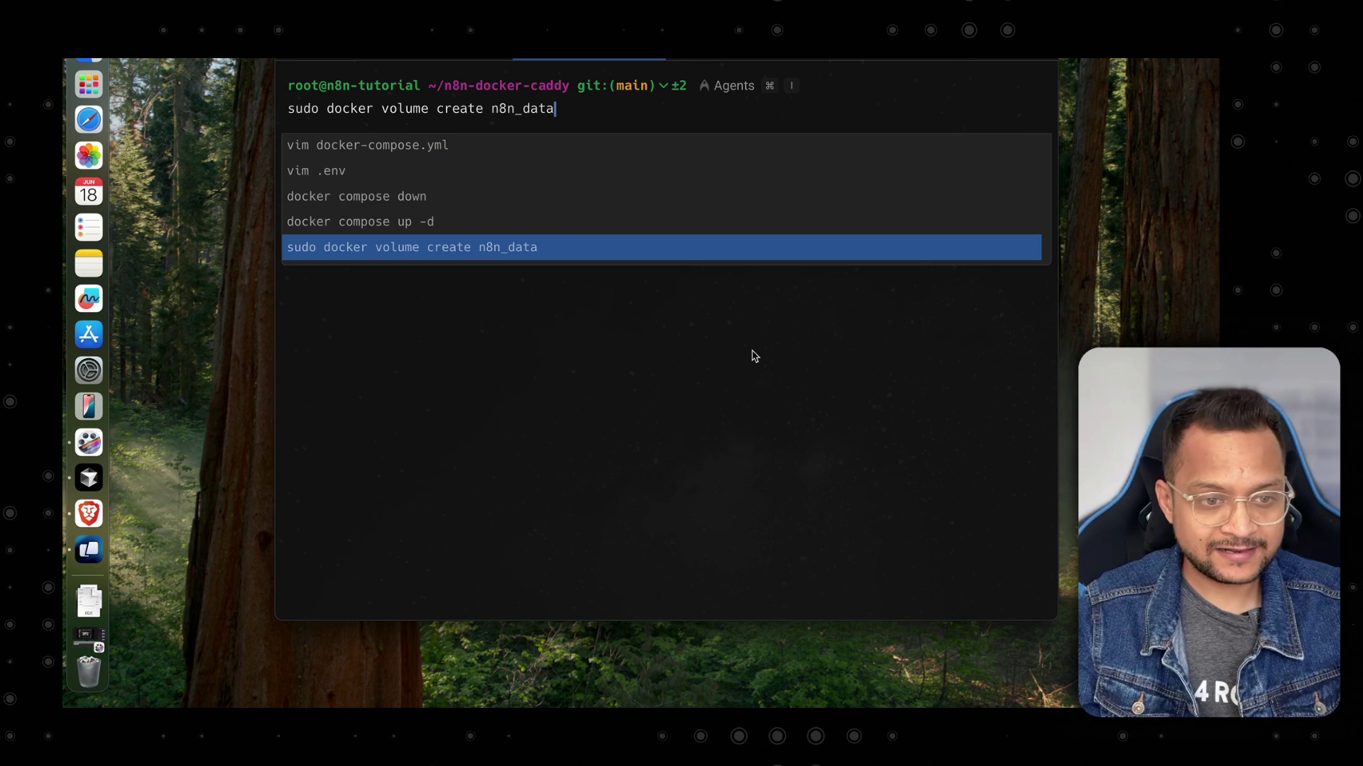
key(Up)
key(Return)
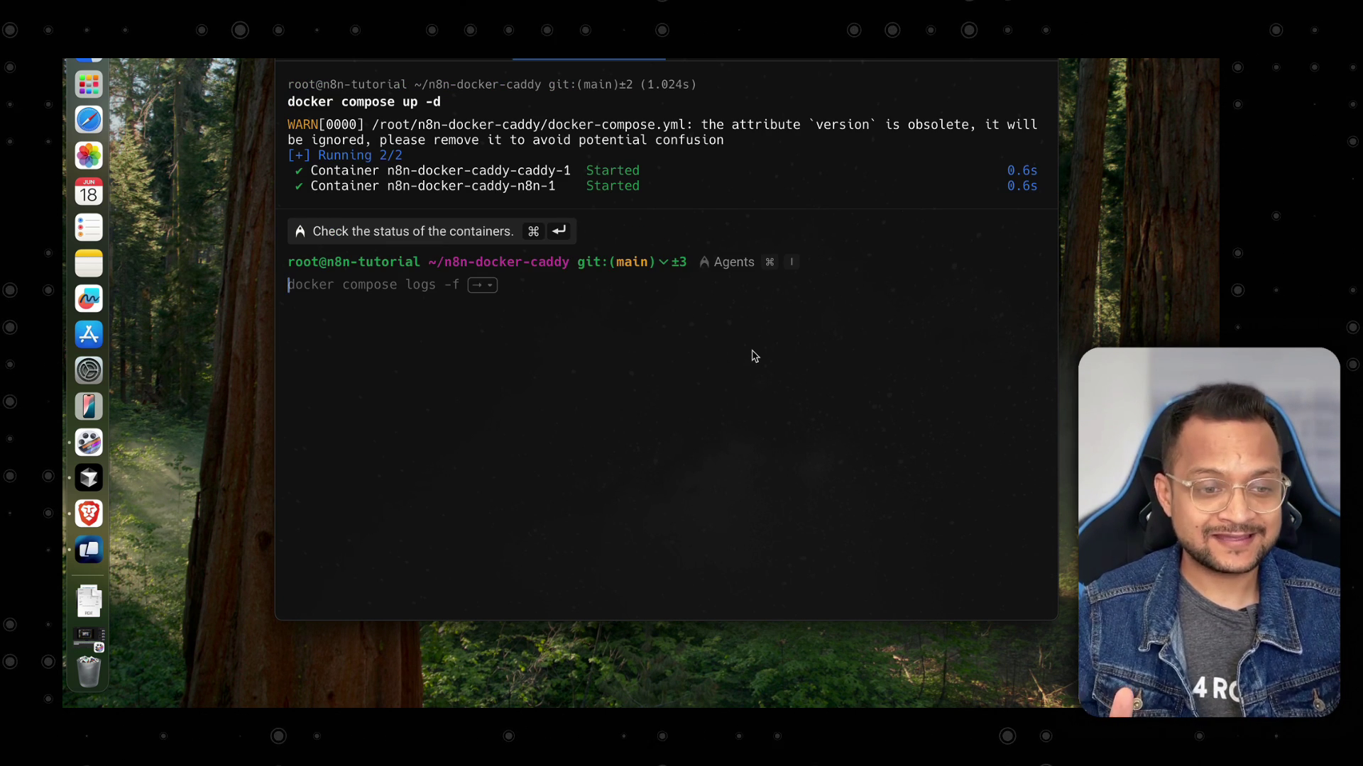
Run docker ps to confirm the n8n and Caddy containers are up.
text(d)
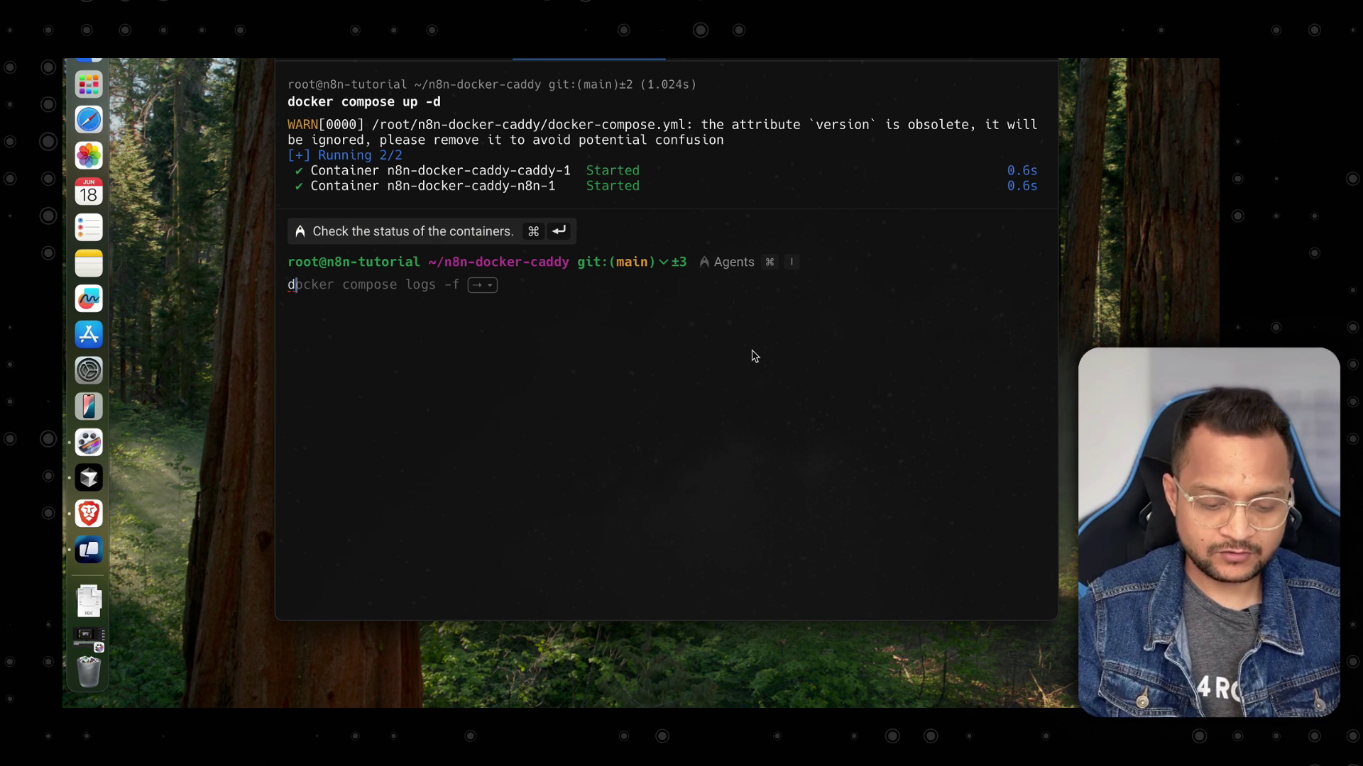
text(ocker ps)
key(Return)
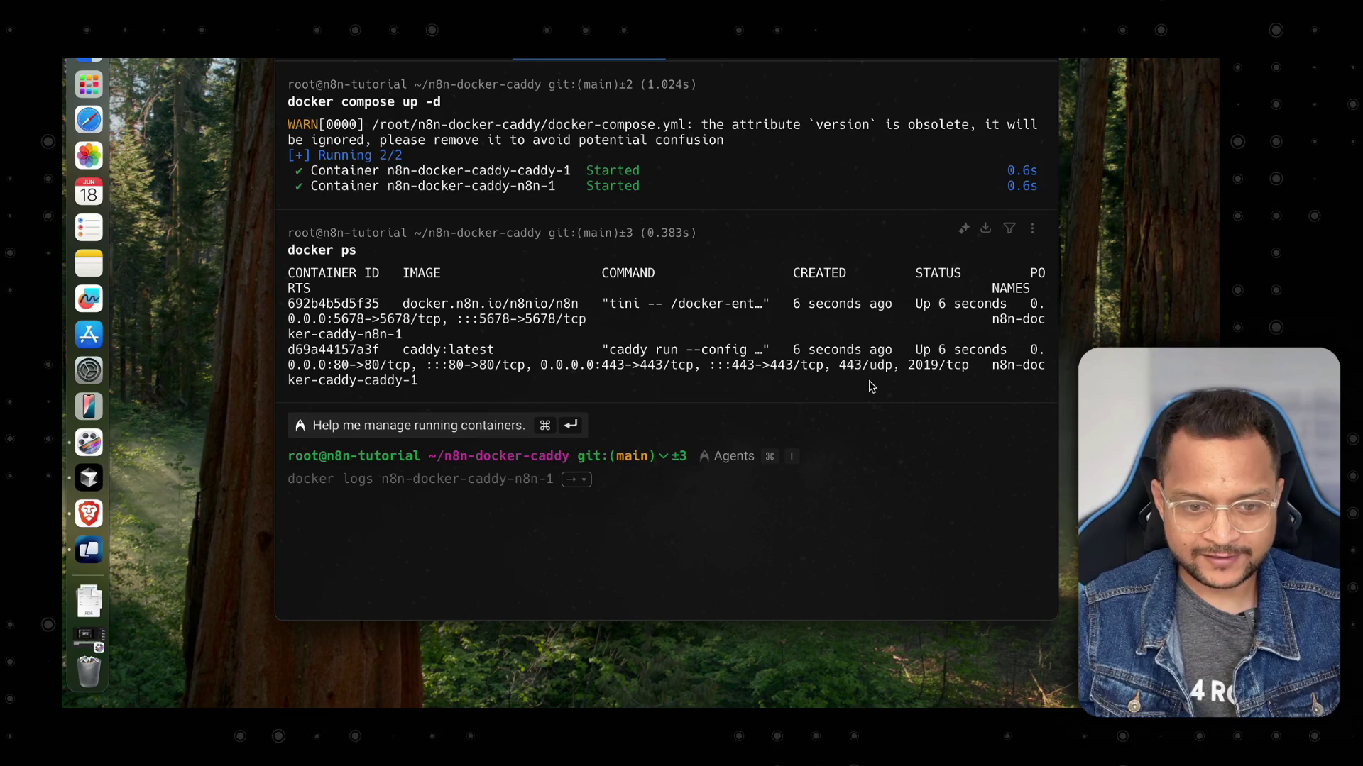
key(super+Tab)
Load the self-hosted n8n at n8n.bitfumes.com in a new browser tab.
key(super+t)
text(n8n)
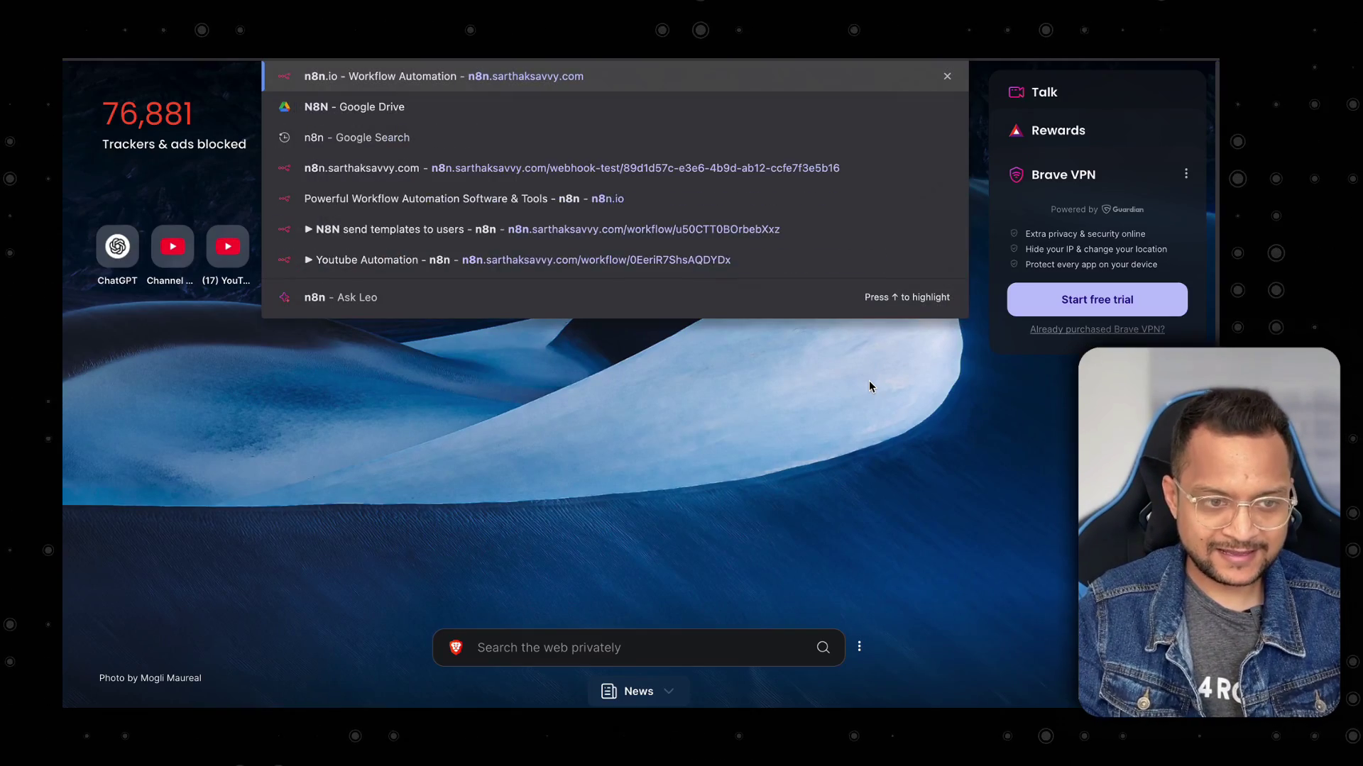
text(.bitfumes.com)
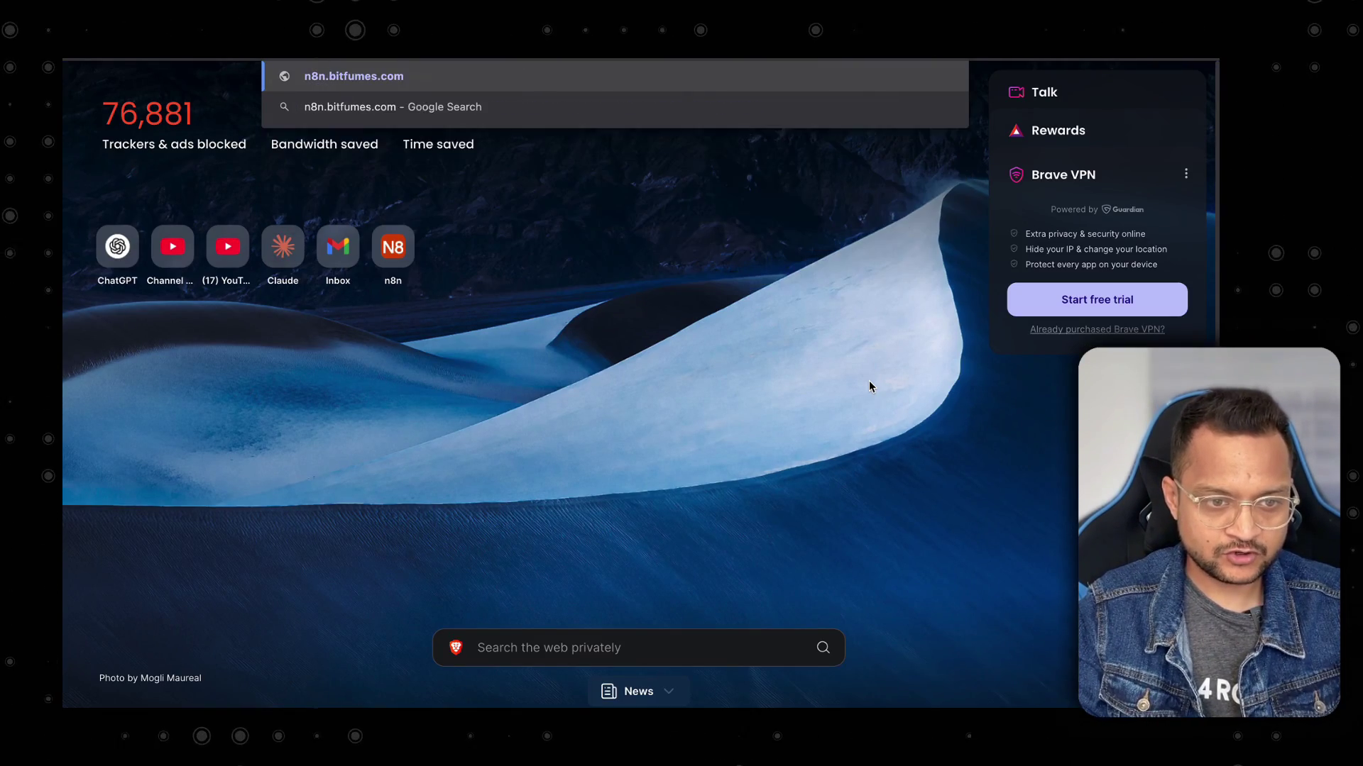
key(Return)
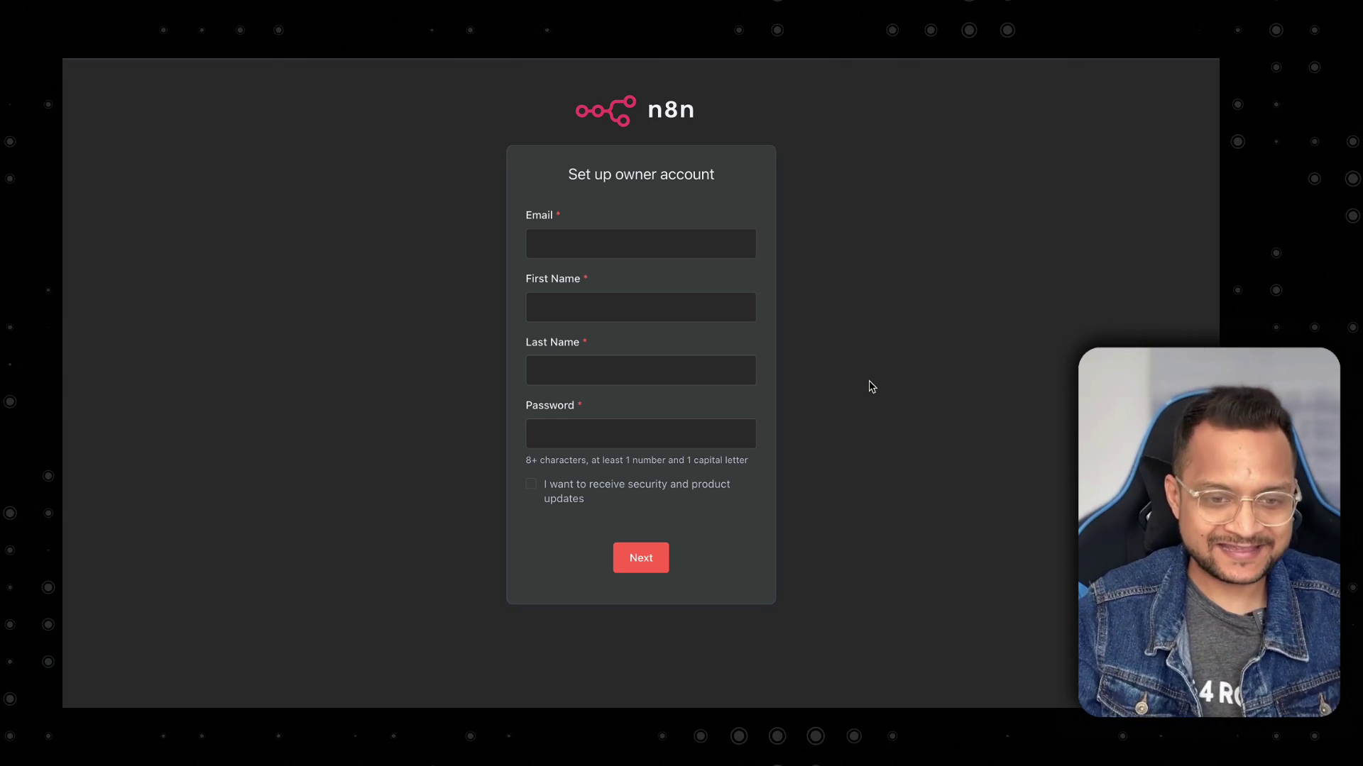
Fill in the owner's e-mail, first name, last name and password, and submit the account.
click(695, 247)
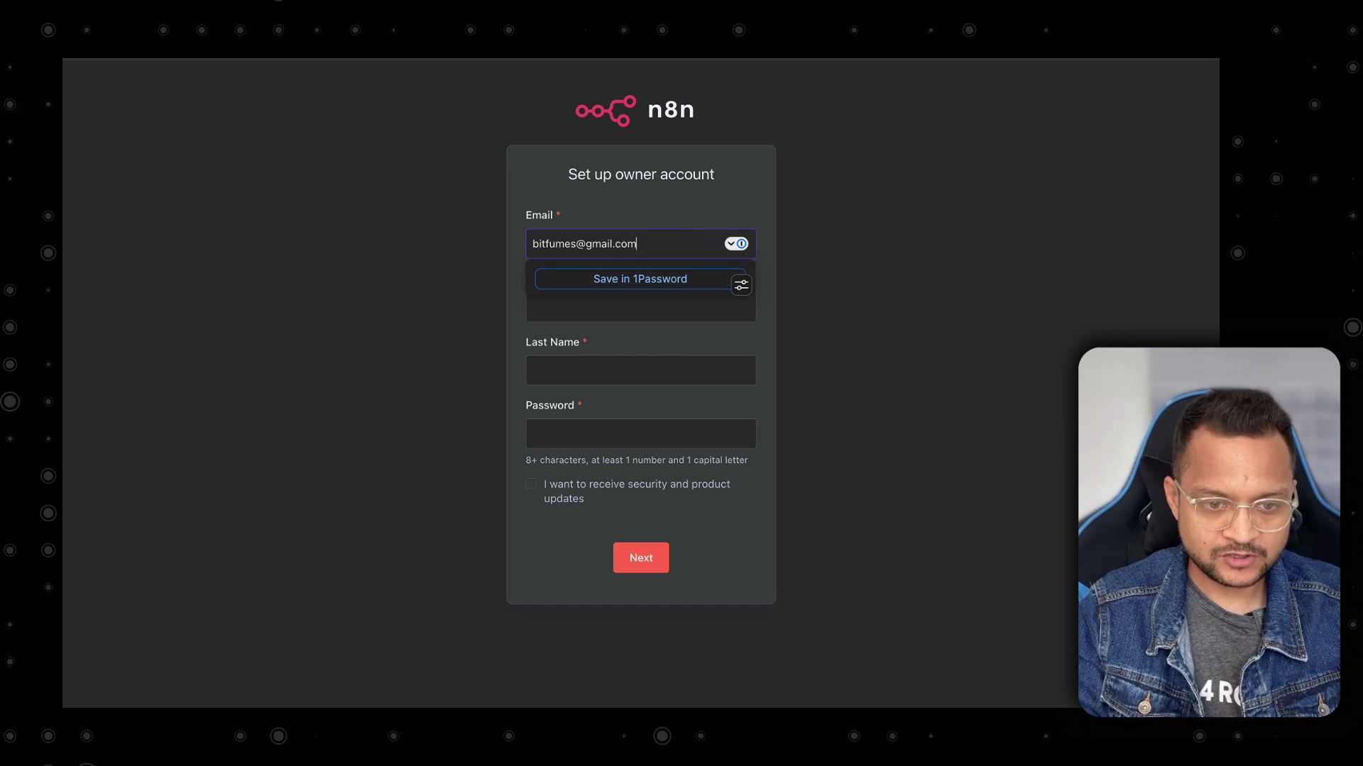
key(Tab)
text(sa)
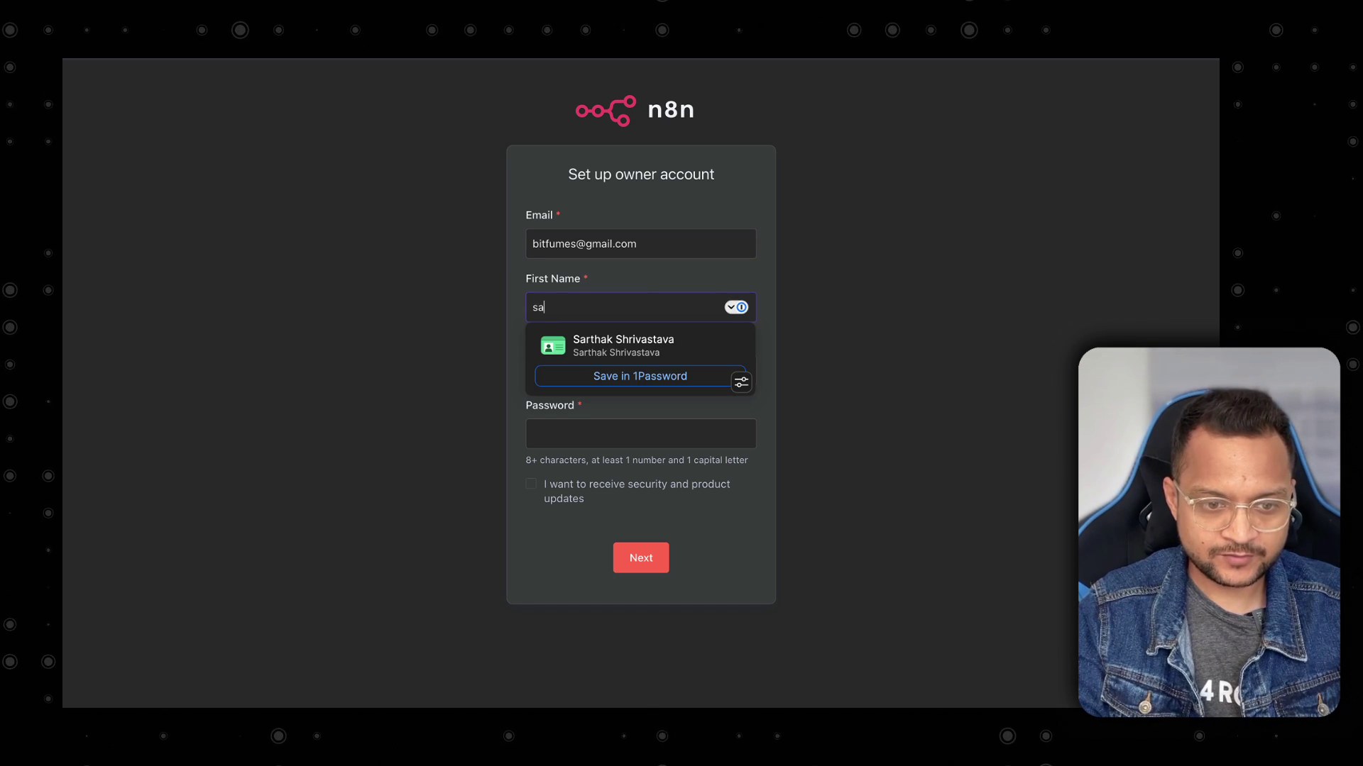
key(Tab)
text(shrivasta)
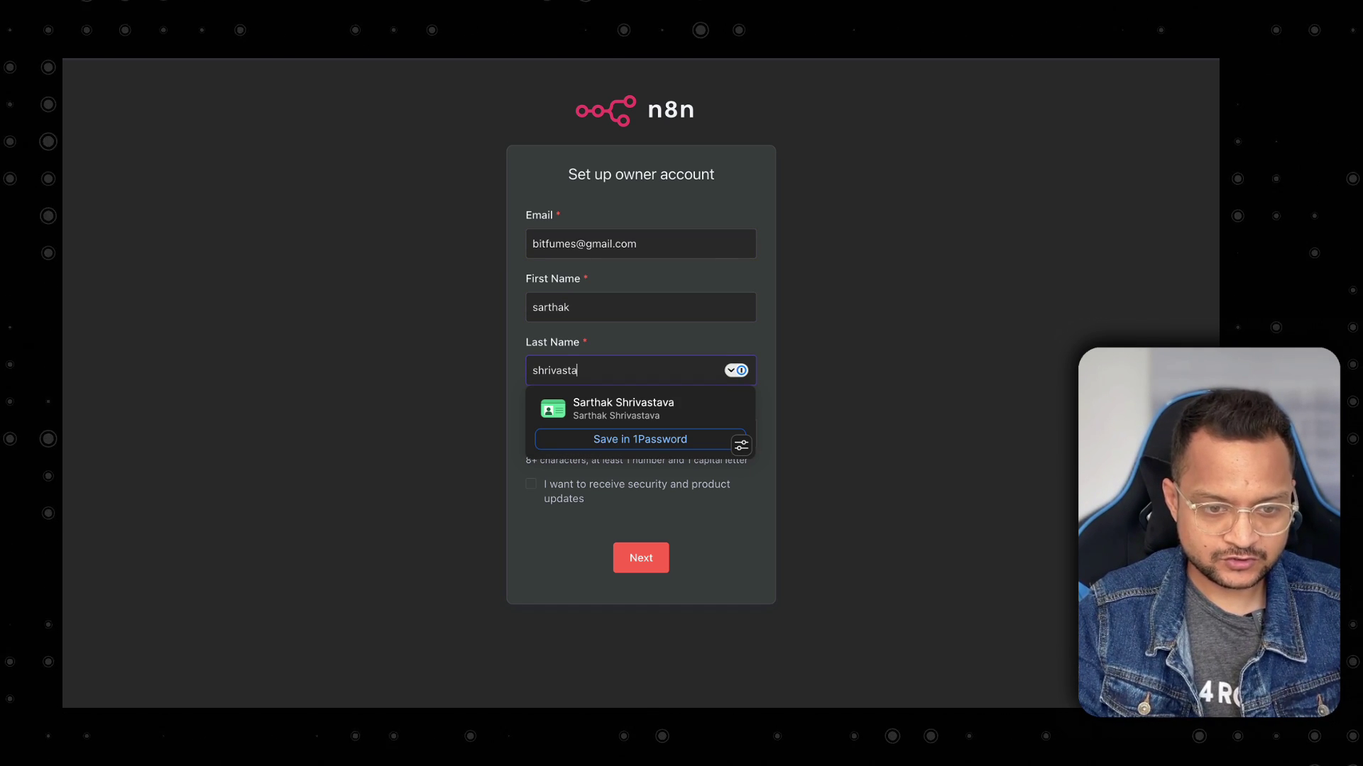
key(Tab)
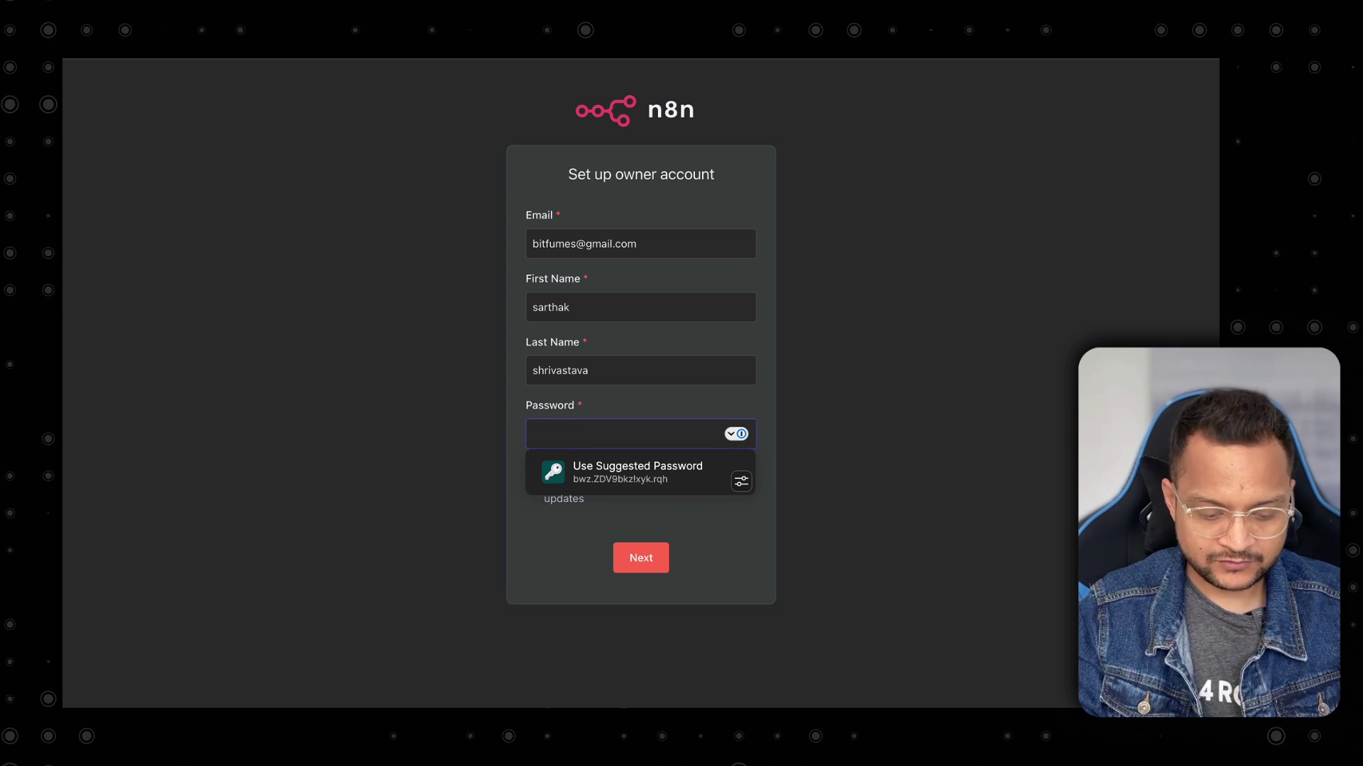
text(•)
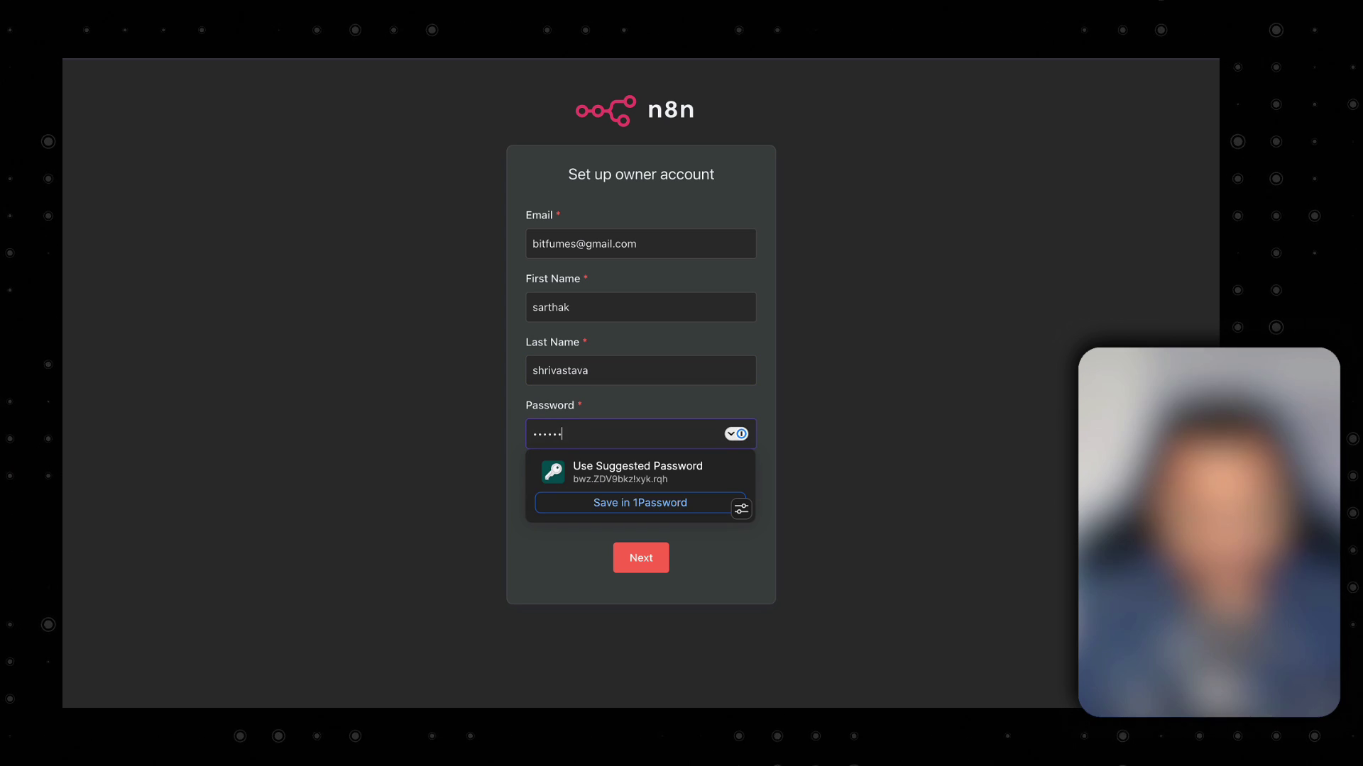
click(523, 469)
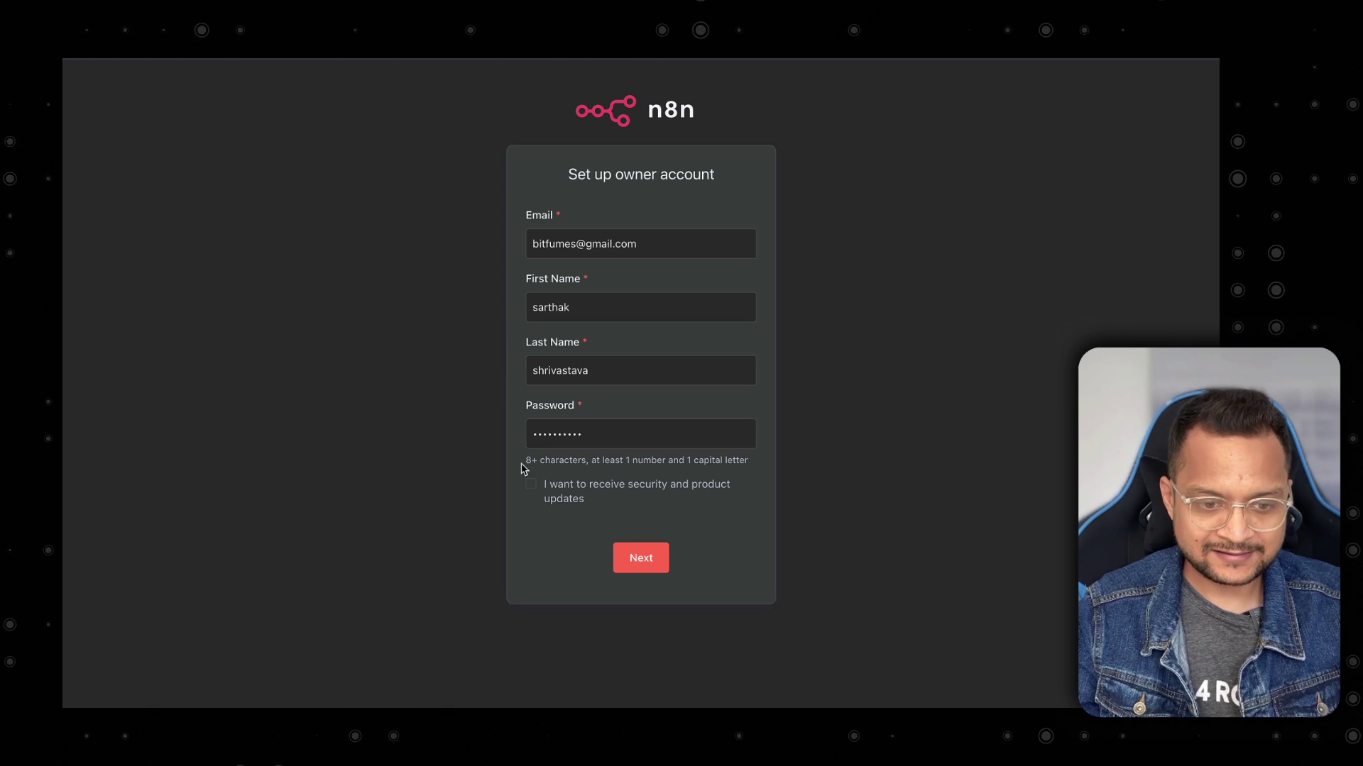
click(650, 559)
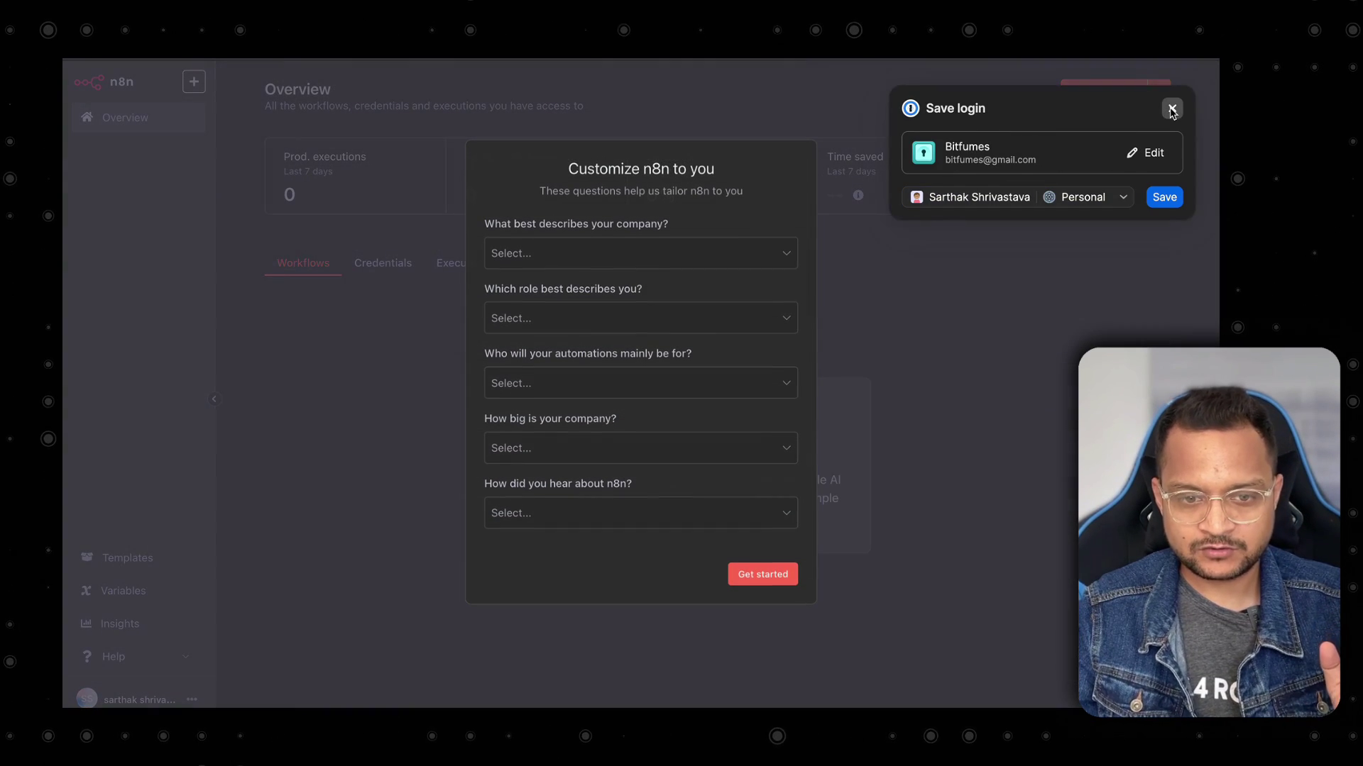
click(1173, 107)
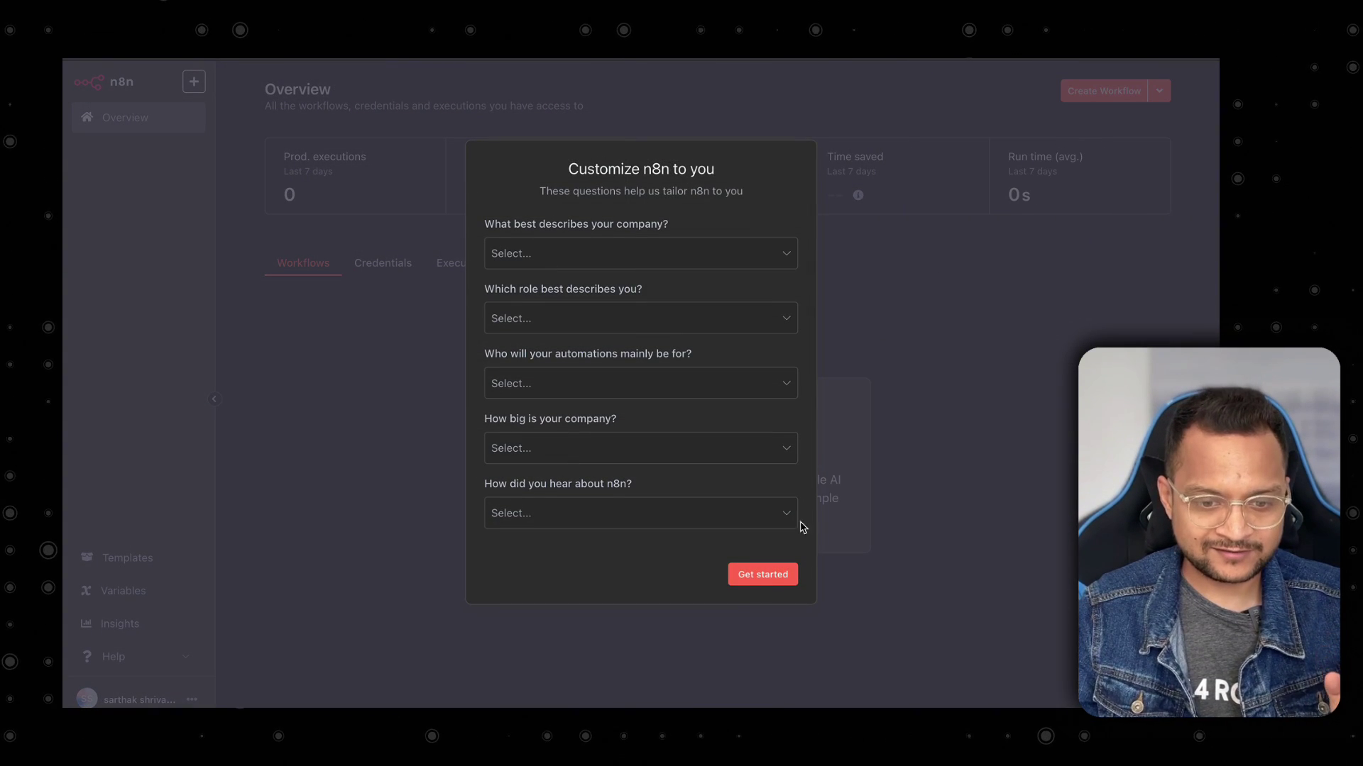
Skip onboarding, then paste all nodes of the old AI Agent workflow into a new blank workflow.
click(760, 573)
click(479, 581)
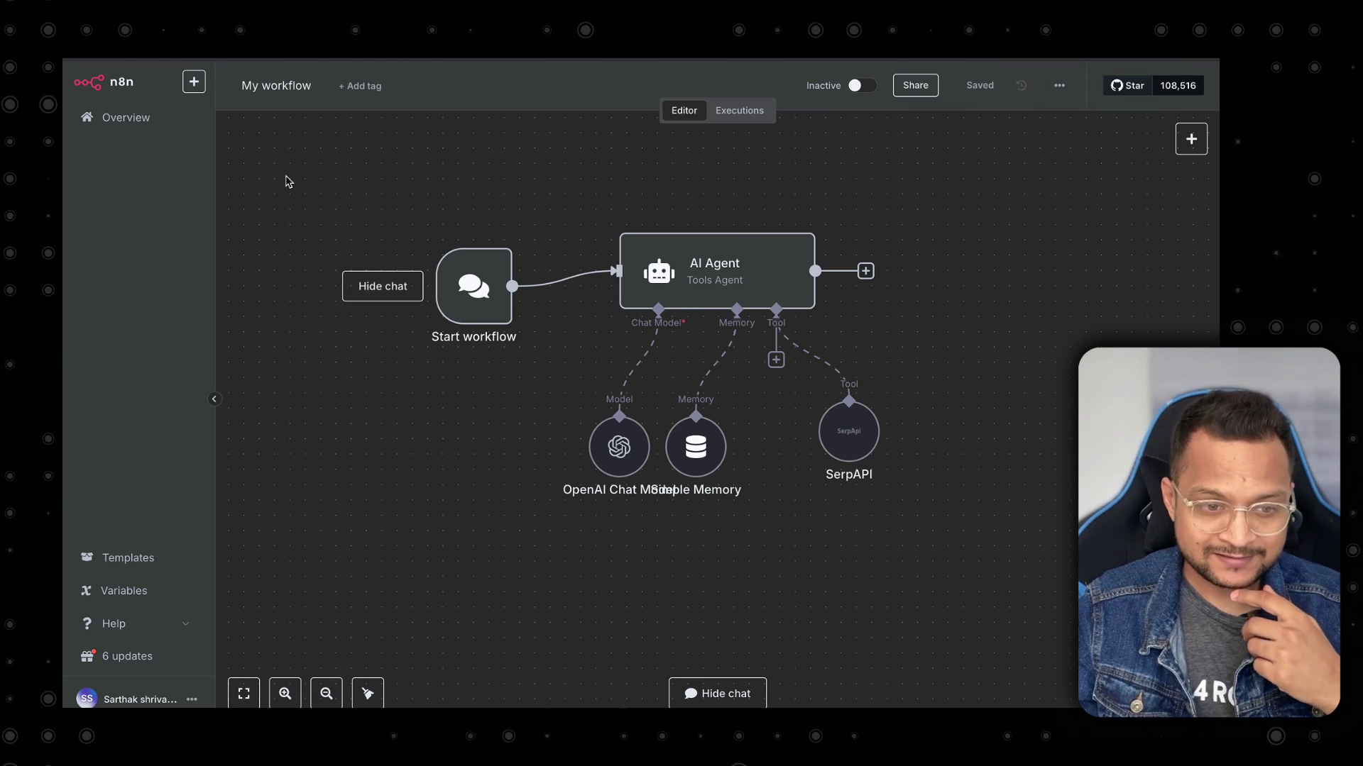
drag(287, 179, 1063, 585)
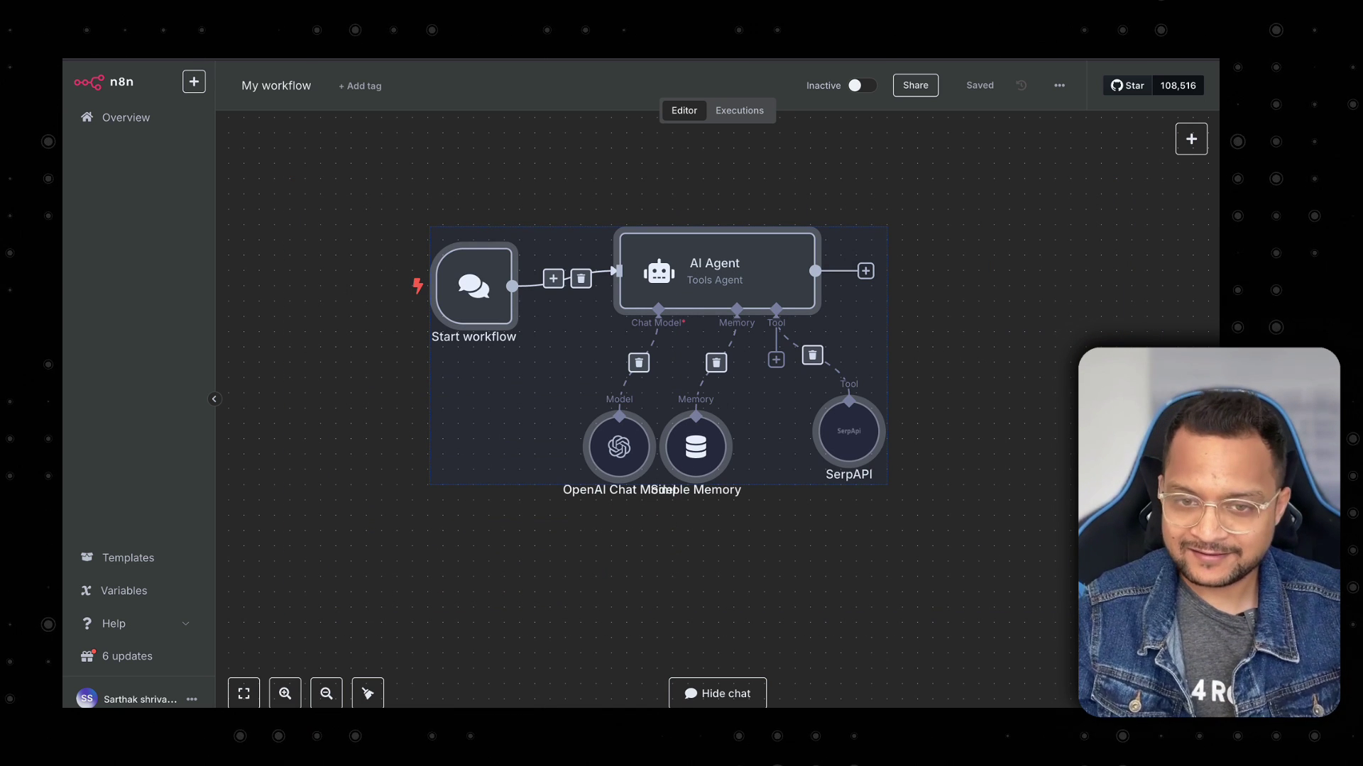
key(ctrl+c)
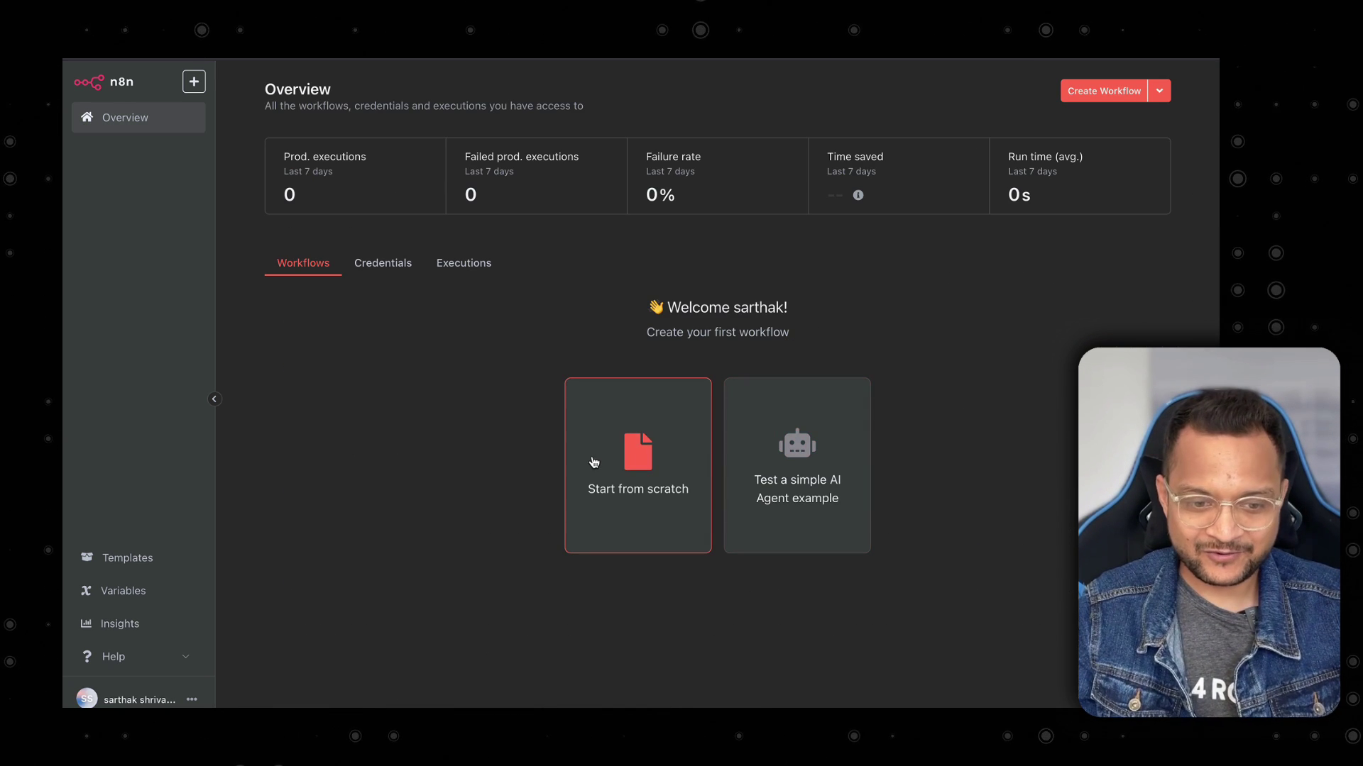
click(594, 461)
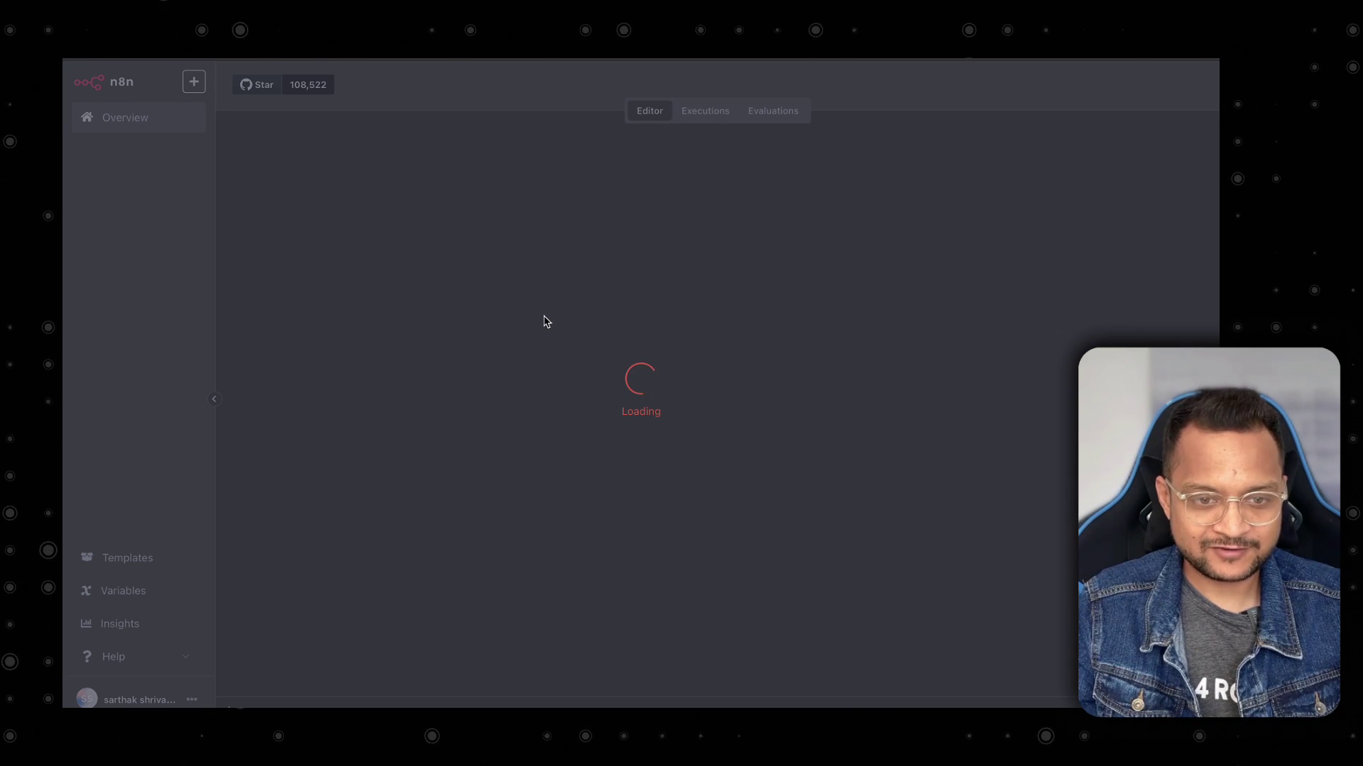
key(ctrl+v)
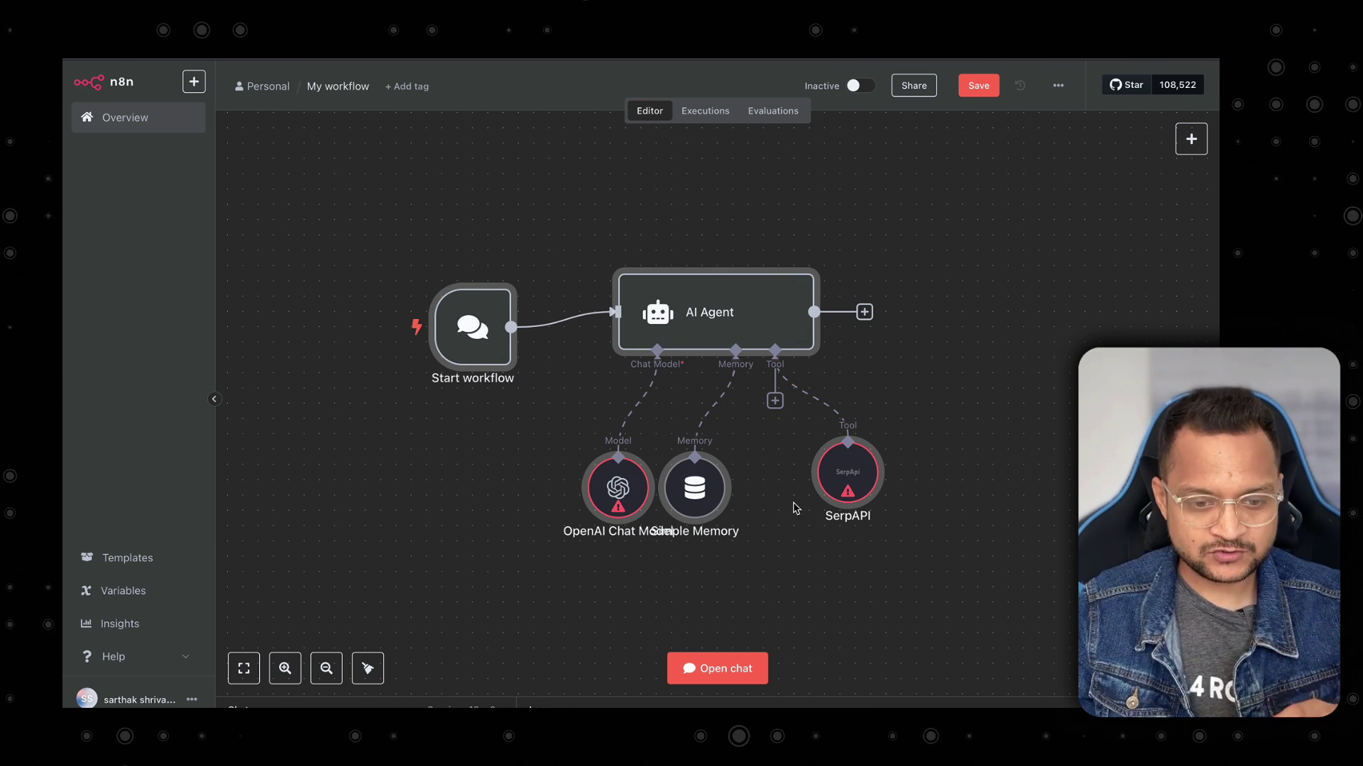
drag(710, 493, 741, 493)
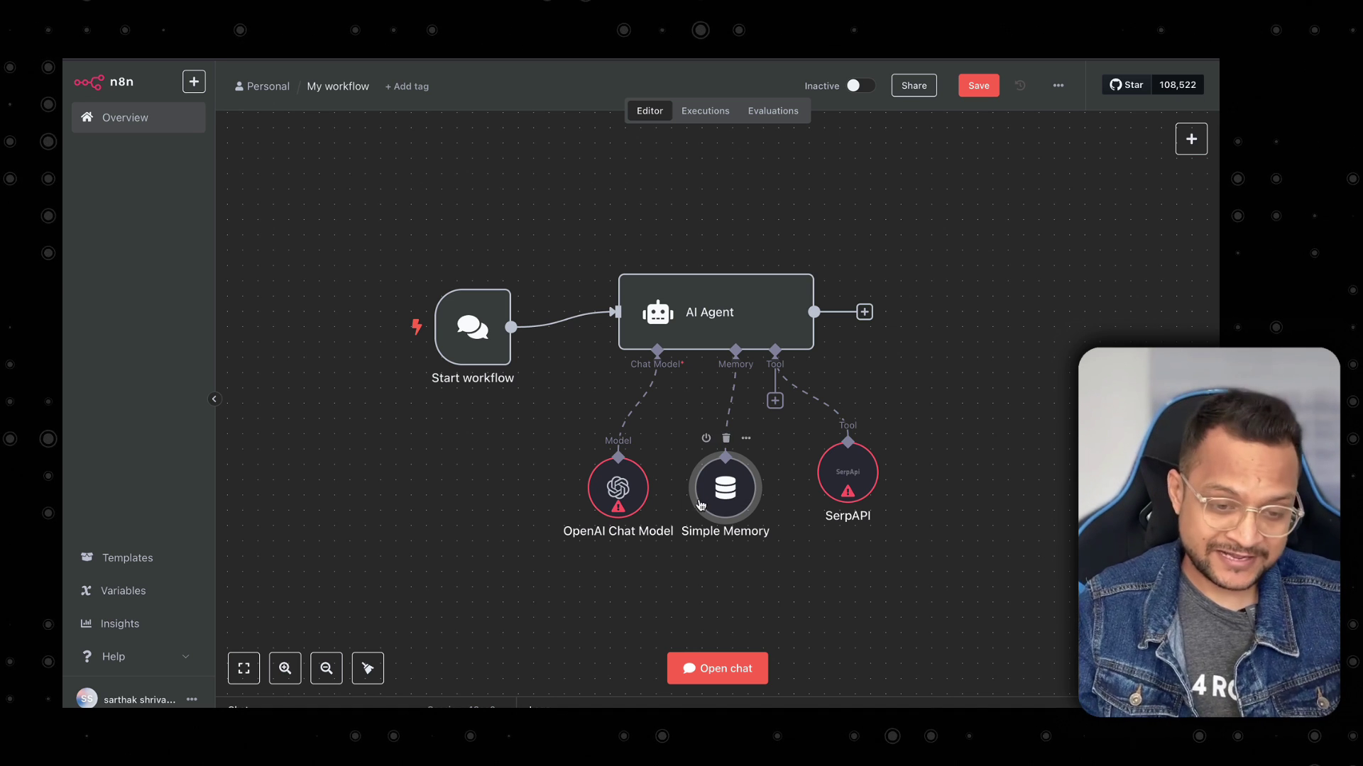
Attach a new OpenAI credential with the pasted API key to the OpenAI Chat Model node.
double_click(618, 496)
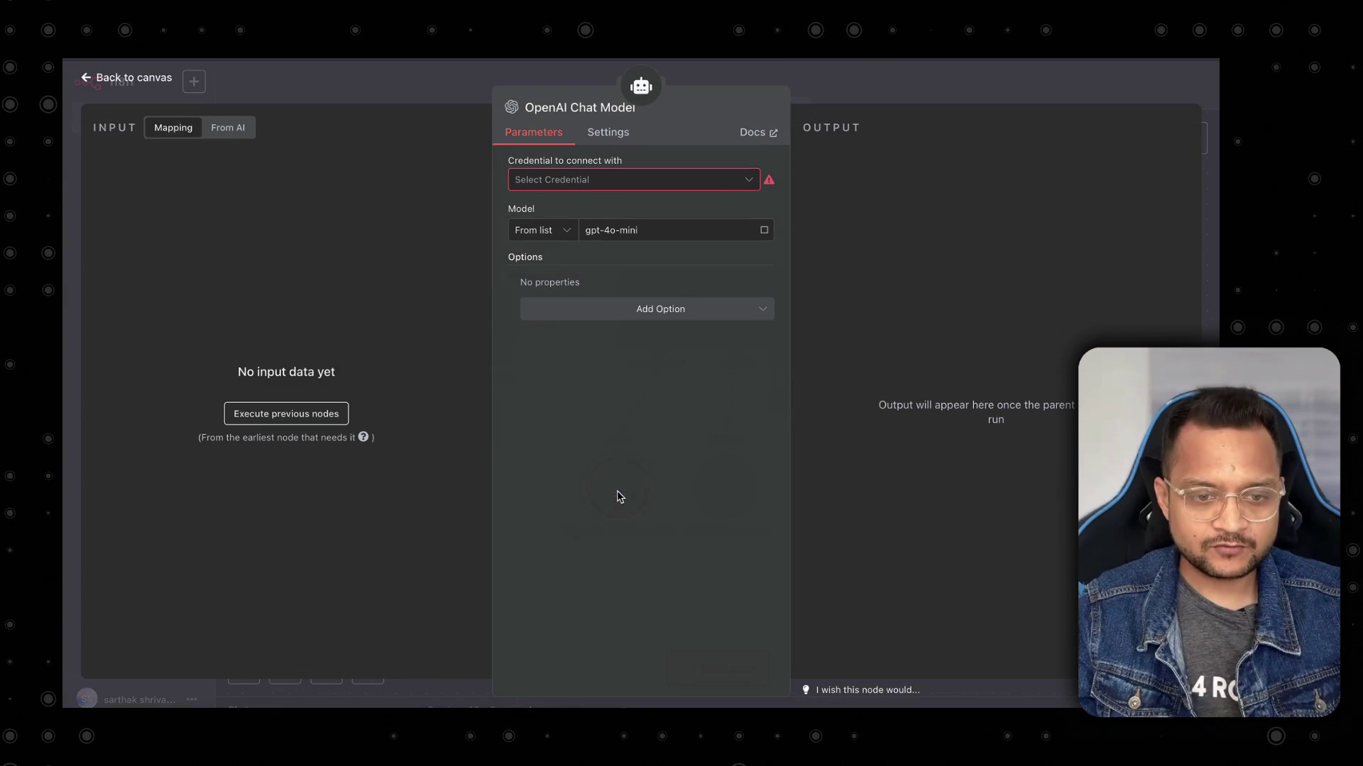
click(702, 181)
click(657, 219)
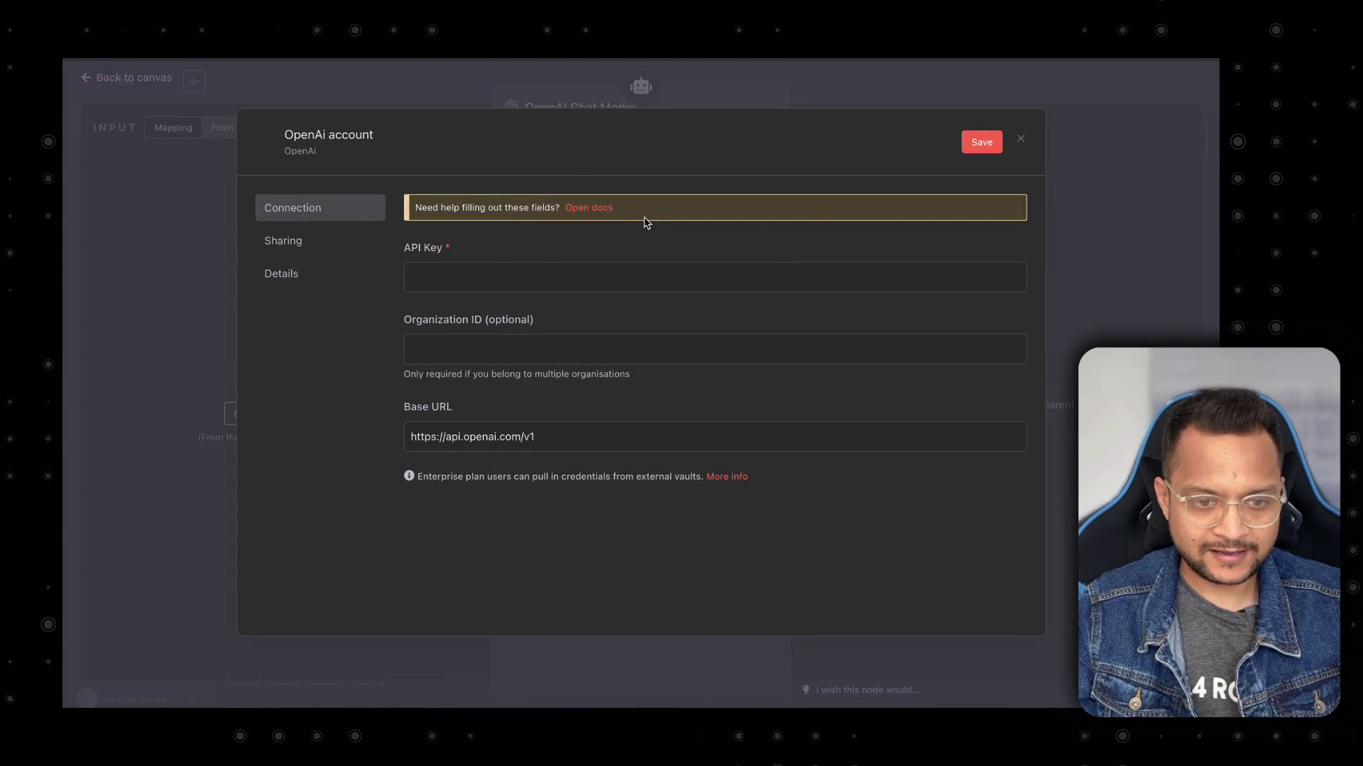
key(super+shift+v)
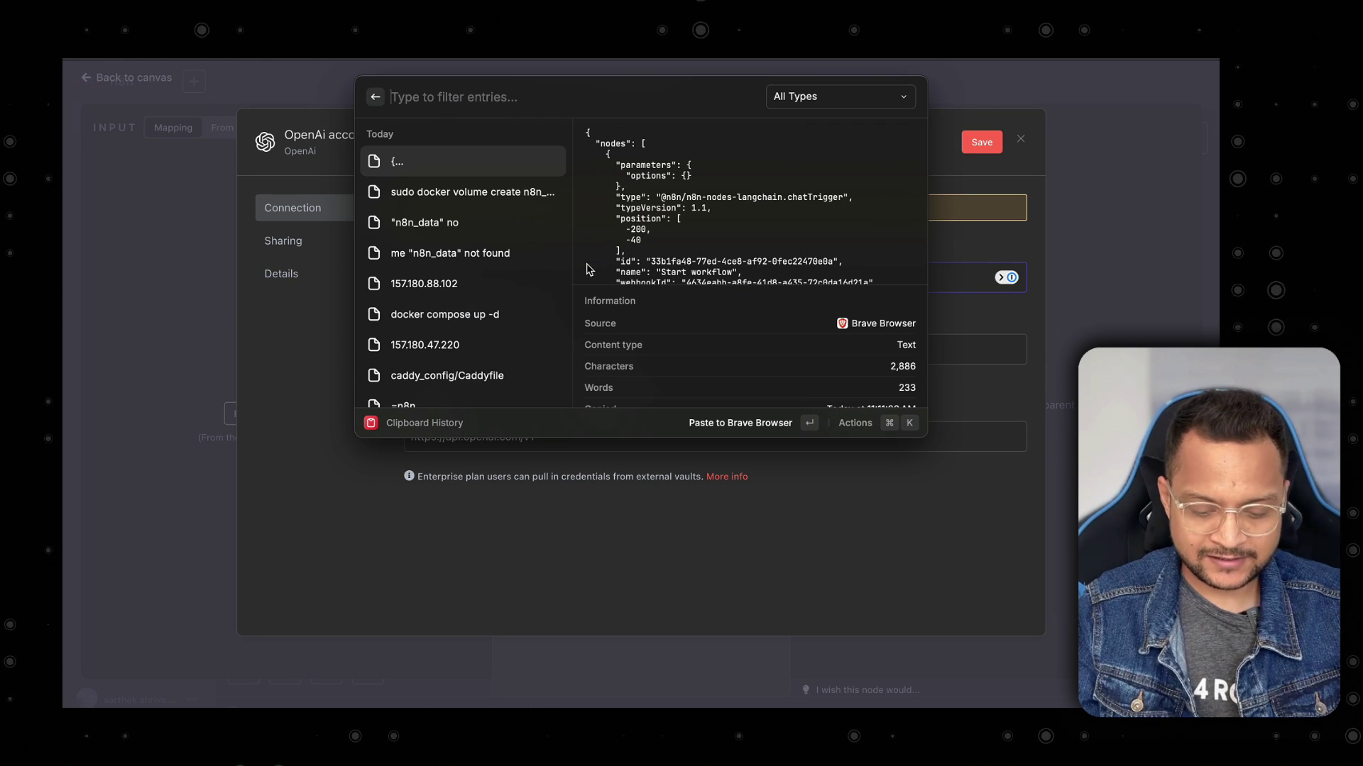
text(sk)
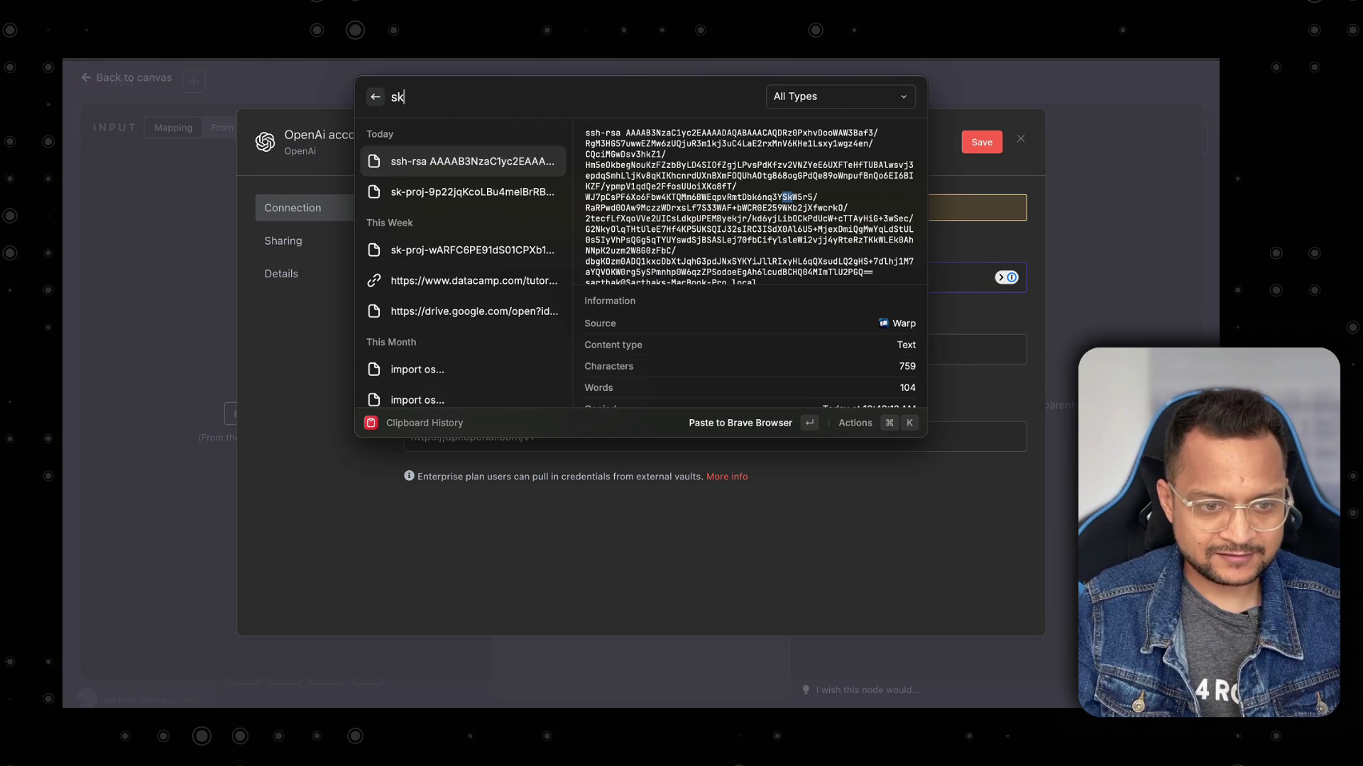
key(Down)
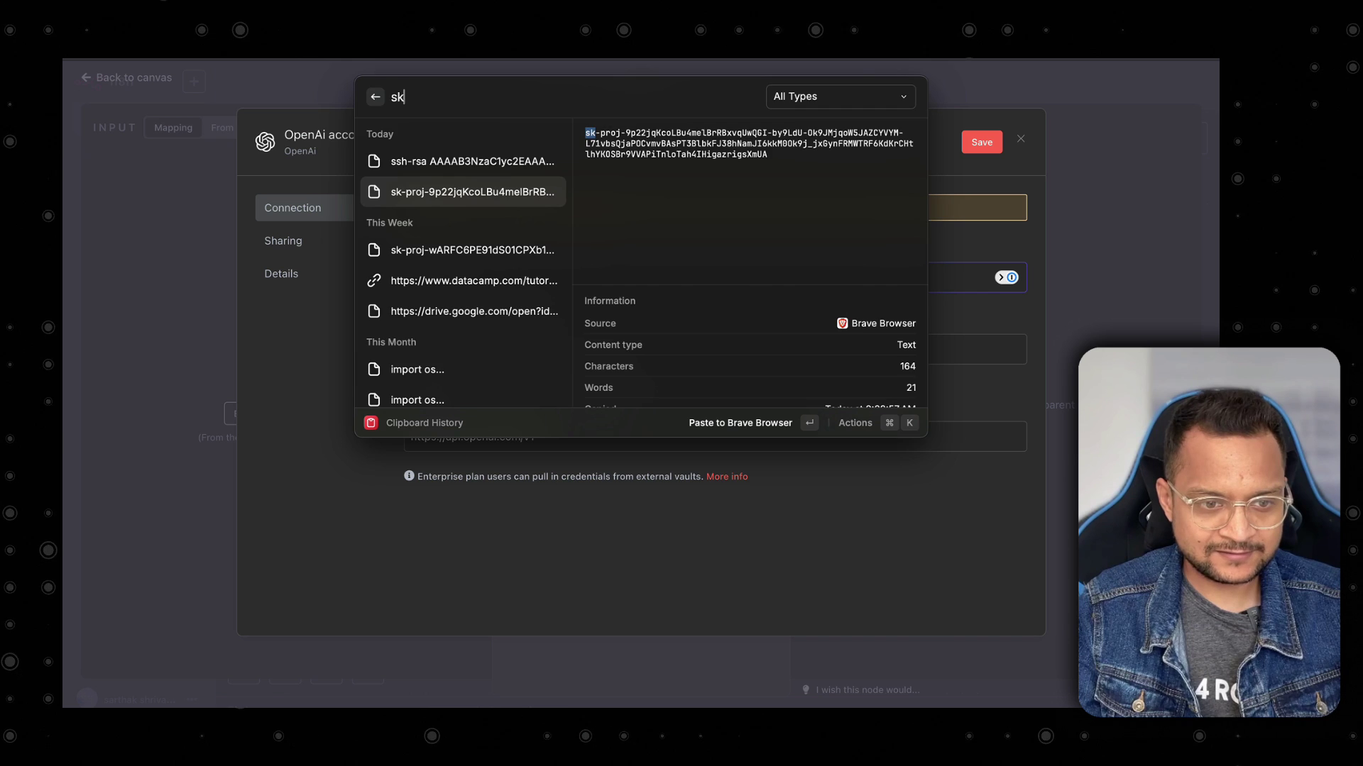
key(Return)
click(982, 142)
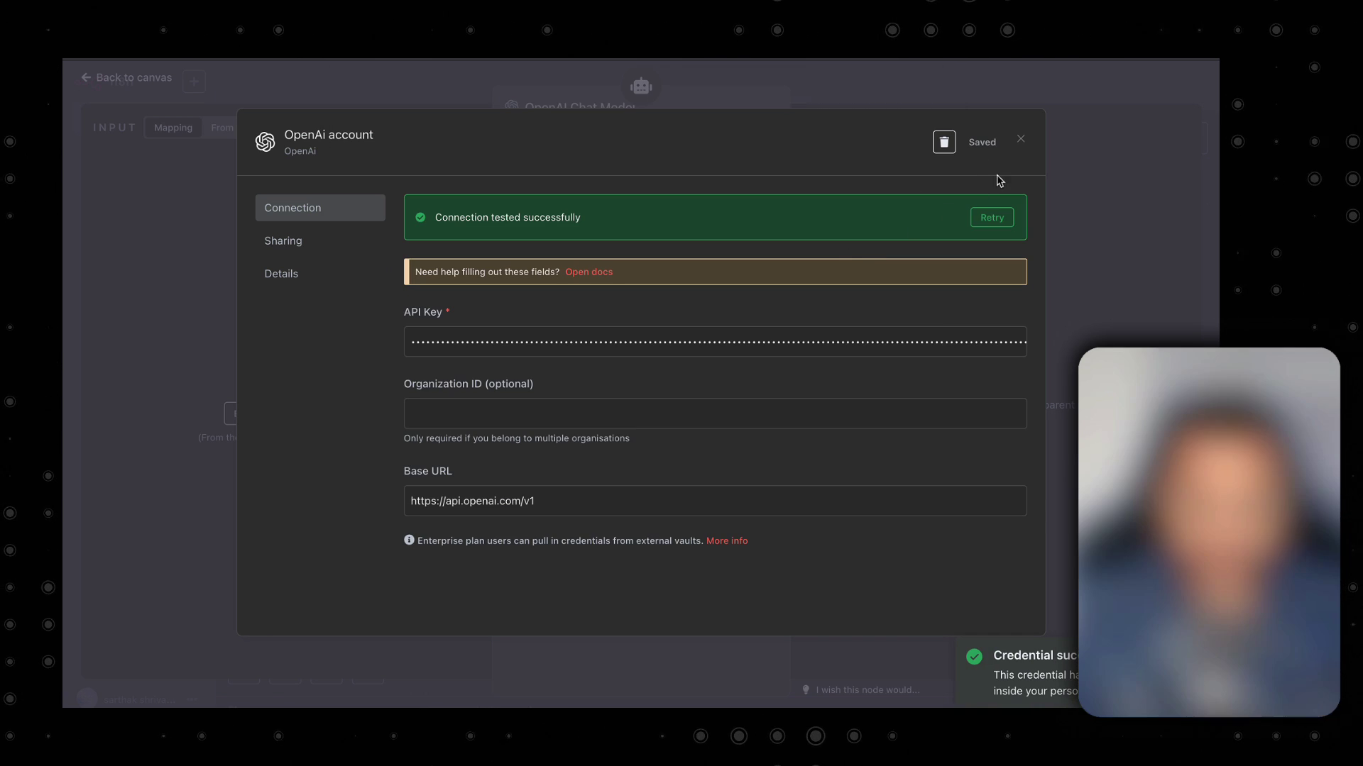
click(1020, 139)
click(511, 66)
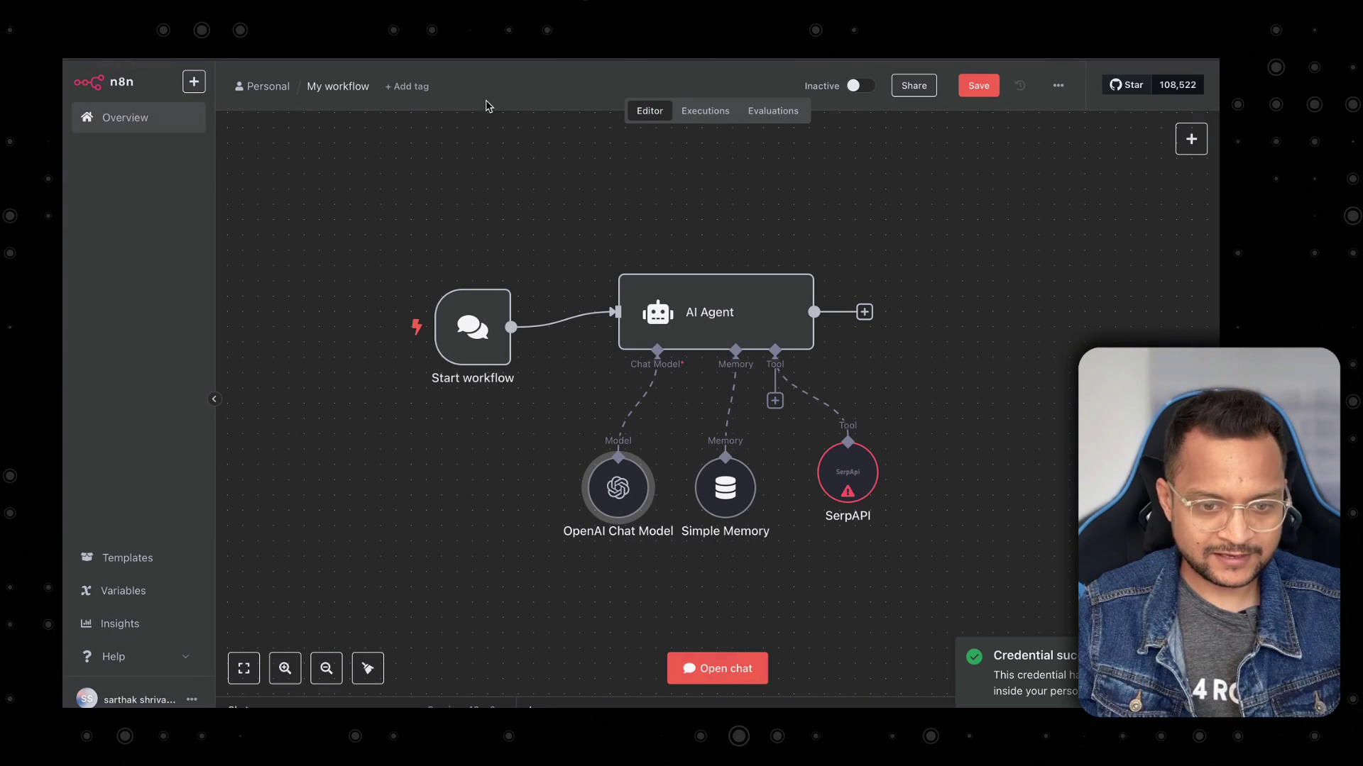
Create a SerpAPI credential with the pasted API key on the SerpAPI node, saved and tested.
double_click(847, 469)
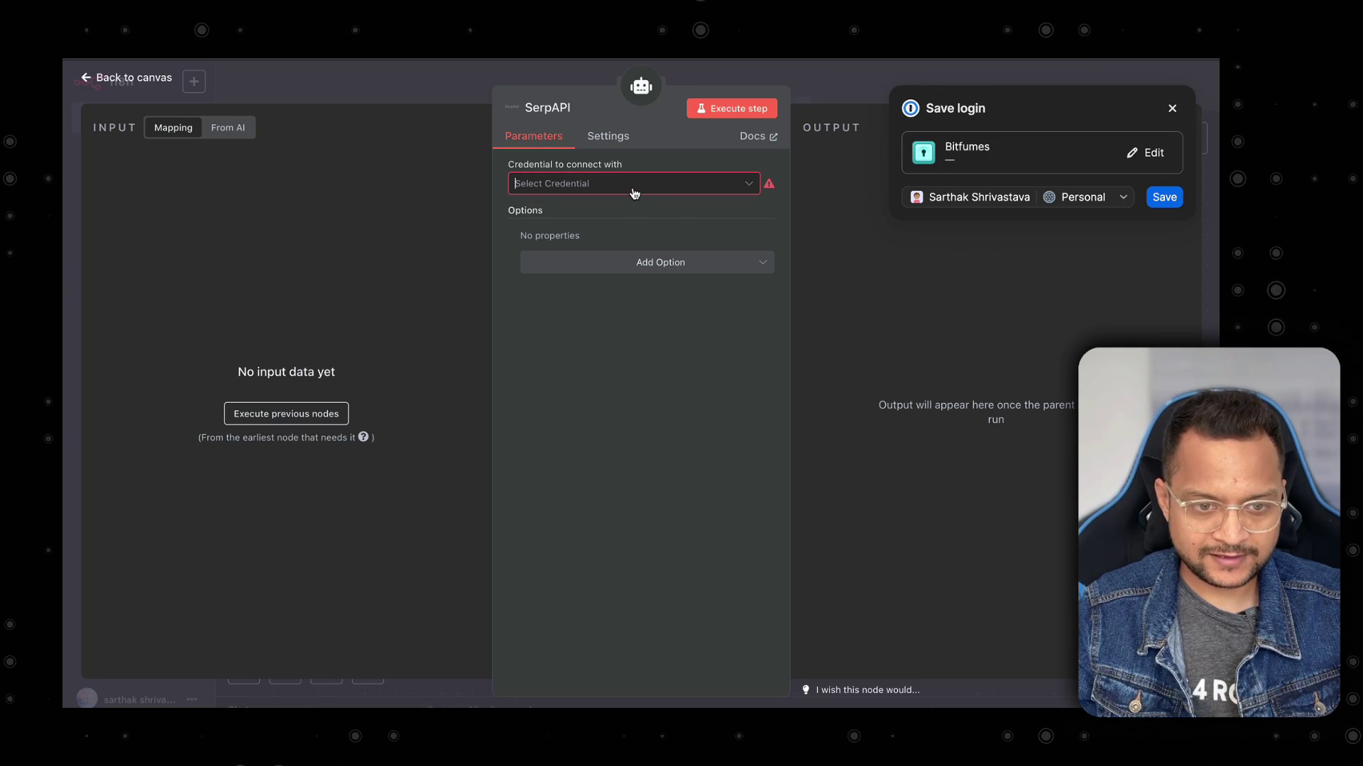
click(632, 183)
click(619, 220)
click(596, 284)
key(ctrl+v)
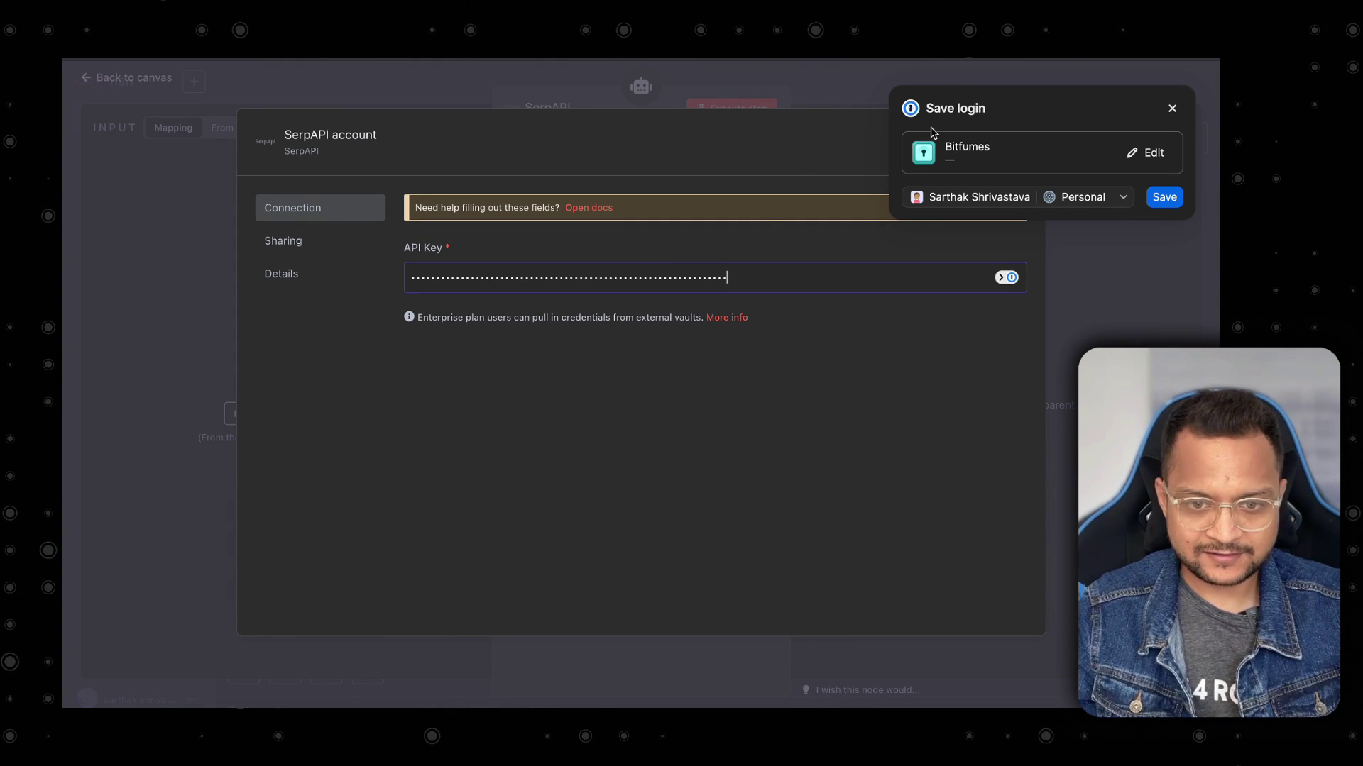
click(981, 139)
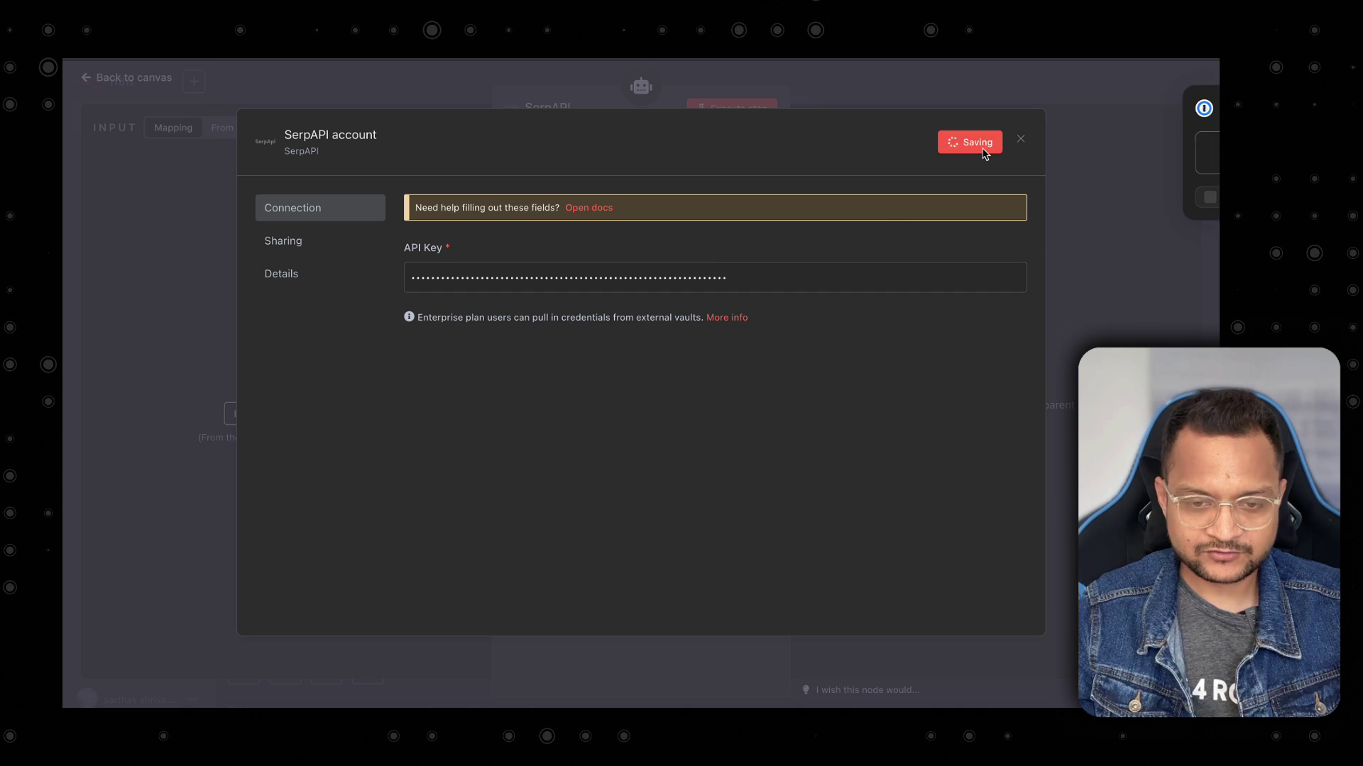
click(1171, 108)
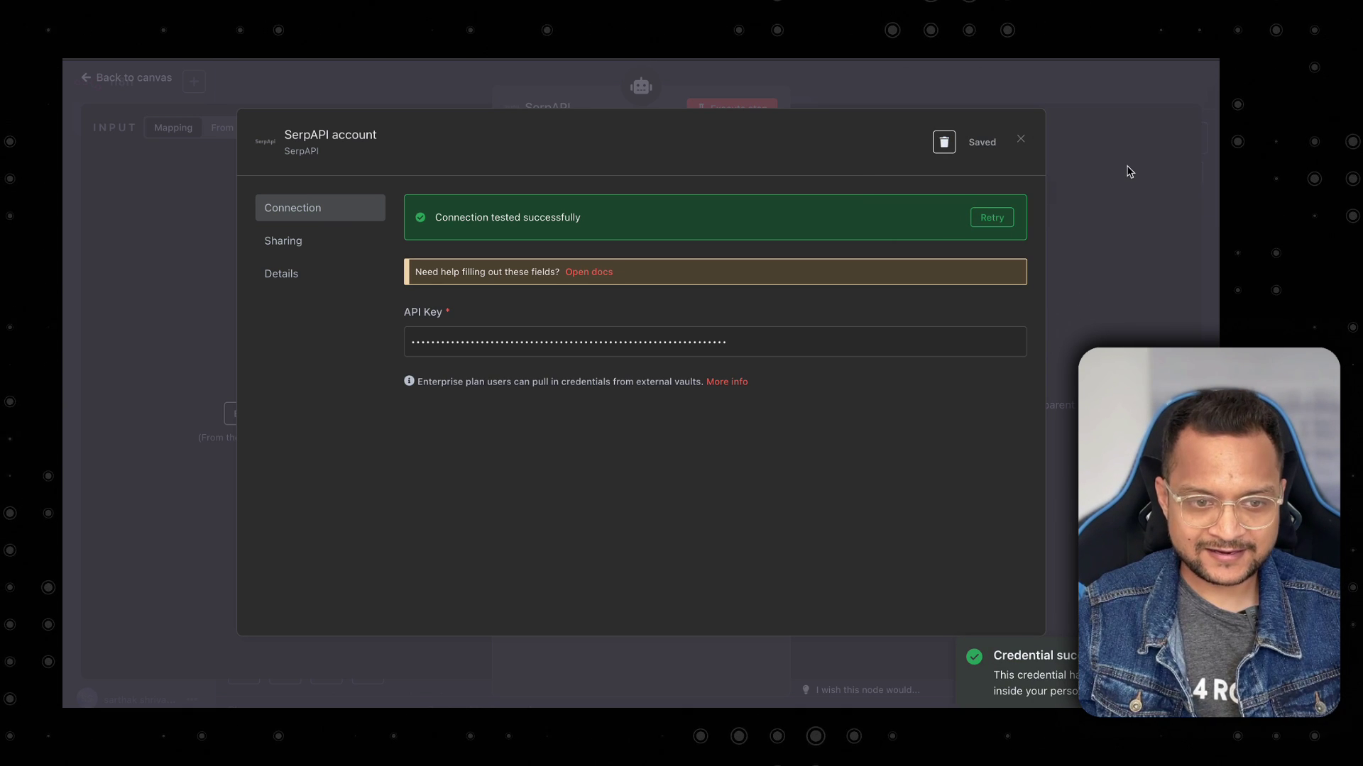
click(1122, 171)
click(351, 95)
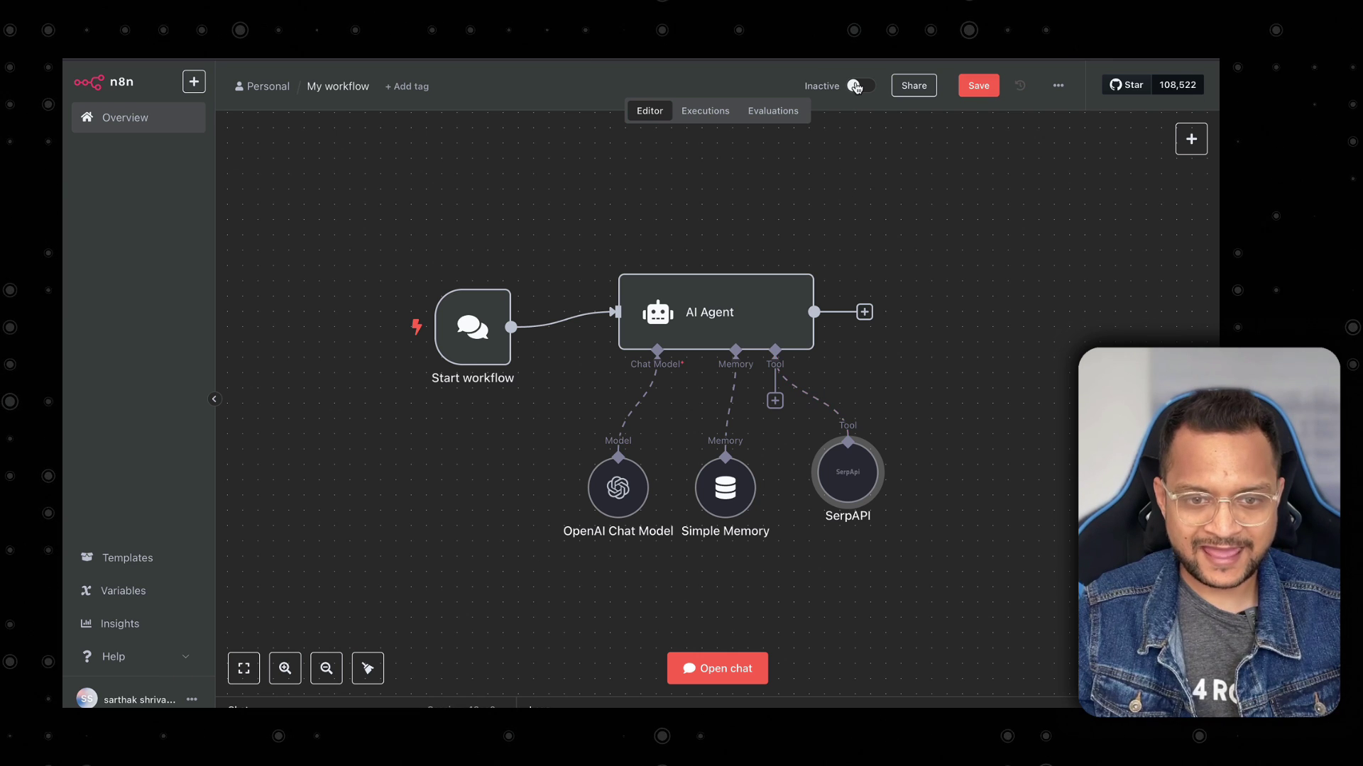
Activate the workflow and ask the chat 'what is the temperature in Indore city'.
click(855, 87)
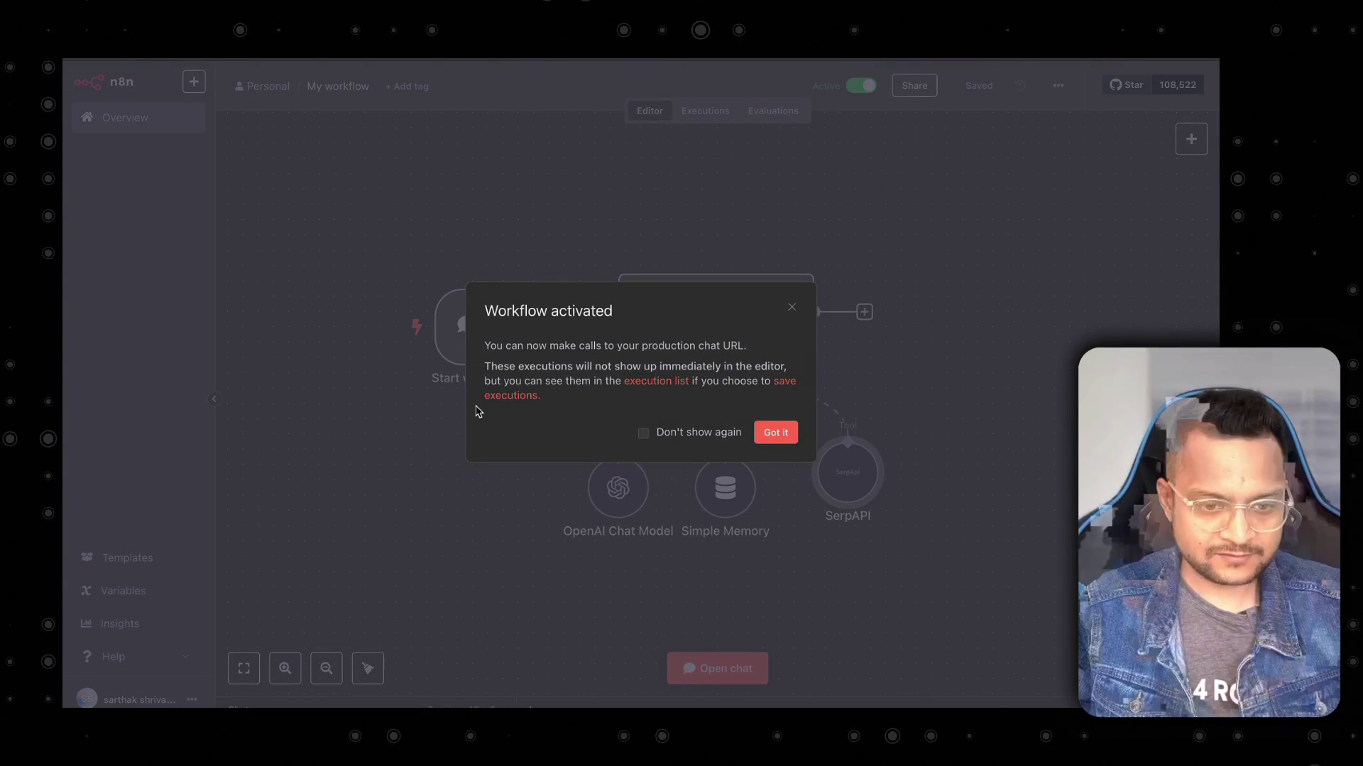
click(779, 433)
click(725, 671)
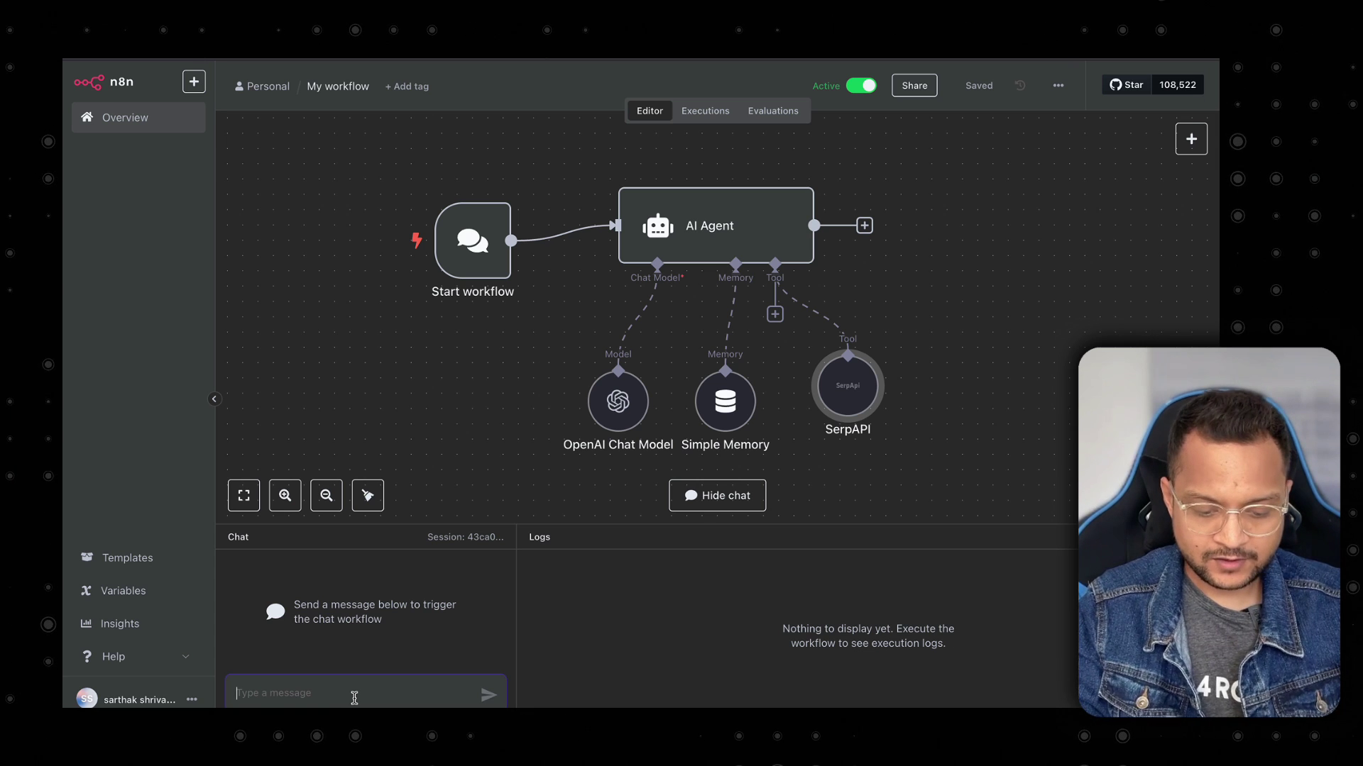
text(what is the temperature in)
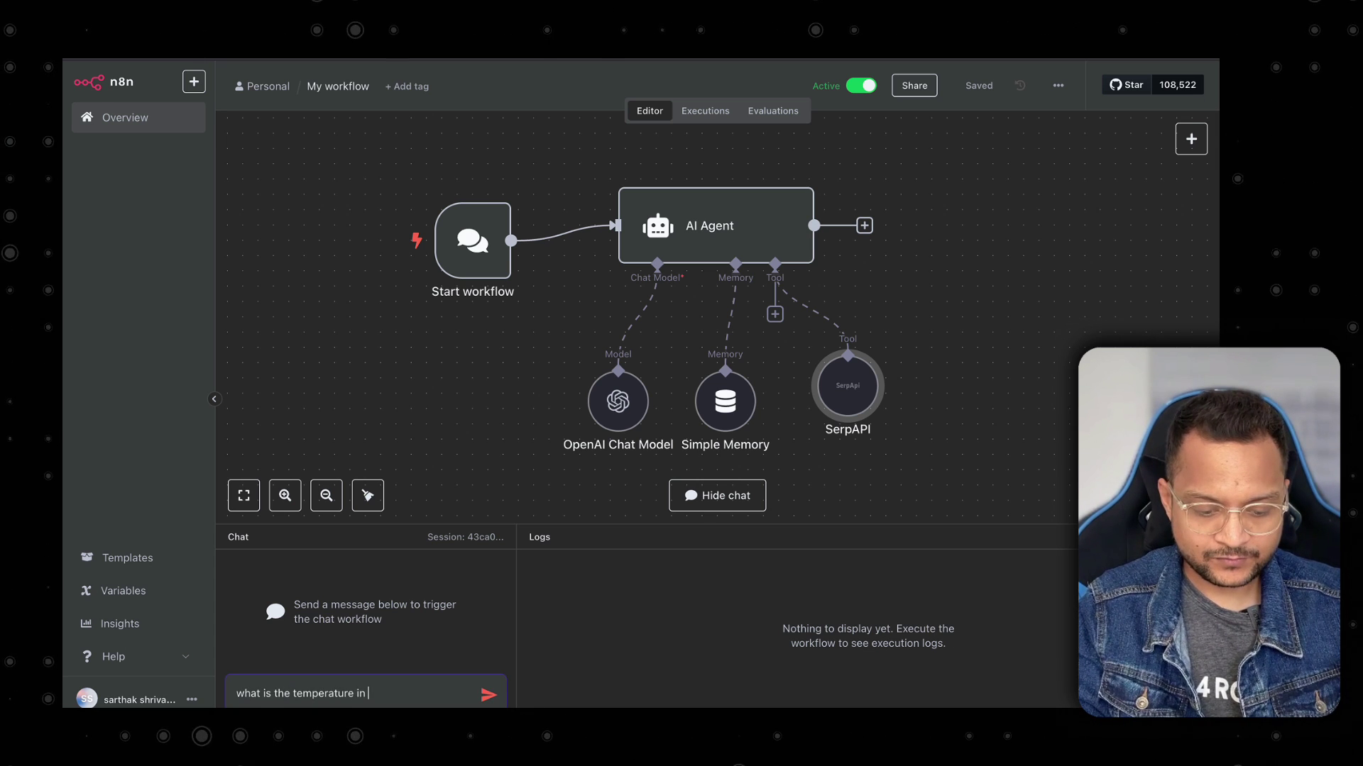
text( Indore city)
key(Return)
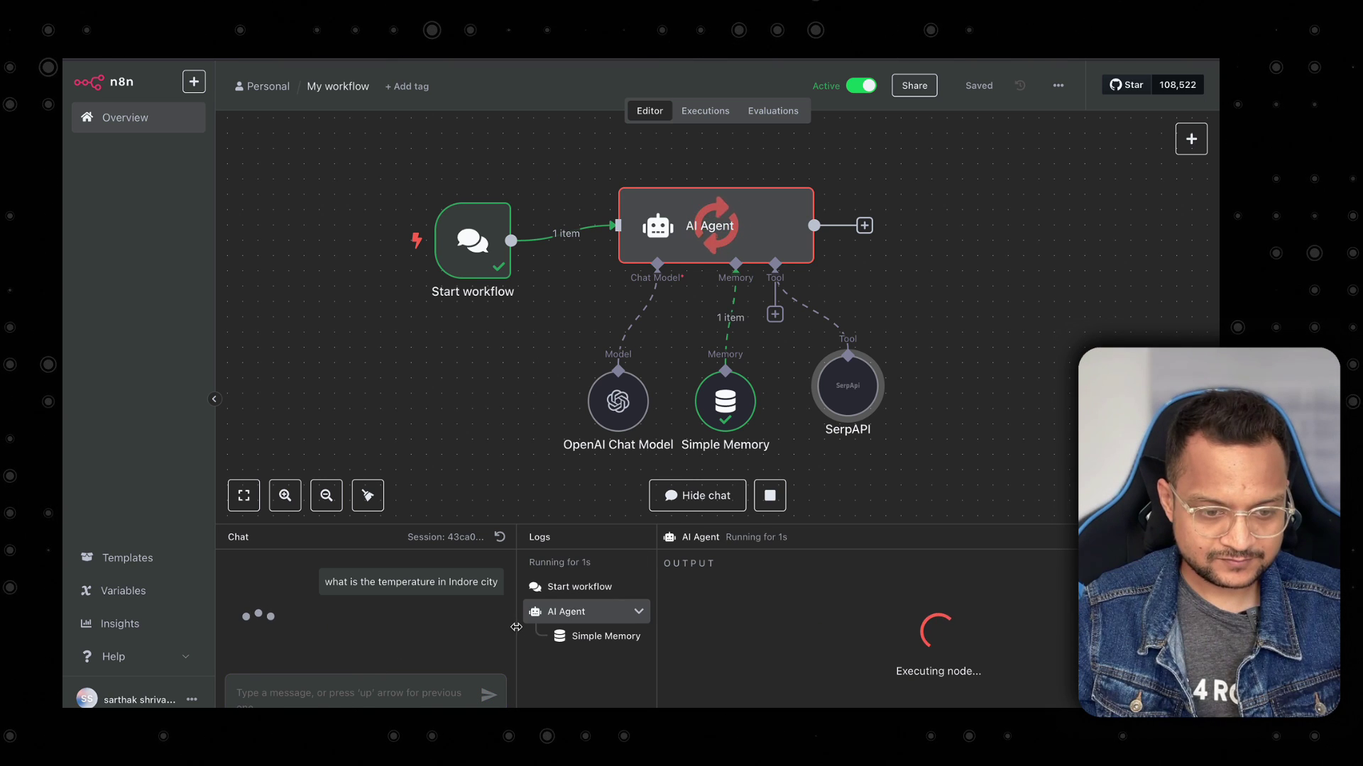
drag(516, 624, 597, 624)
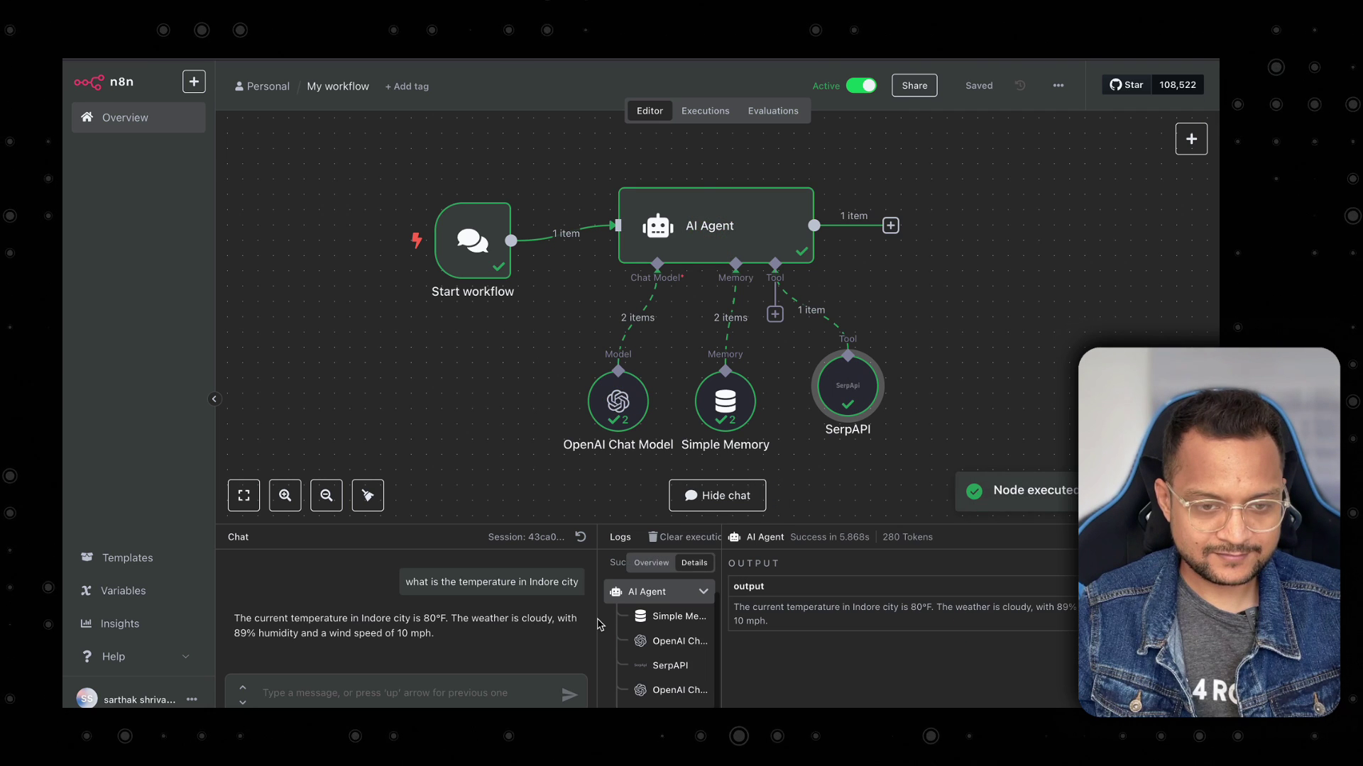
drag(596, 624, 304, 622)
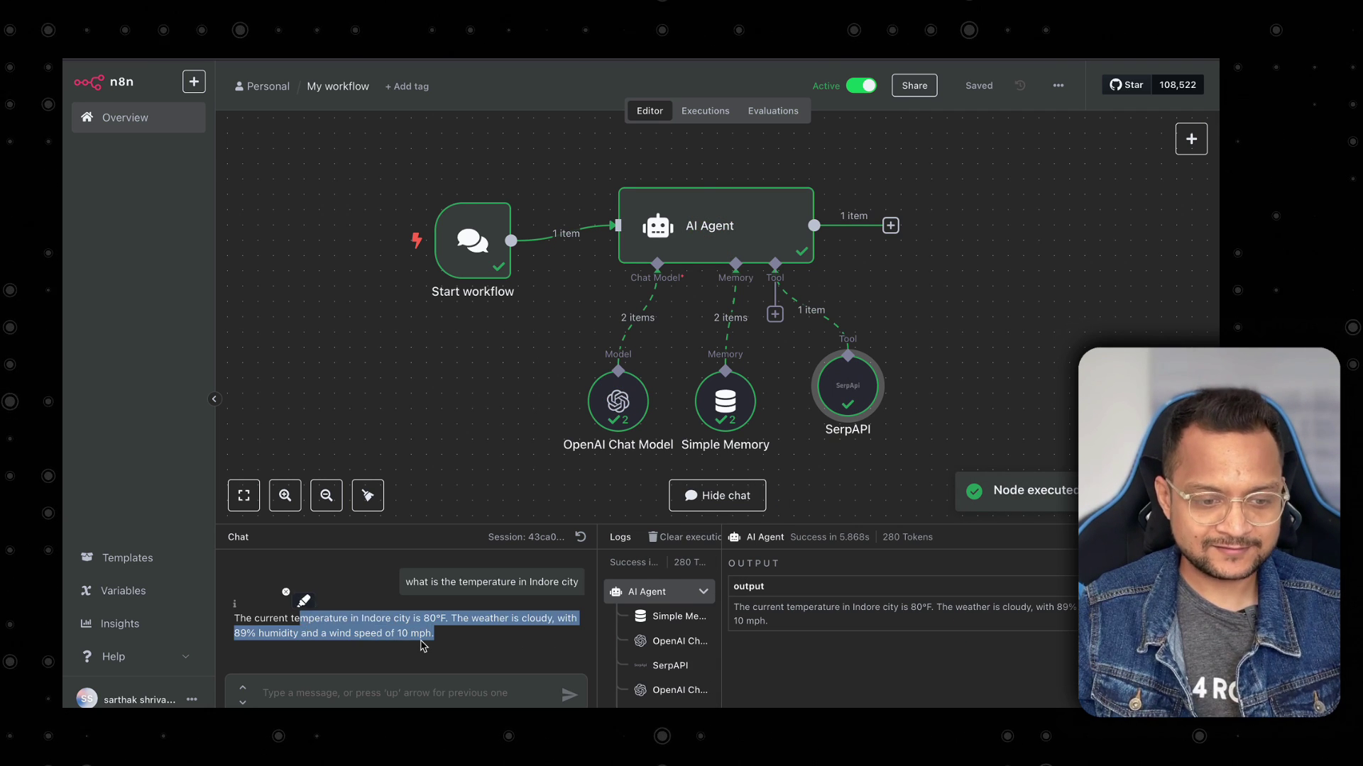
Send the follow-up 'give me in celcius' to get 27°C, then hide the chat.
click(398, 696)
text(give me )
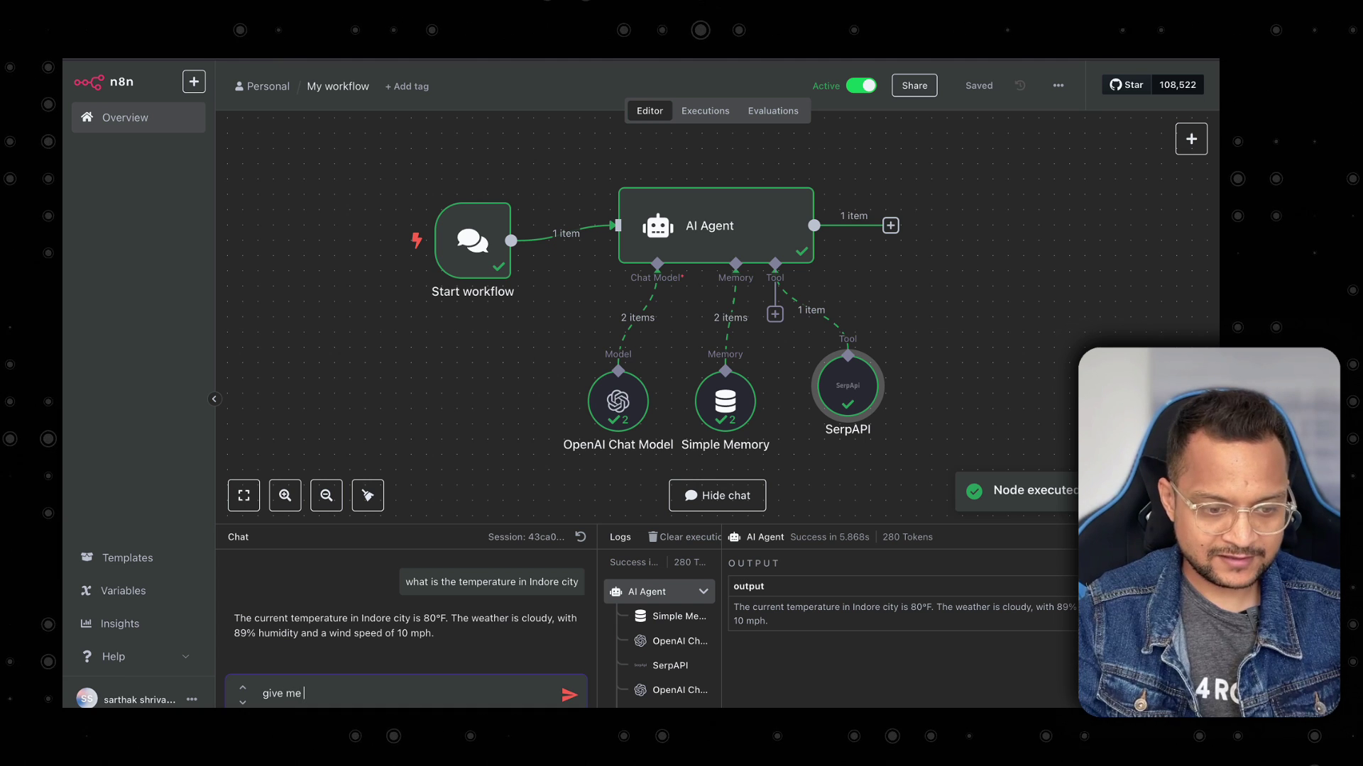
text(in celc)
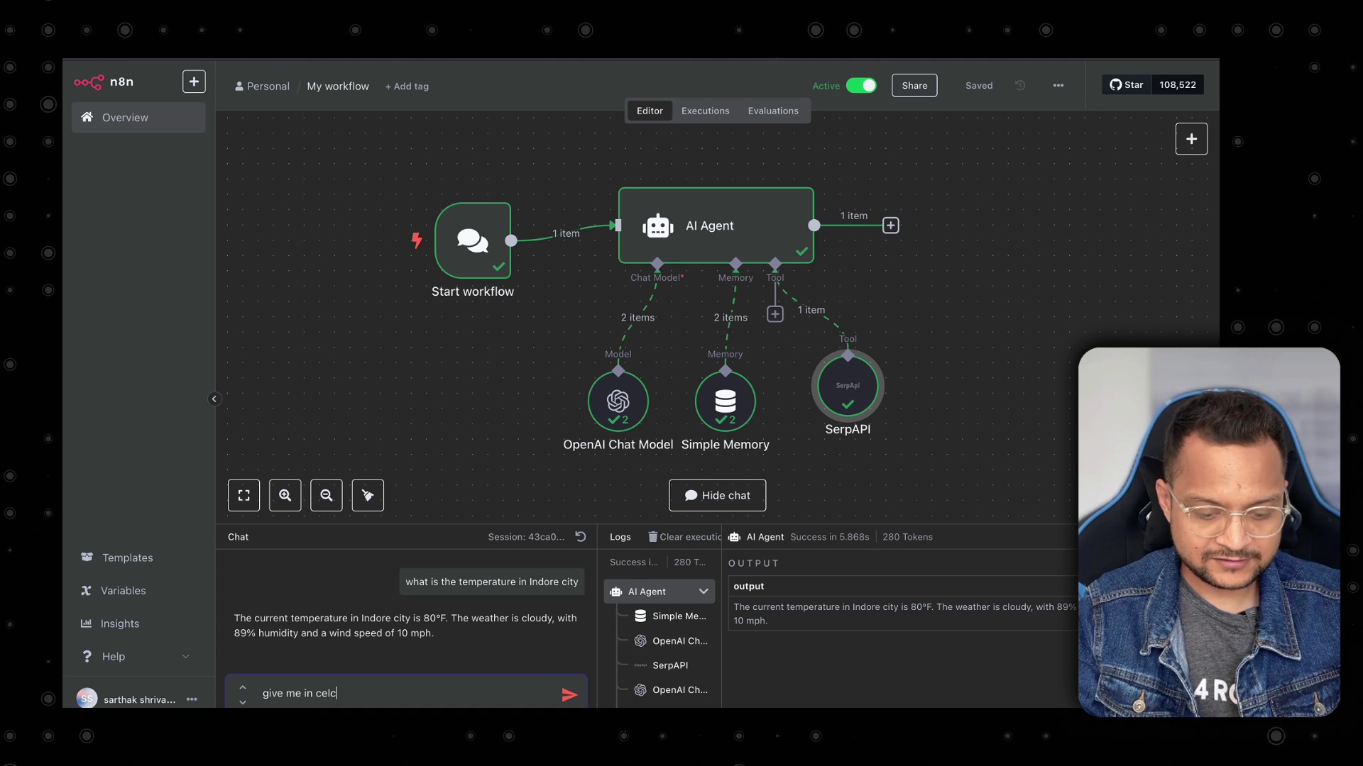
text(ius)
key(Return)
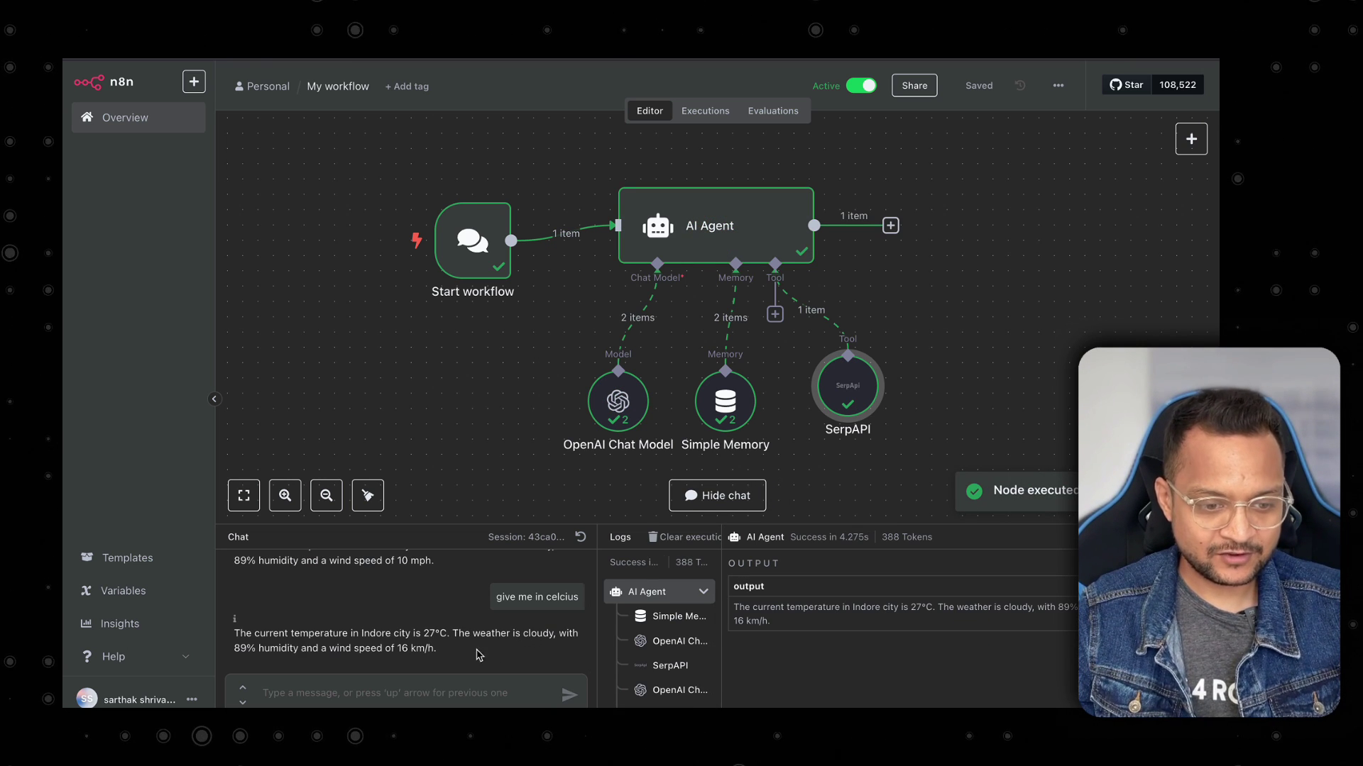
drag(477, 650, 398, 631)
click(503, 660)
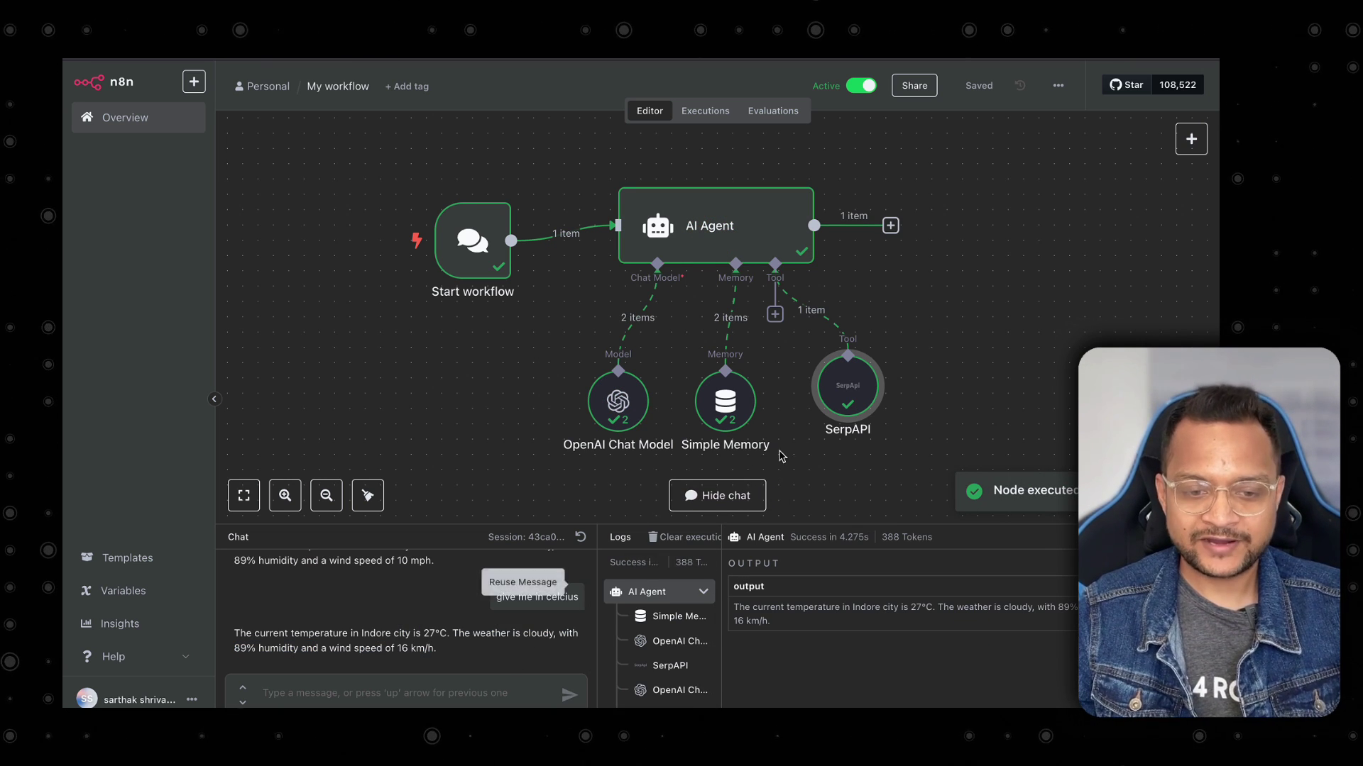
click(1202, 537)
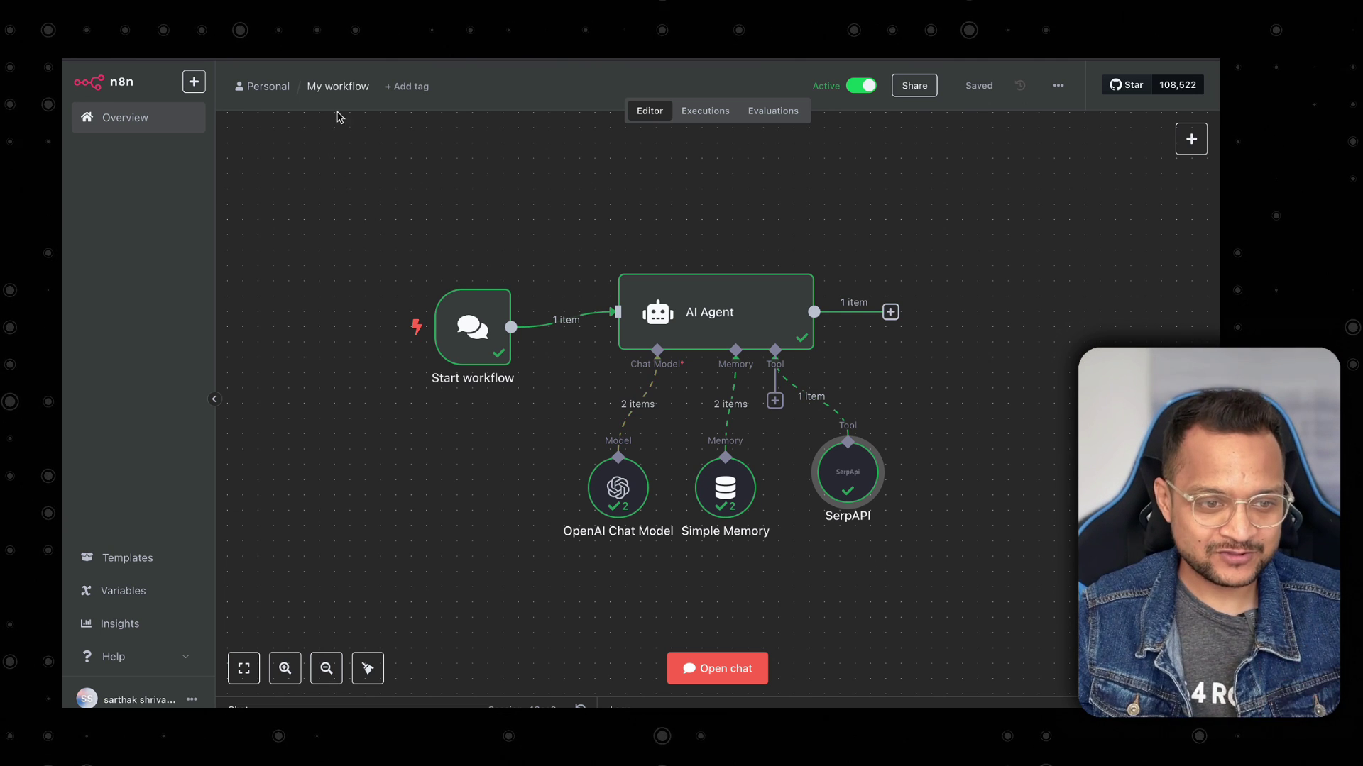
Rename the agent workflow to Chat and create a new blank workflow named MCP.
click(343, 85)
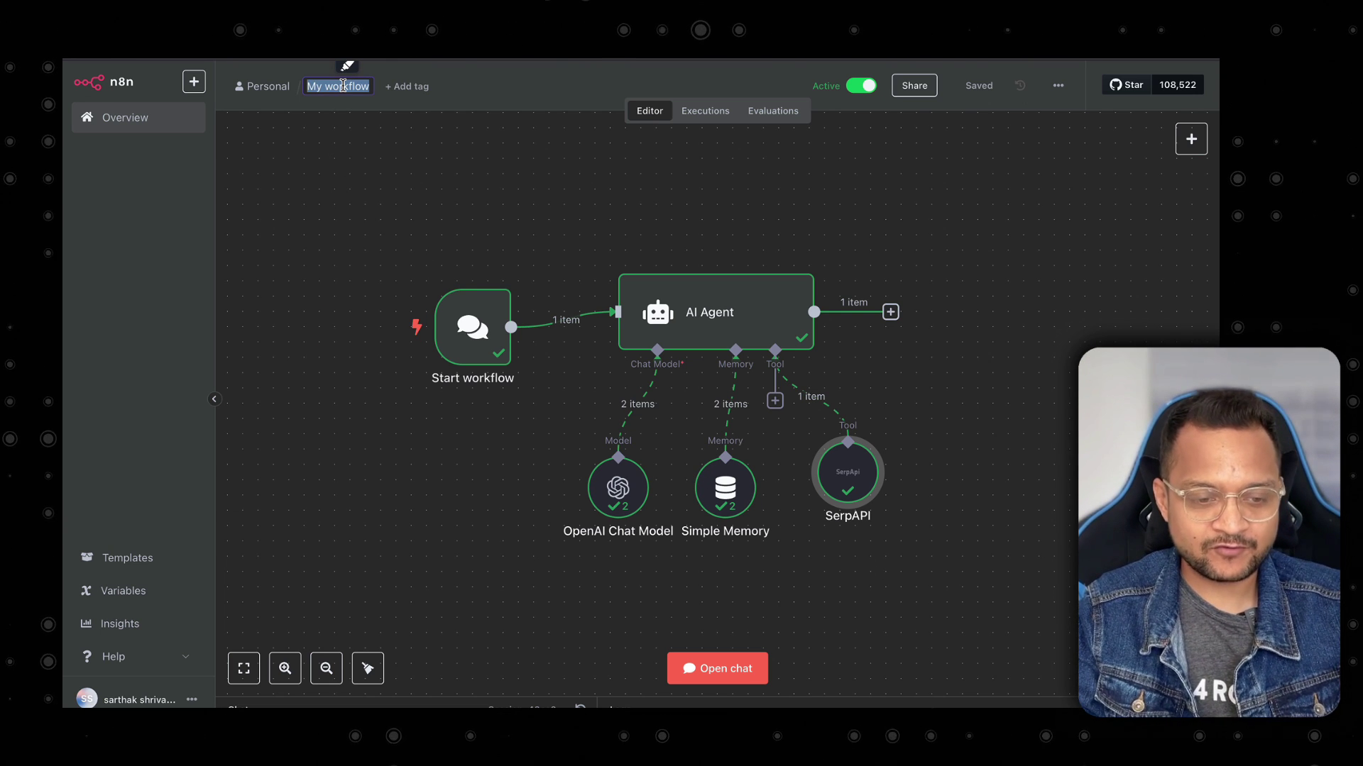
text(C)
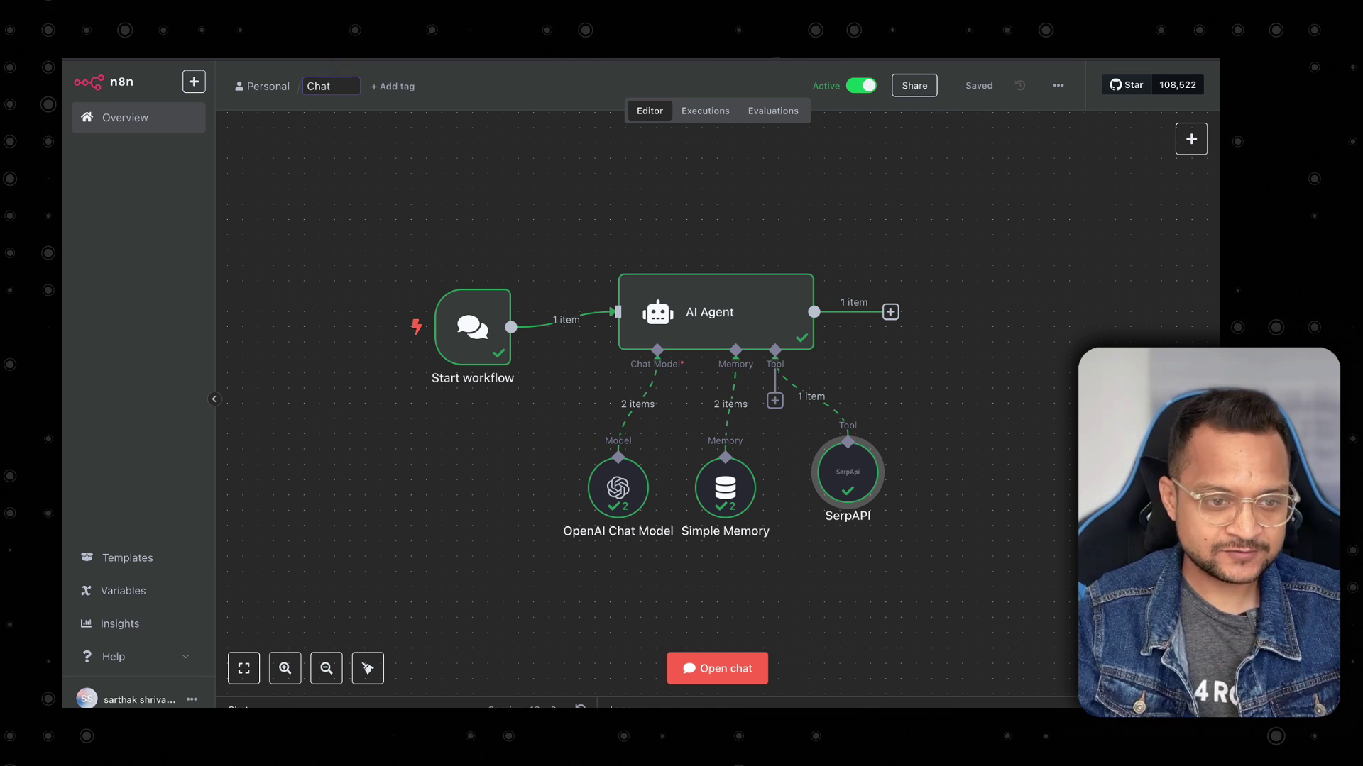
text(hat)
key(Return)
click(194, 81)
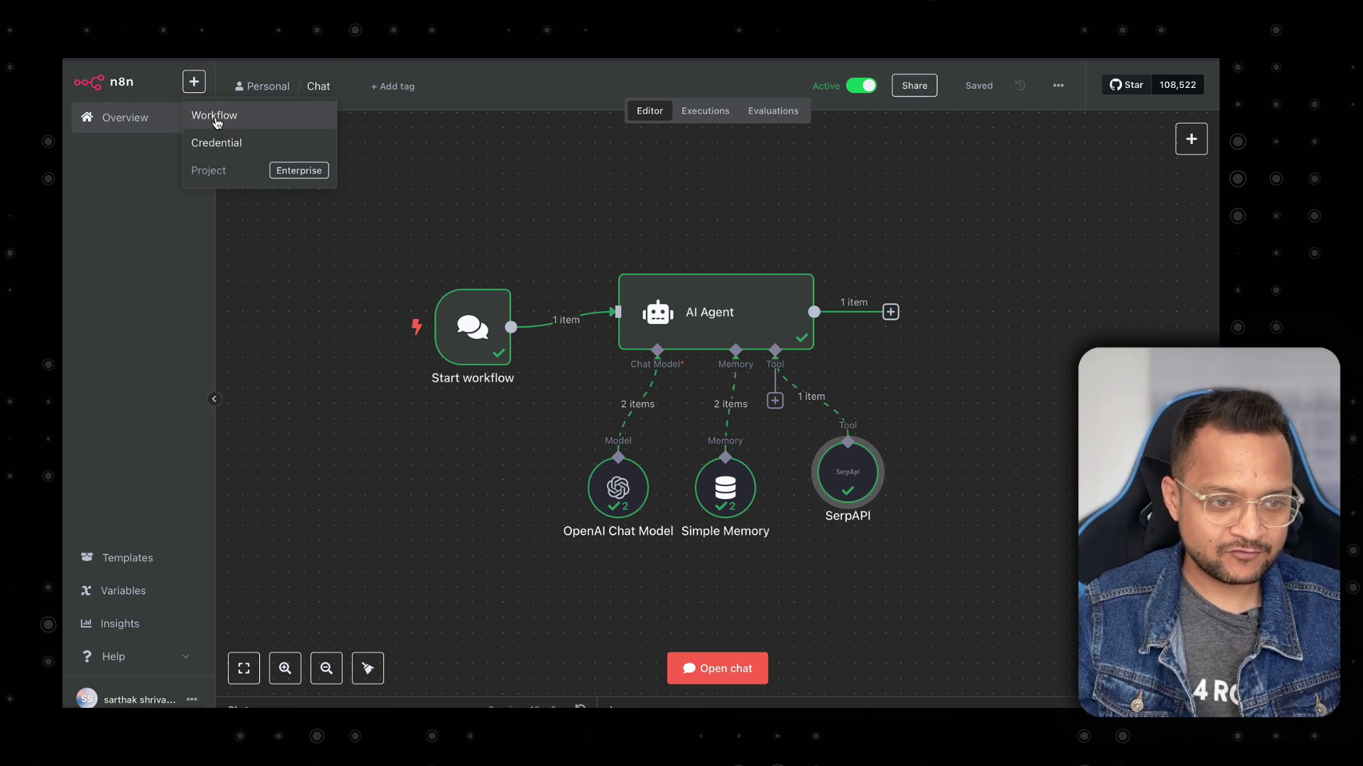
click(217, 122)
click(331, 91)
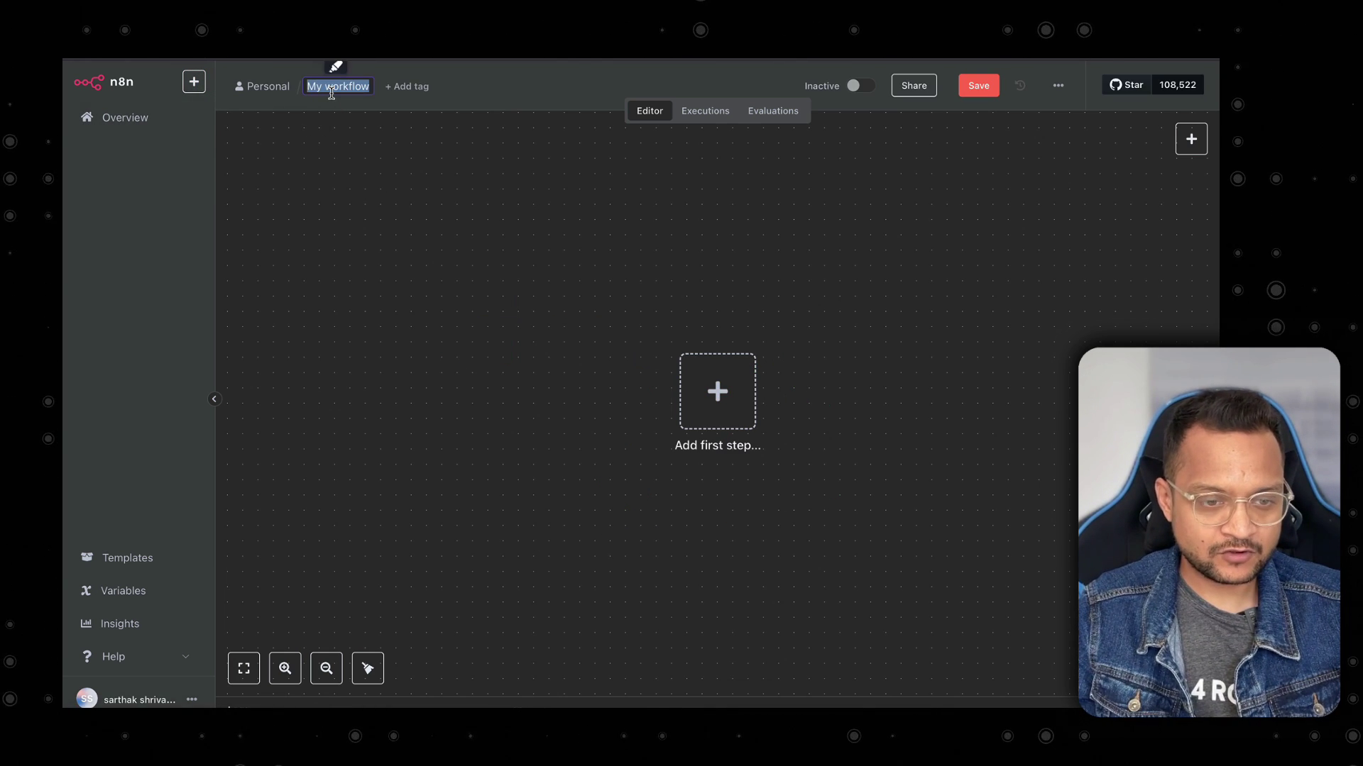
text(MCP)
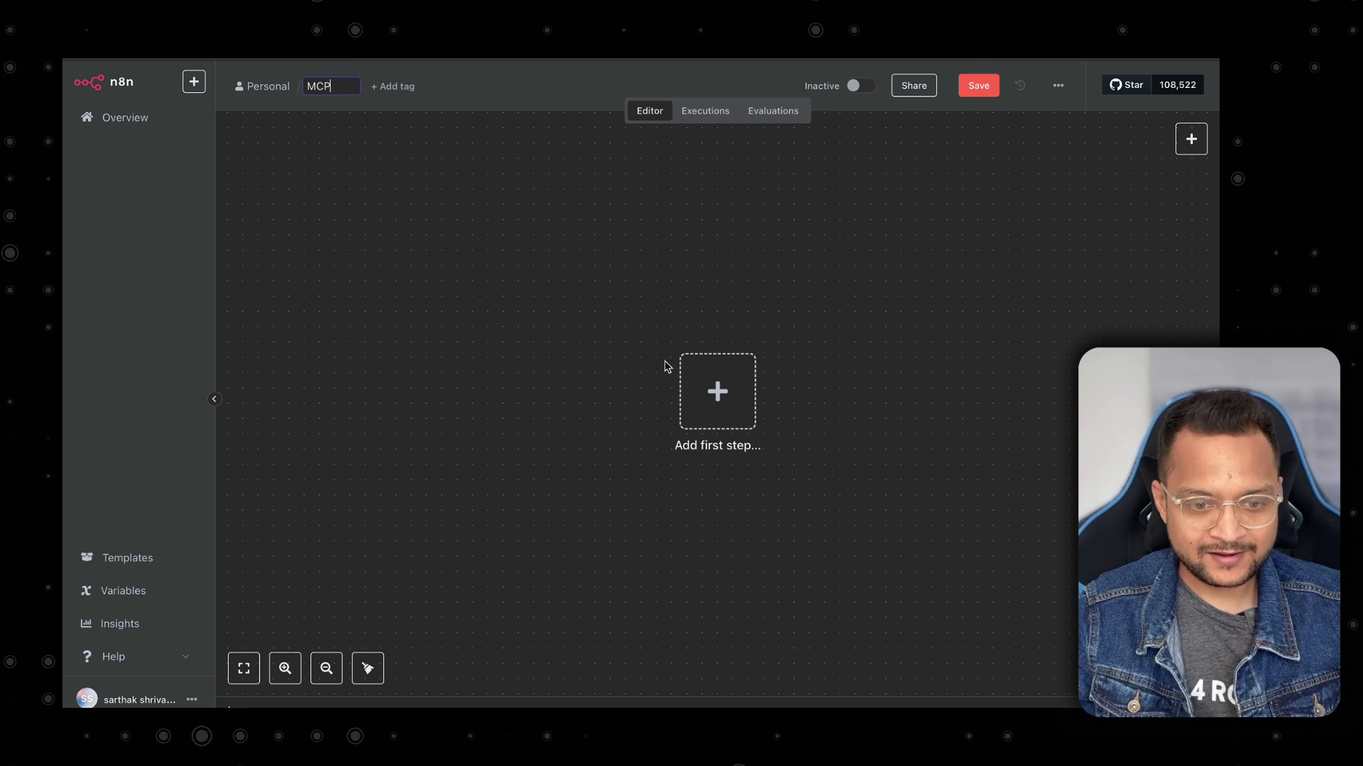
Add an MCP Server Trigger, copy its production URL, and activate the MCP workflow.
click(699, 391)
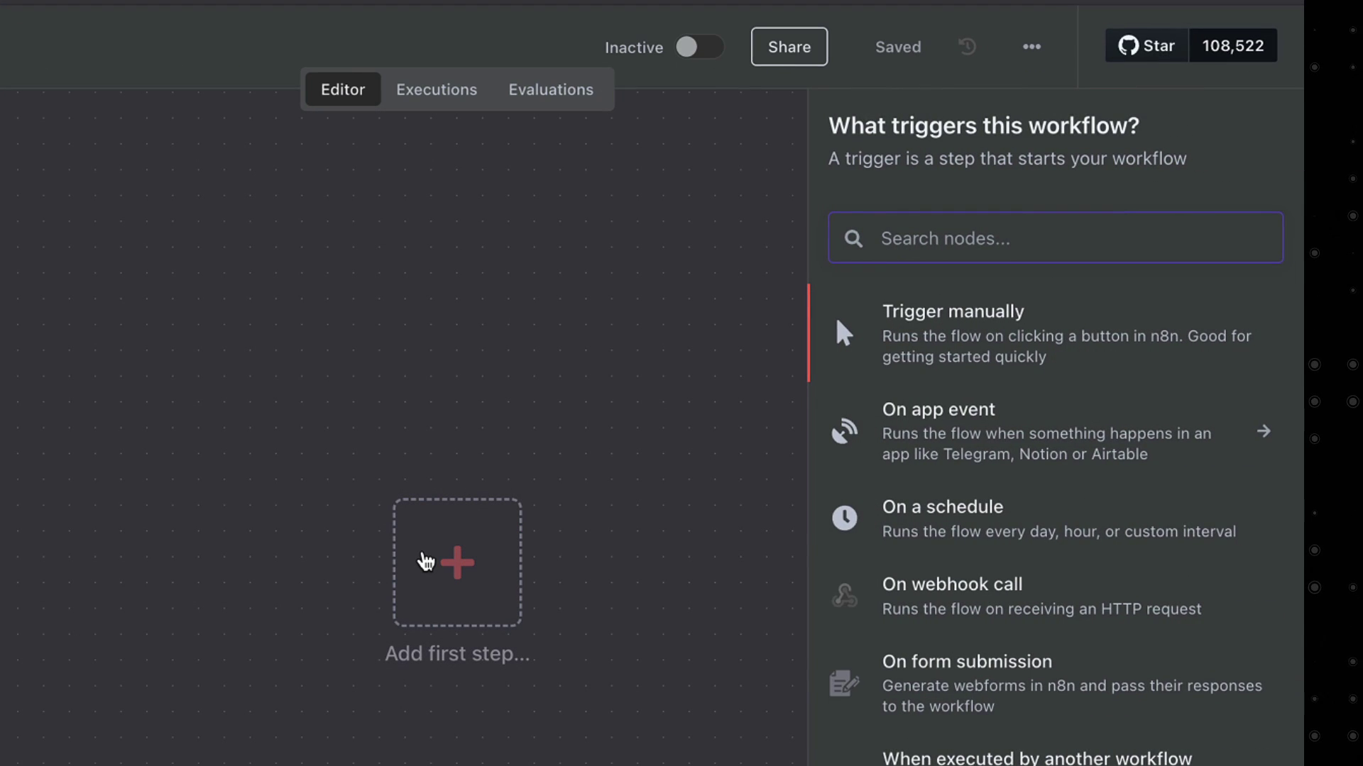
text(mcp)
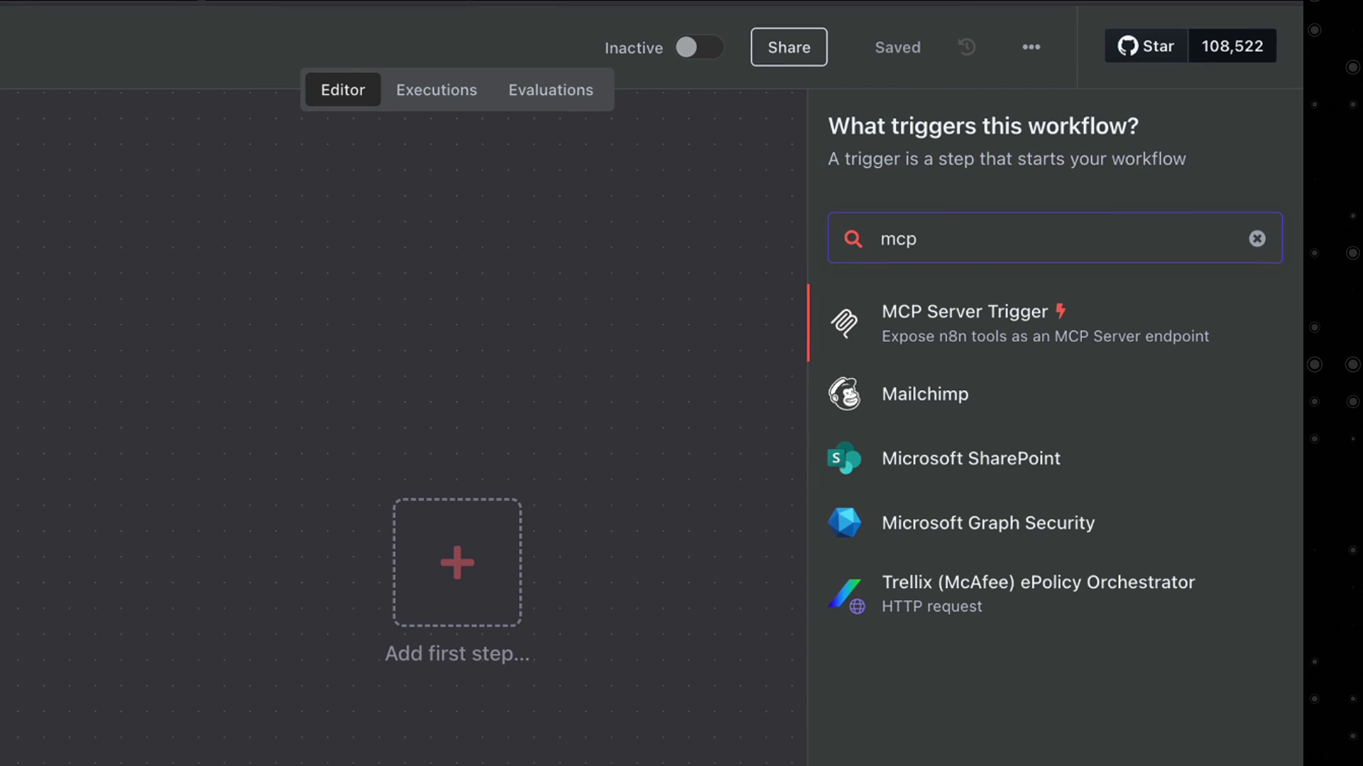
key(Return)
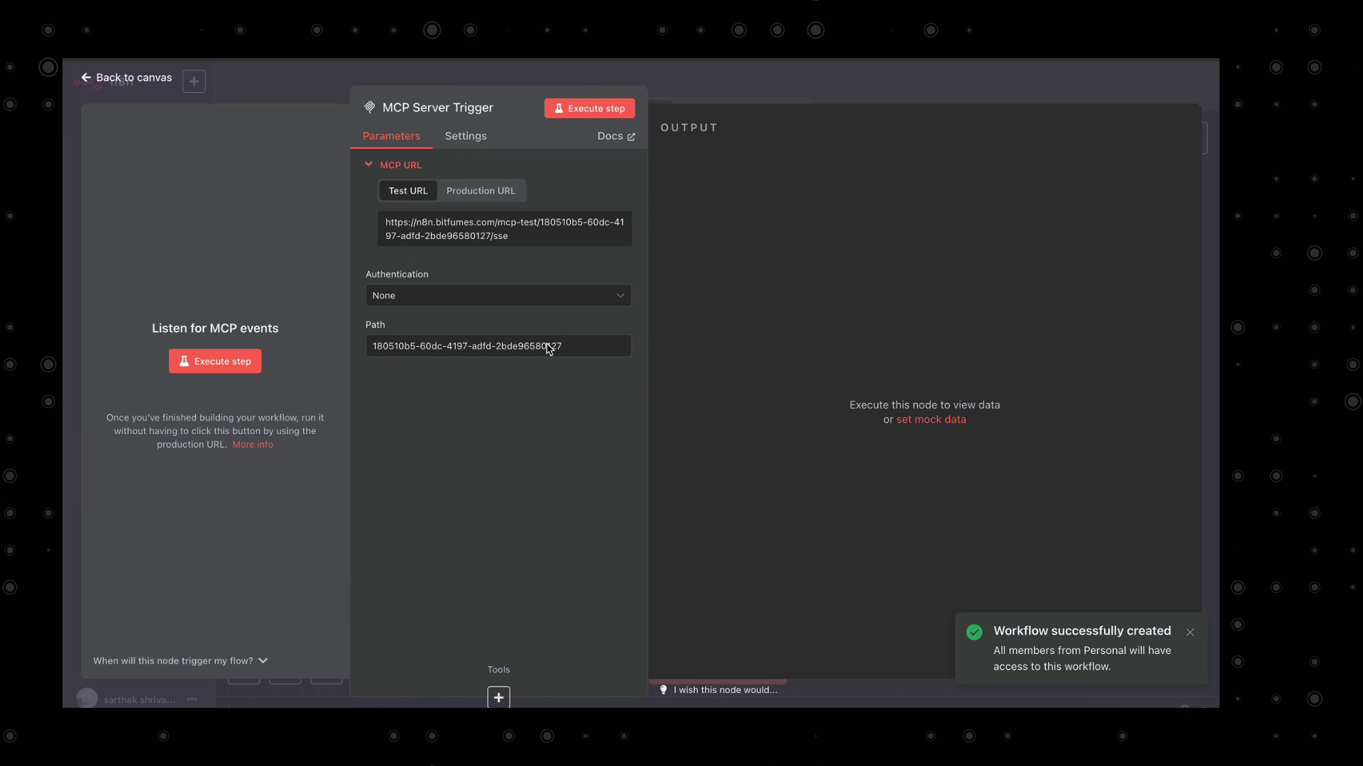
click(489, 202)
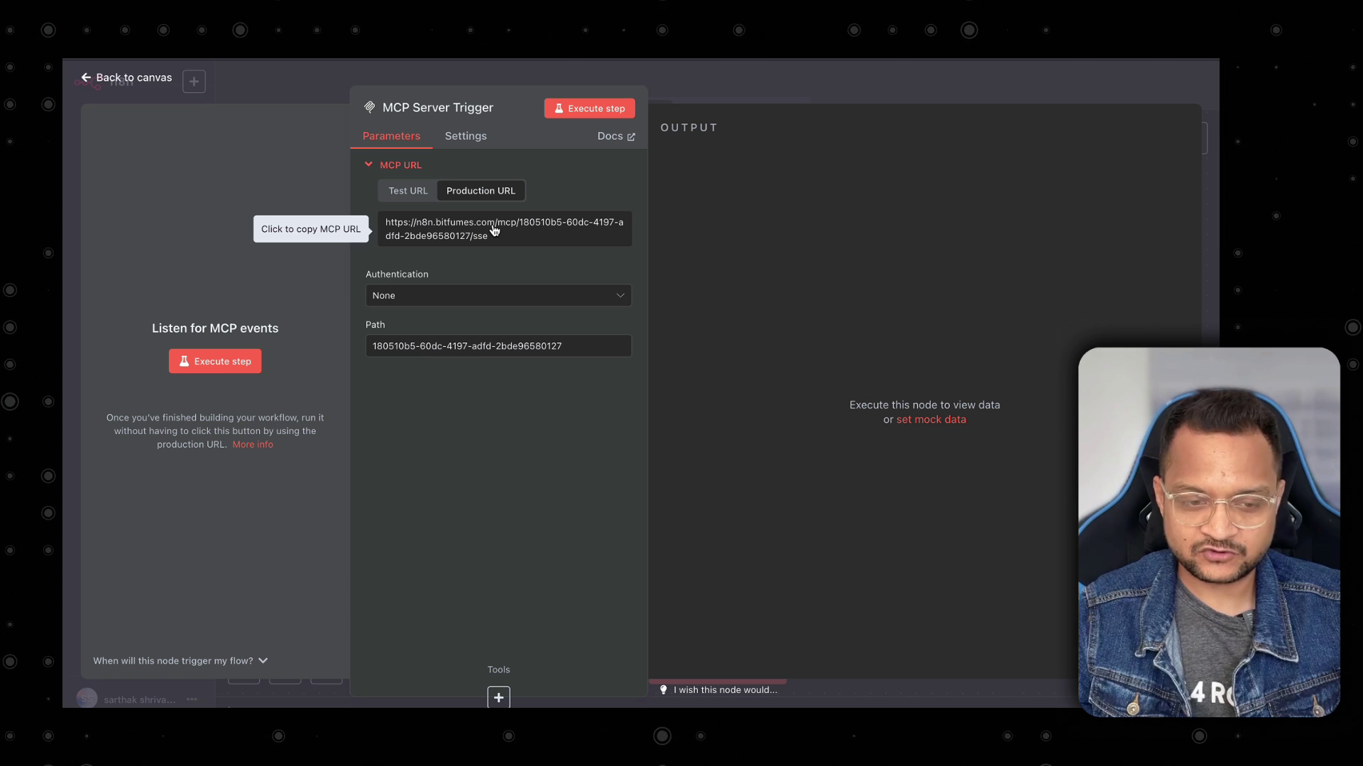
click(291, 91)
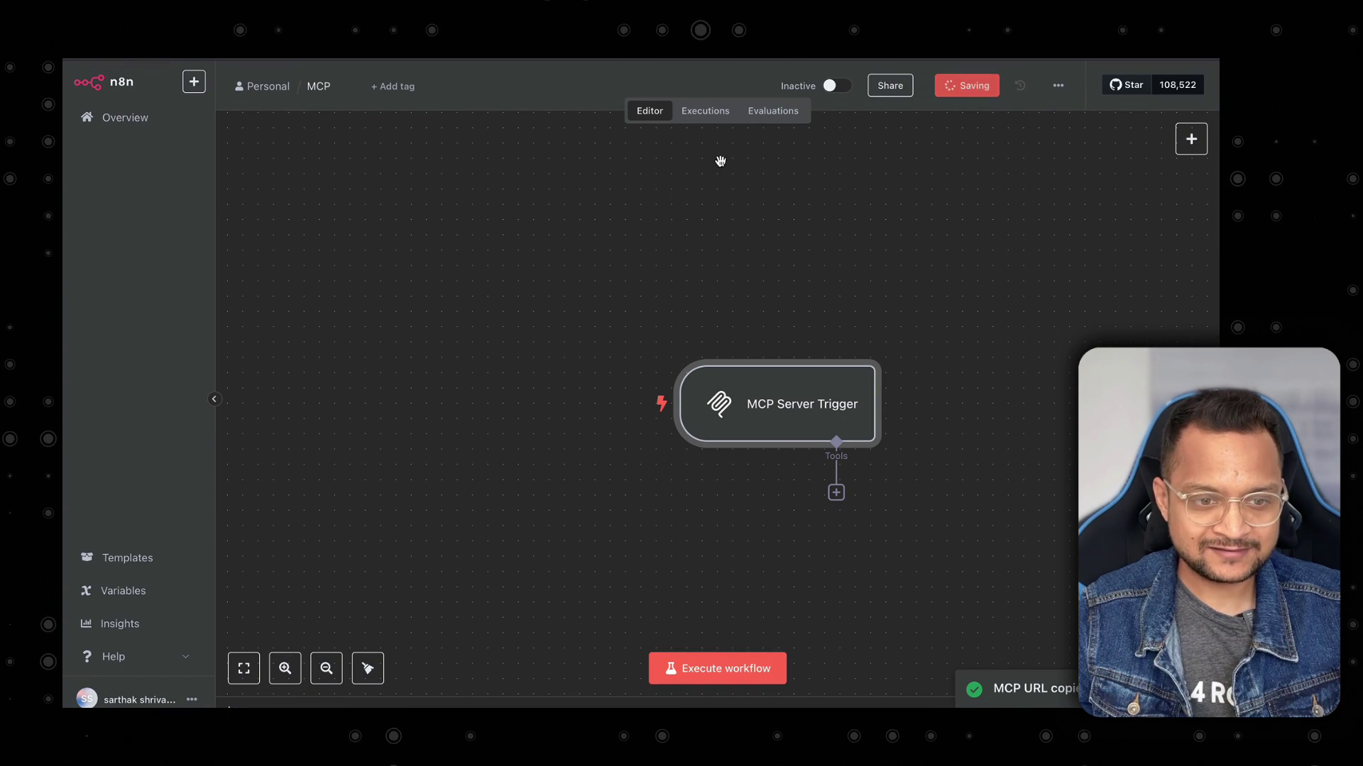
click(861, 89)
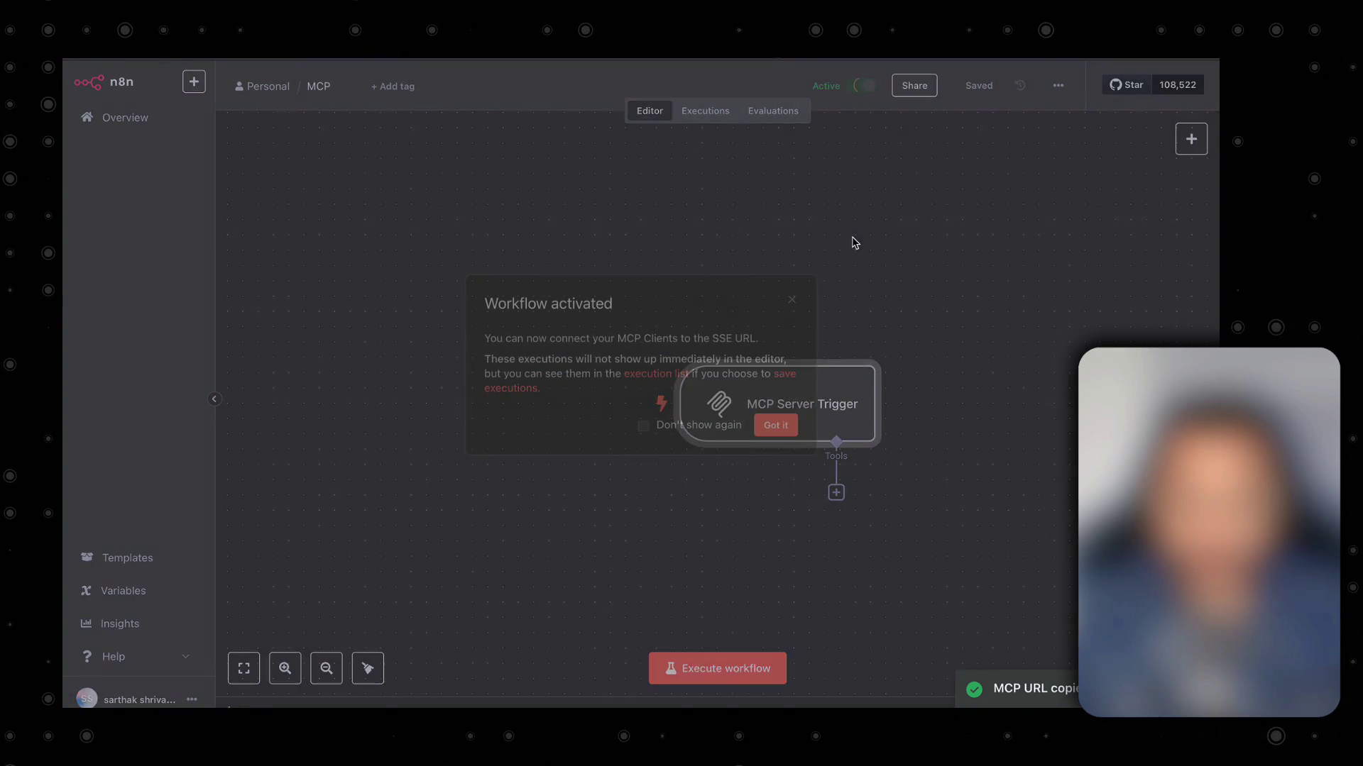
click(778, 431)
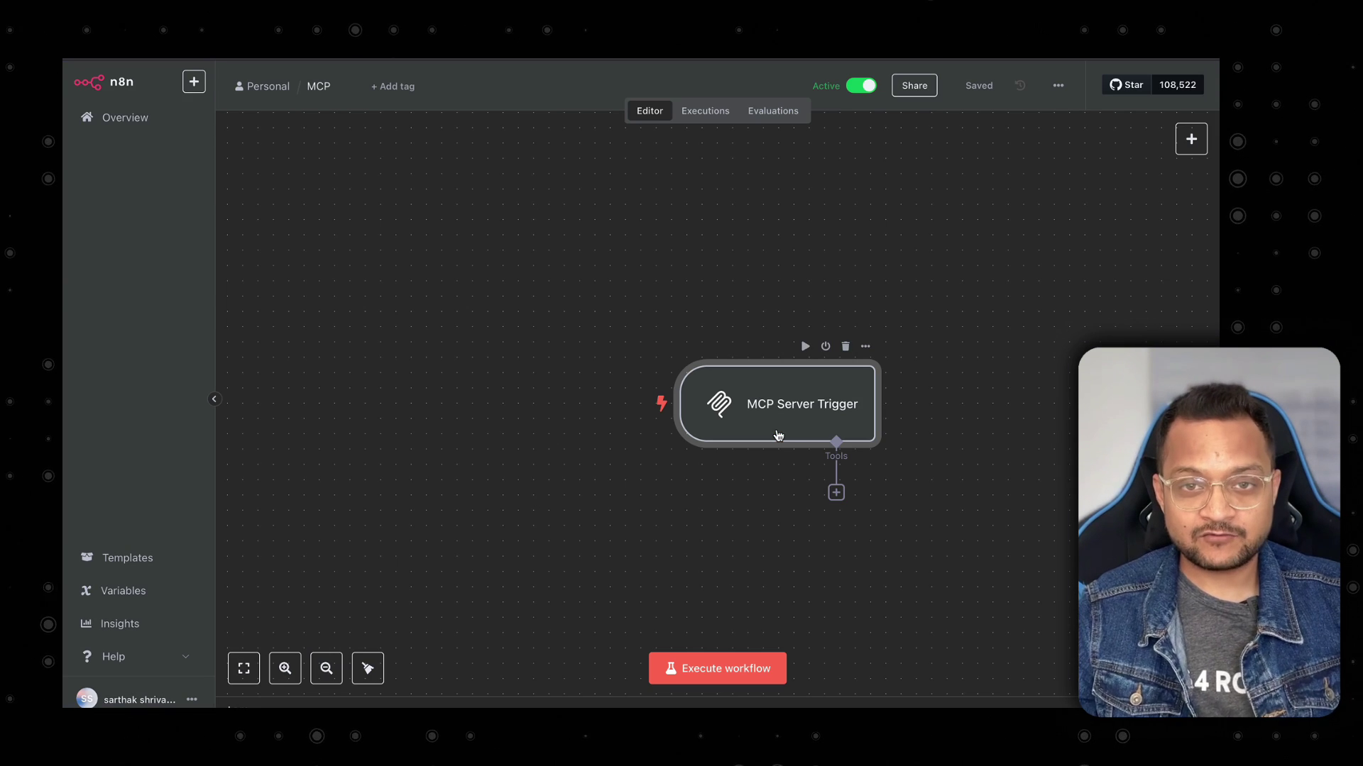
Attach the SerpApi tool to the MCP Server Trigger, then reopen the Chat workflow from Overview.
drag(788, 428, 672, 343)
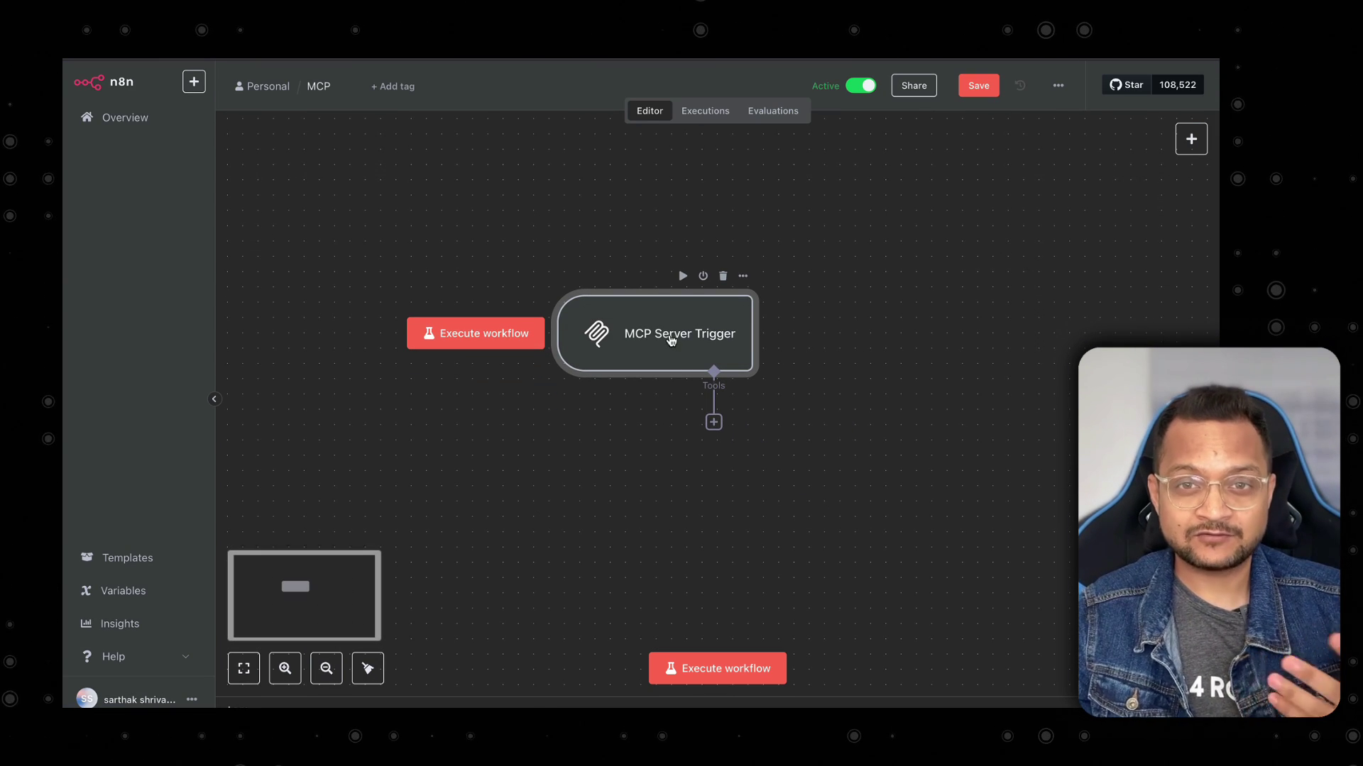
click(714, 422)
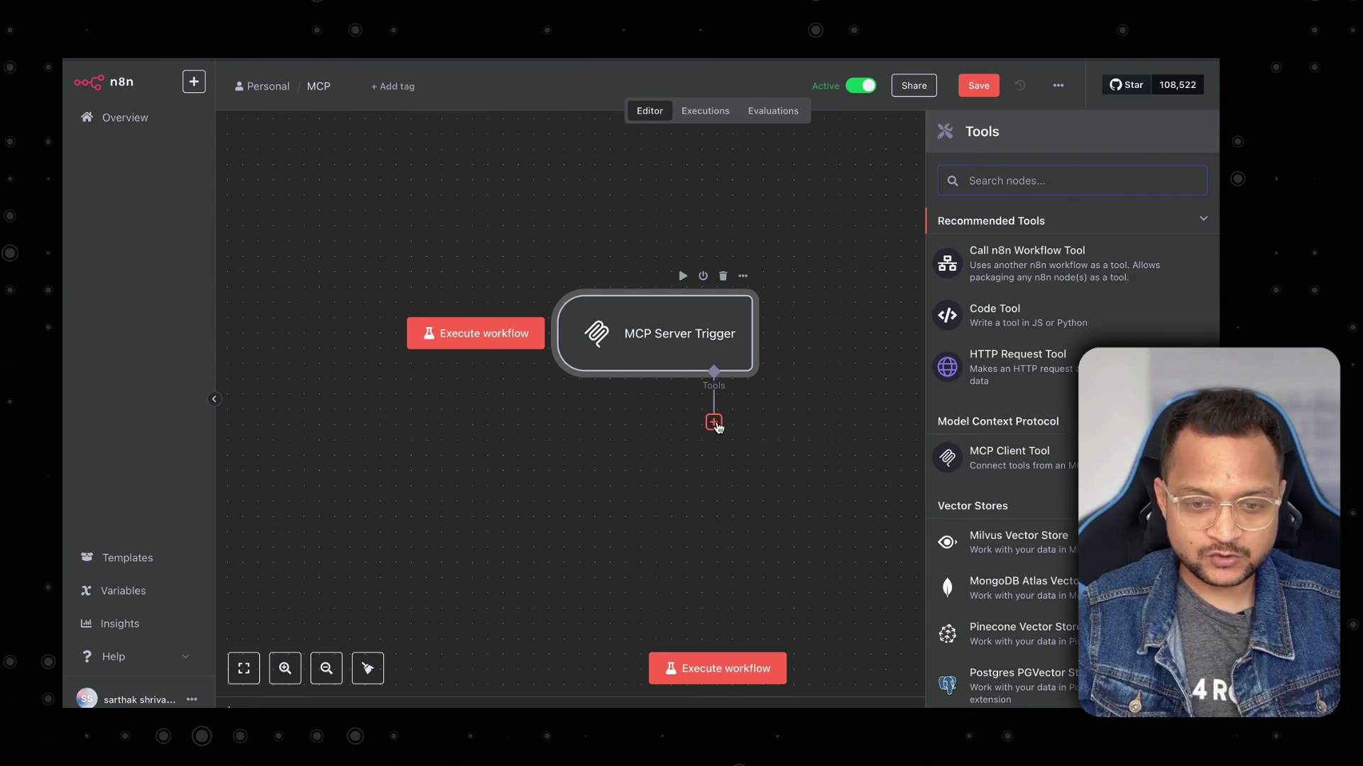
text(serp)
key(Return)
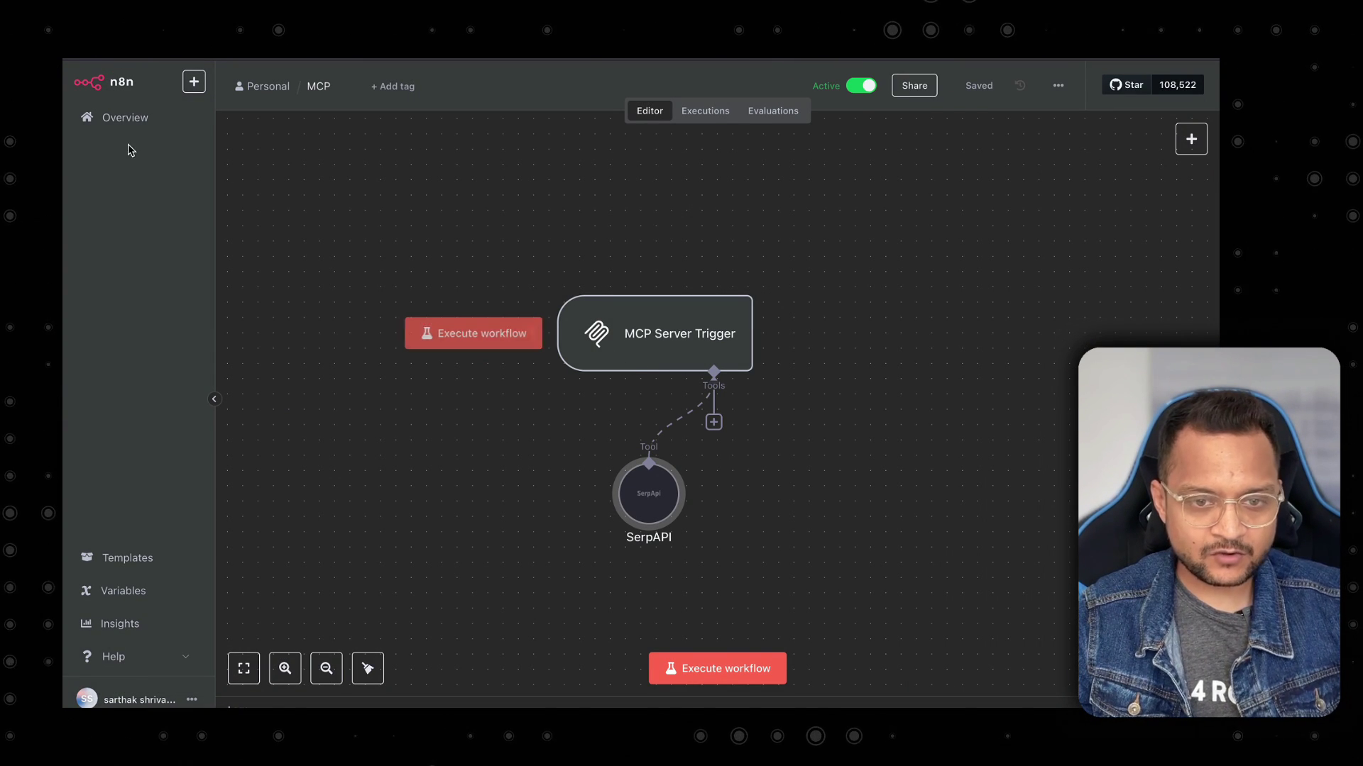
click(125, 117)
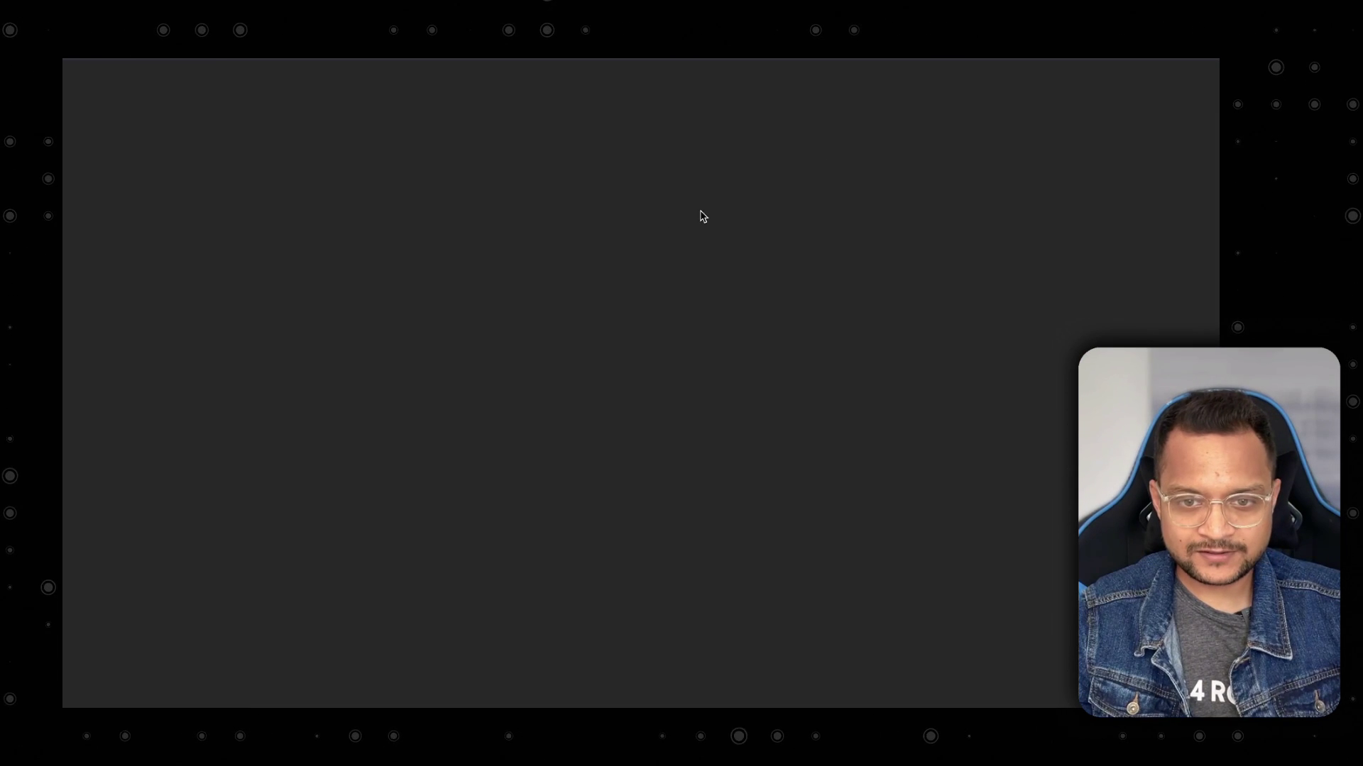
click(347, 392)
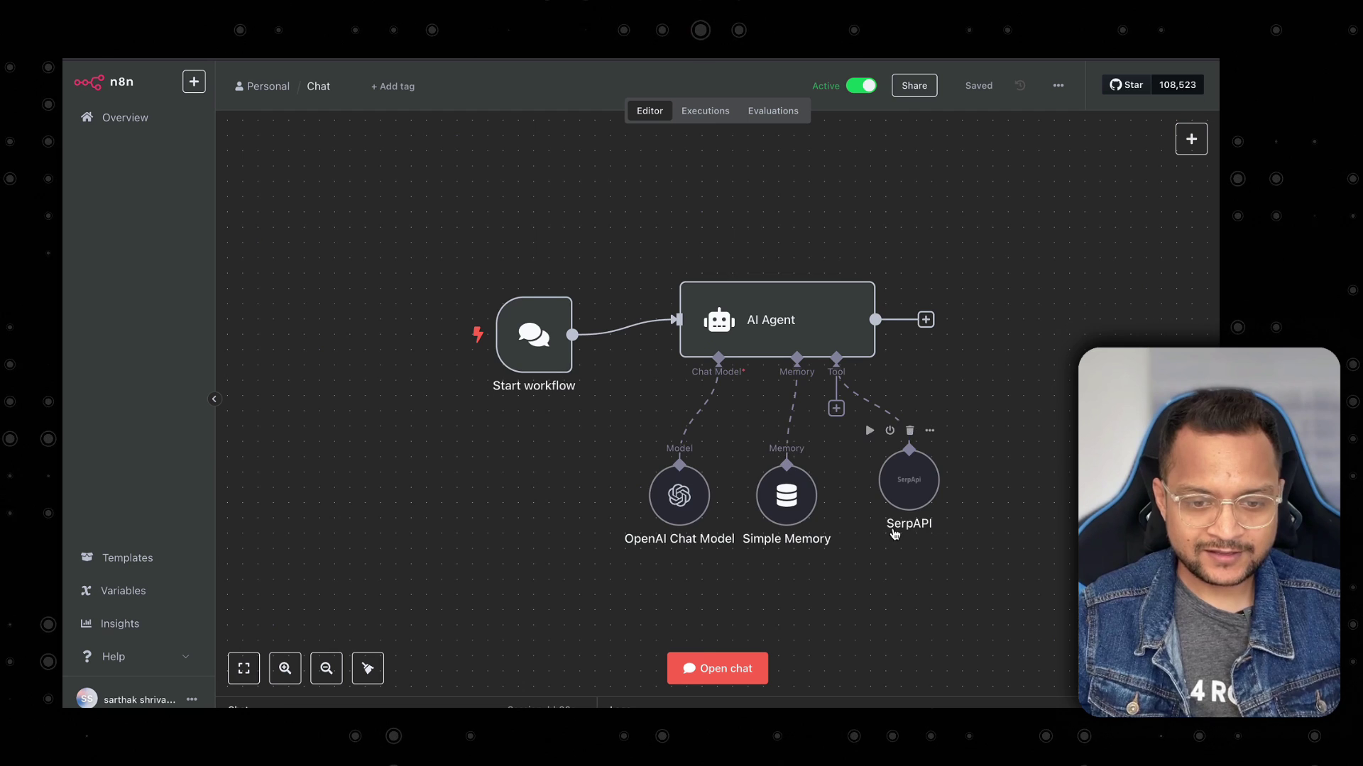
Replace the AI Agent's SerpAPI tool with an MCP Client Tool.
scroll(895, 535, right, 2)
click(862, 483)
key(Delete)
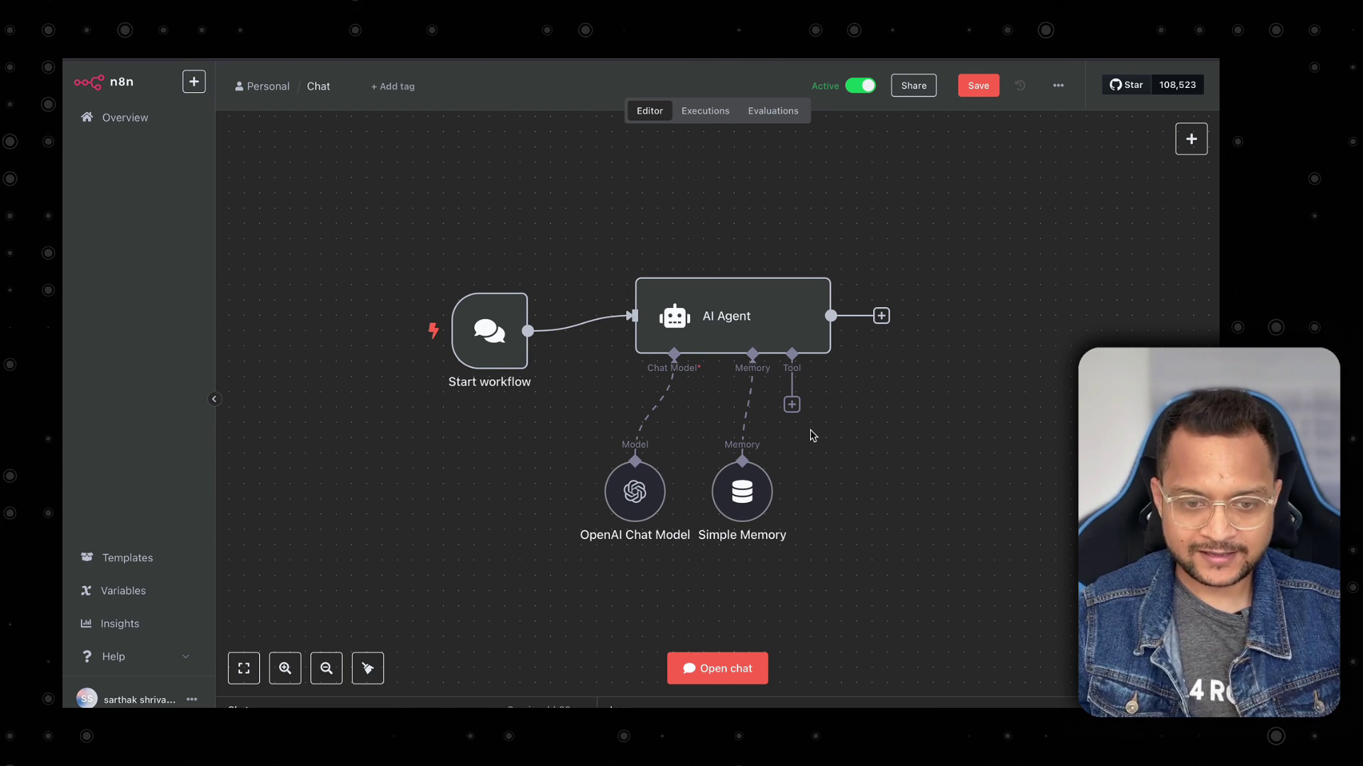
click(792, 405)
text(mcp)
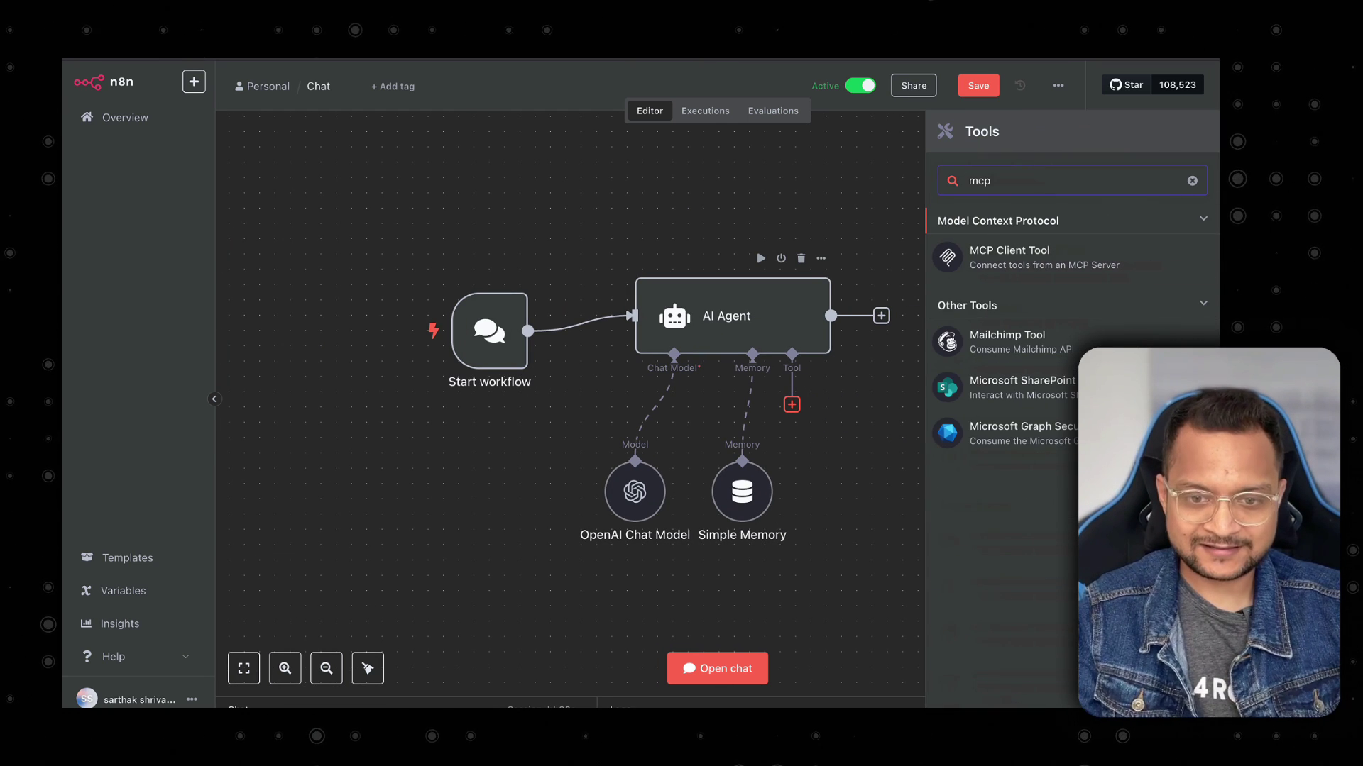
key(Return)
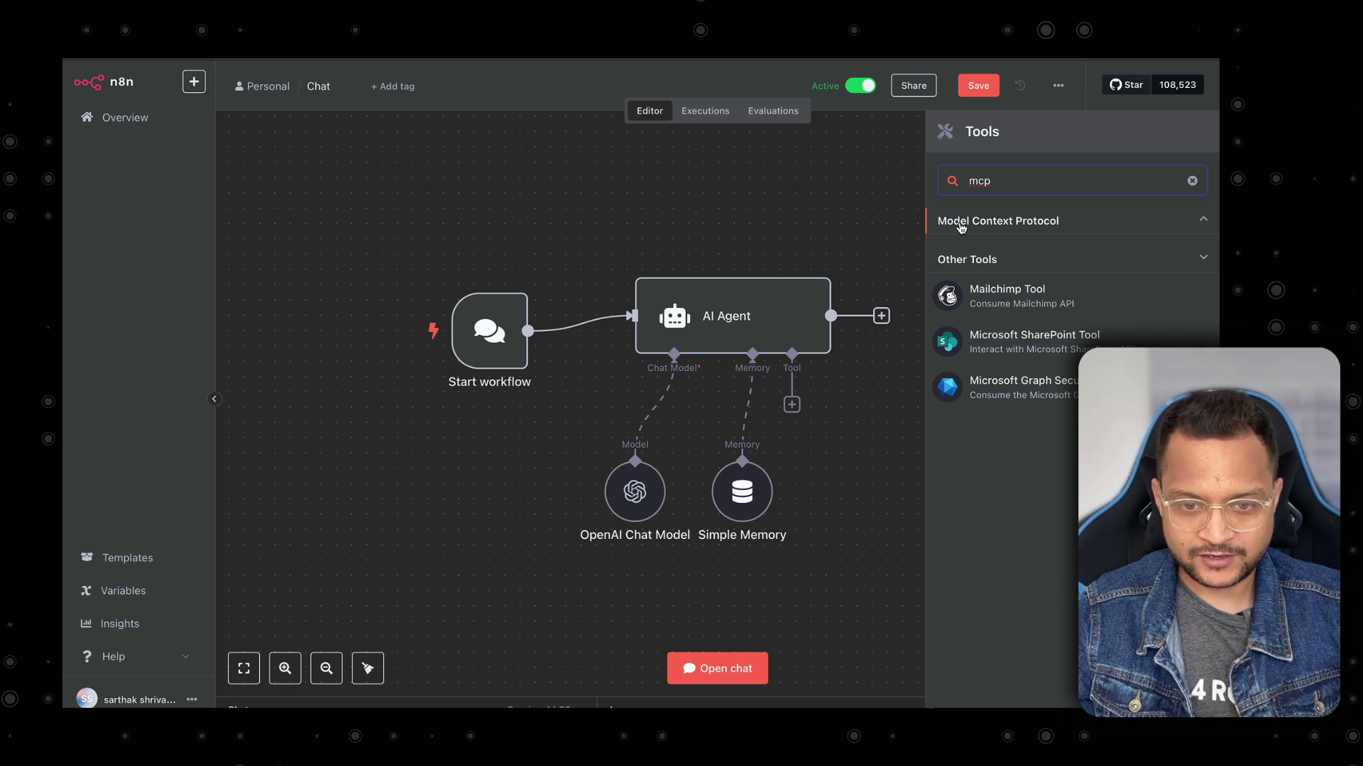
click(961, 227)
click(957, 257)
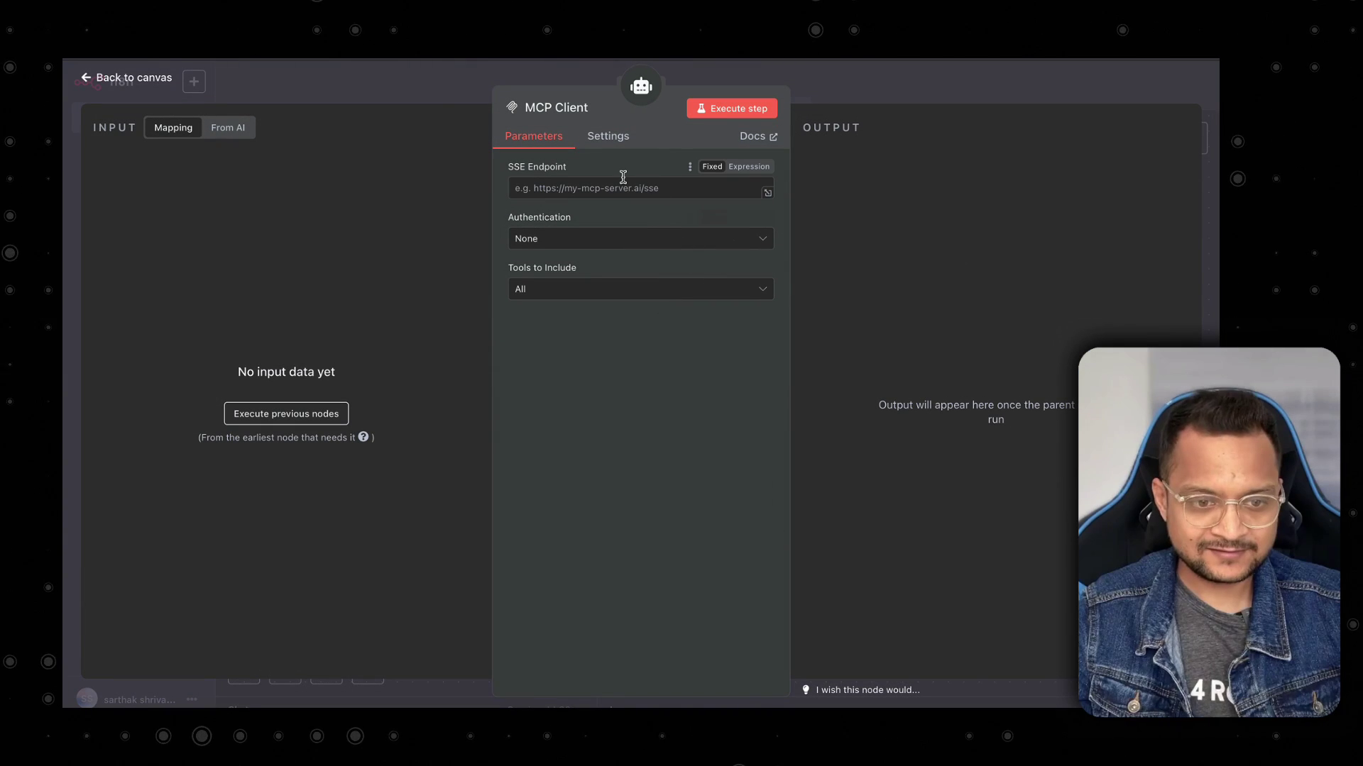
click(1029, 93)
Use the MCP server's production URL as the SSE endpoint and include only the search tool.
double_click(654, 329)
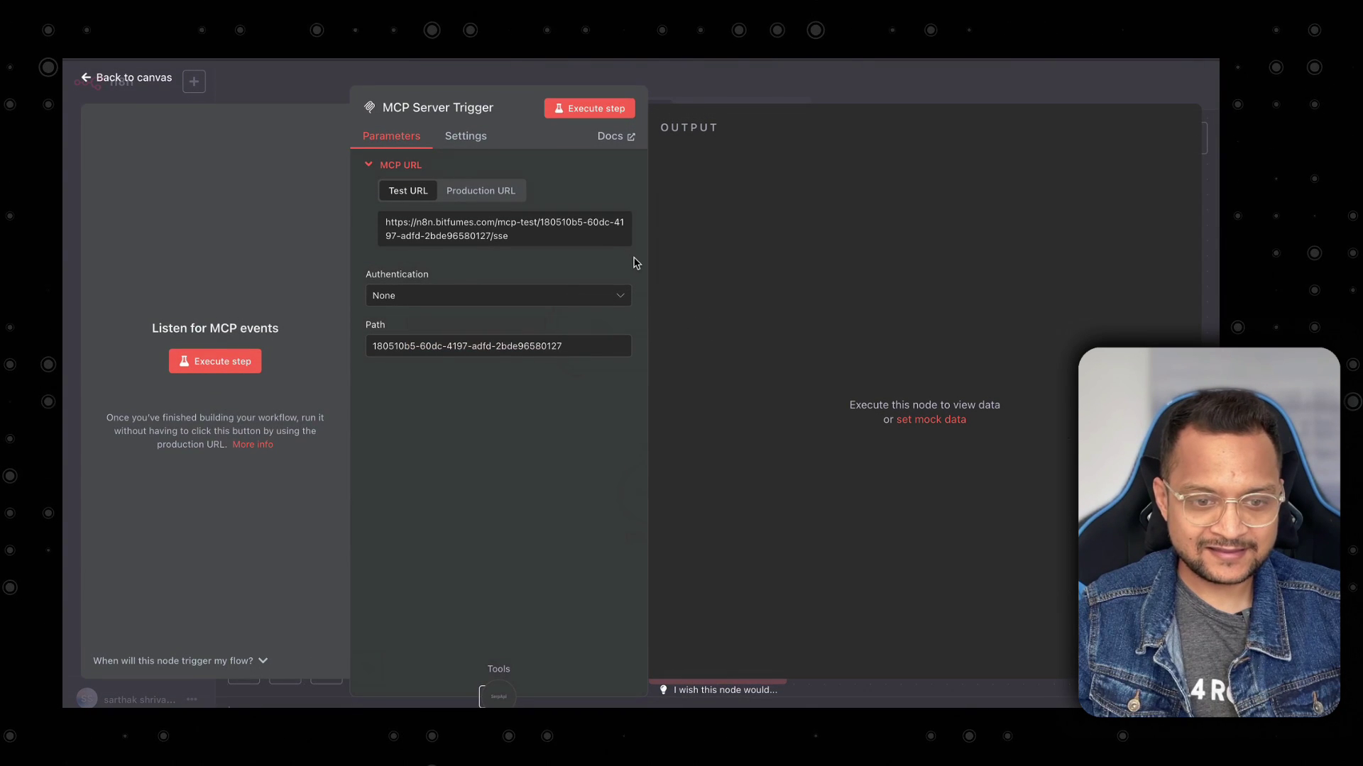
click(475, 191)
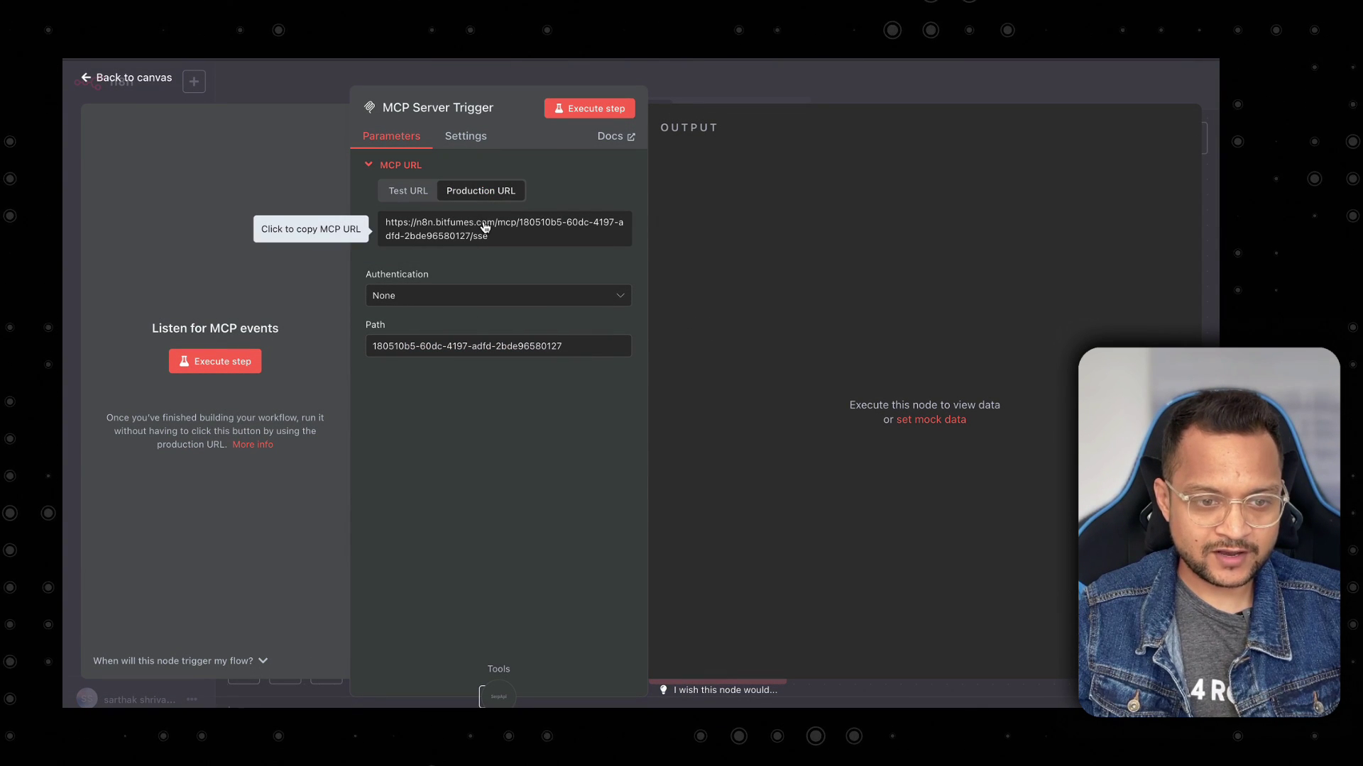
click(484, 226)
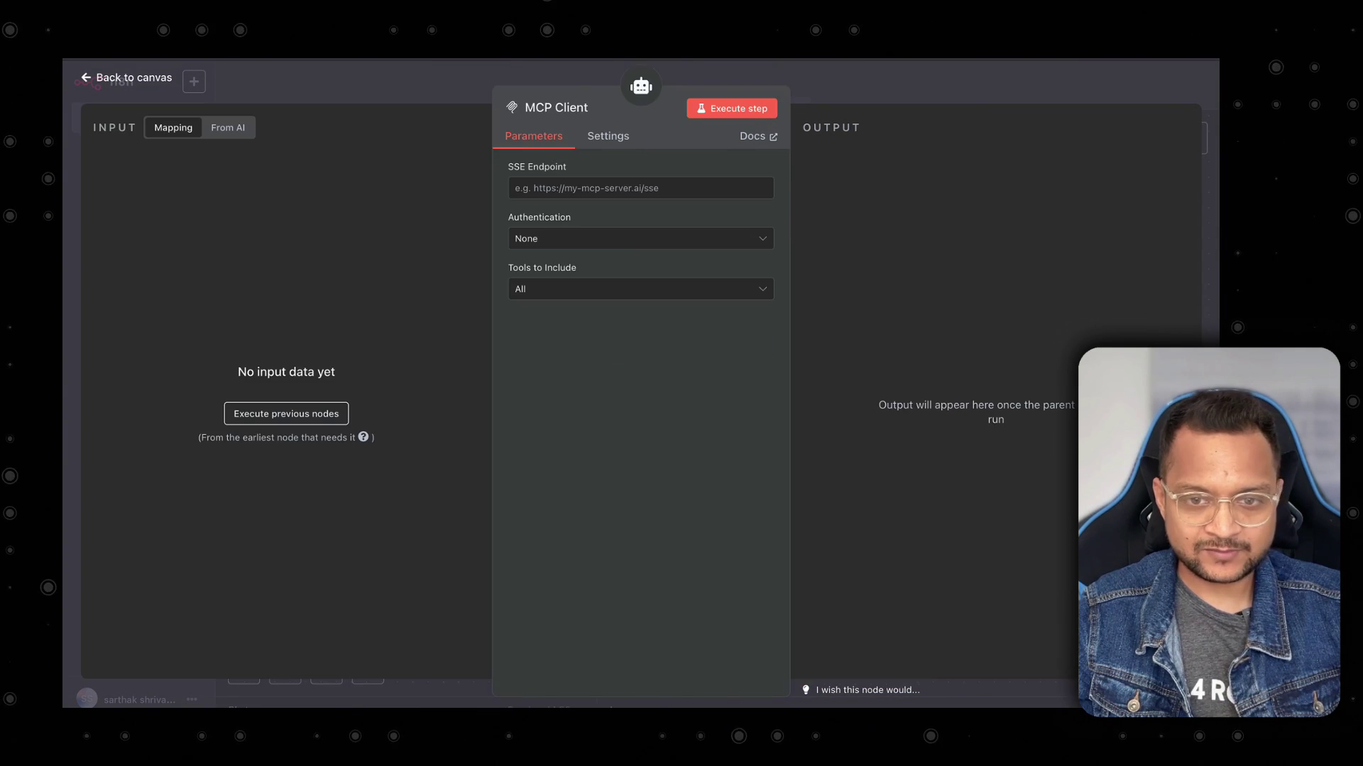
click(633, 226)
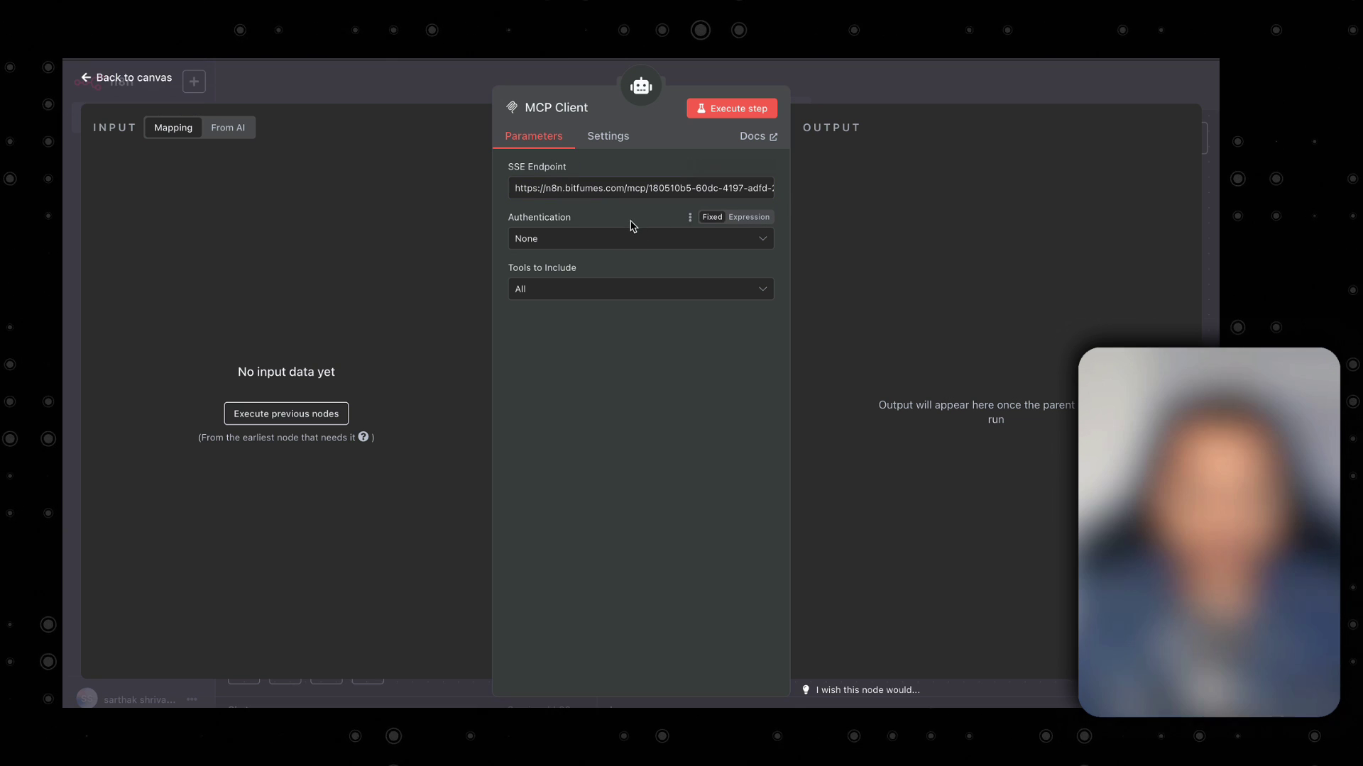
click(603, 298)
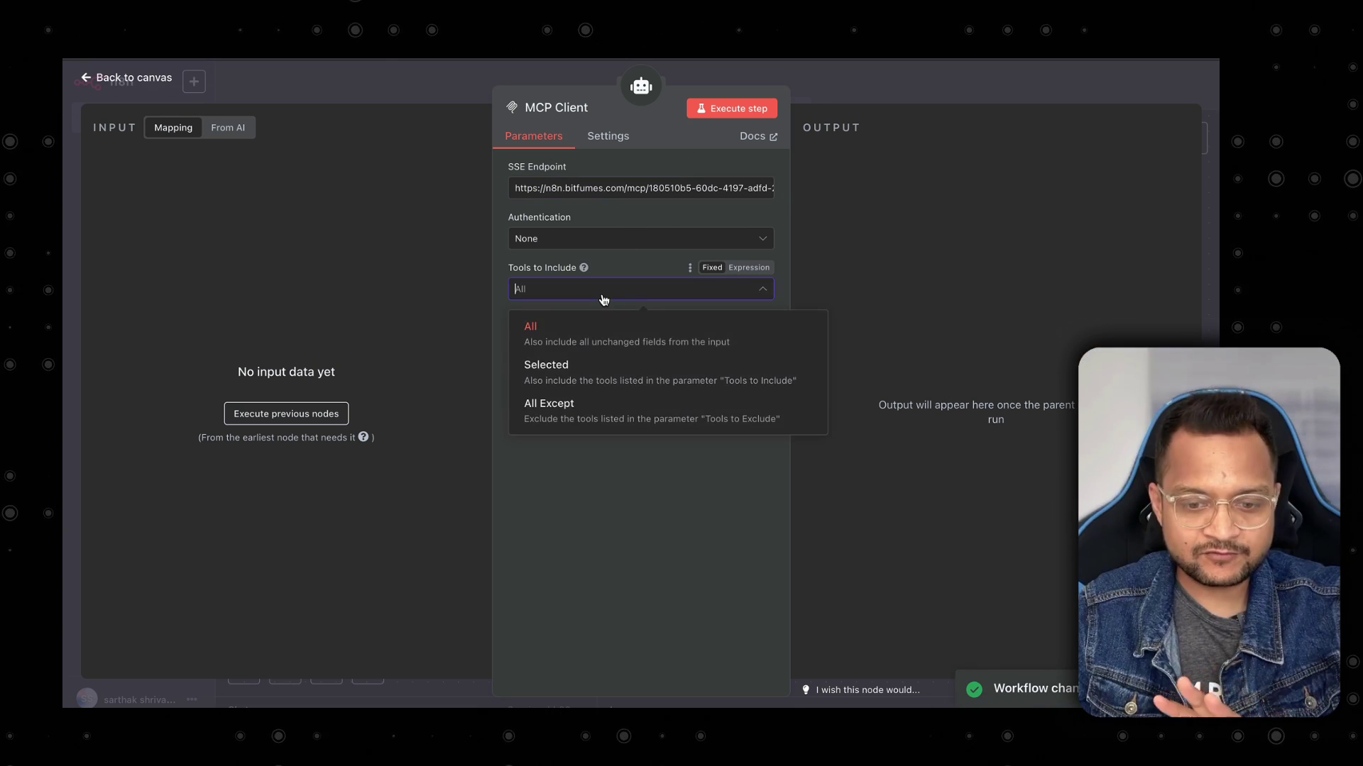
click(576, 374)
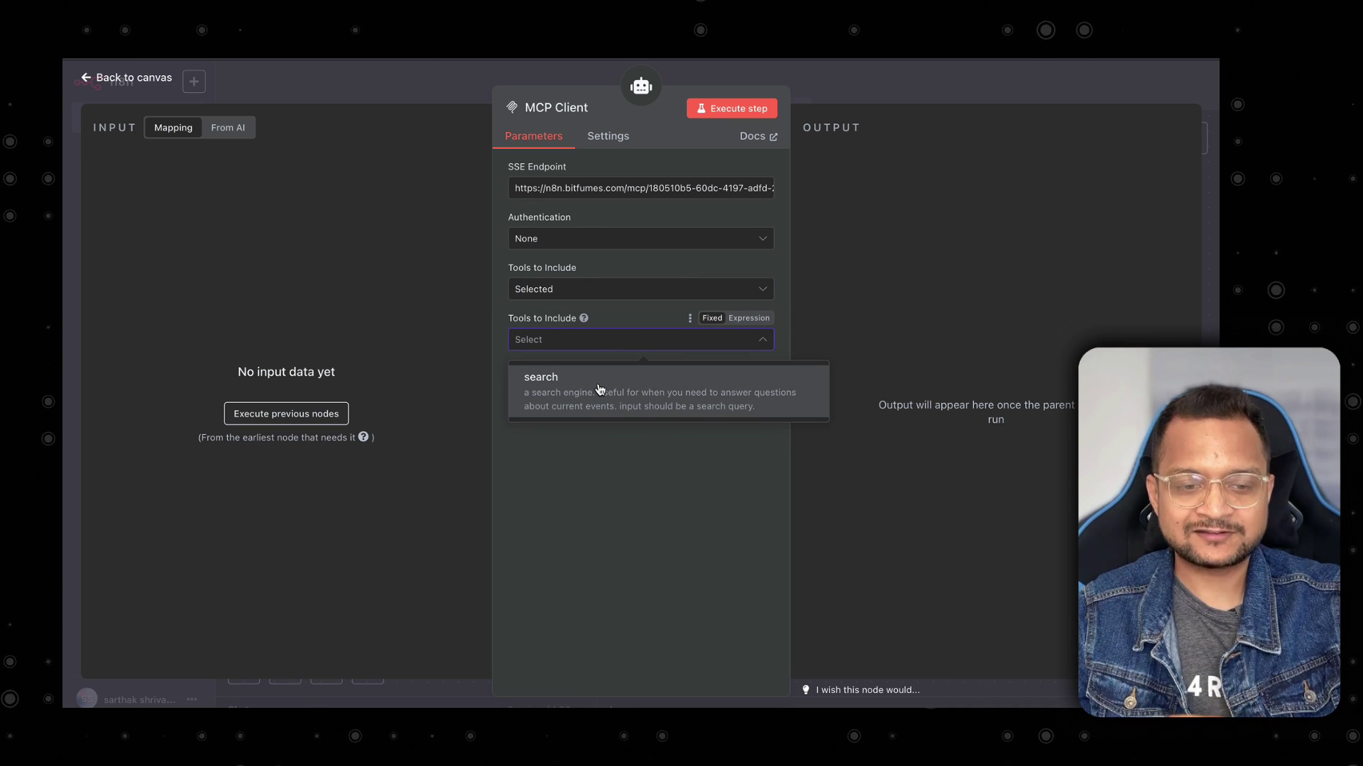
click(600, 390)
key(Escape)
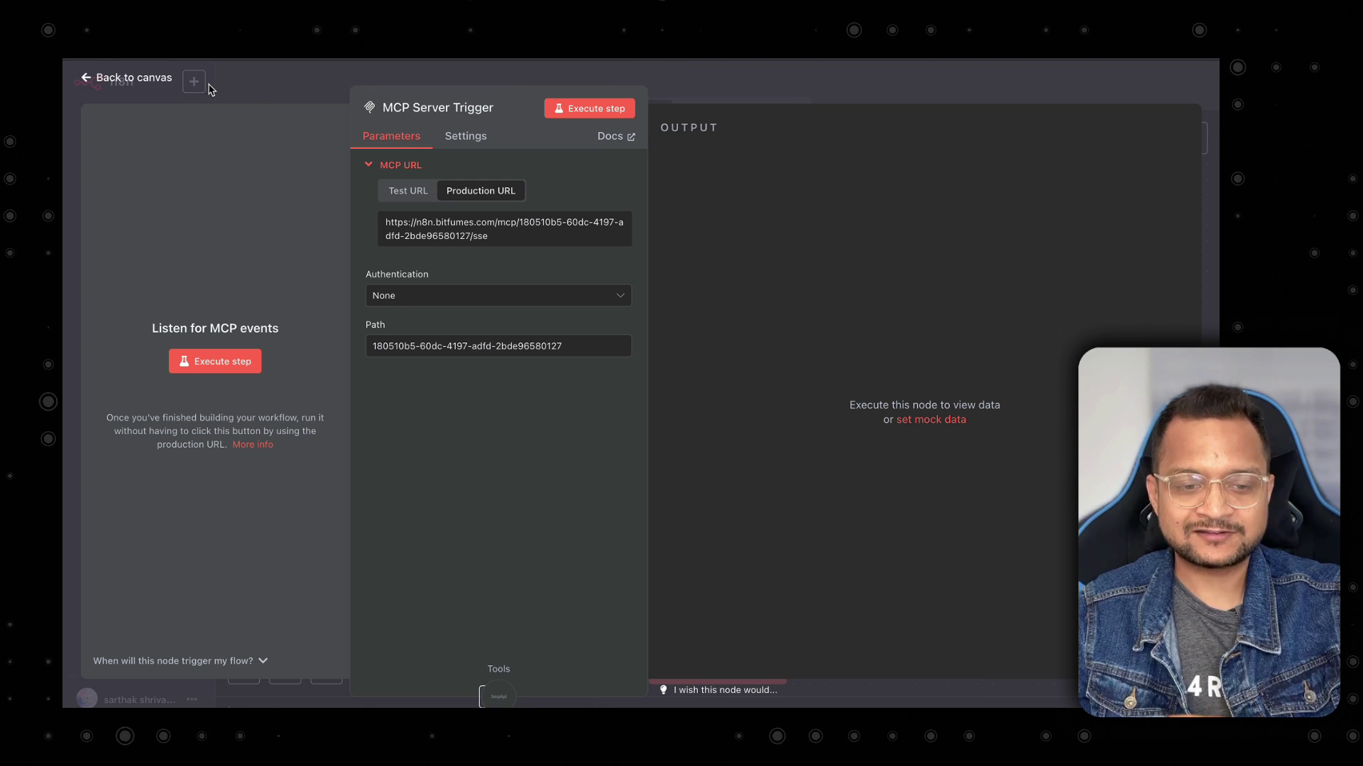
click(211, 88)
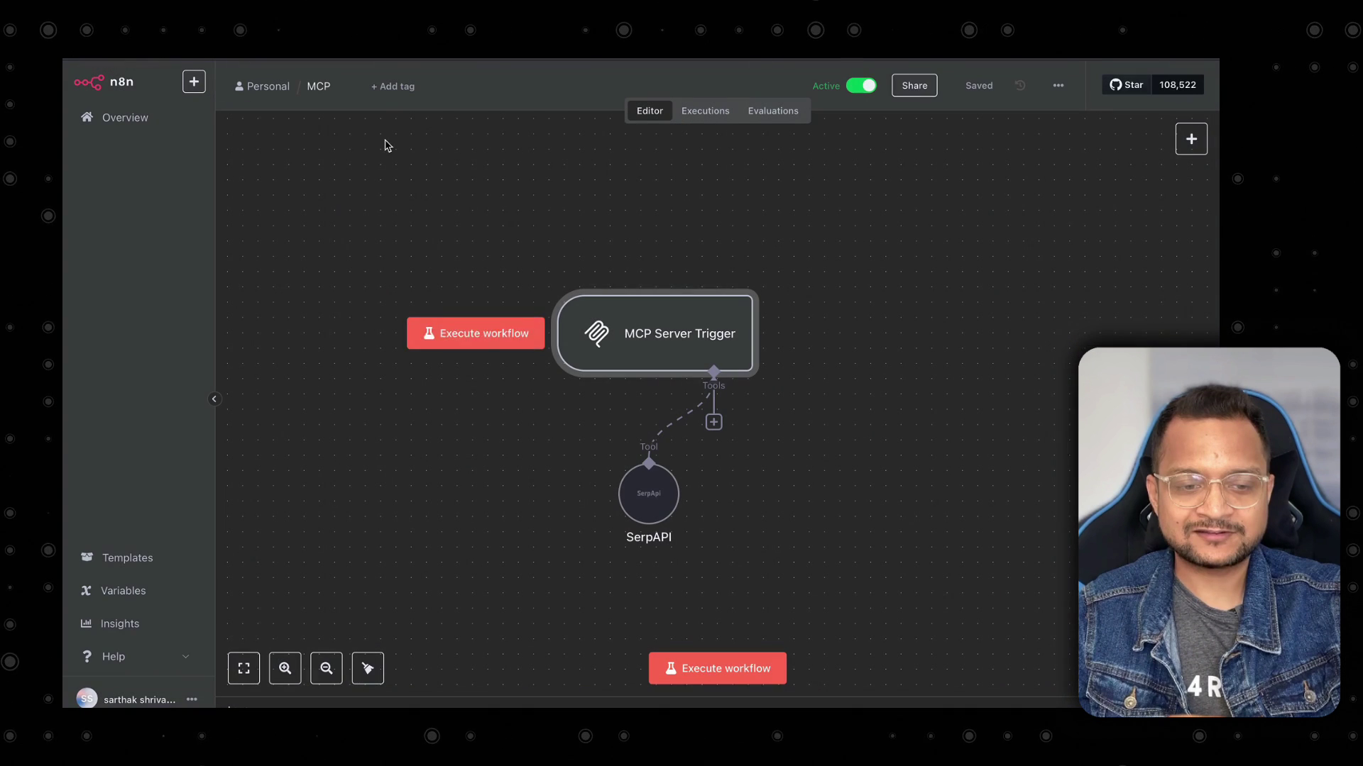
Add a Google Drive Tool under the MCP Server Trigger in the MCP workflow.
click(713, 422)
text(drive)
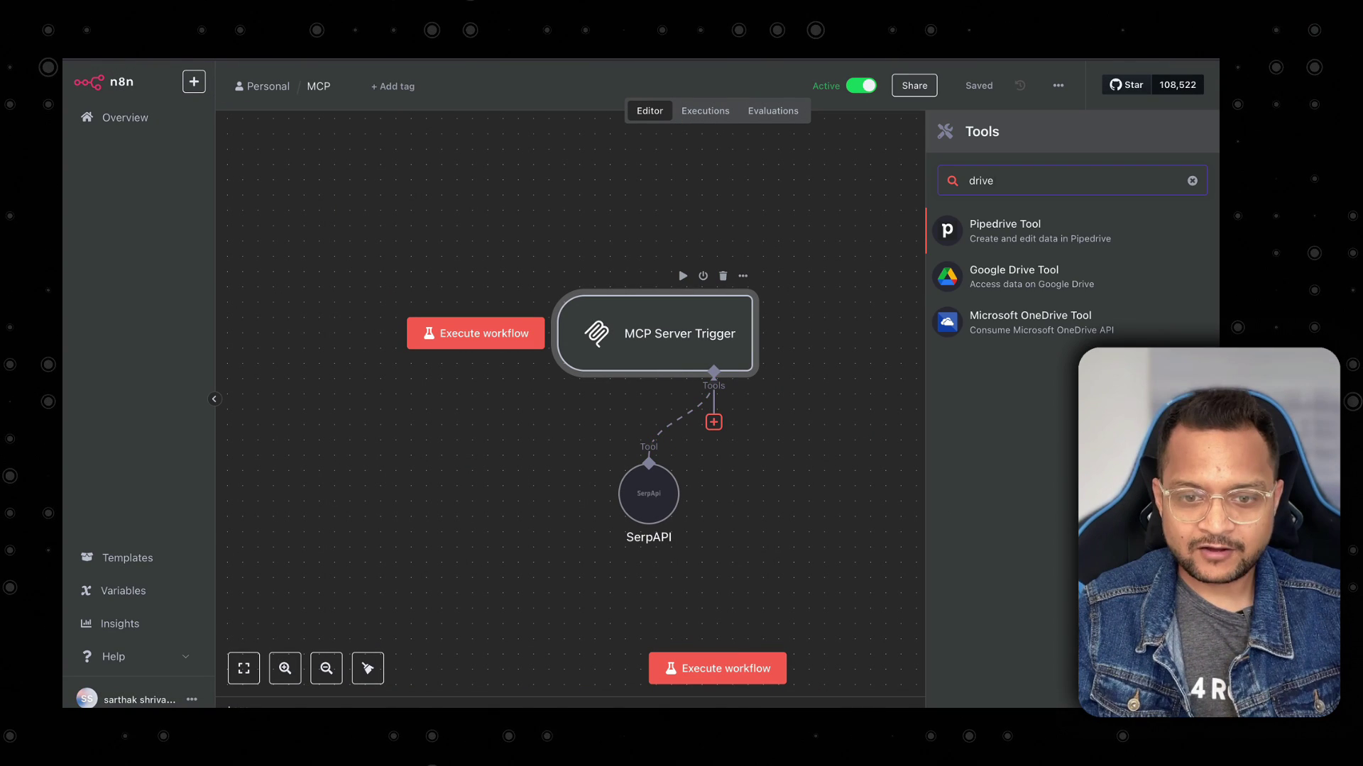
key(Return)
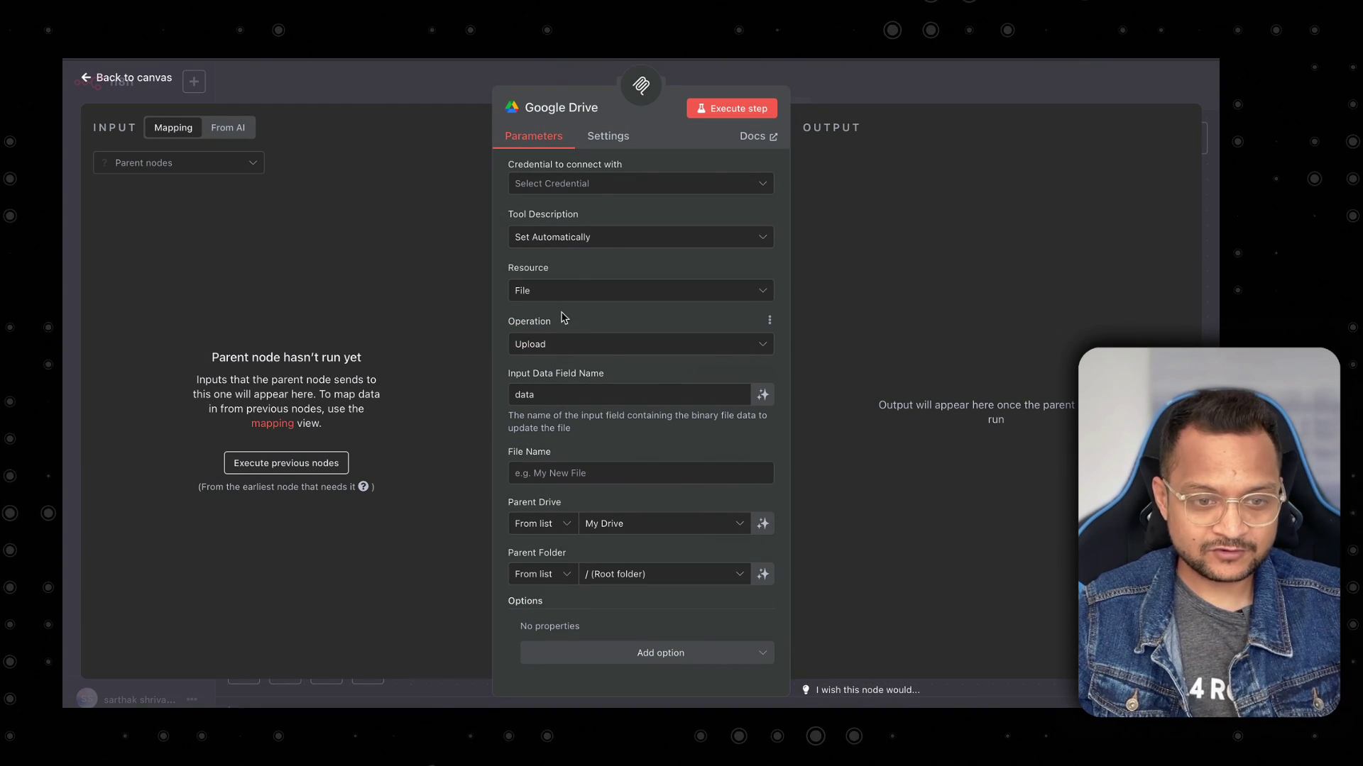
click(424, 92)
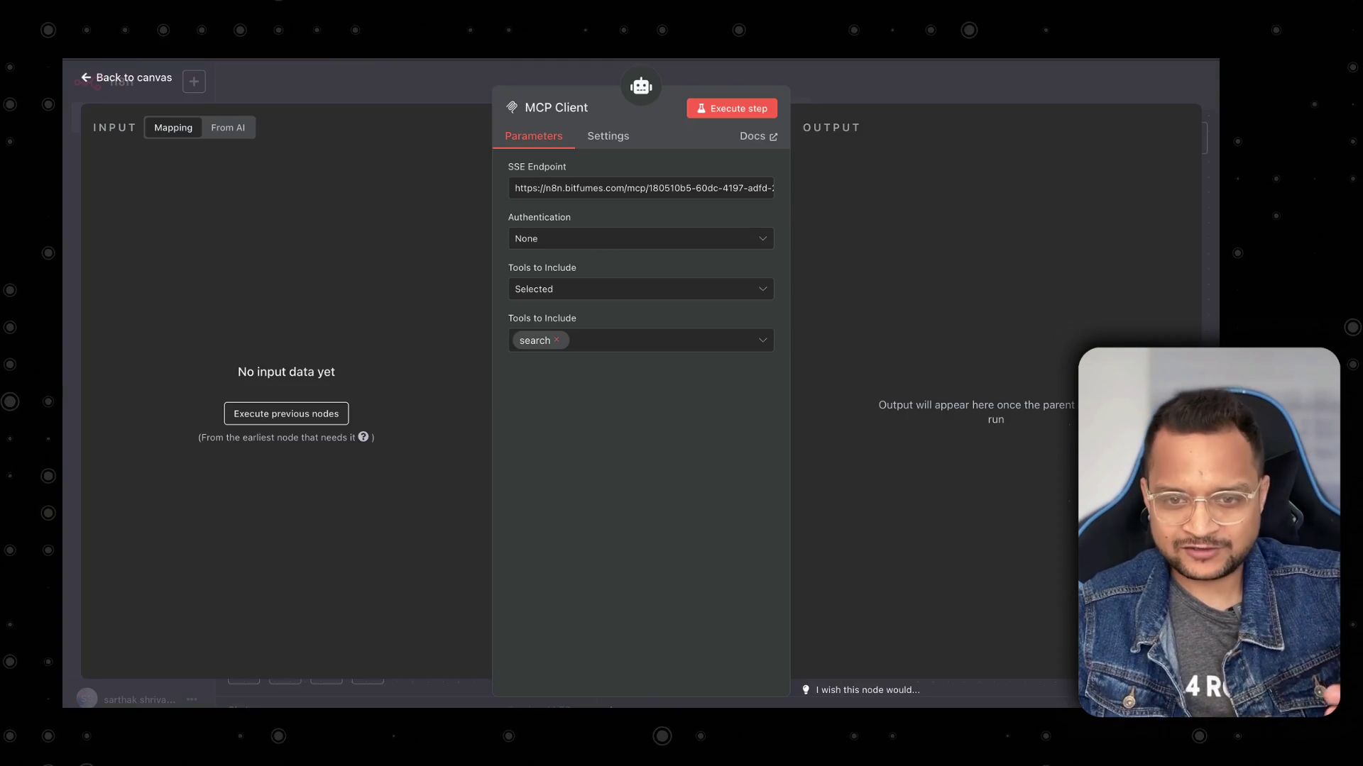
In the Chat workflow's MCP Client, add then remove Google_Drive from Tools to Include.
click(365, 73)
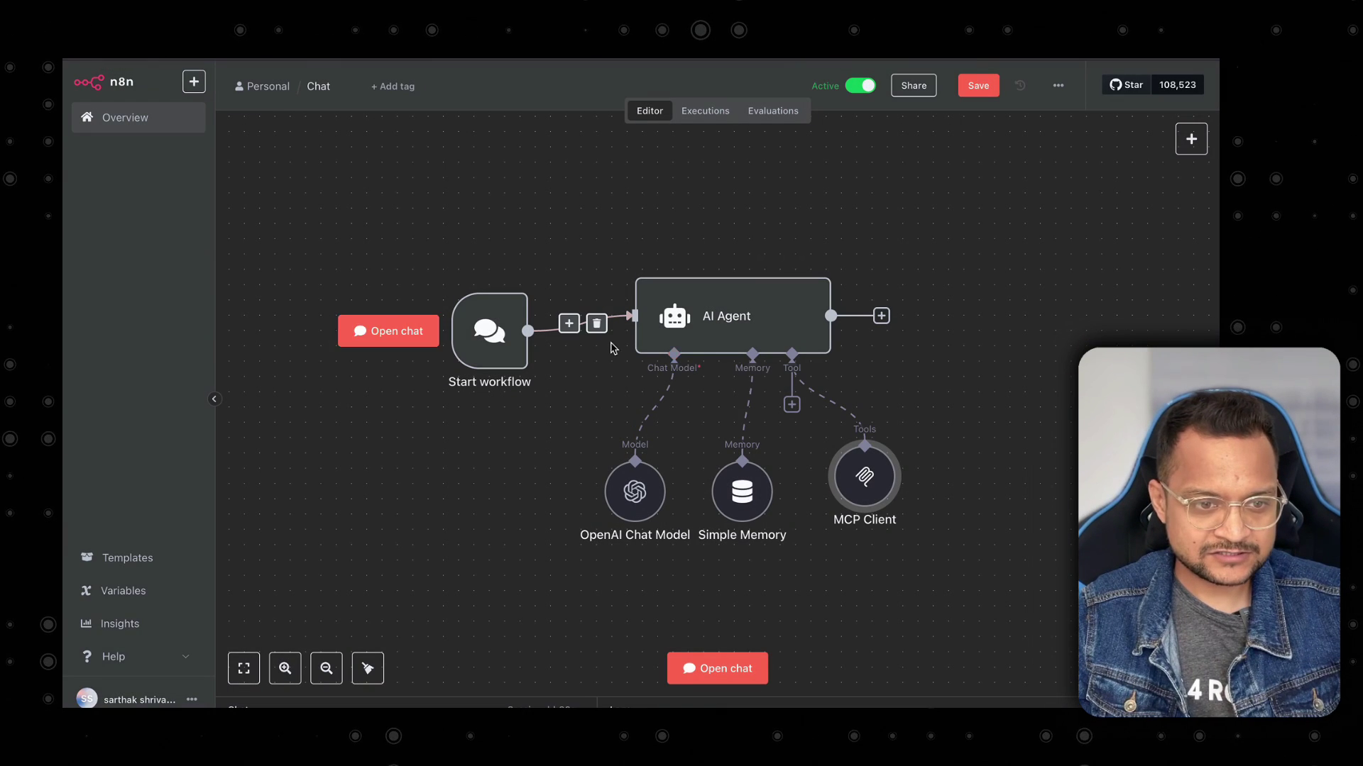
double_click(859, 474)
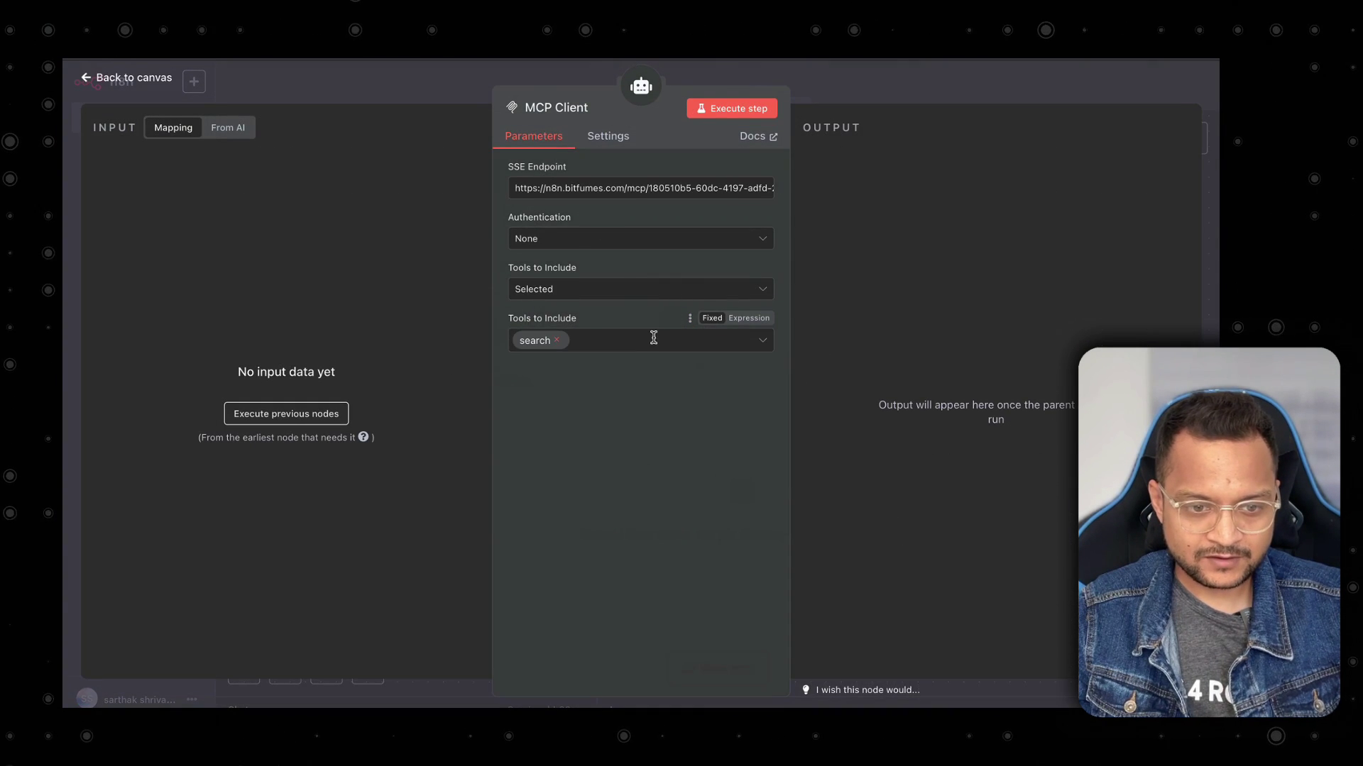
click(652, 337)
click(624, 393)
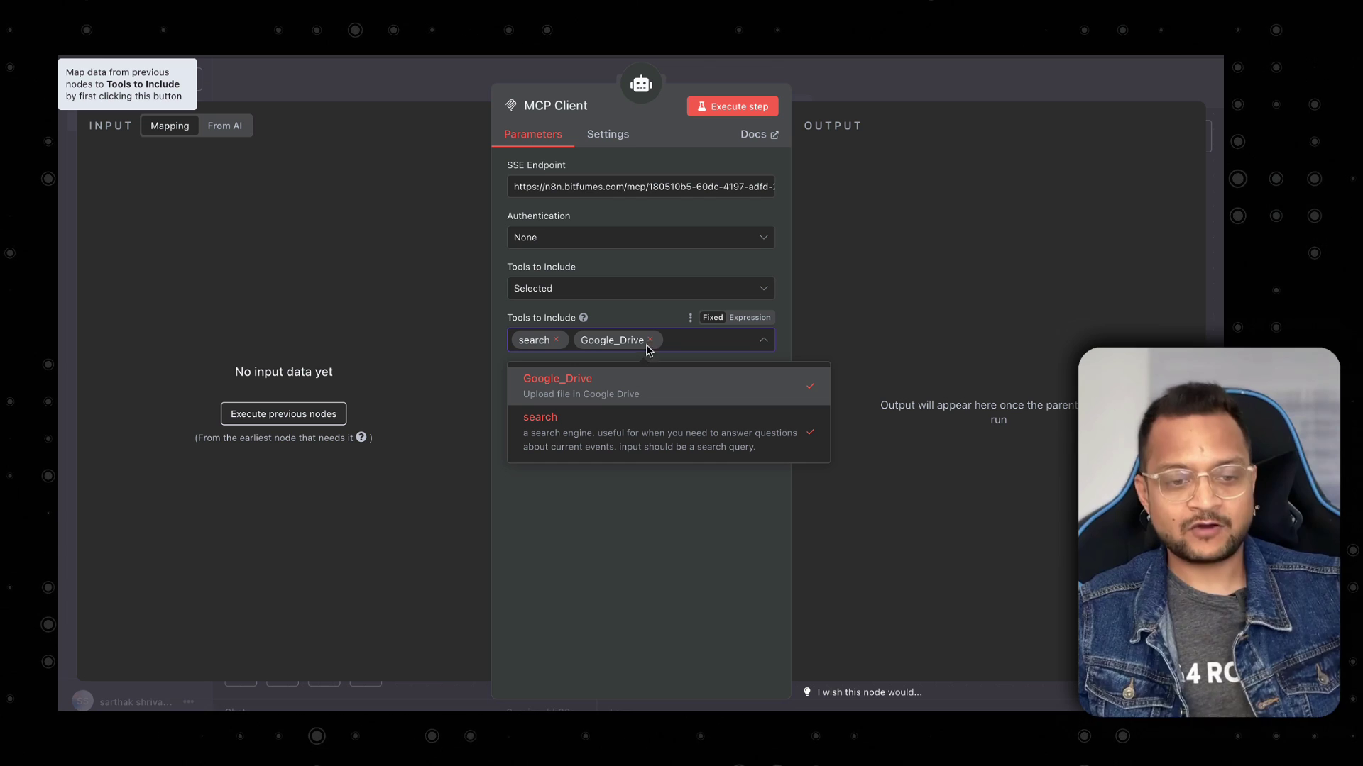
click(650, 340)
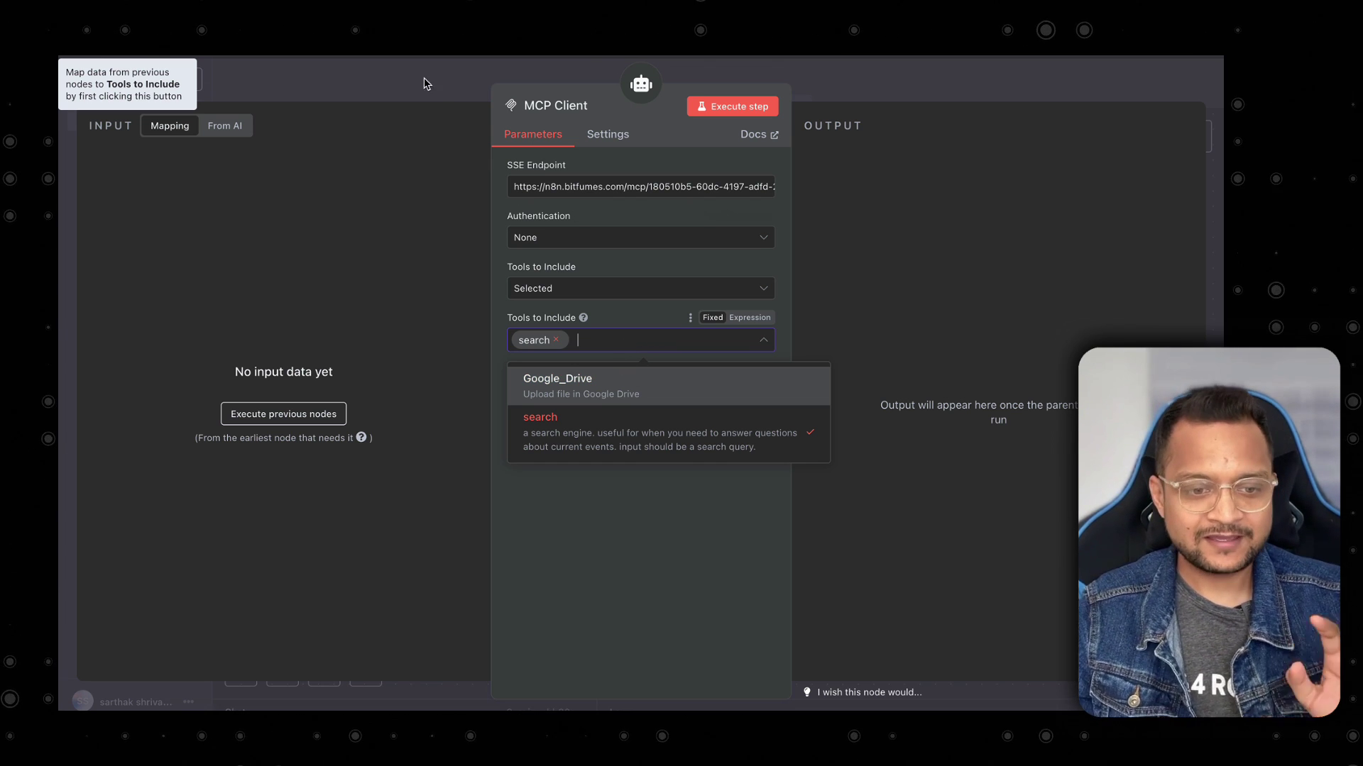
key(Escape)
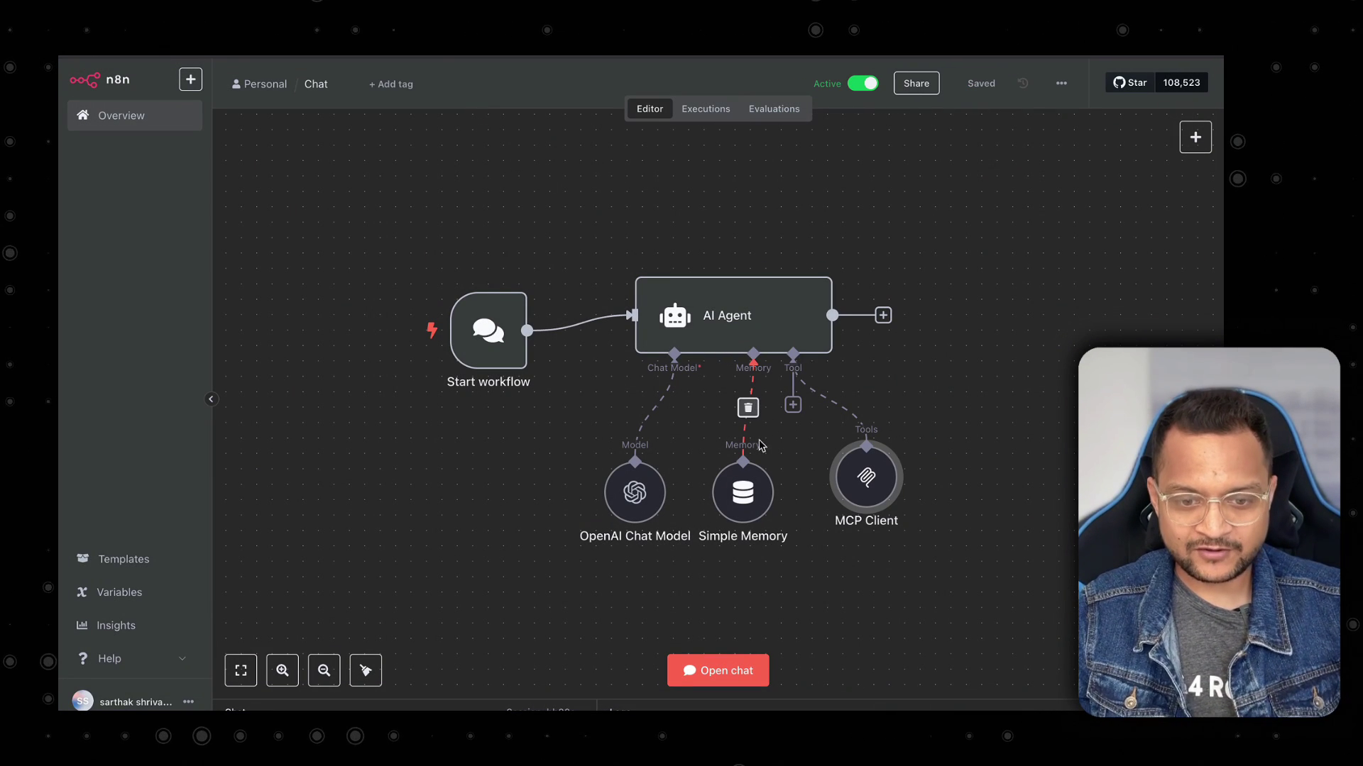
Ask the agent 'what is the temperatire in new york' and read its 65°F light-rain reply.
click(726, 669)
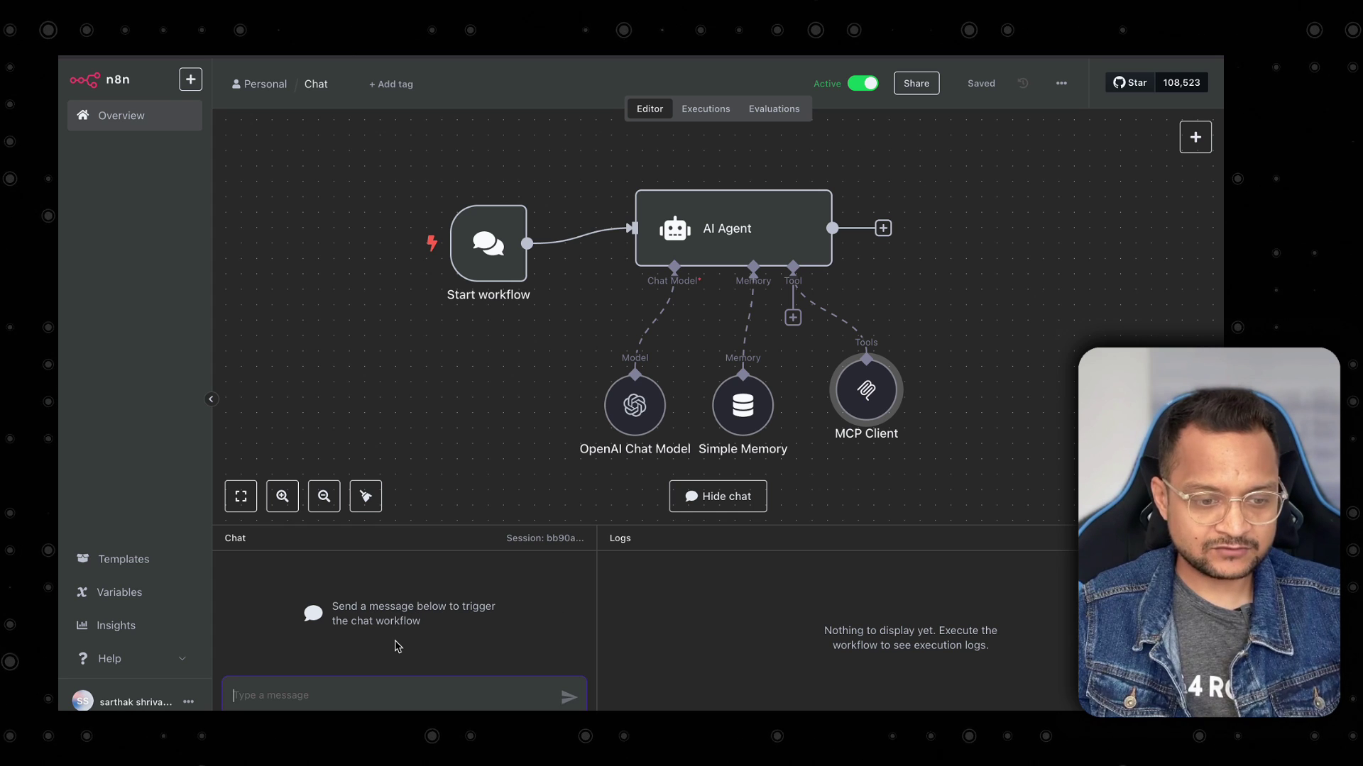
text(wha)
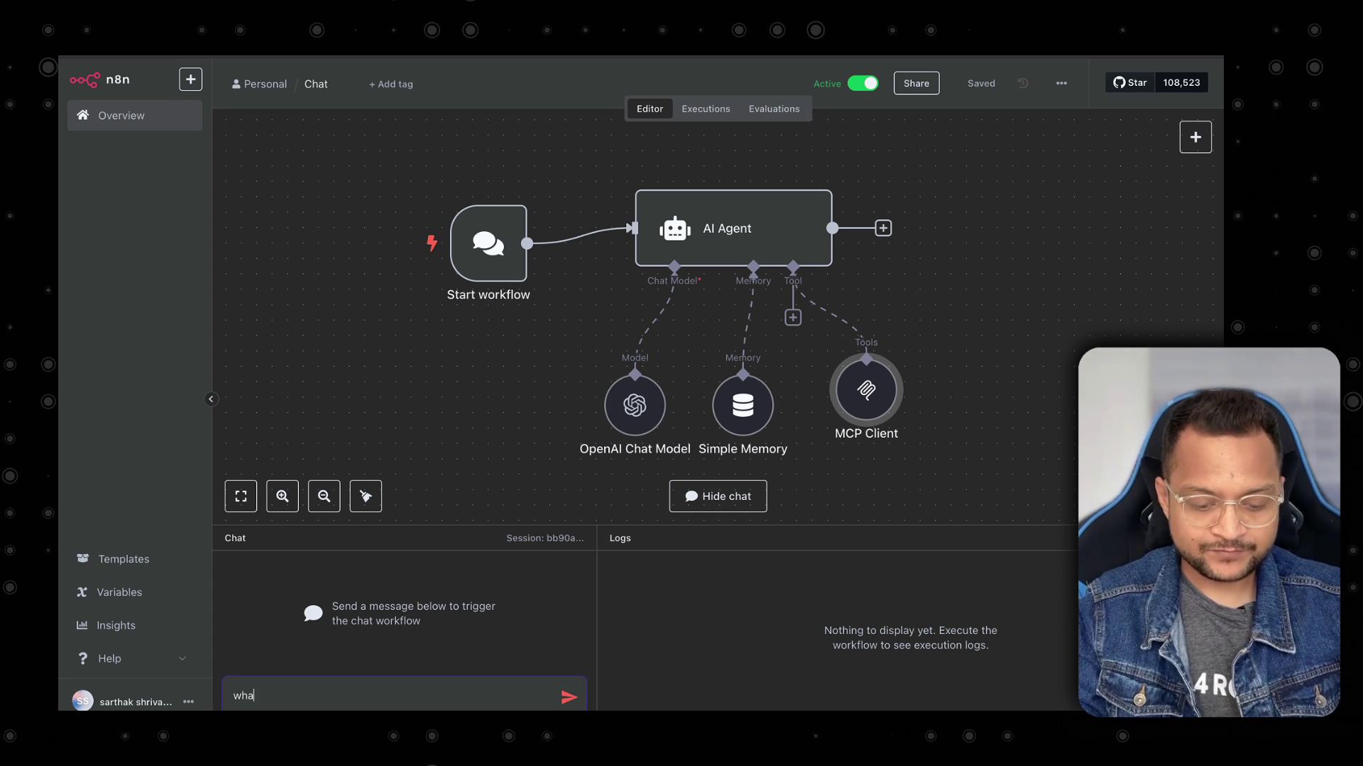
text(t is the )
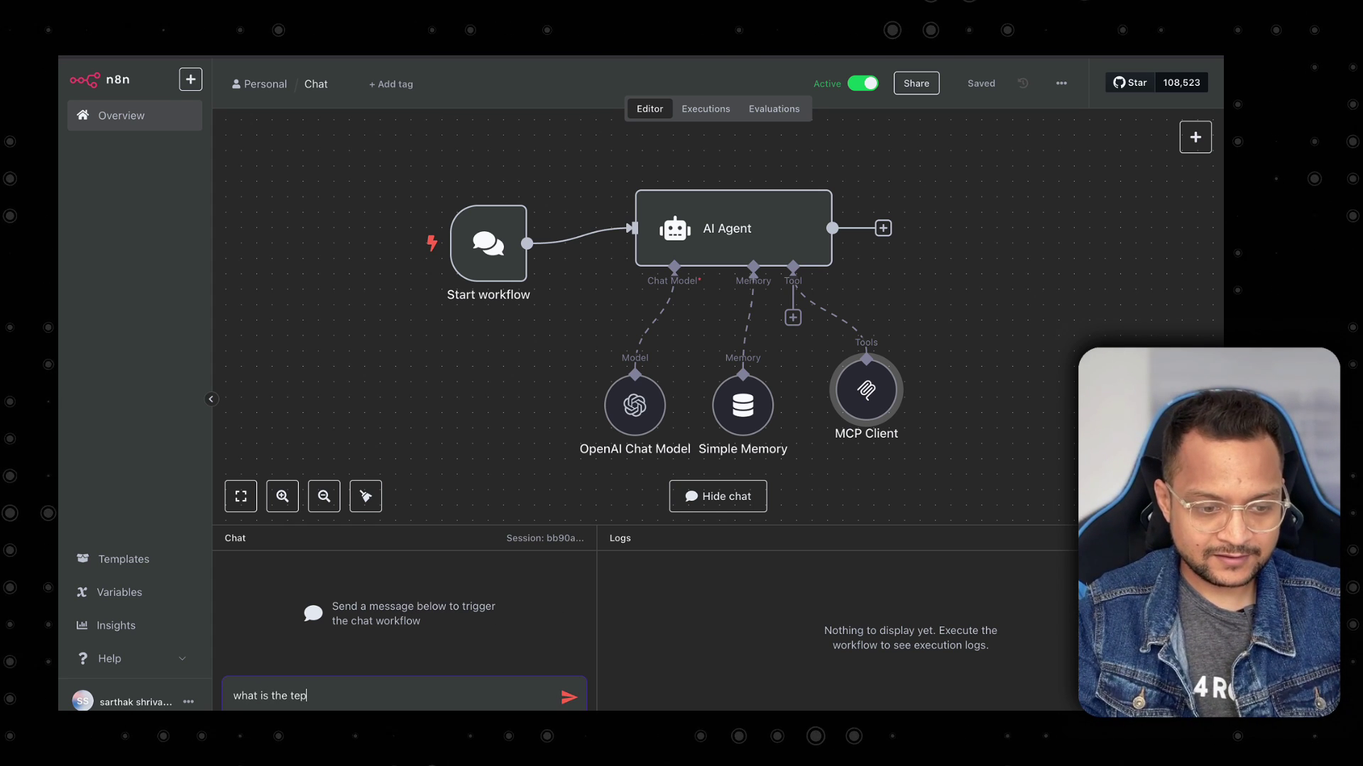
text(temperatire )
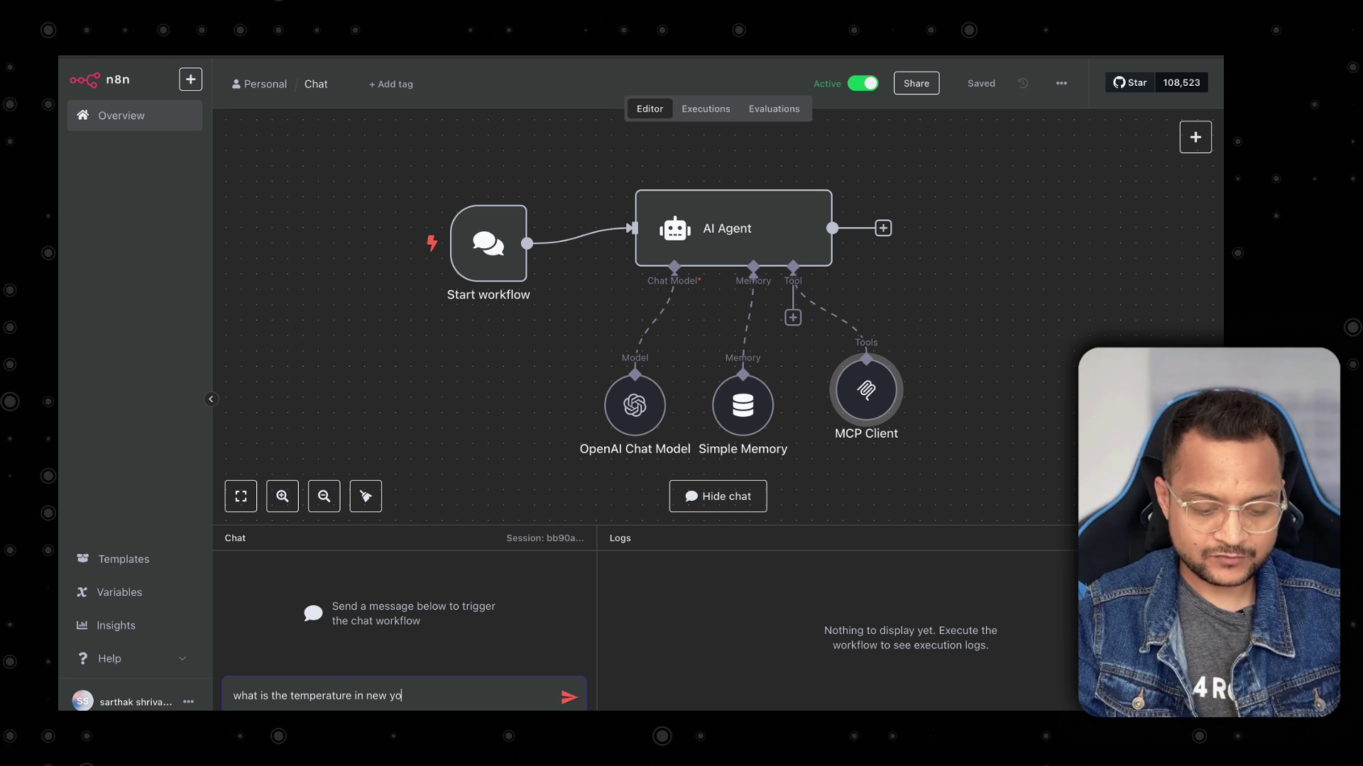
text(in new york)
key(Return)
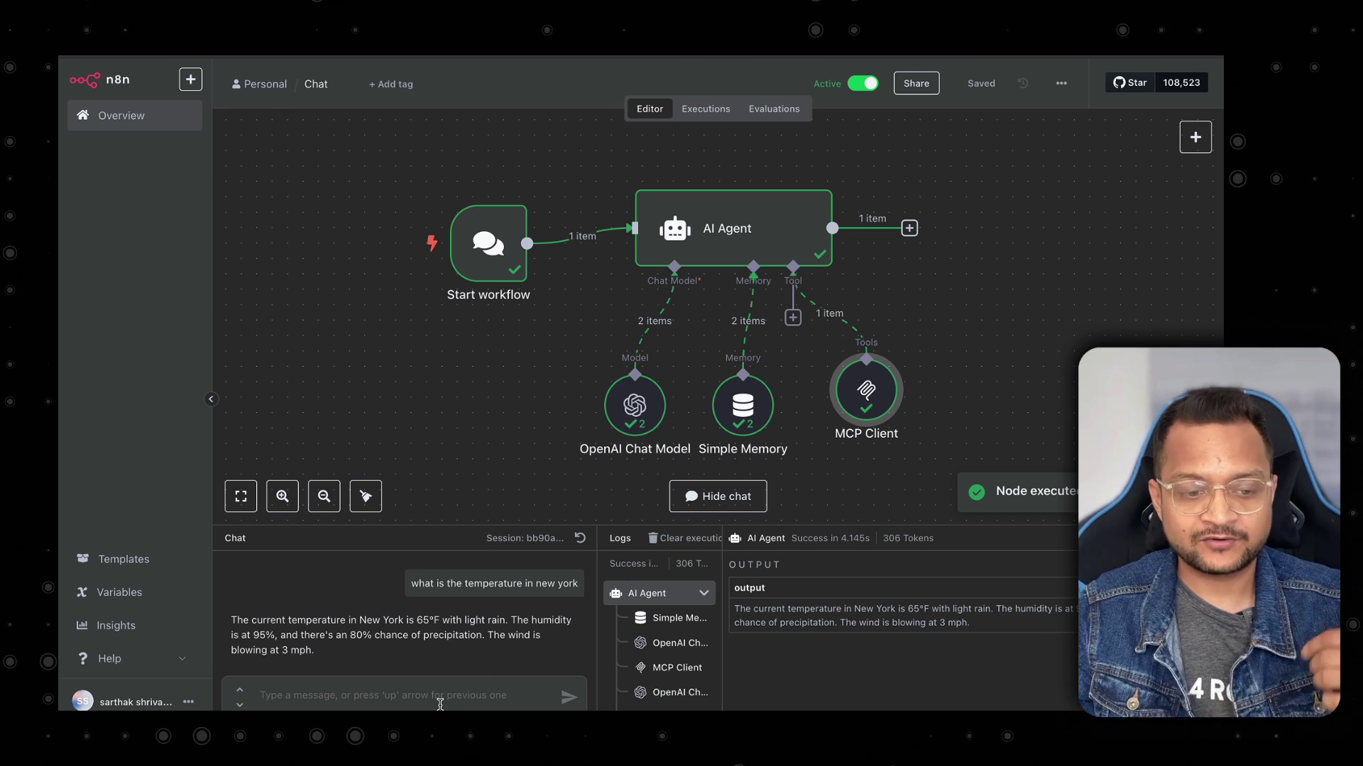
click(1205, 538)
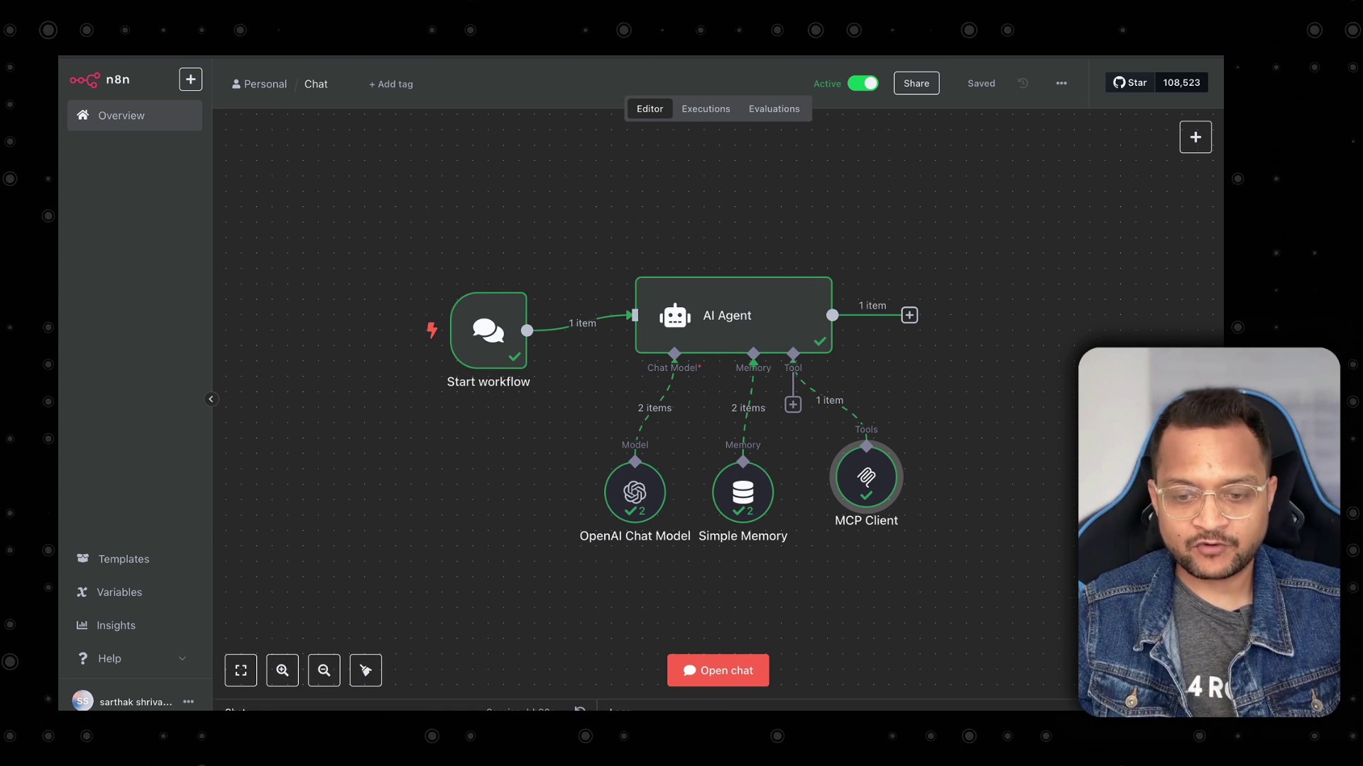